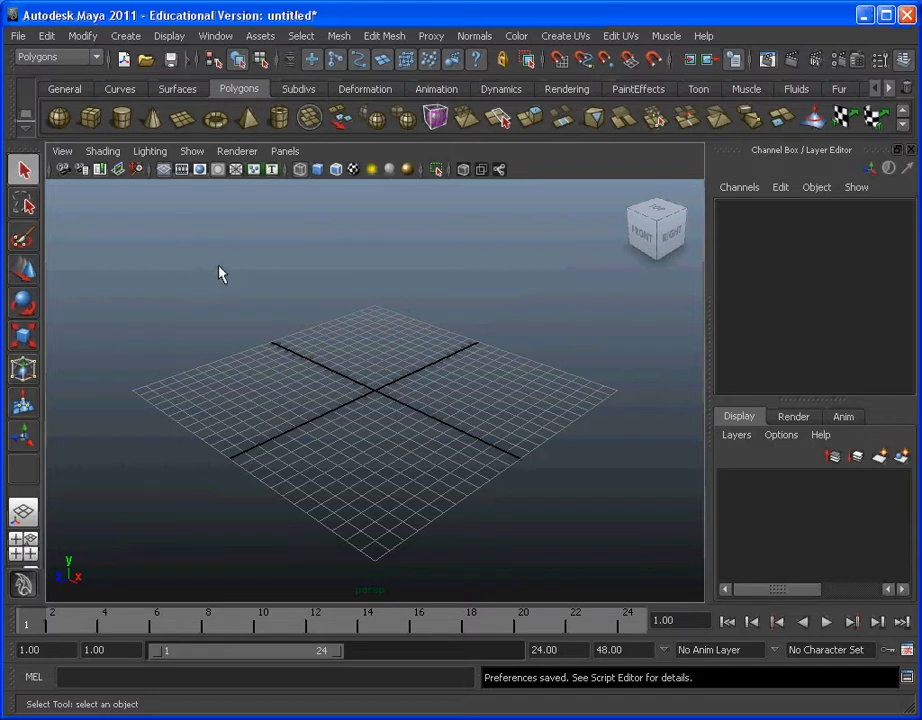
Step: Turn off Interactive Creation for polygon primitives and check that the option is unticked
left_click(127, 38)
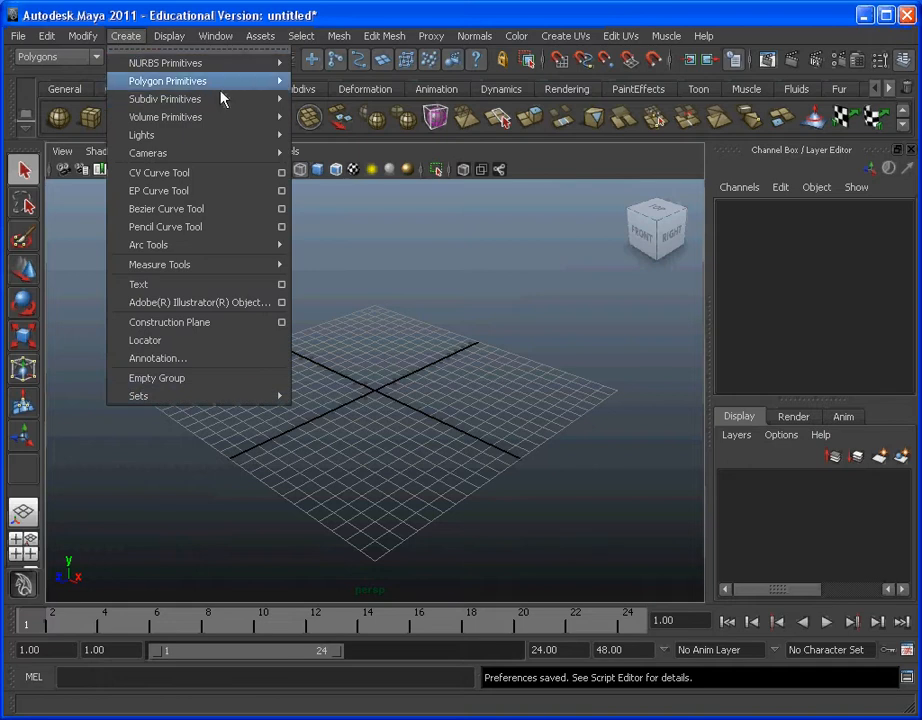
mouse_move(226, 85)
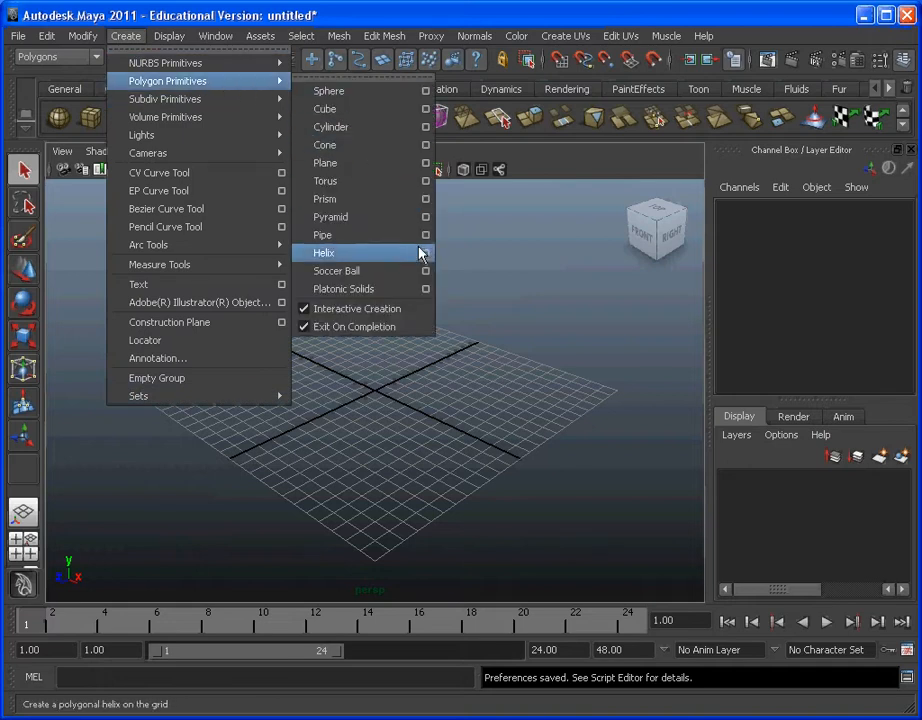
left_click(320, 317)
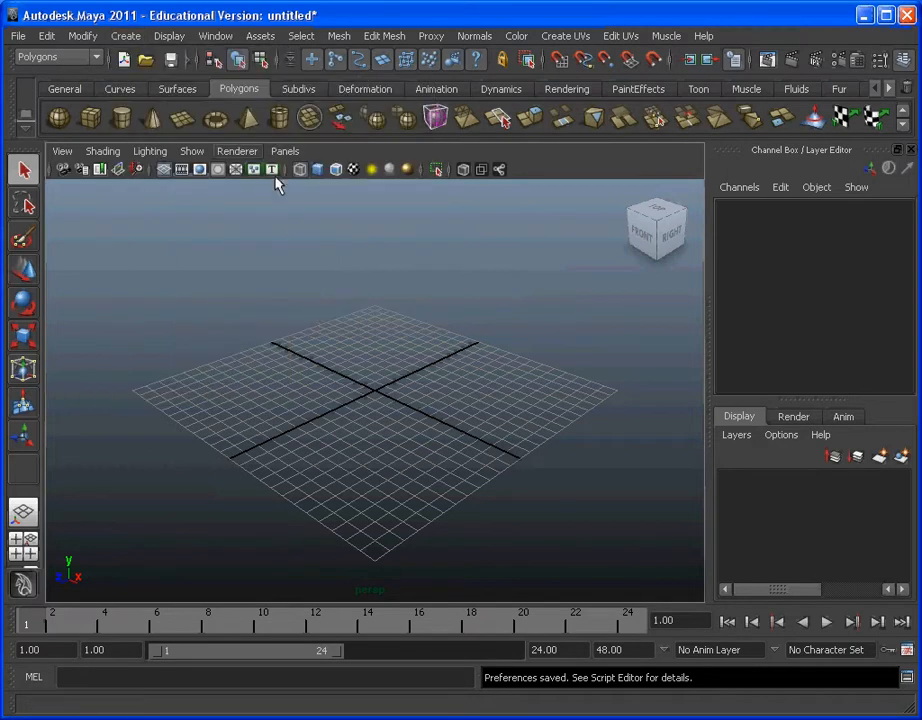
left_click(126, 36)
mouse_move(168, 81)
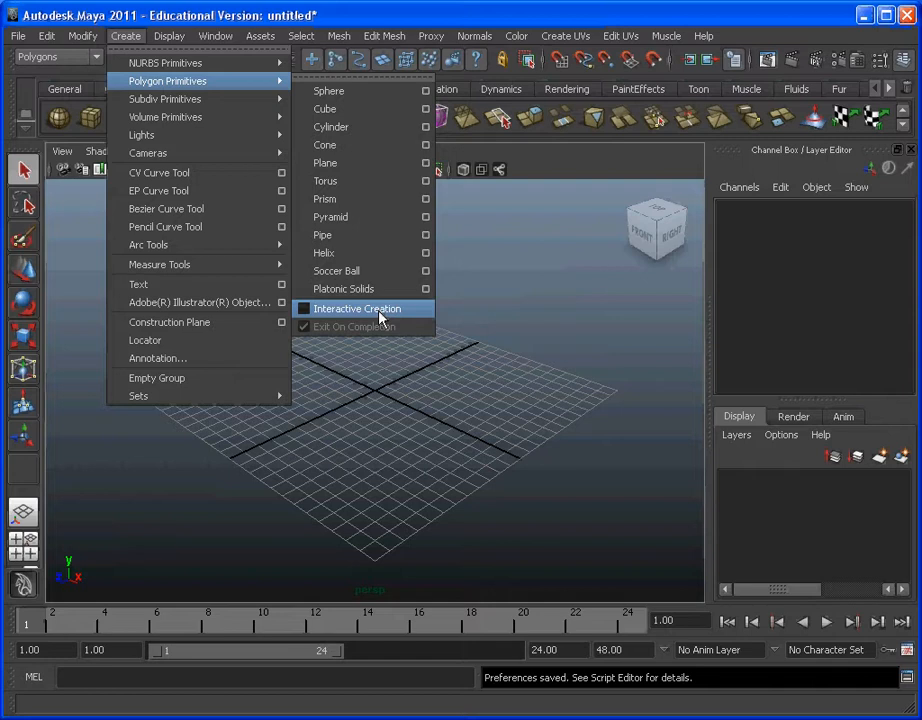
left_click(534, 323)
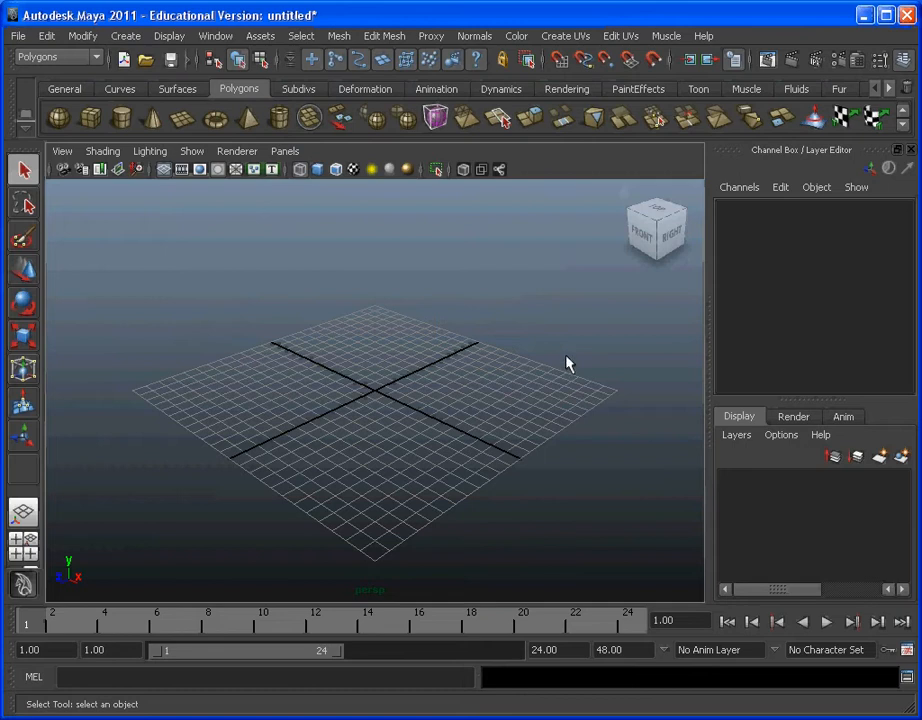
Step: Set the working time unit to NTSC (30 fps) in the general settings and save the preferences
left_click(907, 651)
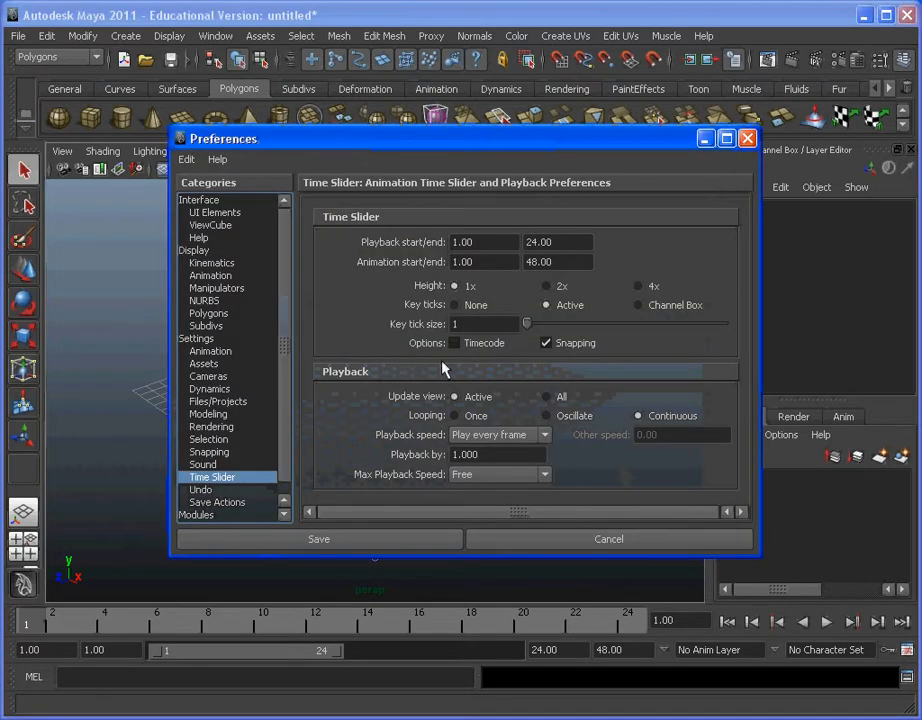
left_click(207, 343)
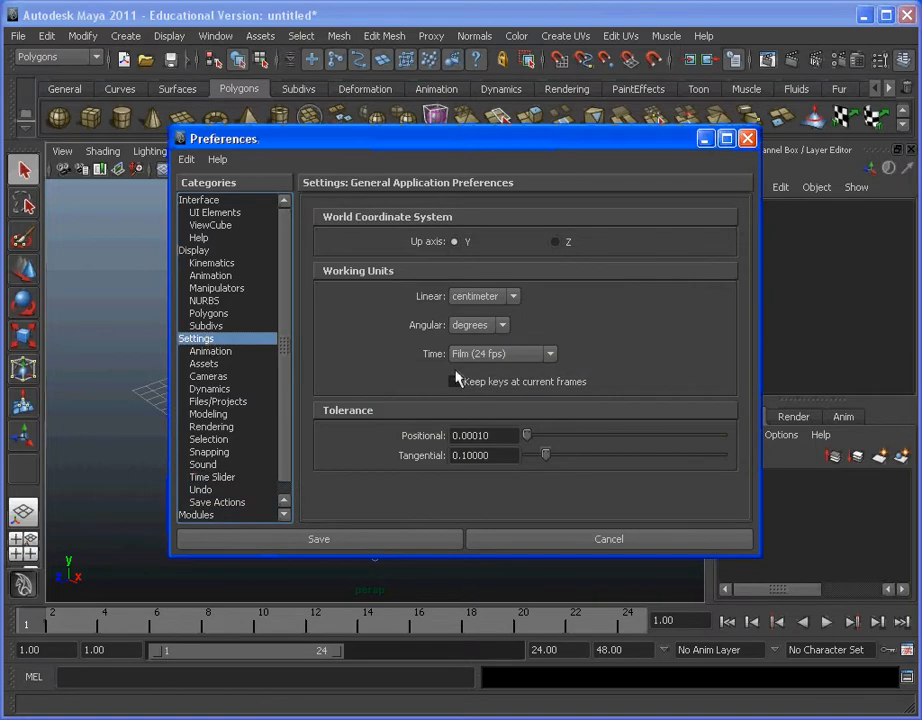
left_click(549, 354)
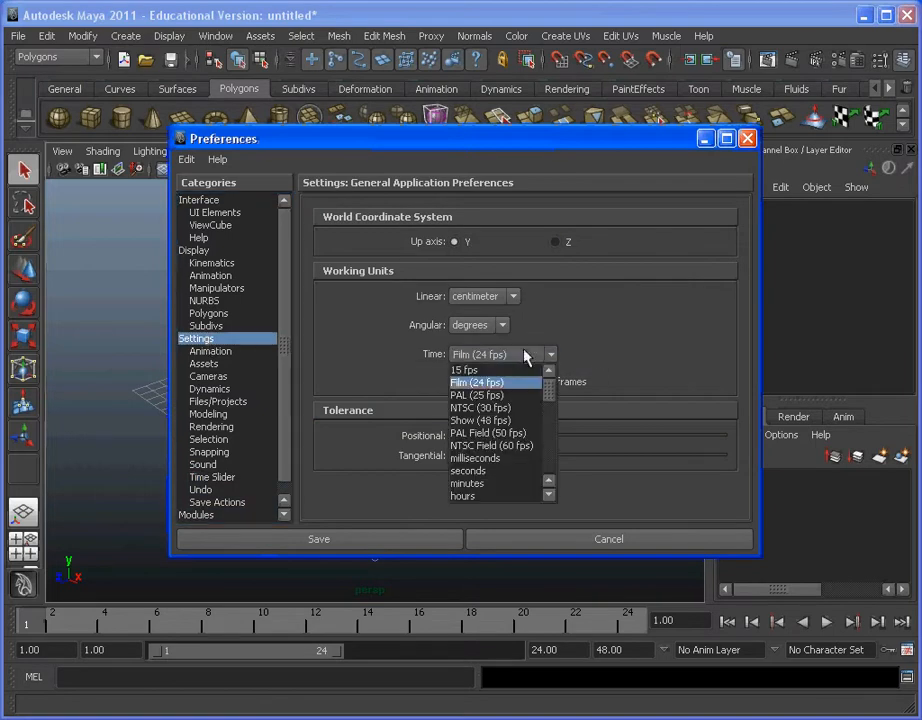
left_click(512, 409)
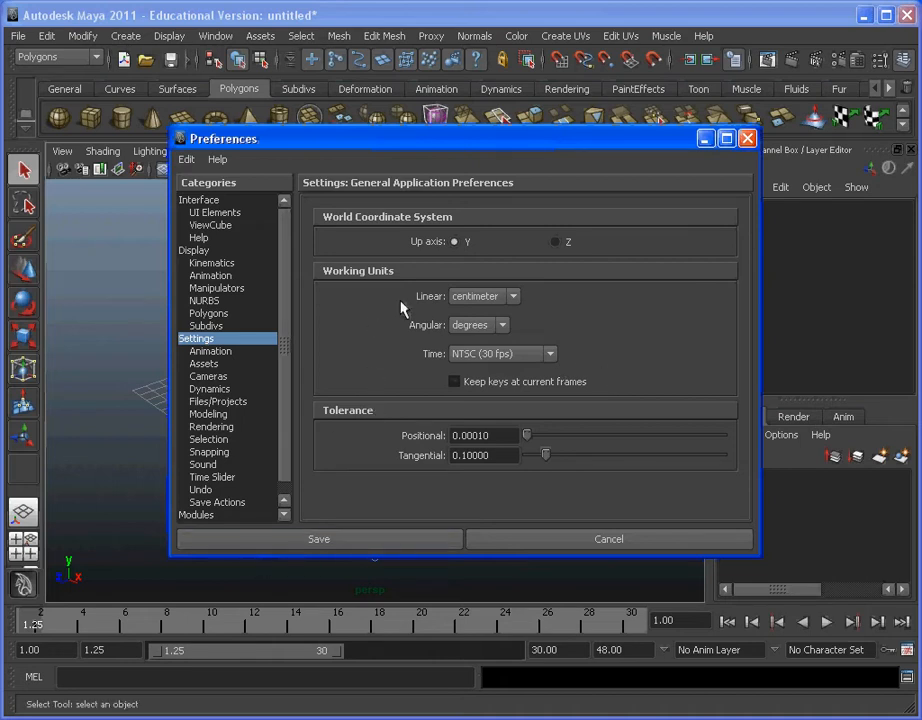
left_click(349, 548)
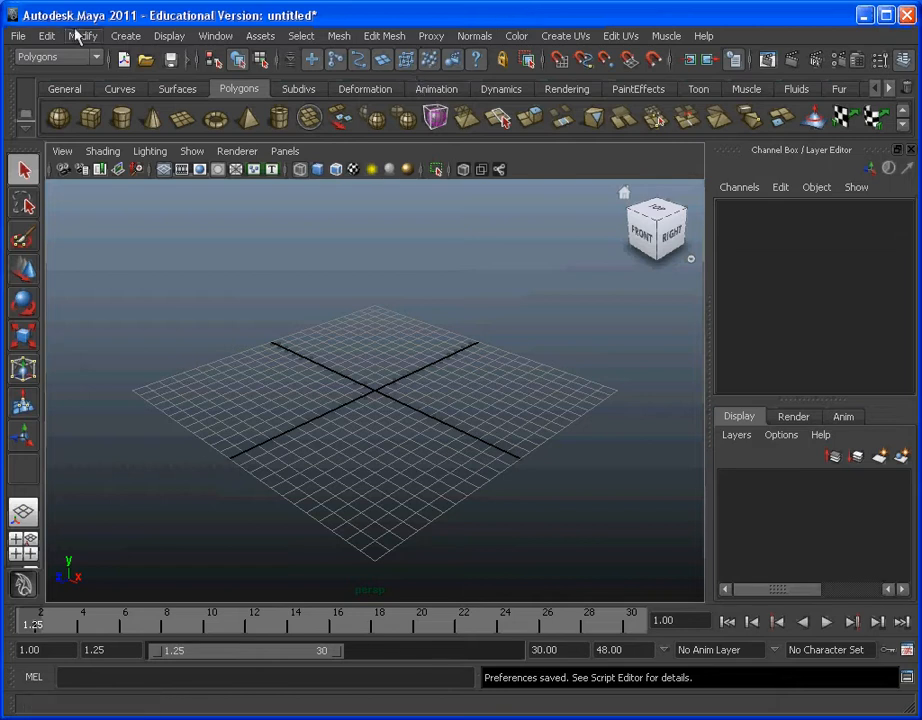
Step: Create a polygon sphere at the grid's origin
left_click(125, 36)
mouse_move(155, 84)
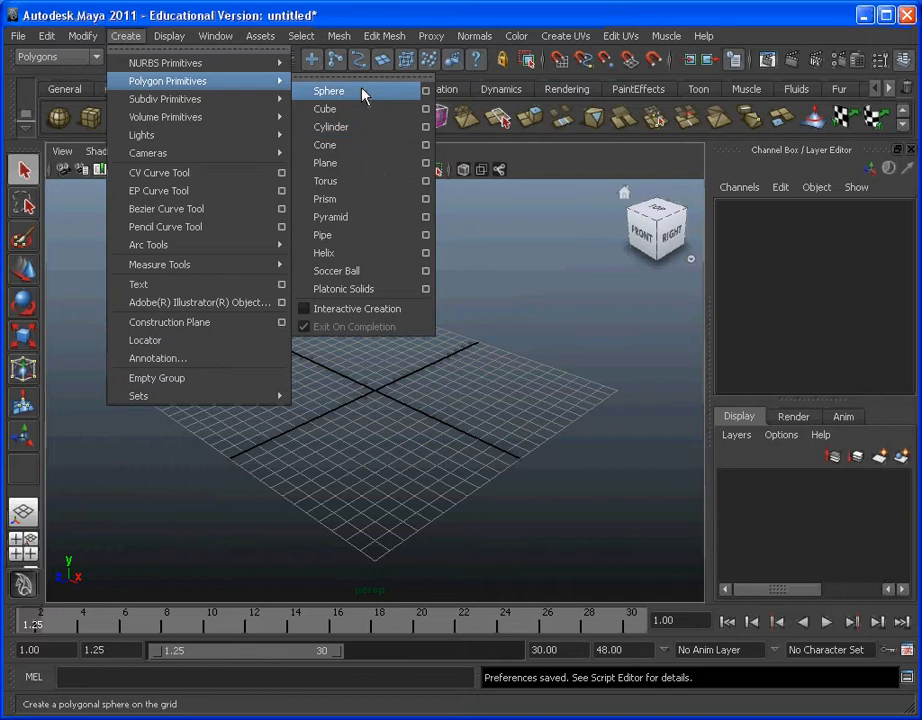
left_click(395, 93)
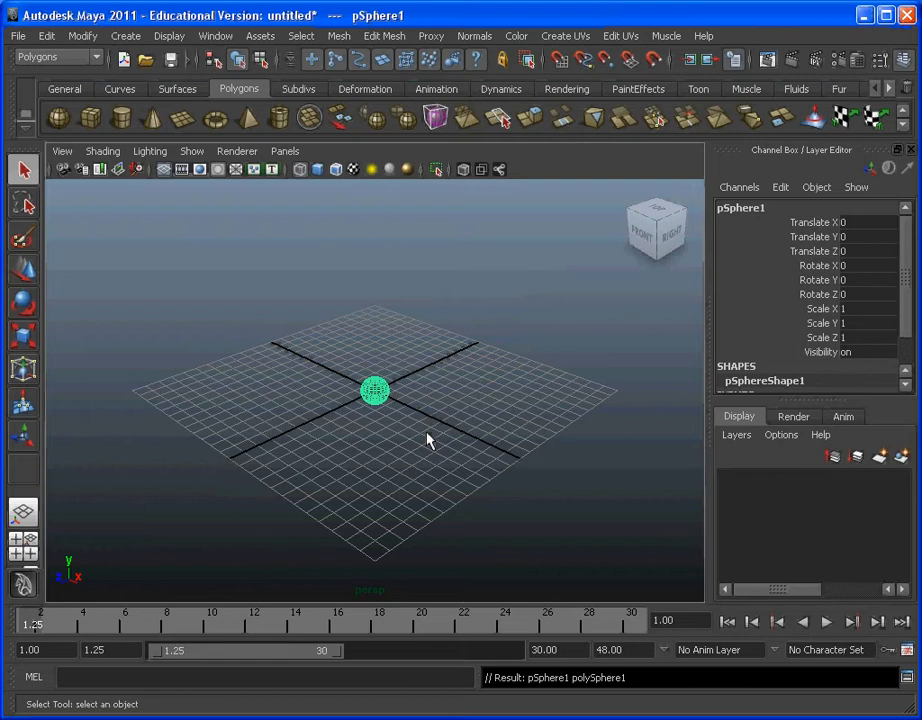
scroll(428, 440, "up", 10)
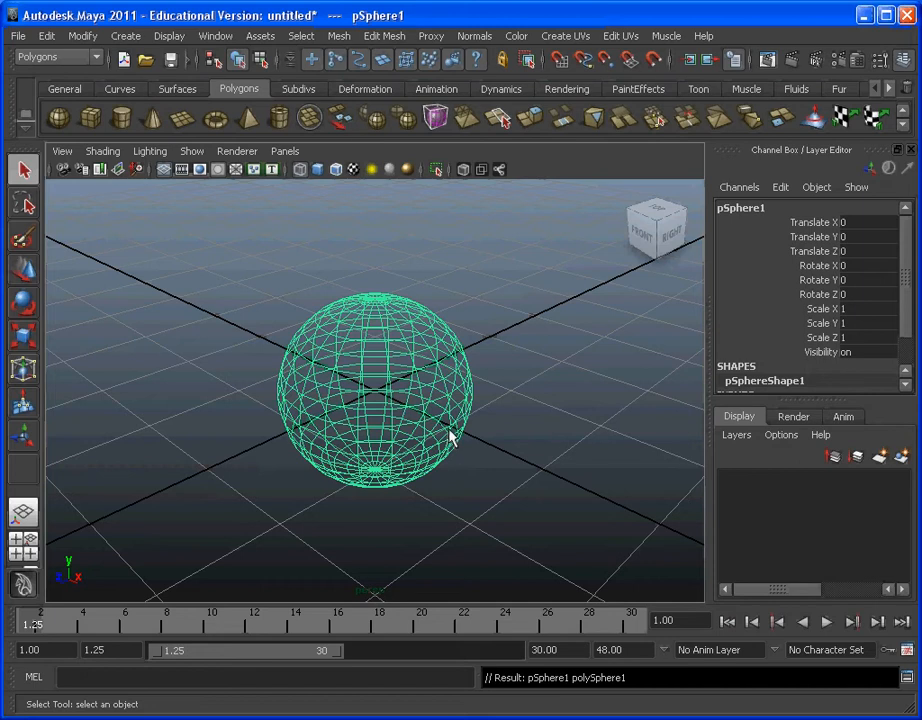
Step: Compare the sphere in wireframe and wireframe-on-shaded display, leaving it smooth shaded without wireframe lines
key("5")
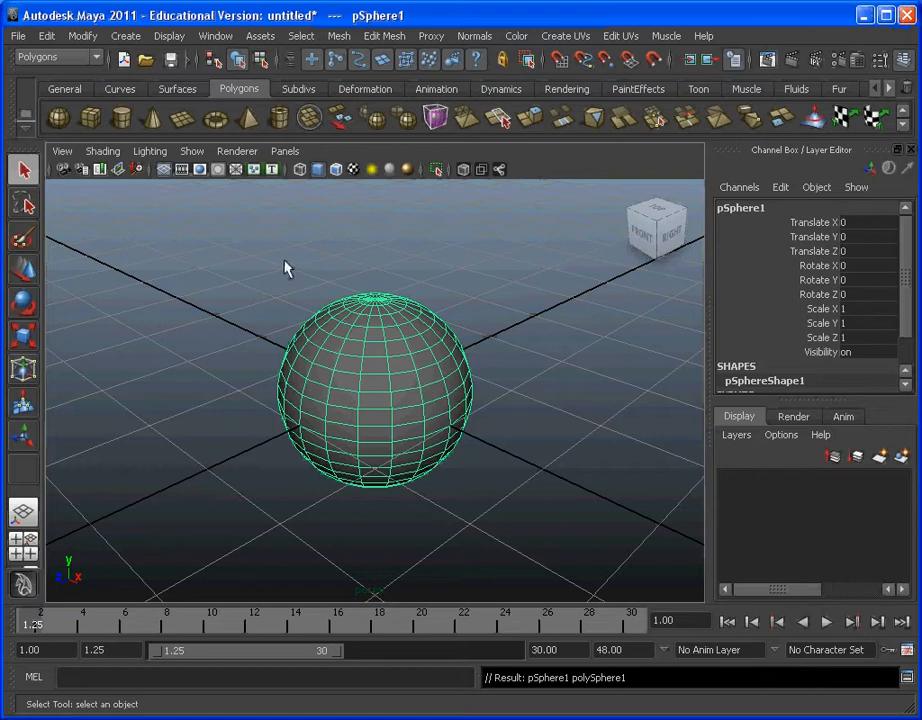
left_click(299, 172)
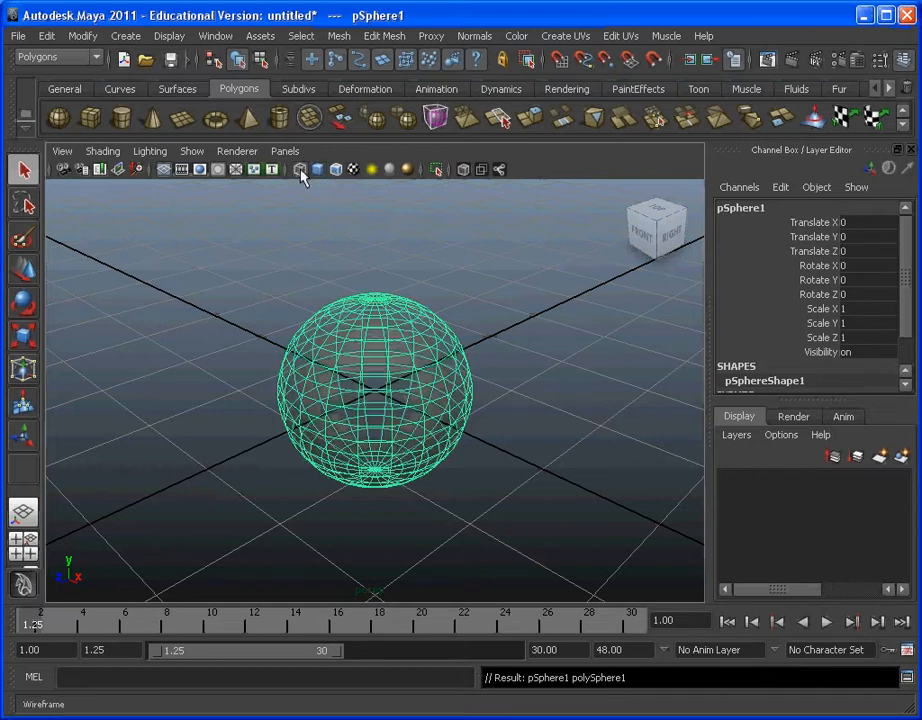
left_click(318, 173)
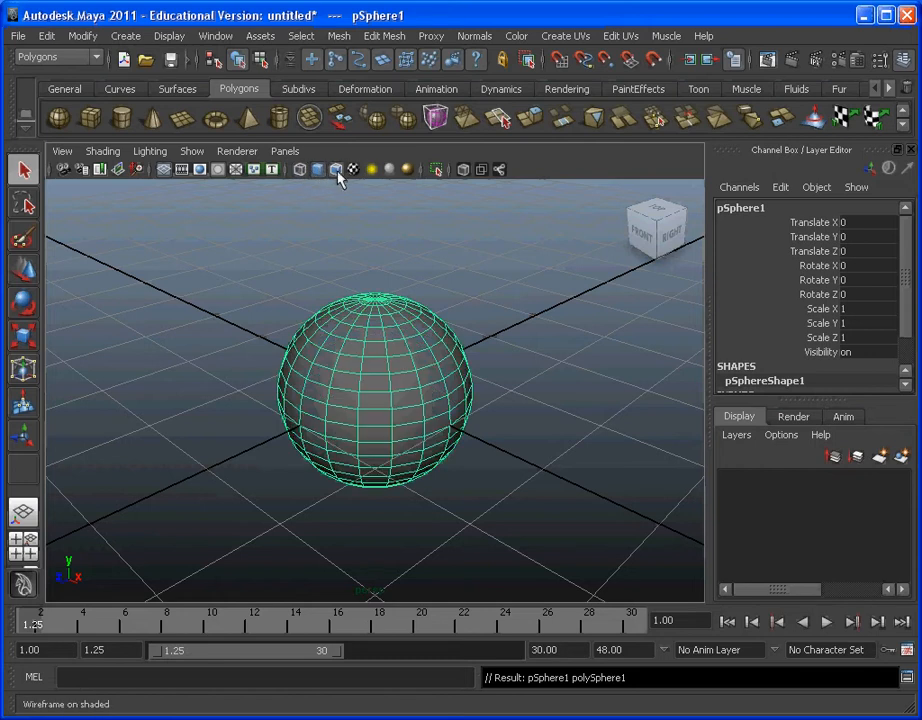
left_click(504, 335)
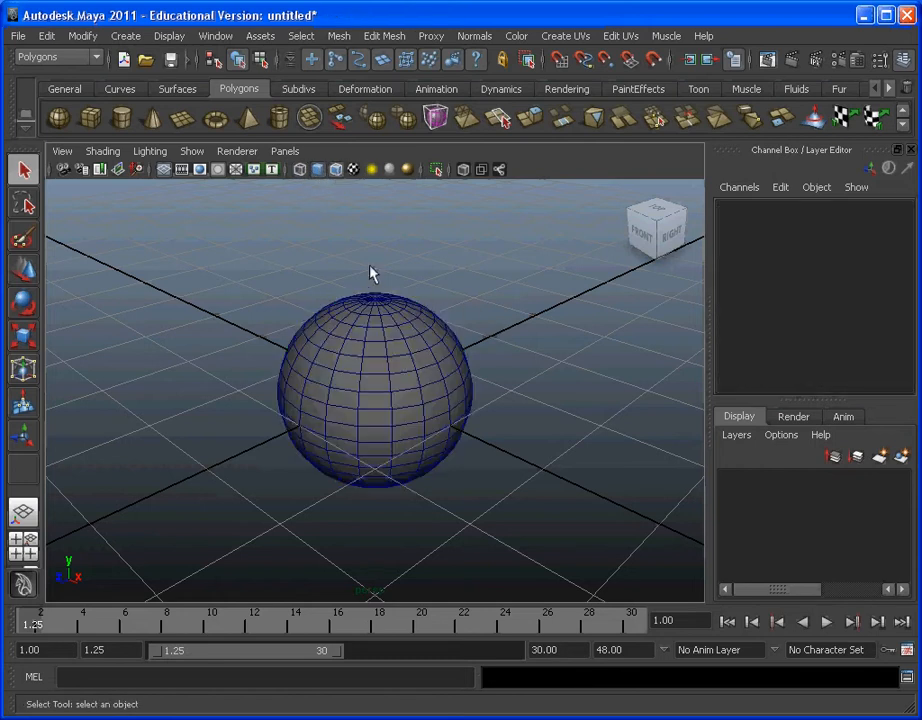
left_click(337, 170)
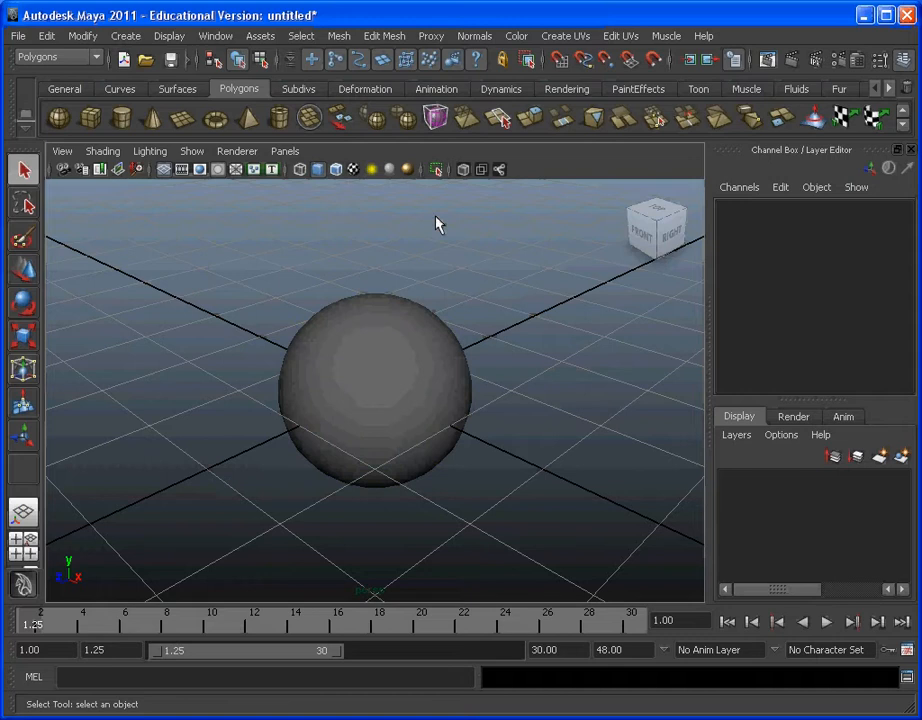
left_click(440, 364)
left_click(545, 365)
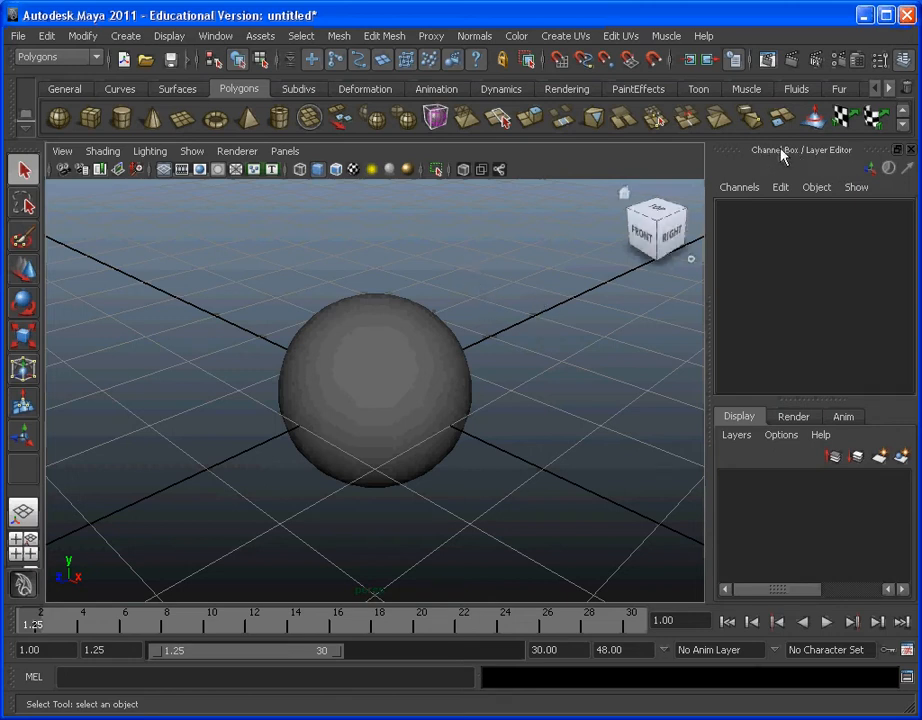
Step: Hide the Channel Box / Layer Editor and show it again
left_click(910, 149)
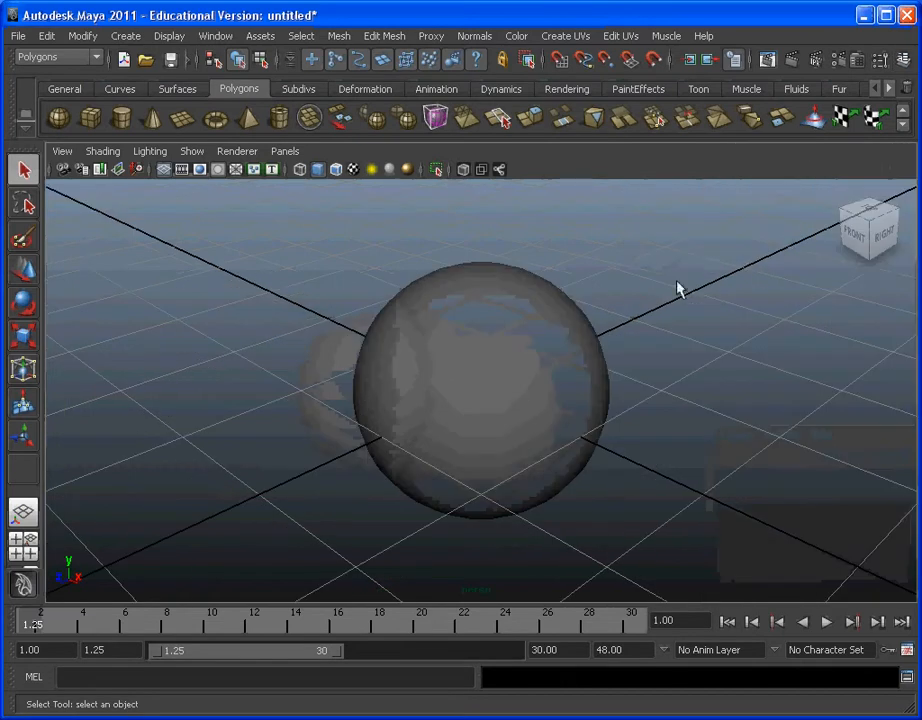
left_click(905, 62)
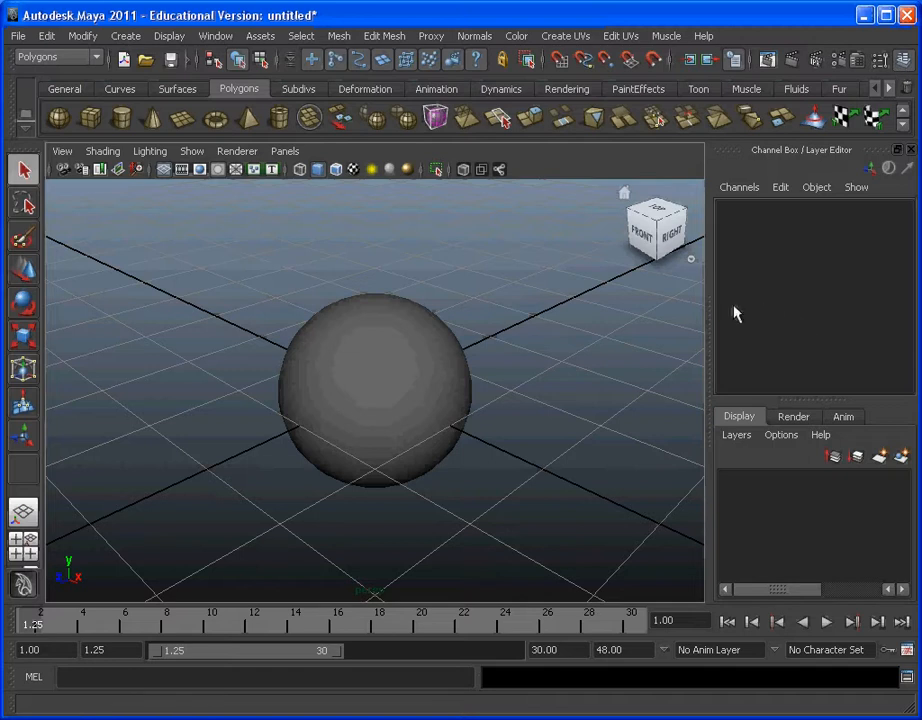
Step: Set the sphere's construction inputs to Radius 10, Subdivisions Axis 18 and Subdivisions Height 18
left_click(403, 360)
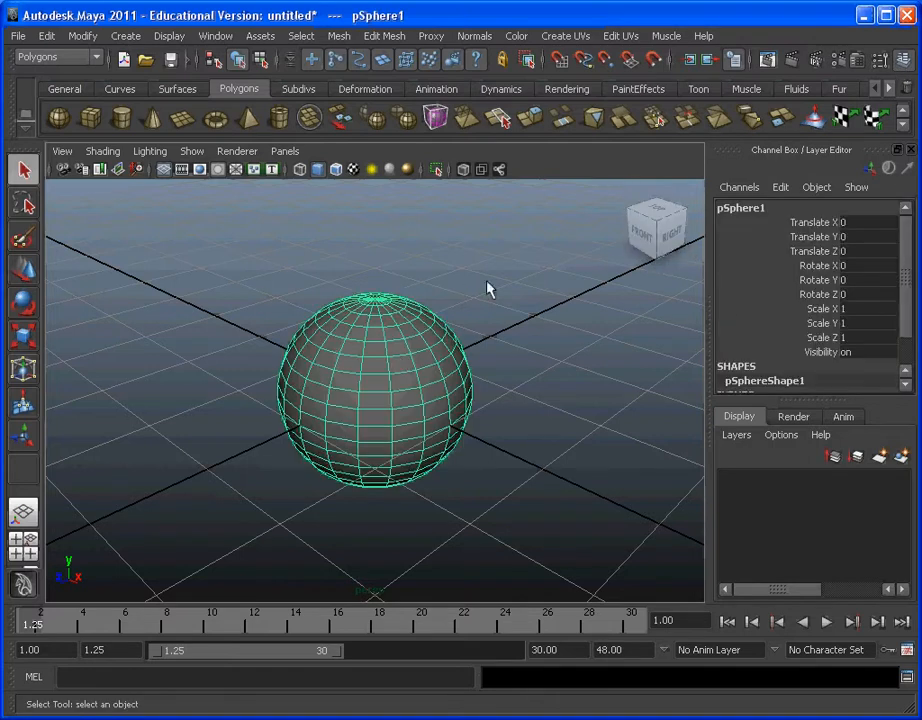
left_click_drag(910, 233, 899, 270)
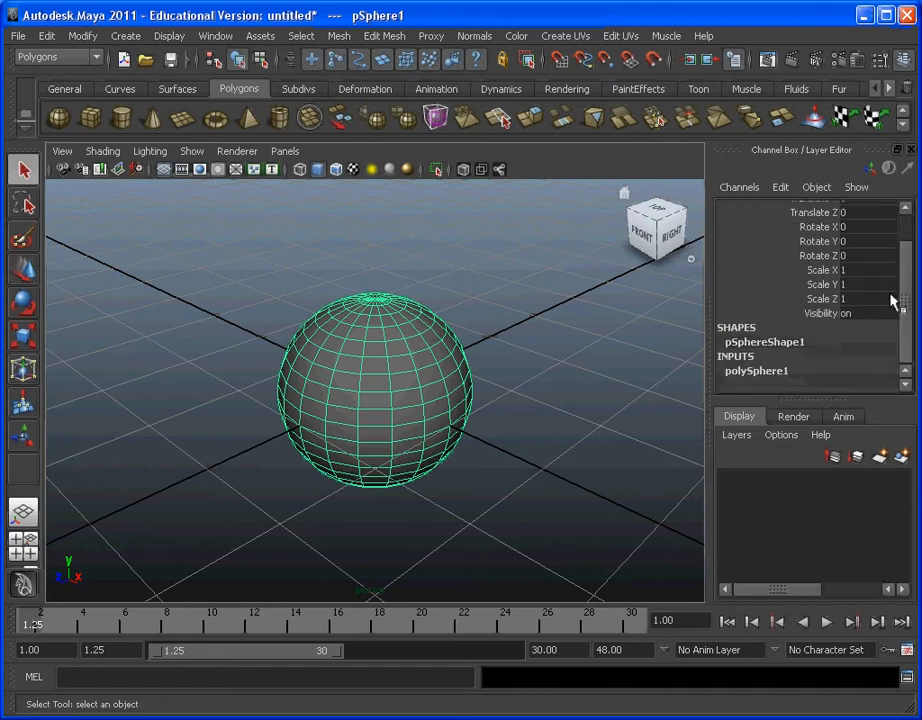
left_click(773, 375)
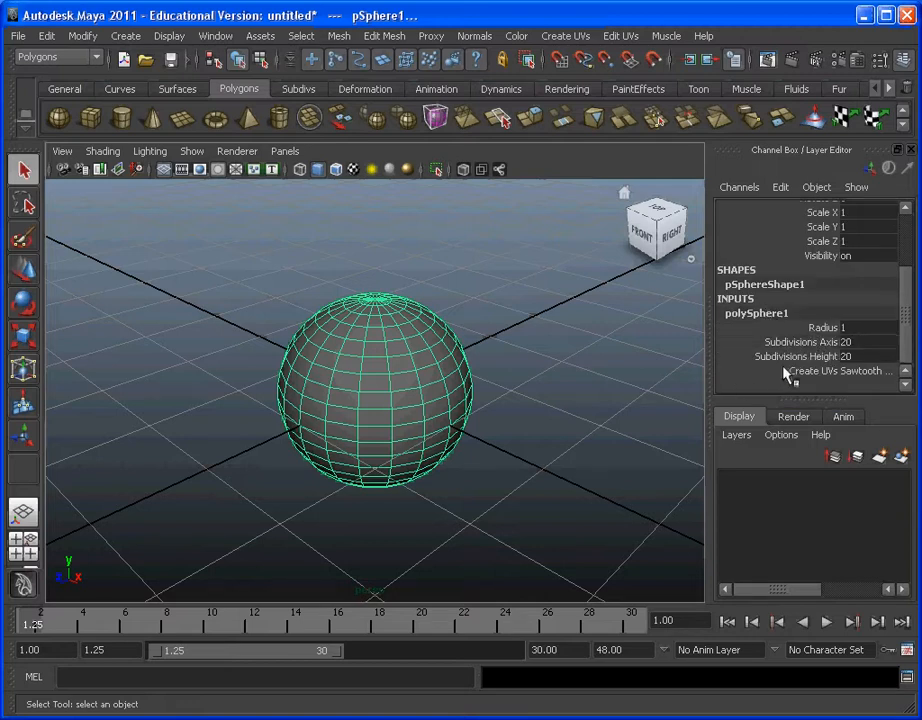
left_click(871, 328)
type("10")
left_click(874, 338)
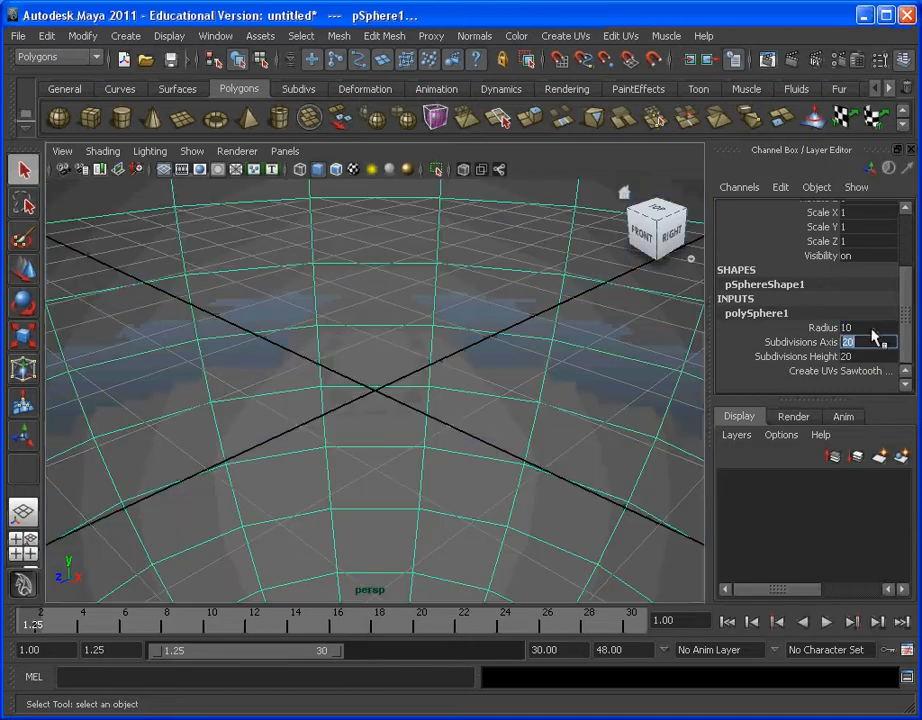
type("18")
key("Tab")
type("18")
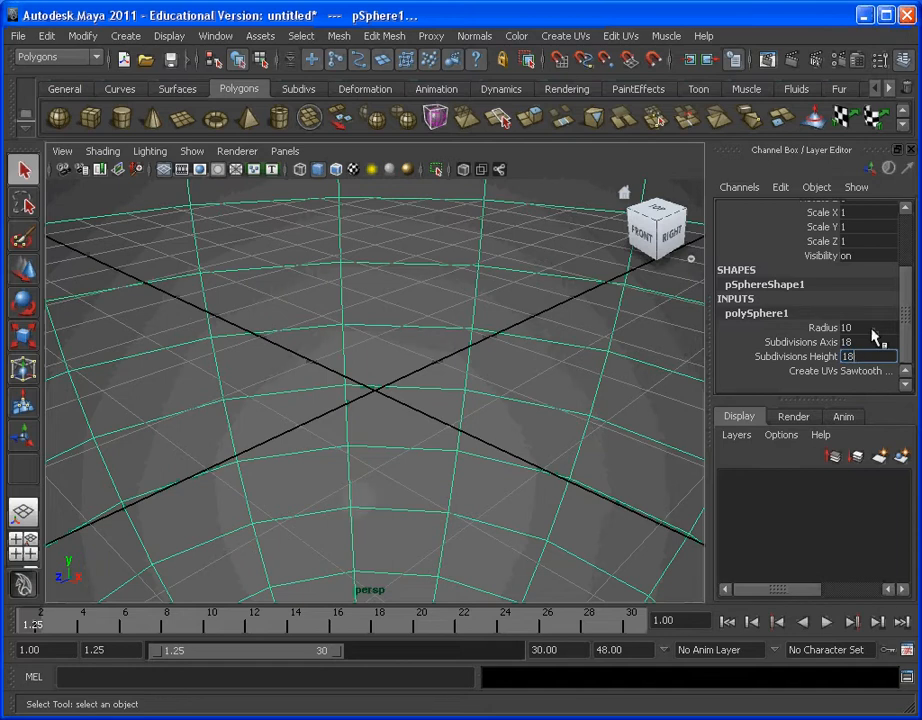
key("Return")
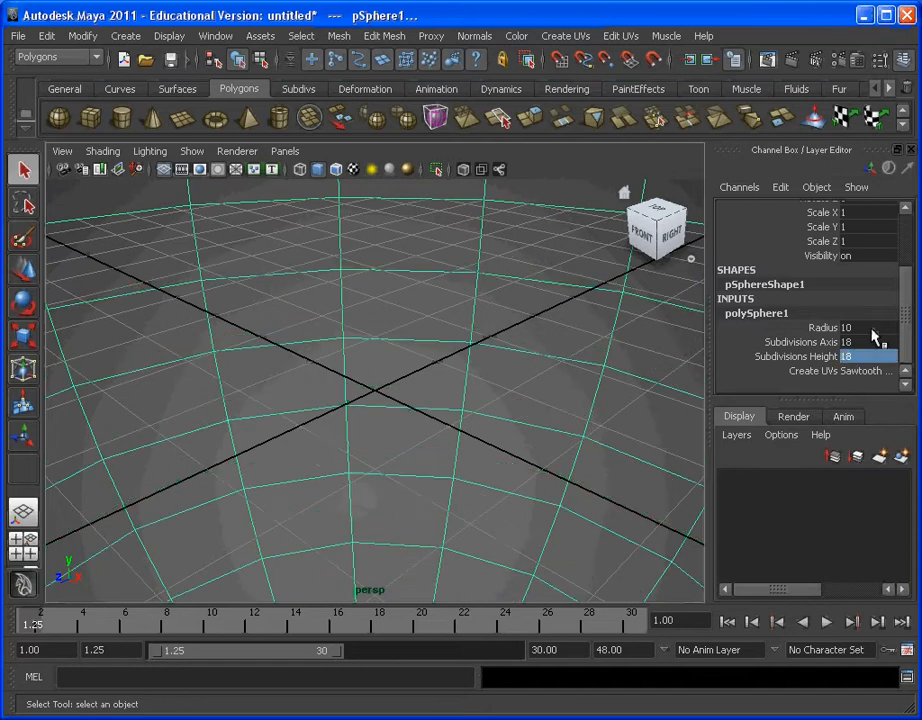
left_click(394, 399)
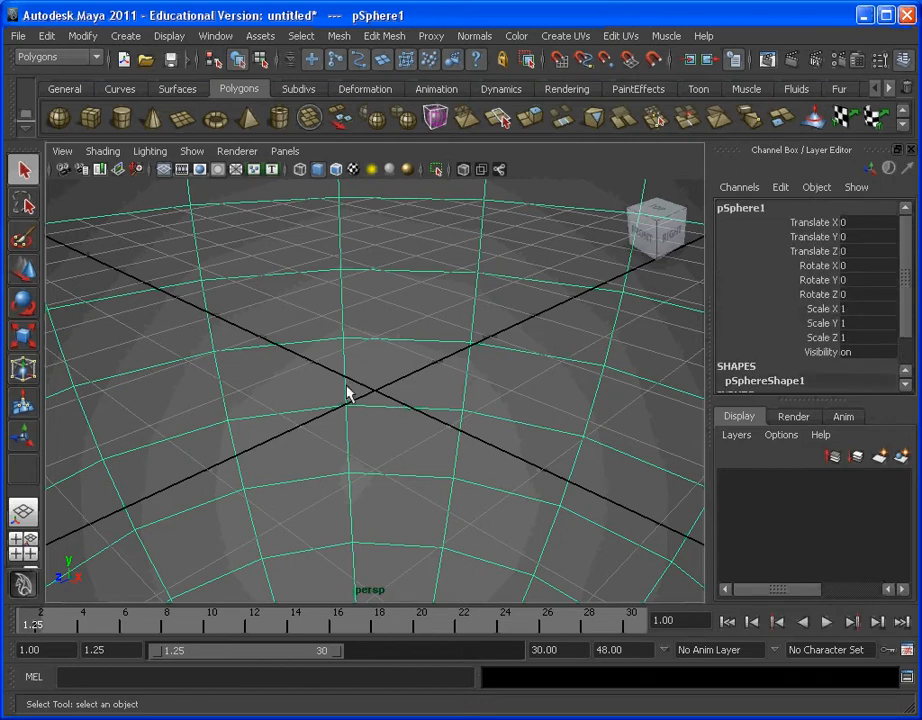
Step: Switch the sphere to face component selection
scroll(348, 393, "down", 10)
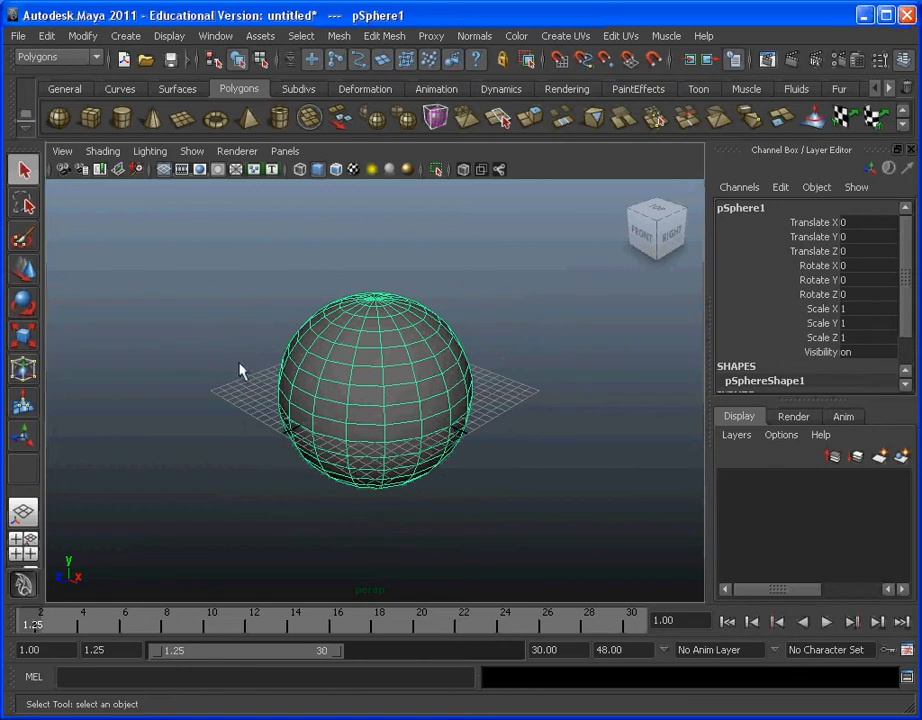
left_click_drag(241, 372, 354, 428, "alt")
left_click_drag(438, 426, 372, 424, "alt")
left_click_drag(455, 410, 434, 393, "alt")
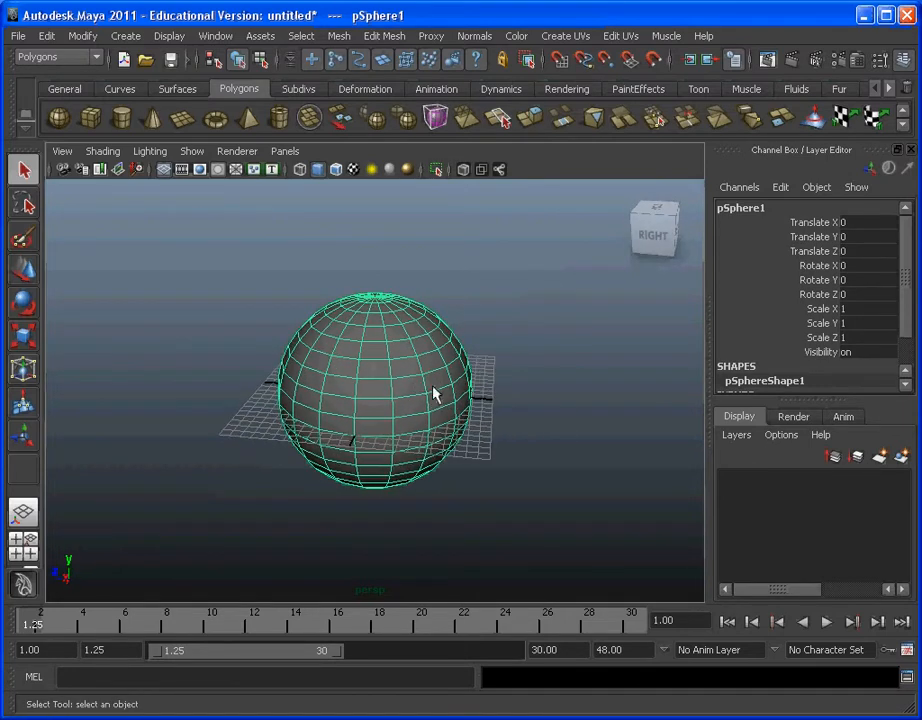
scroll(422, 389, "up", 3)
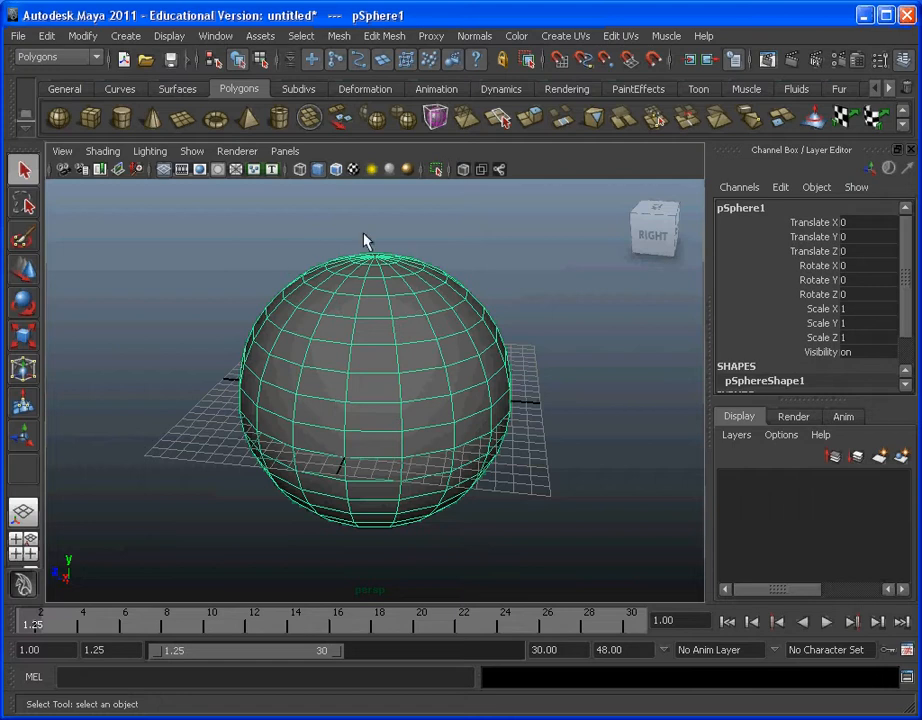
left_click(302, 36)
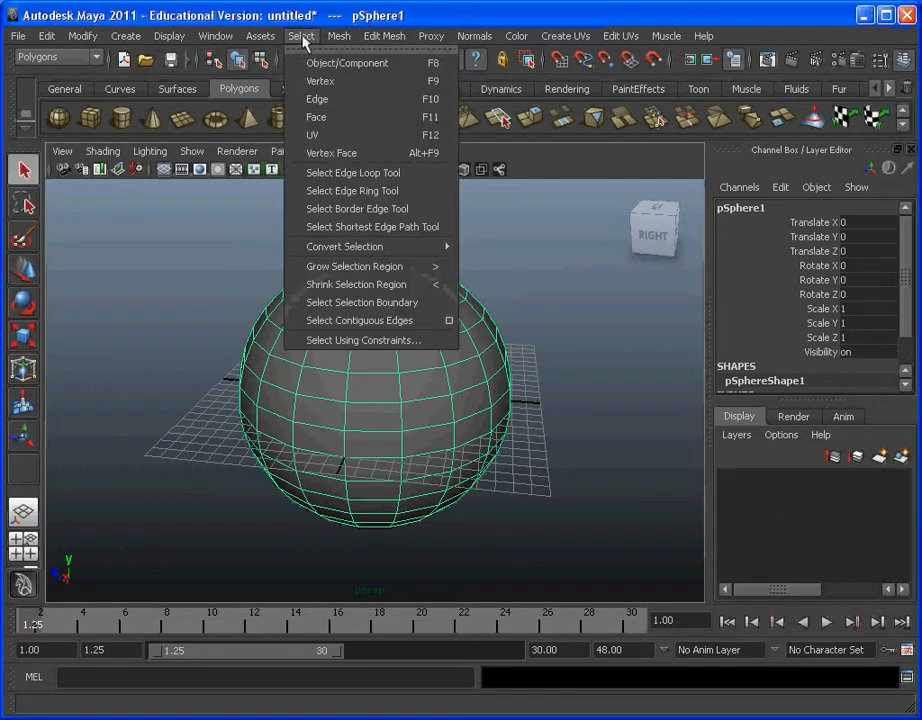
left_click(362, 118)
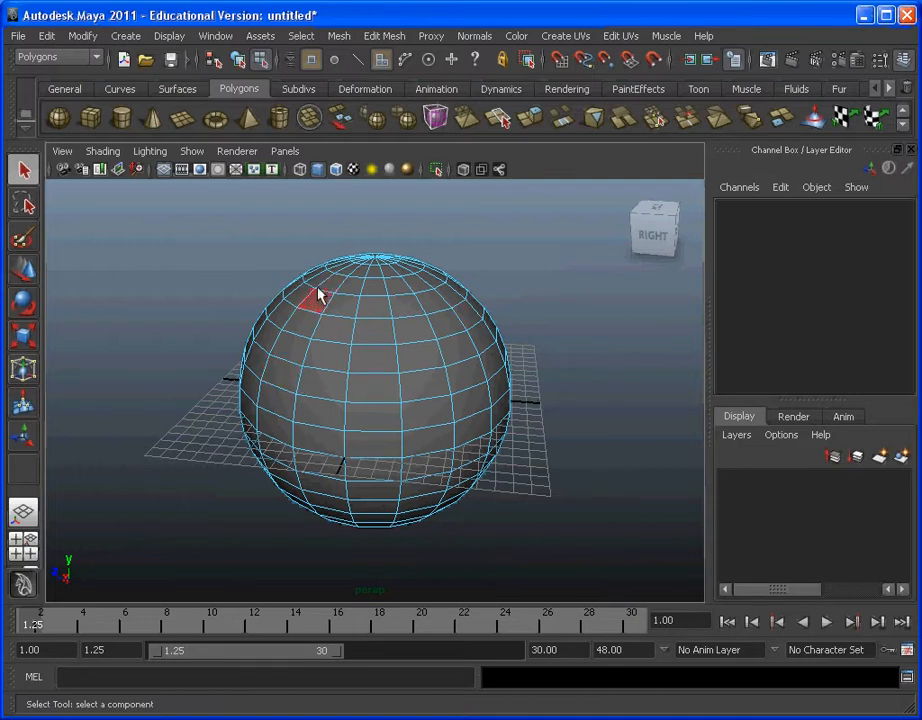
left_click_drag(290, 370, 292, 321, "alt")
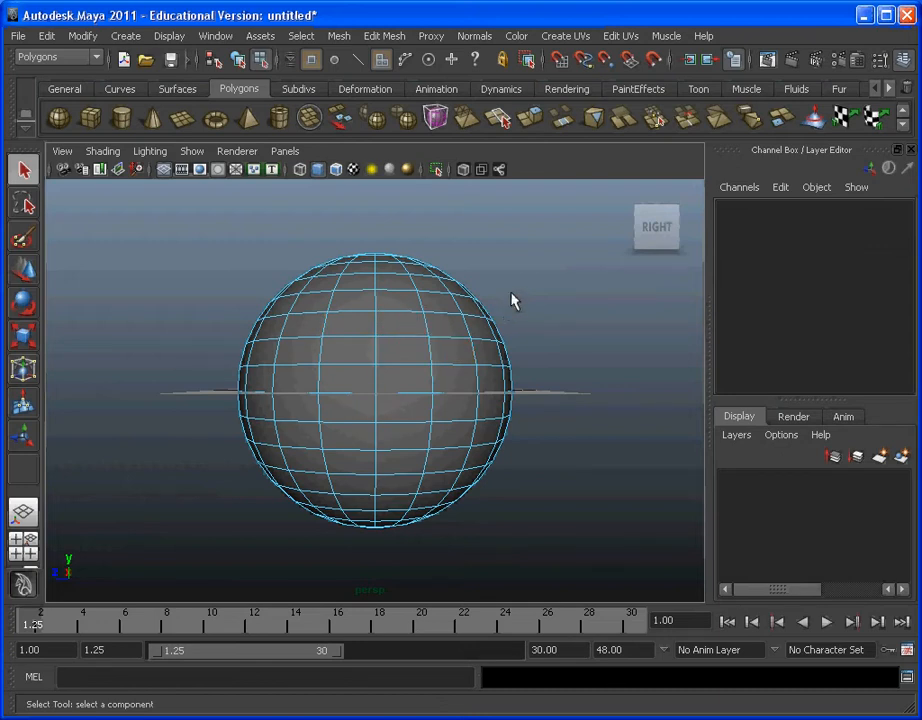
mouse_move(529, 284)
left_mouse_down("alt")
mouse_move(461, 288)
mouse_move(580, 300)
mouse_move(506, 302)
mouse_move(541, 292)
mouse_move(525, 307)
left_mouse_up("alt")
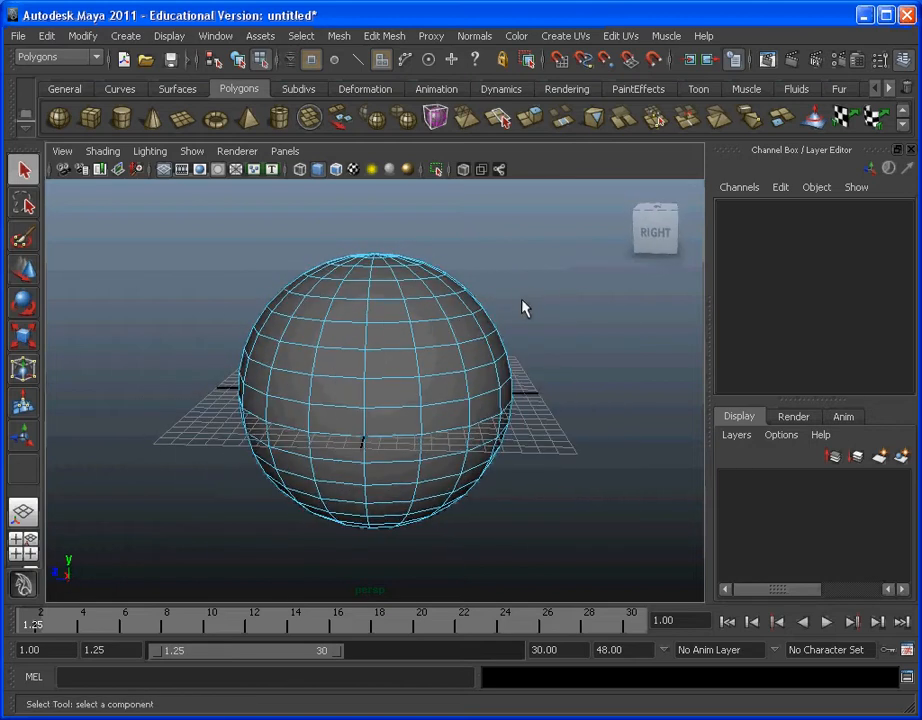
Step: Examine the sphere's face grid from several distances and angles in the perspective view
middle_click_drag(503, 296, 477, 272, "alt")
right_click_drag(437, 334, 408, 355, "alt")
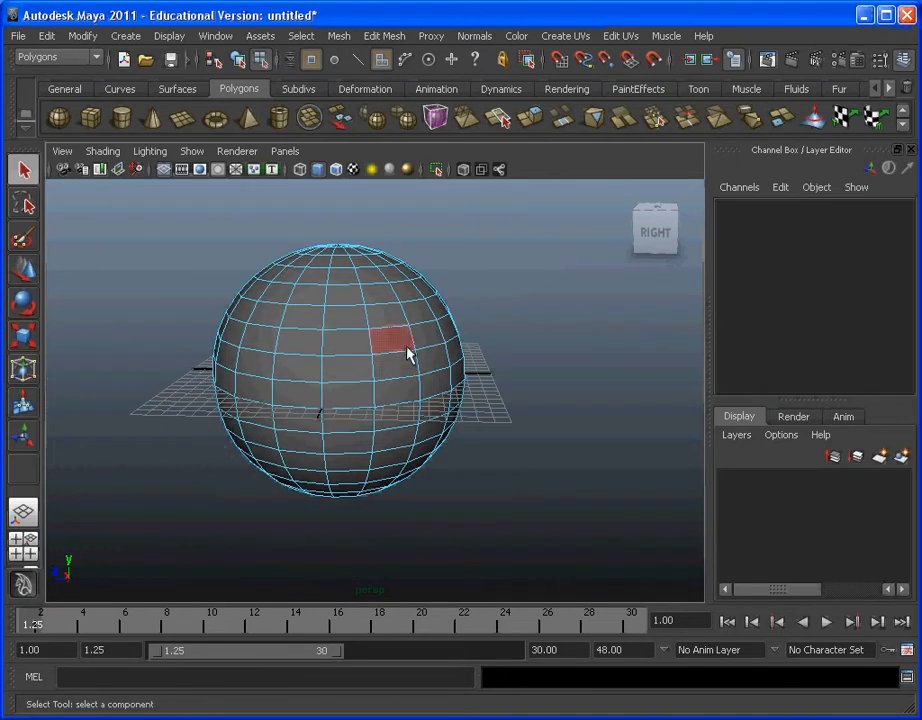
scroll(407, 350, "up", 3)
scroll(407, 344, "down", 3)
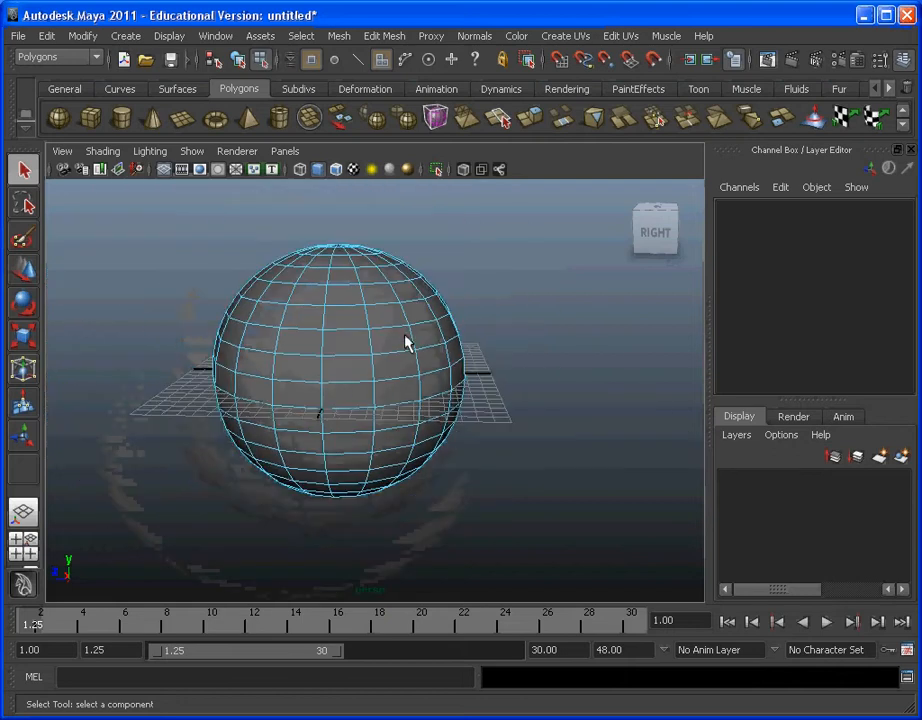
scroll(407, 344, "up", 2)
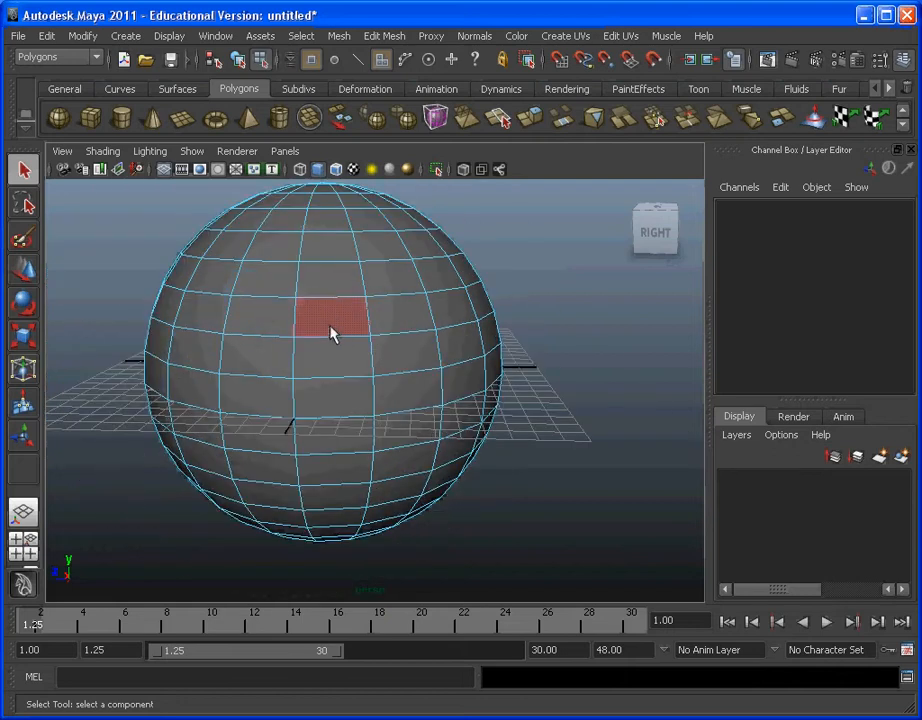
middle_click_drag(446, 331, 507, 371, "alt")
left_click_drag(508, 377, 595, 366, "alt")
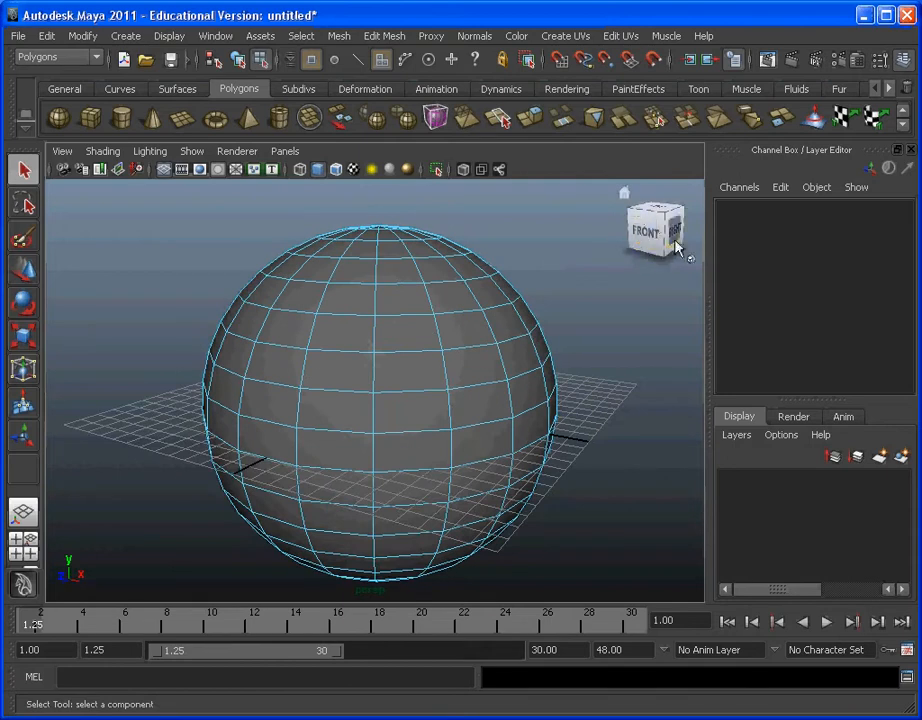
Step: Delete all faces of the sphere's upper half, selecting them in the front view
left_click(662, 213)
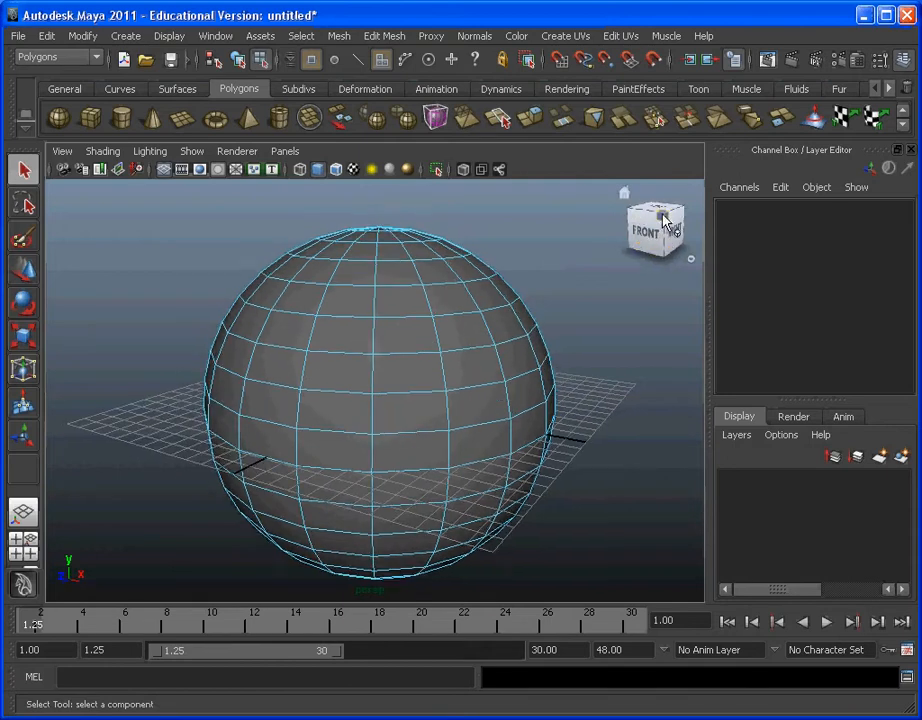
left_click(647, 240)
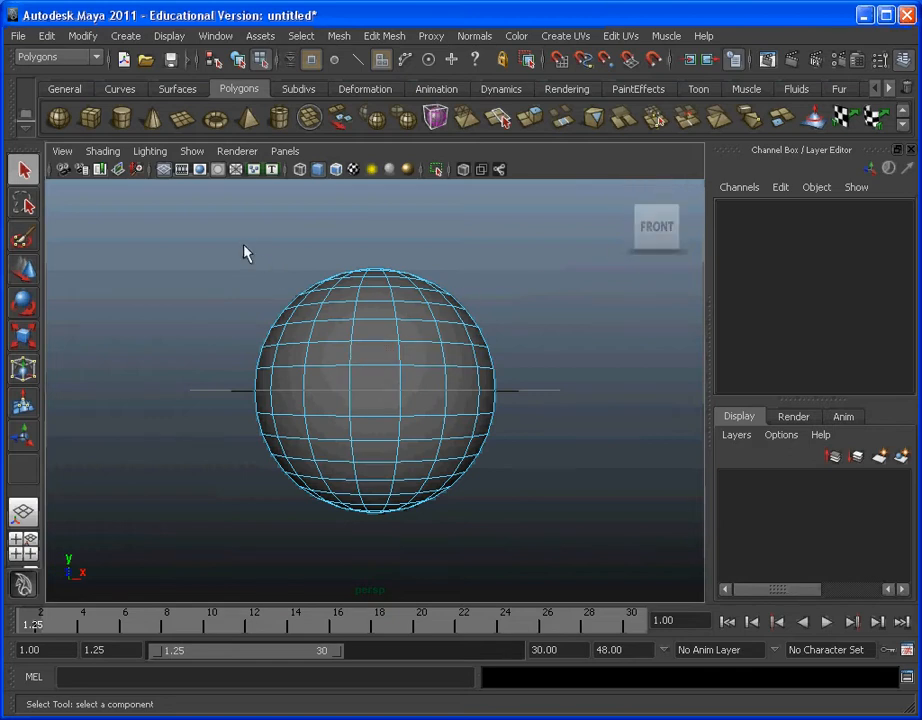
left_click_drag(603, 383, 600, 381)
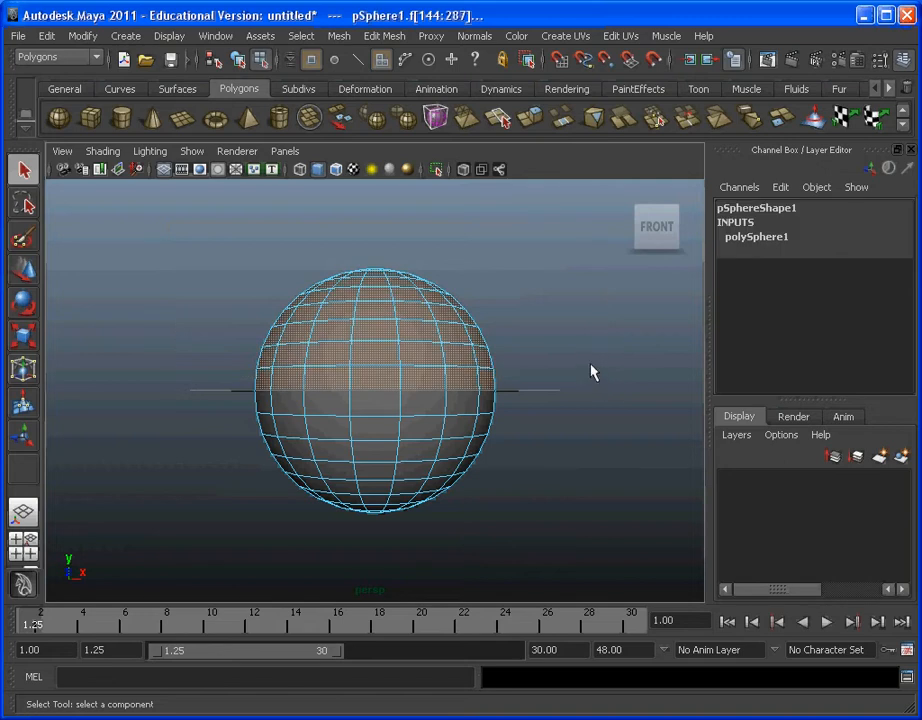
key("Delete")
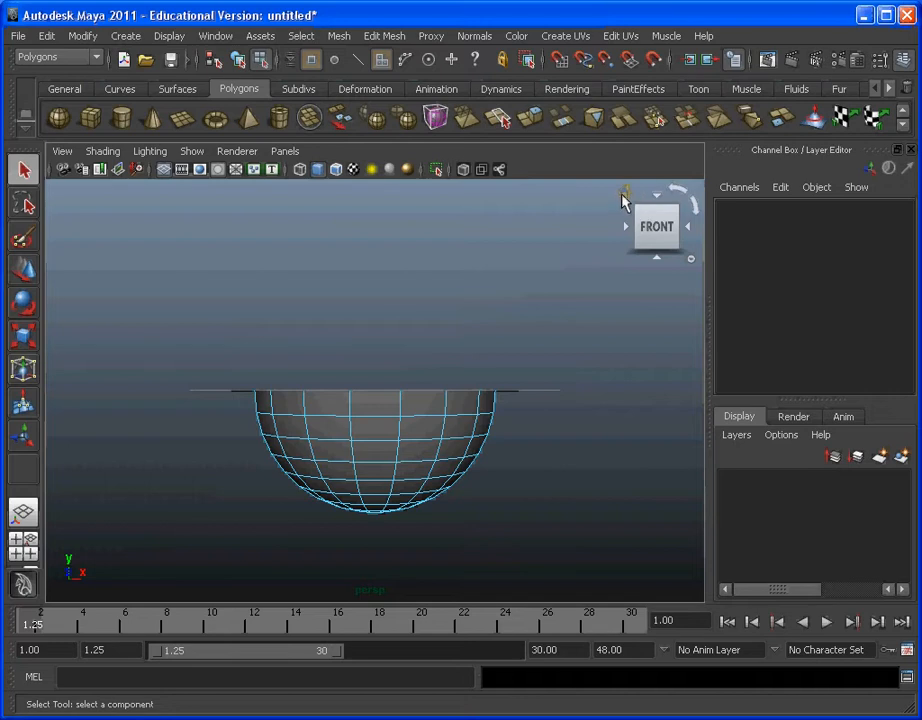
Step: Delete a small block of faces from the far side of the bowl, just below its rim edge
left_click(625, 195)
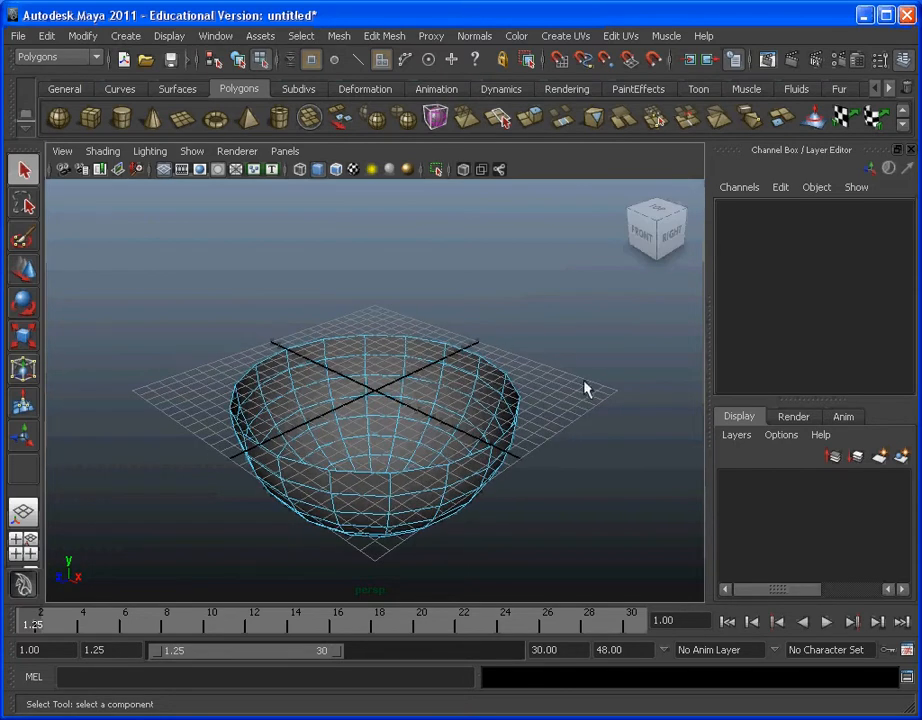
left_click_drag(586, 387, 634, 420, "alt")
left_click_drag(281, 393, 388, 398, "alt")
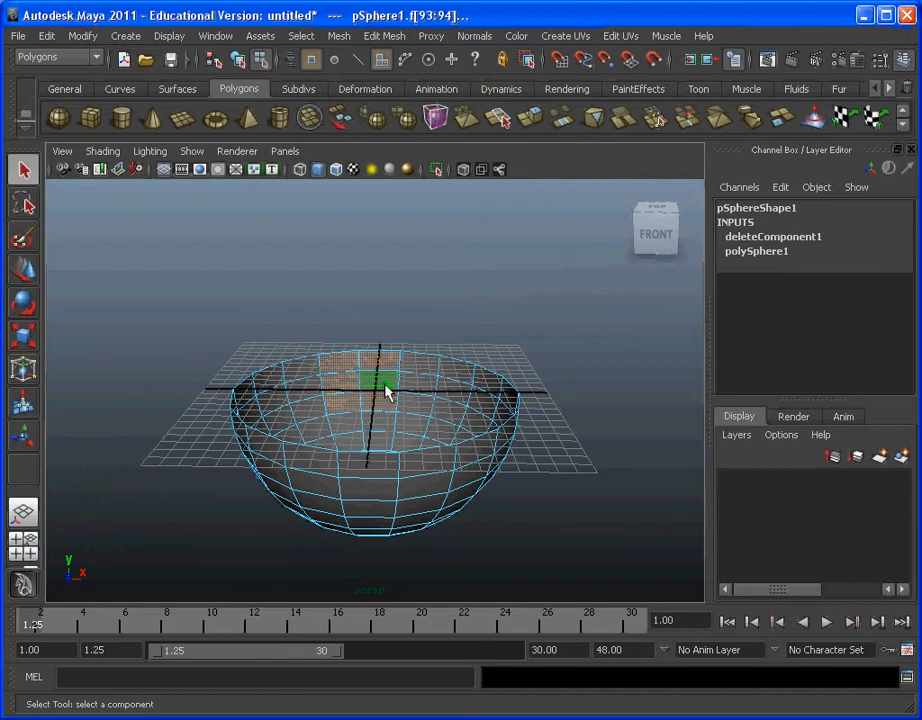
key("Delete")
left_click_drag(463, 366, 330, 410, "alt")
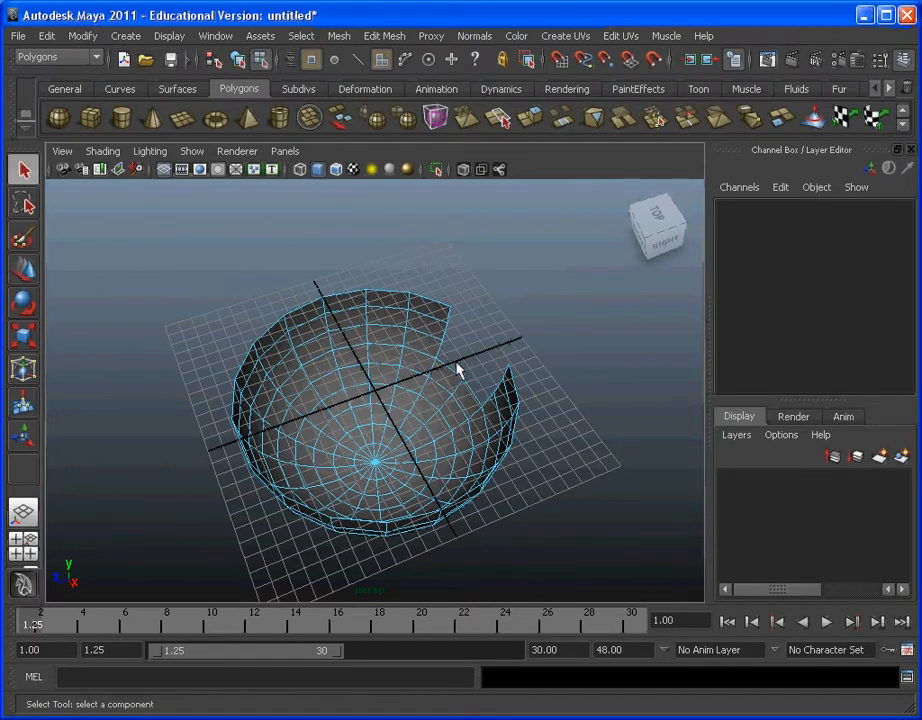
left_click_drag(457, 370, 473, 344, "alt")
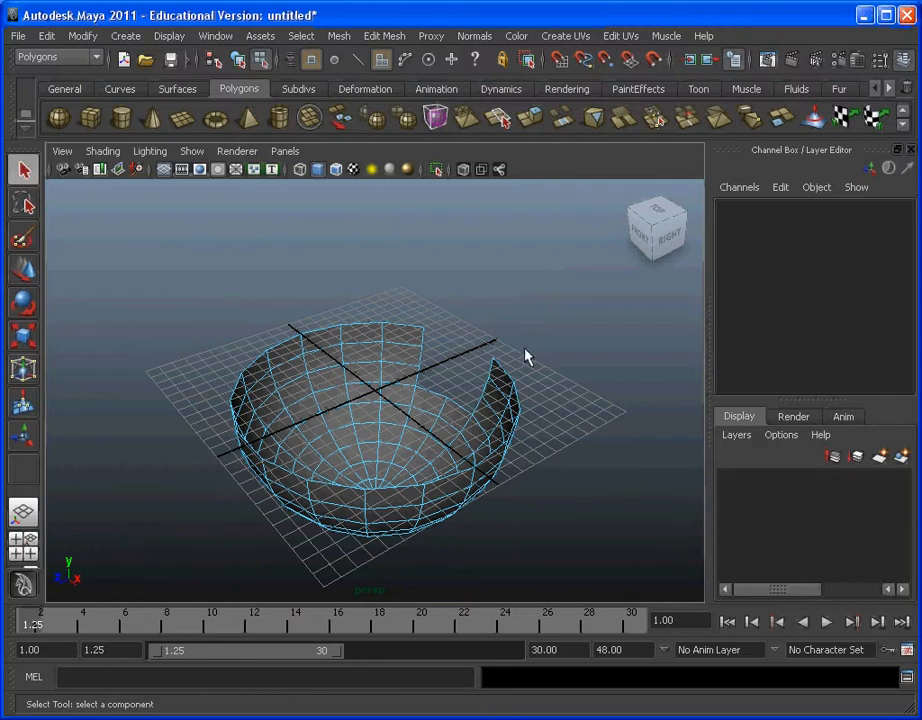
Step: Undo the rim-face deletion and the upper-half deletion to restore the full sphere with its upper faces selected
key("ctrl+z")
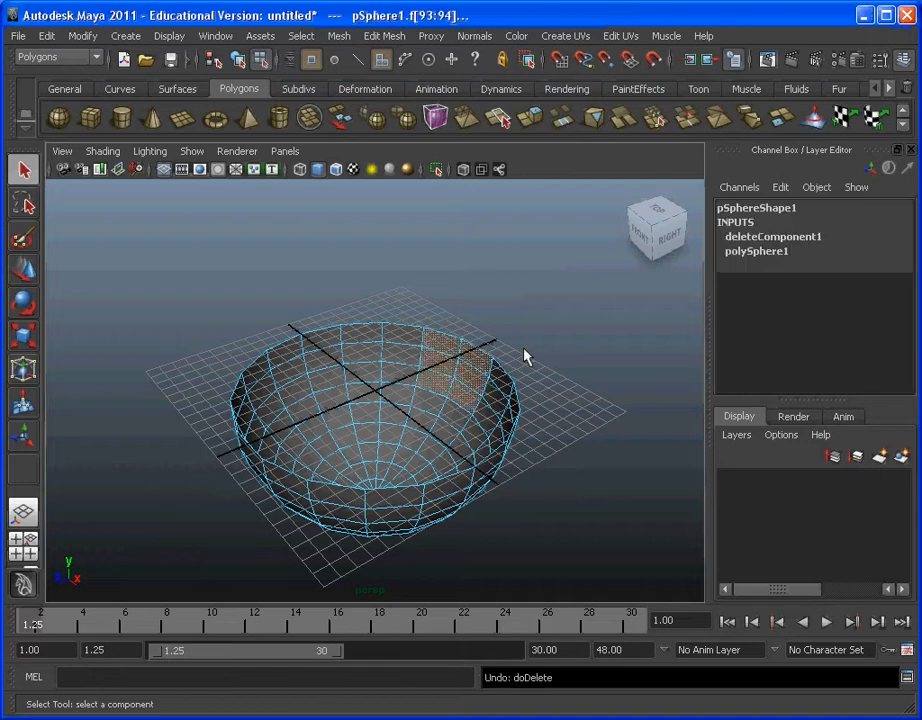
key("ctrl+z")
key("ctrl+z")
Step: Delete the selected upper-half faces again so that only the lower bowl remains
left_click_drag(525, 357, 344, 442, "alt")
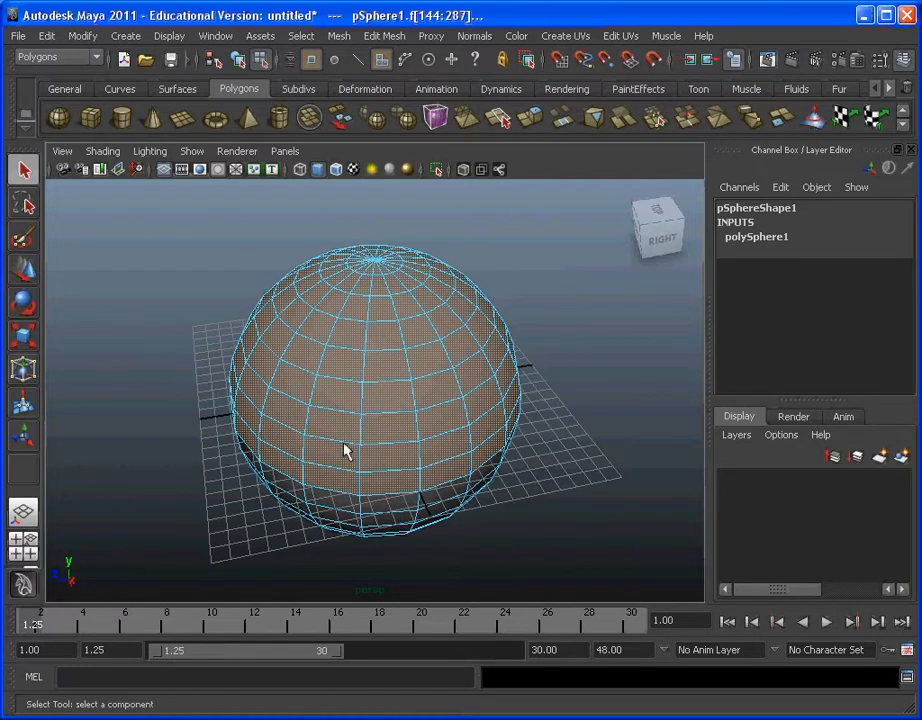
key("Delete")
left_click_drag(412, 457, 368, 453, "alt")
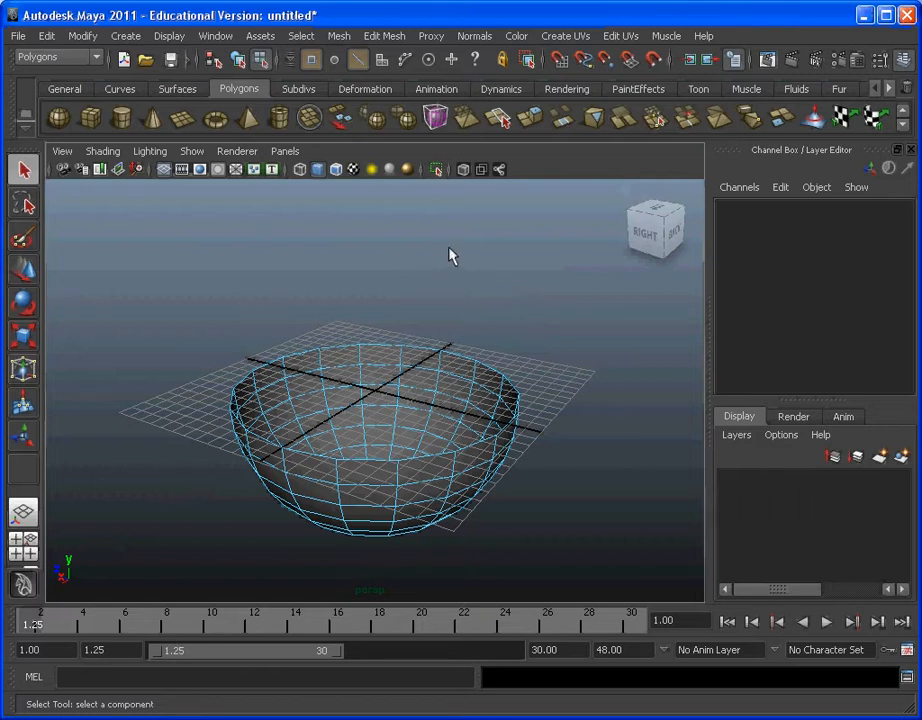
Step: Activate the Split Polygon Tool with its snapping tolerance set to 100 and close its settings
left_click(398, 37)
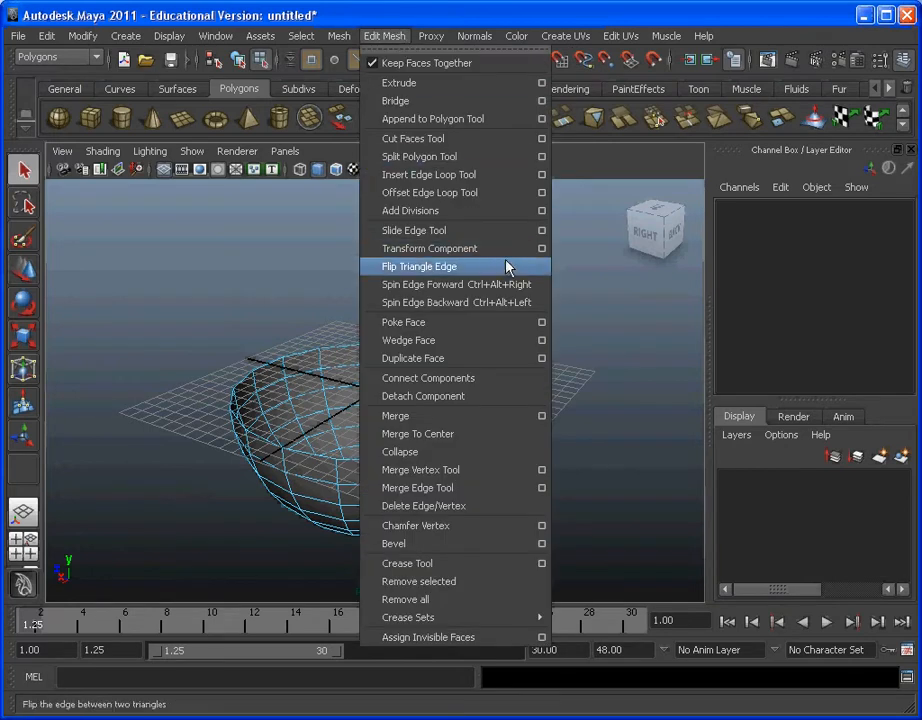
left_click(541, 157)
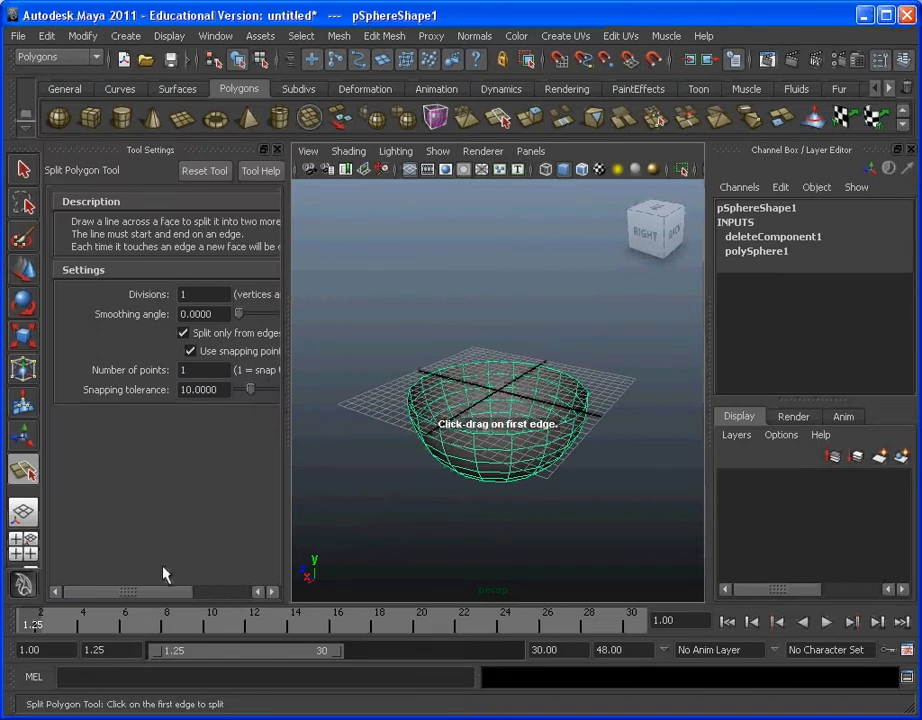
left_click_drag(145, 591, 133, 558)
left_click_drag(138, 593, 168, 594)
left_click_drag(197, 389, 314, 397)
mouse_move(181, 594)
left_mouse_down()
mouse_move(216, 596)
mouse_move(167, 593)
left_mouse_up()
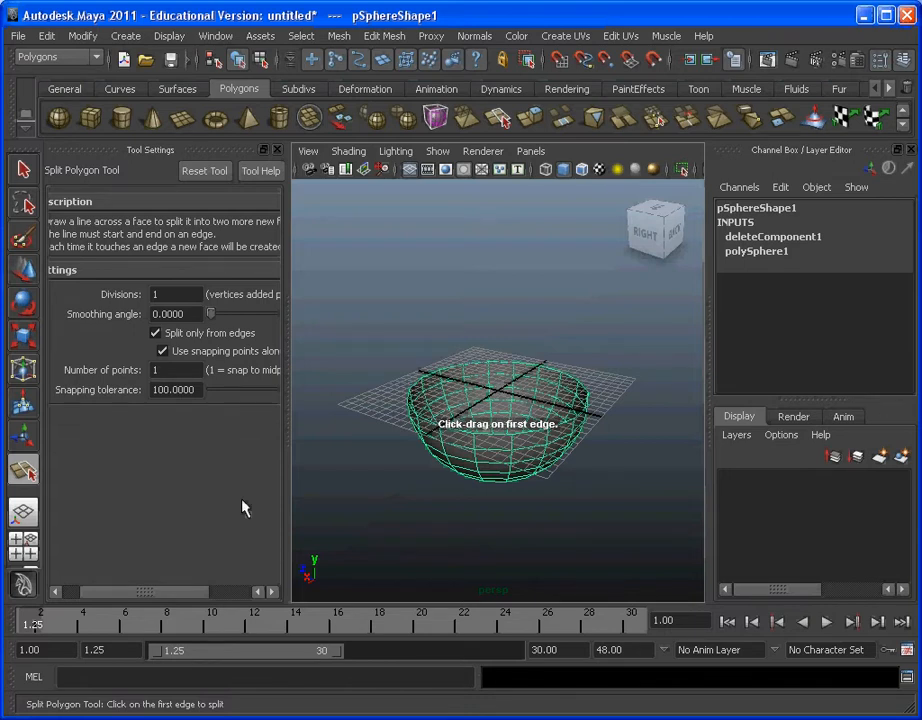
left_click(277, 150)
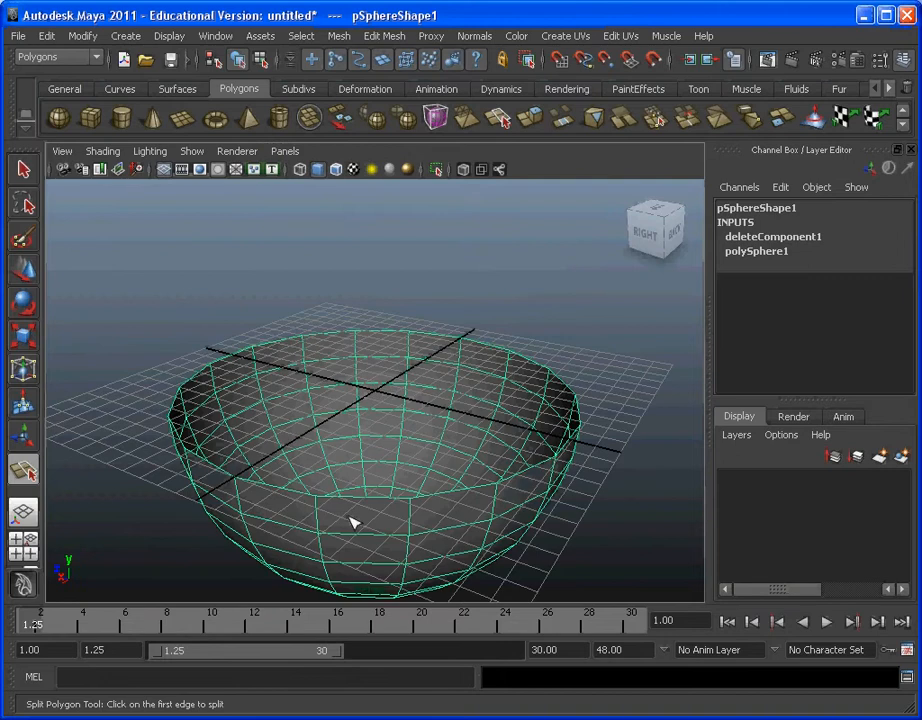
Step: Try splitting the top row of bowl faces through their vertical edge midpoints, and undo the split
left_click_drag(323, 535, 397, 494, "alt")
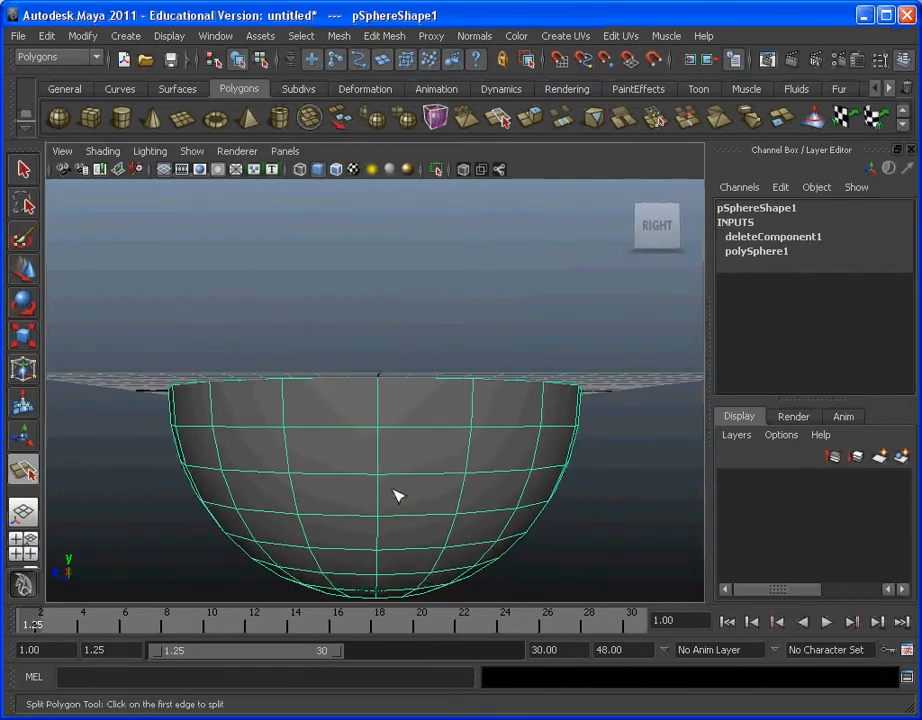
left_click(380, 404)
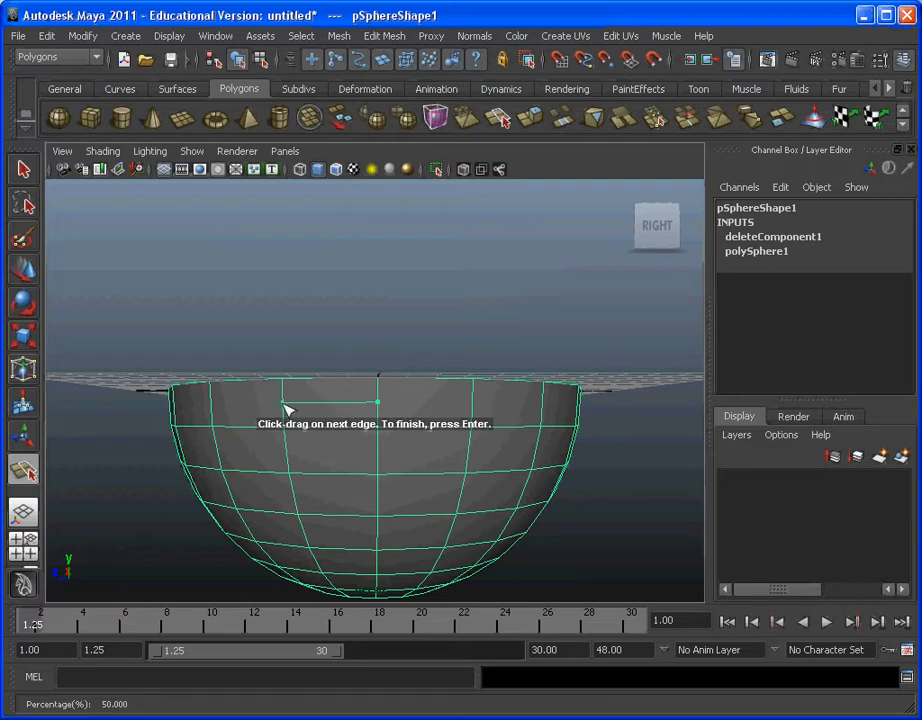
left_click_drag(288, 407, 351, 401, "alt")
left_click(361, 396)
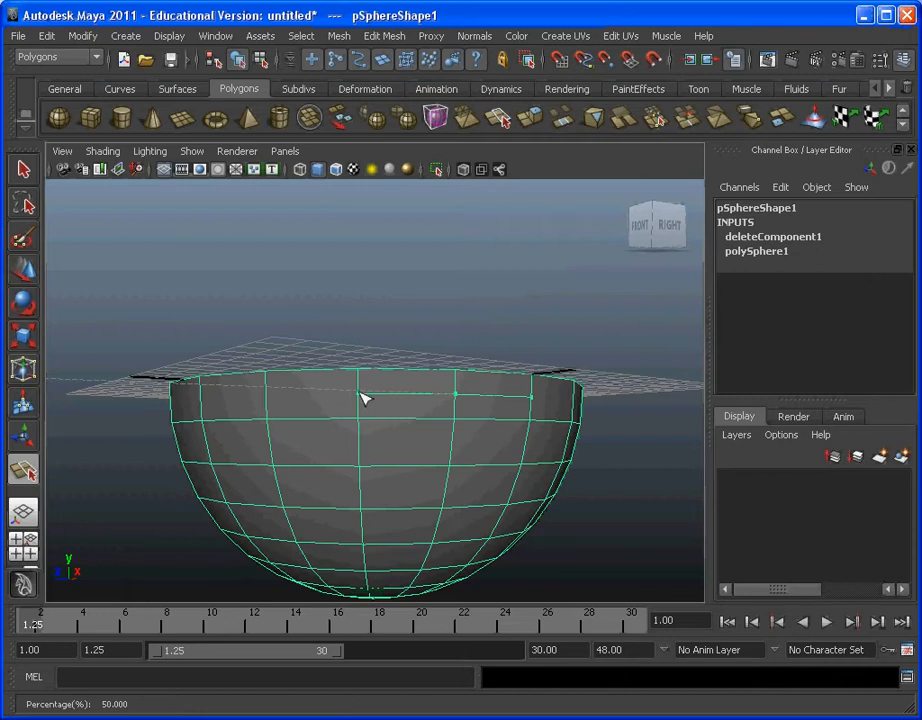
left_click(268, 398)
left_click_drag(241, 412, 350, 403, "alt")
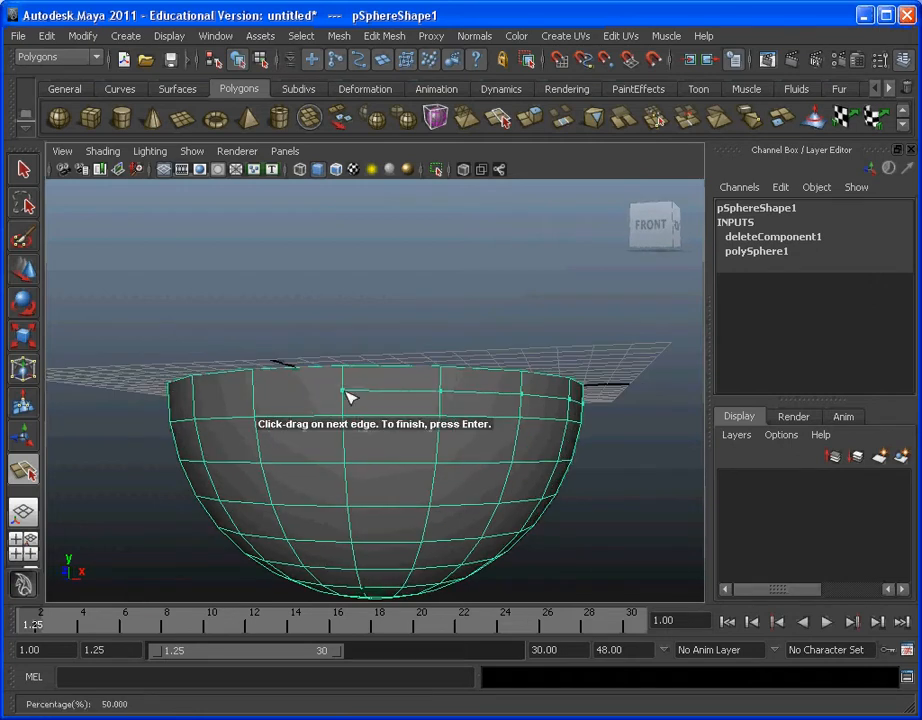
left_click_drag(226, 414, 350, 412, "alt")
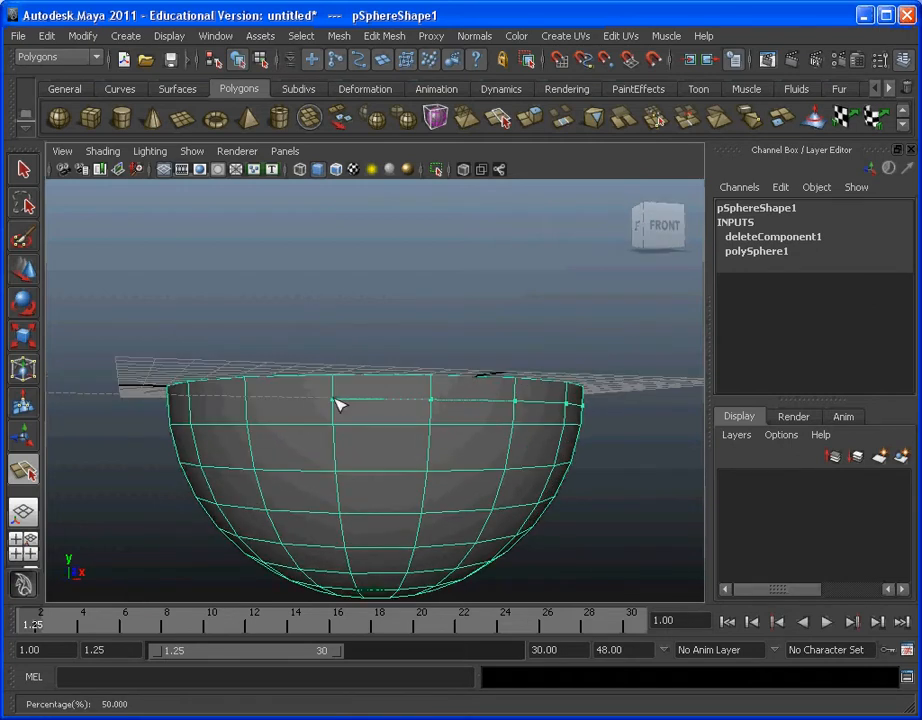
left_click(246, 424)
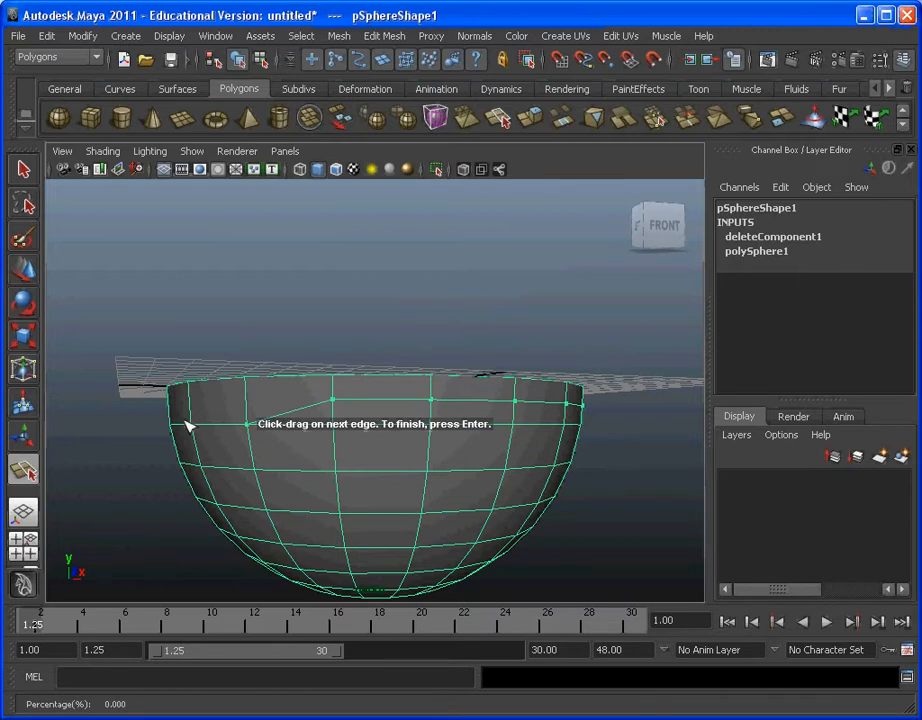
key("Return")
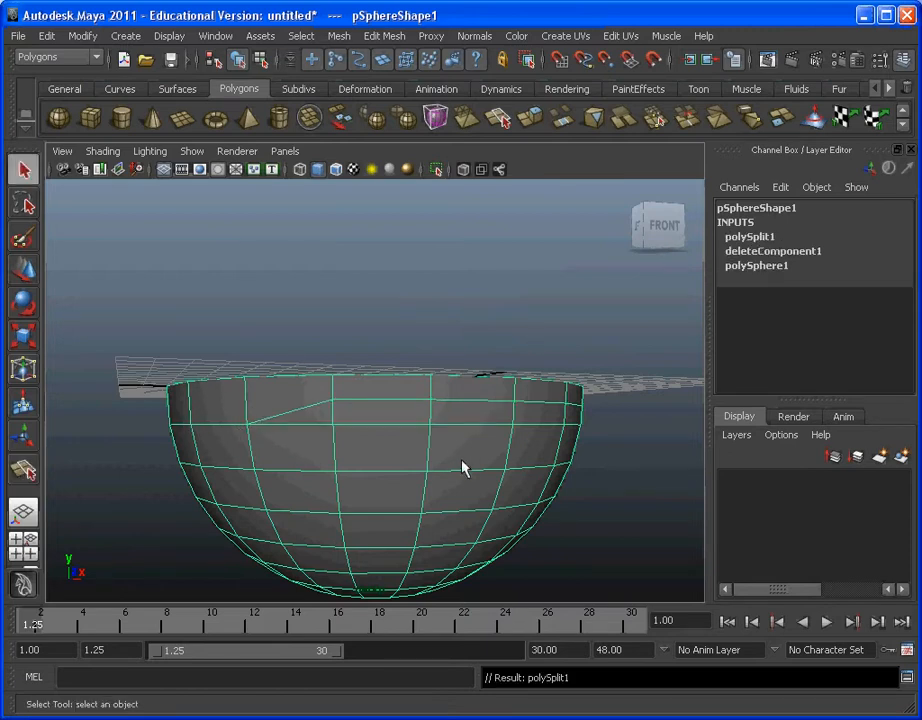
key("ctrl+z")
Step: Split the bowl's top row of faces all the way around through the vertical edge midpoints, closing the split line into a loop
mouse_move(407, 455)
left_mouse_down("alt")
mouse_move(522, 441)
mouse_move(399, 442)
mouse_move(457, 447)
mouse_move(420, 450)
left_mouse_up("alt")
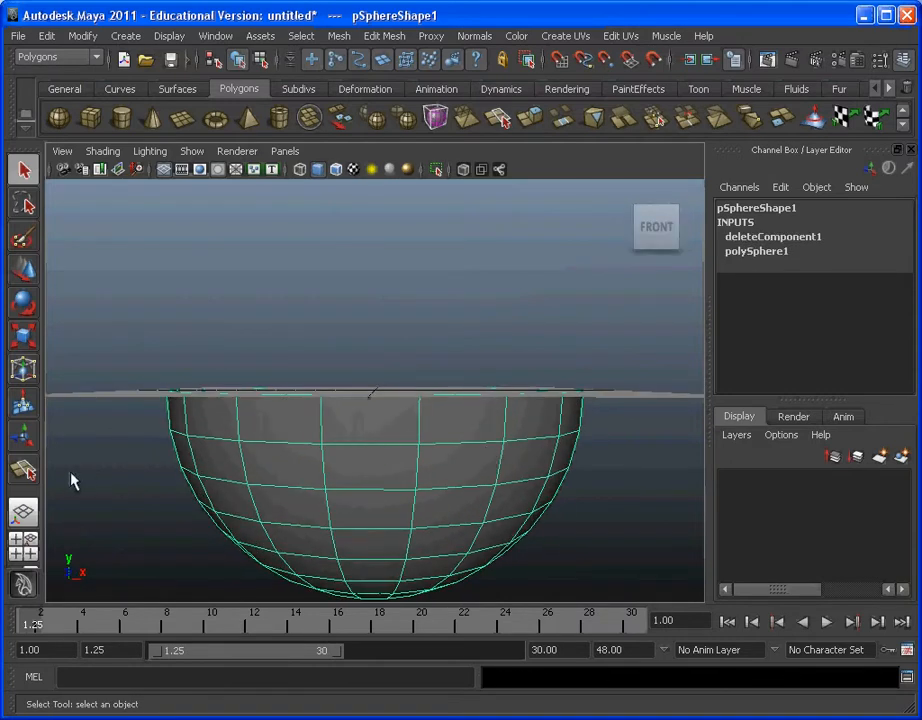
left_click(21, 474)
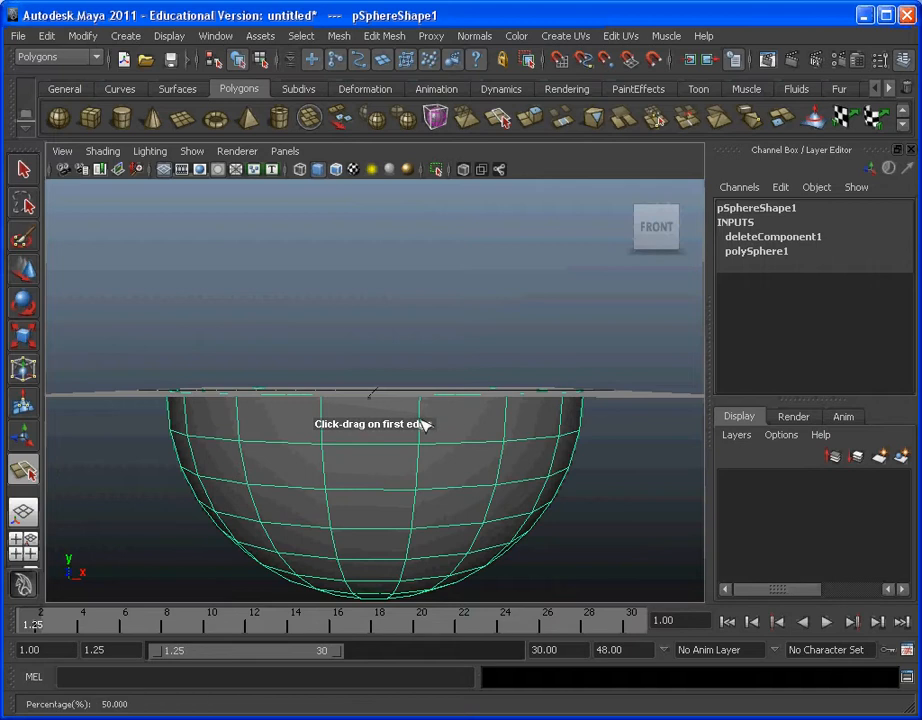
left_click(419, 421)
left_click(321, 422)
left_click_drag(305, 441, 347, 422, "alt")
left_click(340, 383)
left_click(248, 386)
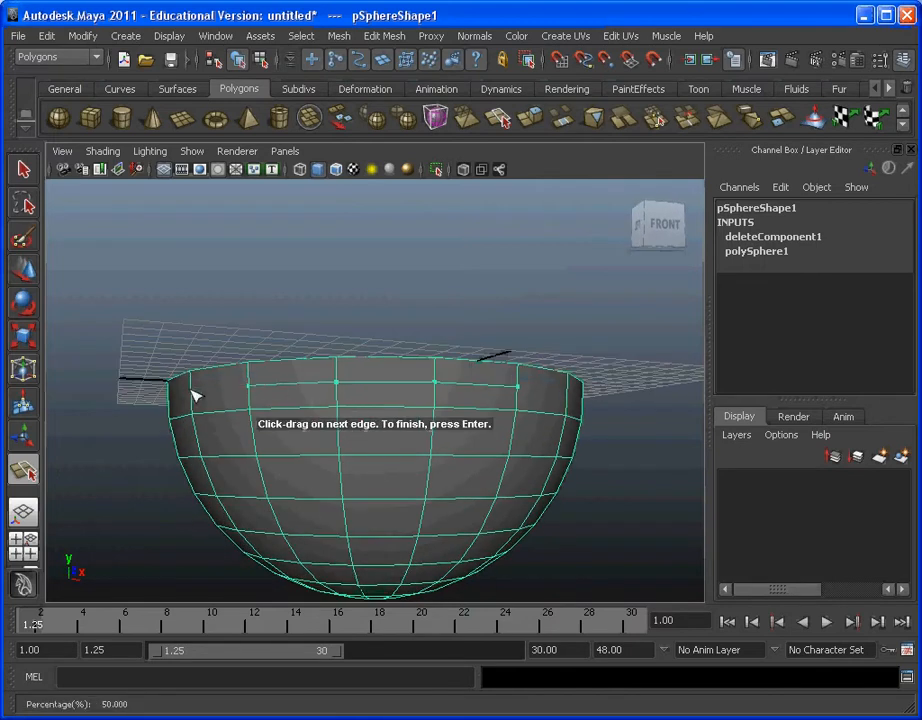
left_click_drag(173, 405, 445, 395, "alt")
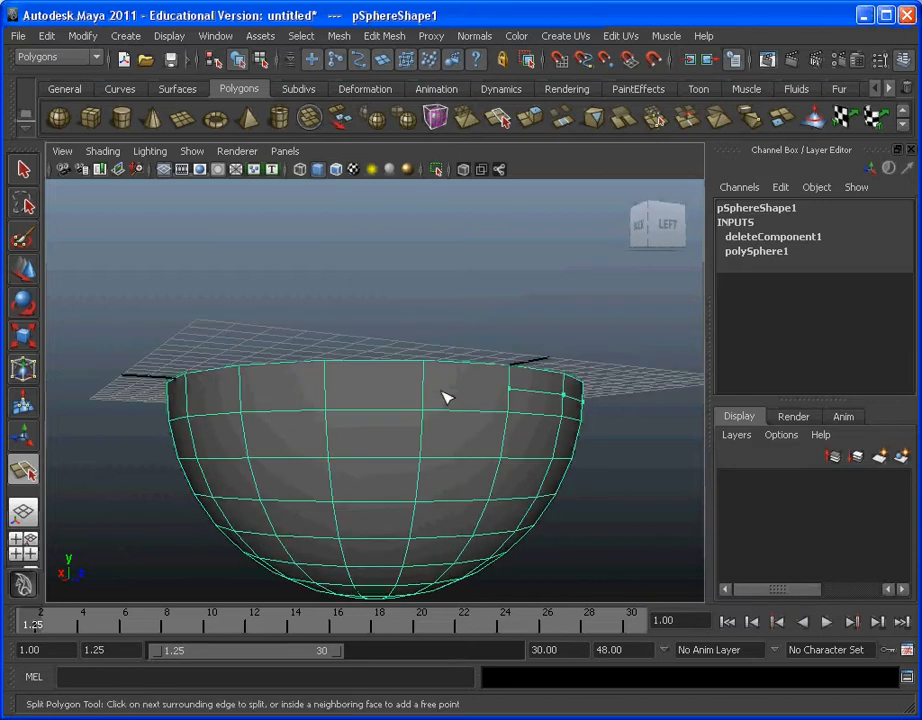
left_click(423, 384)
left_click(324, 384)
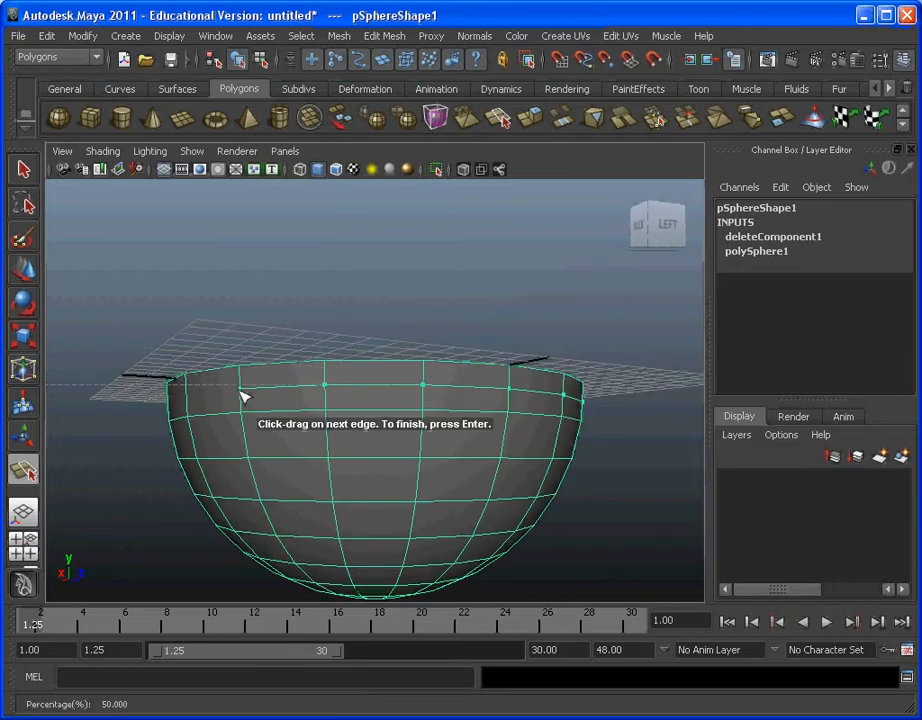
left_click_drag(243, 393, 298, 379, "alt")
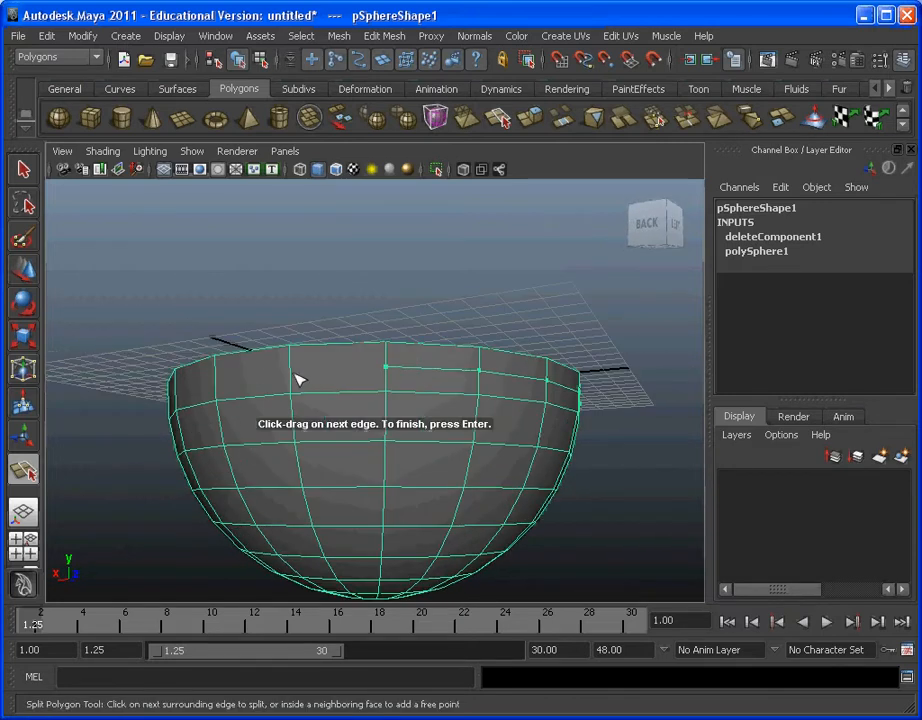
left_click(217, 379)
left_click_drag(162, 389, 407, 397, "alt")
left_click(314, 373)
left_click(399, 397)
left_click(301, 399)
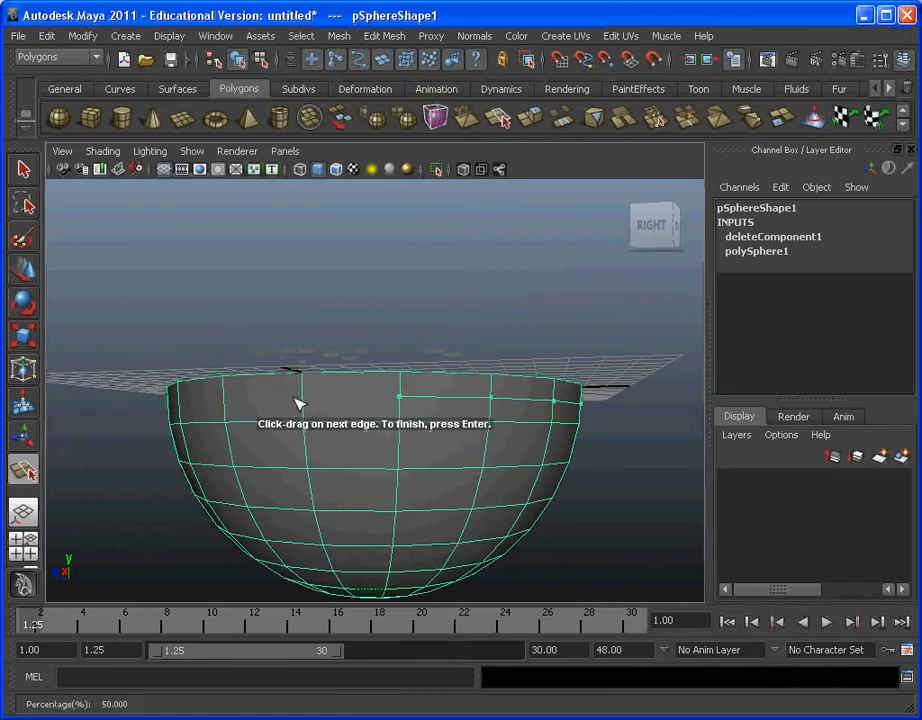
left_click_drag(230, 405, 420, 385, "alt")
left_click(303, 389)
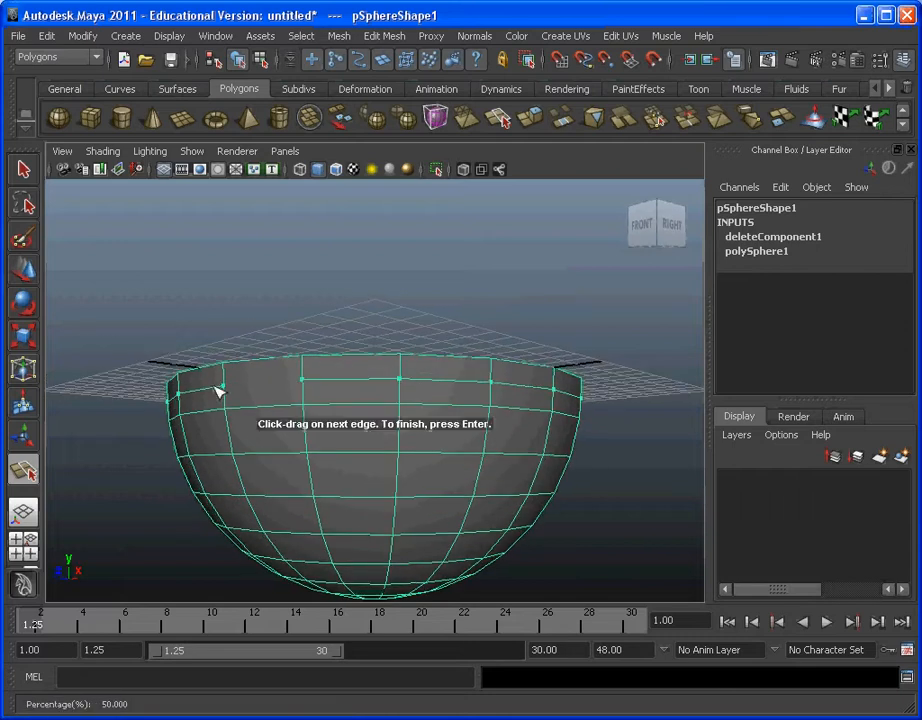
left_click_drag(237, 385, 298, 422, "alt")
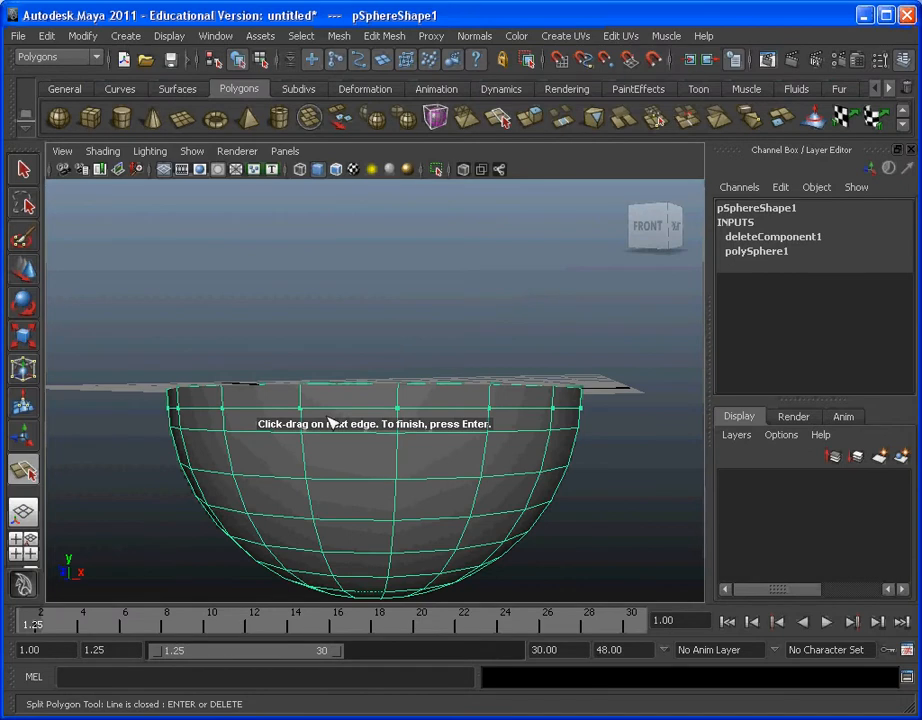
key("Return")
Step: Select every third face of the uppermost row around the bowl and delete them to cut evenly spaced rim notches
left_click_drag(498, 403, 432, 437, "alt")
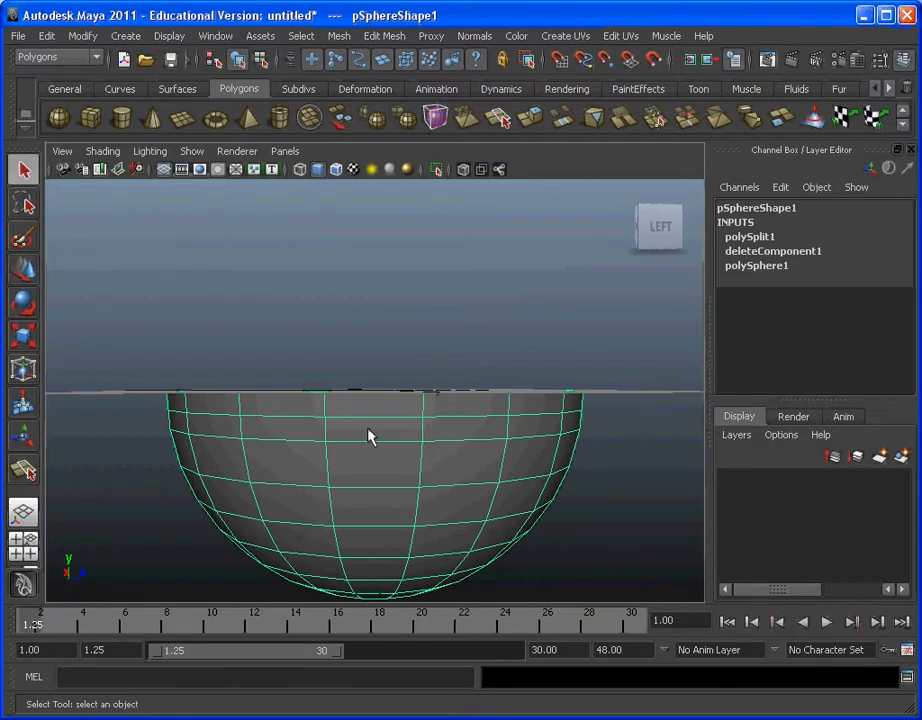
mouse_move(368, 436)
left_mouse_down("alt")
mouse_move(375, 416)
mouse_move(372, 423)
left_mouse_up("alt")
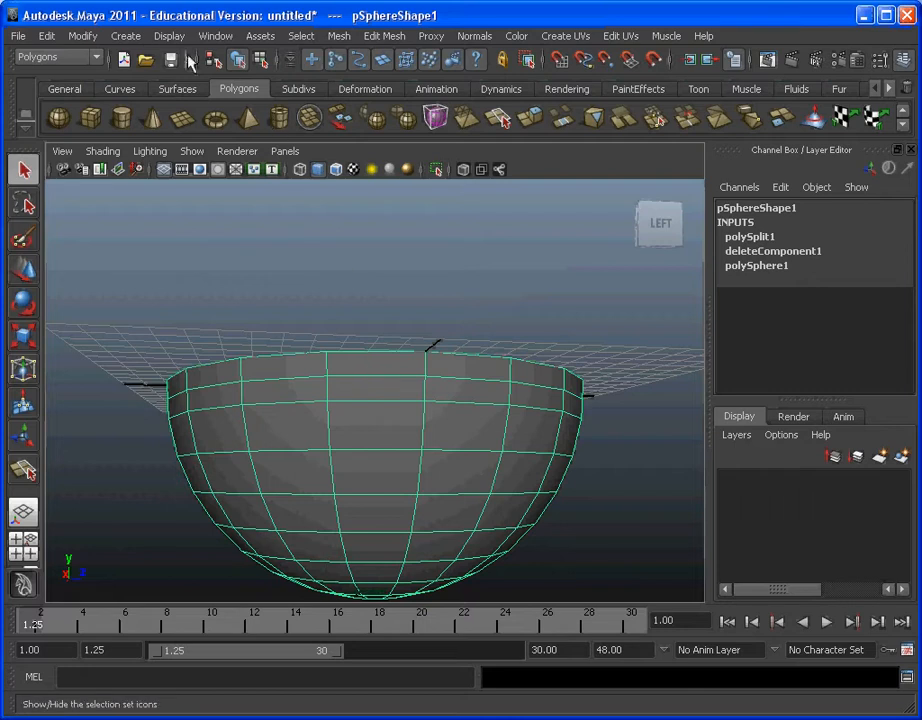
left_click(298, 38)
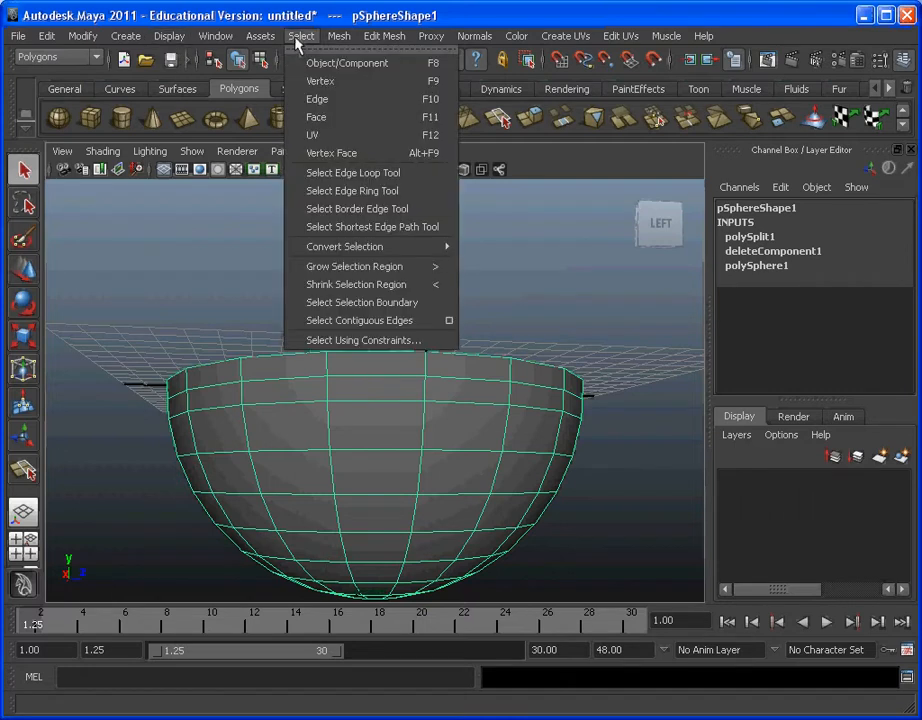
left_click(340, 117)
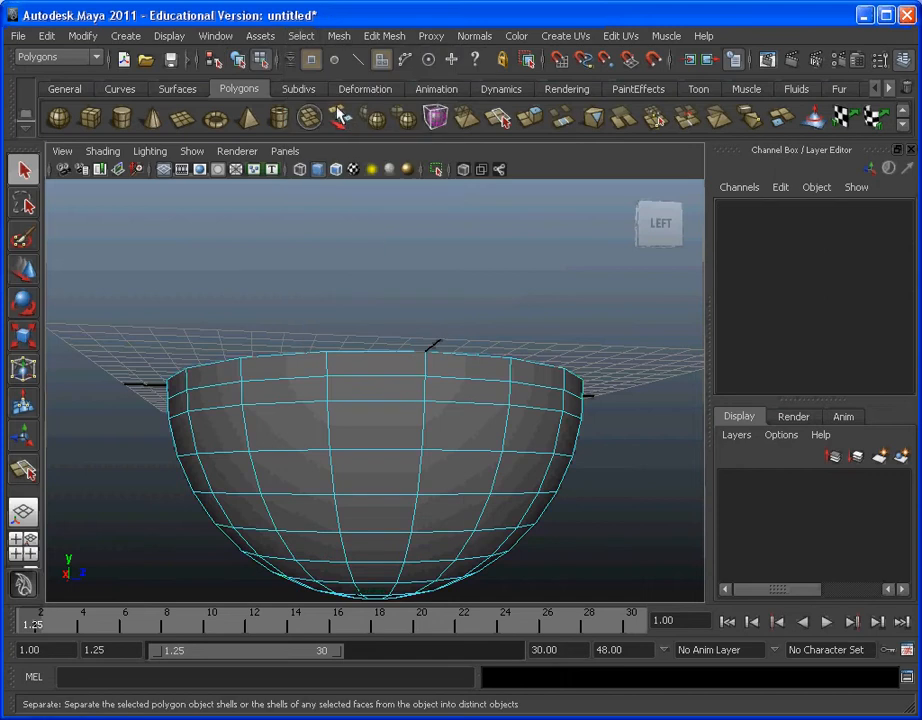
left_click(400, 364)
left_click_drag(574, 377, 416, 346, "alt")
left_click(462, 360, "shift")
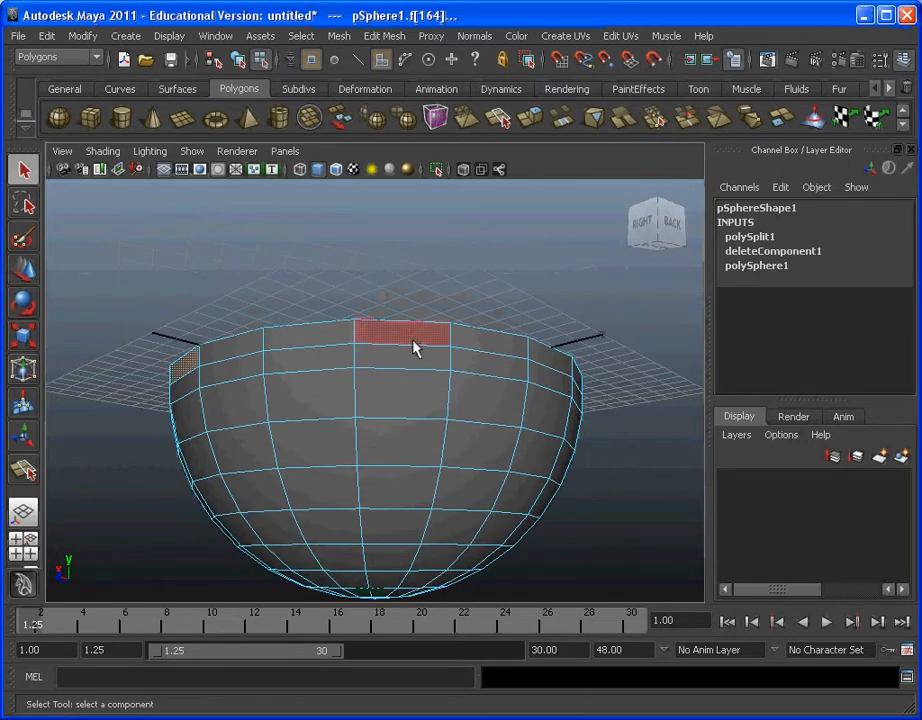
left_click_drag(519, 364, 444, 354, "alt")
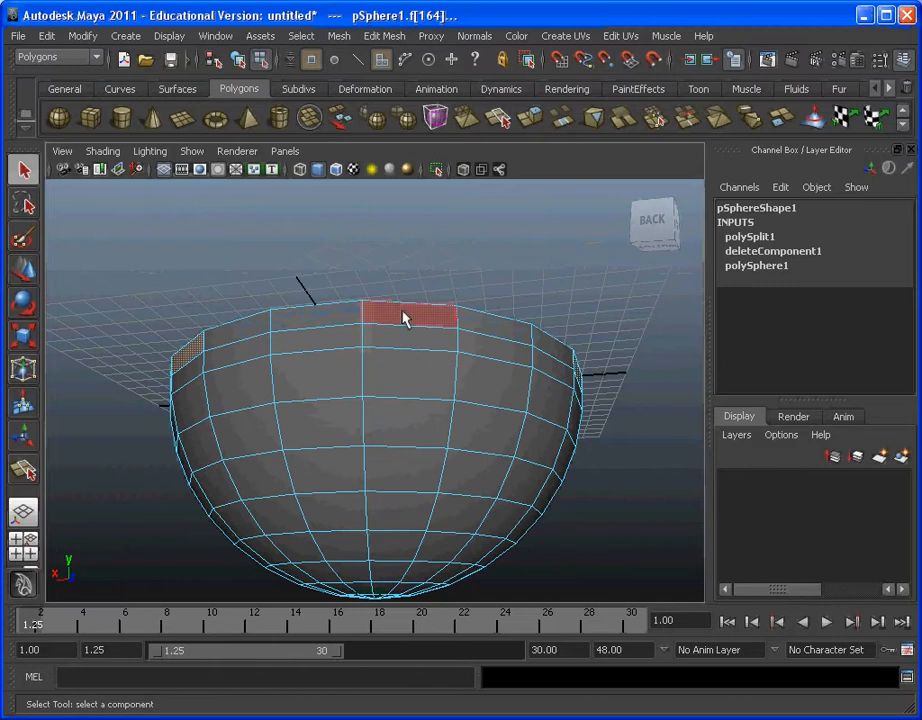
left_click_drag(405, 317, 510, 427, "alt")
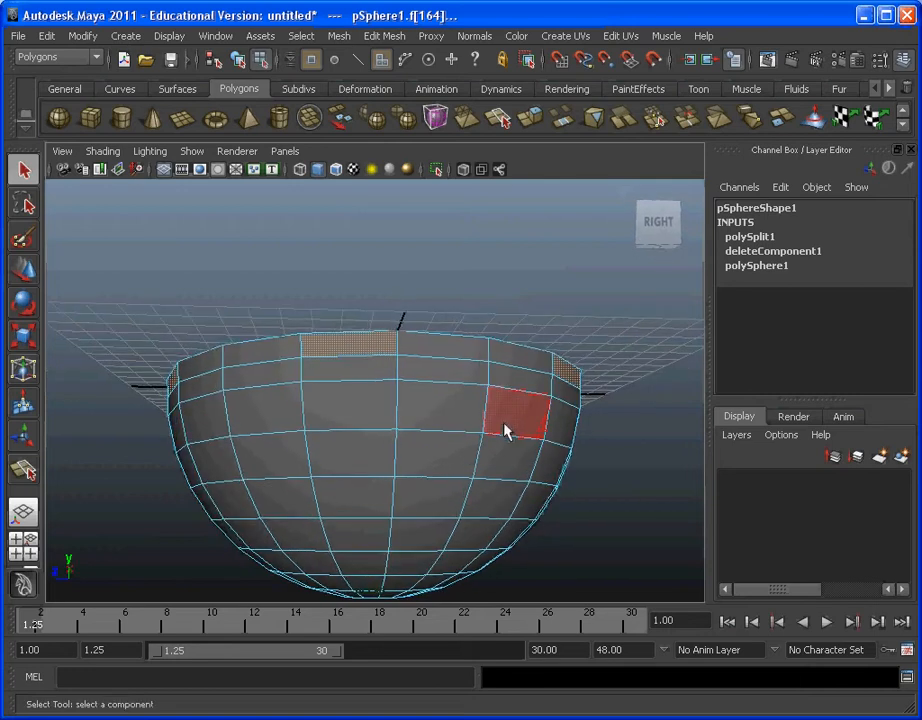
key("Delete")
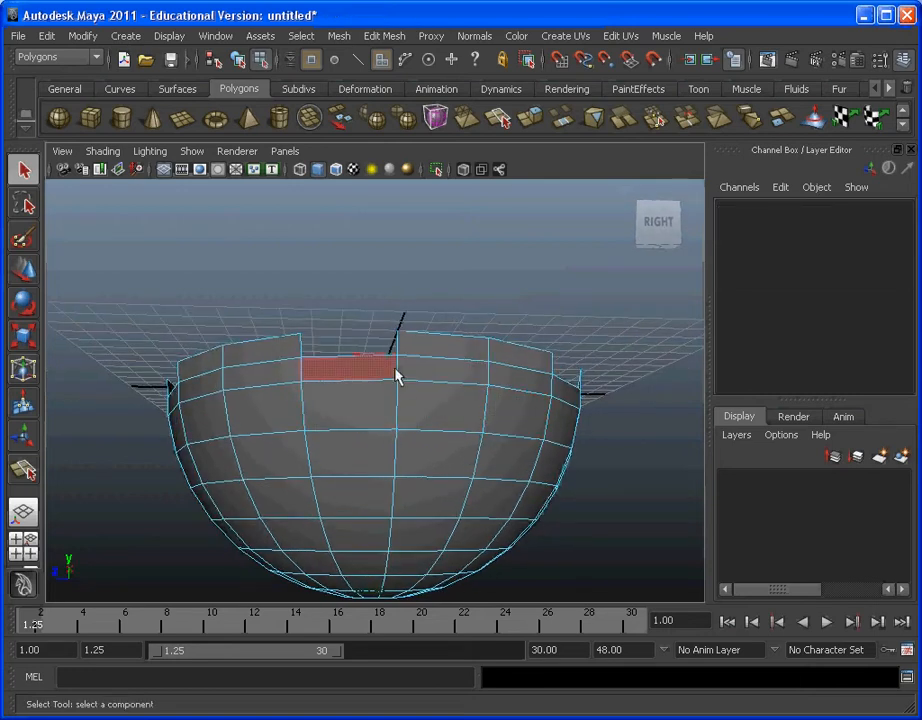
Step: Select the bottom edge of one rim notch and convert the selection to an edge loop running along the whole notched border
left_click_drag(344, 372, 354, 378, "alt")
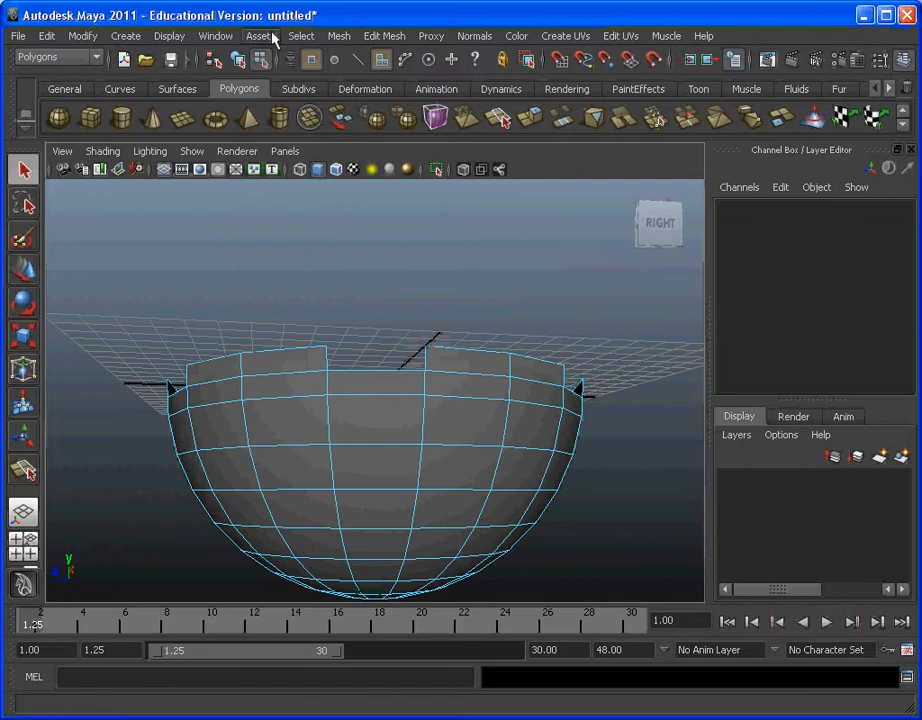
left_click(303, 37)
left_click(350, 99)
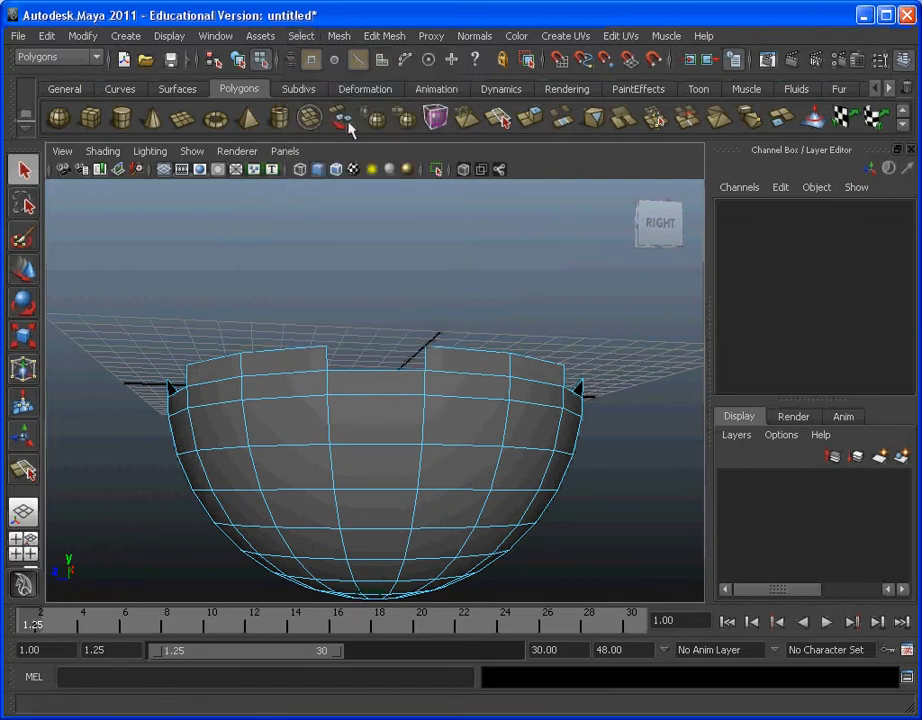
left_click(370, 372)
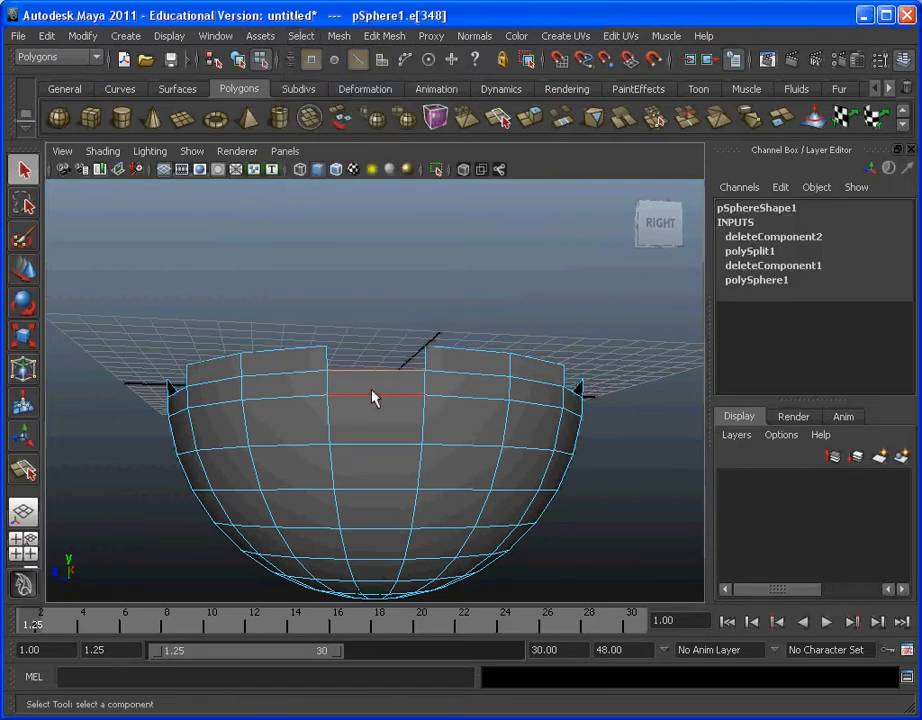
left_click(303, 37)
mouse_move(350, 249)
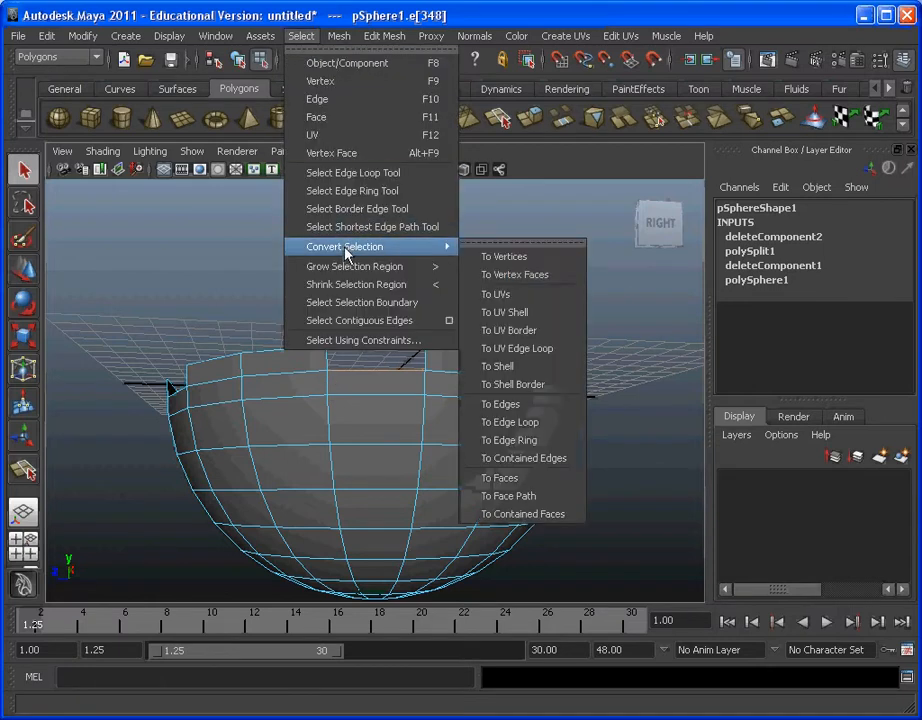
left_click(541, 424)
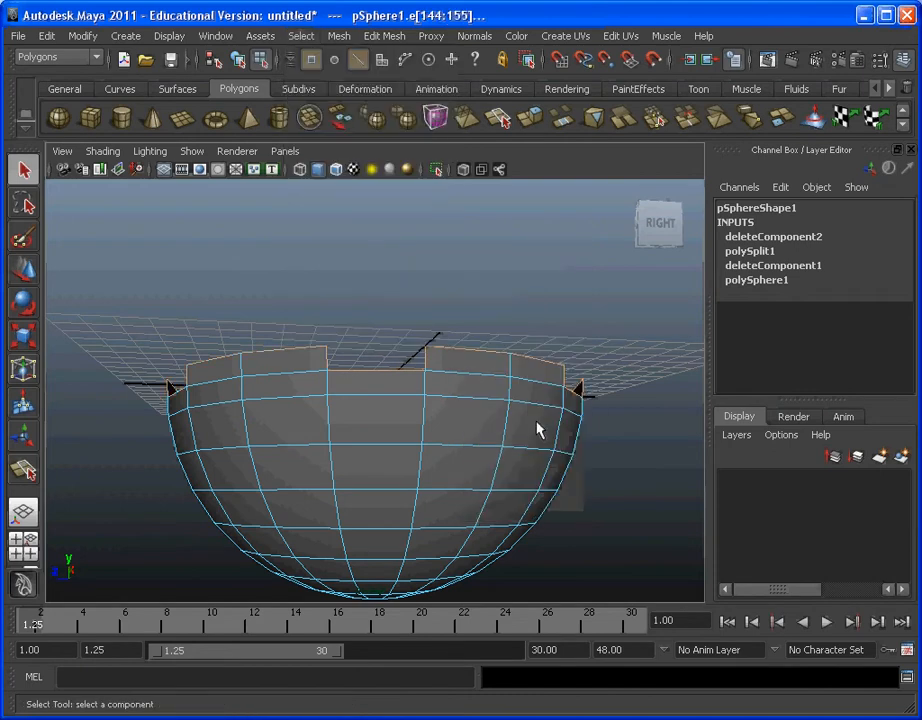
Step: Extrude the selected rim edge loop, checking that Keep Faces Together is enabled
left_click_drag(634, 375, 214, 441, "alt")
left_click_drag(531, 410, 521, 457, "alt")
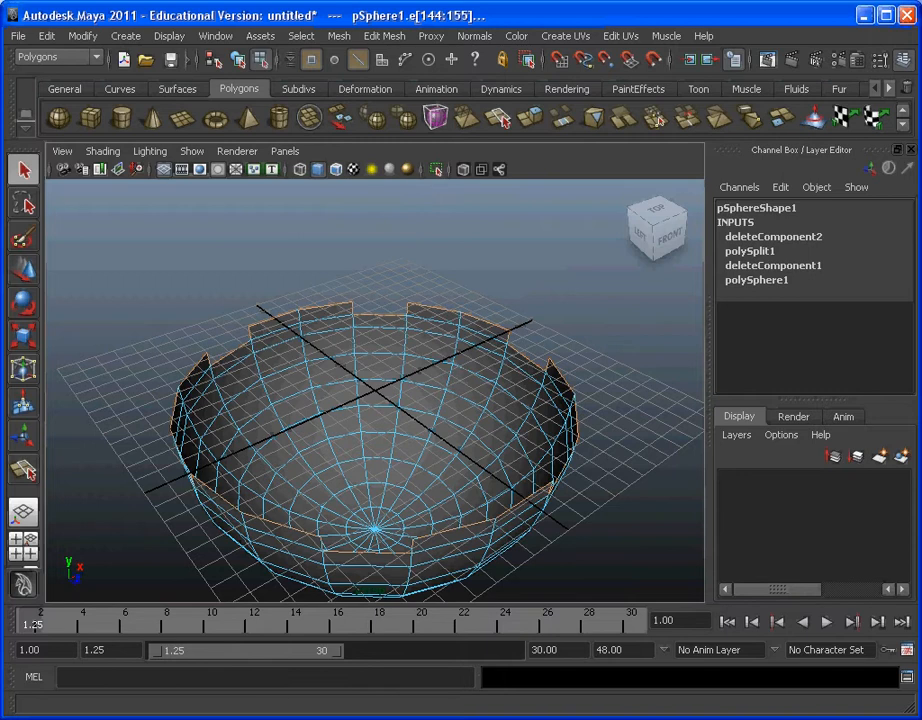
left_click(386, 36)
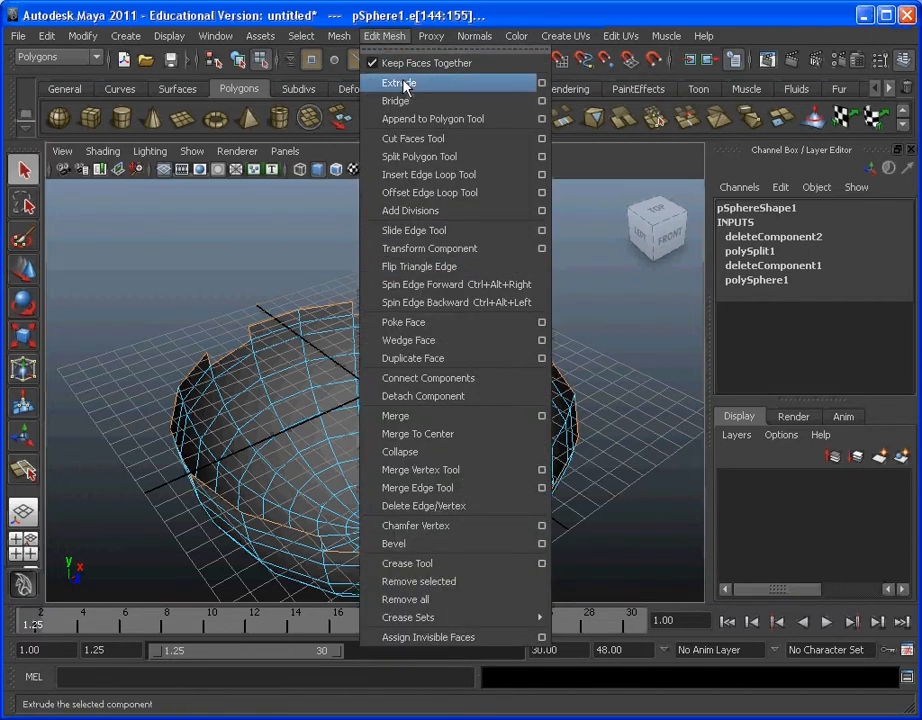
left_click(405, 85)
left_click(385, 36)
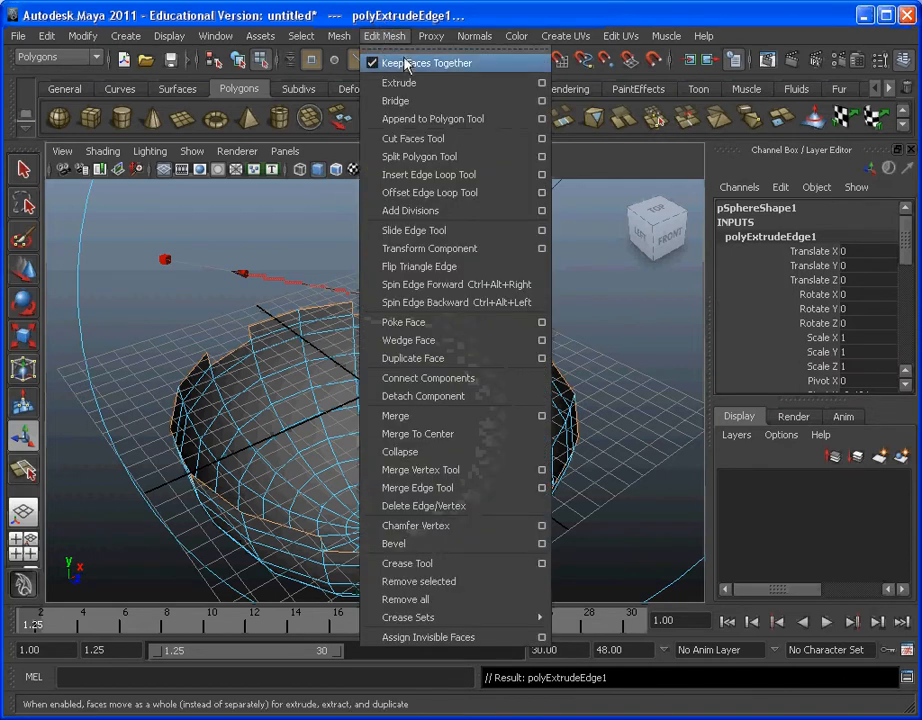
left_click(390, 36)
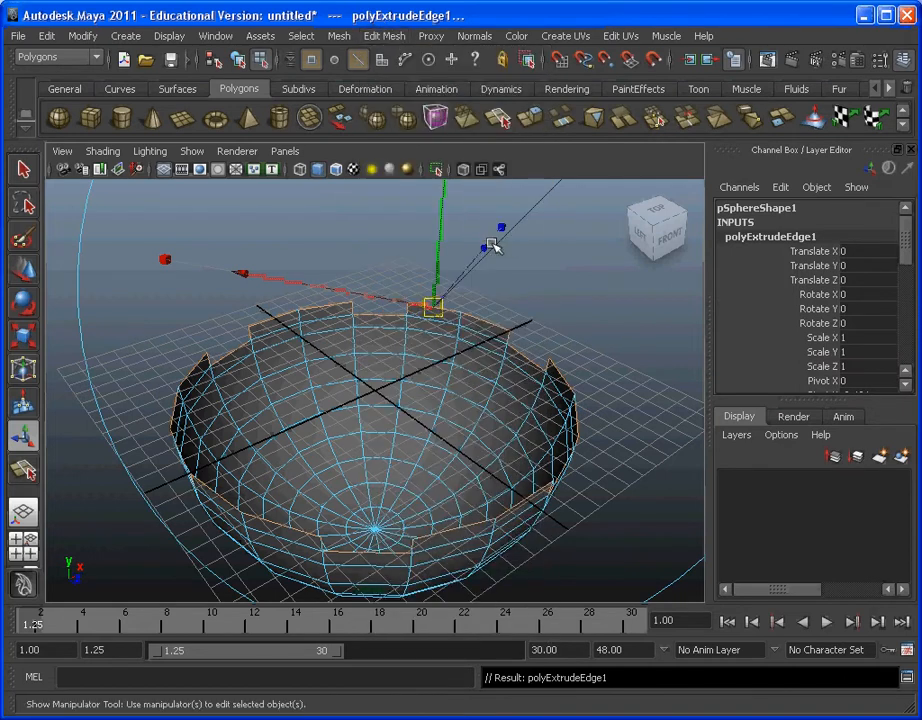
Step: Adjust the extrude manipulator's display size until its handles are compact and easy to reach beside the rim
left_click_drag(589, 284, 554, 276, "alt")
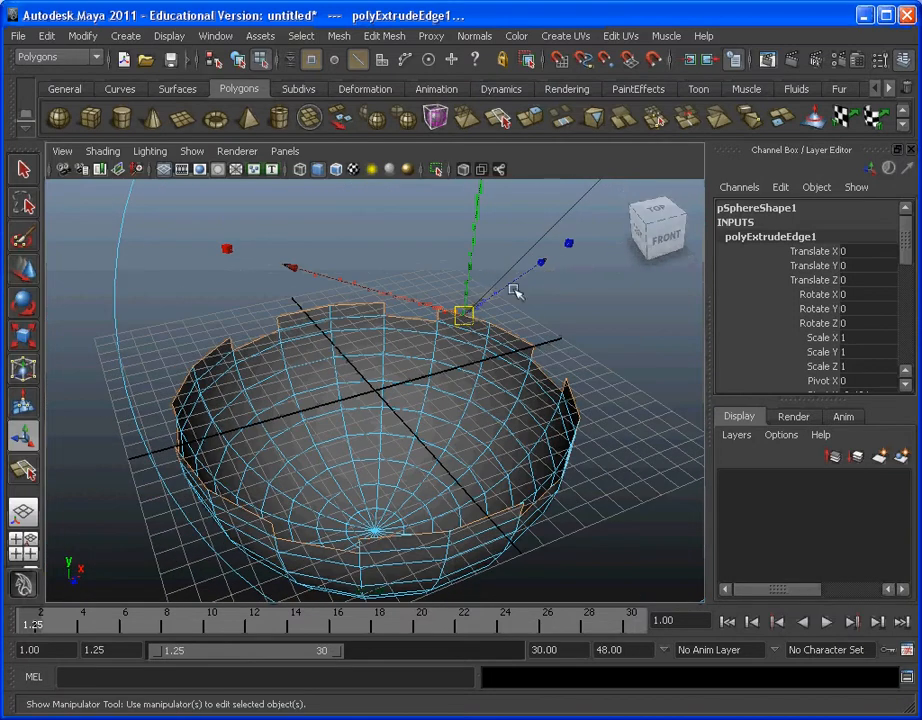
key("minus")
key("minus")
key("minus")
key("minus")
key("minus")
key("minus")
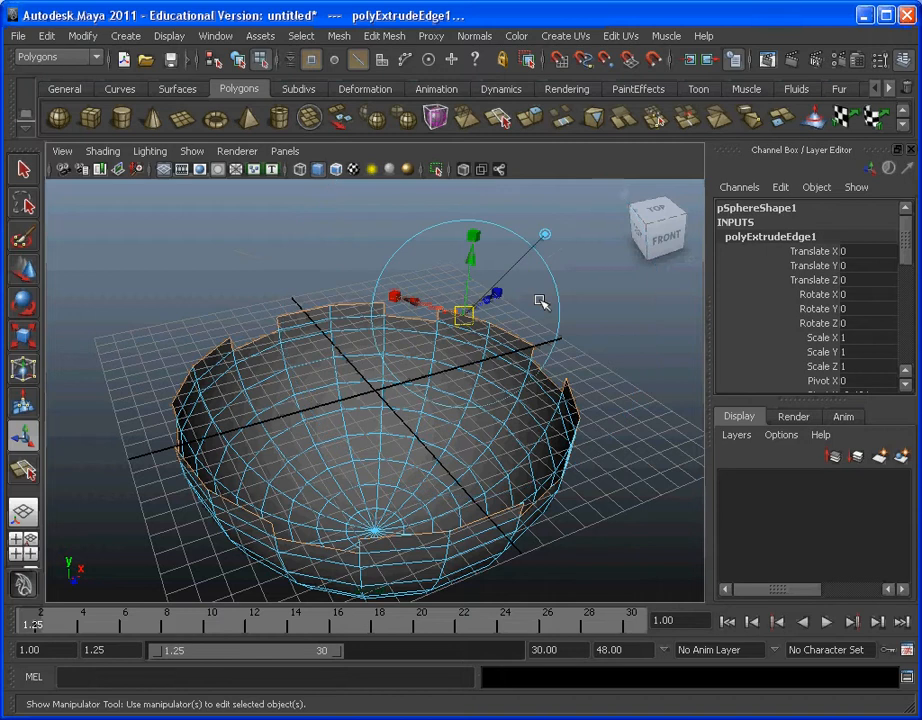
key("plus")
key("plus")
key("plus")
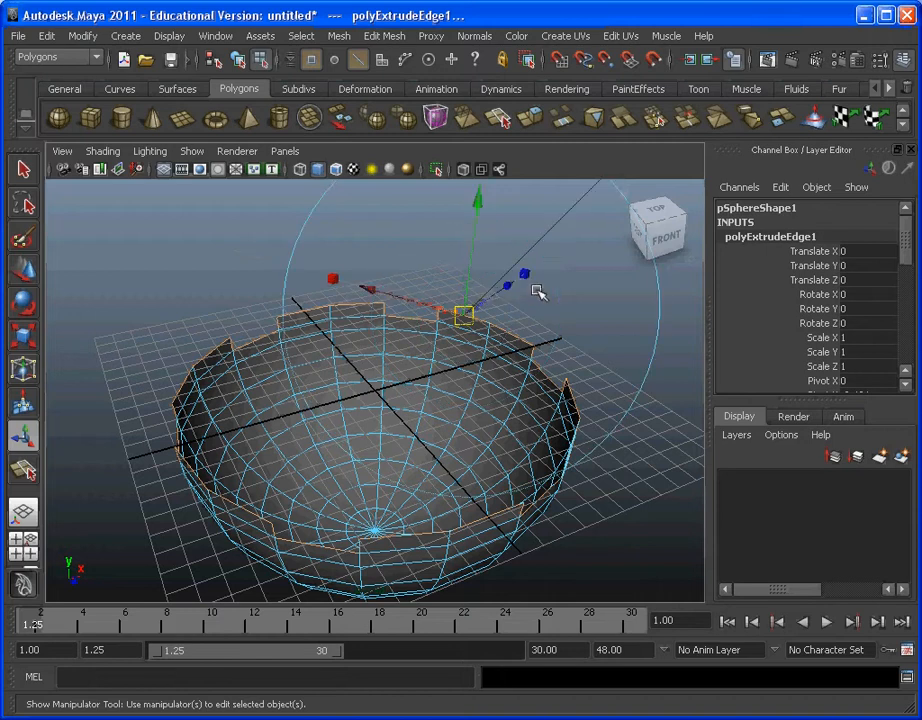
key("minus")
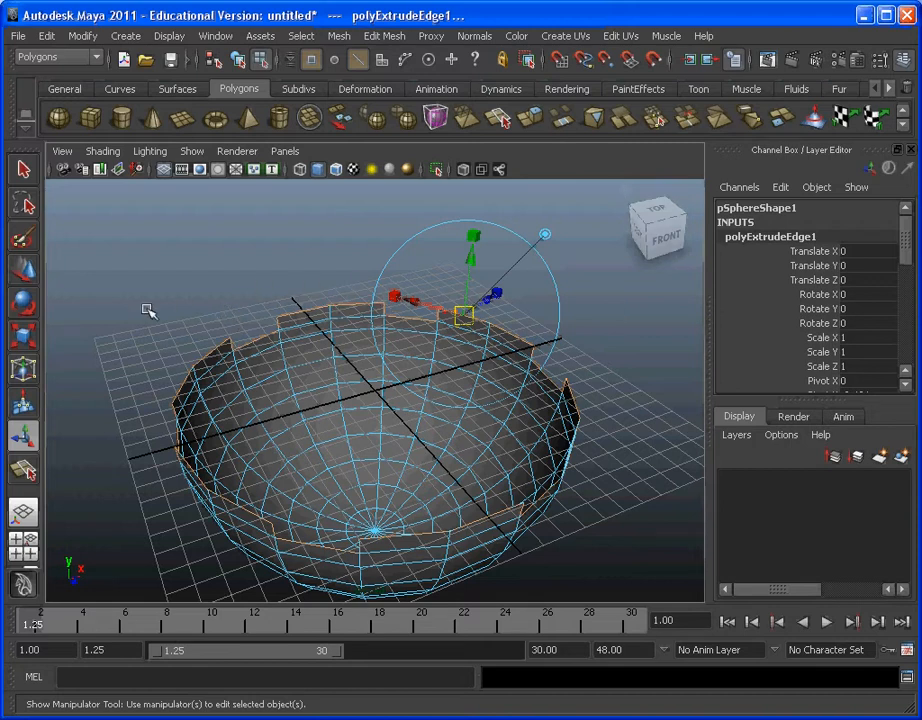
Step: Scale the extruded rim edges uniformly inward to about 0.81 to give the notched rim thickness, and inspect the result
left_click(24, 337)
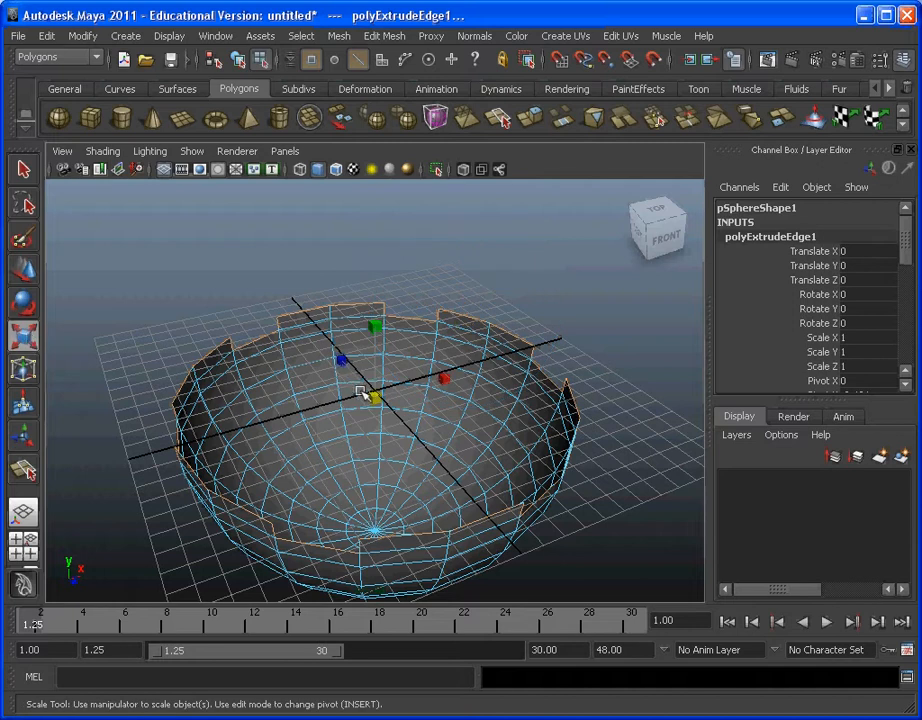
left_click_drag(360, 391, 323, 390)
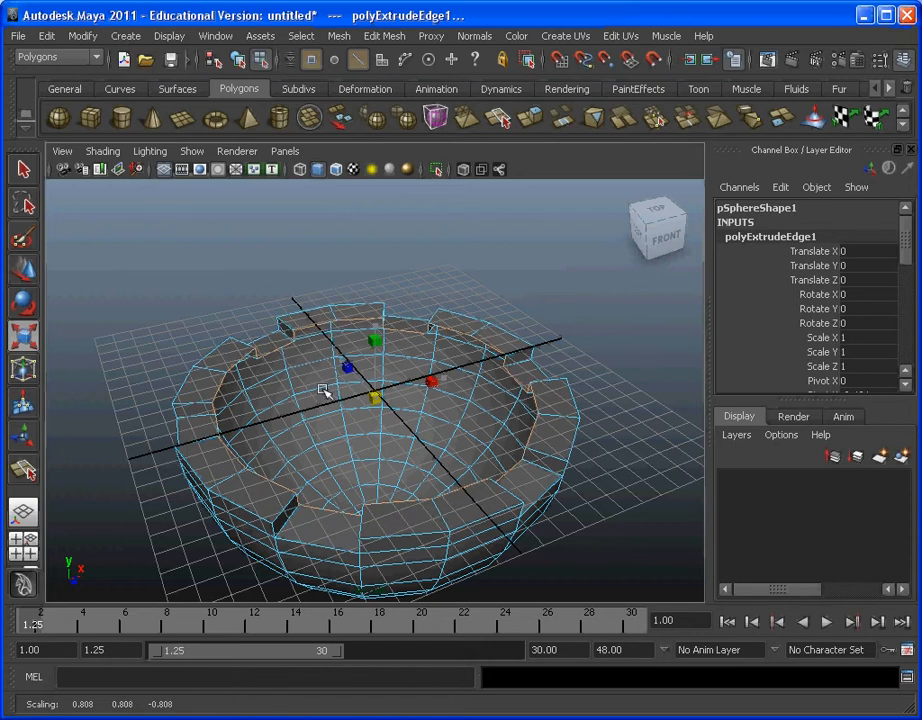
right_click_drag(99, 432, 272, 411, "alt")
left_click_drag(272, 411, 268, 485, "alt")
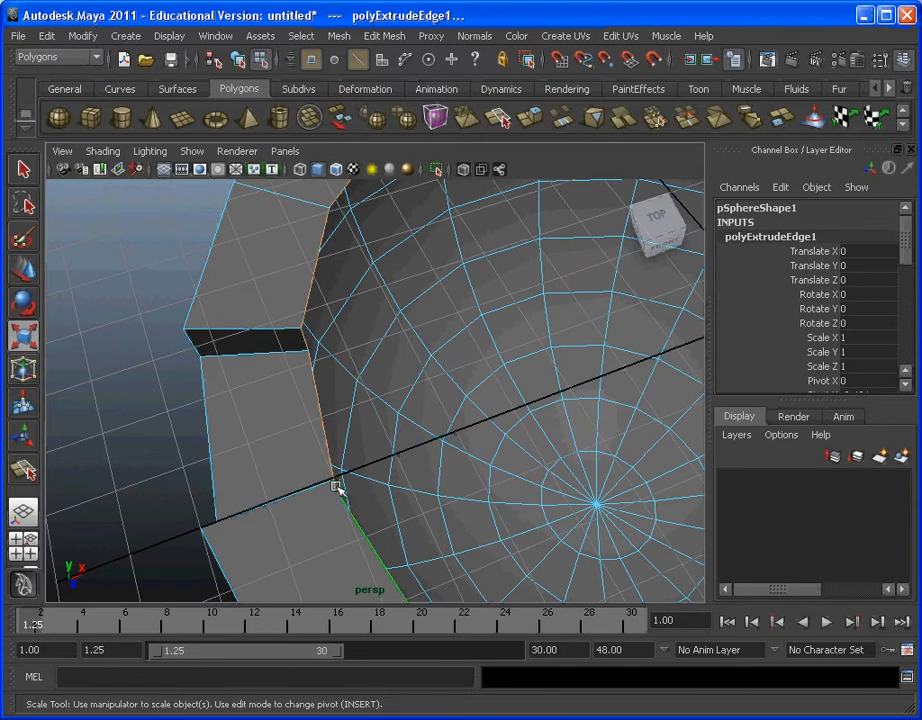
left_click_drag(336, 486, 309, 398, "alt")
scroll(399, 442, "down", 3)
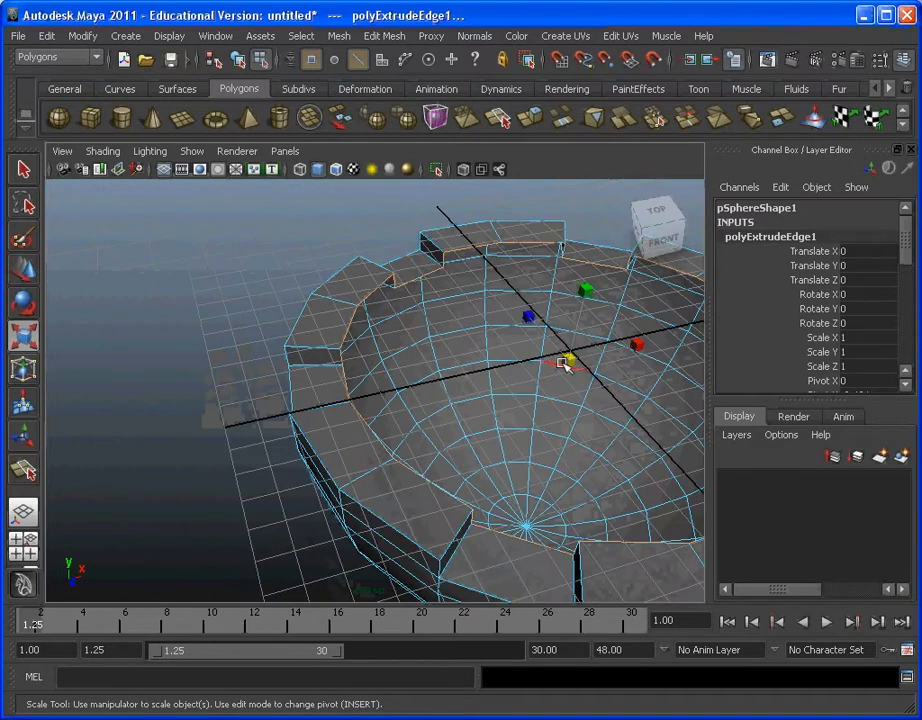
left_click_drag(565, 365, 306, 433)
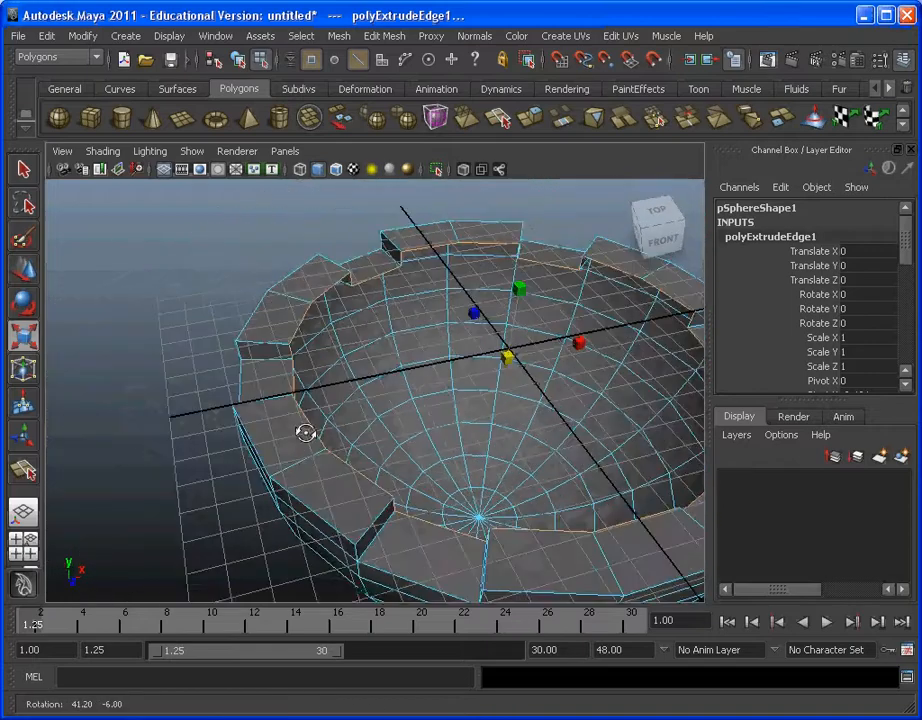
Step: Switch the bowl from edge selection back to object mode, deselect it, and inspect the thickened notched rim from several angles
middle_click_drag(383, 386, 313, 391, "alt")
scroll(313, 391, "down", 3)
left_click_drag(399, 387, 463, 354, "alt")
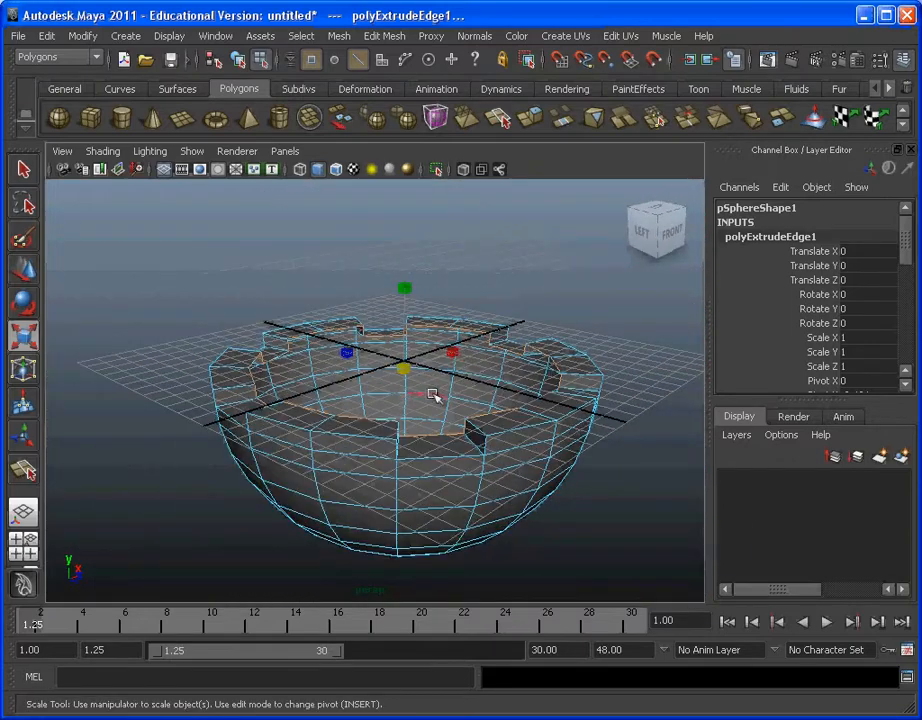
left_click(260, 35)
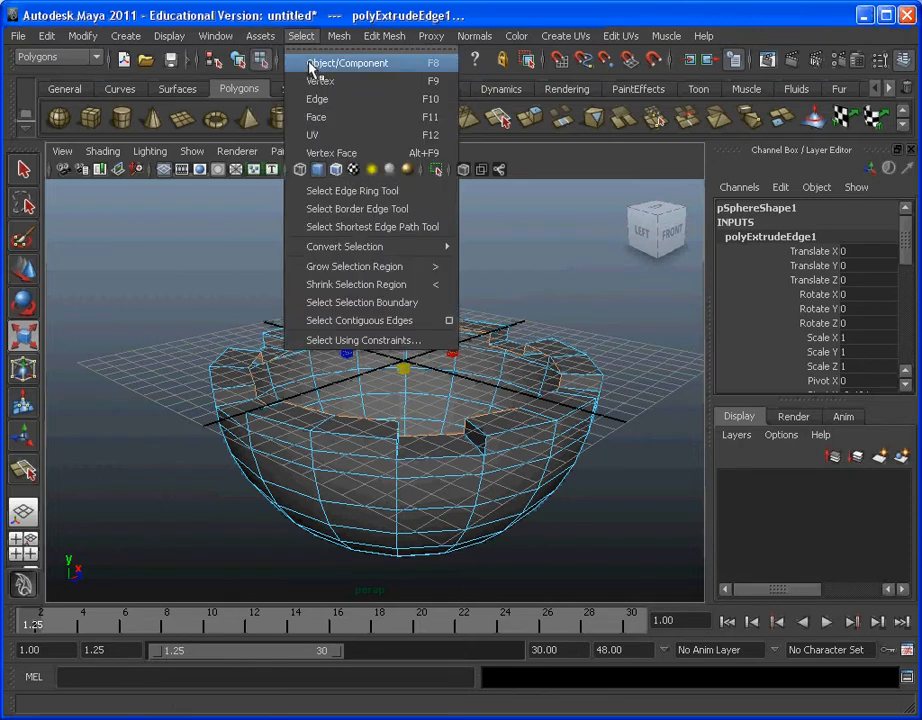
left_click(300, 62)
left_click(533, 255)
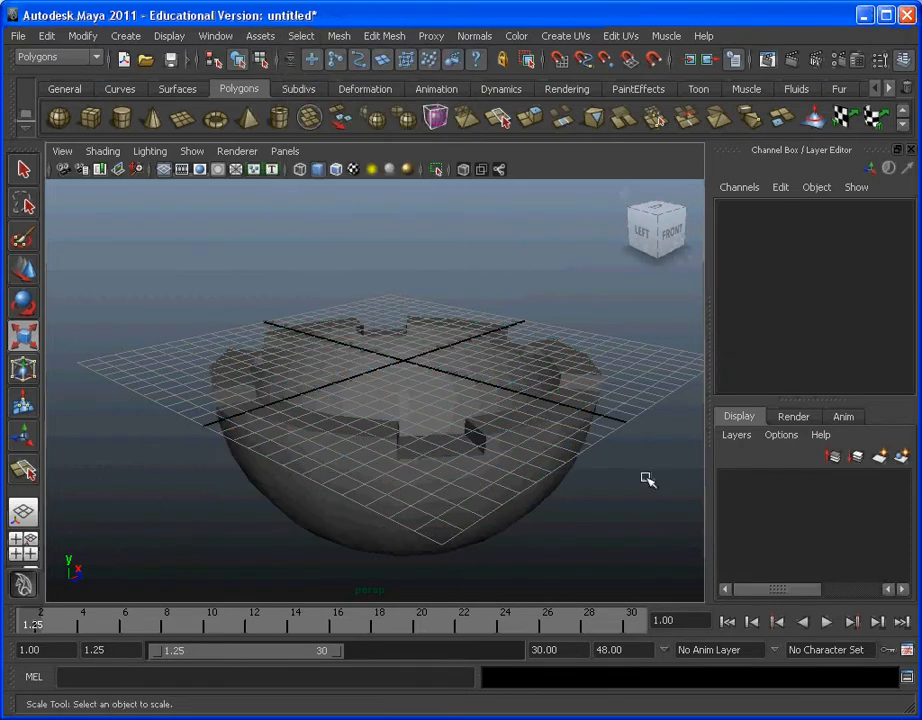
left_click_drag(644, 477, 455, 444, "alt")
left_click_drag(586, 407, 523, 494, "alt")
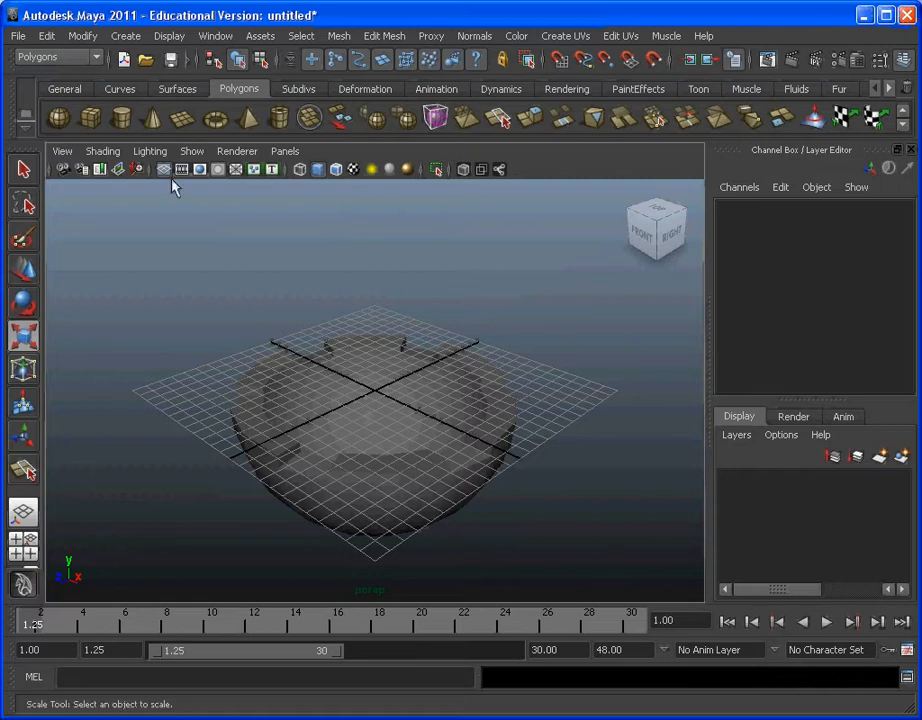
Step: Save the scene in Maya ASCII format as Pball_Tutorial_1 in the New PBall Tutorial folder on the Desktop
left_click(20, 37)
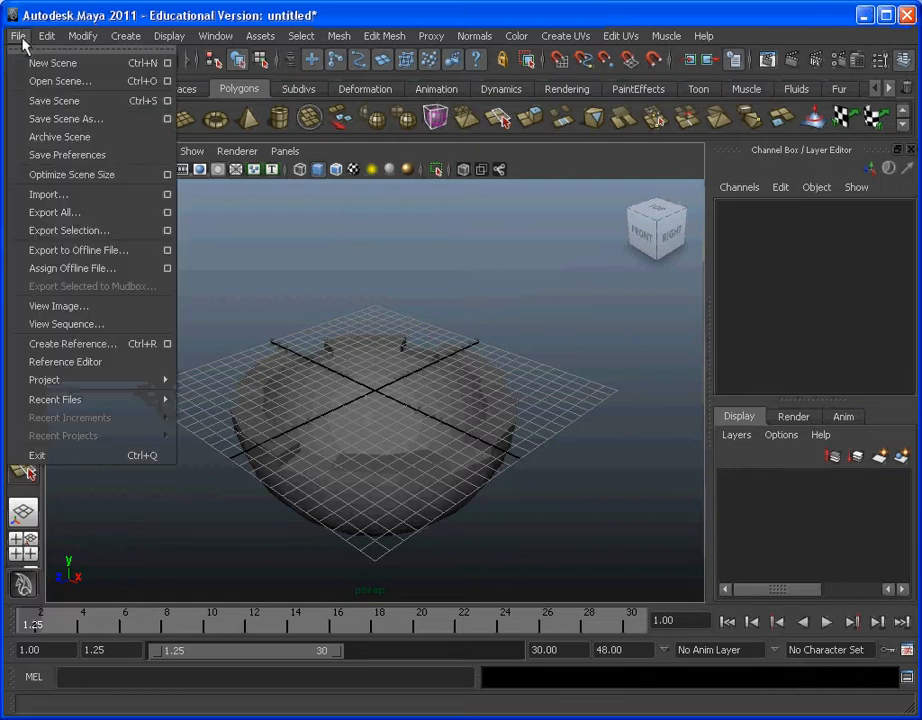
left_click(78, 120)
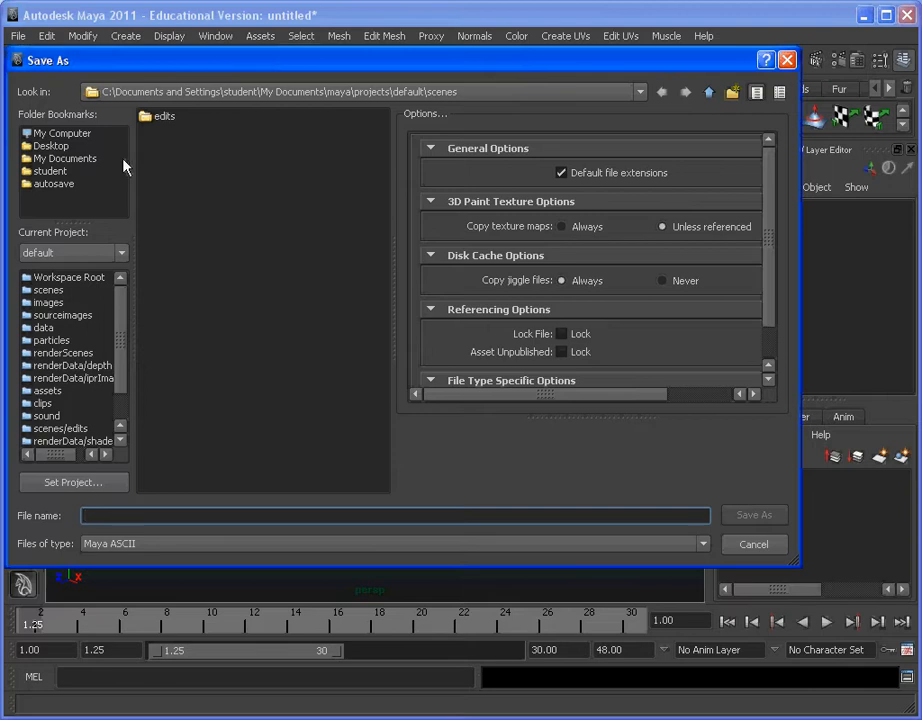
left_click_drag(247, 72, 310, 72)
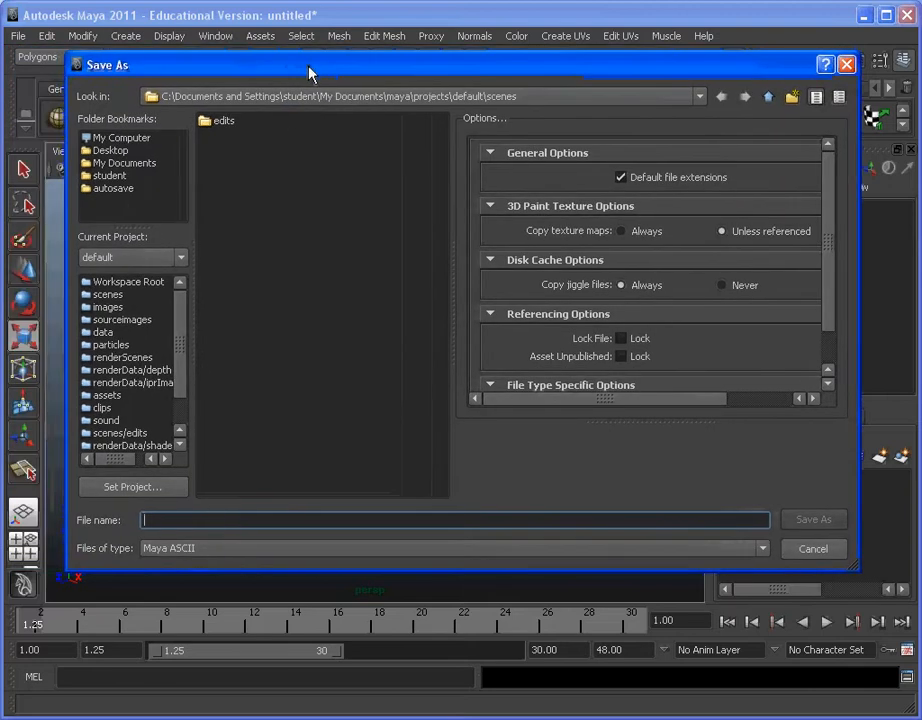
left_click(112, 151)
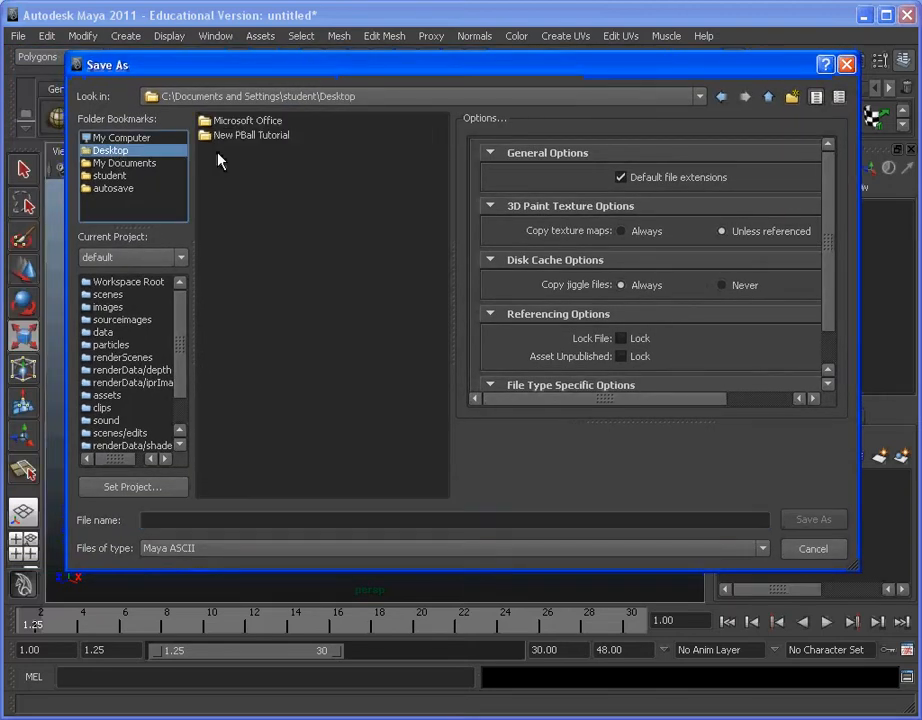
left_click(272, 141)
double_click(272, 141)
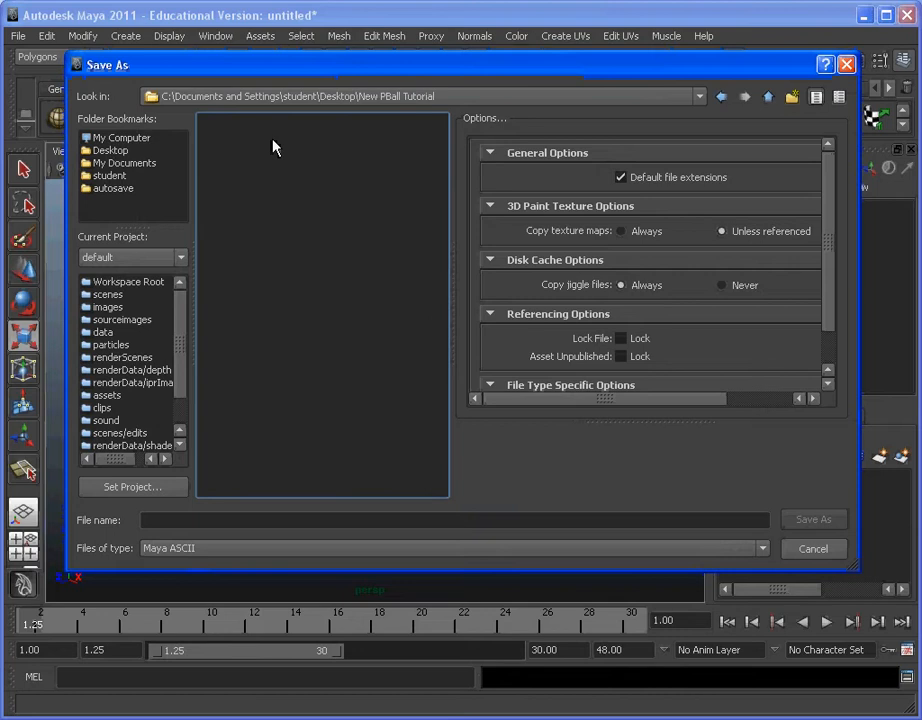
left_click(222, 518)
type("Pb")
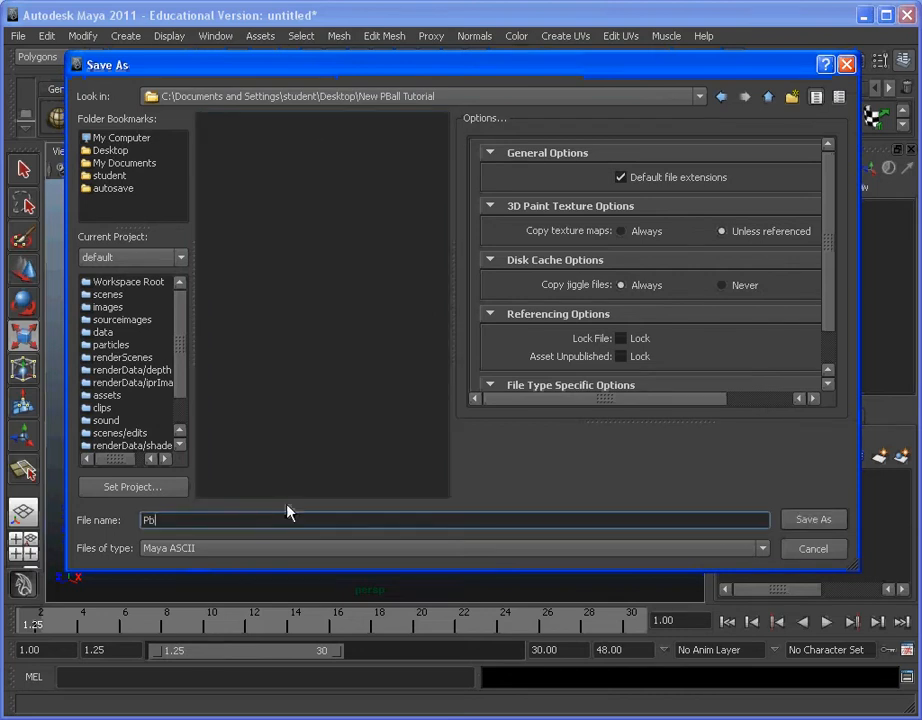
type("all_Tutorial_1")
left_click(813, 523)
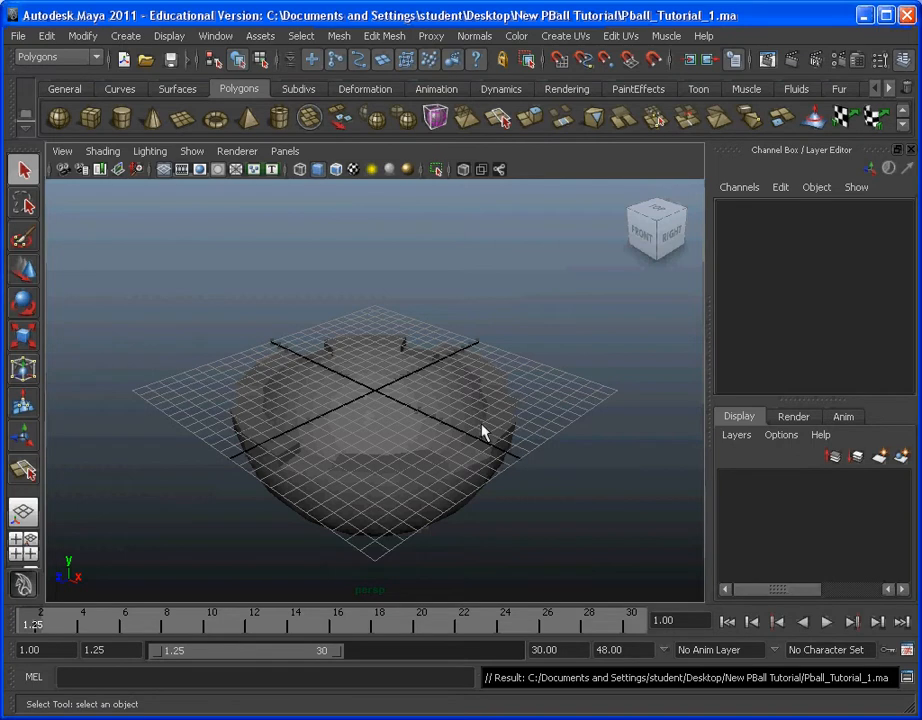
Step: Rename the bowl object pSphere1 to Pball_Bottom in the Outliner, put the Outliner away, and deselect the bowl
left_click(393, 391)
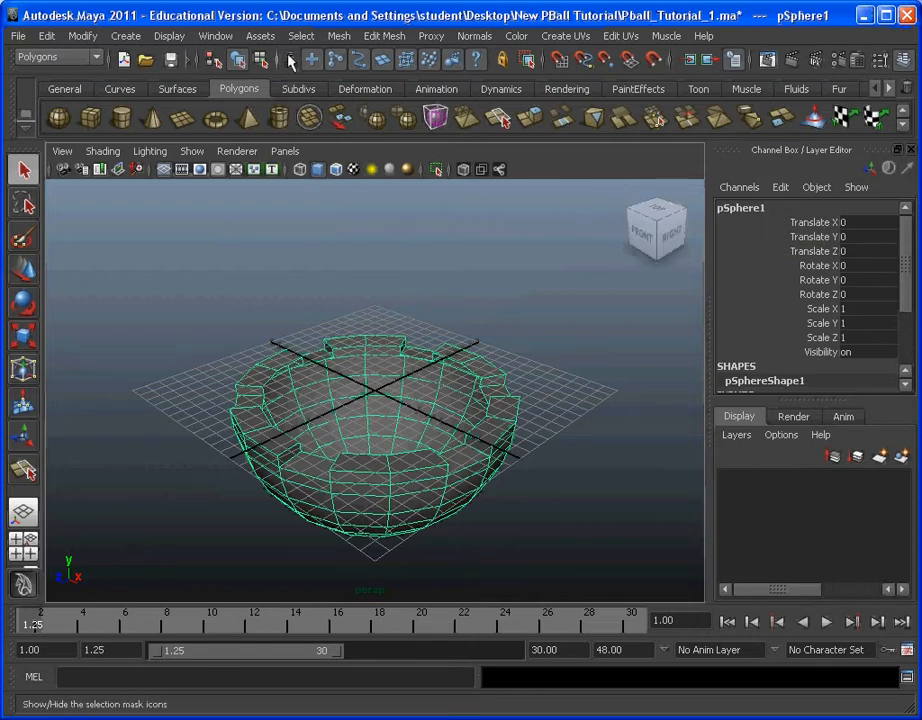
left_click(215, 36)
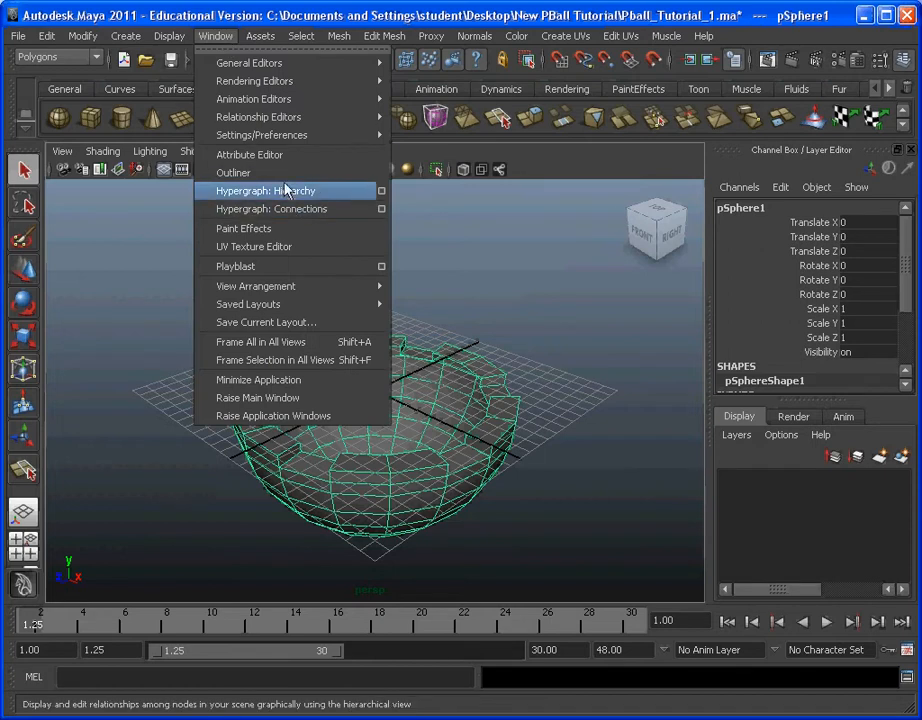
left_click(236, 172)
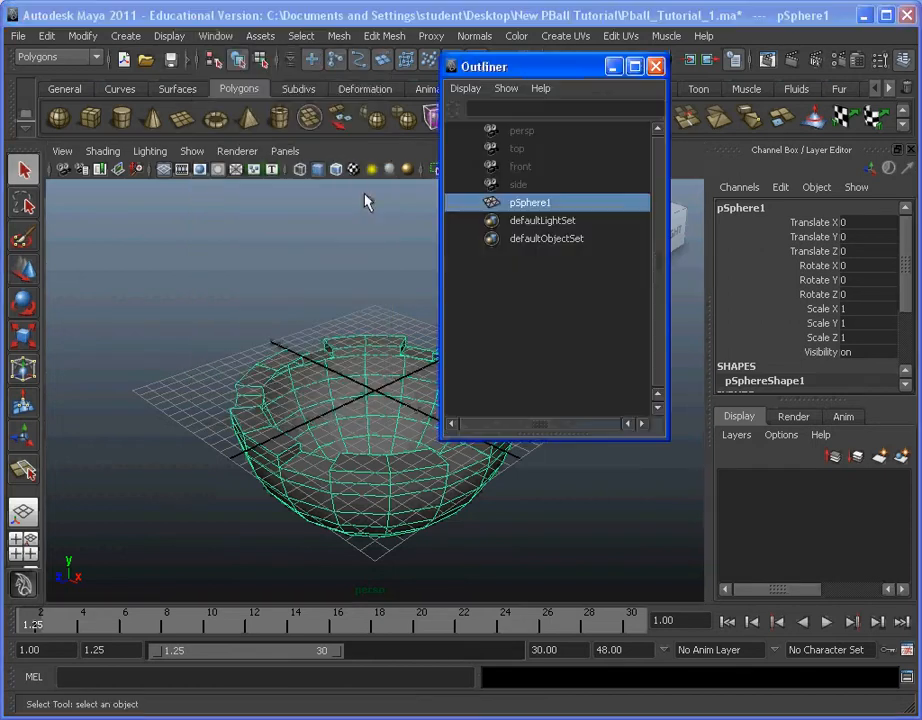
double_click(558, 203)
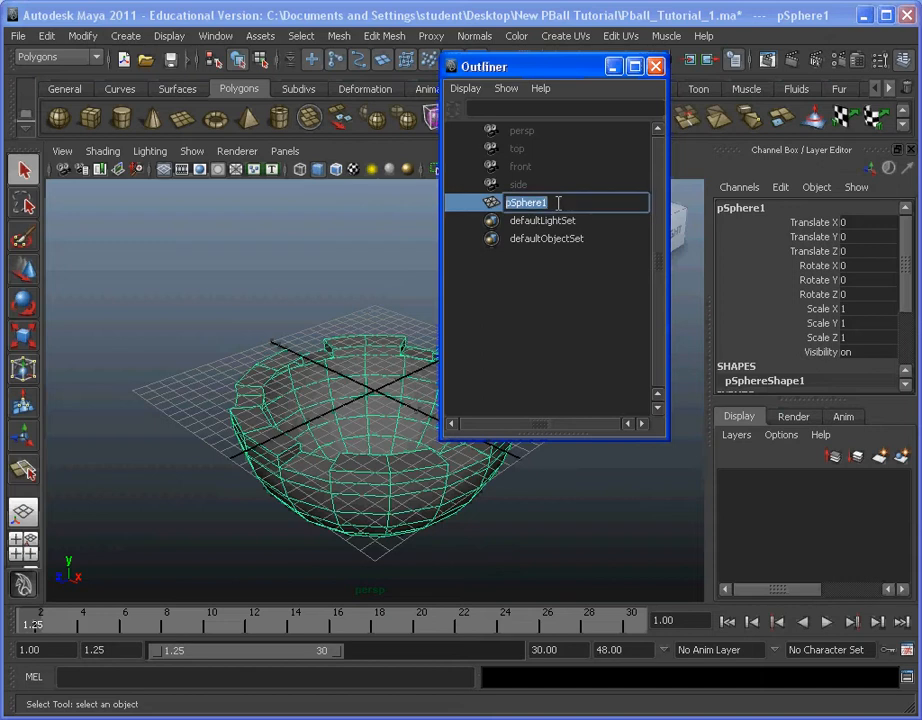
key("BackSpace")
type("Pball_Bottom")
key("Return")
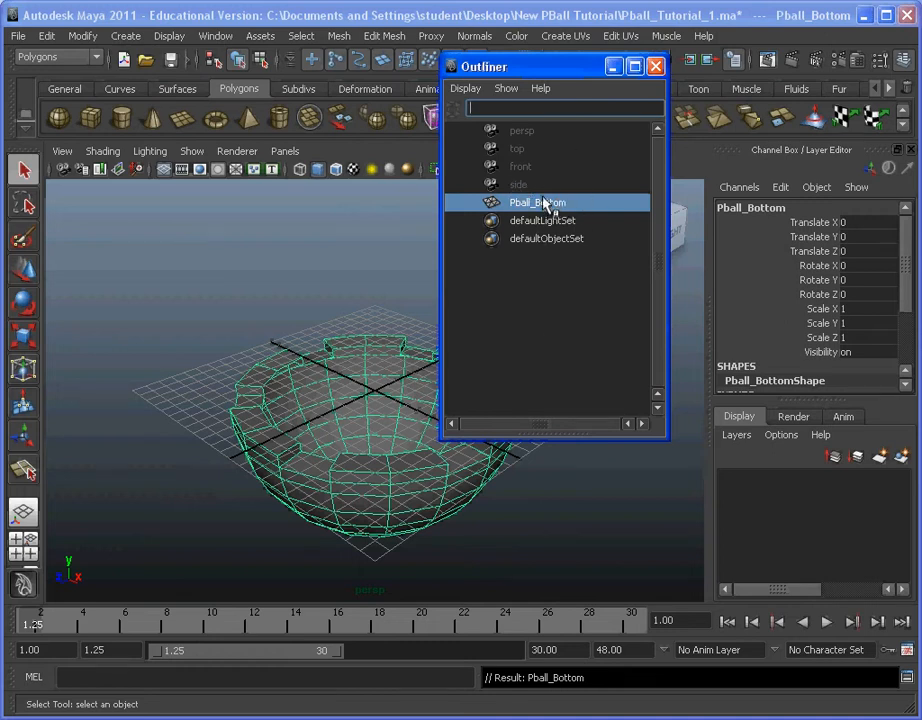
left_click(613, 67)
left_click(570, 333)
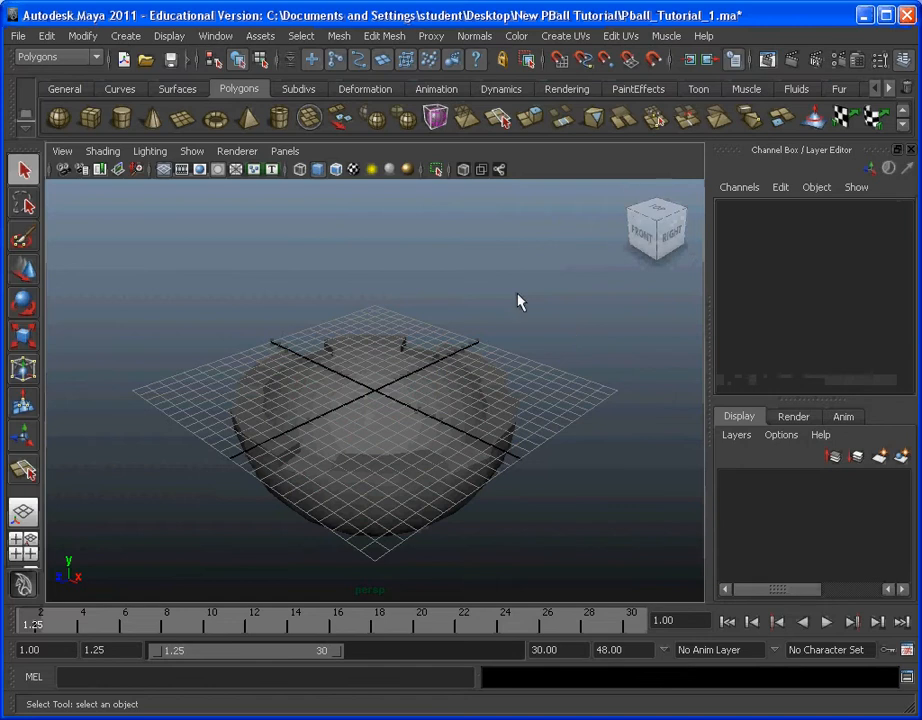
Step: Create a display layer from the selected bowl and toggle the layer's visibility off and on
left_click(469, 377)
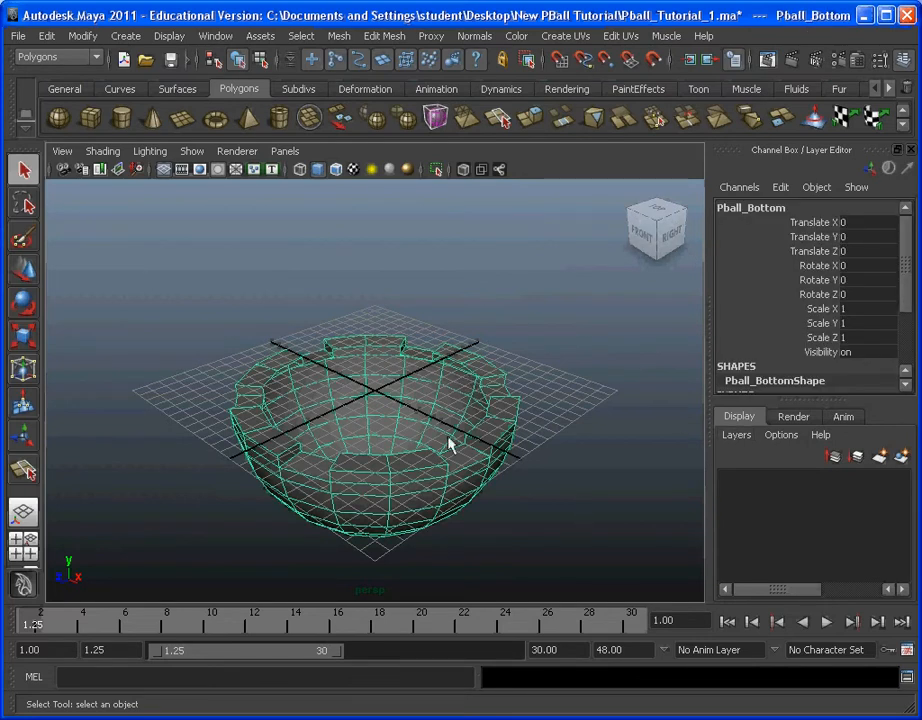
left_click(740, 440)
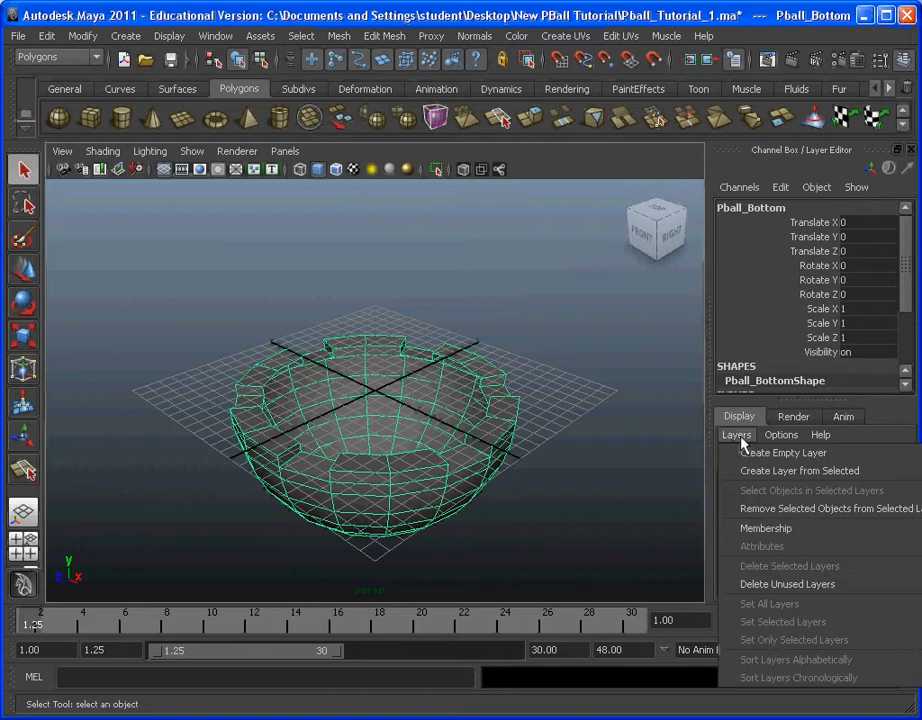
left_click(787, 482)
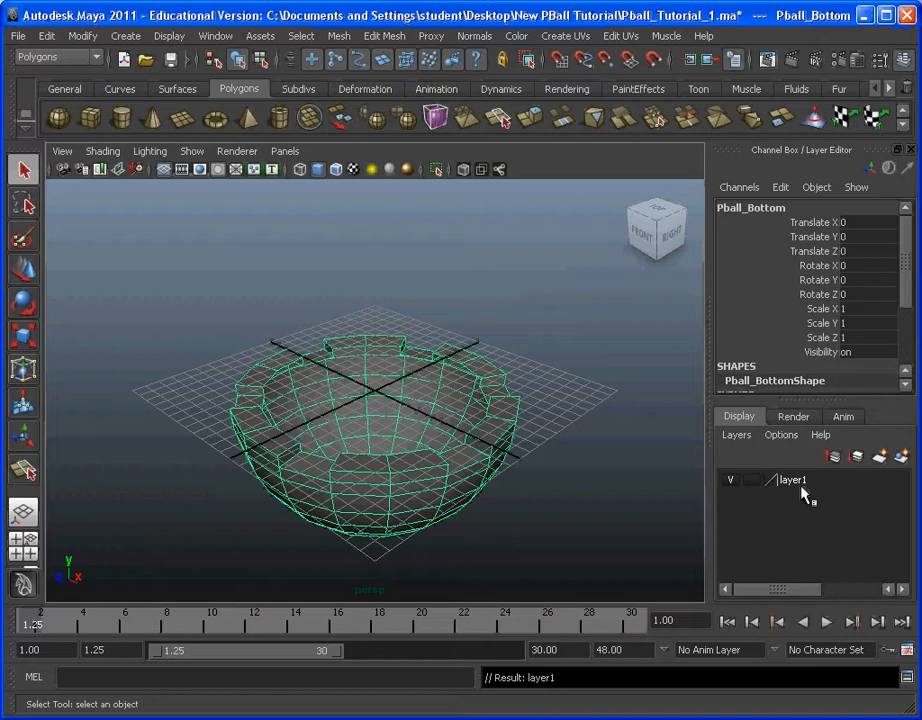
left_click(735, 483)
left_click(735, 485)
left_click(735, 485)
left_click(733, 487)
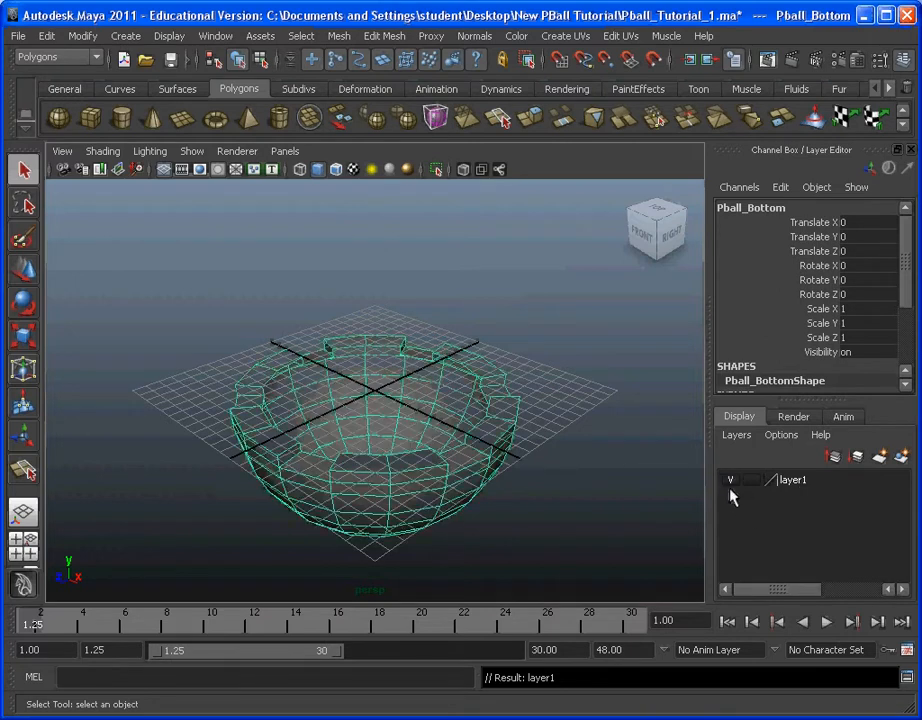
Step: Set the bowl's layer to Reference, try to select the bowl in the viewport, and return the layer to normal display
left_click(752, 484)
left_click(753, 485)
left_click(587, 461)
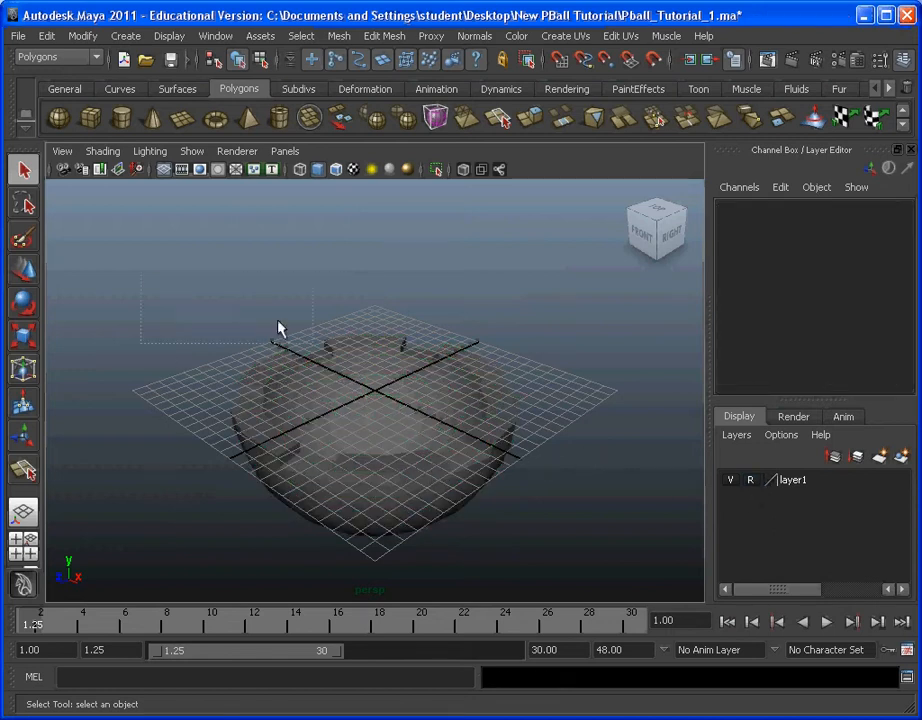
left_click_drag(332, 400, 426, 453)
left_click_drag(290, 343, 589, 432)
left_click_drag(319, 309, 505, 445)
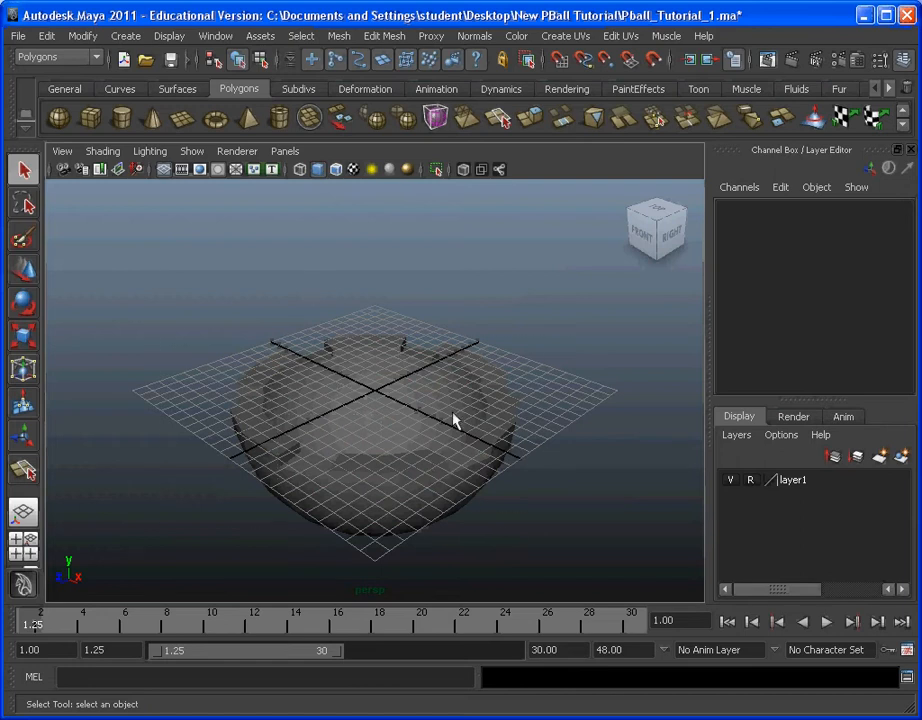
left_click(751, 480)
left_click(415, 458)
left_click(560, 495)
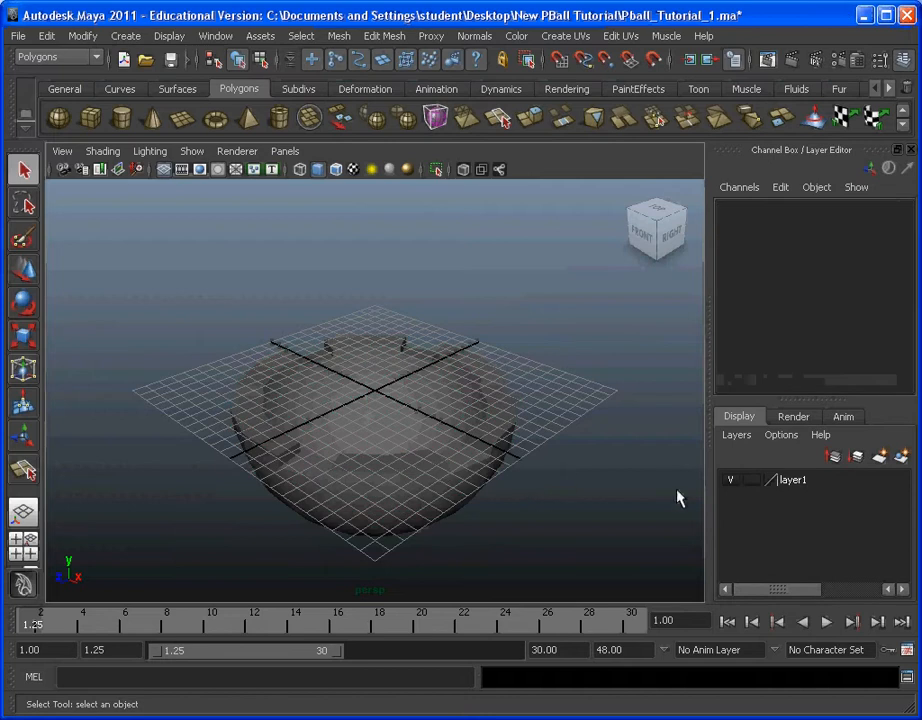
Step: Rename the bowl's display layer as PBall and save the layer settings
double_click(801, 484)
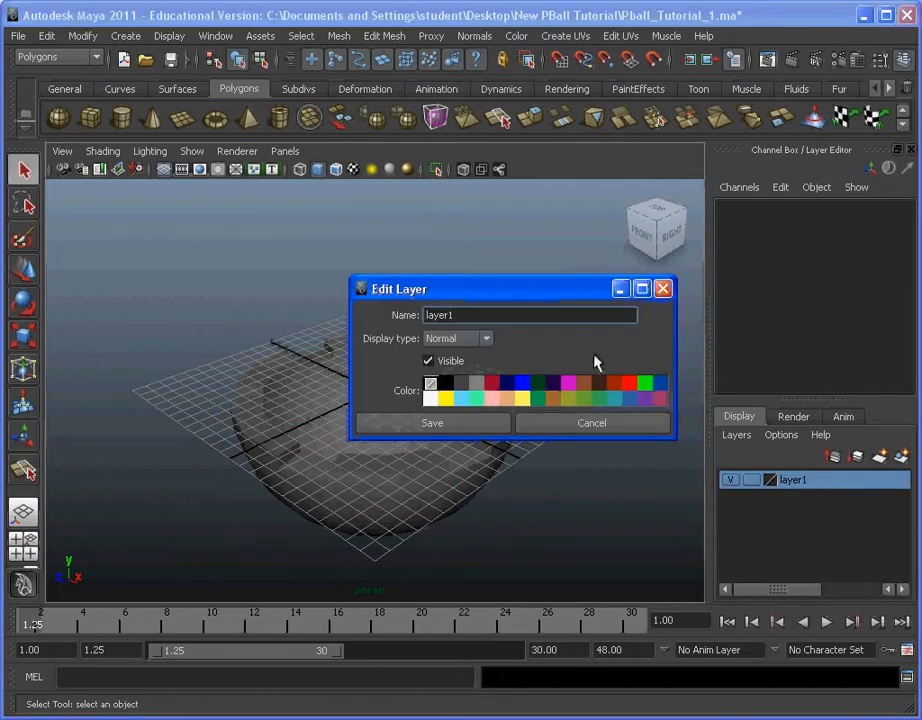
double_click(505, 314)
key("BackSpace")
type("PBall")
left_click(441, 428)
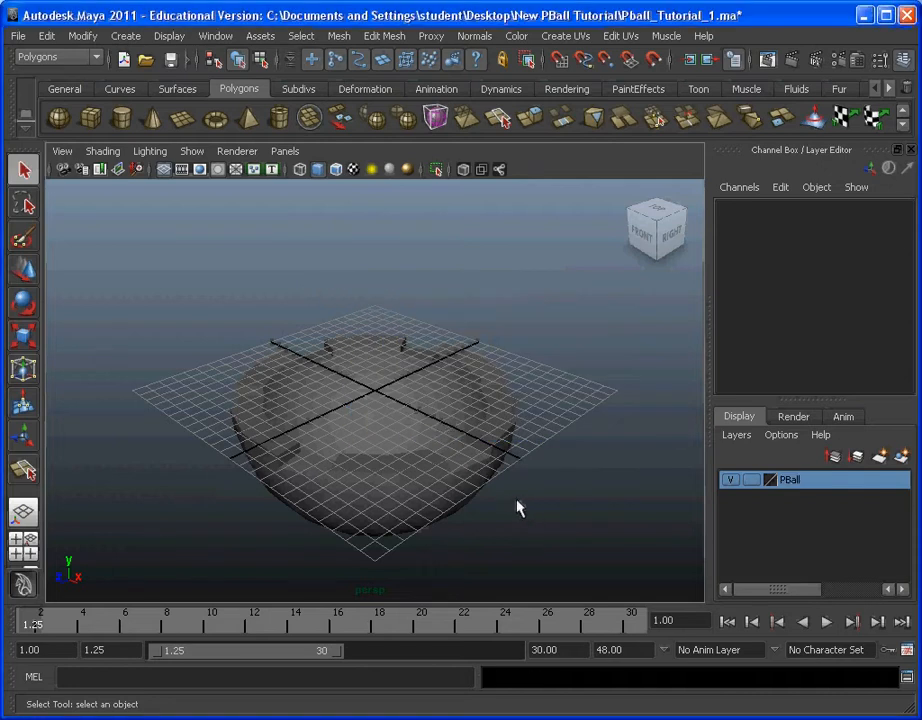
Step: Set the PBall layer to Reference to protect the bowl from selection, and look down into the bowl
left_click(422, 468)
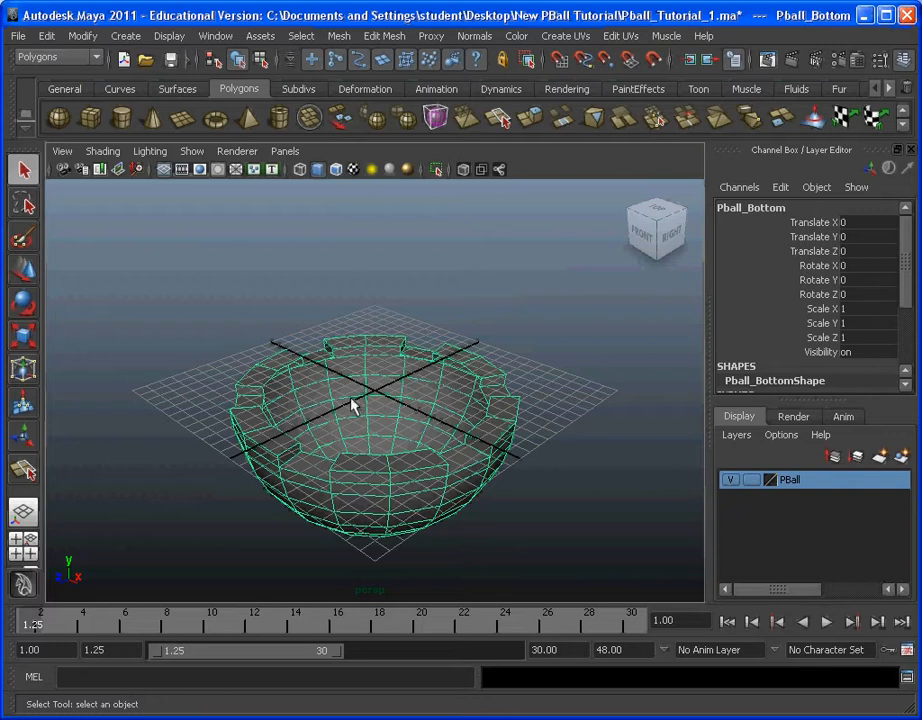
left_click(751, 481)
left_click(754, 484)
left_click(585, 489)
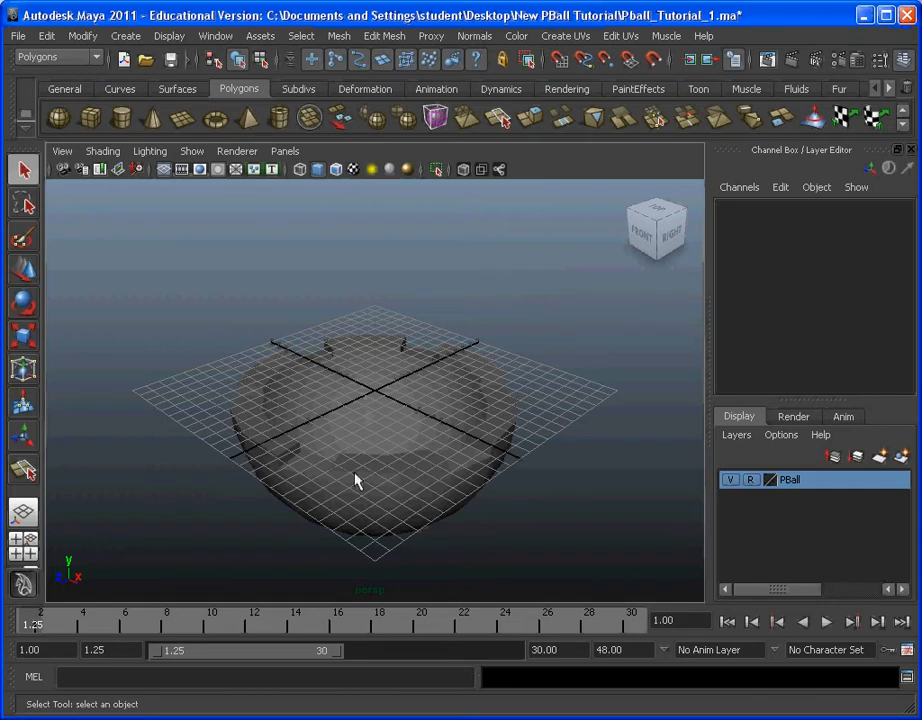
mouse_move(300, 460)
left_mouse_down("alt")
mouse_move(294, 414)
mouse_move(381, 366)
mouse_move(352, 437)
mouse_move(294, 436)
left_mouse_up("alt")
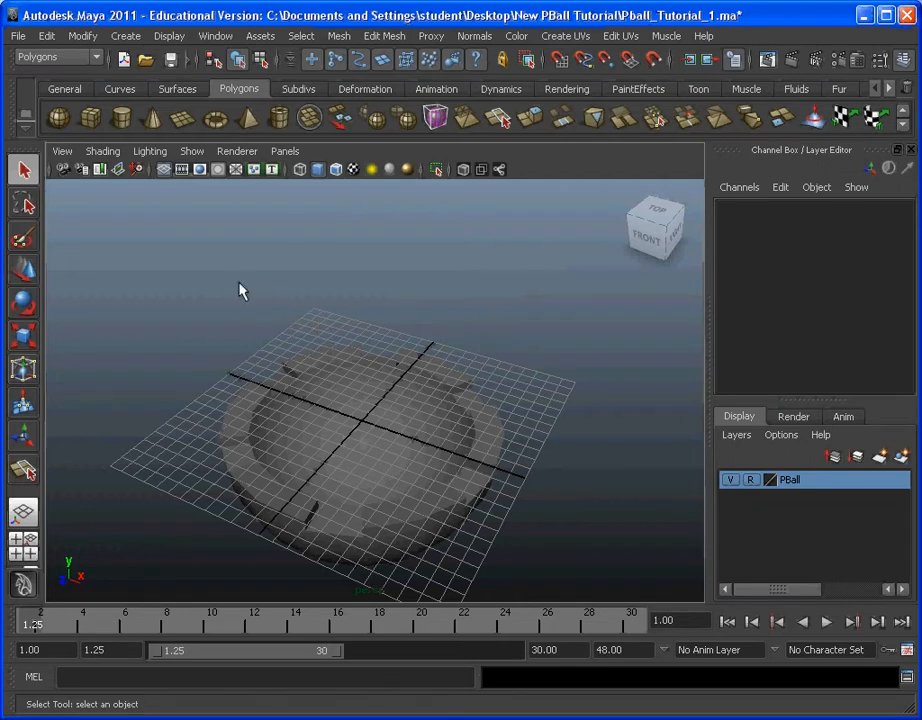
Step: Create a polygon sphere at the centre of the grid inside the bowl
left_click(133, 37)
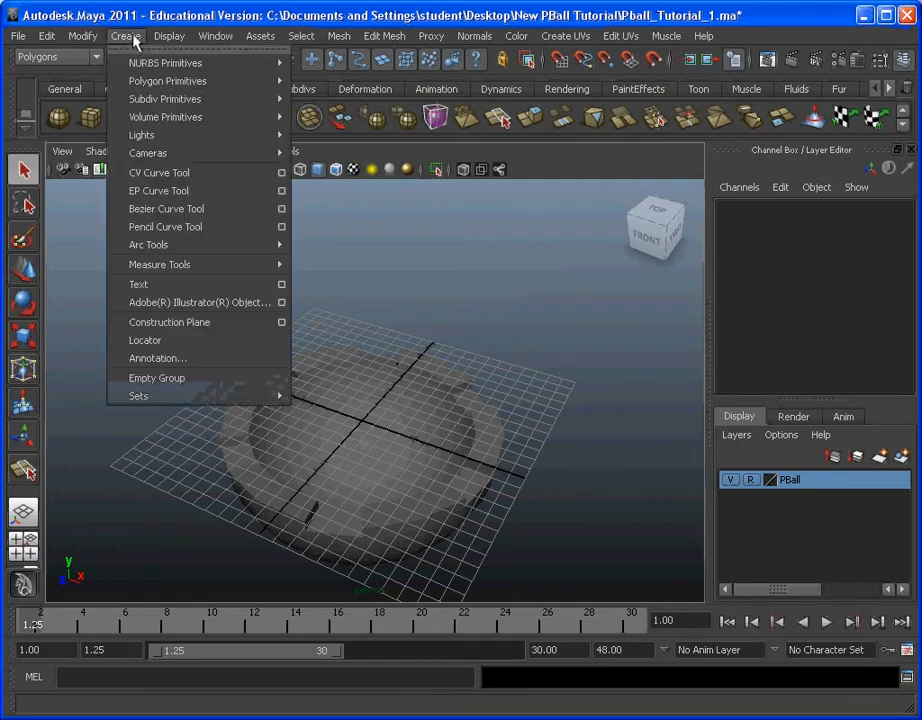
mouse_move(240, 80)
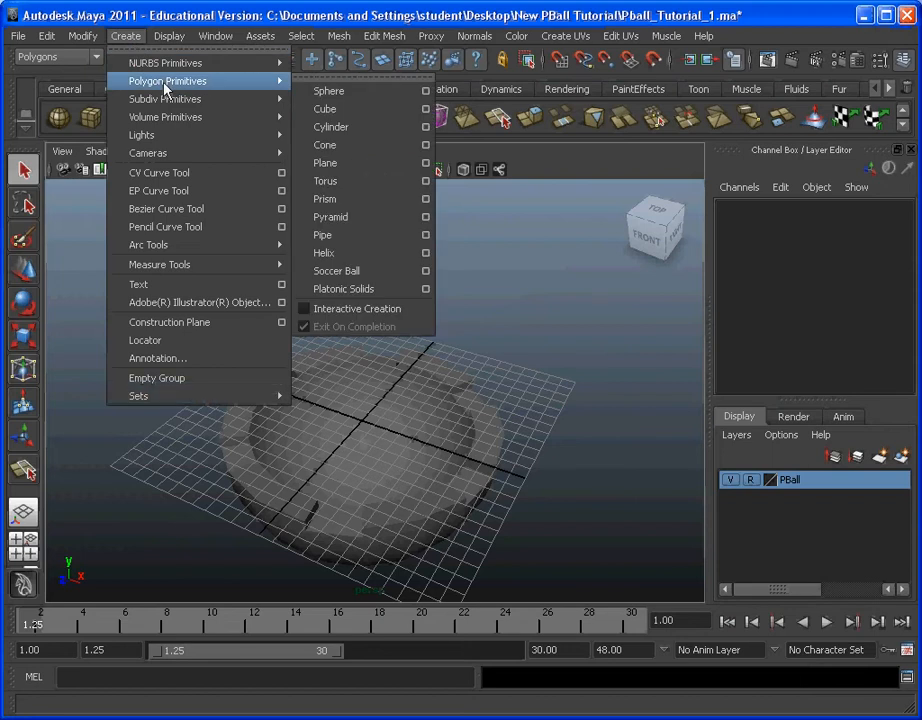
left_click(340, 92)
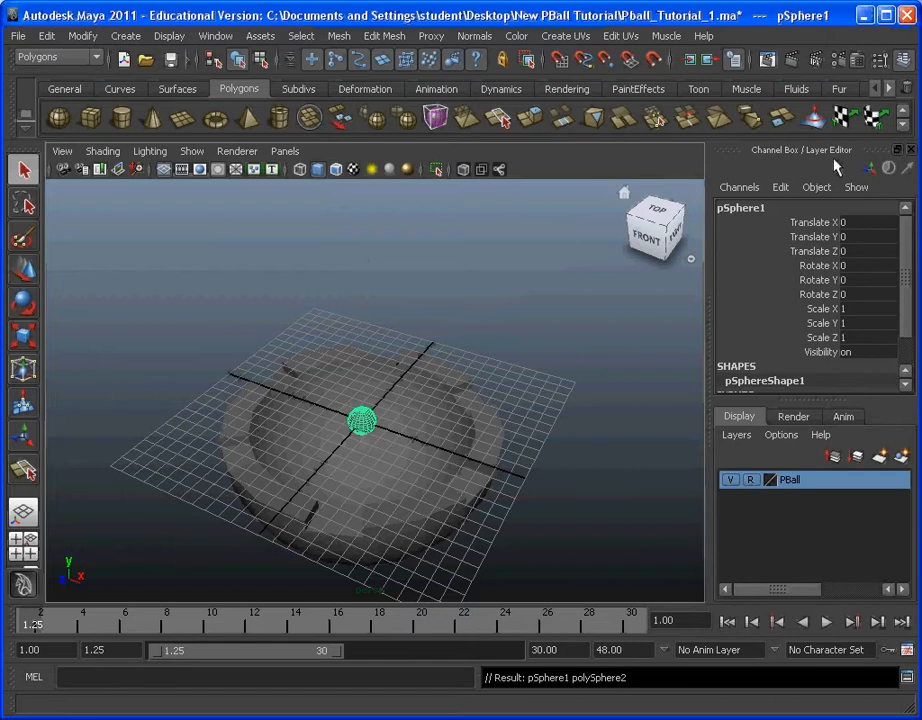
Step: Set the new sphere's radius to 9, with 18 axis subdivisions and 18 height subdivisions
left_click(900, 149)
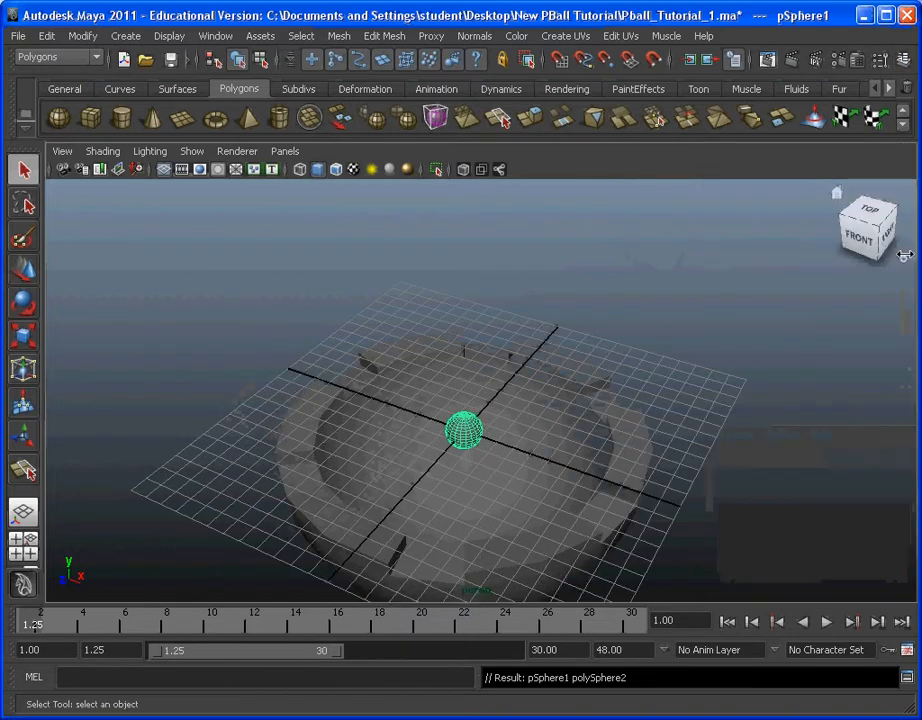
left_click(903, 60)
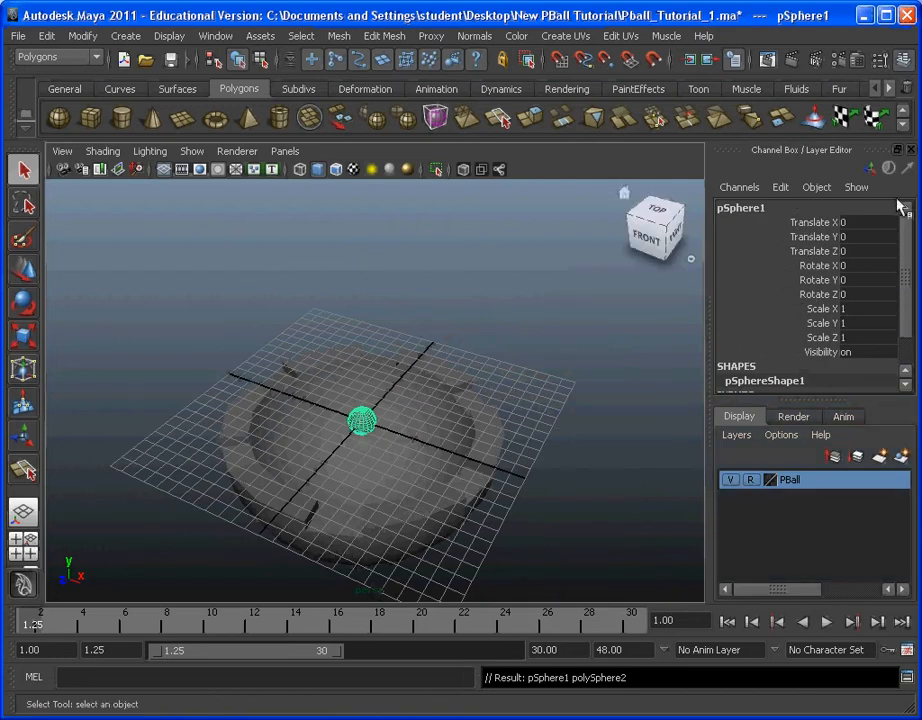
left_click_drag(911, 230, 889, 282)
left_click(772, 376)
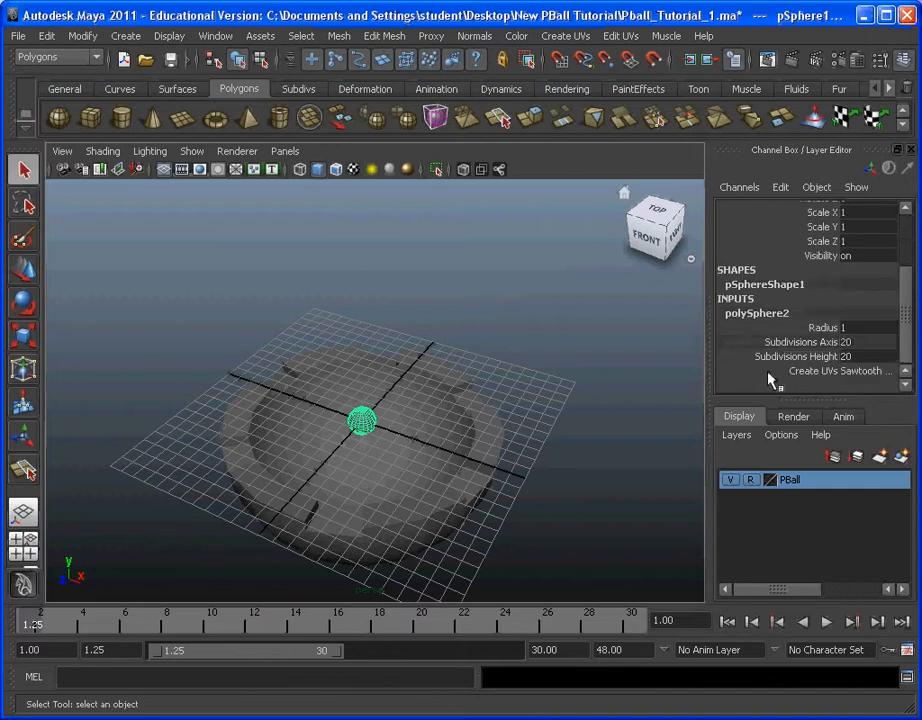
left_click(870, 327)
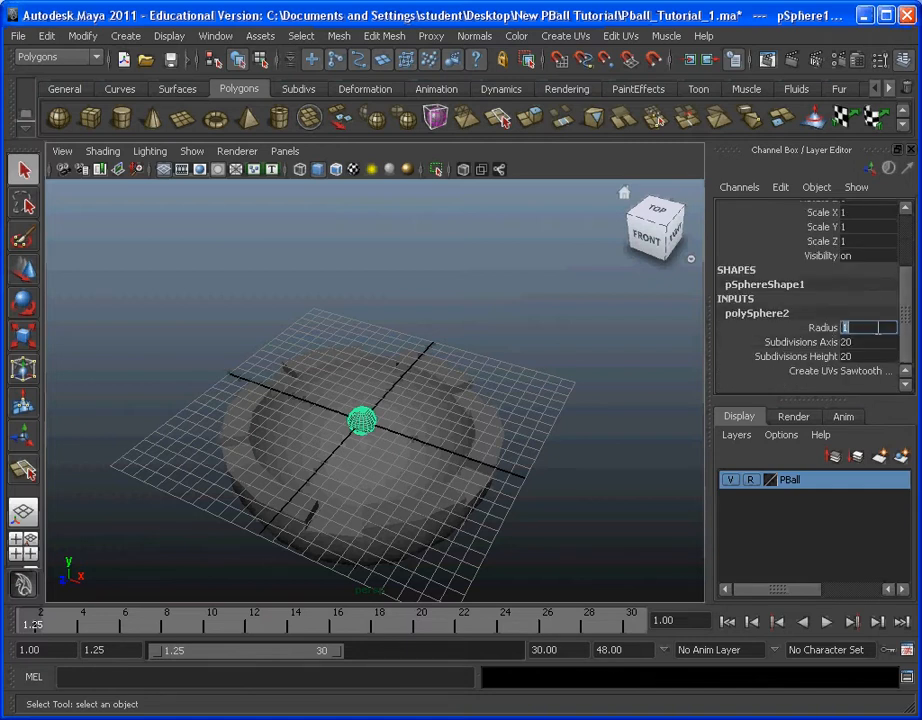
type("9")
key("Tab")
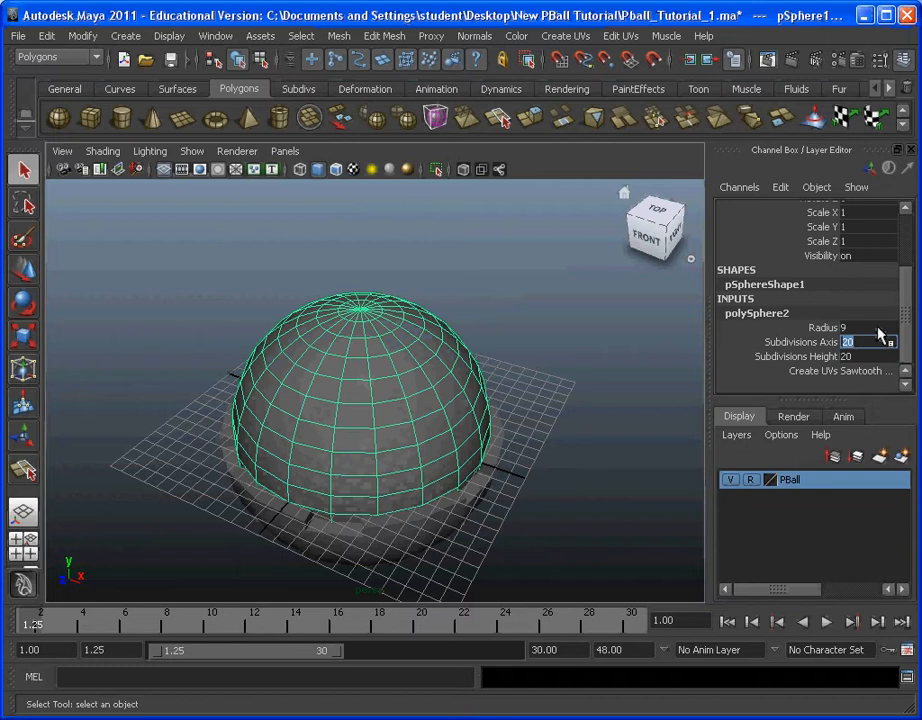
type("18")
key("Tab")
type("18")
key("Return")
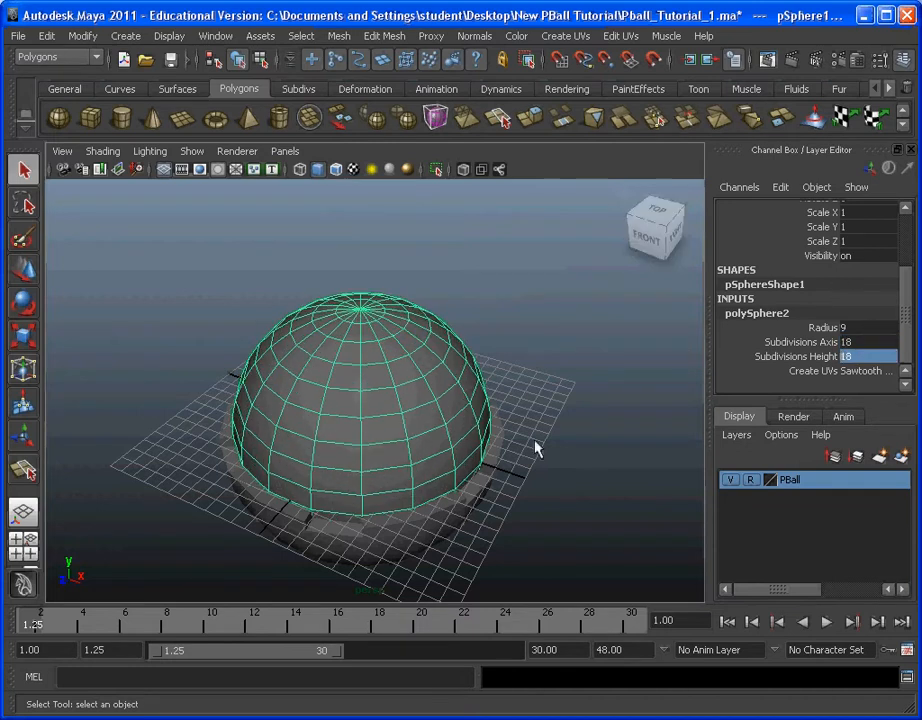
Step: Switch the PBall layer to Template display so the sphere can be worked on through the bowl
left_click_drag(535, 448, 651, 487, "alt")
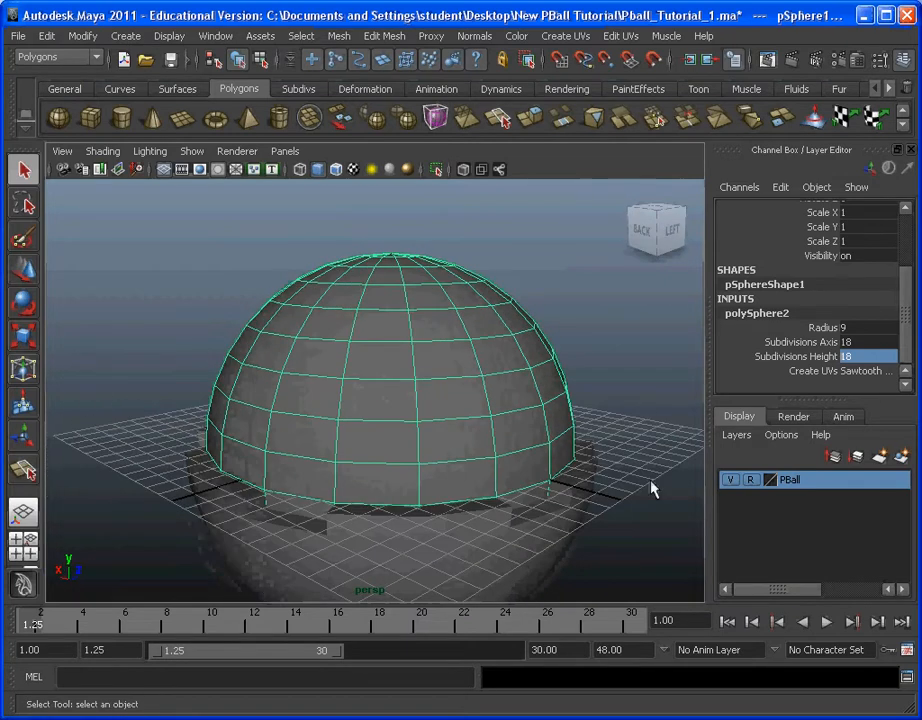
left_click_drag(371, 324, 605, 447, "alt")
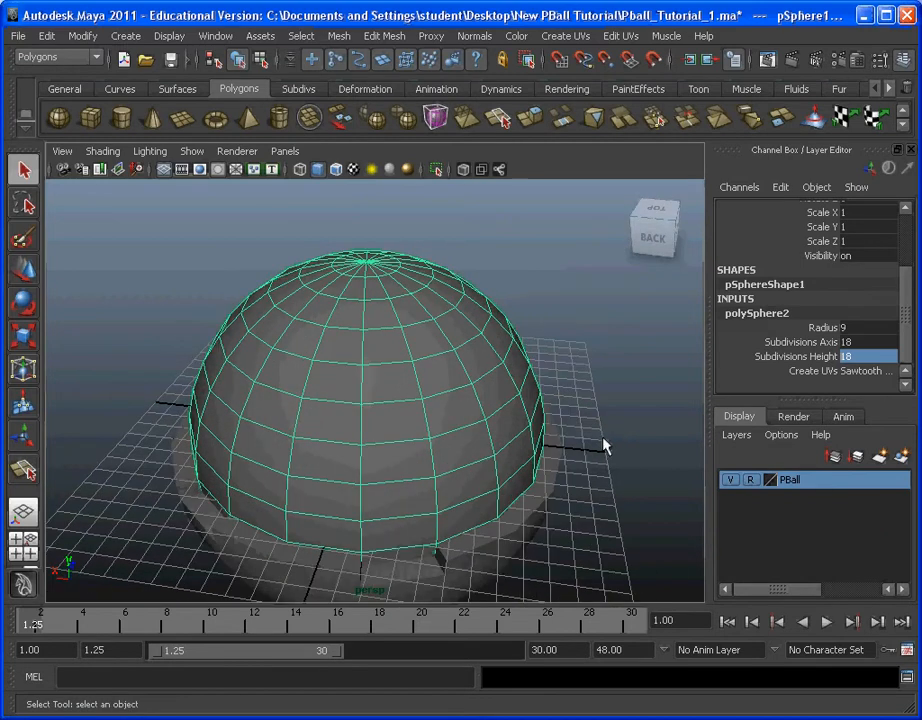
left_click(621, 434)
left_click(484, 403)
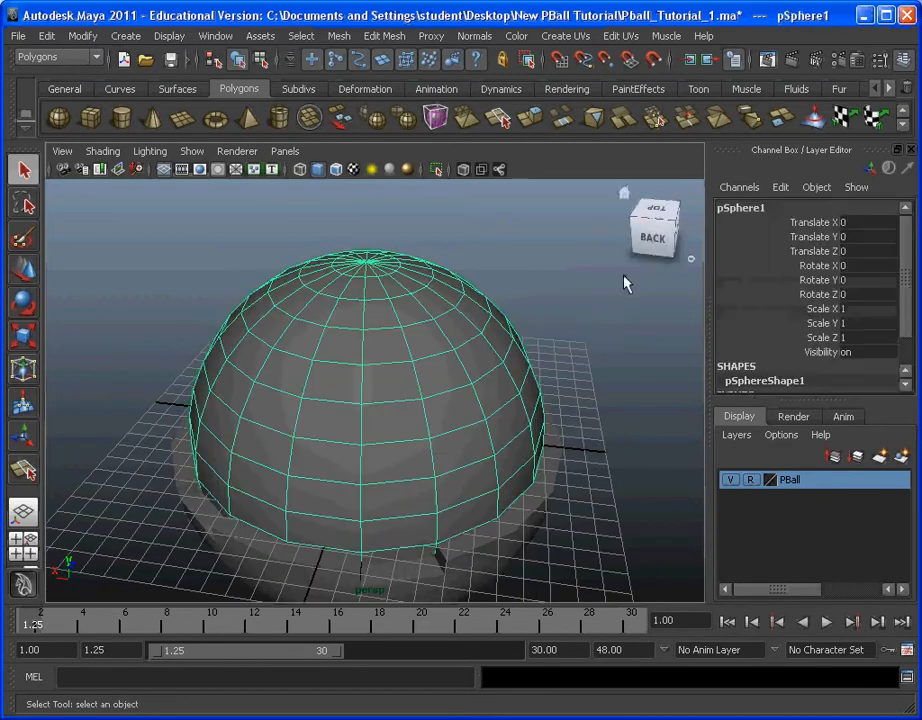
left_click_drag(432, 397, 532, 358, "alt")
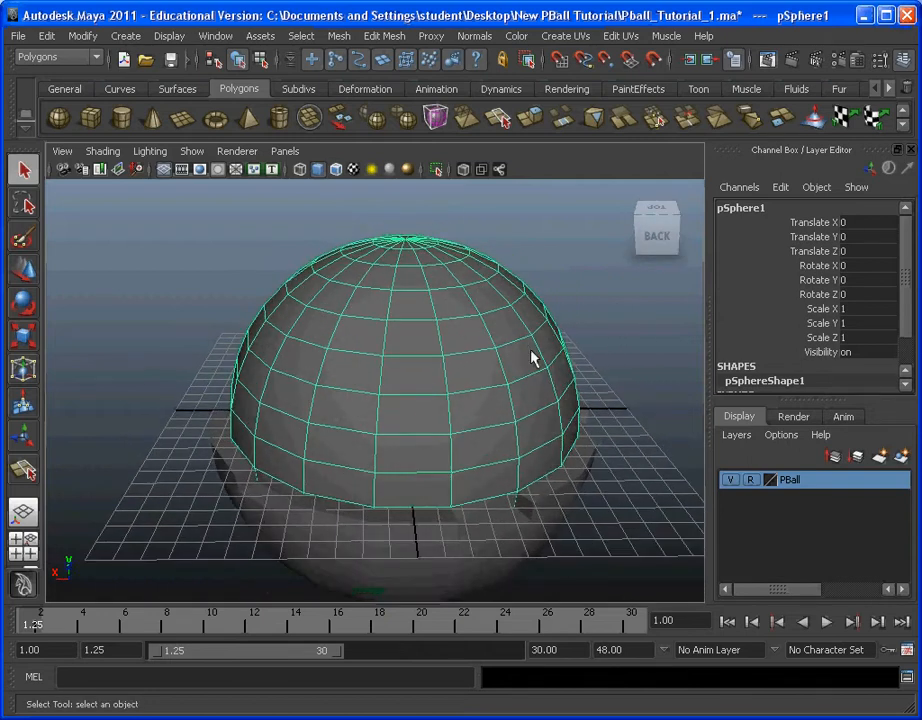
left_click_drag(498, 432, 514, 391, "alt")
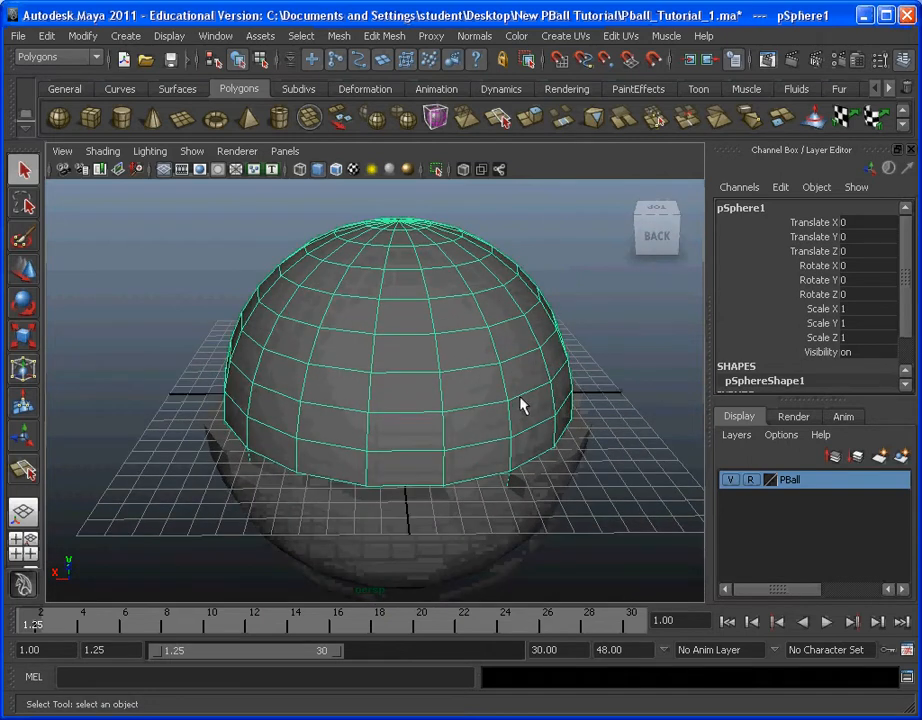
left_click(757, 487)
left_click(757, 487)
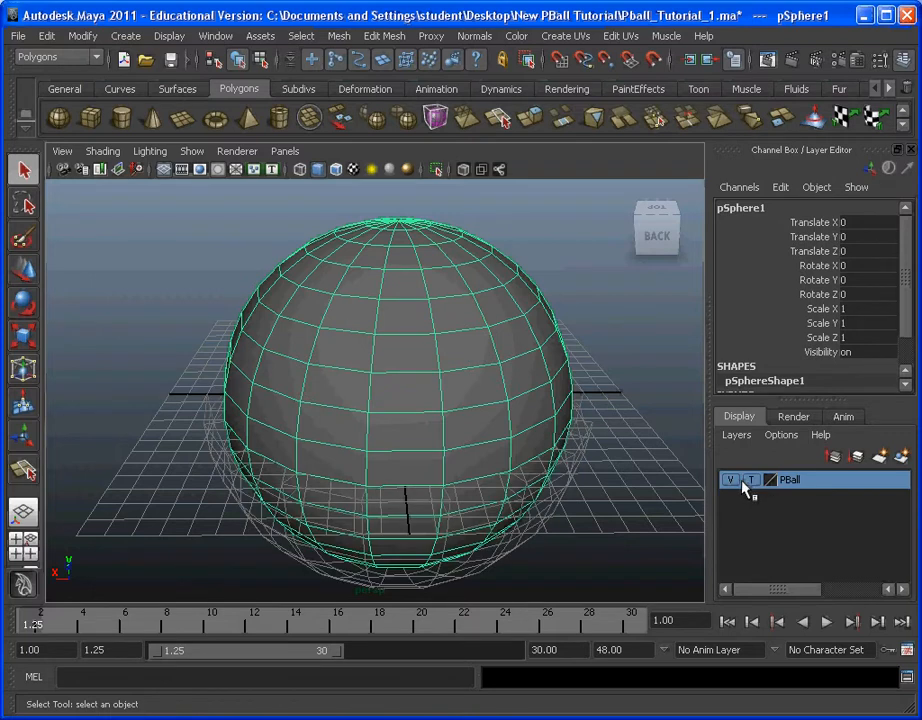
Step: Switch to face selection and select the faces of the sphere's lower half
left_click_drag(572, 469, 575, 415, "alt")
left_click_drag(430, 452, 459, 437, "alt")
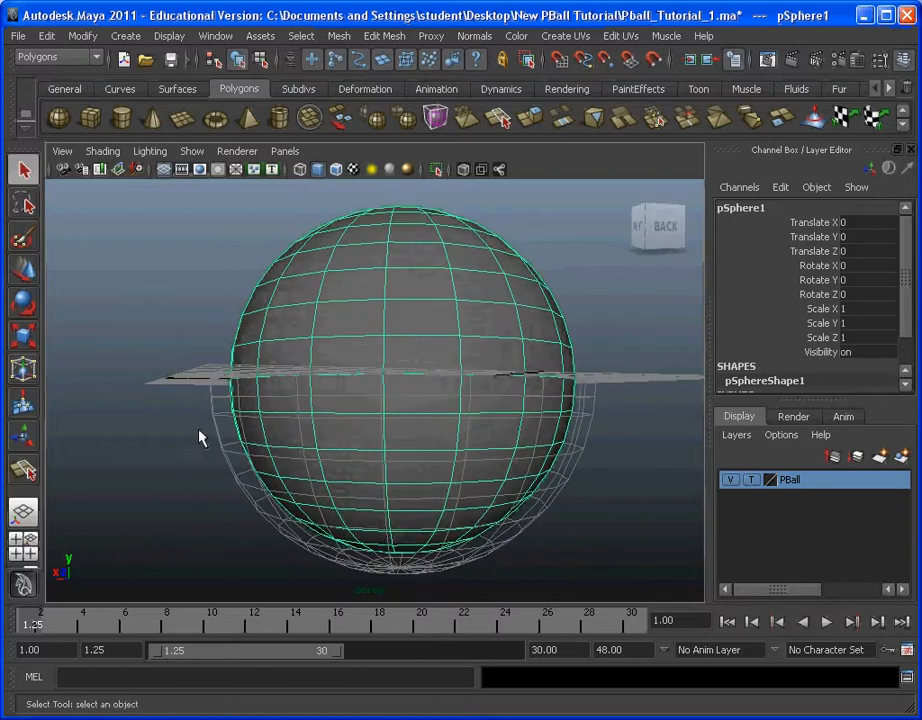
left_click_drag(200, 436, 220, 436, "alt")
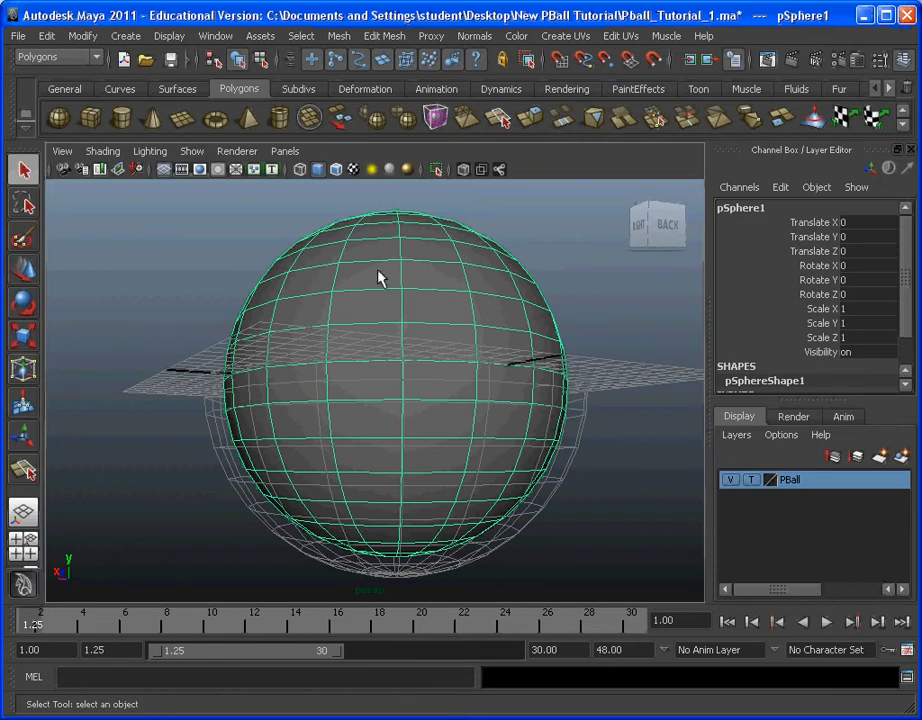
left_click(300, 36)
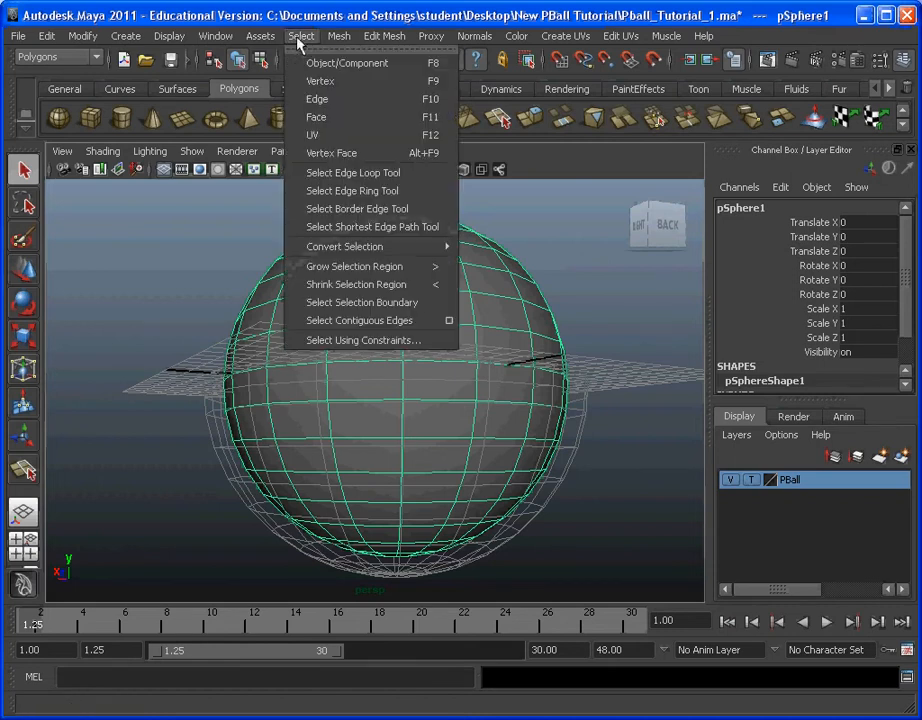
left_click(346, 122)
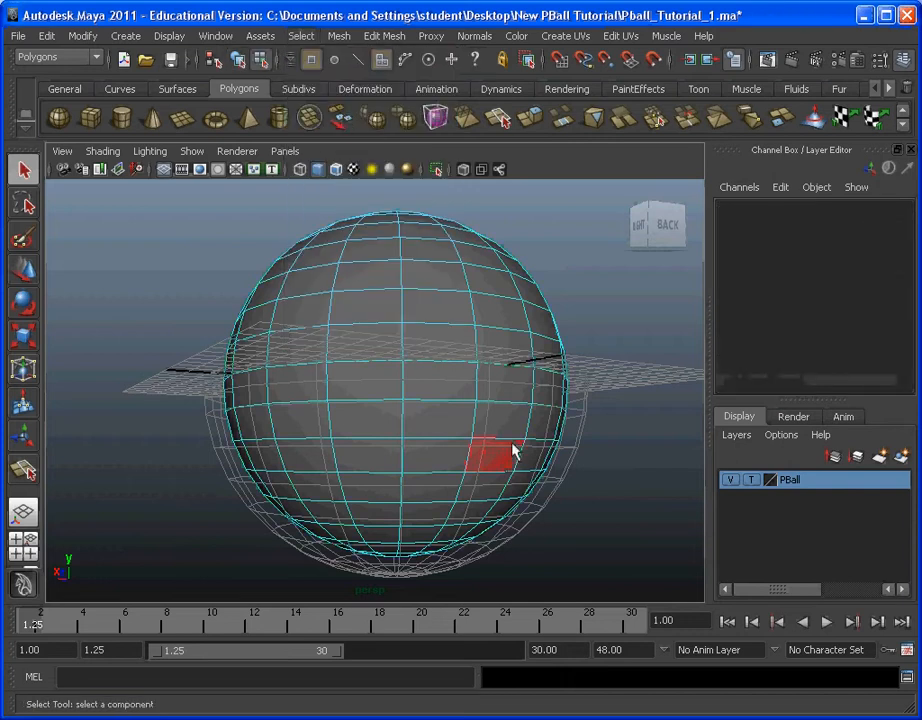
left_click_drag(600, 533, 584, 508, "alt")
middle_click_drag(584, 508, 562, 462, "alt")
left_click_drag(611, 552, 165, 376)
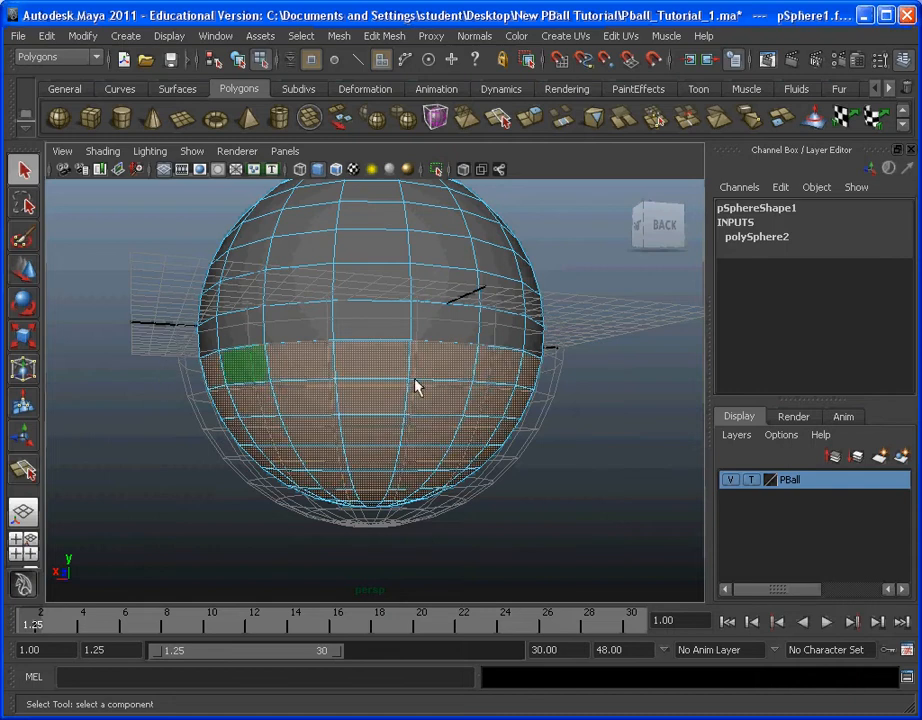
Step: Deselect the first row of faces below the equator all around, and delete the remaining lower faces of the sphere
left_click_drag(418, 385, 535, 360, "alt")
left_click_drag(144, 348, 201, 358, "alt")
left_click_drag(447, 343, 214, 336, "alt")
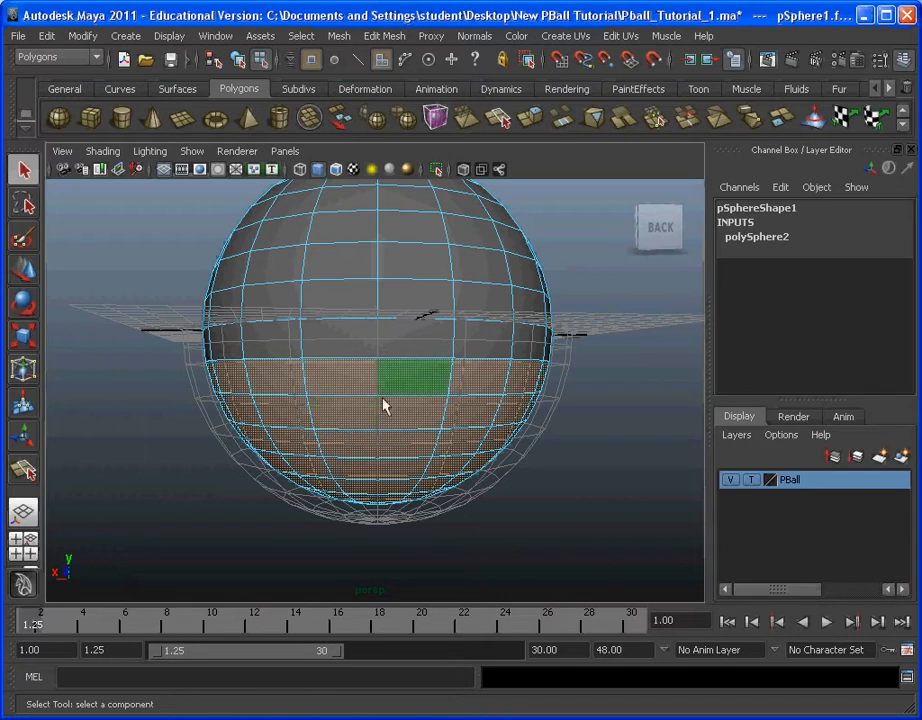
left_click_drag(294, 389, 556, 354, "alt")
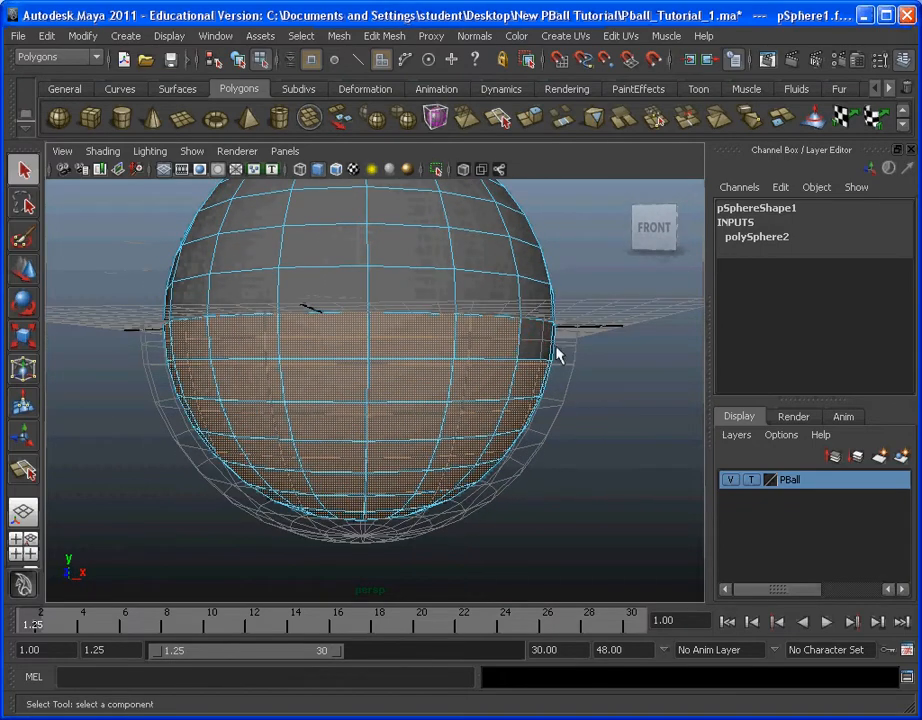
left_click_drag(80, 350, 184, 320, "alt")
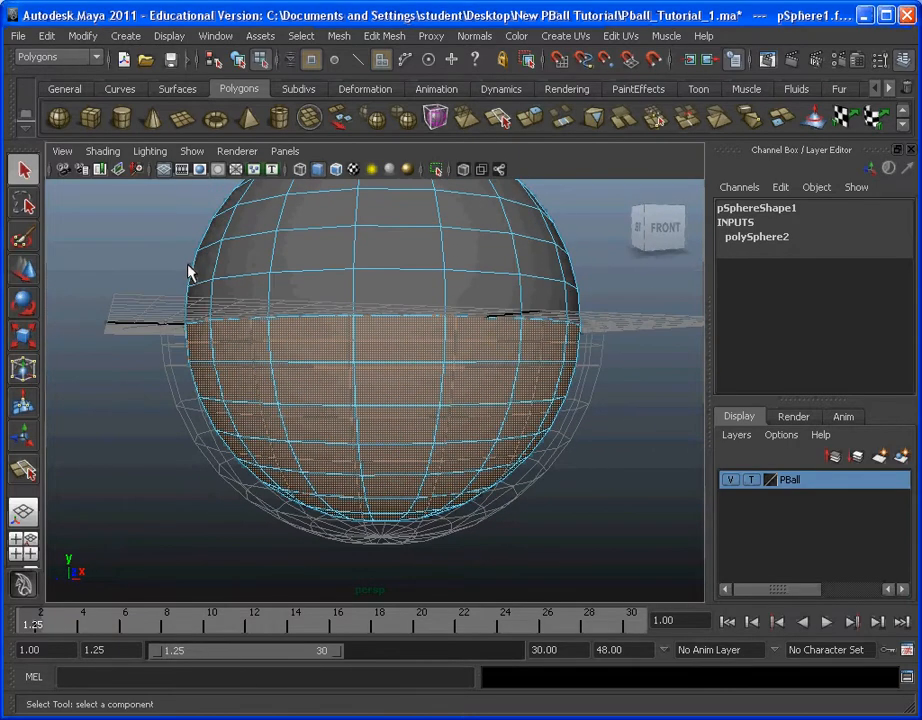
left_click_drag(80, 256, 658, 340)
left_click_drag(658, 341, 507, 404)
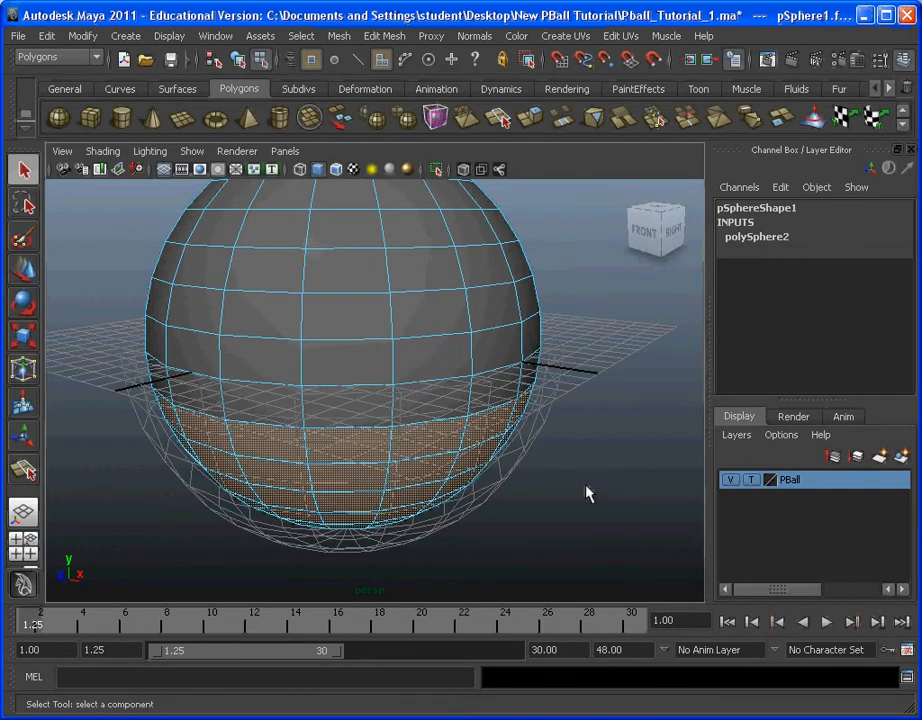
left_click_drag(586, 464, 214, 346, "alt")
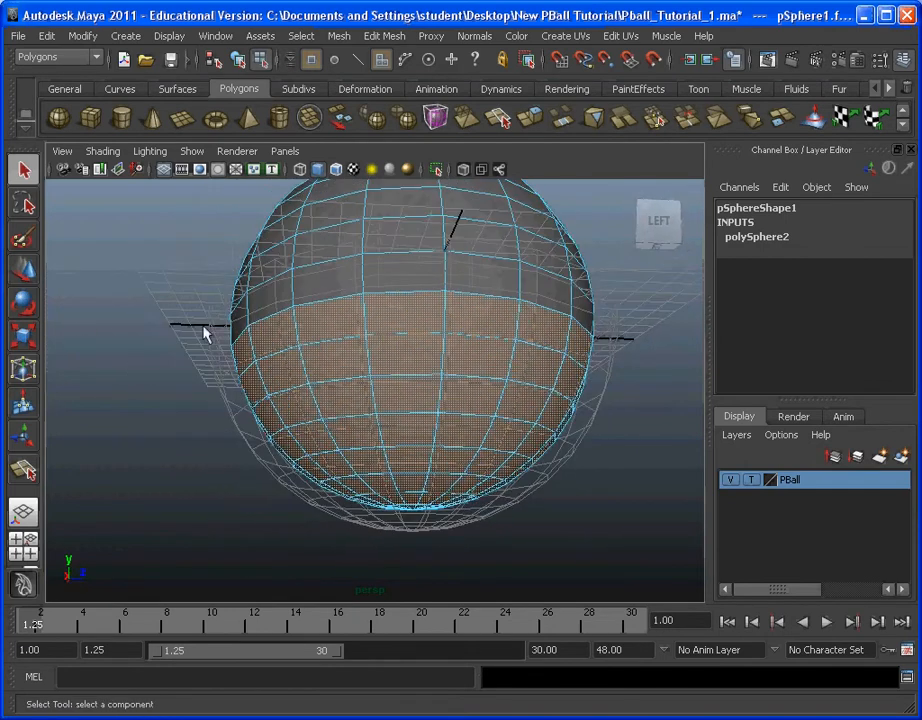
left_click_drag(574, 356, 180, 372, "alt")
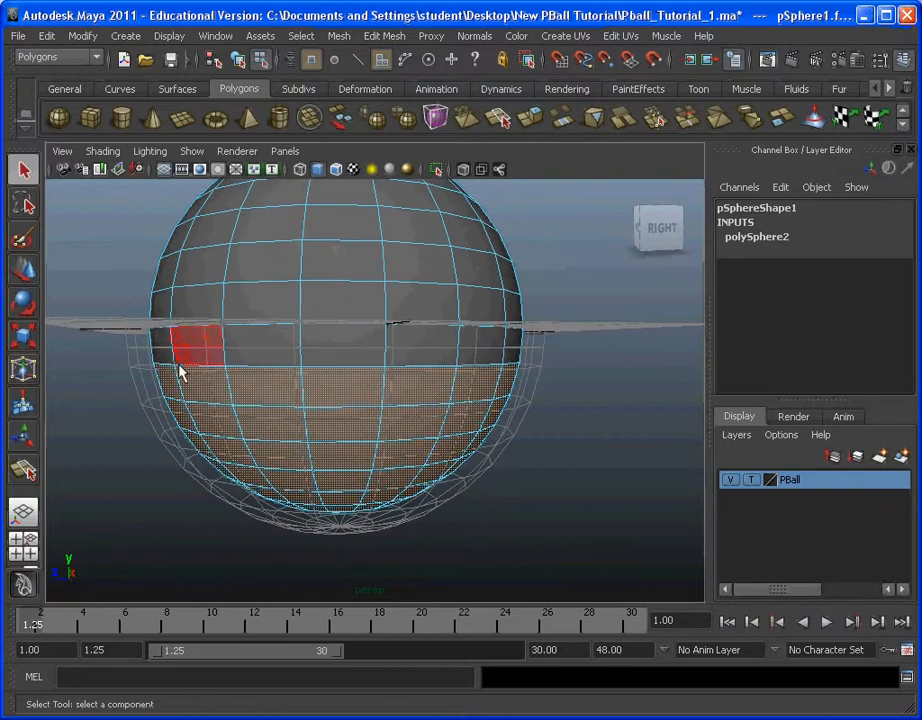
key("Delete")
Step: Set the PBall layer back to Reference and inspect how the dome's lower edge sits in the bowl and its notches
left_click_drag(482, 378, 406, 420, "alt")
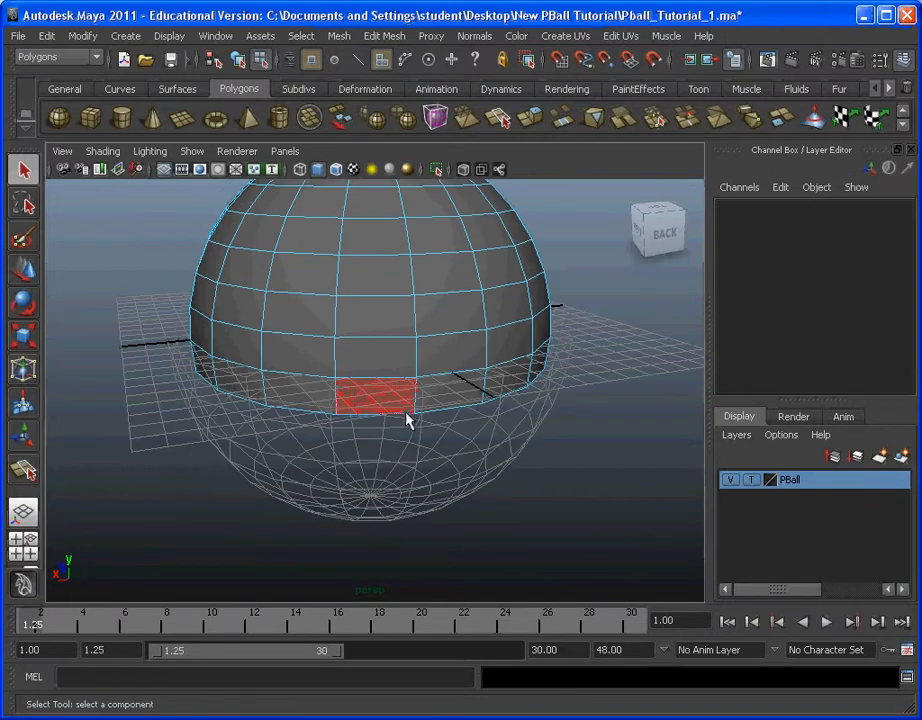
left_click(752, 480)
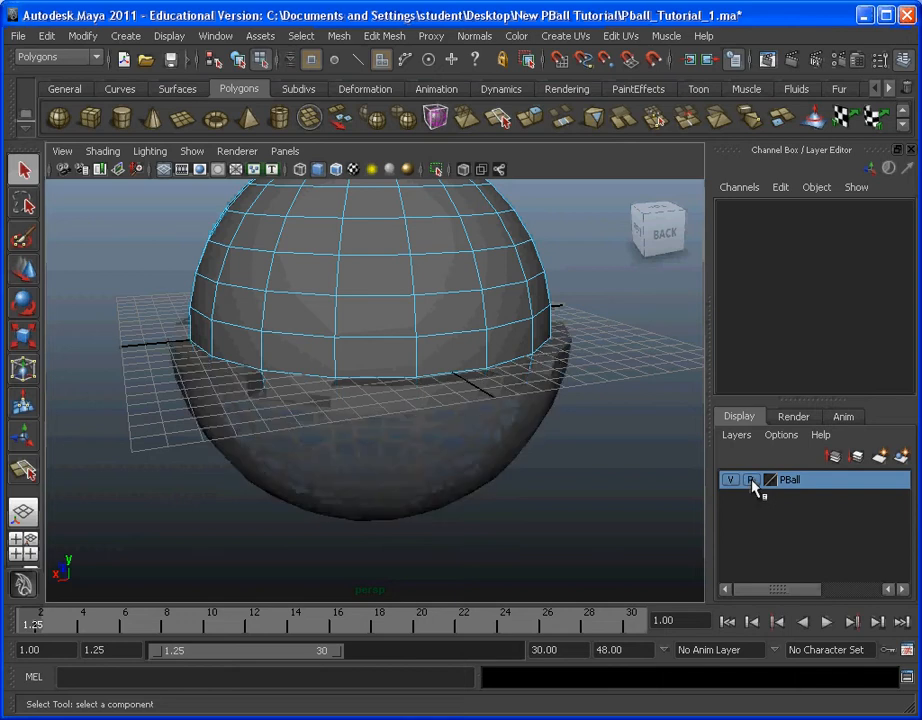
mouse_move(520, 470)
left_mouse_down("alt")
mouse_move(471, 510)
mouse_move(526, 490)
mouse_move(543, 496)
mouse_move(395, 506)
mouse_move(397, 410)
left_mouse_up("alt")
left_click_drag(183, 402, 504, 442, "alt")
left_click_drag(216, 428, 446, 447, "alt")
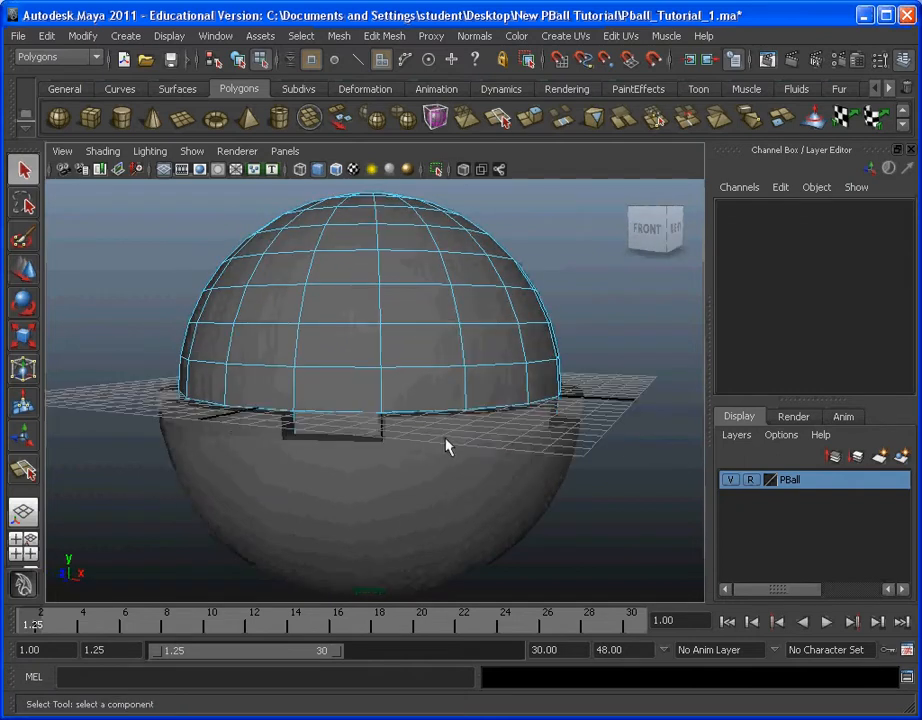
left_click_drag(216, 428, 431, 469, "alt")
left_click_drag(175, 447, 420, 405, "alt")
middle_click_drag(410, 398, 402, 404, "alt")
left_click_drag(402, 404, 555, 392, "alt")
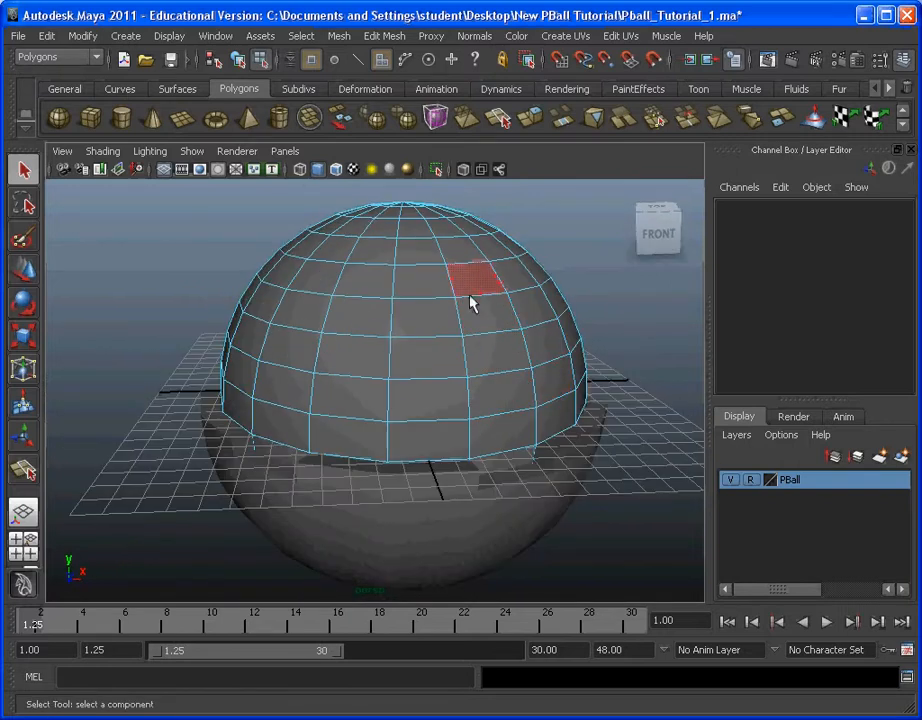
Step: Extrude the central circle of faces at the dome's top and raise it to about 10.09 cm in Y, forming a short neck
middle_click_drag(473, 305, 459, 354, "alt")
mouse_move(459, 354)
left_mouse_down("alt")
mouse_move(478, 333)
mouse_move(449, 370)
mouse_move(459, 342)
left_mouse_up("alt")
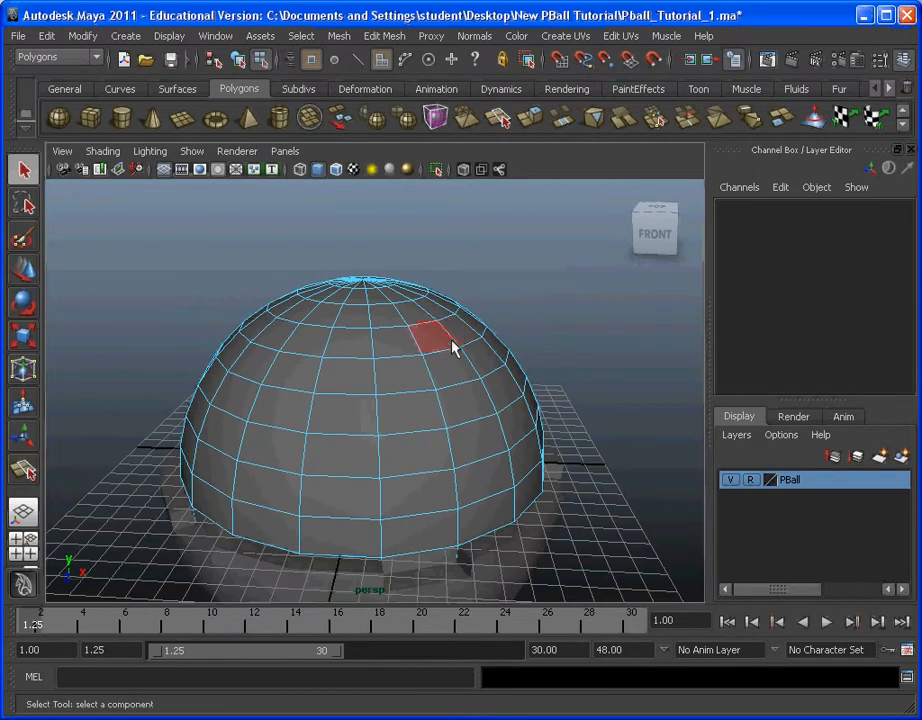
middle_click_drag(418, 325, 383, 325, "alt")
left_click_drag(383, 325, 364, 383, "alt")
scroll(390, 360, "up", 3)
left_click_drag(416, 340, 406, 327, "alt")
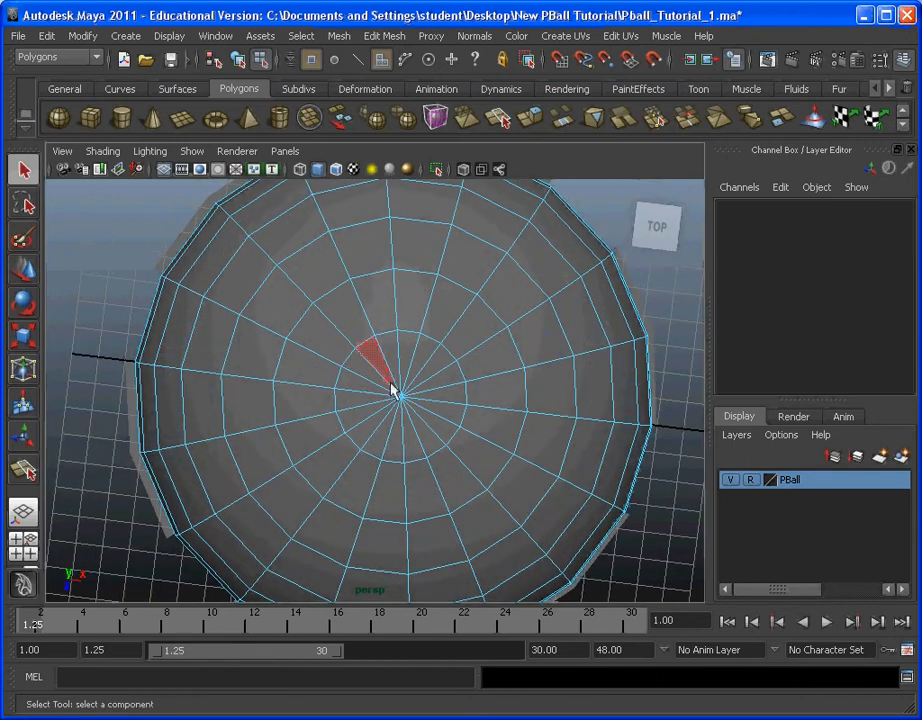
double_click(416, 418)
left_click_drag(418, 424, 457, 340, "alt")
left_click(390, 36)
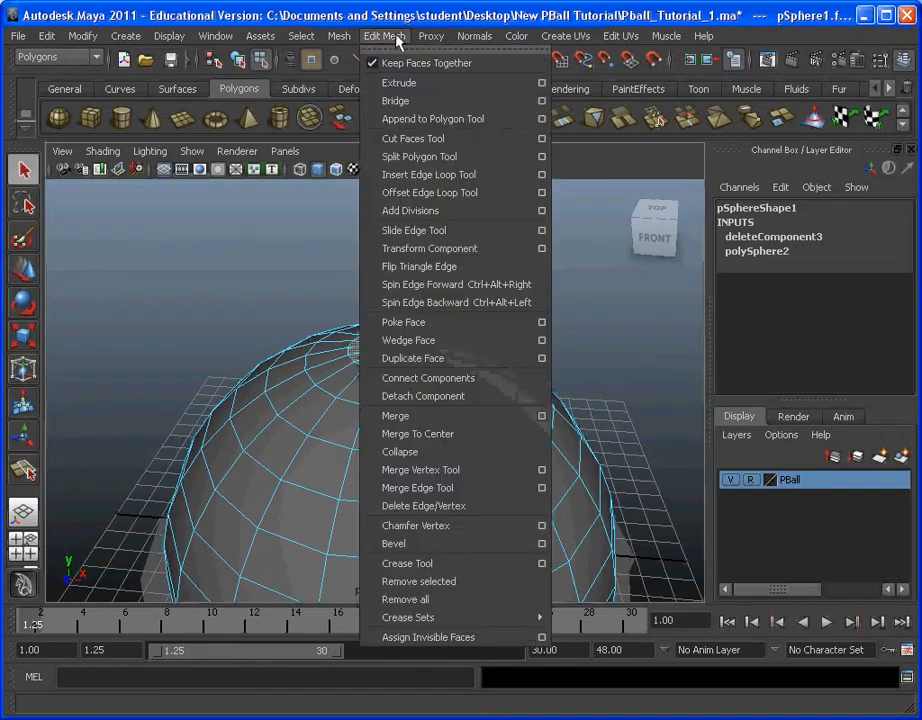
left_click(410, 84)
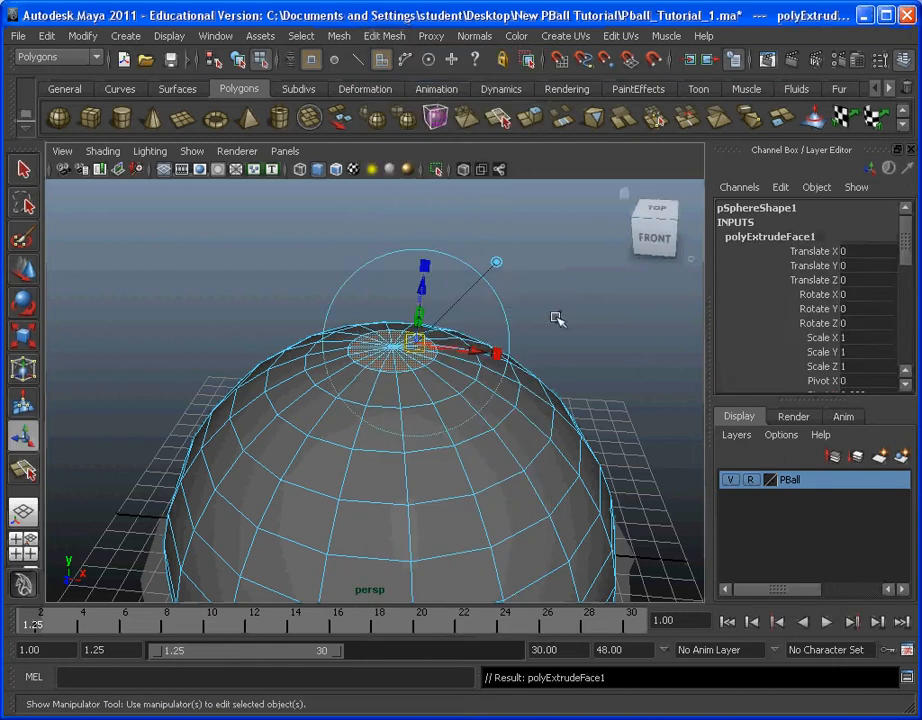
left_click_drag(555, 314, 488, 288, "alt")
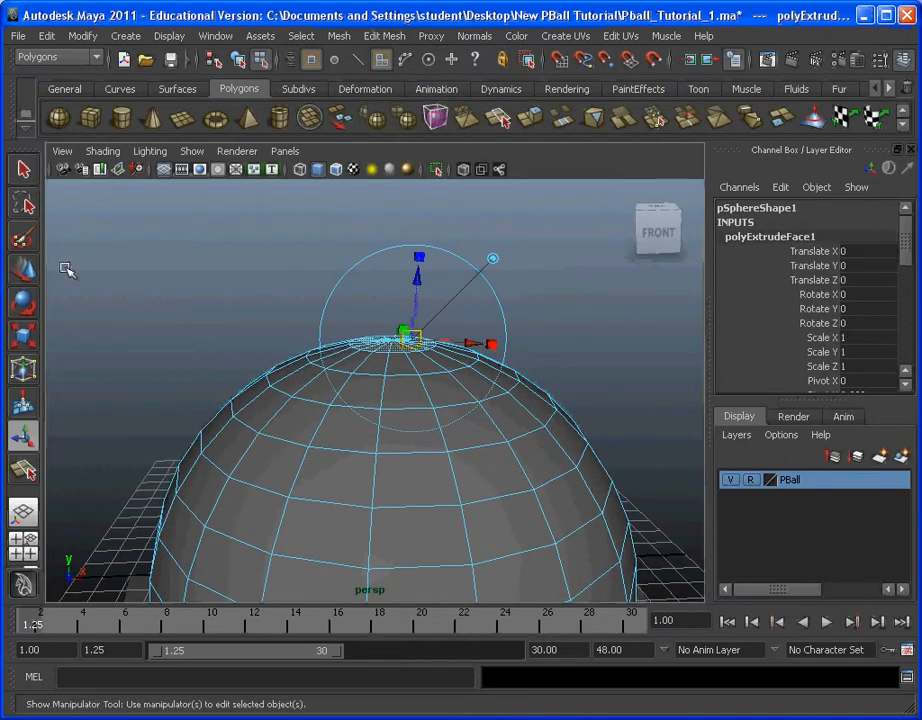
left_click(24, 279)
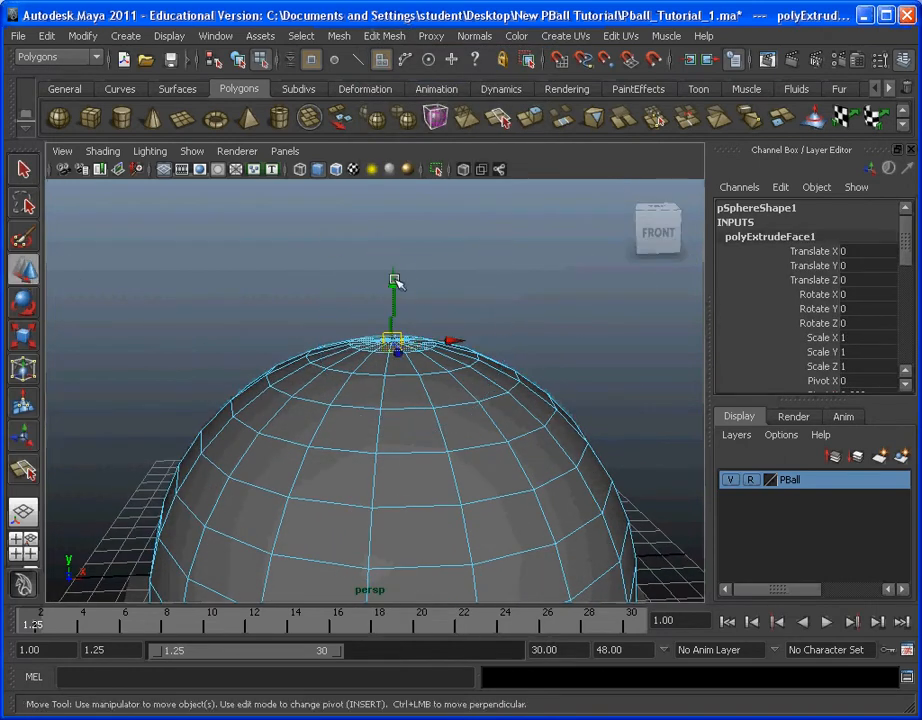
left_click_drag(393, 279, 396, 248)
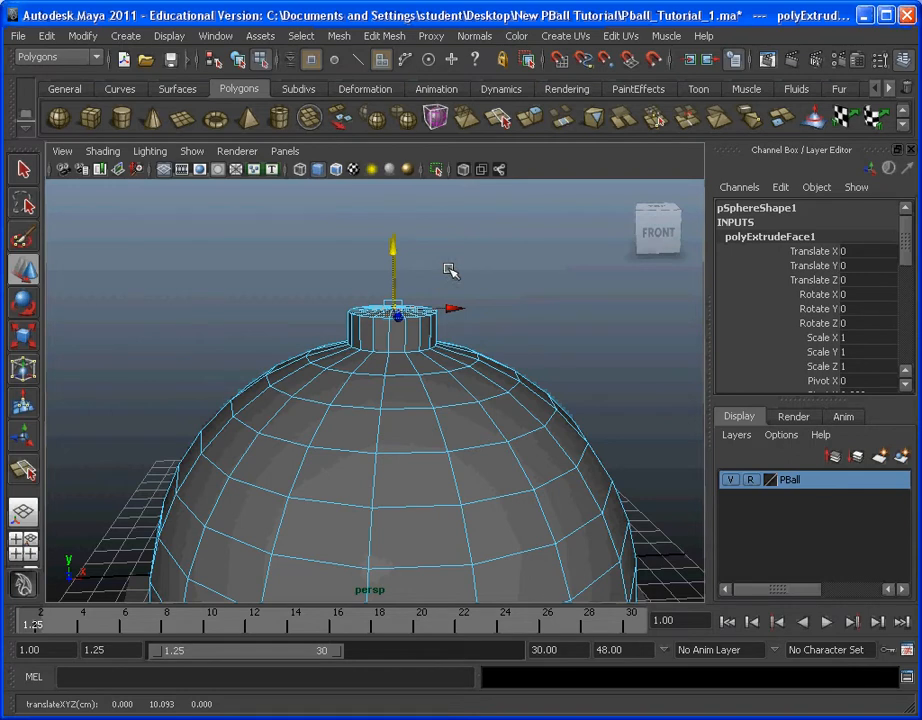
key("space")
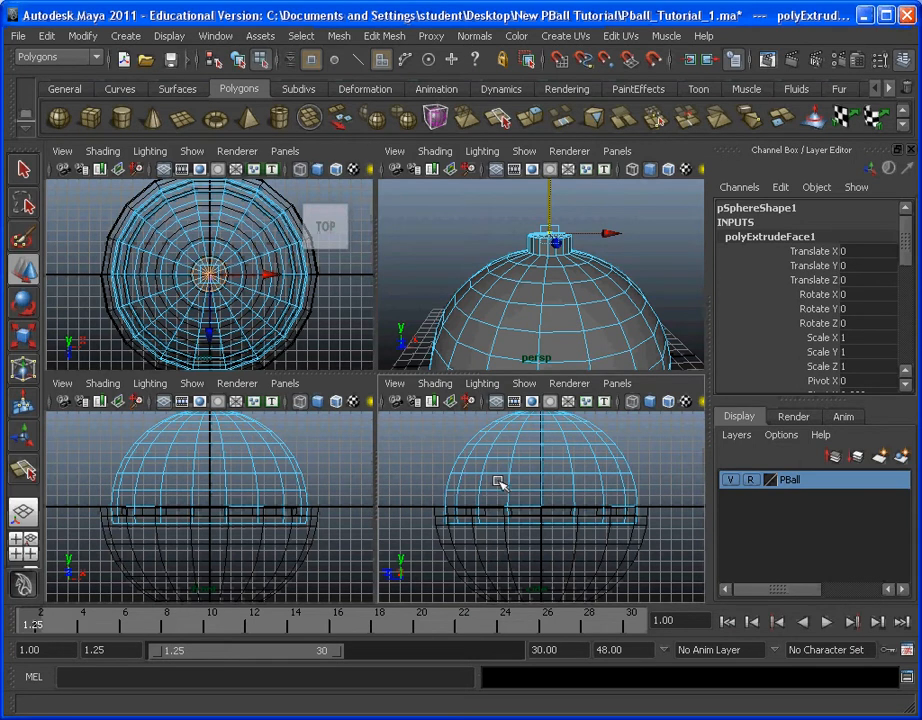
Step: In the side view, raise the neck's top faces to 14 cm in Y with grid snapping
key("space")
key("space")
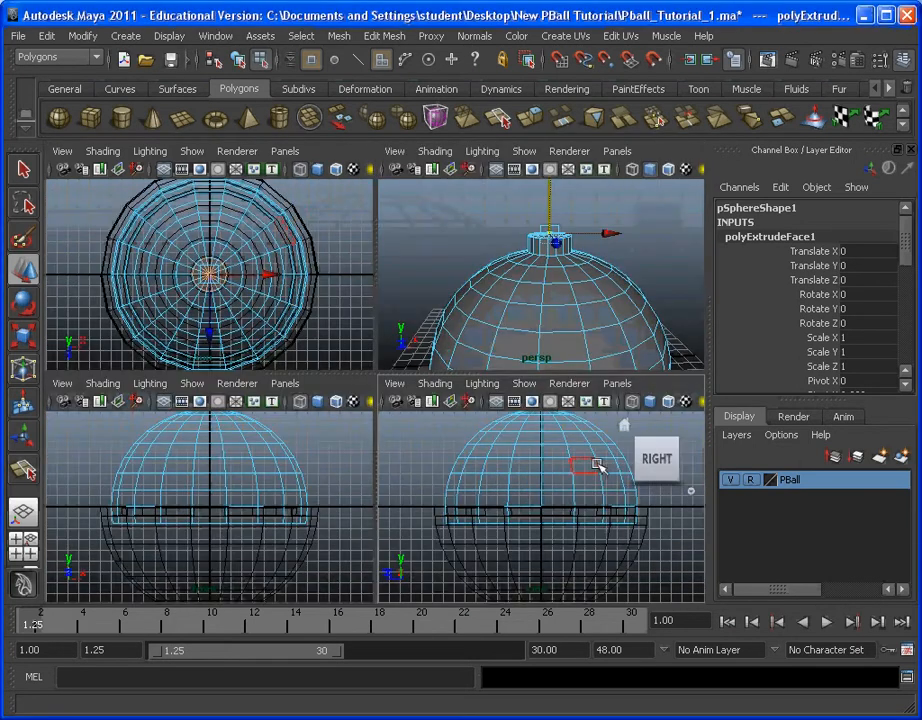
key("space")
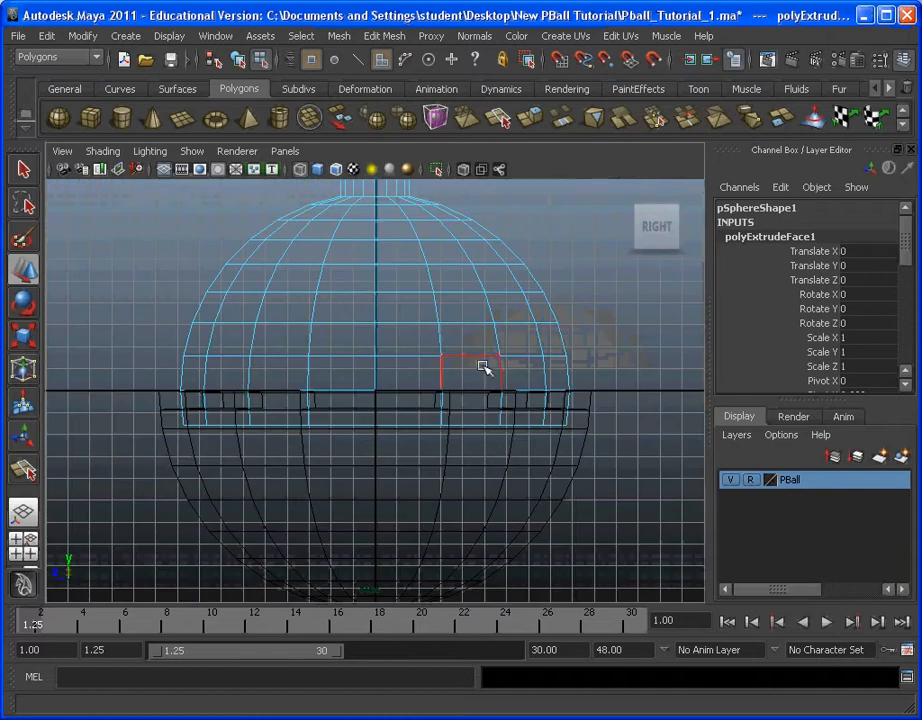
middle_click_drag(519, 276, 539, 473, "alt")
scroll(460, 362, "up", 1)
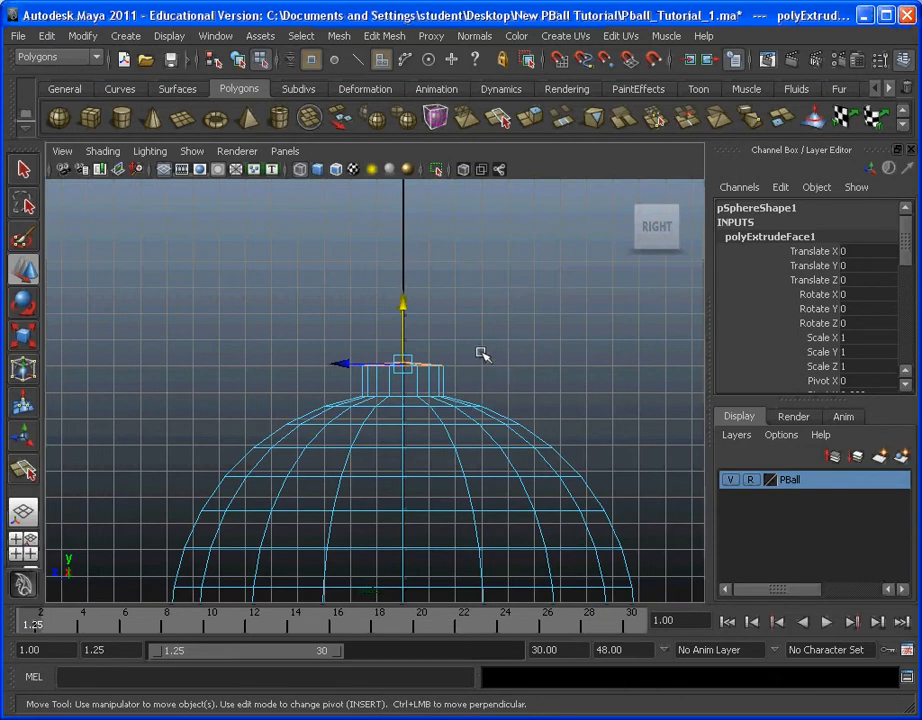
middle_click_drag(482, 354, 493, 427, "alt")
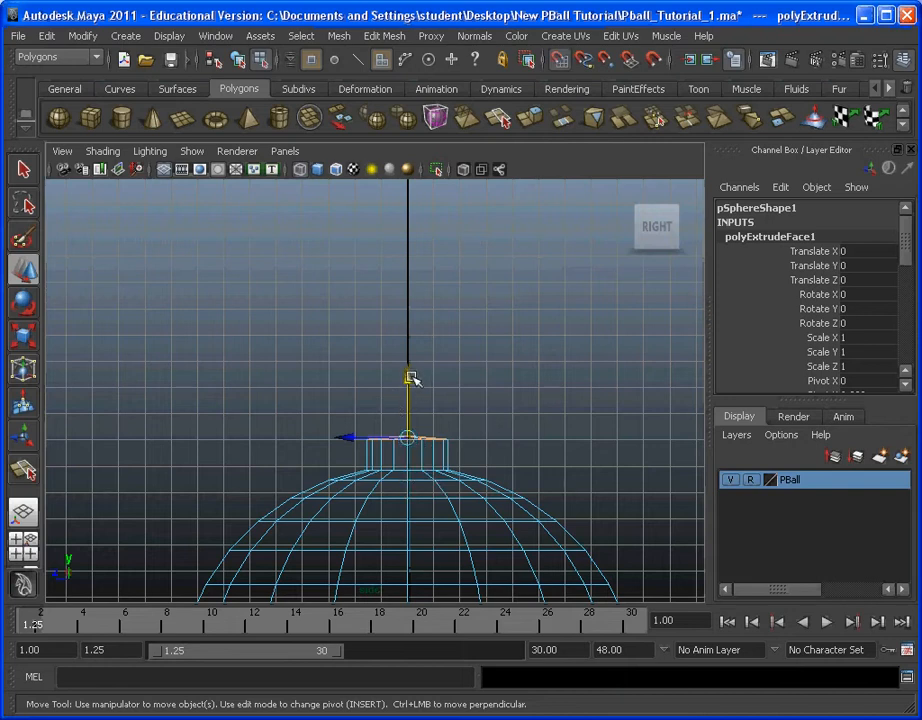
left_click_drag(412, 377, 407, 338)
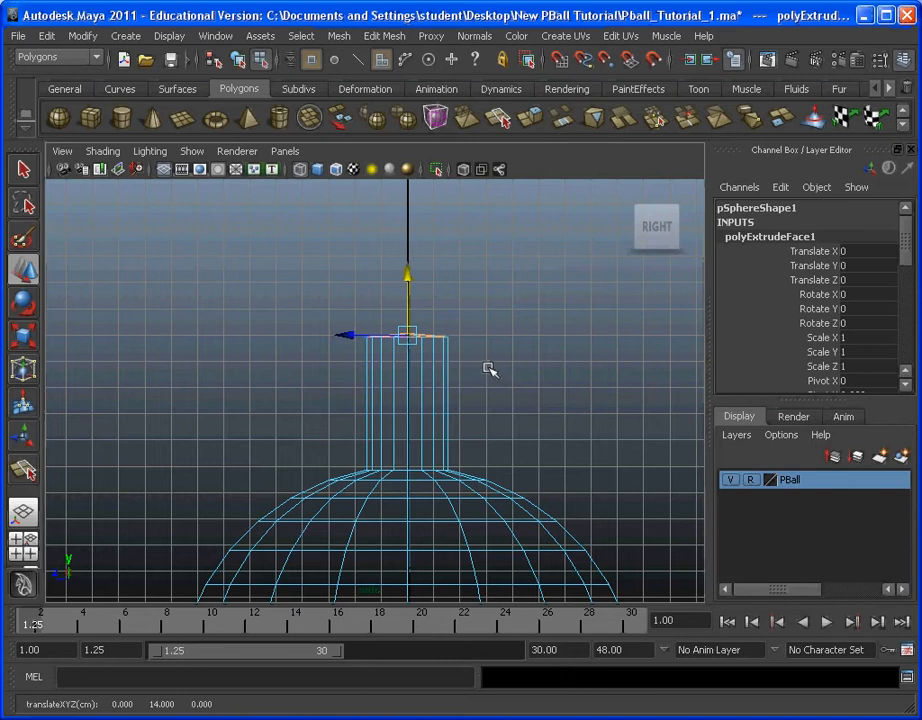
Step: Delete the selected cap faces at the neck's top in the perspective view, leaving the tube open
key("space")
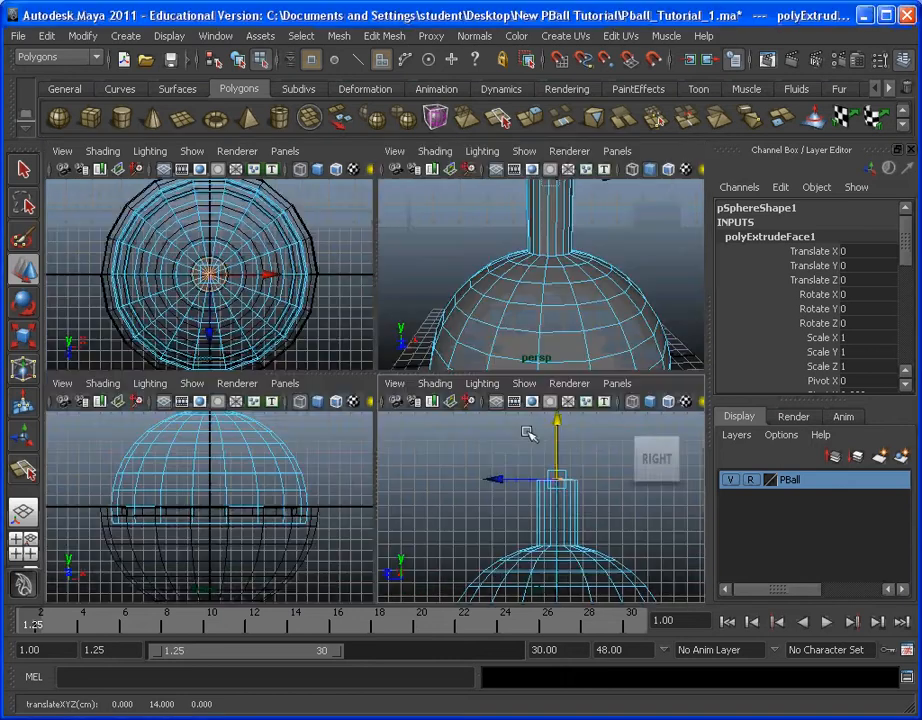
left_click(535, 298)
key("space")
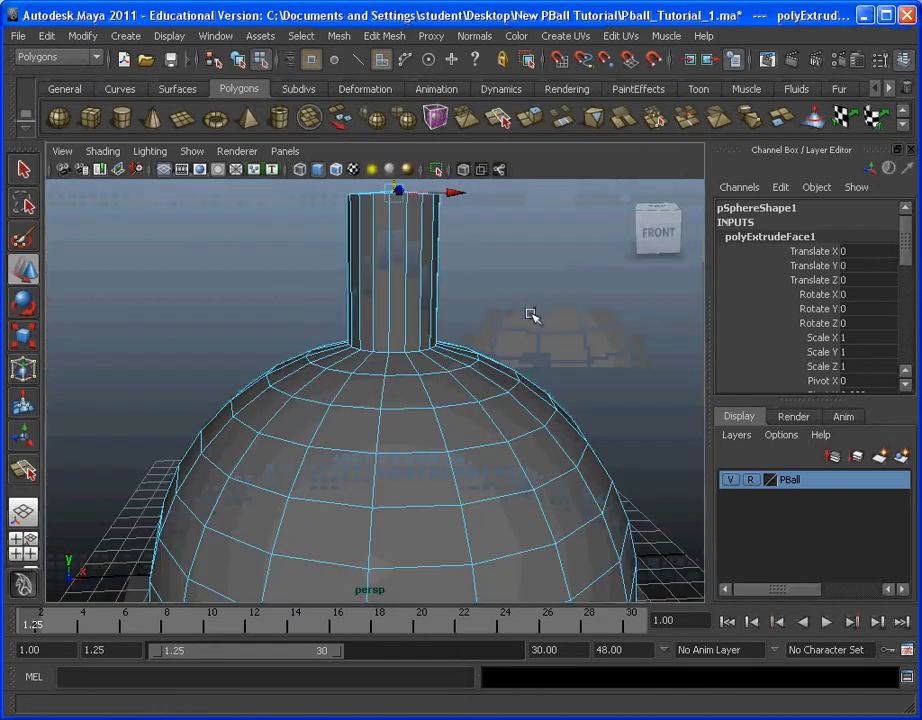
left_click_drag(519, 294, 476, 383, "alt")
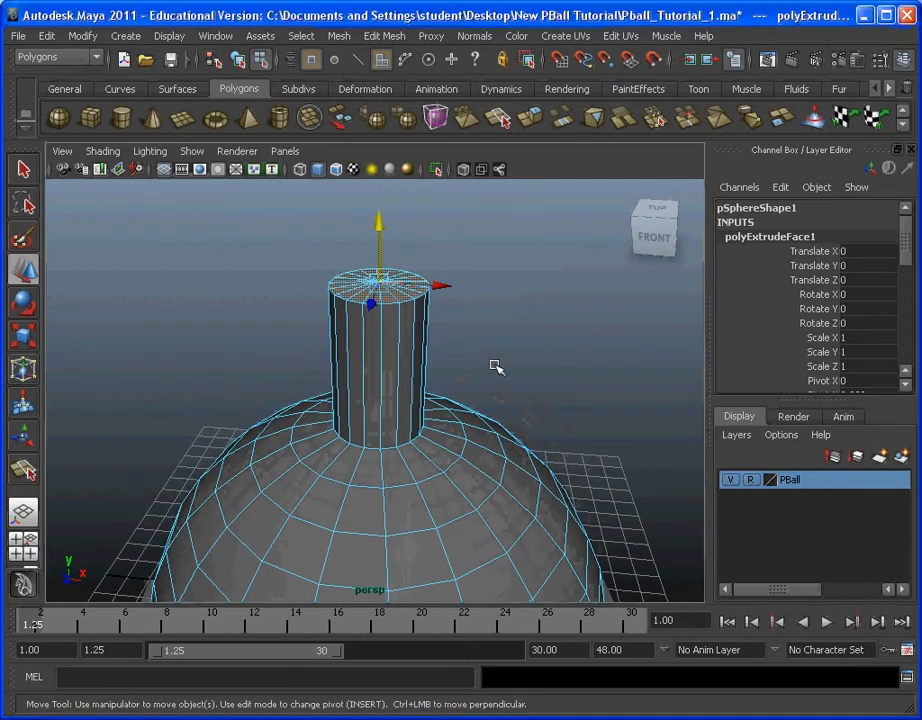
key("space")
key("space")
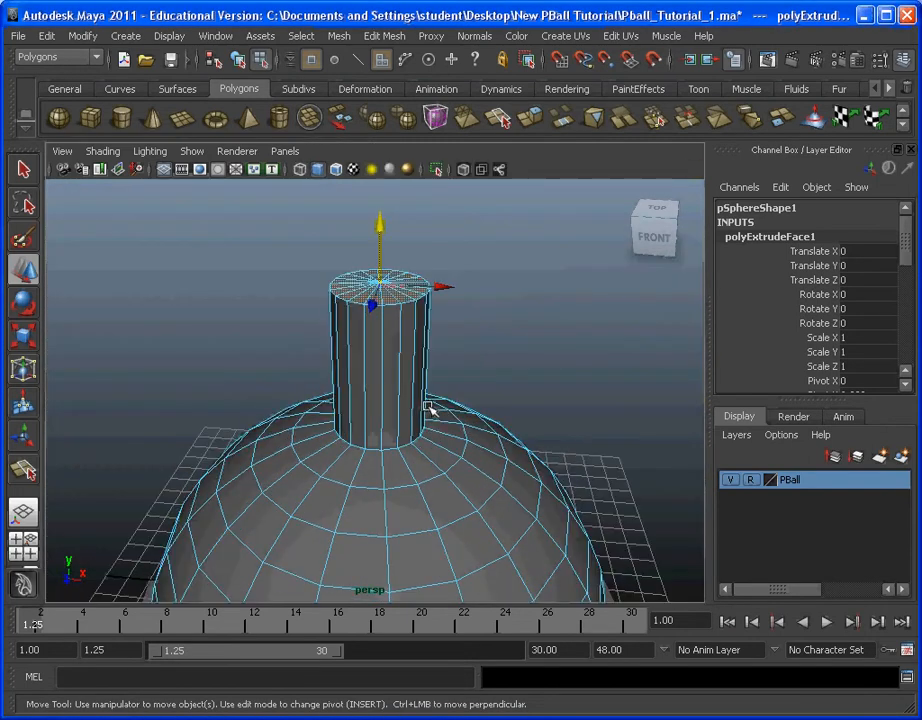
left_click_drag(430, 407, 455, 396, "alt")
key("Delete")
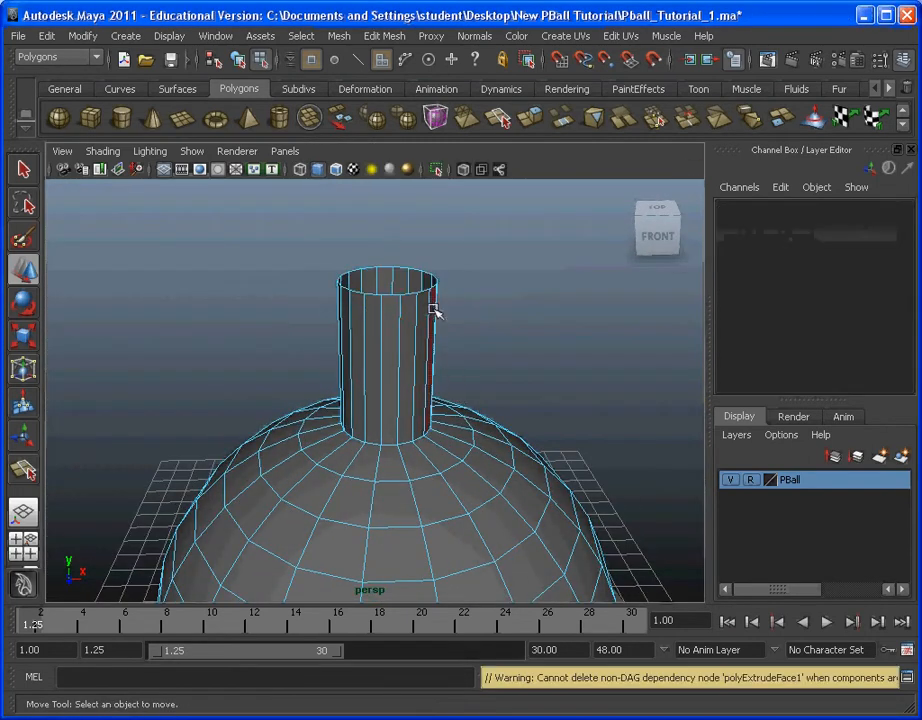
key("ctrl+z")
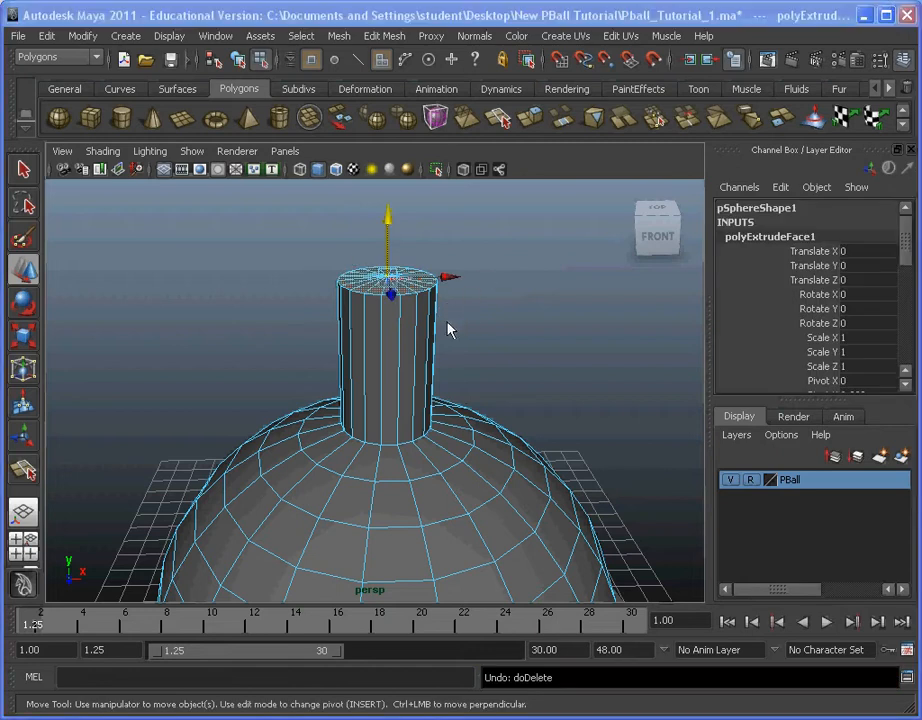
left_click_drag(476, 282, 516, 314, "alt")
key("Delete")
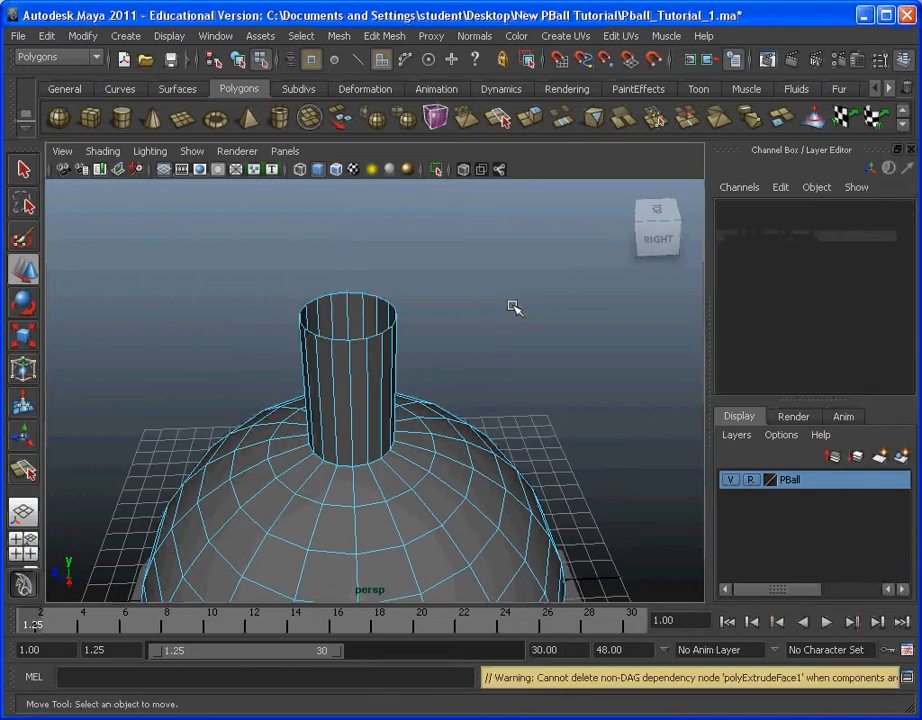
Step: Look over the opened neck and dome, and switch from component to object selection
left_click_drag(473, 329, 562, 323, "alt")
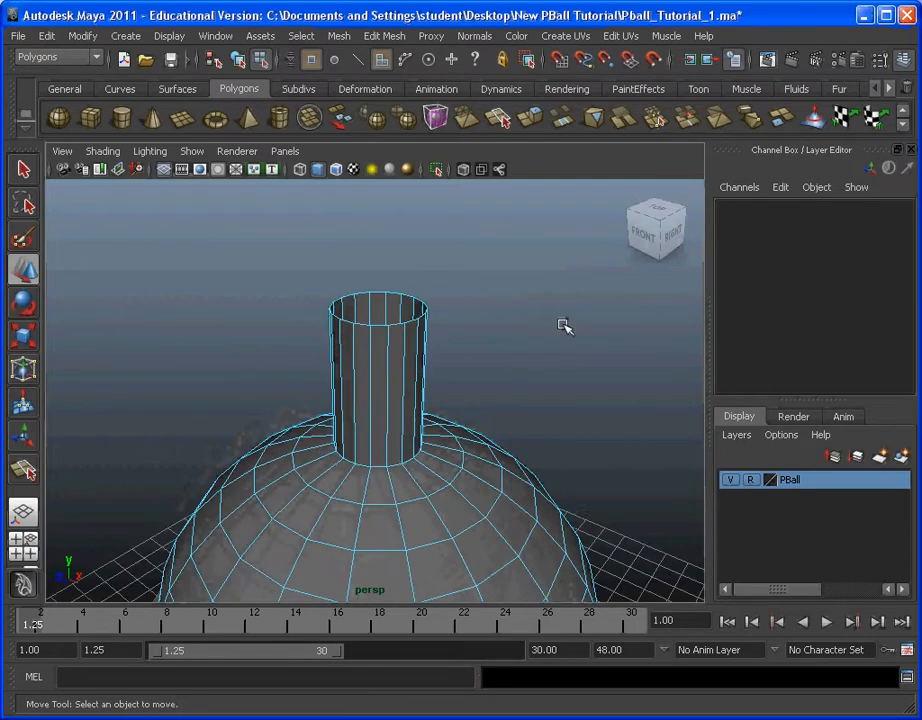
middle_click_drag(443, 423, 455, 333, "alt")
scroll(455, 334, "down", 5)
left_click_drag(440, 352, 560, 350, "alt")
left_click_drag(489, 357, 405, 360, "alt")
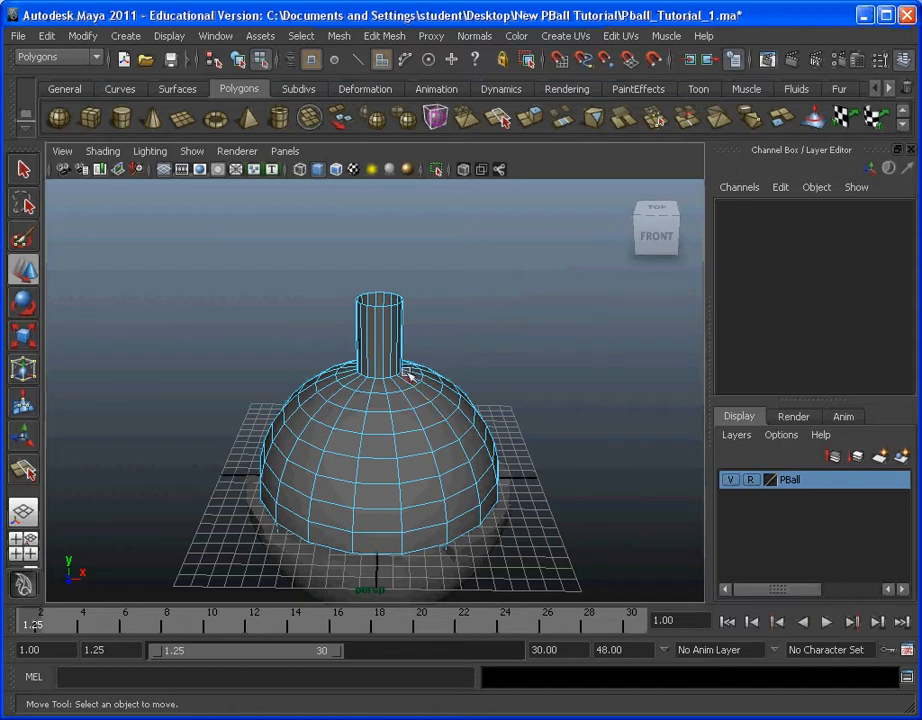
left_click(300, 36)
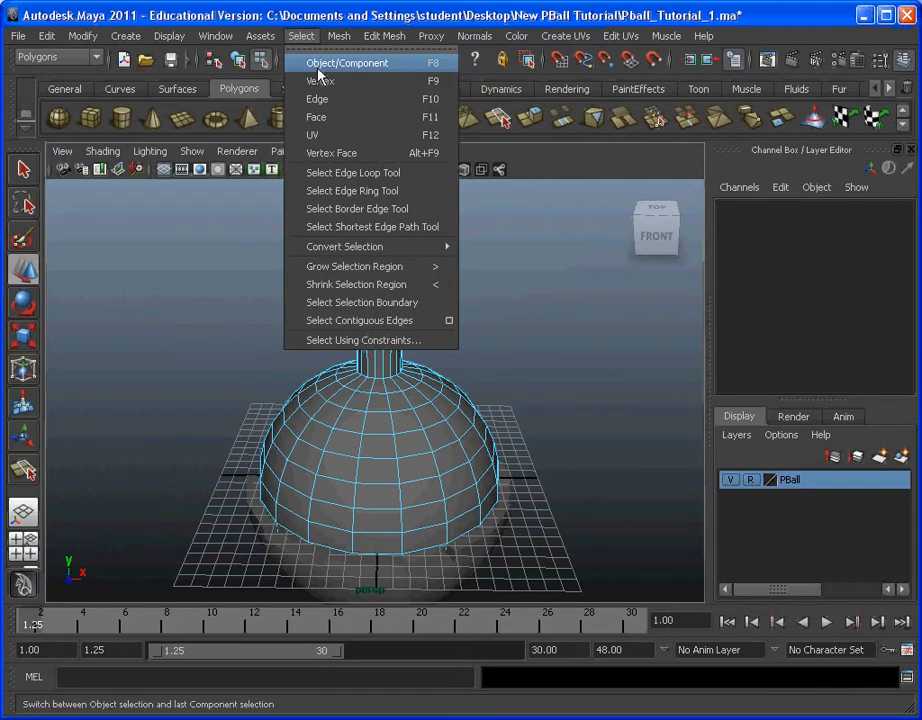
left_click(318, 66)
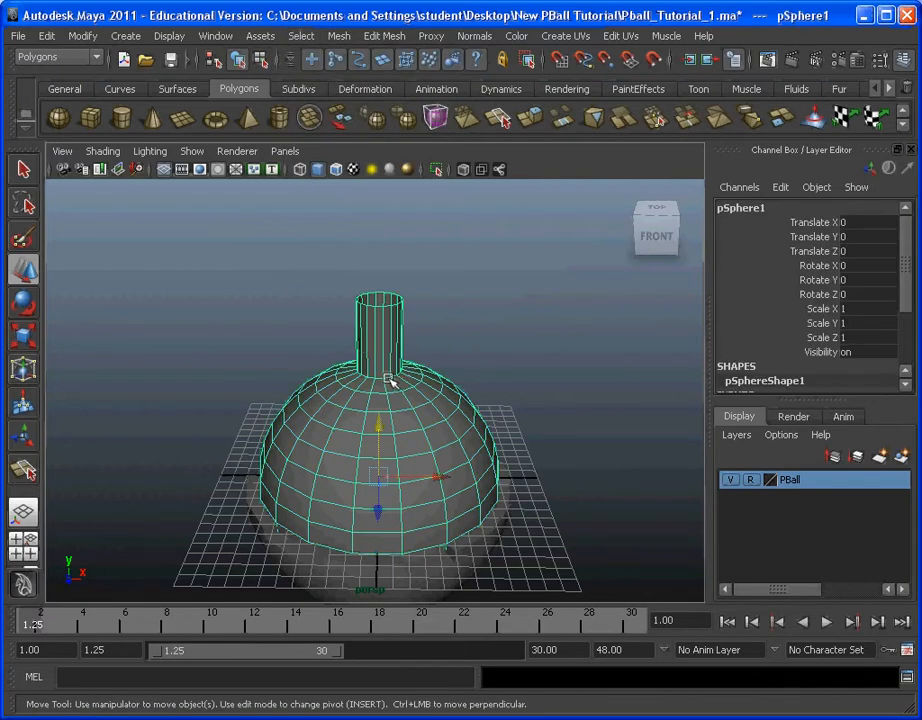
Step: Rename pSphere1 to Pball_Top in the Outliner and close the Outliner
left_click(213, 37)
left_click(270, 173)
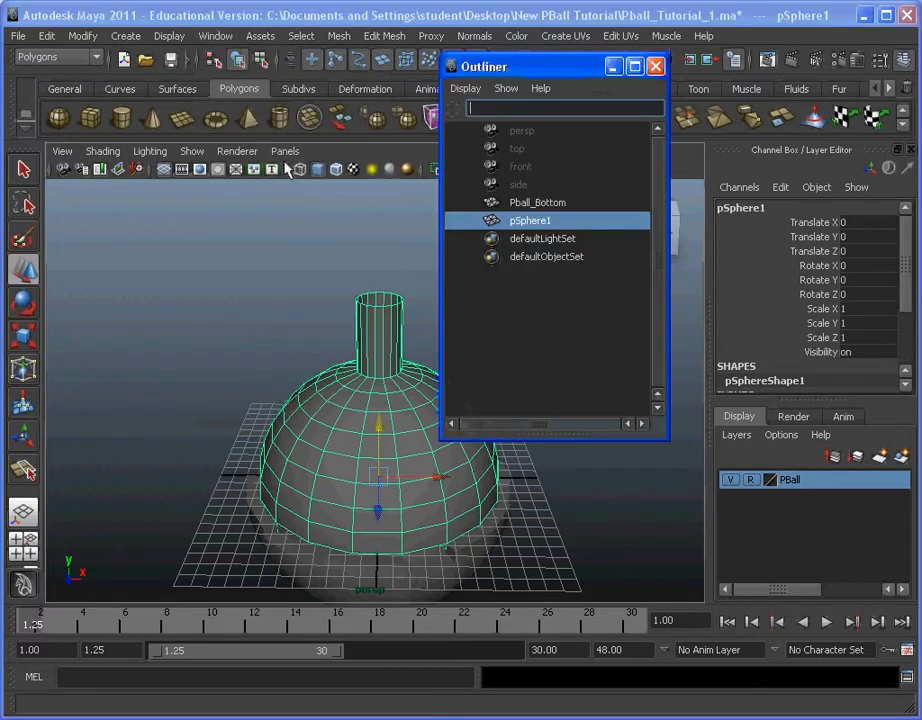
double_click(551, 219)
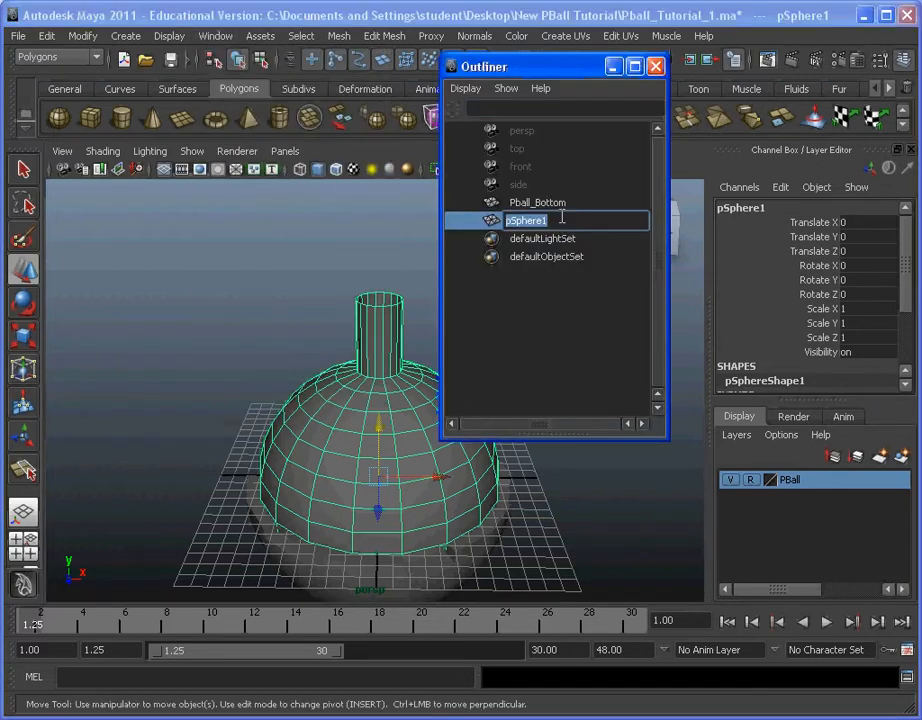
type("Pball_Top")
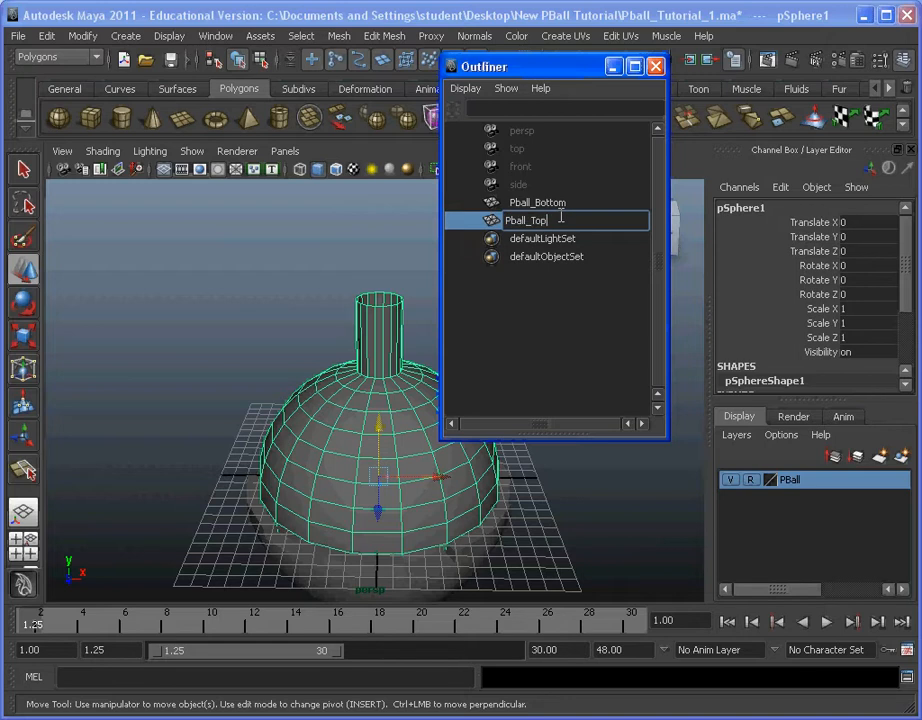
key("Return")
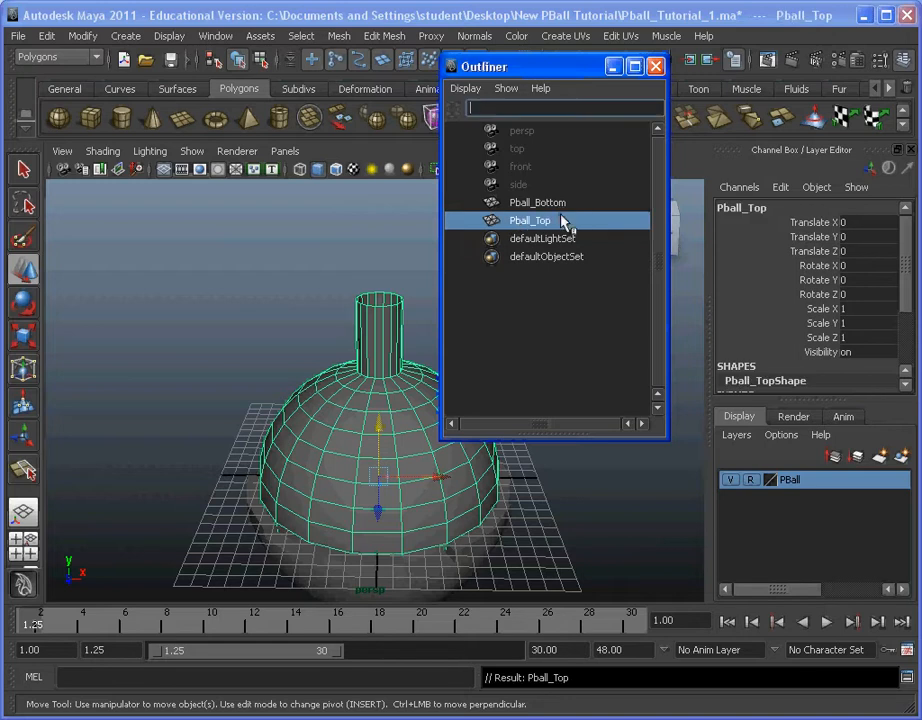
left_click(657, 67)
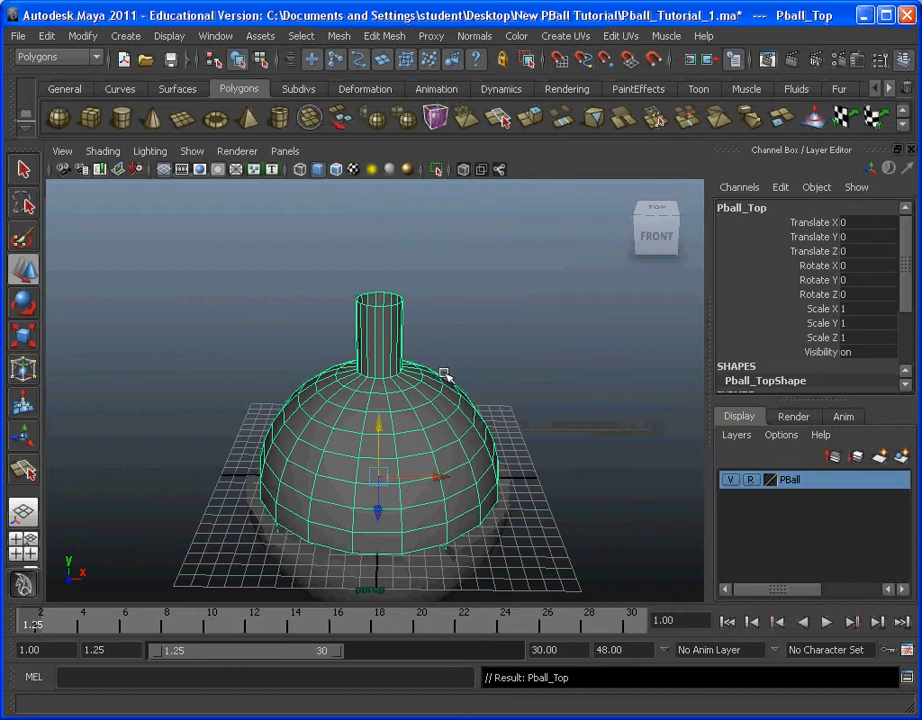
Step: Add the selected Pball_Top object to the PBall layer and deselect it
right_click(809, 486)
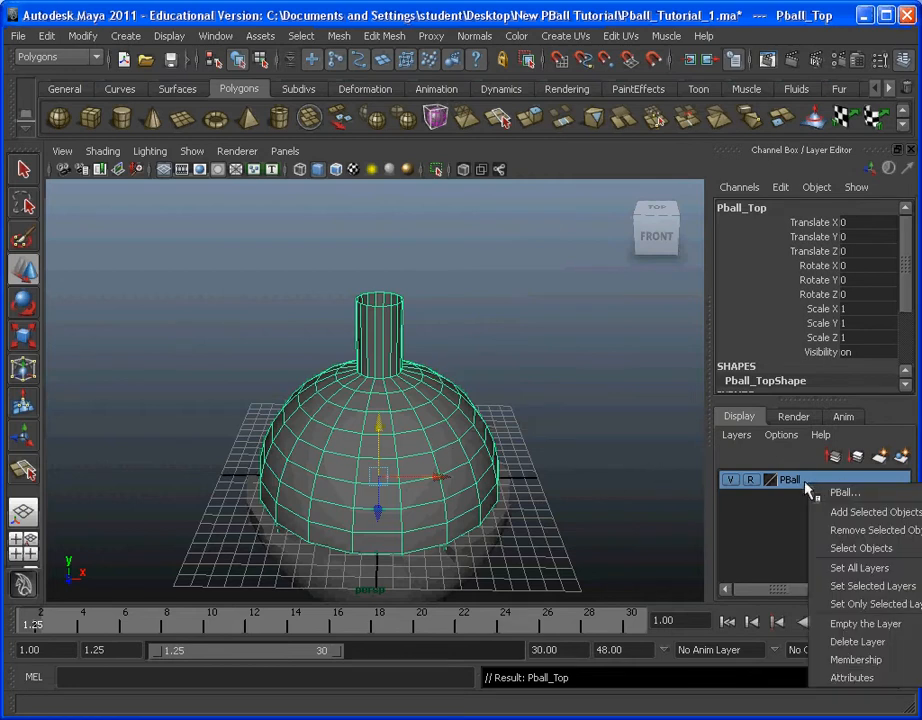
left_click(838, 512)
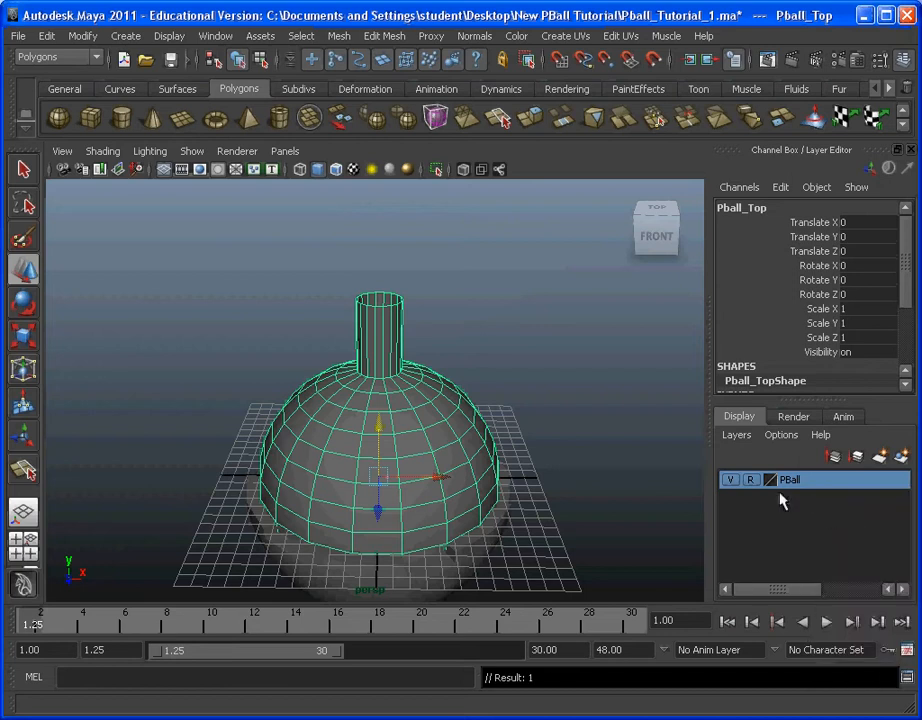
left_click(628, 411)
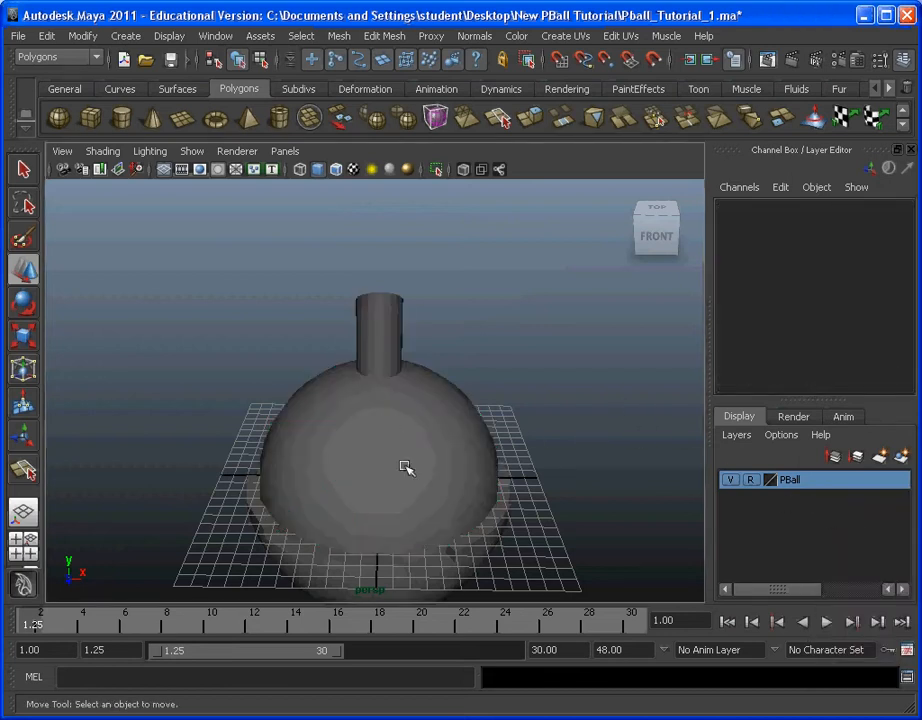
Step: Examine the shading of the neck and dome from all sides, including the faceted look of the neck
left_click_drag(427, 498, 275, 436, "alt")
left_click_drag(560, 430, 467, 477, "alt")
scroll(328, 430, "up", 2)
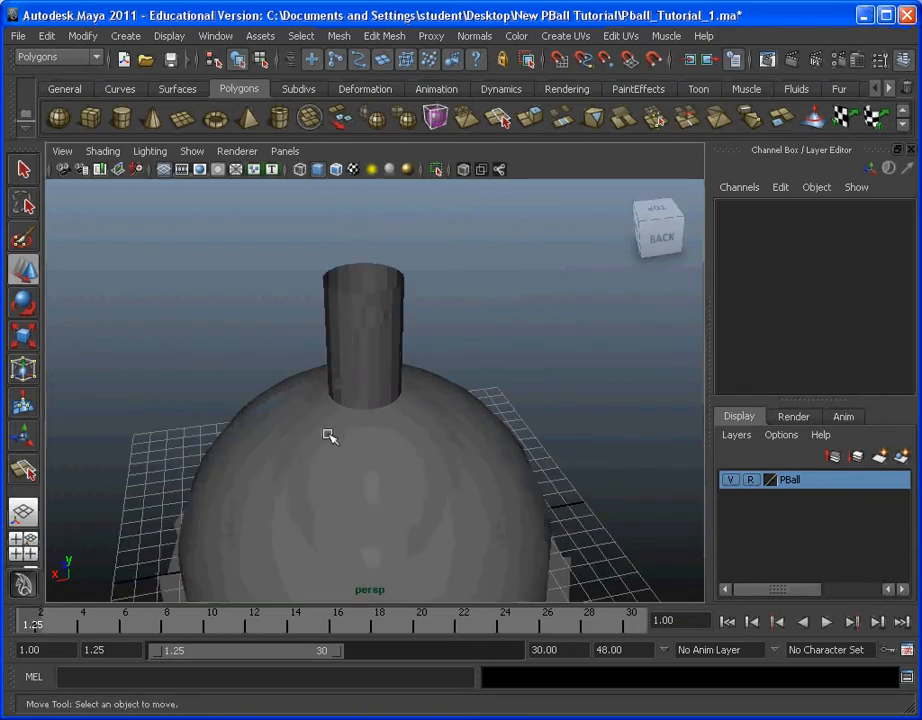
left_click_drag(328, 432, 530, 380, "alt")
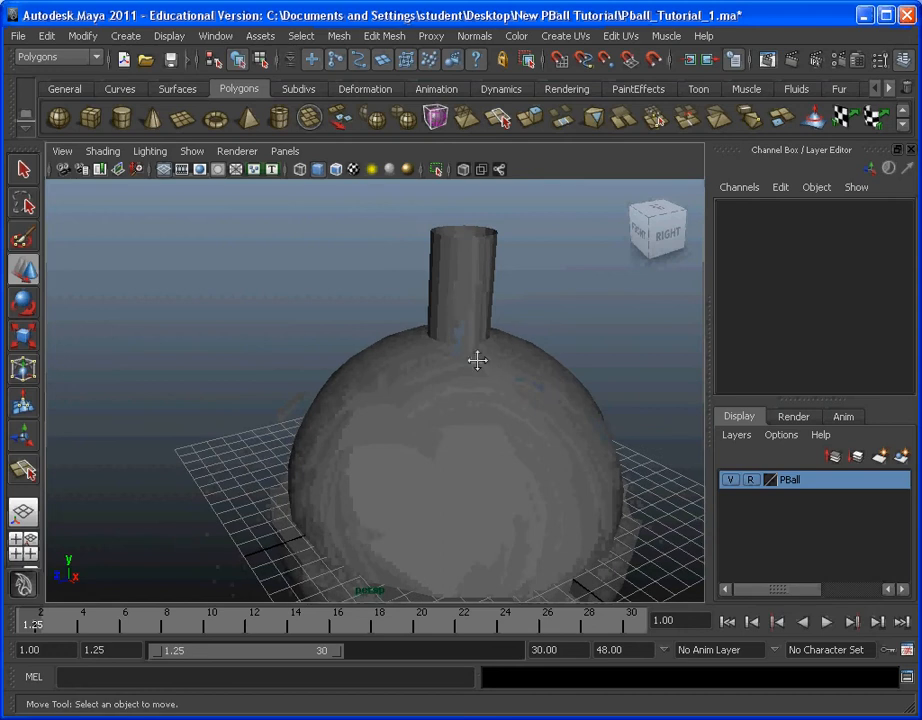
left_click_drag(477, 360, 424, 399, "alt")
middle_click_drag(478, 391, 463, 447, "alt")
scroll(463, 447, "up", 5)
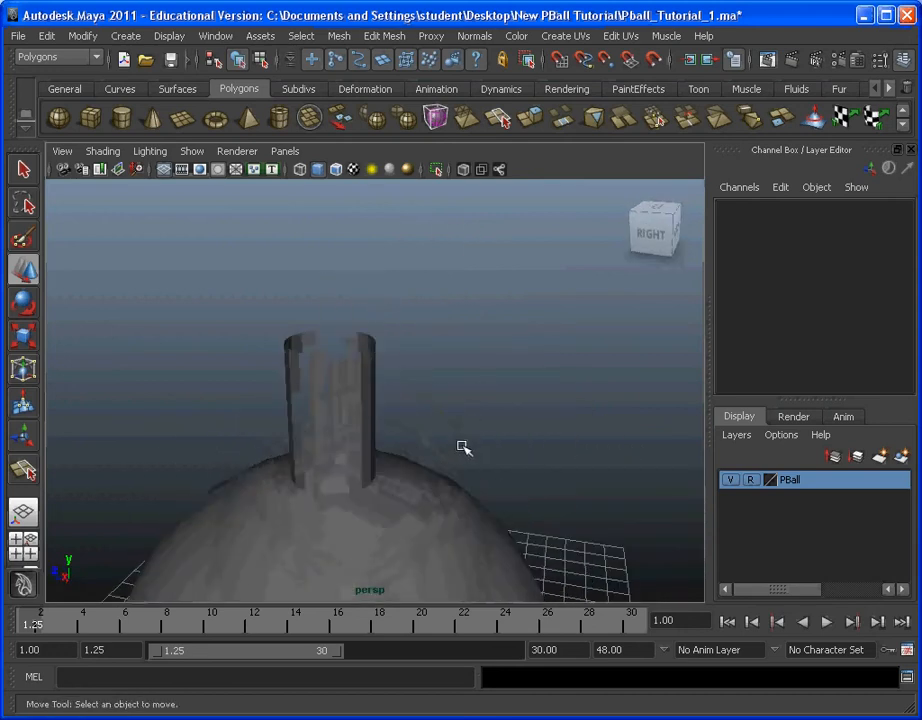
left_click_drag(456, 458, 527, 391, "alt")
right_click_drag(527, 391, 362, 442, "alt")
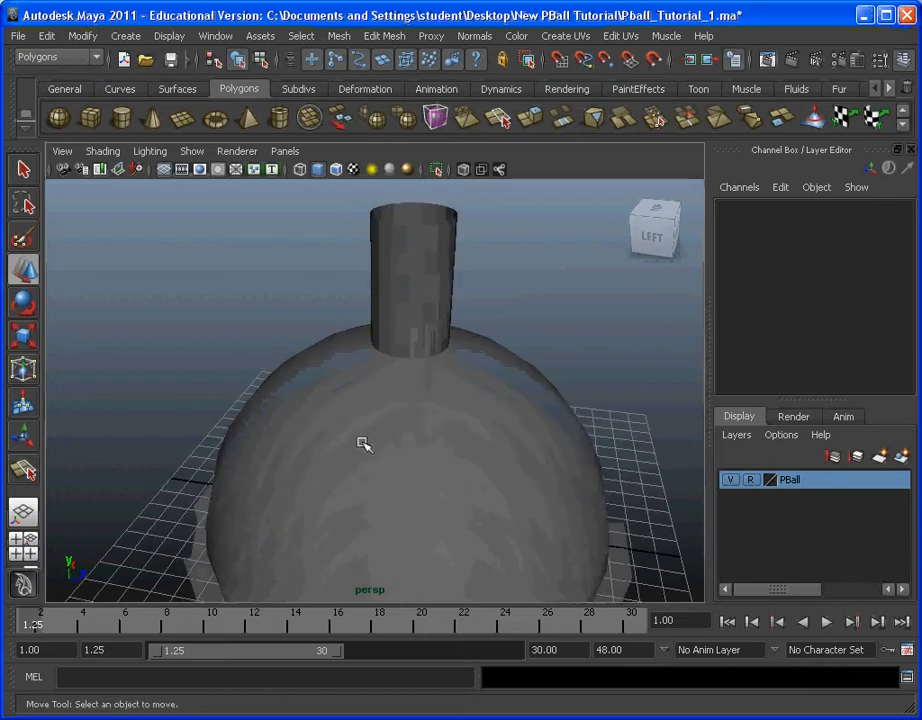
left_click_drag(362, 442, 490, 486, "alt")
middle_click_drag(326, 474, 394, 437, "alt")
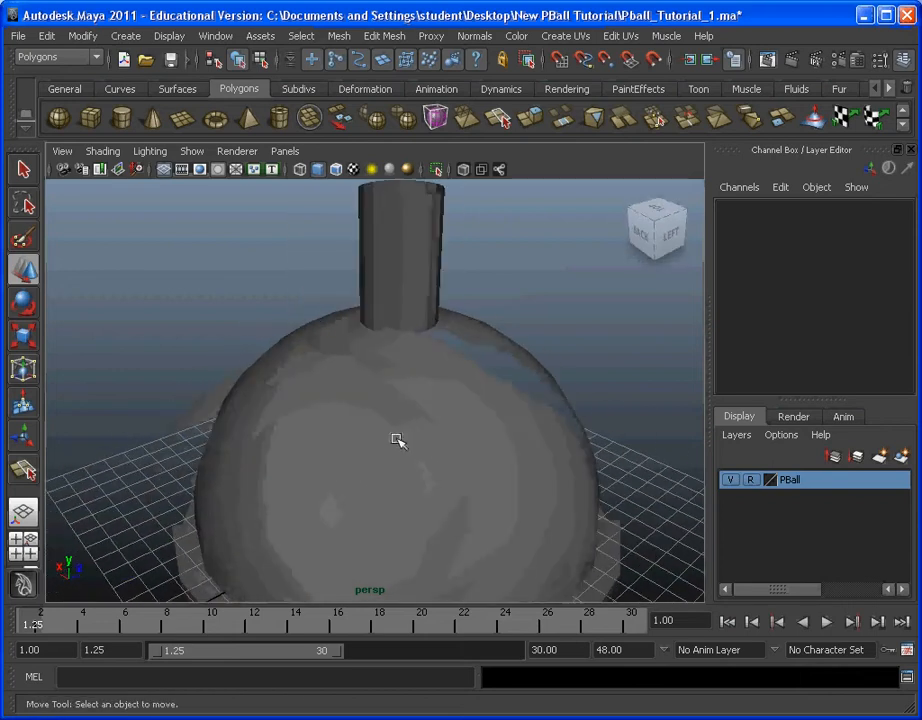
middle_click_drag(459, 420, 465, 471, "alt")
left_click_drag(465, 471, 503, 444, "alt")
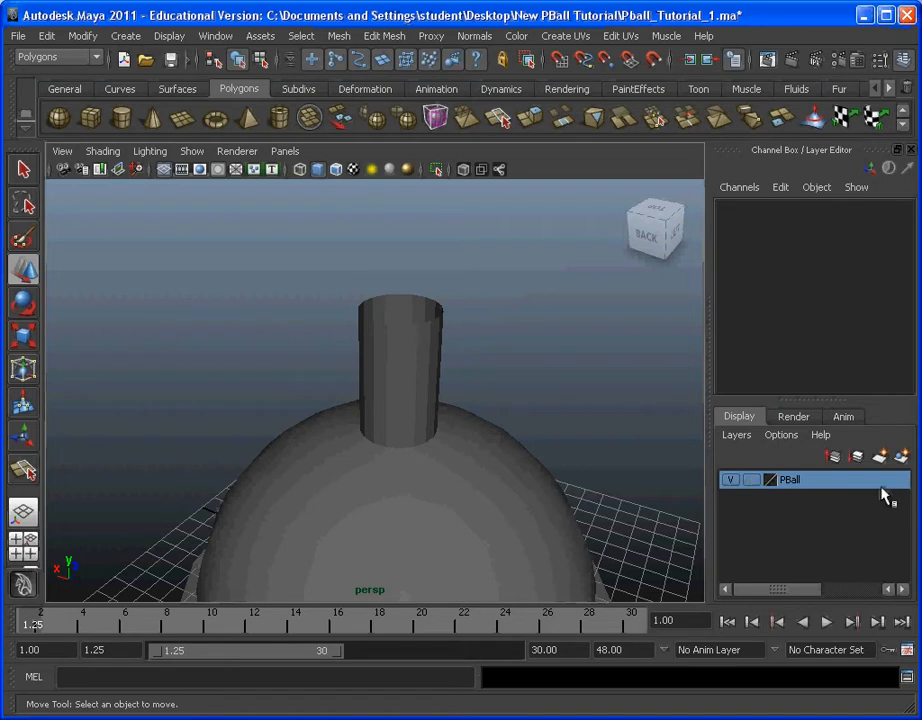
Step: Soften the vertical edges of Pball_Top's neck and return to object selection
left_click(380, 392)
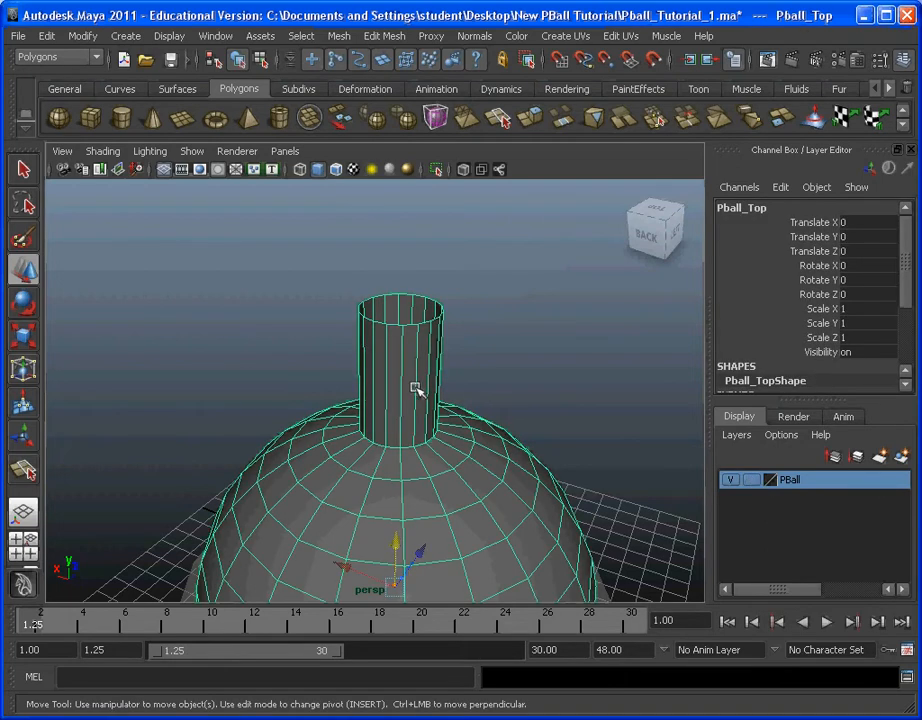
left_click(301, 36)
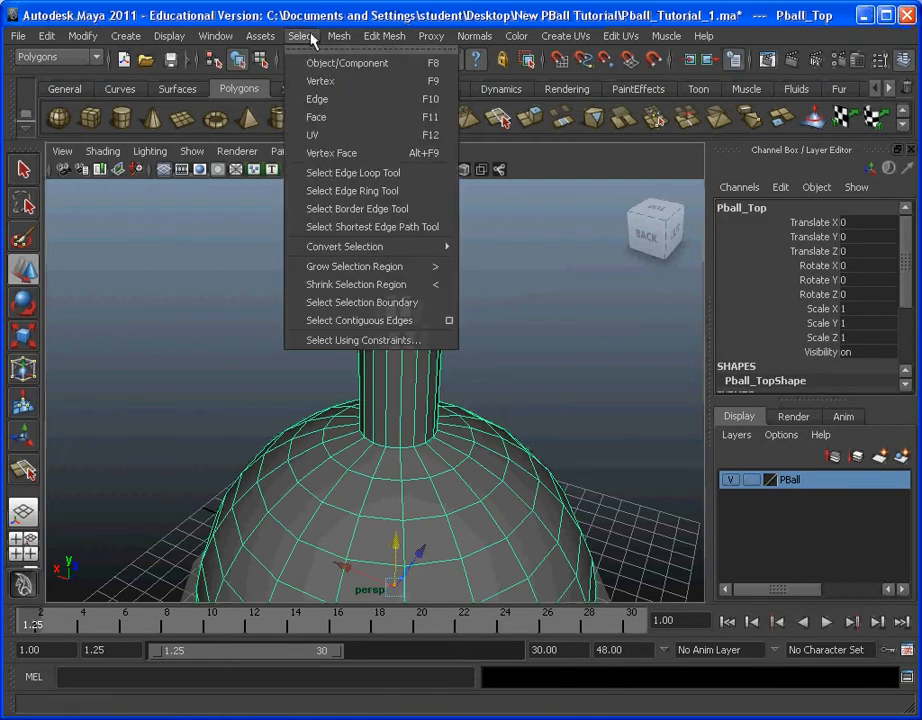
left_click(316, 101)
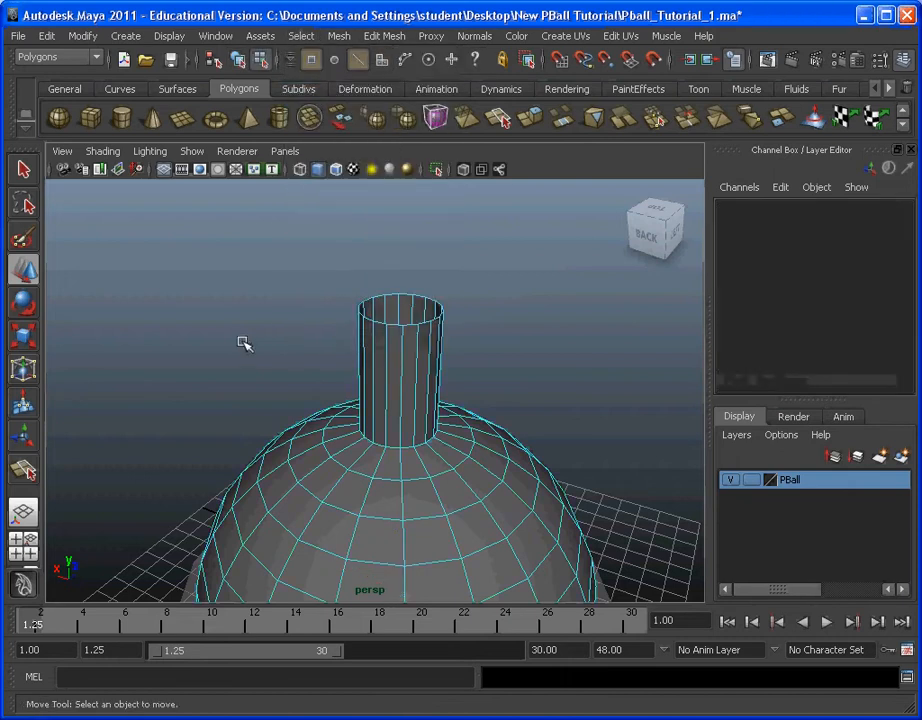
left_click_drag(241, 344, 502, 420, "alt")
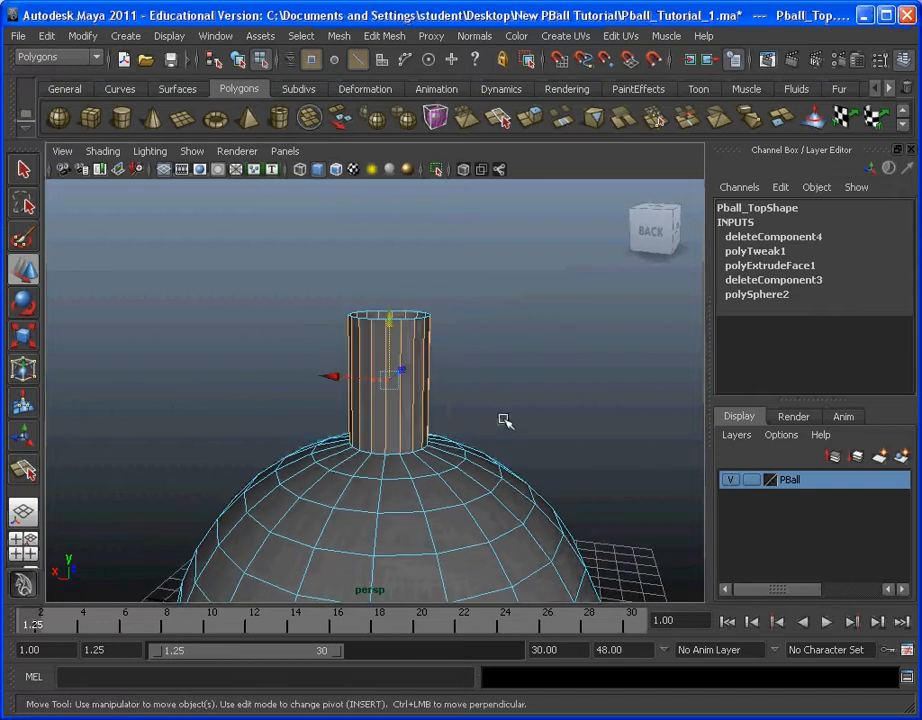
left_click(477, 36)
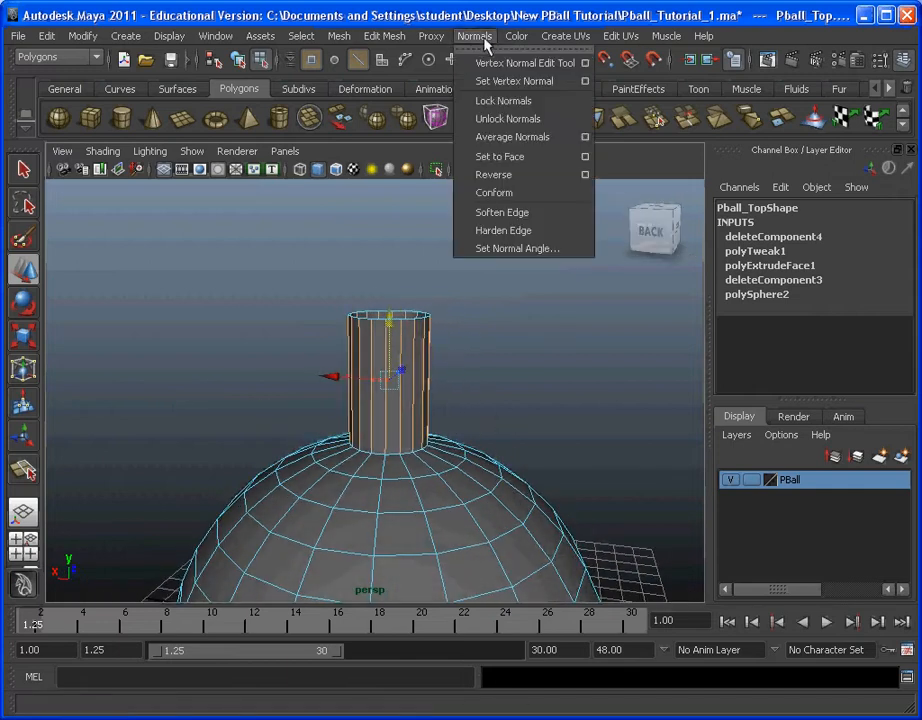
left_click(577, 219)
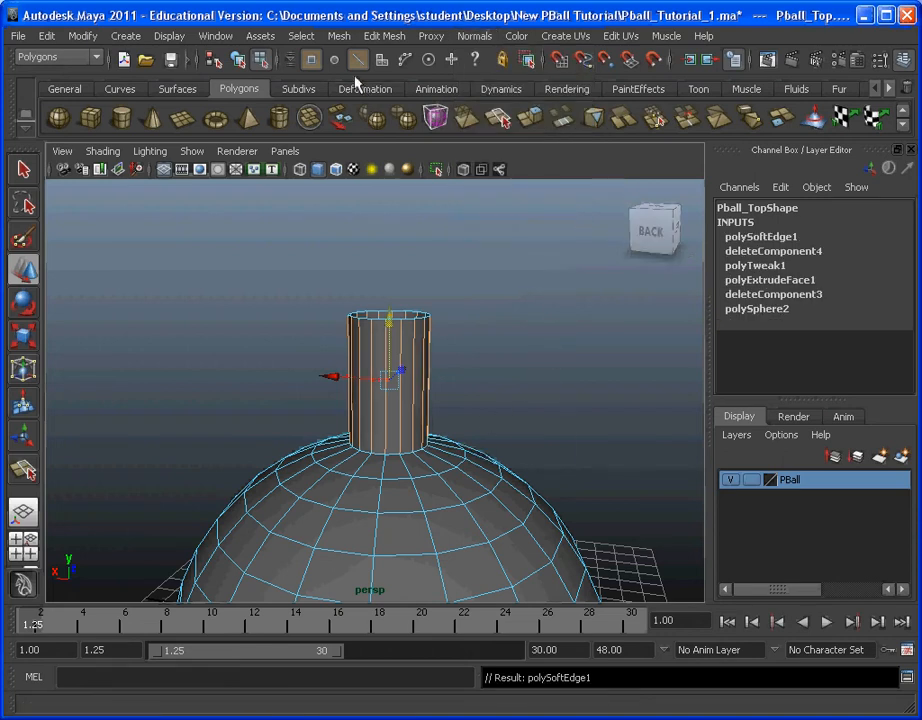
left_click(308, 36)
left_click(318, 62)
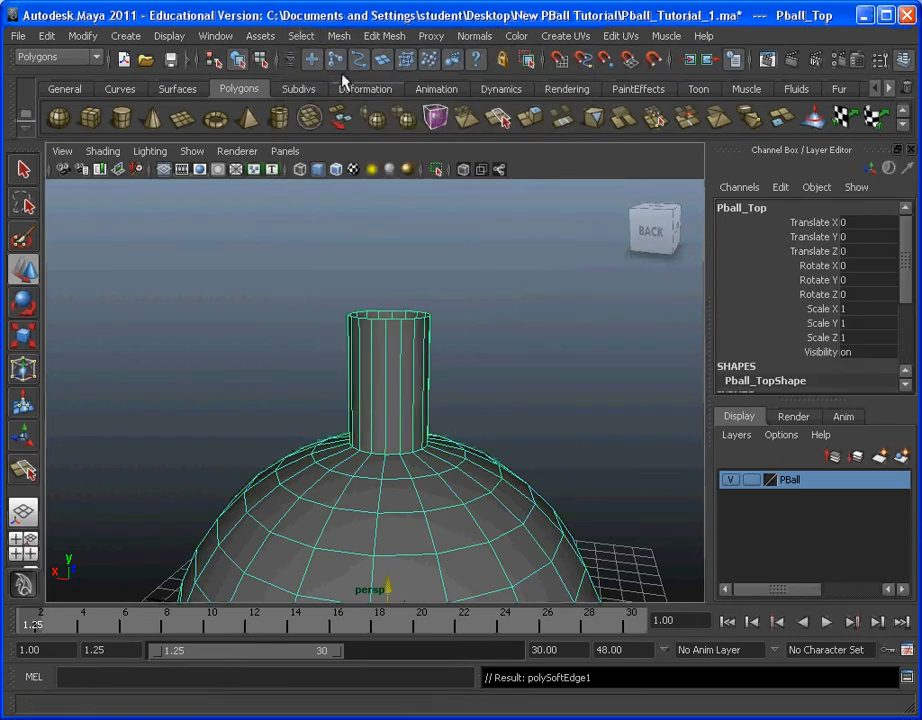
Step: Deselect Pball_Top and examine the shading of its neck and dome from several sides
left_click(537, 381)
left_click(428, 471)
left_click(490, 372)
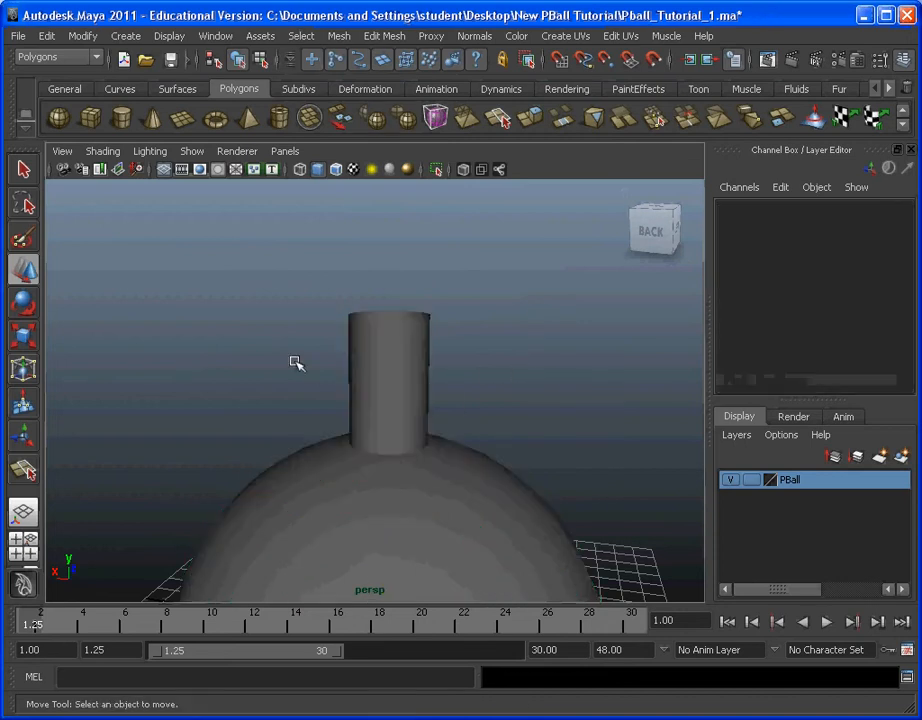
left_click_drag(296, 362, 533, 348, "alt")
left_click_drag(216, 377, 181, 379, "alt")
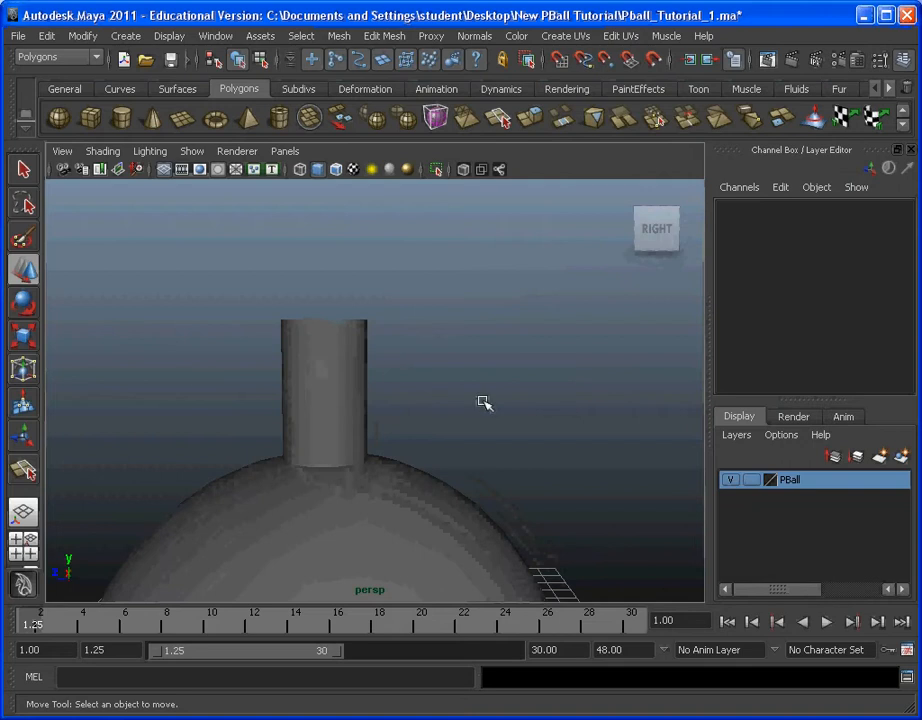
right_click_drag(483, 402, 458, 341, "alt")
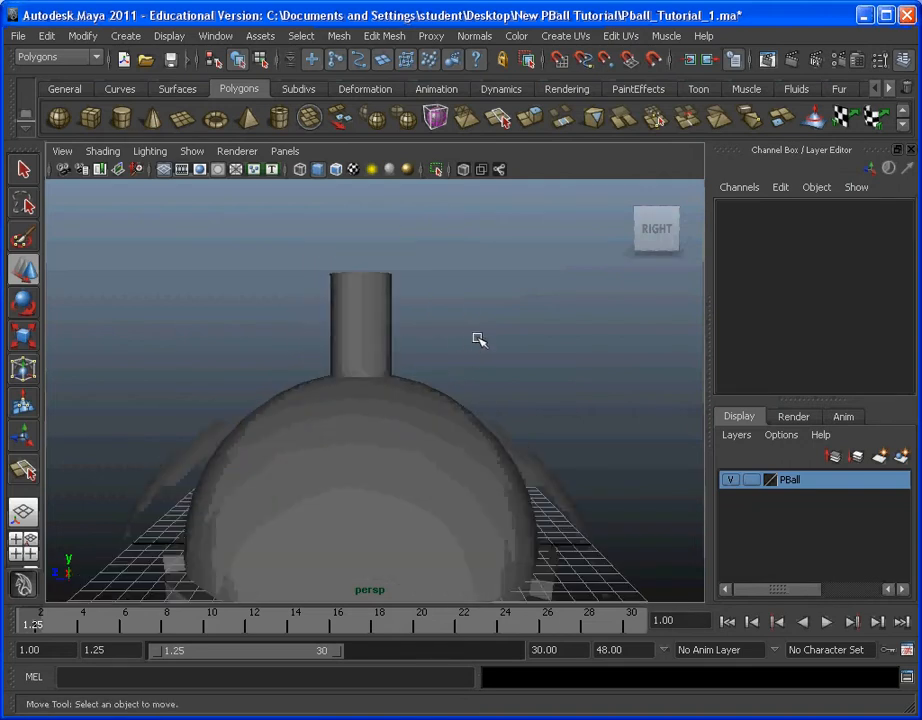
left_click_drag(469, 372, 395, 405, "alt")
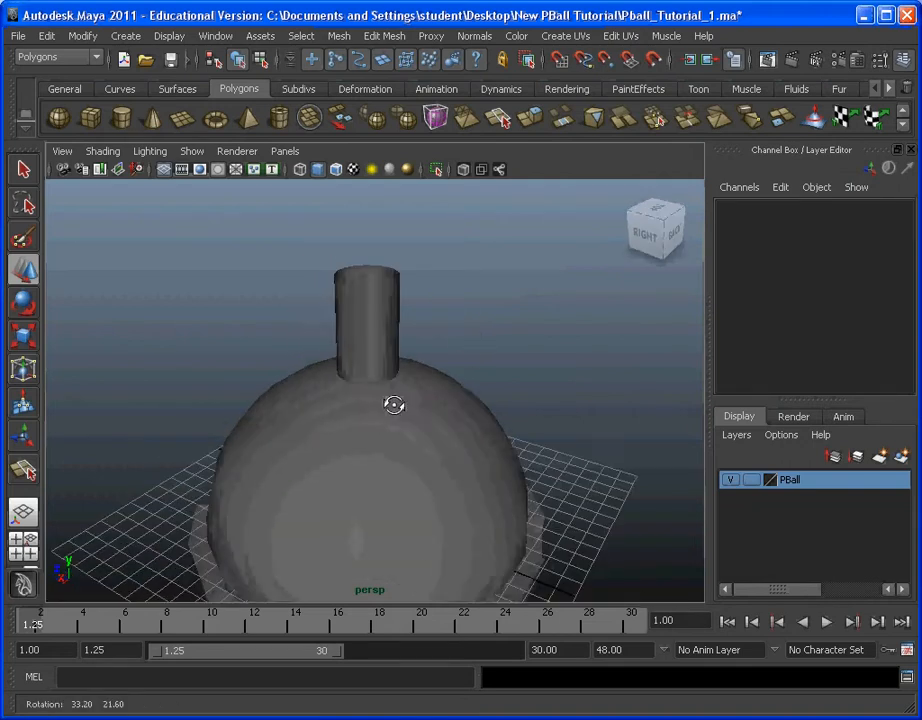
middle_click_drag(395, 405, 395, 388, "alt")
left_click_drag(395, 388, 507, 373, "alt")
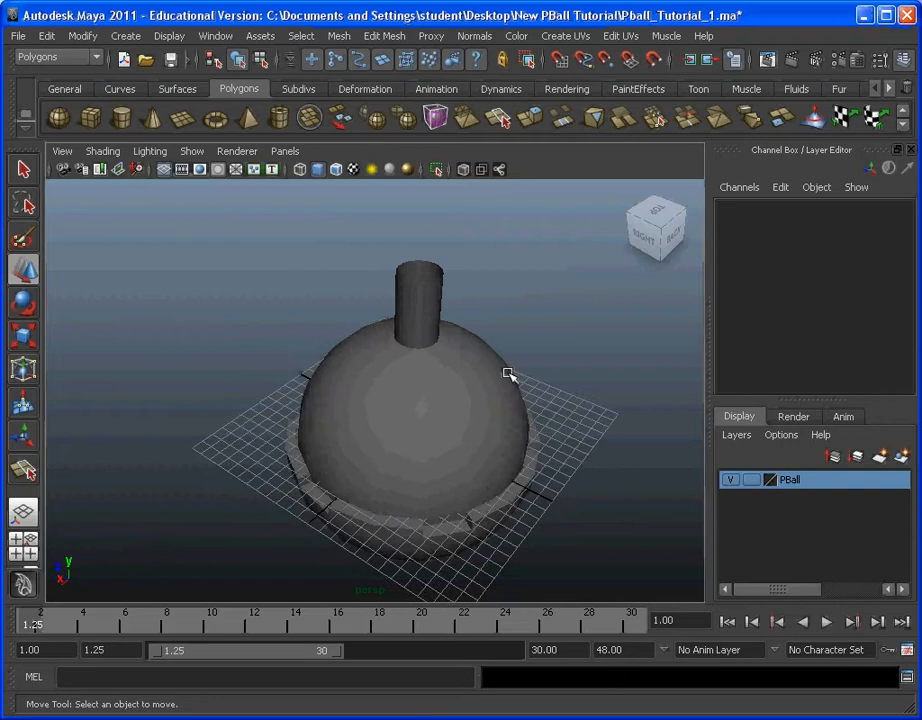
Step: Set the PBall layer's display type to Reference
left_click(752, 481)
left_click(755, 482)
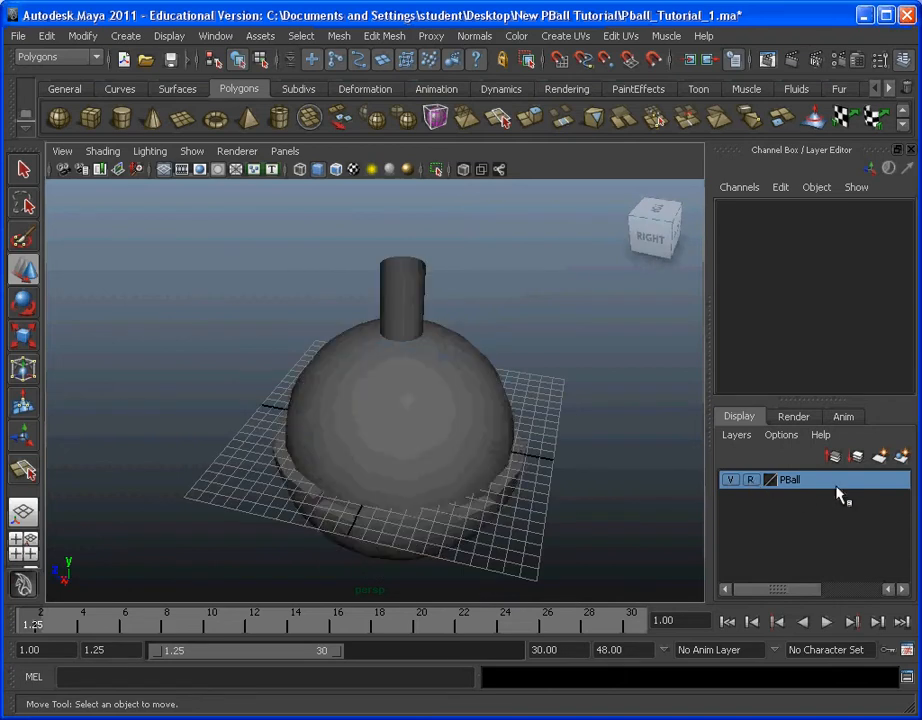
middle_click_drag(511, 423, 494, 455, "alt")
left_click_drag(494, 455, 484, 432, "alt")
mouse_move(484, 432)
middle_mouse_down("alt")
mouse_move(479, 391)
mouse_move(487, 411)
middle_mouse_up("alt")
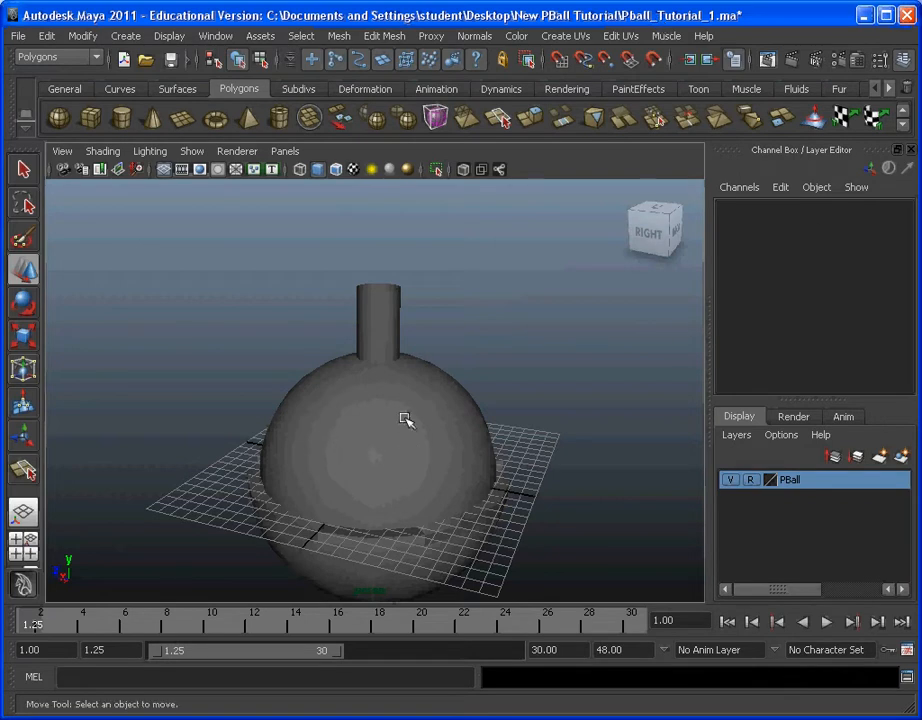
middle_click_drag(405, 420, 399, 373, "alt")
left_click_drag(399, 373, 335, 399, "alt")
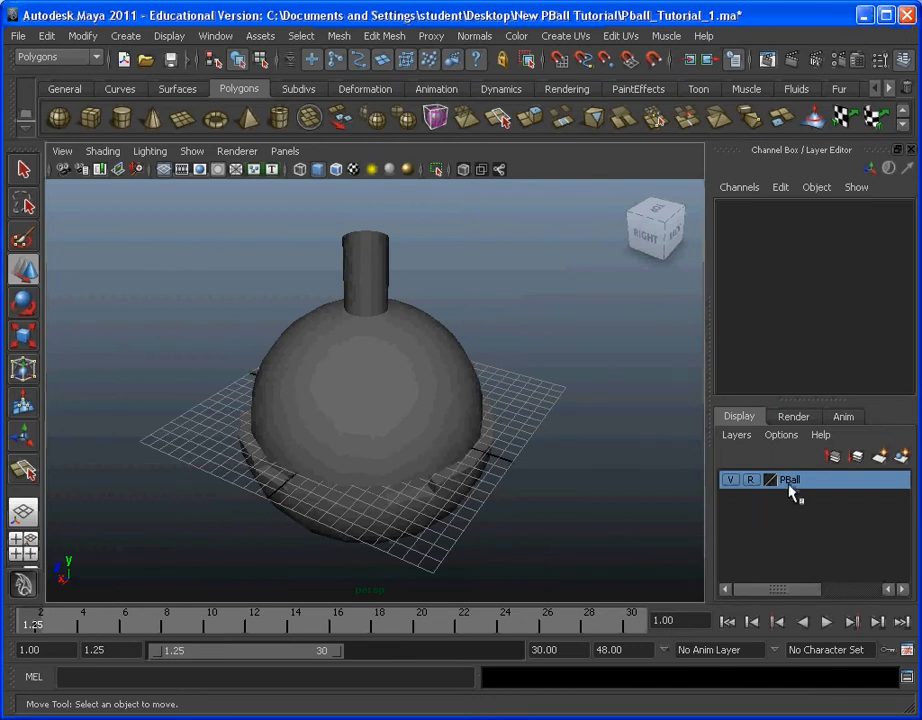
Step: Toggle the PBall layer's visibility and leave the layer hidden
left_click(731, 481)
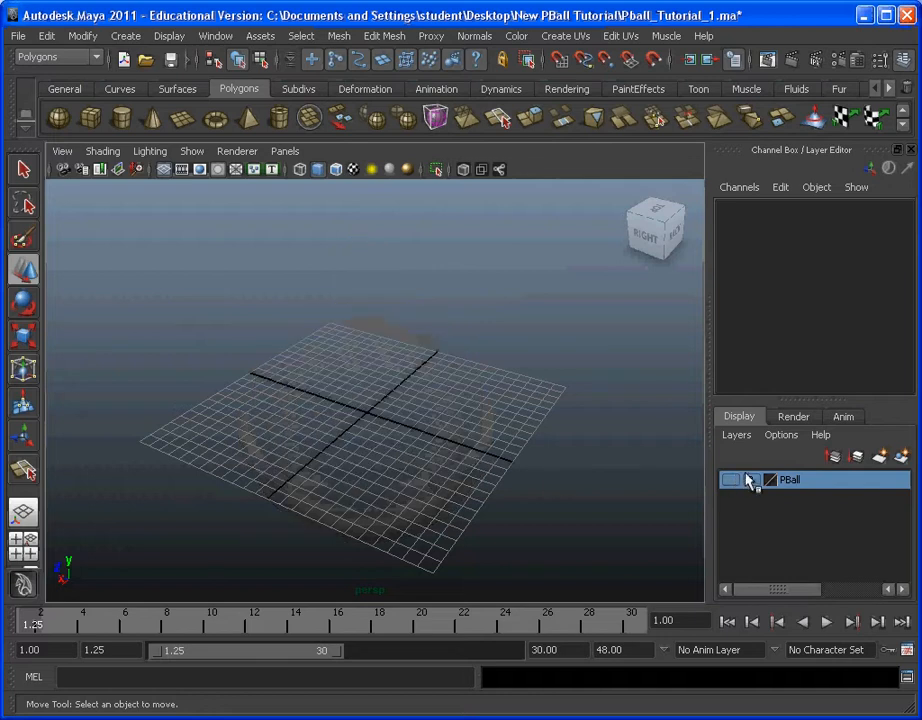
left_click(734, 484)
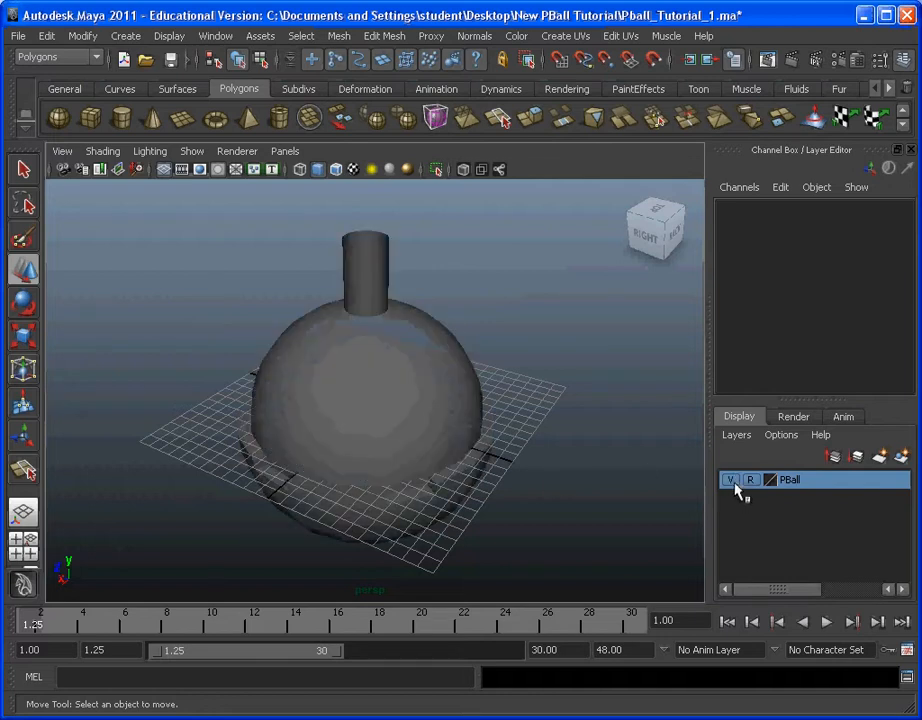
left_click(734, 484)
left_click(734, 484)
left_click(734, 484)
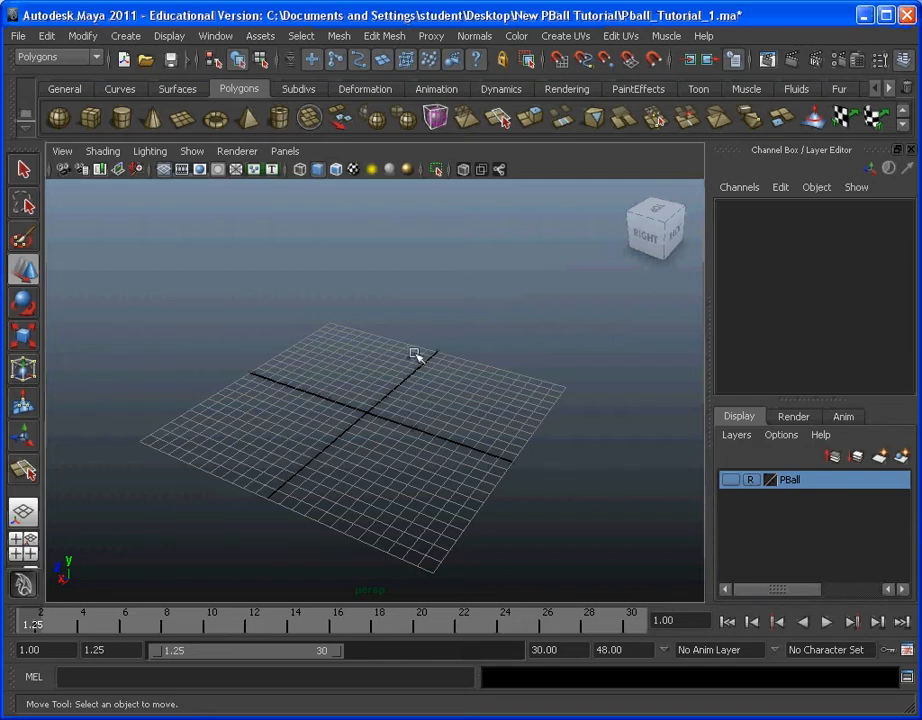
Step: Create a polygon cylinder at the grid's origin and frame it in the perspective view
left_click(133, 35)
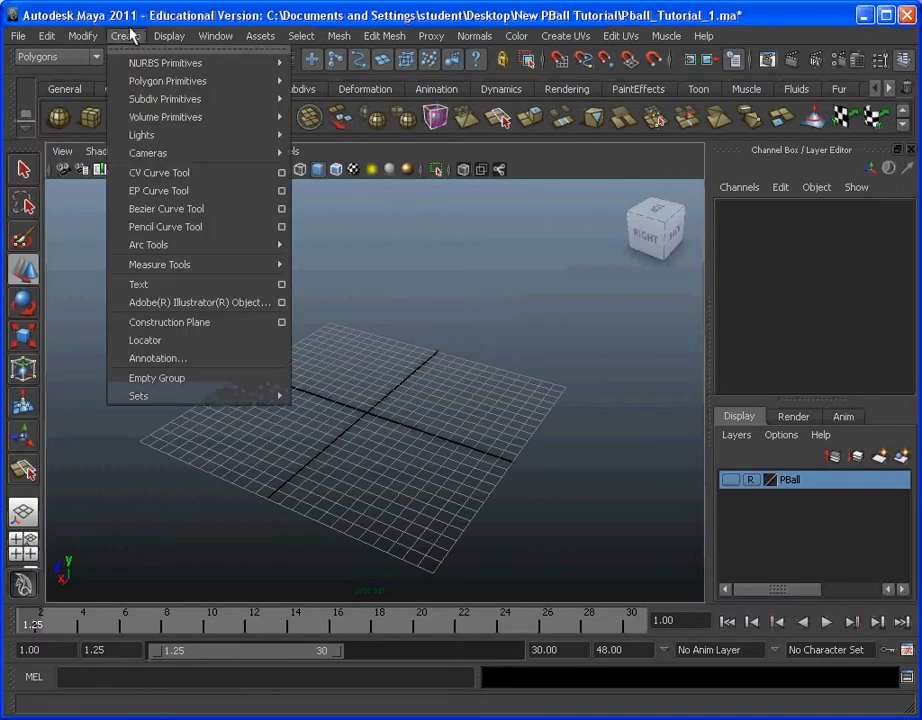
mouse_move(143, 87)
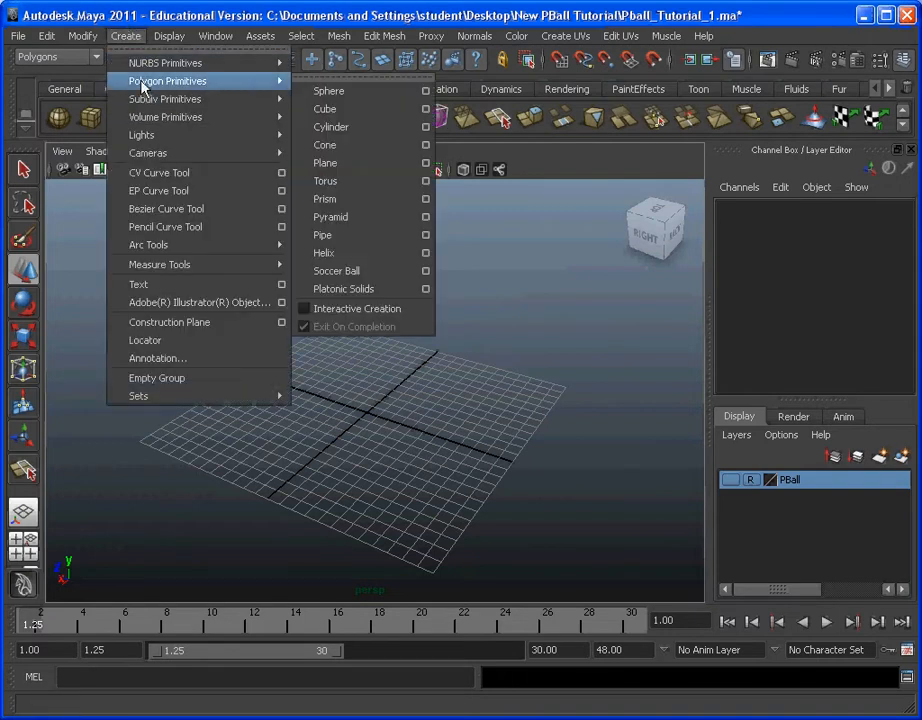
left_click(377, 129)
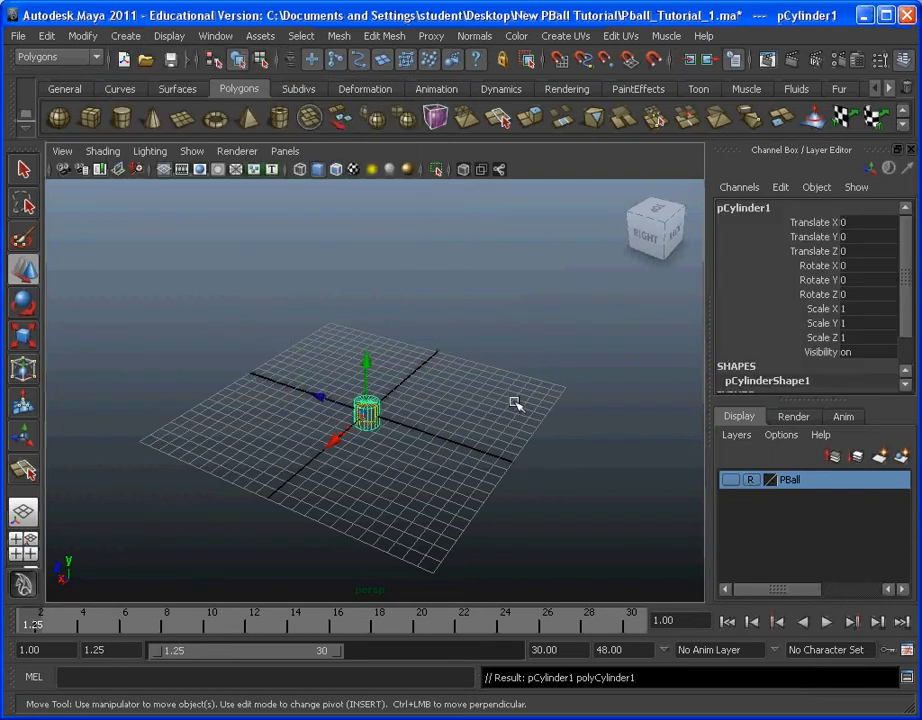
key("f")
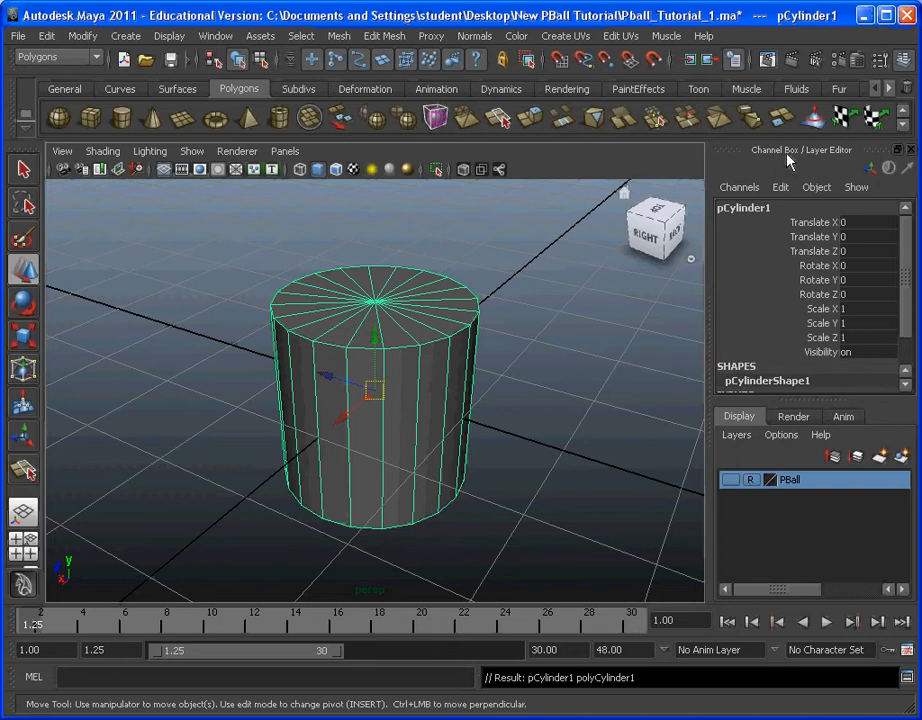
Step: Set the cylinder's radius to 2, height to 10 and axis subdivisions to 10
left_click(907, 62)
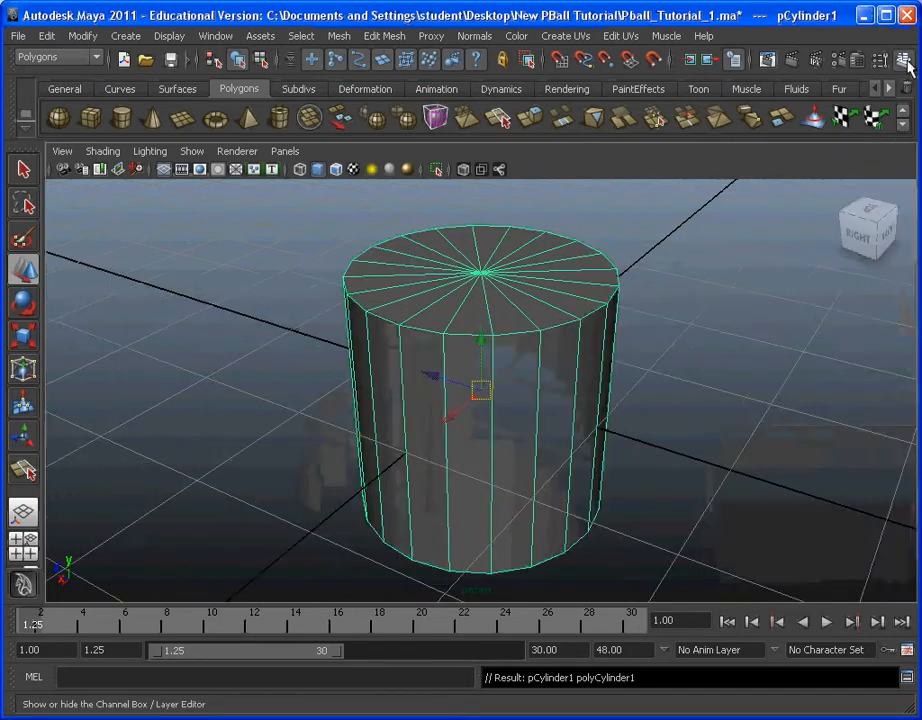
left_click(907, 62)
scroll(869, 346, "down", 2)
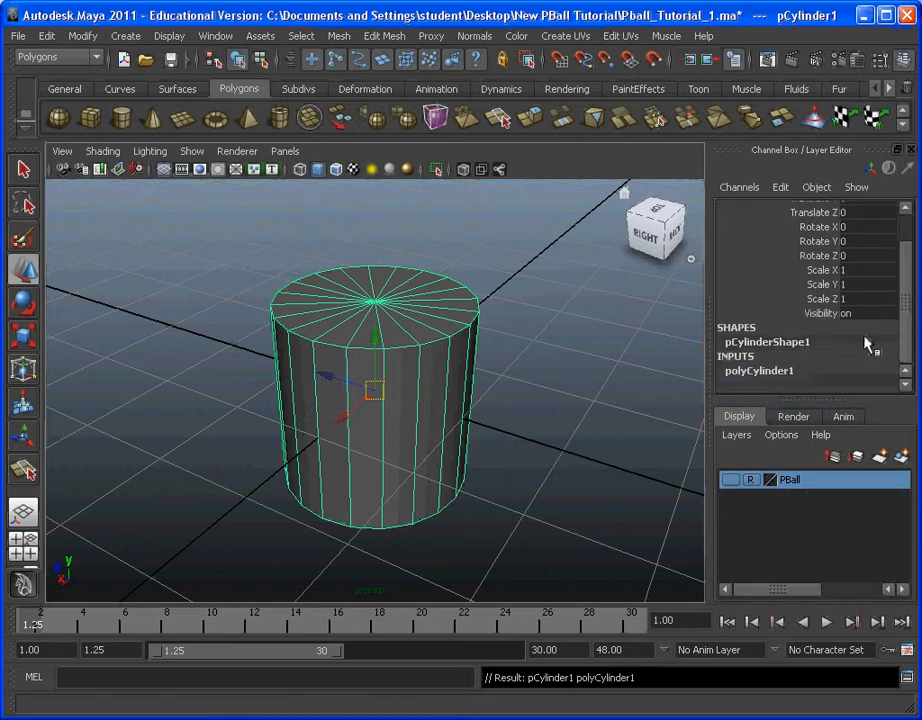
left_click(783, 376)
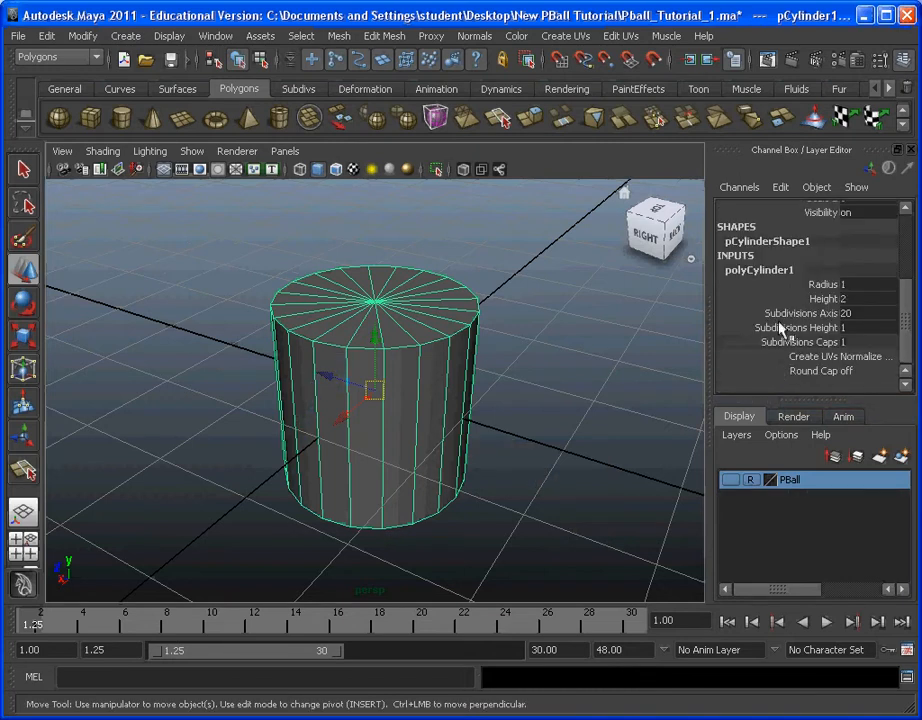
left_click(870, 284)
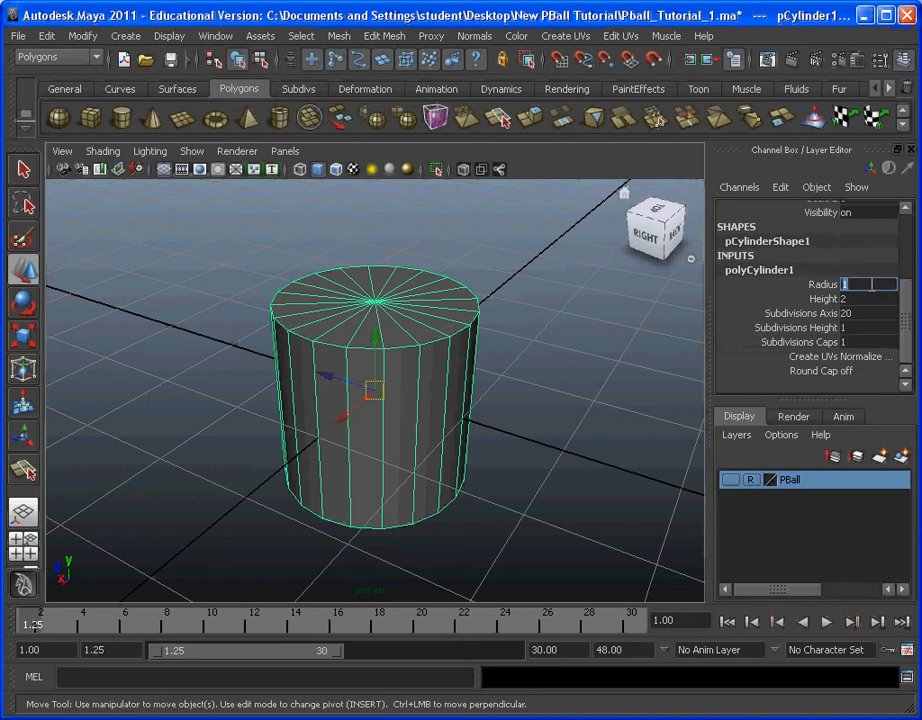
type("2")
key("Tab")
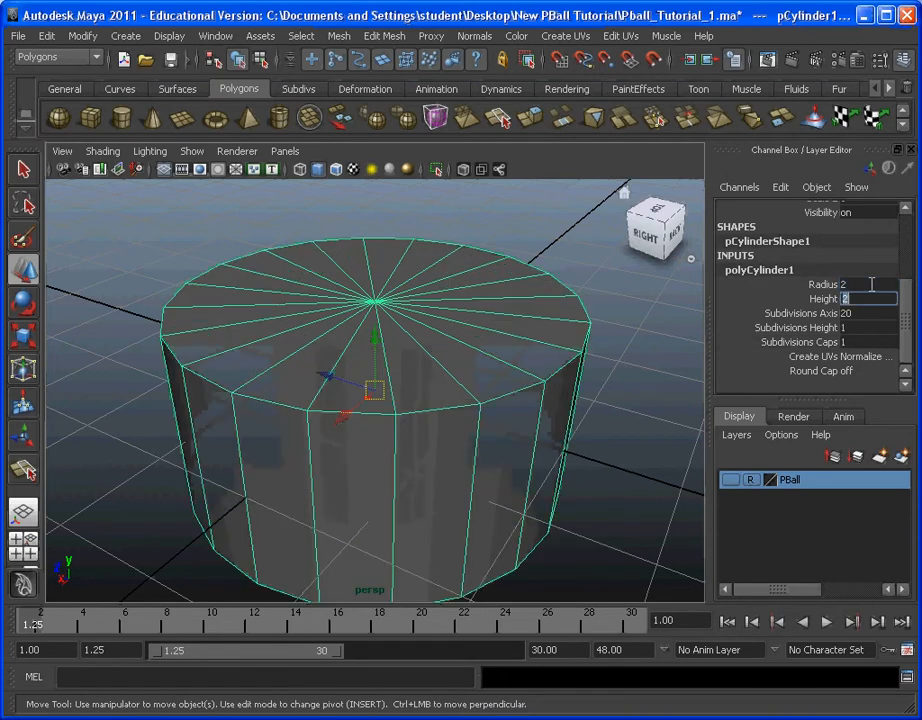
type("10")
key("Tab")
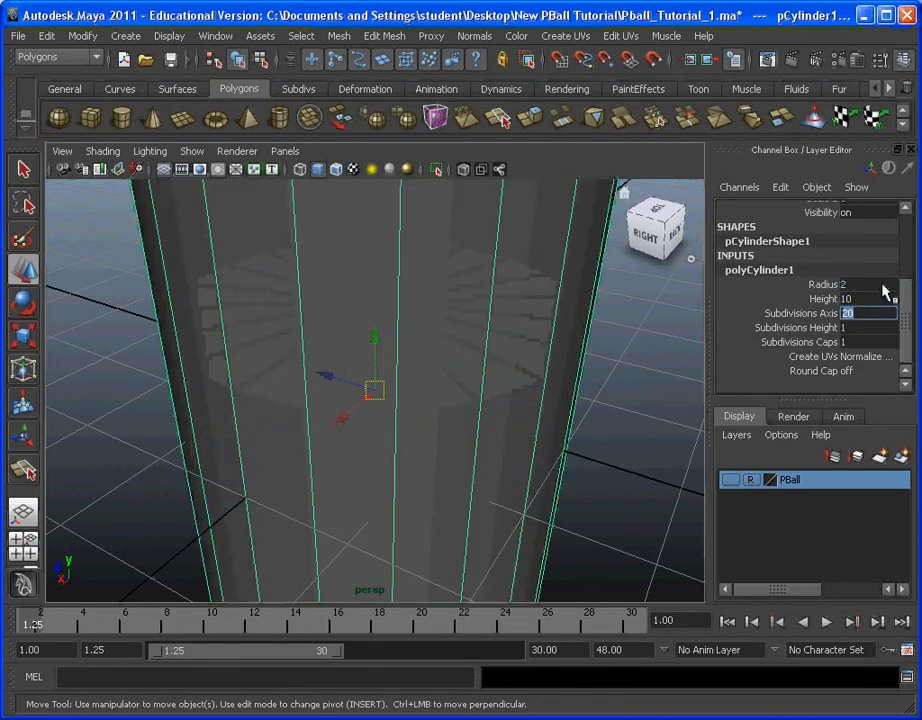
scroll(565, 370, "down", 5)
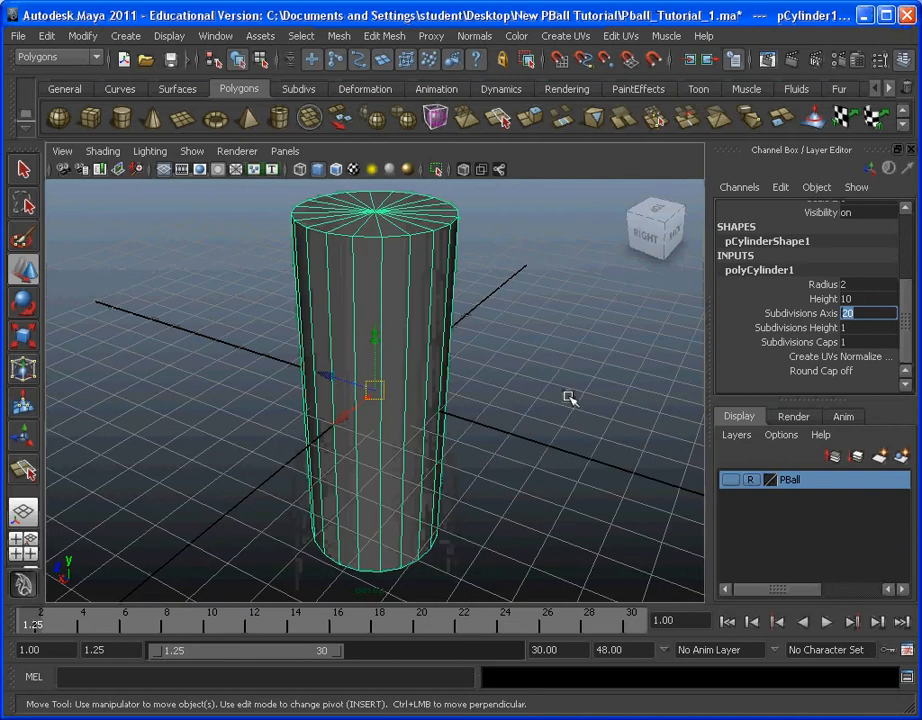
type("10")
key("Tab")
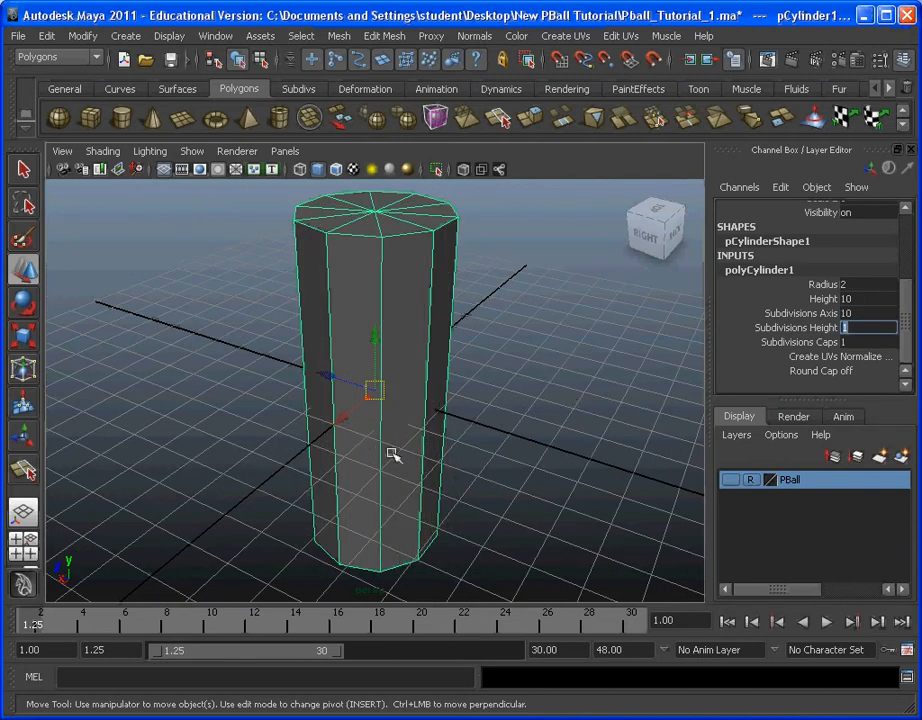
Step: Examine the ten-sided cylinder's sides and base from different angles, keeping it selected
left_click_drag(391, 510, 340, 453, "alt")
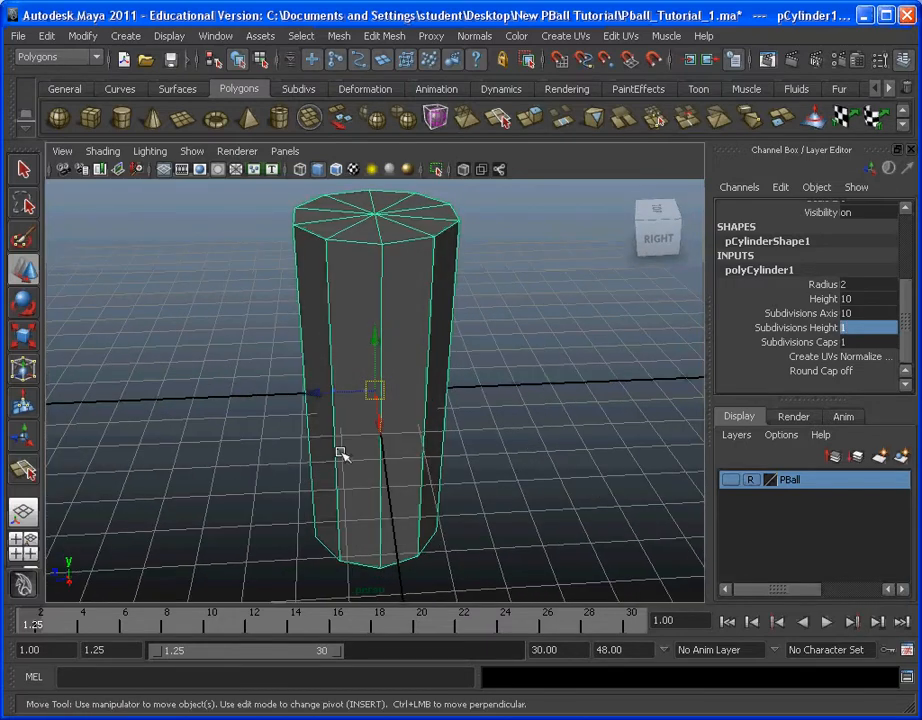
left_click(529, 447)
left_click(436, 414)
left_click_drag(470, 459, 440, 467, "alt")
middle_click_drag(440, 467, 421, 418, "alt")
left_click_drag(436, 403, 434, 370, "alt")
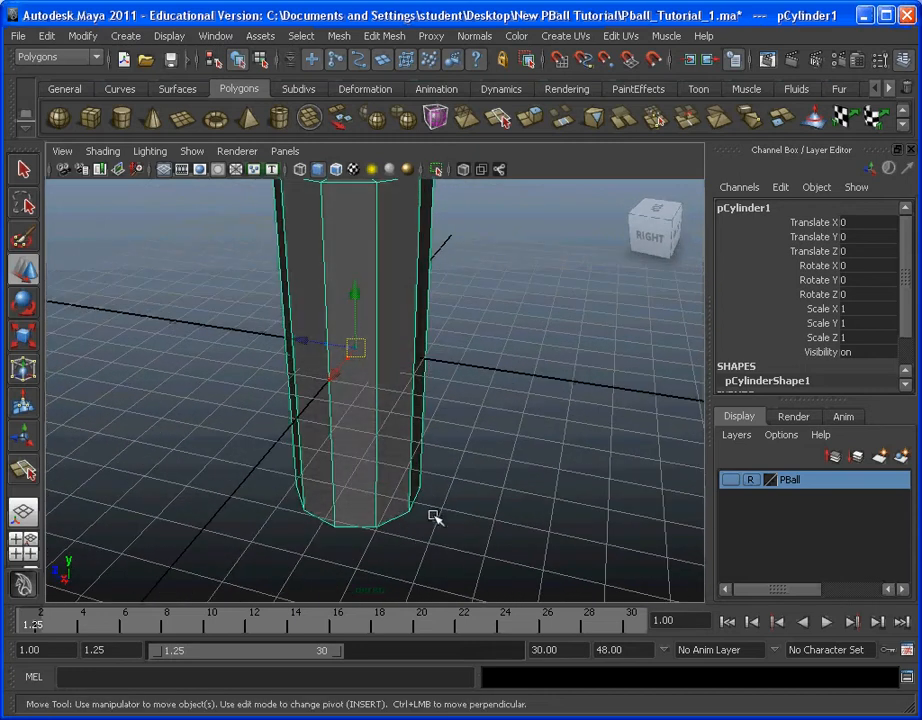
right_click_drag(412, 424, 445, 493, "alt")
middle_click_drag(445, 493, 410, 486, "alt")
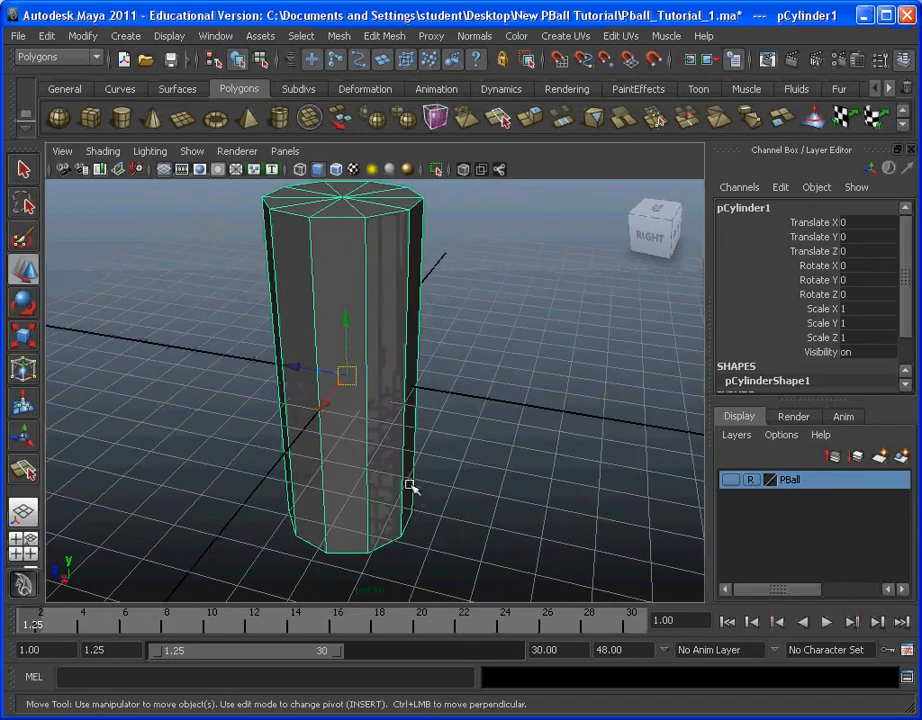
left_click_drag(410, 486, 492, 466, "alt")
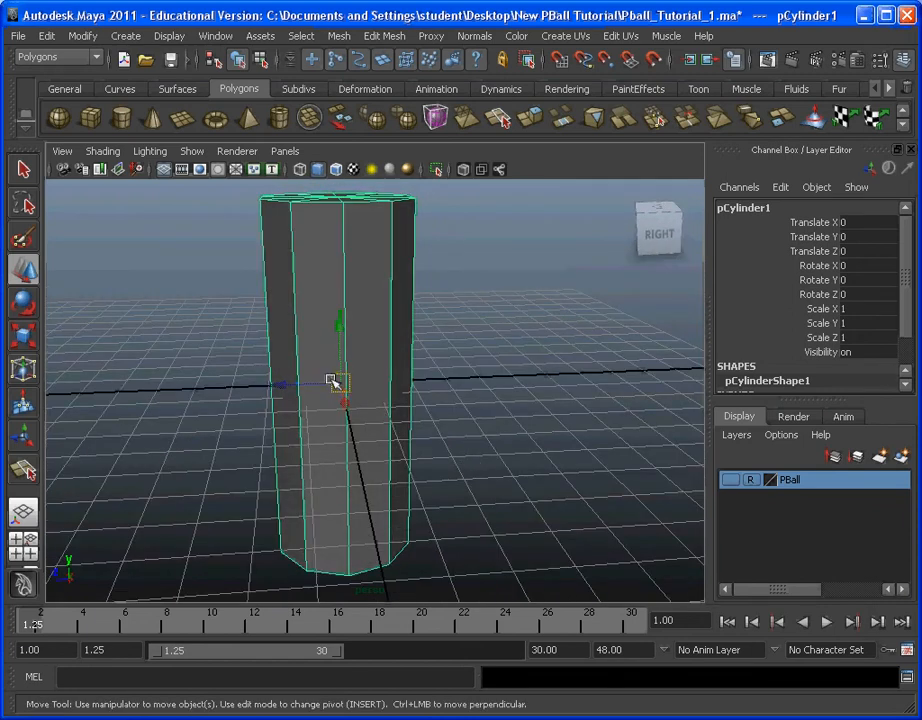
left_click_drag(332, 381, 393, 451, "alt")
mouse_move(375, 521)
left_mouse_down("alt")
mouse_move(391, 493)
mouse_move(378, 509)
left_mouse_up("alt")
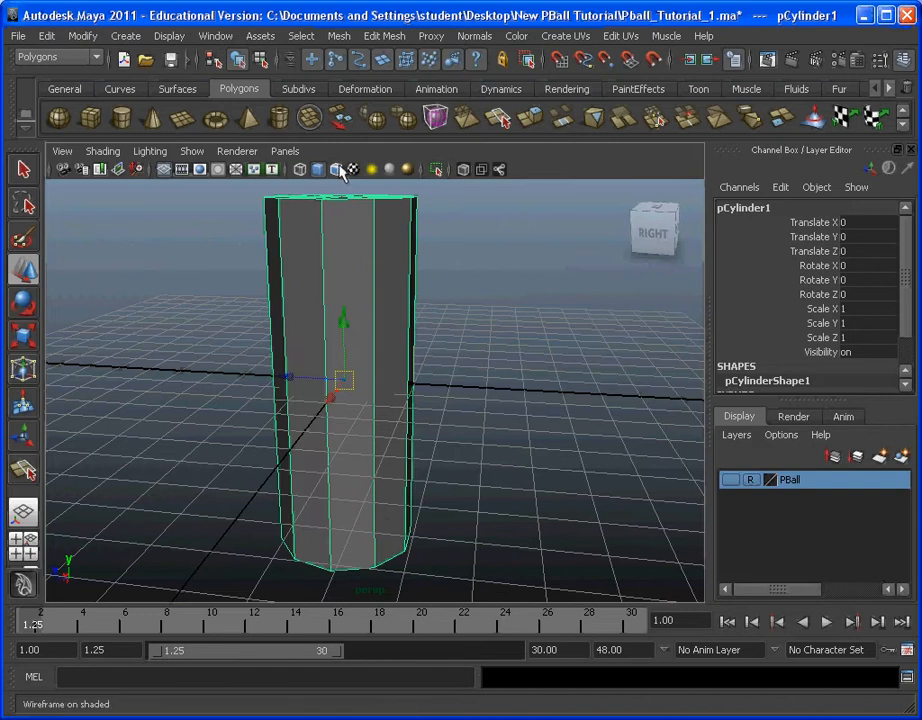
Step: Select the vertices around the cylinder's bottom end in vertex mode and raise them roughly to the grid plane
left_click(301, 36)
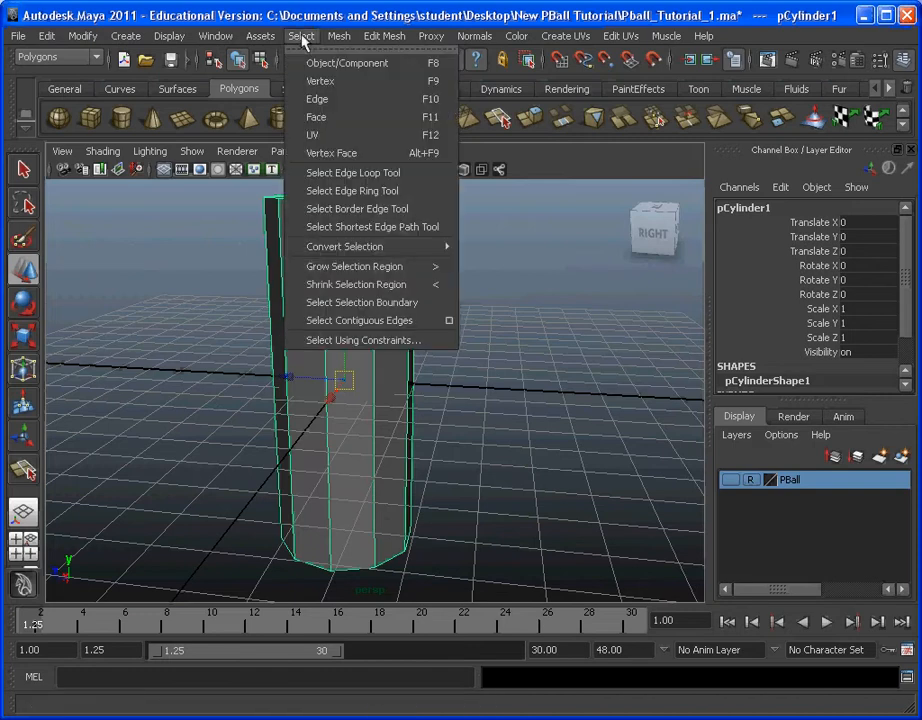
left_click(339, 90)
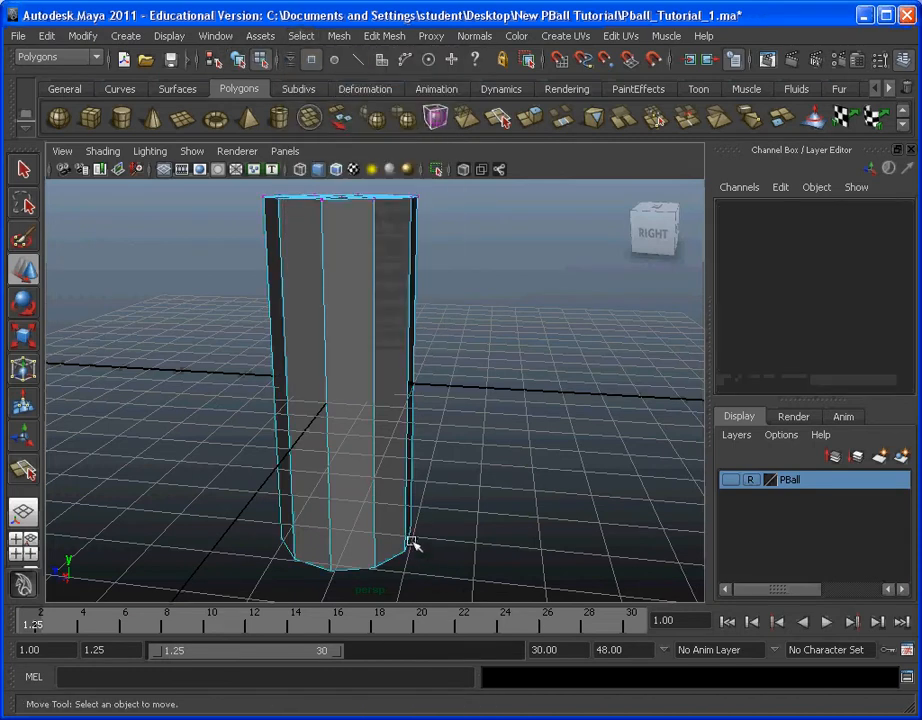
middle_click_drag(418, 545, 413, 373, "alt")
left_click_drag(413, 373, 548, 355, "alt")
left_click_drag(529, 455, 128, 346)
left_click_drag(390, 345, 432, 374, "alt")
right_click_drag(432, 374, 465, 402, "alt")
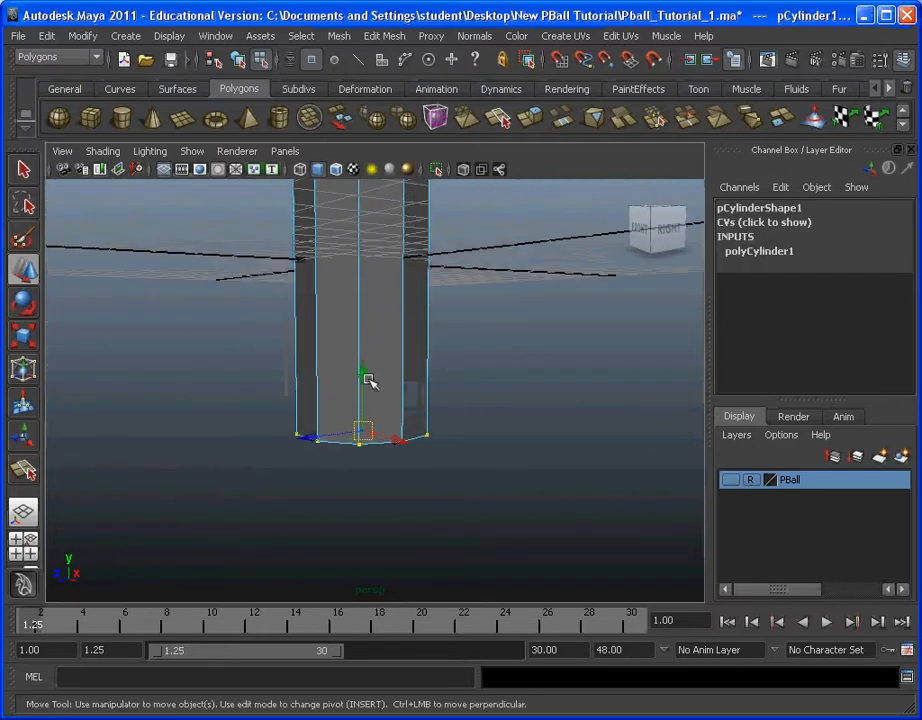
left_click_drag(368, 380, 259, 416)
middle_click_drag(259, 416, 305, 441, "alt")
scroll(415, 405, "up", 5)
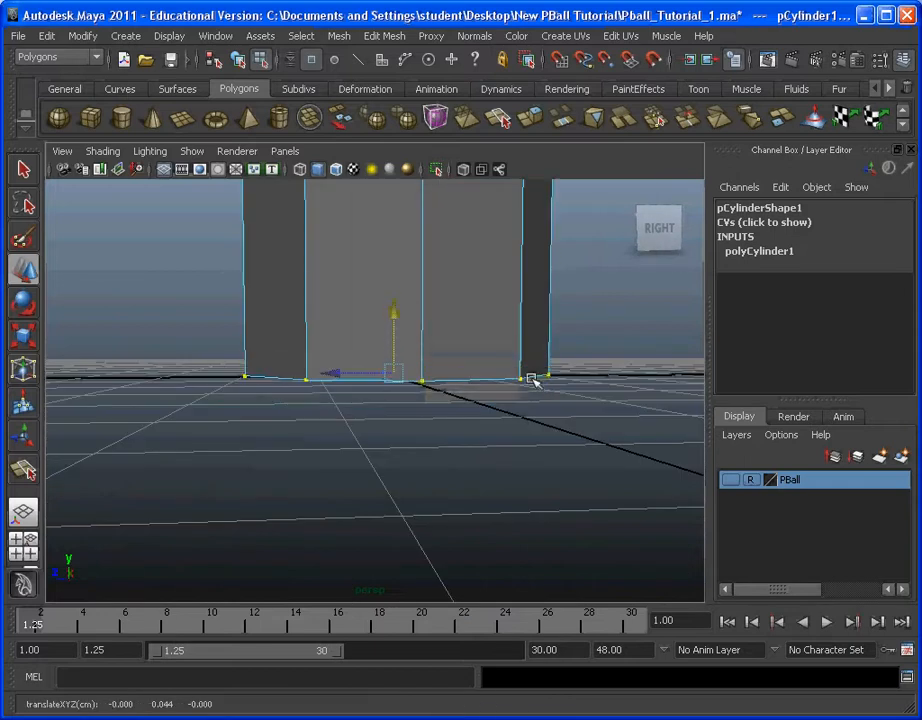
left_click_drag(531, 379, 527, 418, "alt")
scroll(527, 418, "down", 6)
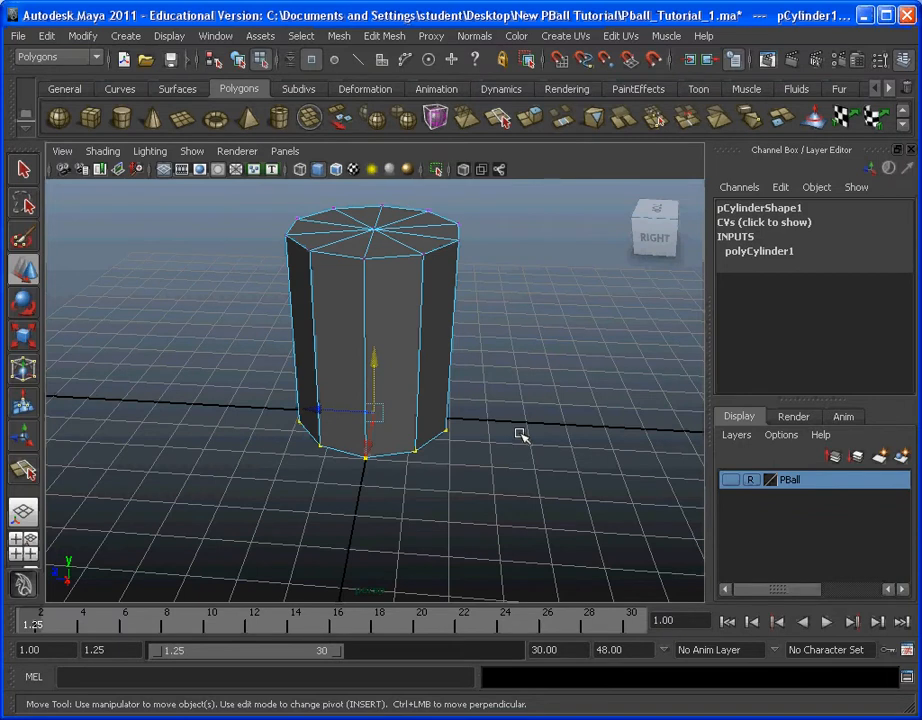
Step: Move the selected bottom vertices vertically with grid snapping so the cylinder's base sits exactly on the grid plane
key("x")
key("x")
key("x")
key("x")
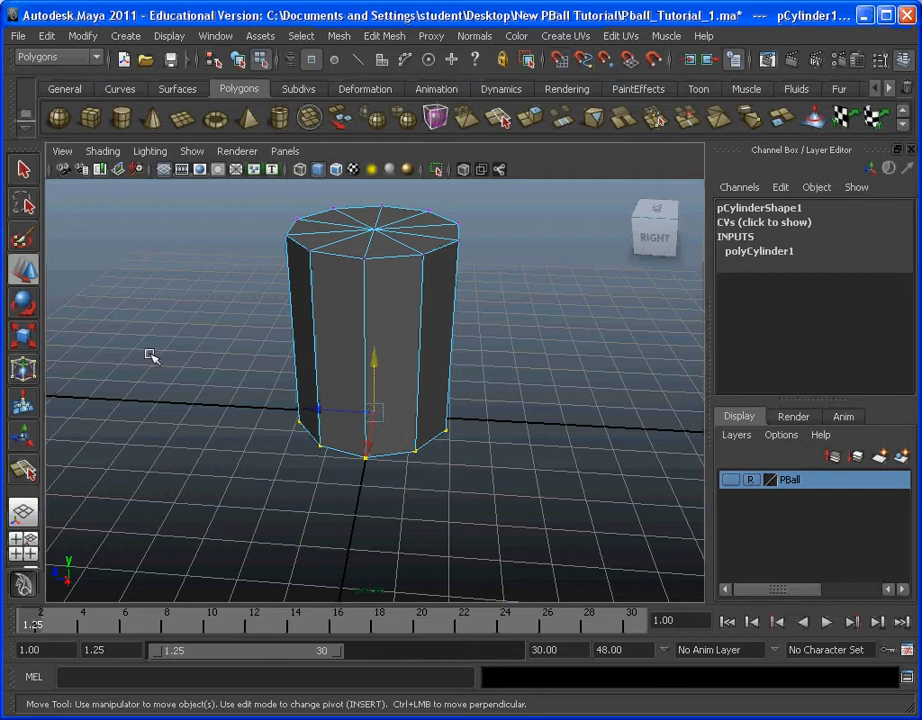
left_click(26, 275)
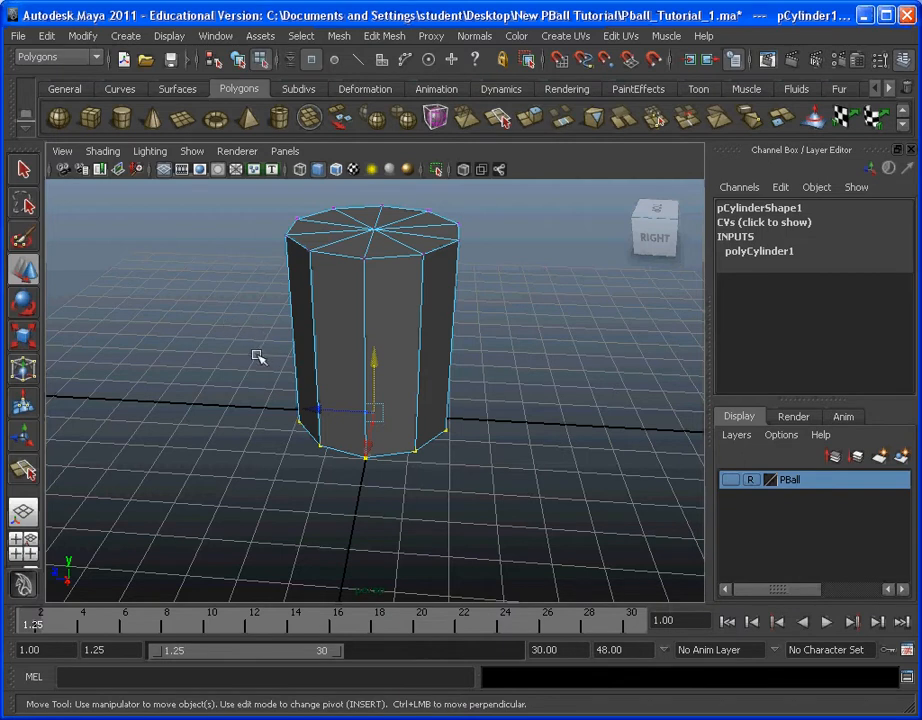
left_click_drag(256, 356, 425, 387, "alt")
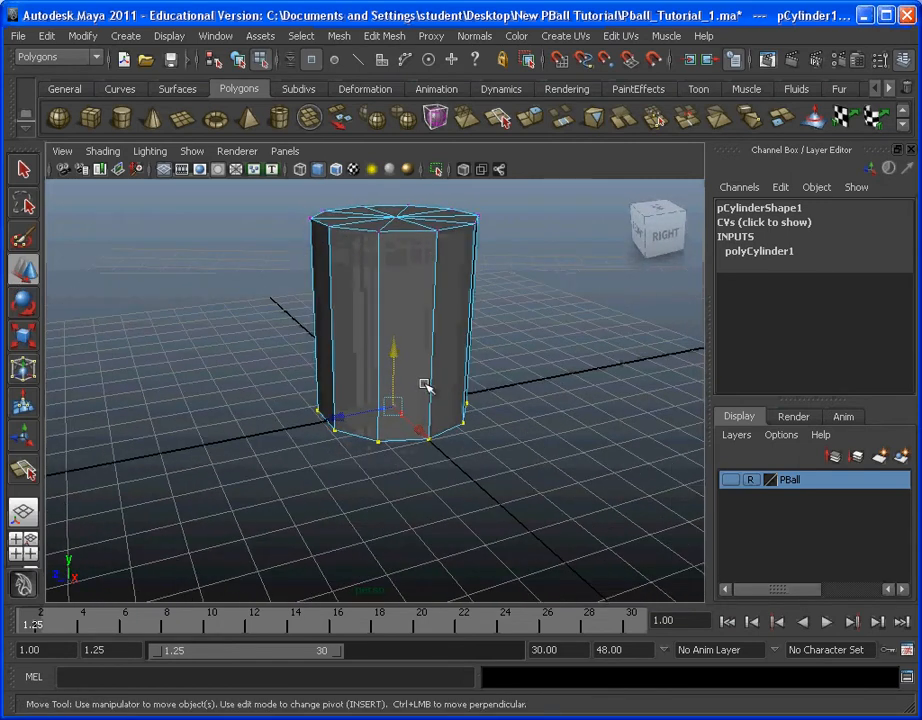
key("x")
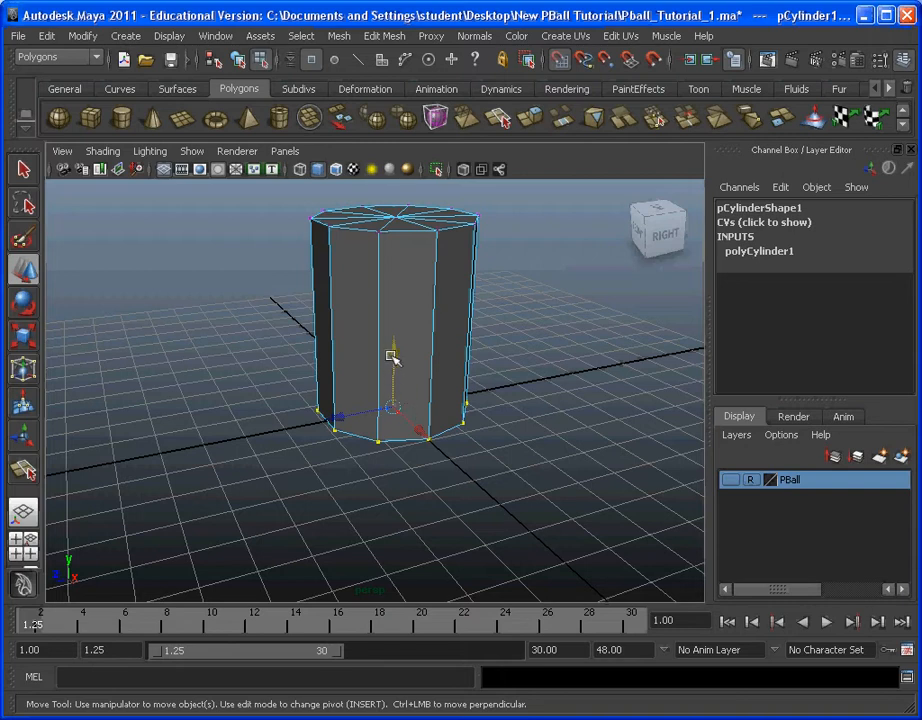
left_click_drag(391, 360, 397, 413)
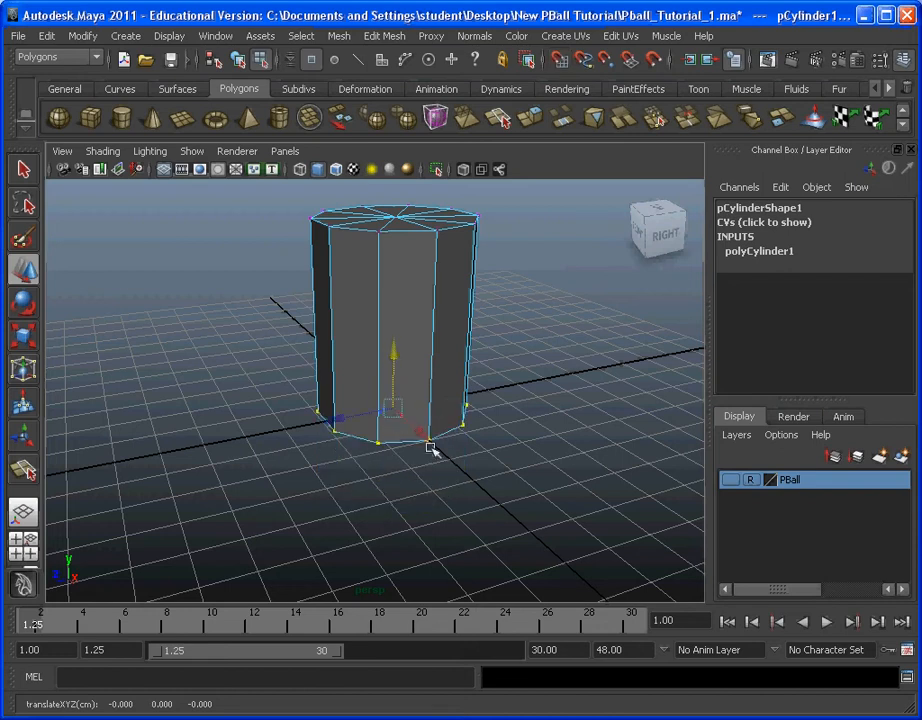
left_click_drag(448, 464, 350, 418, "alt")
scroll(376, 433, "up", 5)
scroll(350, 418, "down", 3)
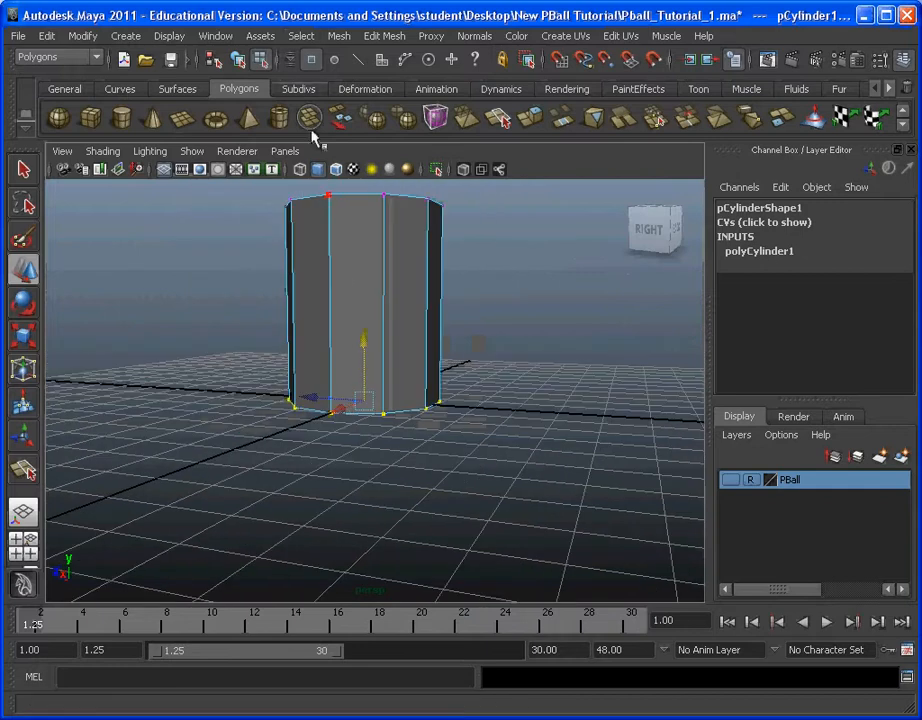
Step: Return to object selection mode and select the whole cylinder
left_click(301, 36)
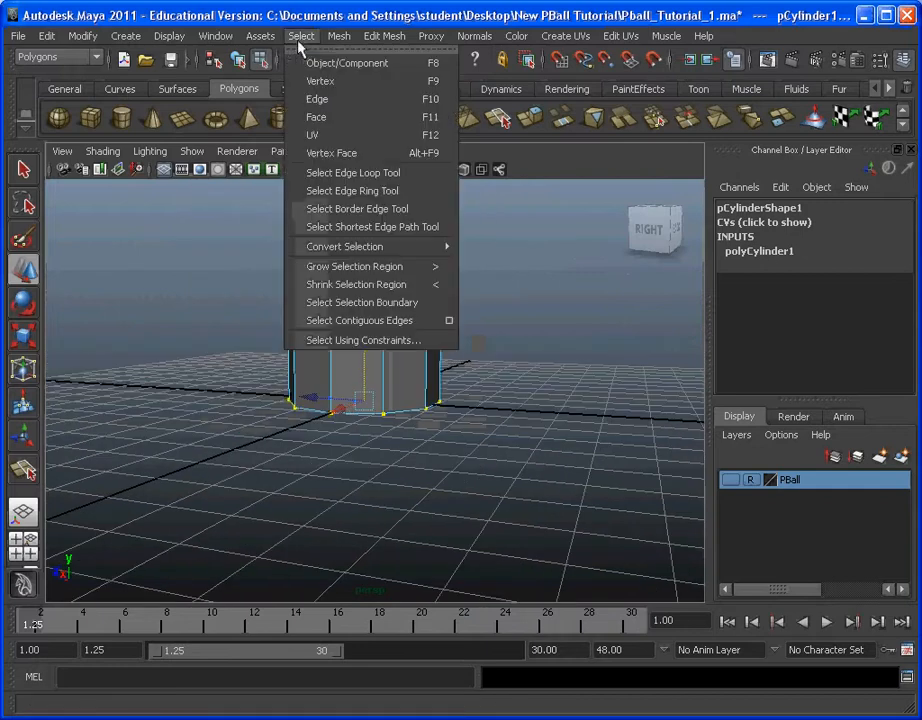
left_click(441, 63)
left_click(475, 205)
left_click(403, 341)
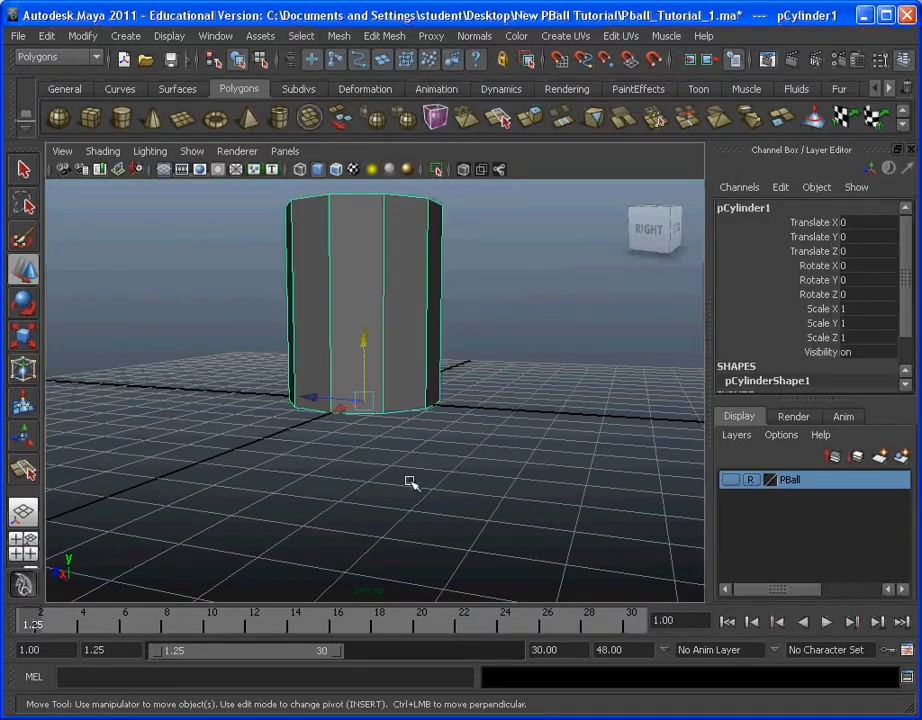
Step: Compare the Rotate, Scale and Move manipulators on the shortened cylinder to check where its pivot sits
left_click_drag(420, 418, 366, 434, "alt")
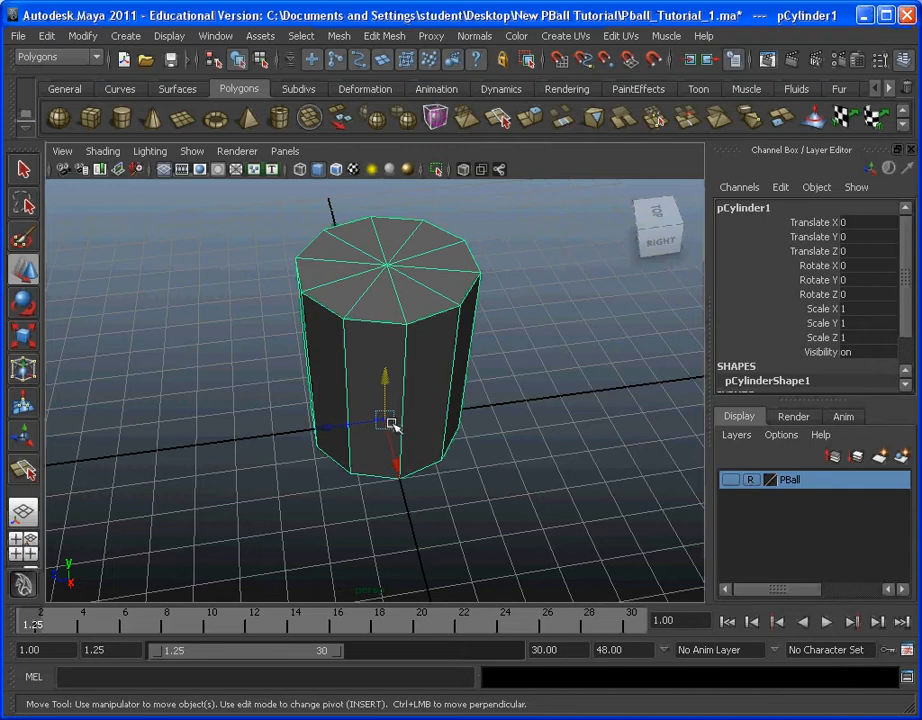
left_click(25, 303)
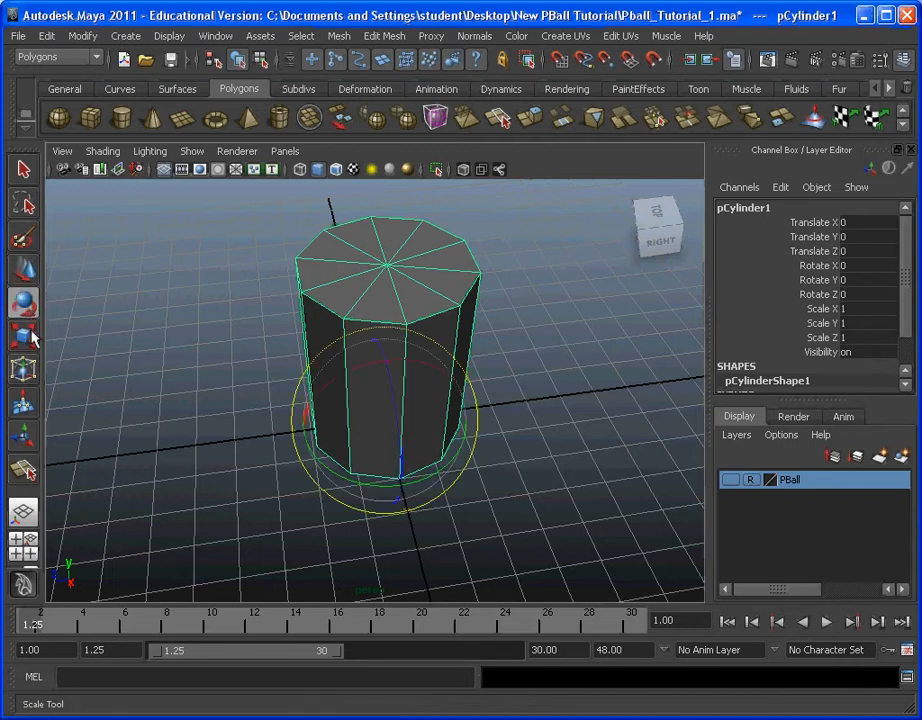
left_click(25, 336)
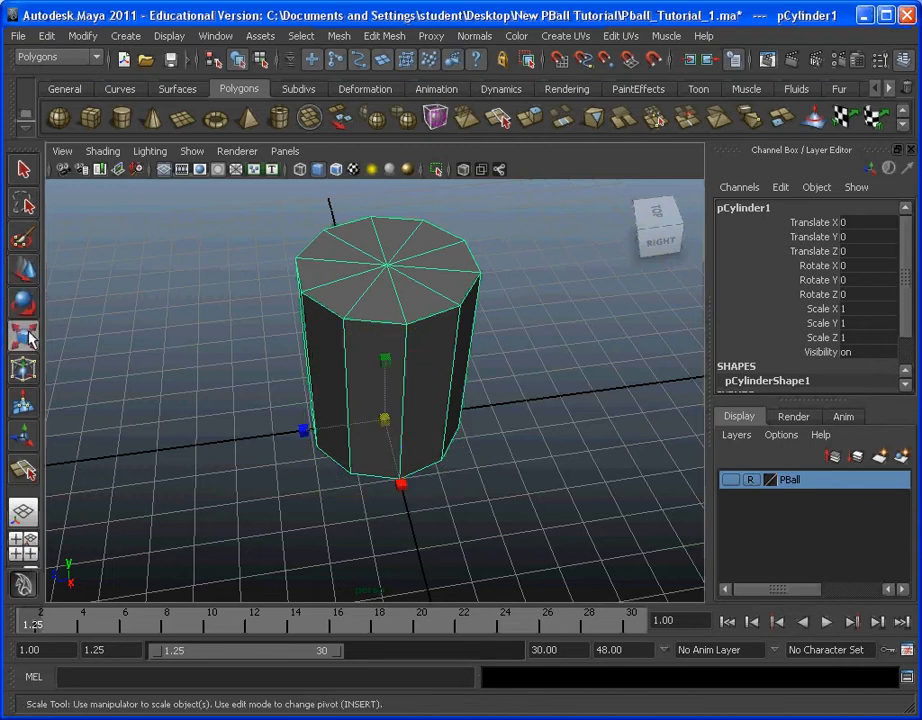
left_click(25, 272)
left_click_drag(113, 333, 238, 428, "alt")
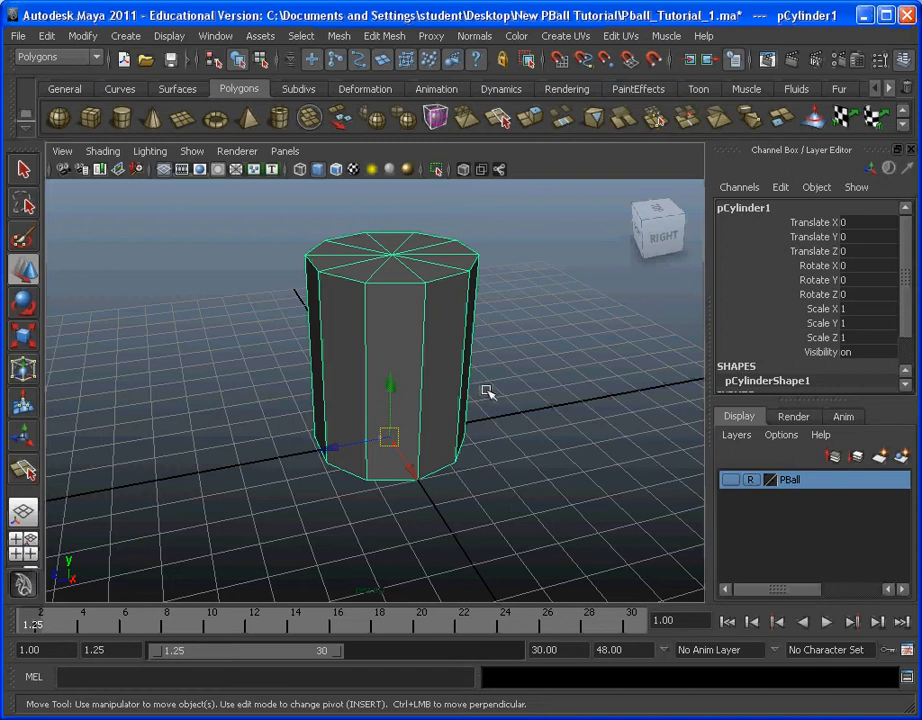
right_click_drag(485, 390, 477, 405, "alt")
left_click_drag(471, 401, 405, 393, "alt")
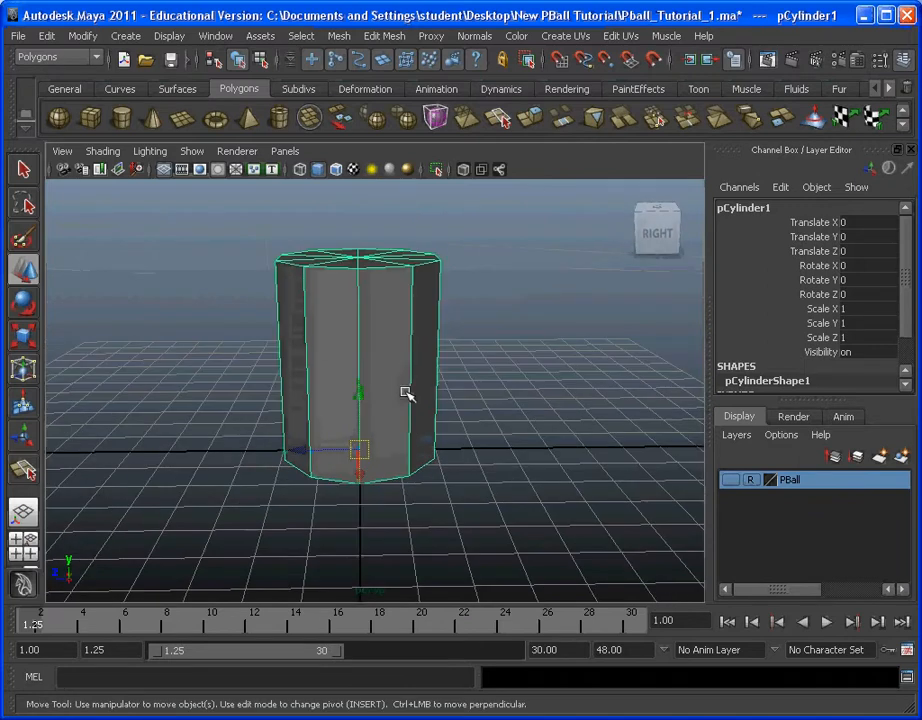
Step: Select all the faces of the cylinder's bottom cap in face mode and delete them
left_click_drag(488, 436, 362, 404, "alt")
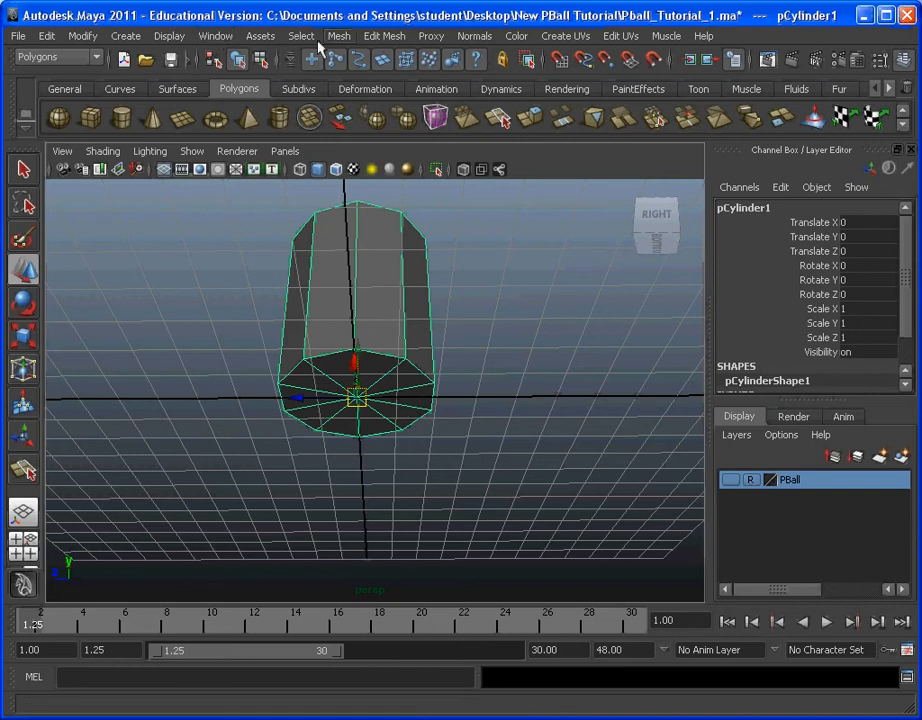
left_click(261, 35)
mouse_move(290, 40)
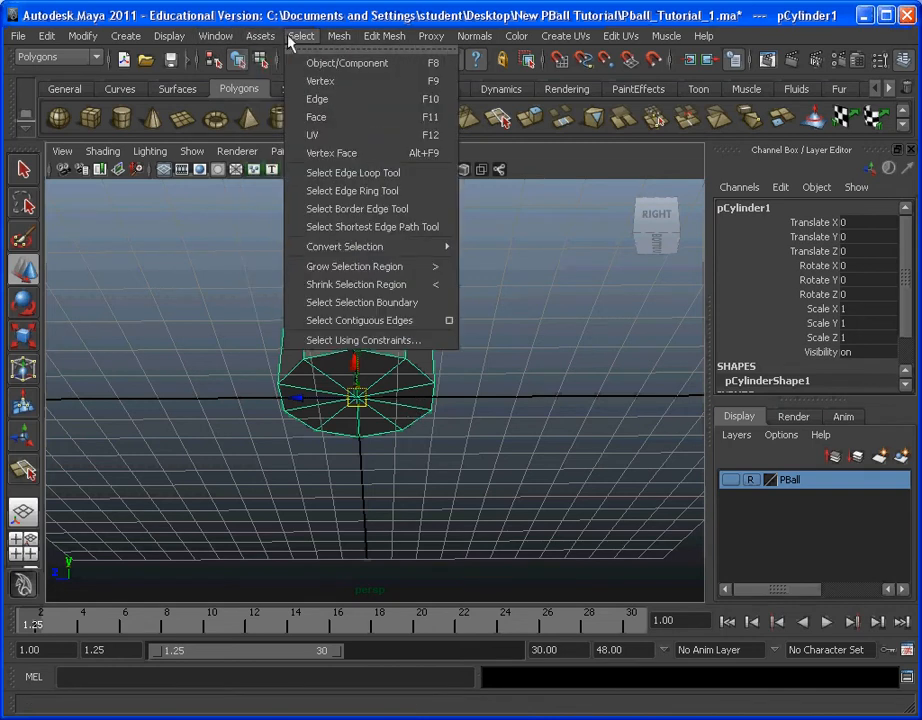
left_click(318, 117)
left_click_drag(371, 411, 520, 466, "alt")
left_click(393, 326)
left_click_drag(357, 258, 438, 261, "alt")
mouse_move(543, 285)
left_mouse_down("alt")
mouse_move(420, 280)
mouse_move(346, 292)
mouse_move(313, 282)
mouse_move(359, 258)
mouse_move(545, 278)
left_mouse_up("alt")
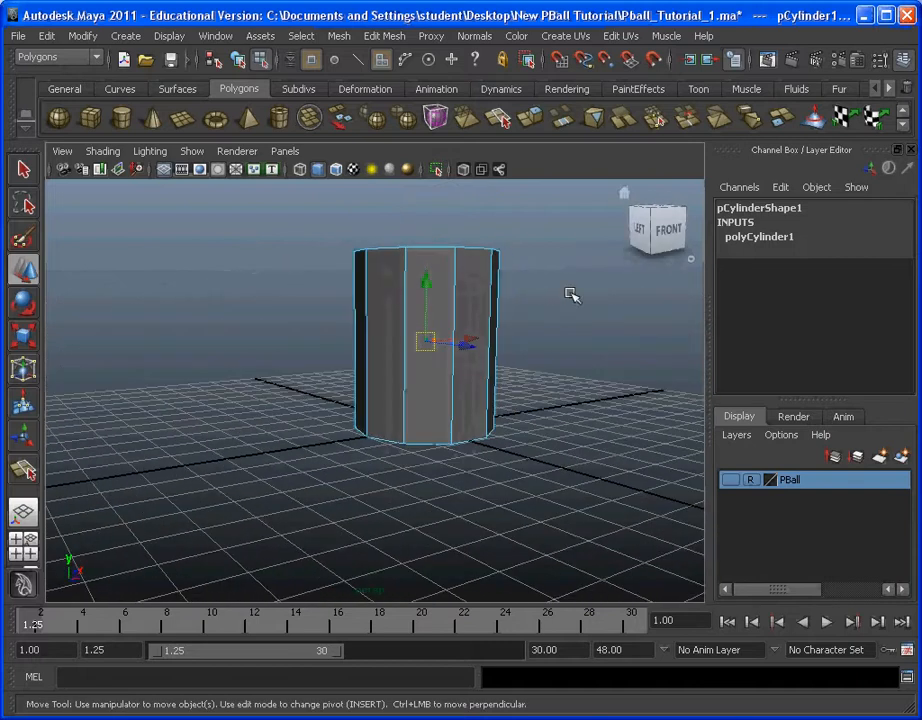
left_click_drag(457, 248, 281, 207)
left_click_drag(478, 291, 387, 424, "alt")
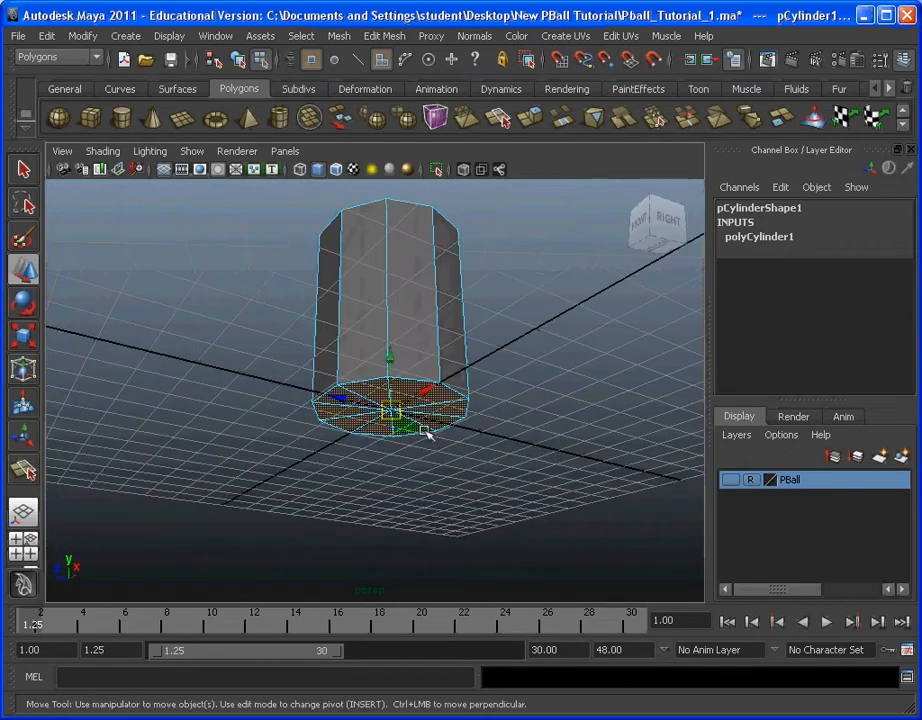
left_click(425, 432)
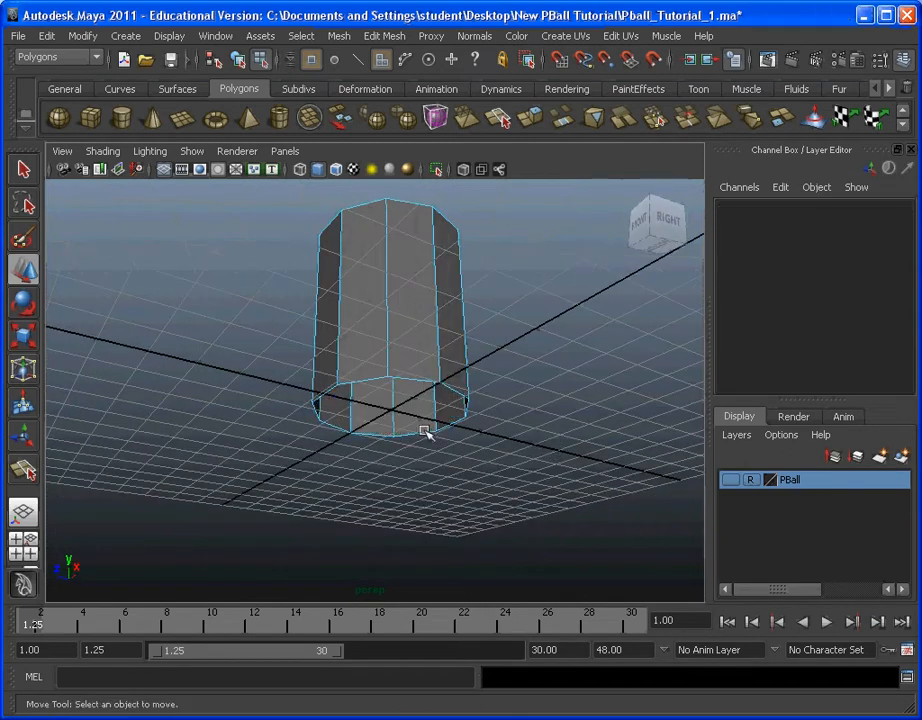
Step: Select all the faces of the cylinder's top cap, extrude them and scale them outward into a flat overhanging rim
left_click_drag(425, 432, 531, 417, "alt")
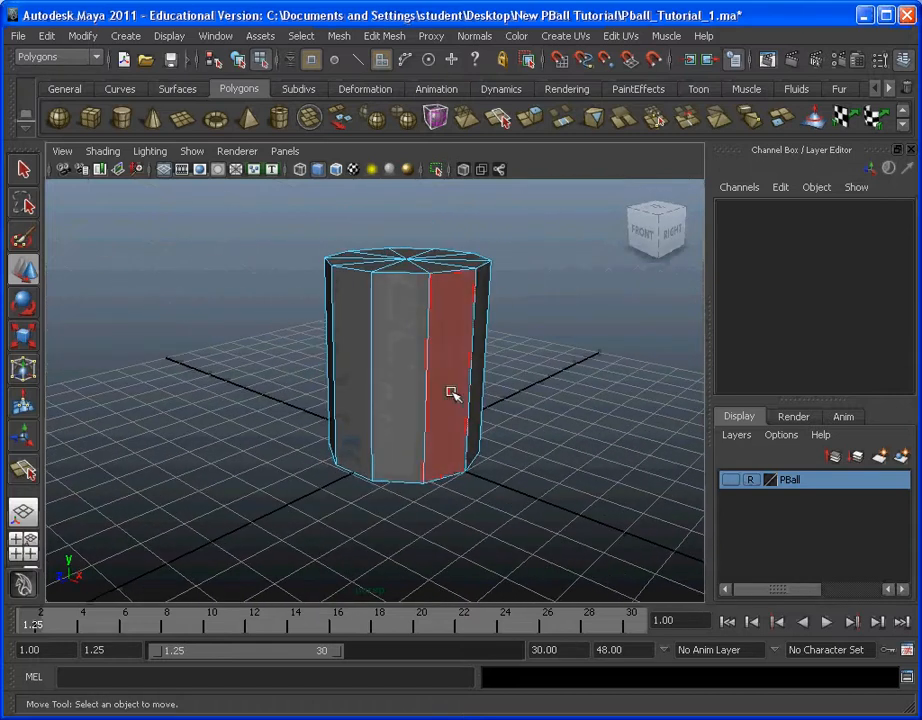
left_click_drag(463, 232, 597, 350, "alt")
middle_click_drag(597, 350, 480, 344, "alt")
left_click(390, 430)
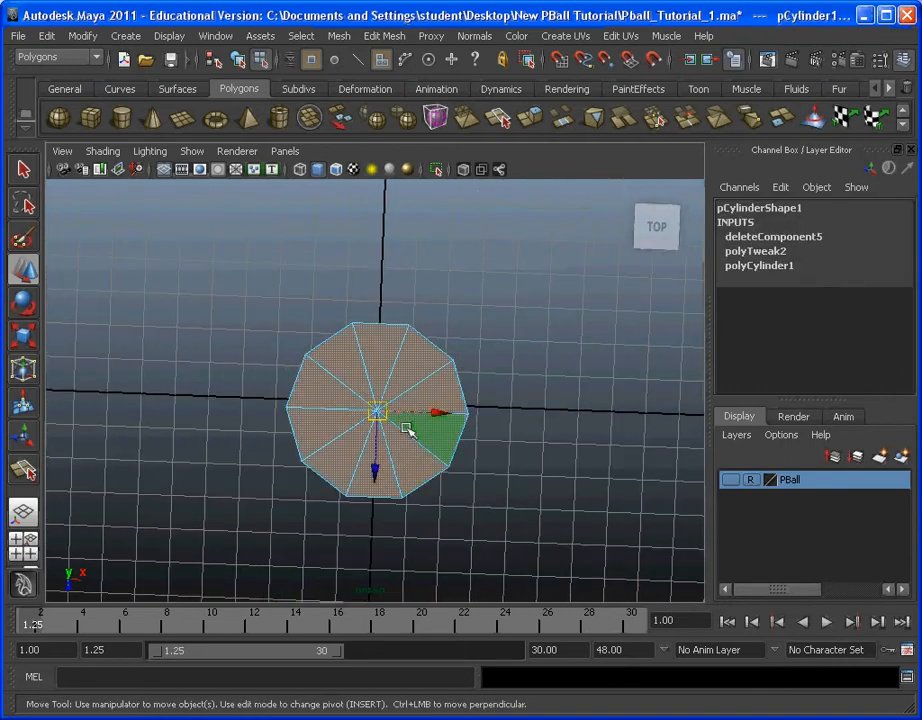
left_click_drag(398, 434, 570, 344, "alt")
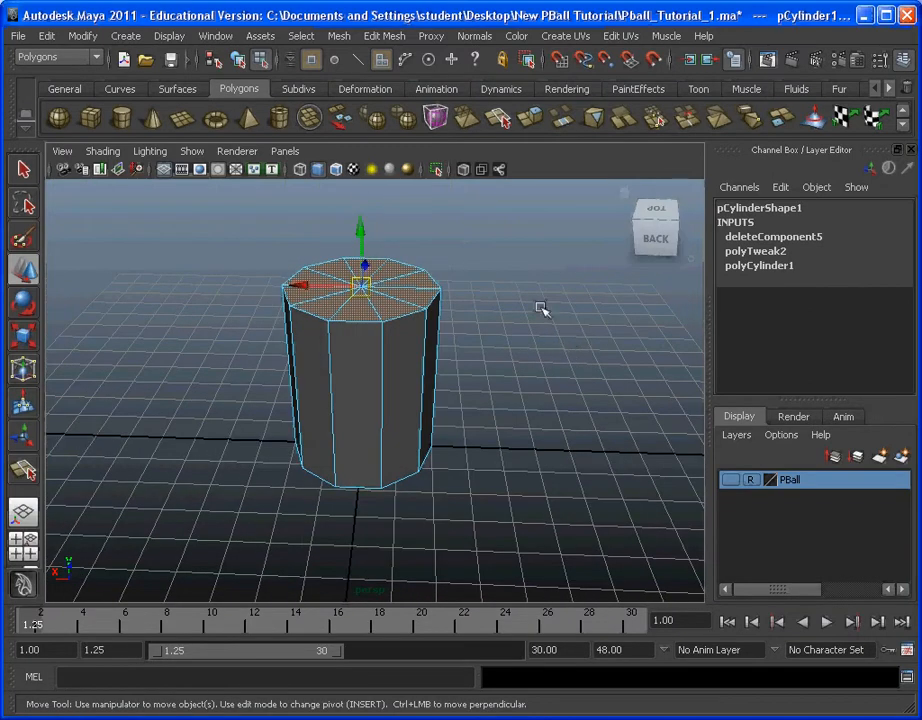
left_click(400, 37)
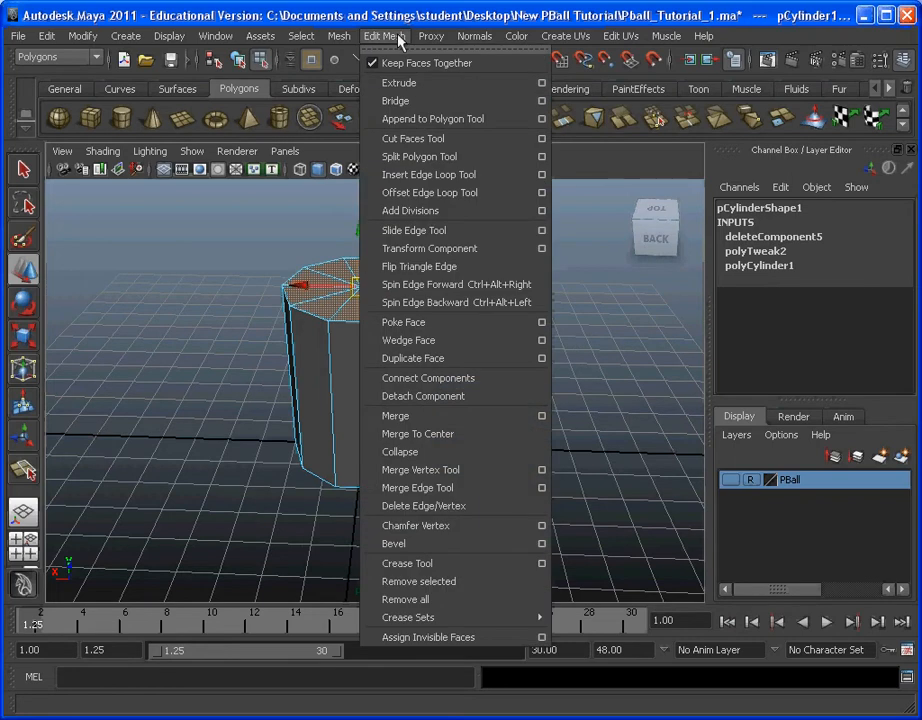
left_click(409, 88)
middle_click_drag(512, 305, 517, 344, "alt")
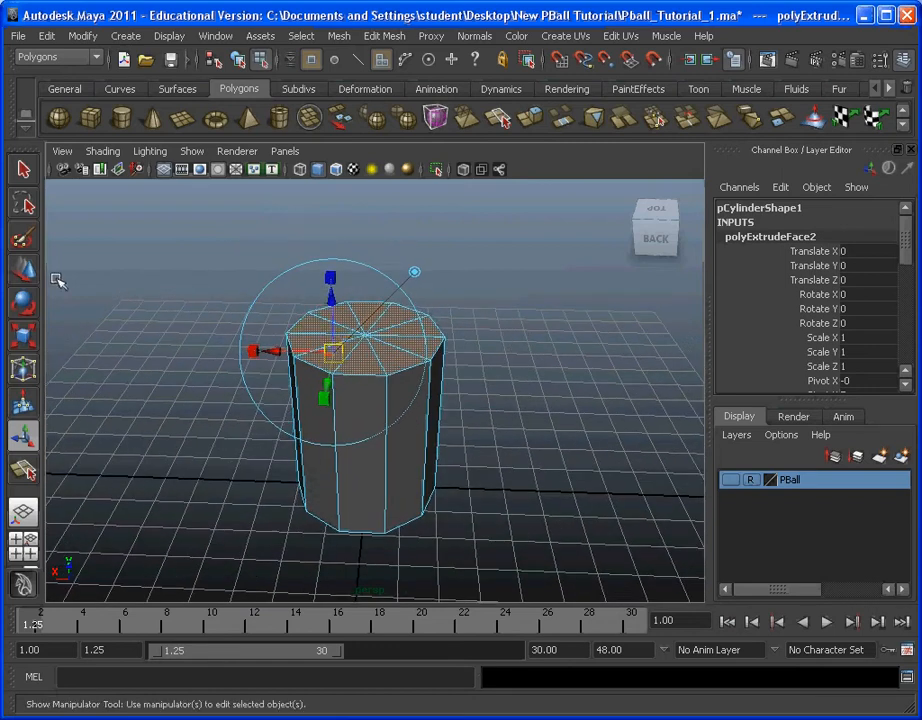
left_click(24, 336)
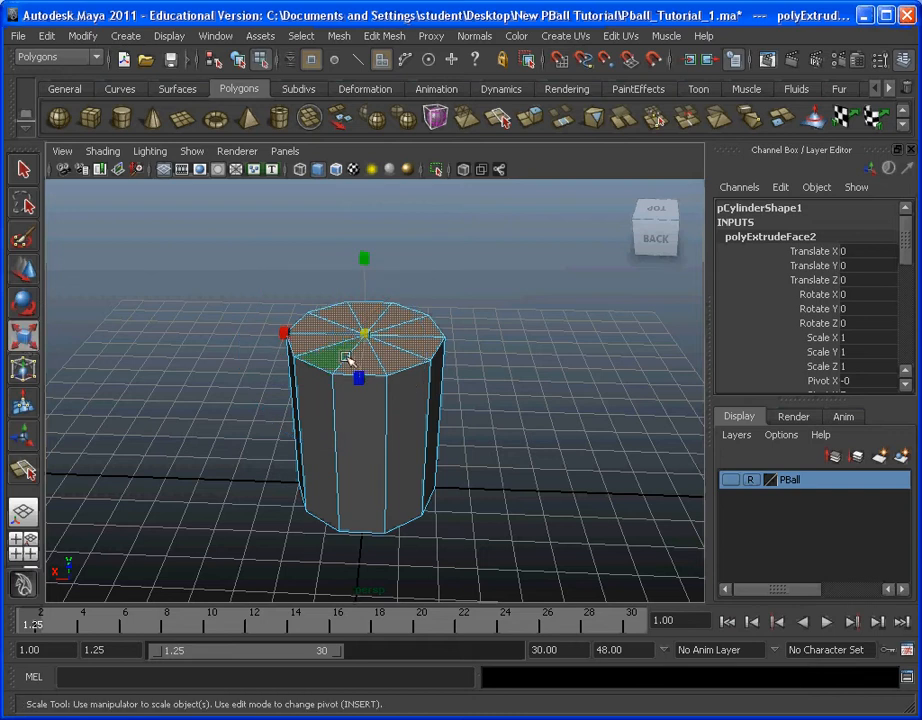
left_click_drag(371, 333, 531, 268)
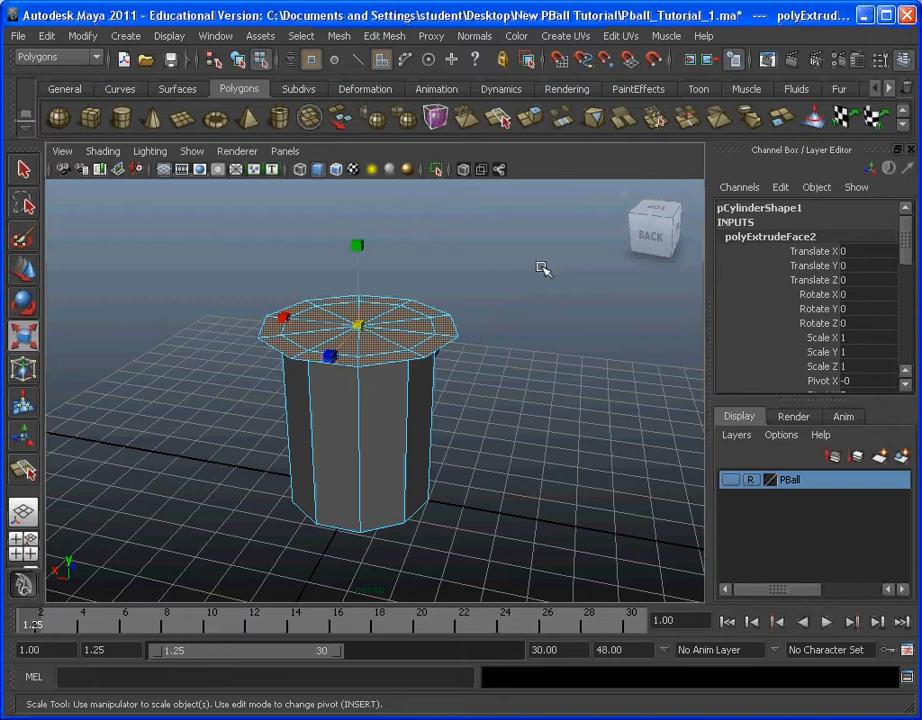
Step: Extrude the widened top faces again and move them up to give the rim thickness
left_click(548, 330)
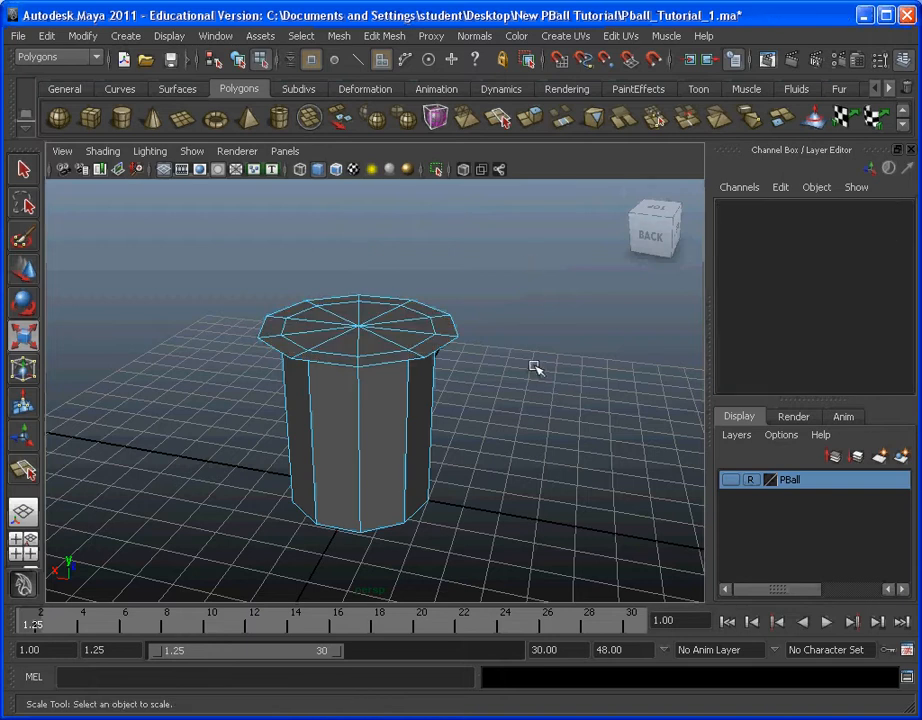
key("ctrl+z")
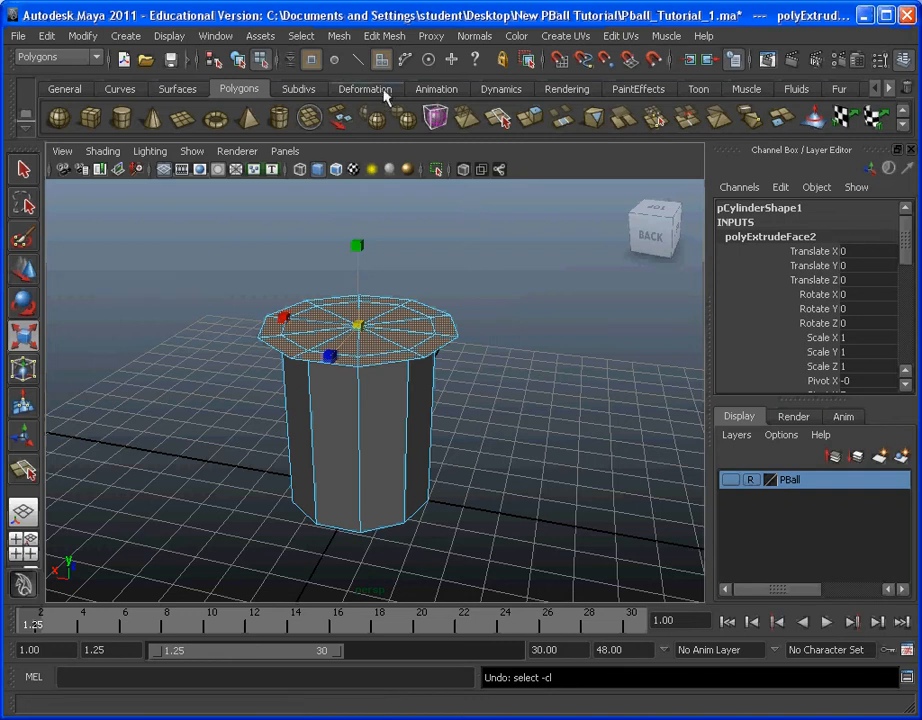
left_click(405, 37)
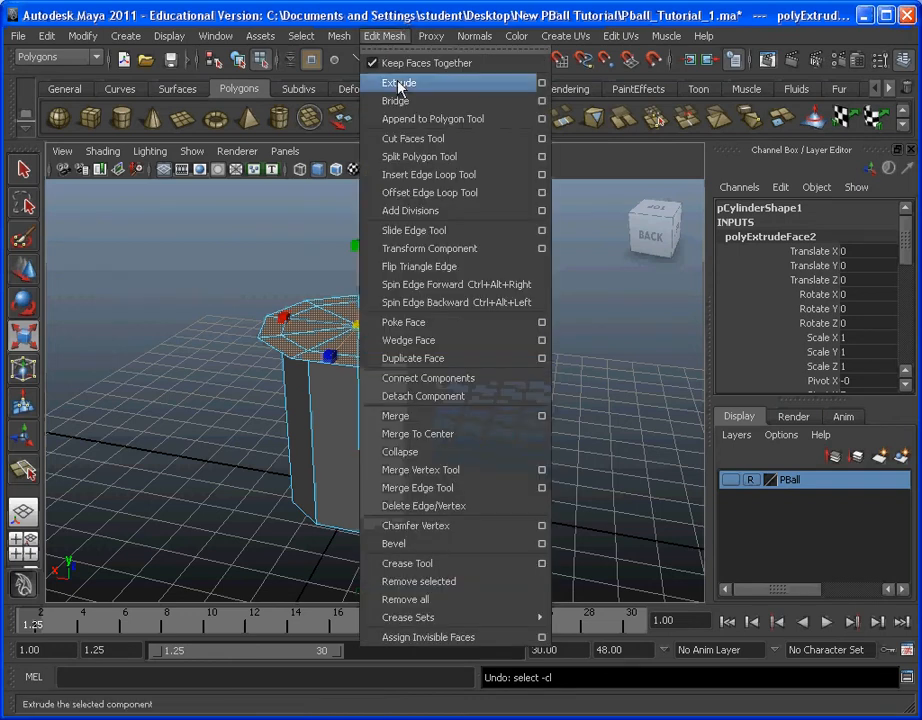
left_click(515, 83)
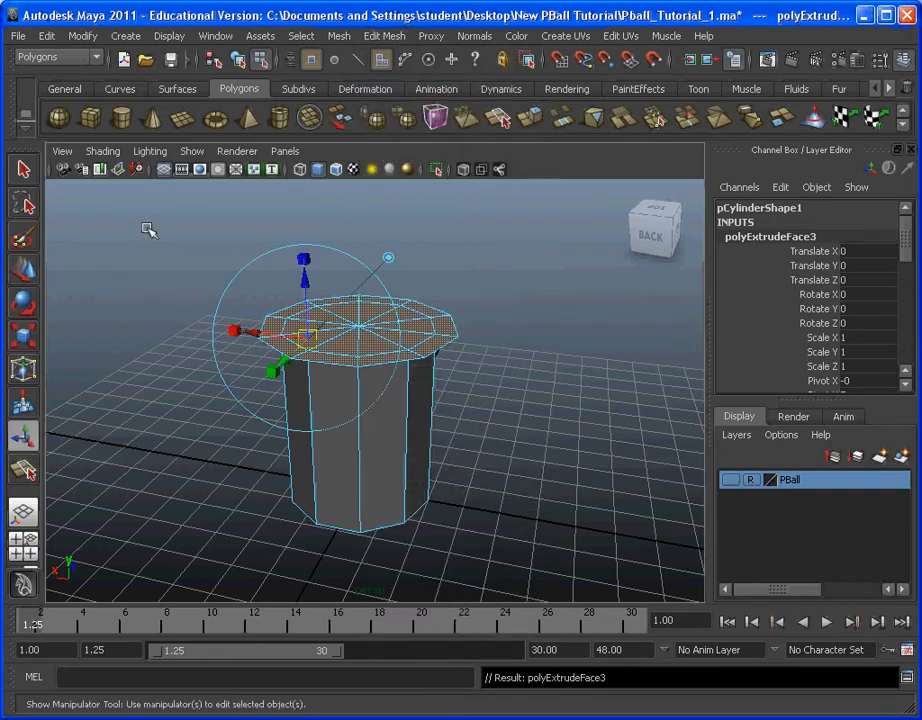
left_click(24, 274)
left_click_drag(356, 260, 284, 274)
Step: Extrude the top faces of the thick rim again and scale them uniformly inward to leave a flat ring around them
left_click(386, 36)
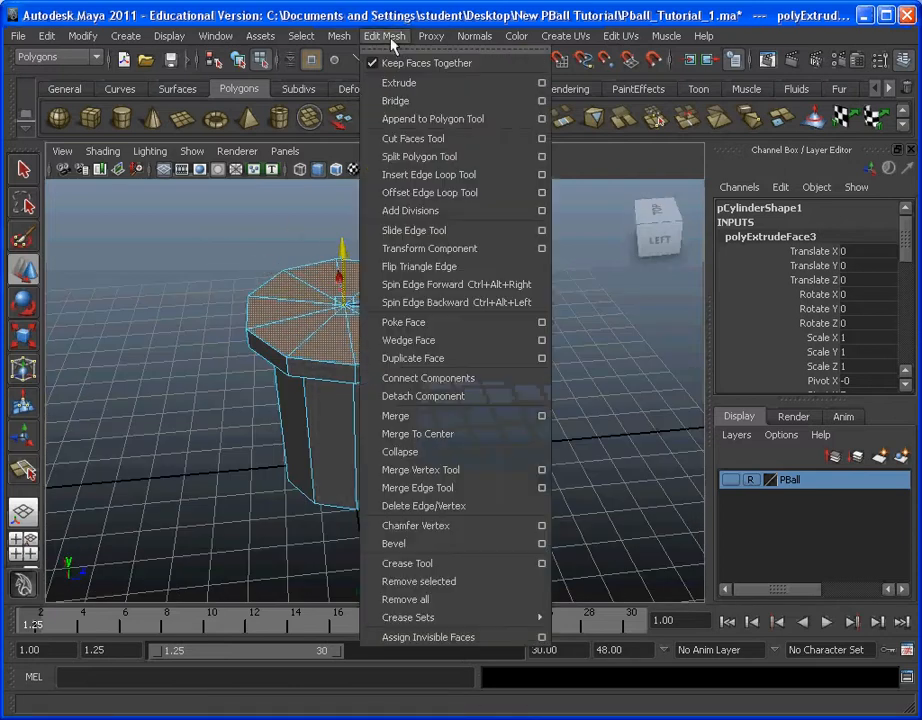
left_click(405, 83)
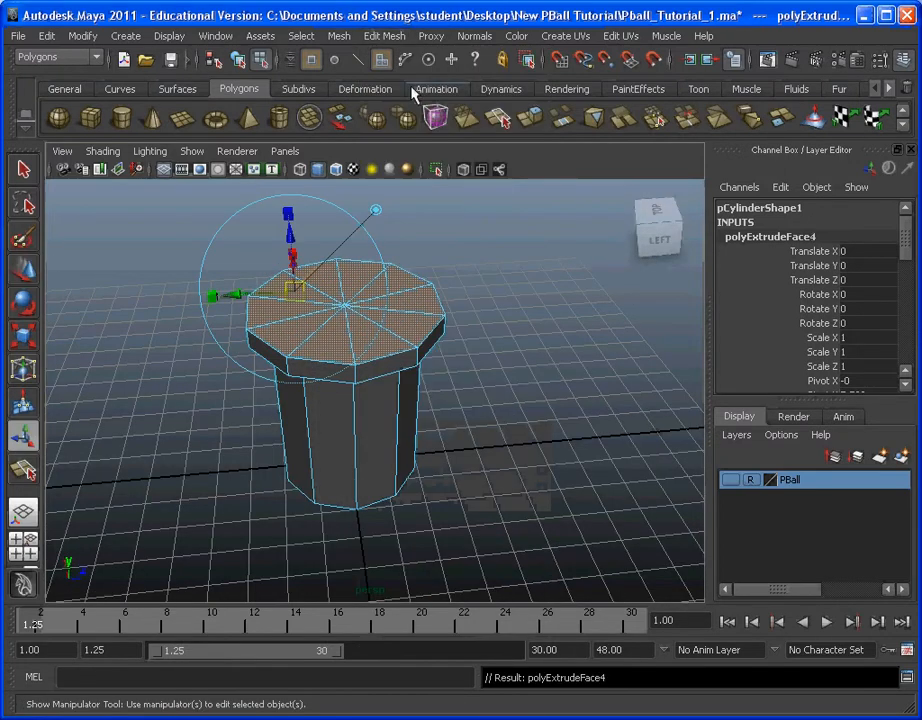
left_click(22, 334)
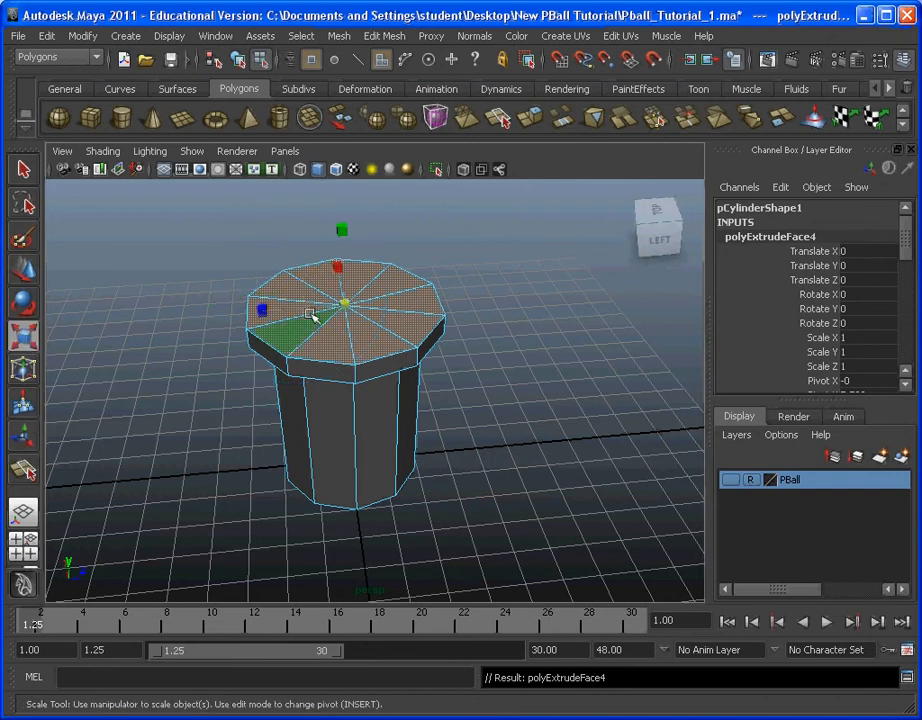
left_click_drag(344, 306, 309, 299)
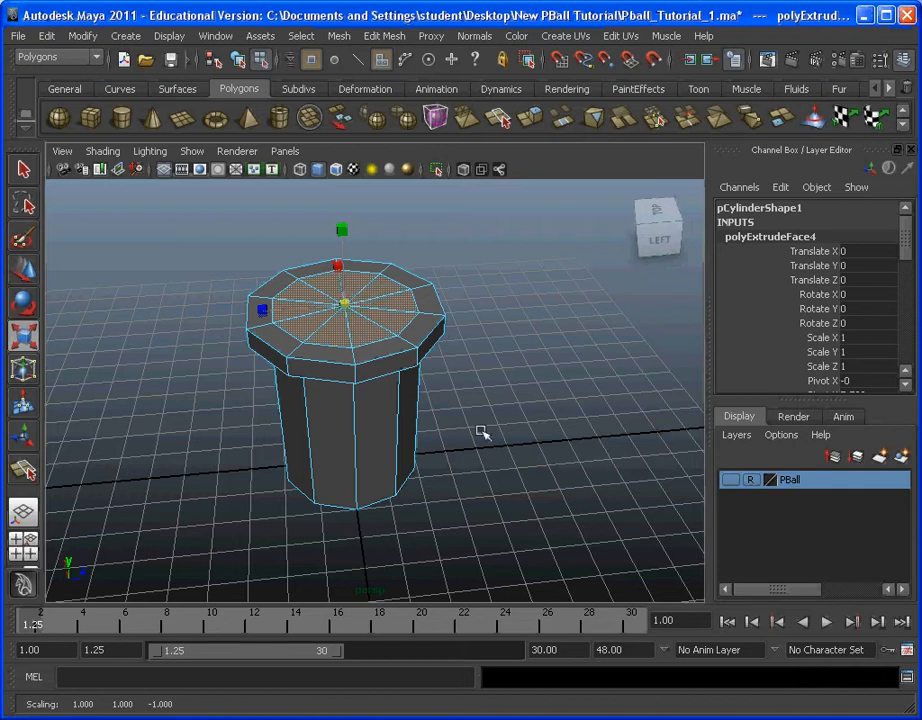
Step: In the top view, scale the inset top faces further inward until their edge sits clearly inside the cylinder wall's outline
left_click_drag(477, 426, 462, 410, "alt")
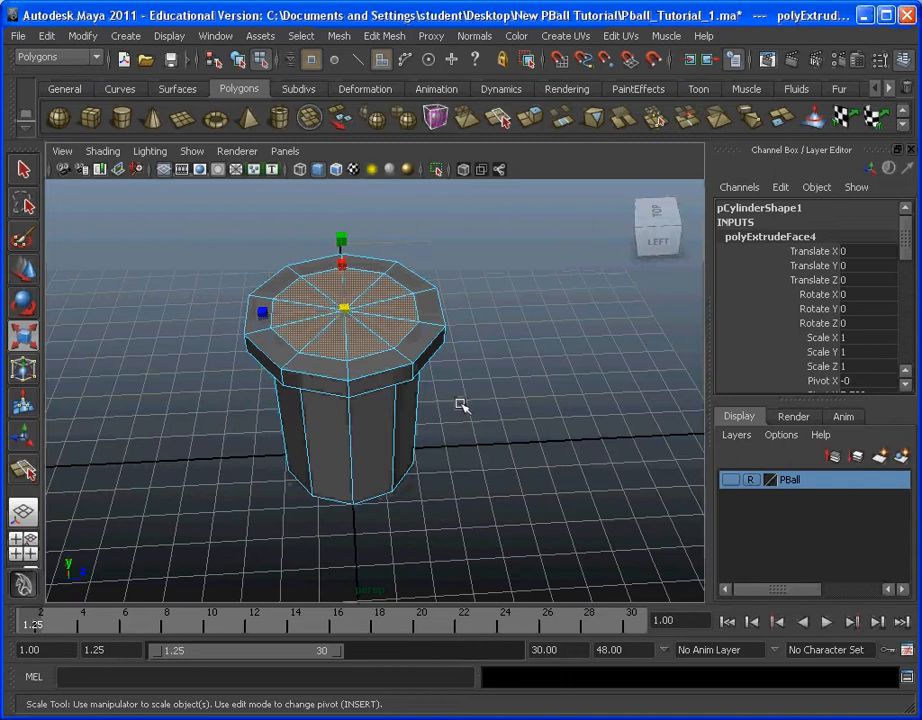
key("space")
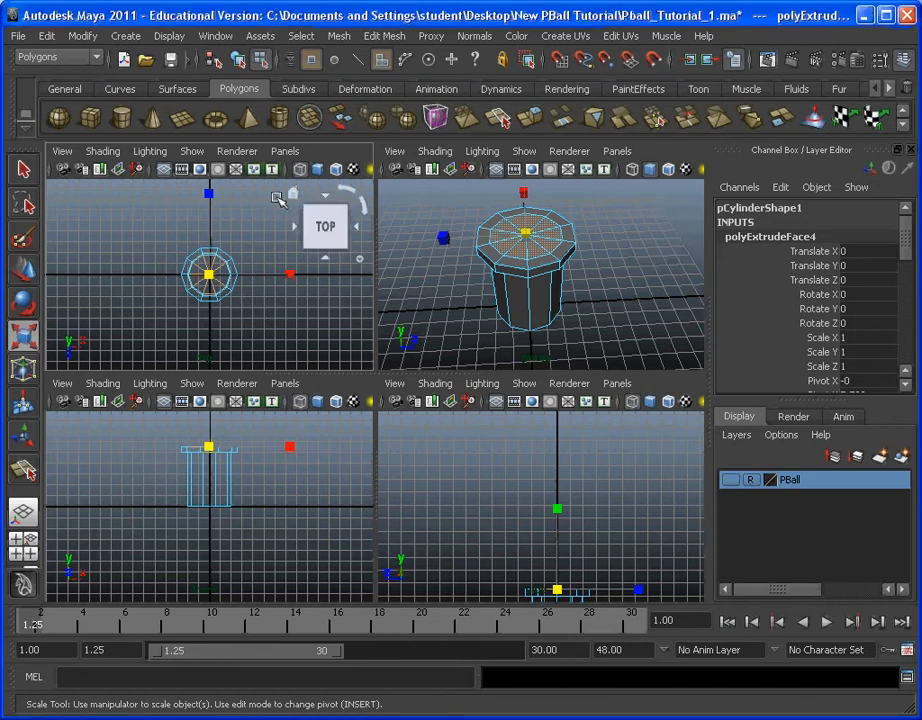
key("space")
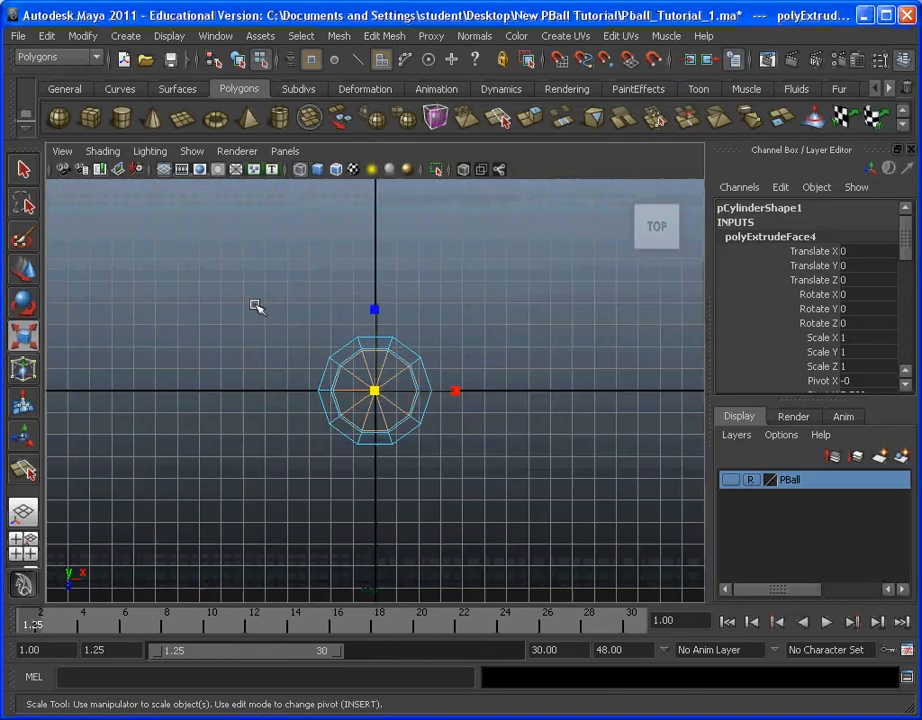
scroll(391, 388, "up", 6)
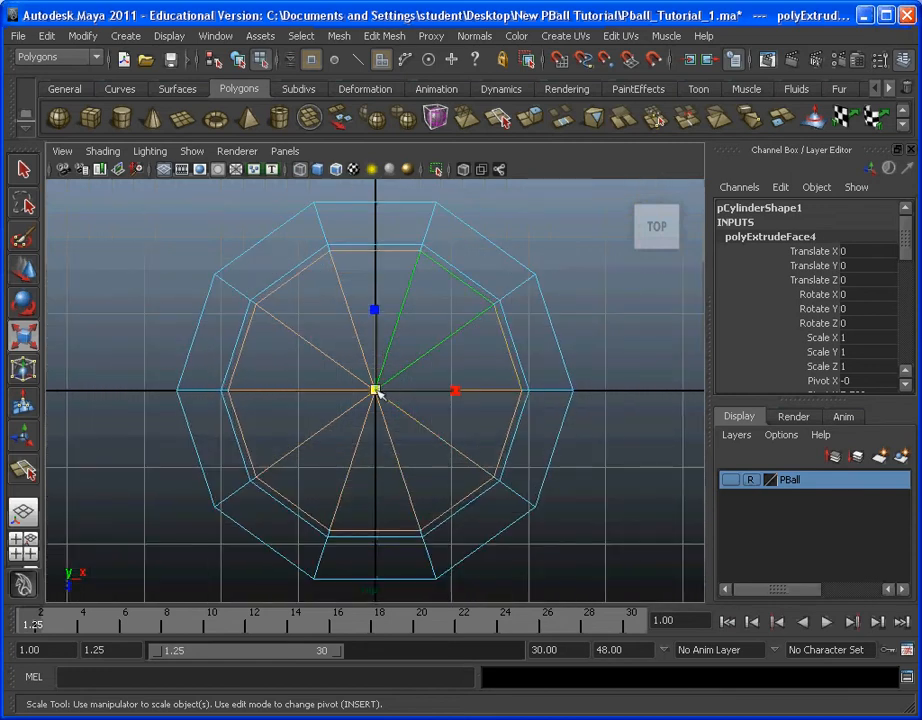
left_click_drag(379, 388, 350, 375)
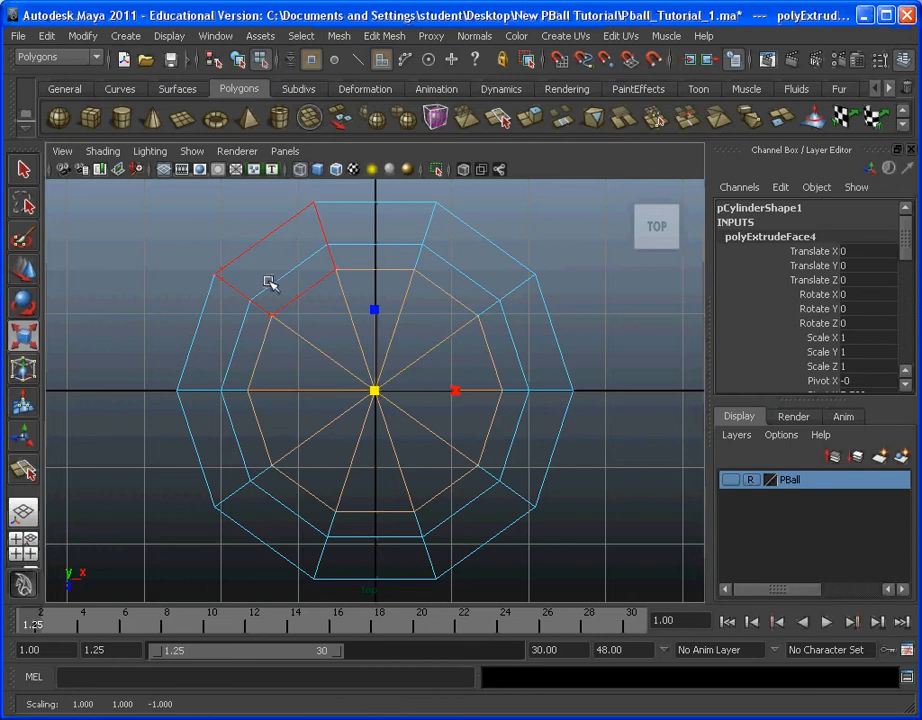
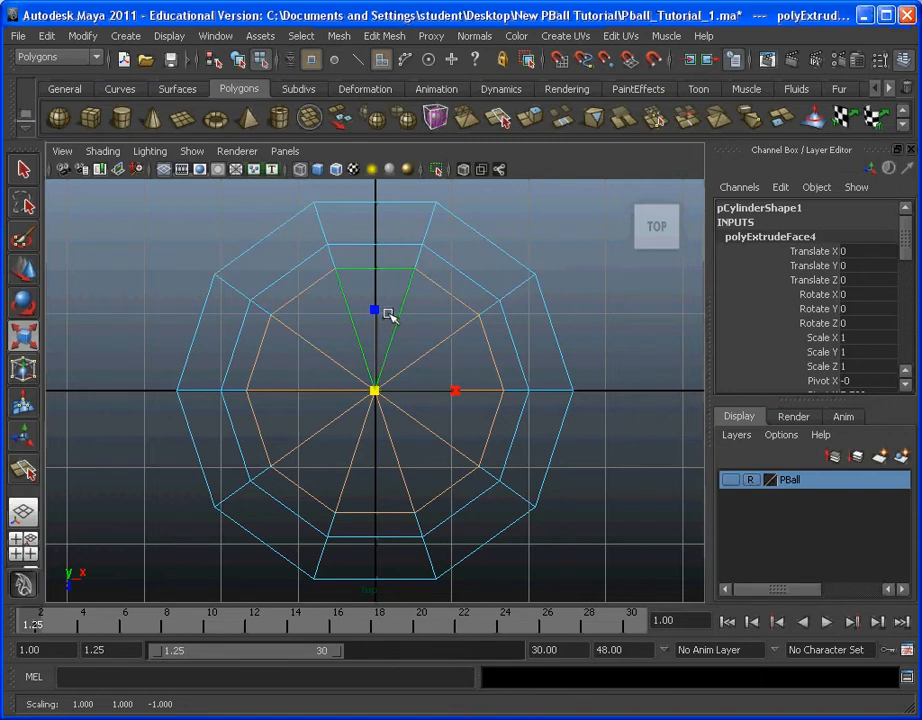
Step: Extrude the inset top faces and move them straight down to the cylinder's base with grid snapping, hollowing out the inside
key("space")
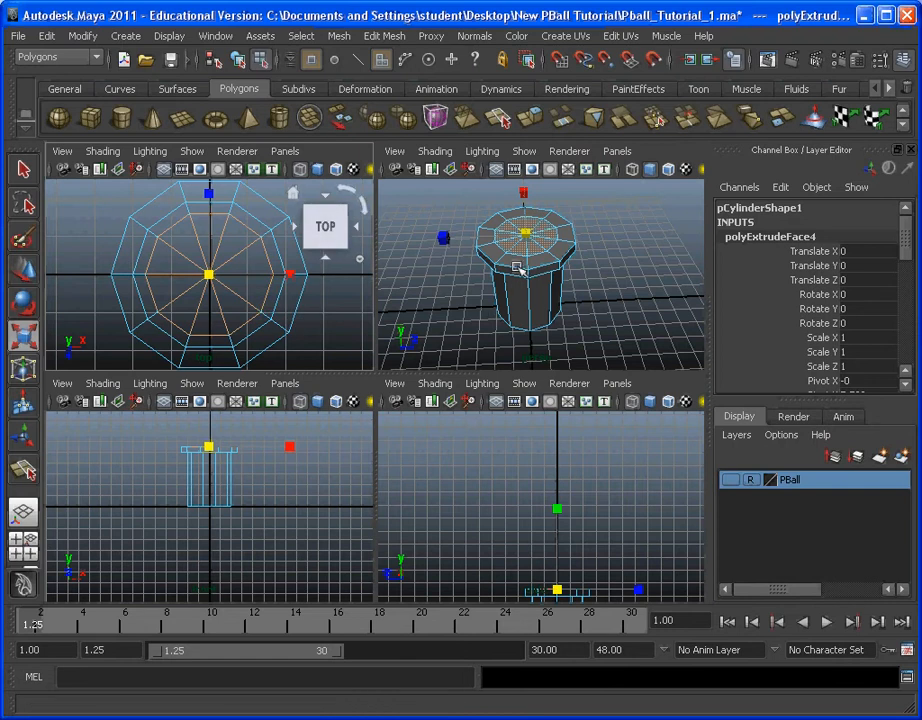
key("space")
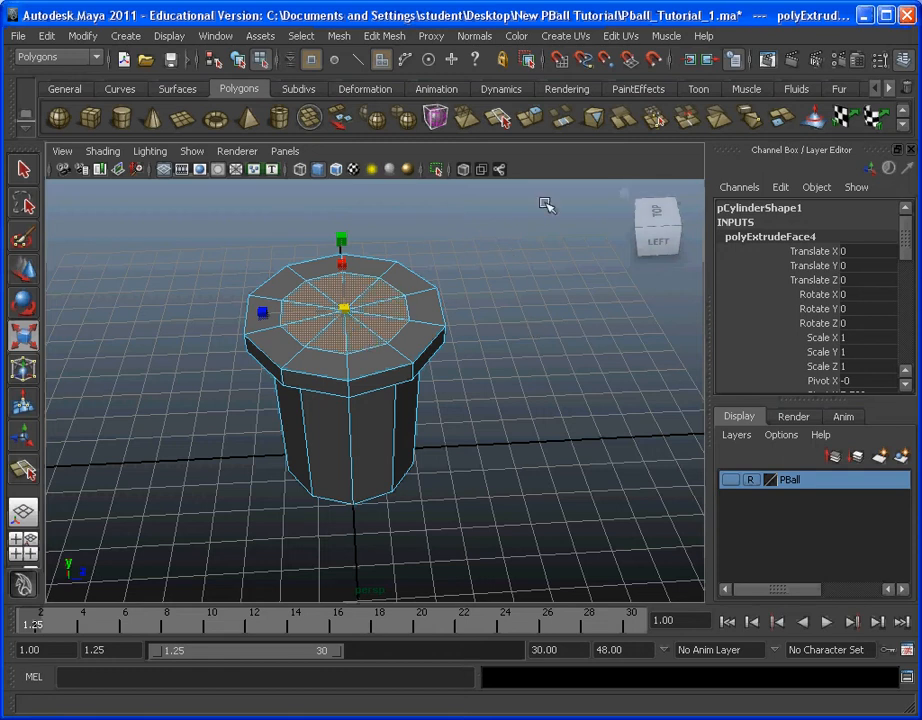
left_click(398, 37)
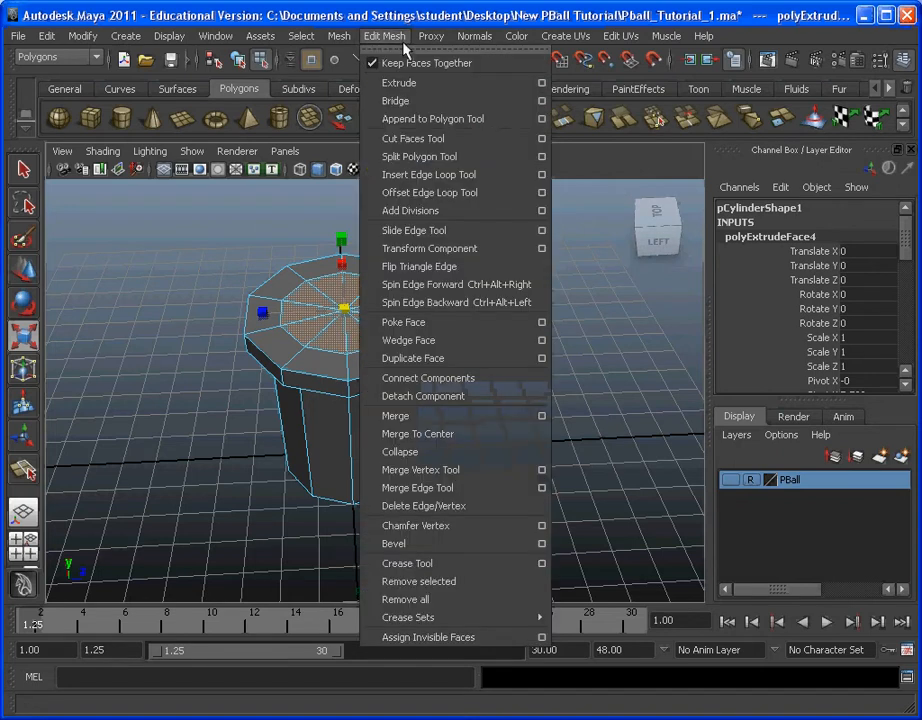
left_click(486, 84)
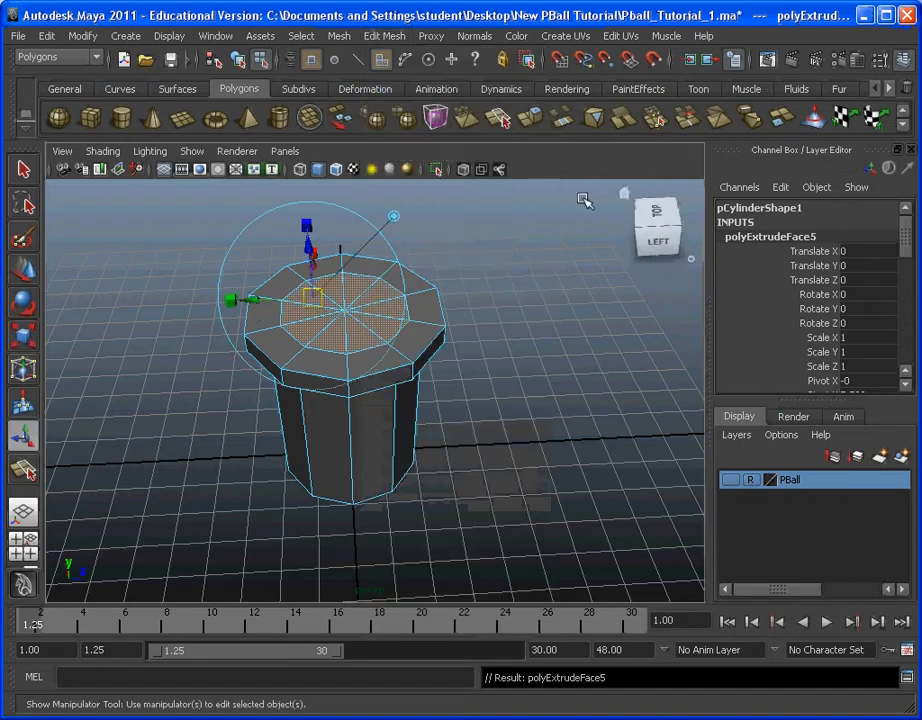
left_click(23, 268)
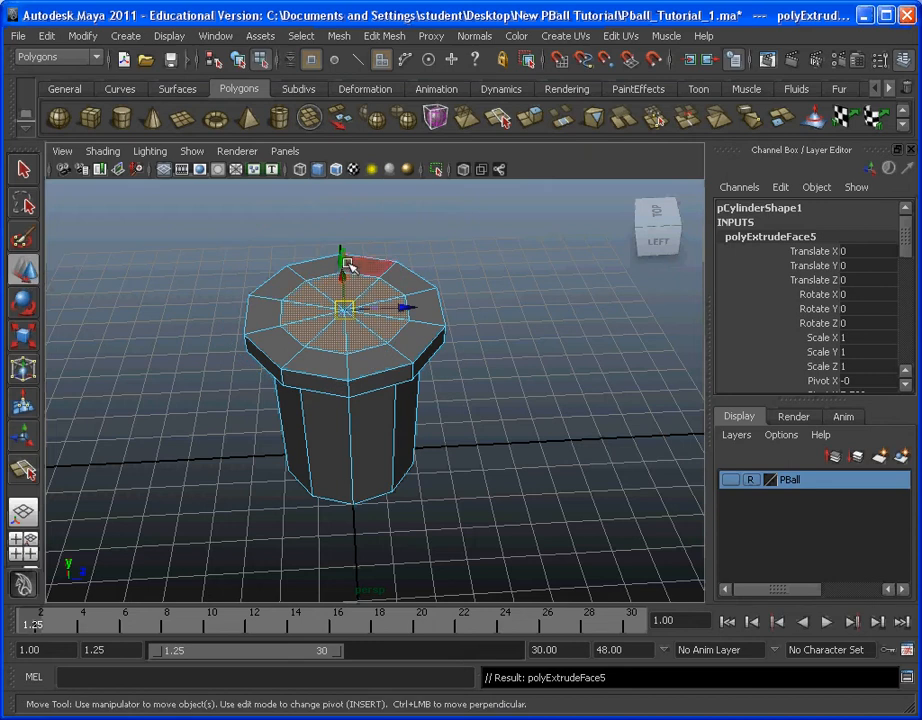
key("x")
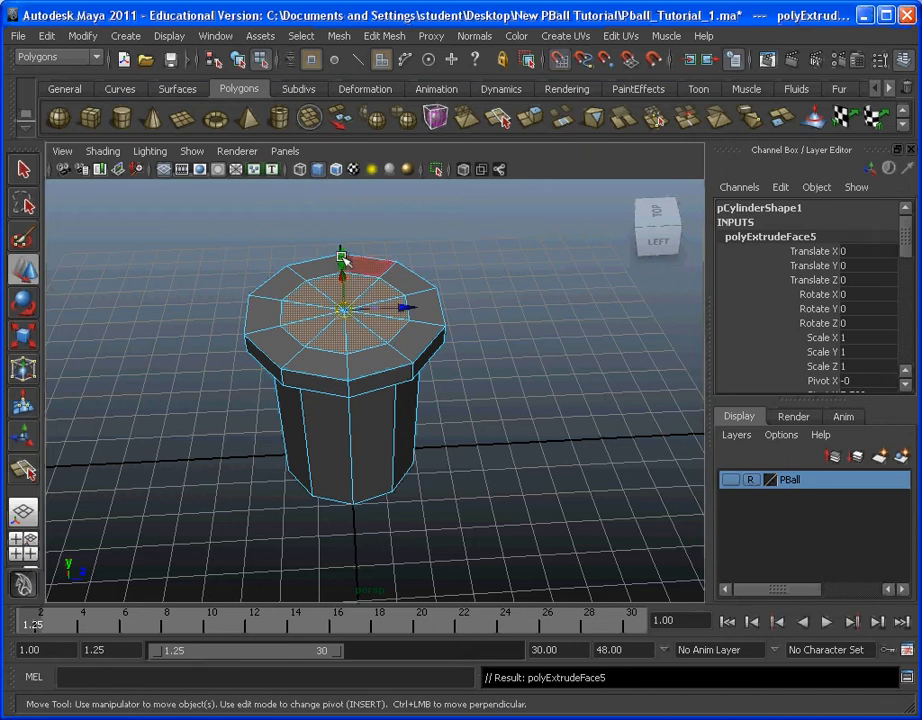
left_click_drag(341, 258, 347, 428)
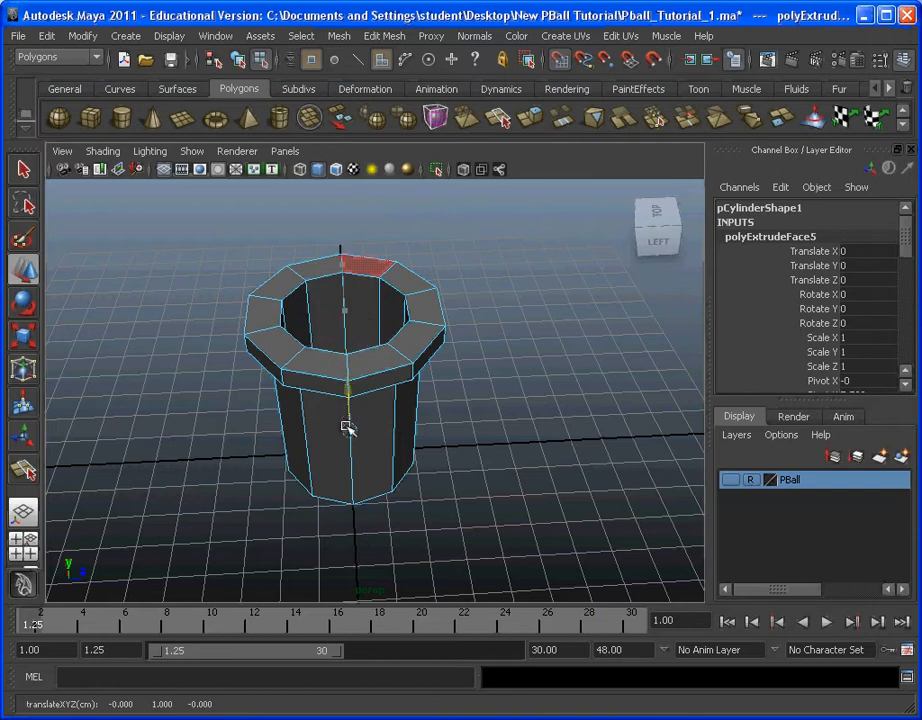
Step: Delete the lowered faces closing the bottom of the cylinder so that it is open right through
left_click_drag(545, 486, 392, 264, "alt")
scroll(438, 321, "up", 5)
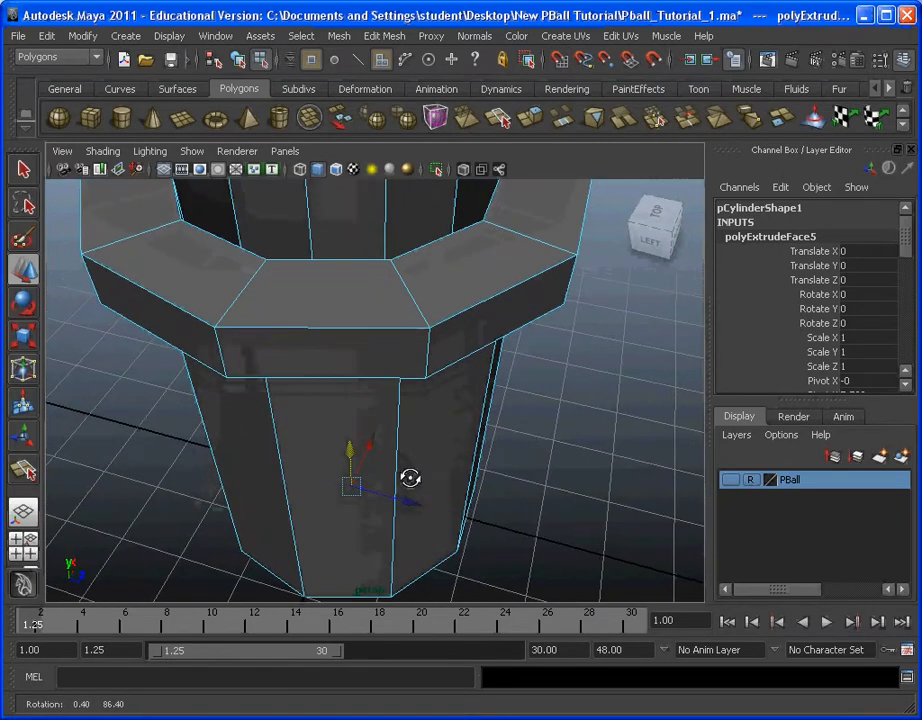
scroll(444, 409, "down", 5)
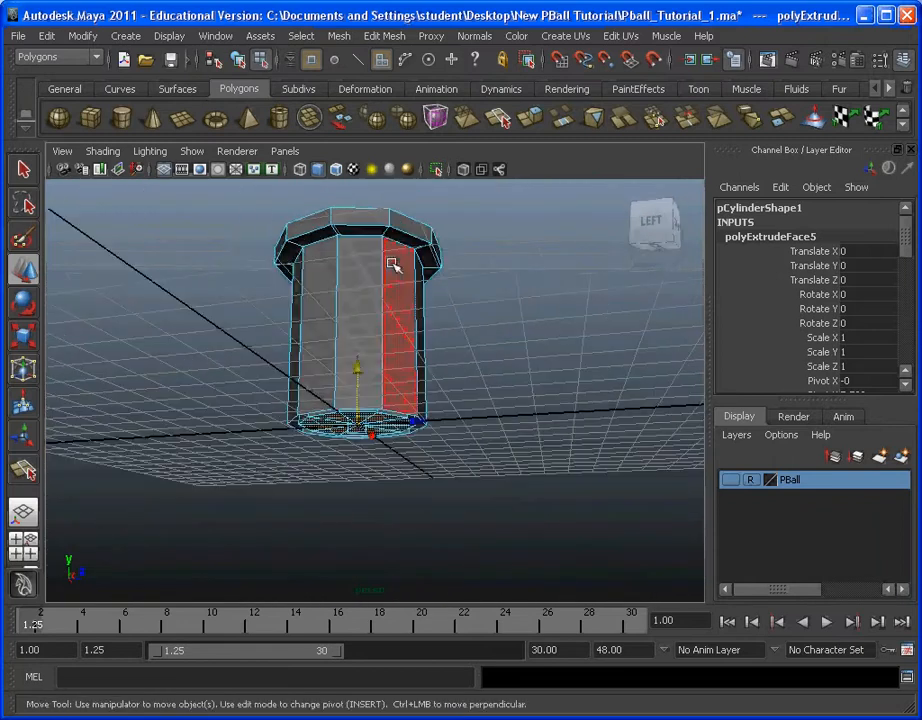
scroll(545, 435, "up", 3)
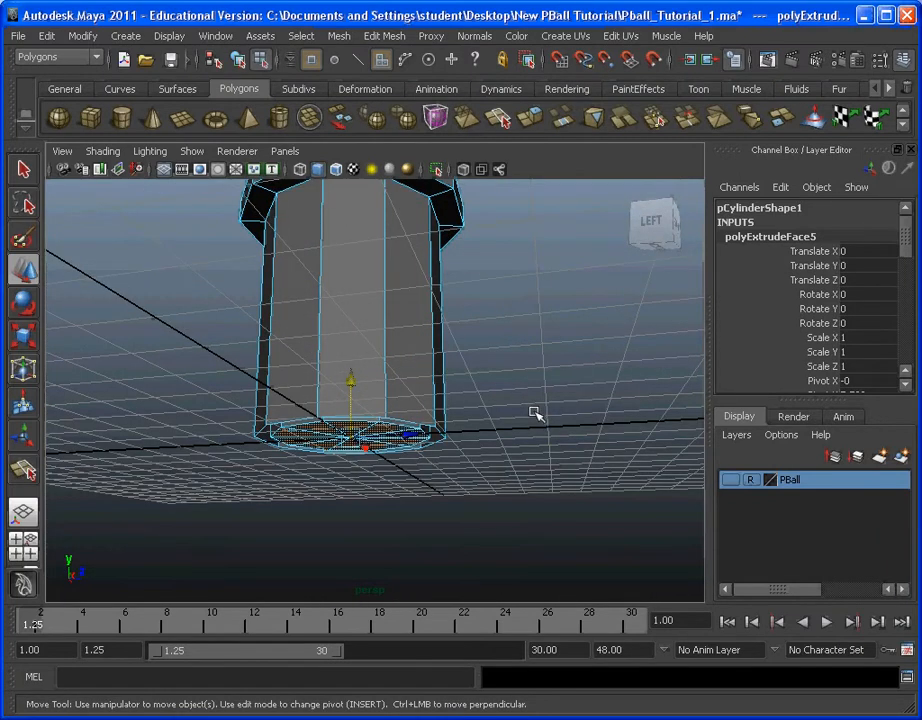
key("Delete")
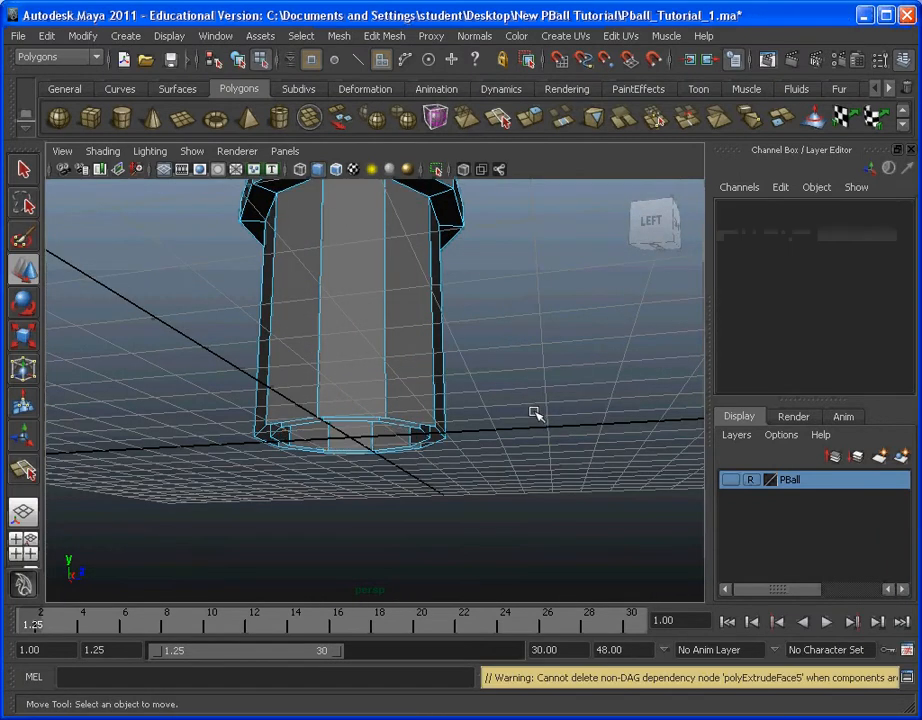
Step: Return to object selection, deselect the cylinder and examine the shading of its outer wall
left_click_drag(479, 412, 457, 494, "alt")
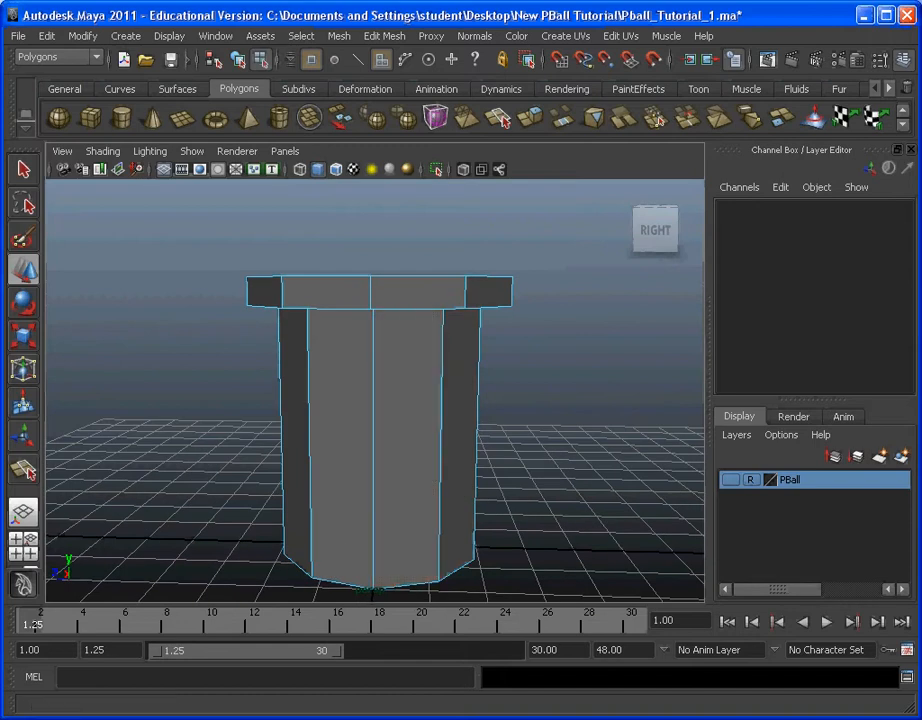
left_click(303, 37)
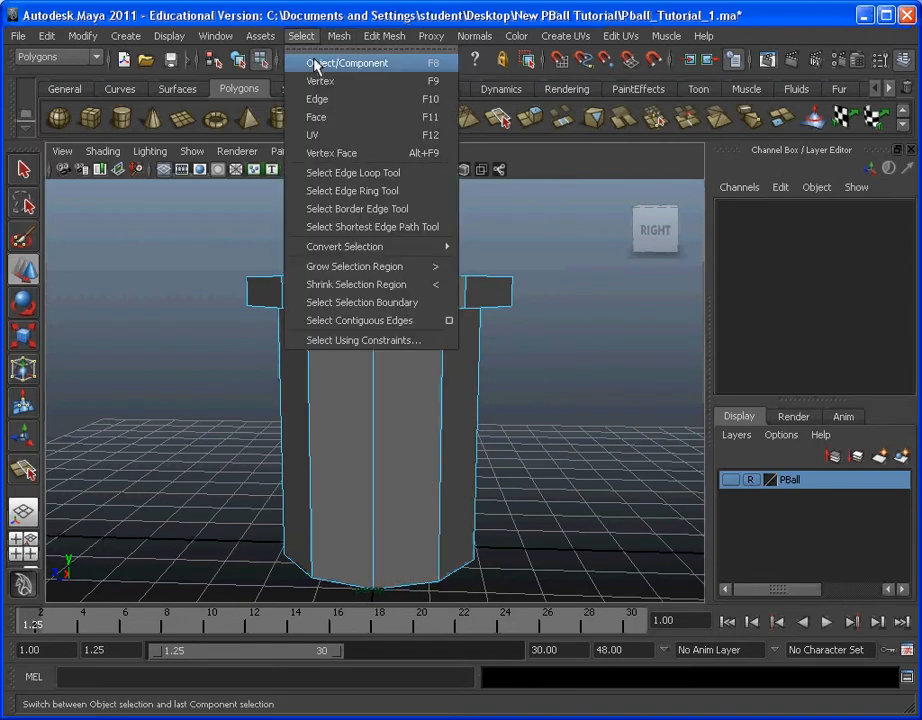
left_click(316, 64)
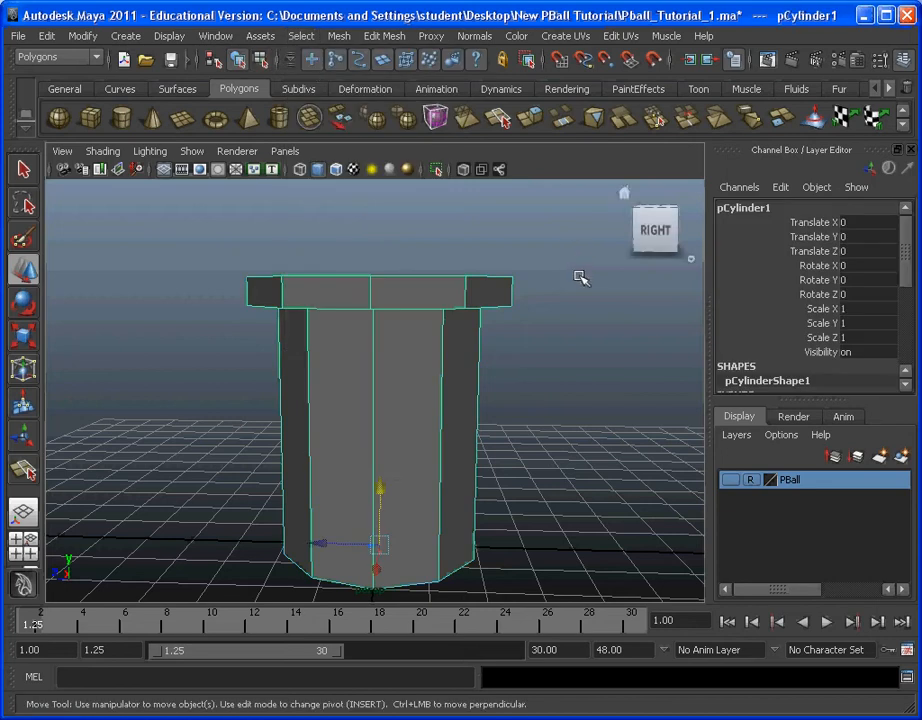
left_click(590, 421)
left_click(431, 390)
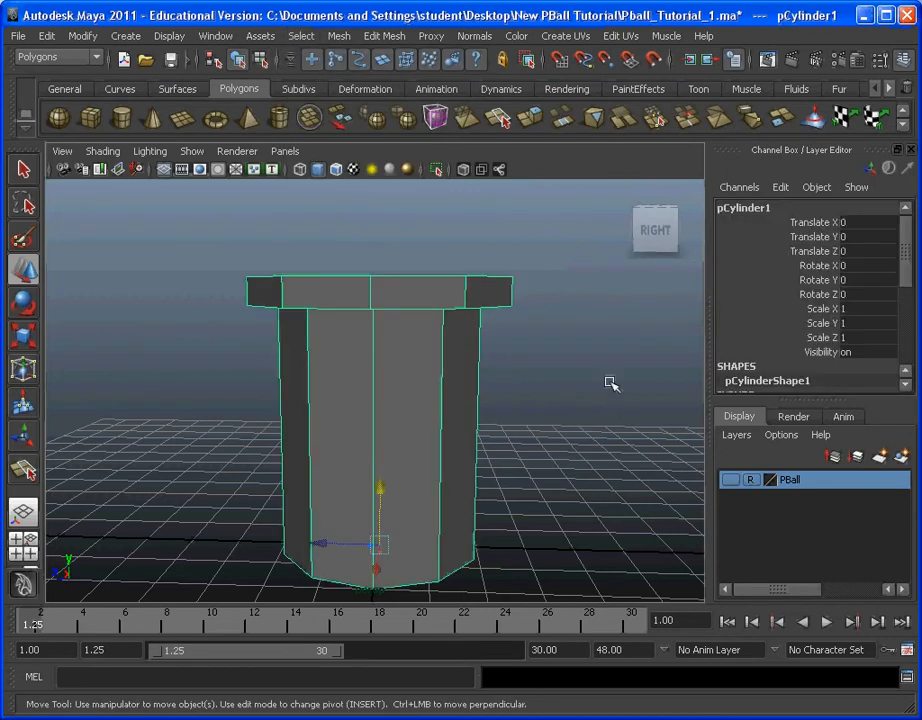
left_click(653, 398)
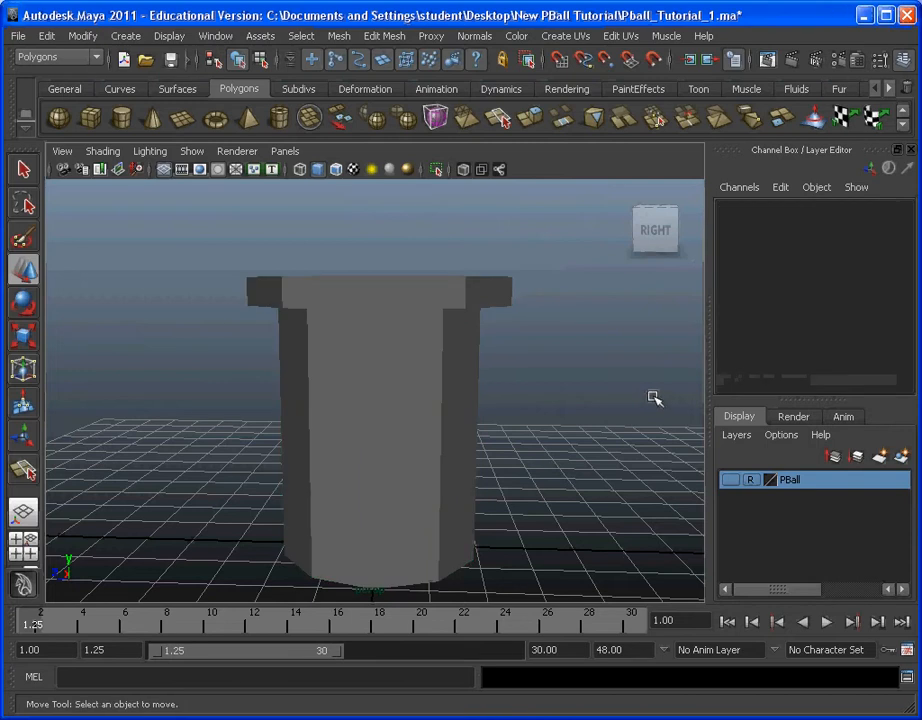
left_click_drag(615, 381, 541, 387, "alt")
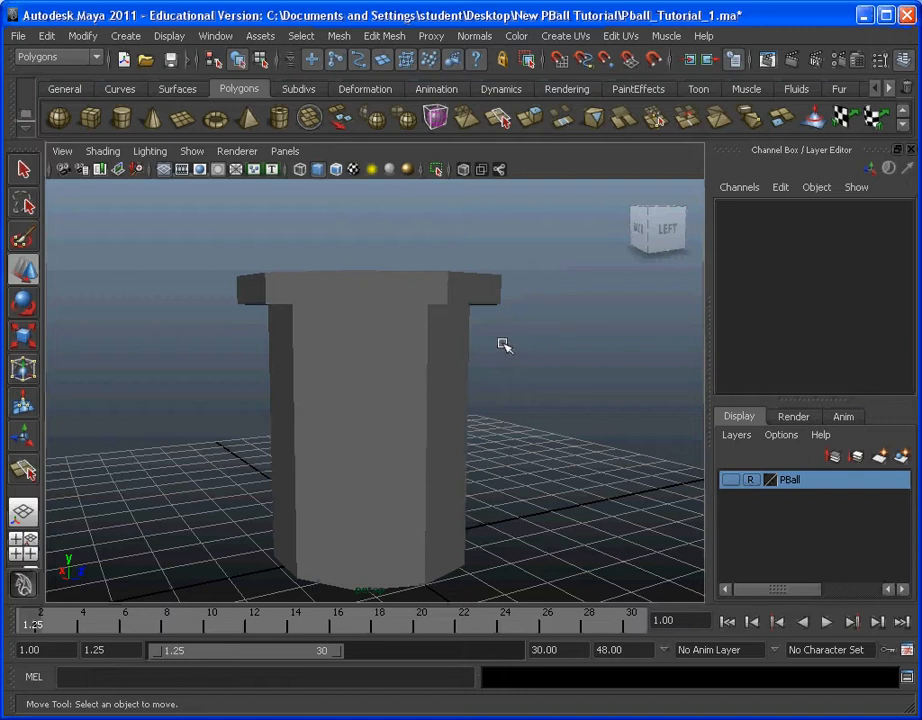
Step: Select one vertical edge of the cylinder's outer wall and convert the selection to its edge loop
left_click(417, 303)
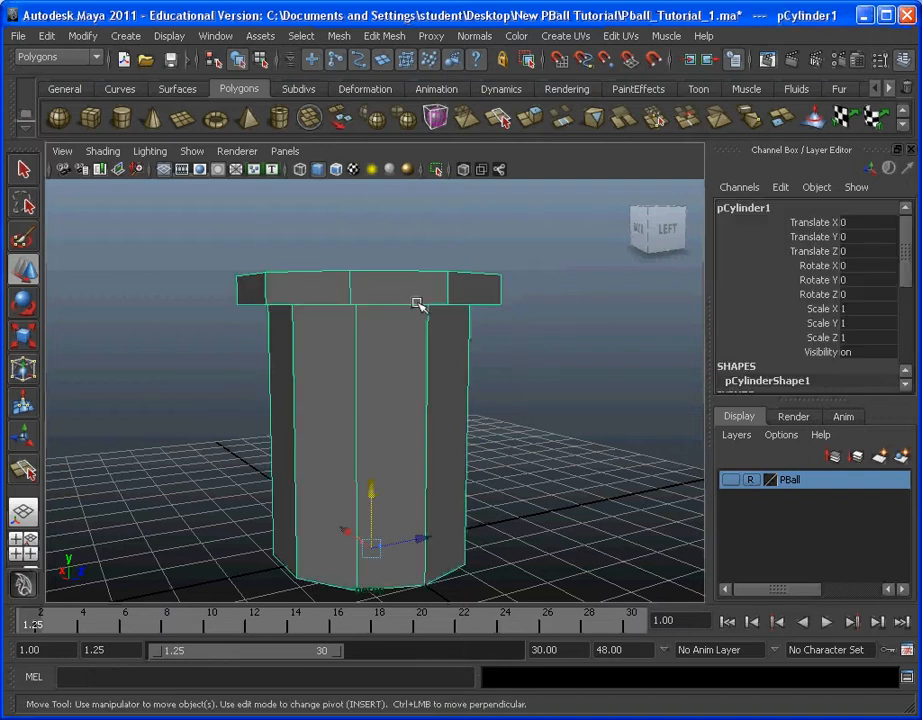
left_click(312, 40)
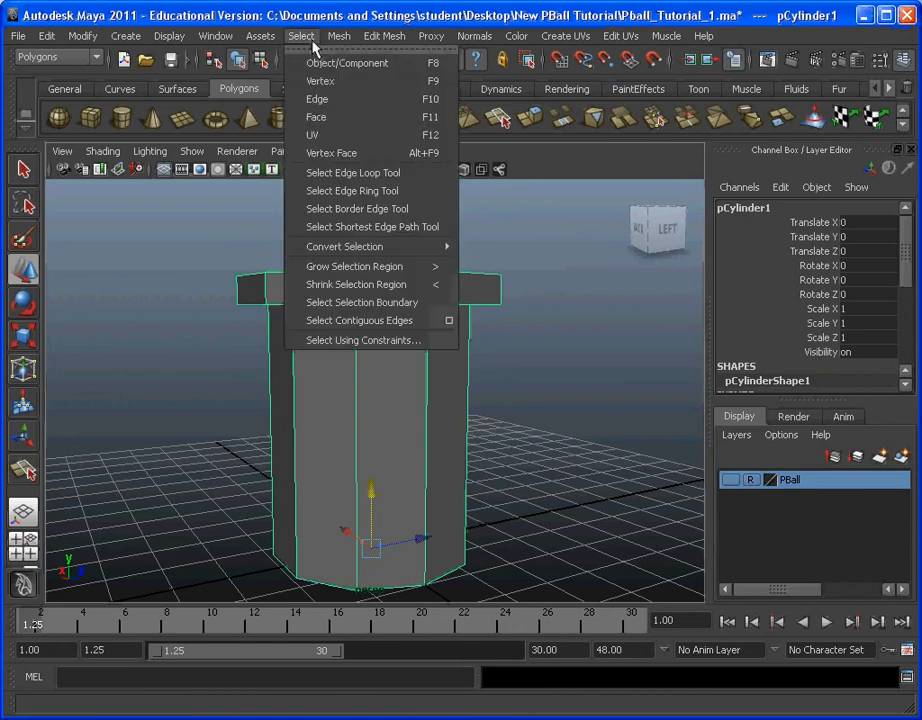
left_click(330, 100)
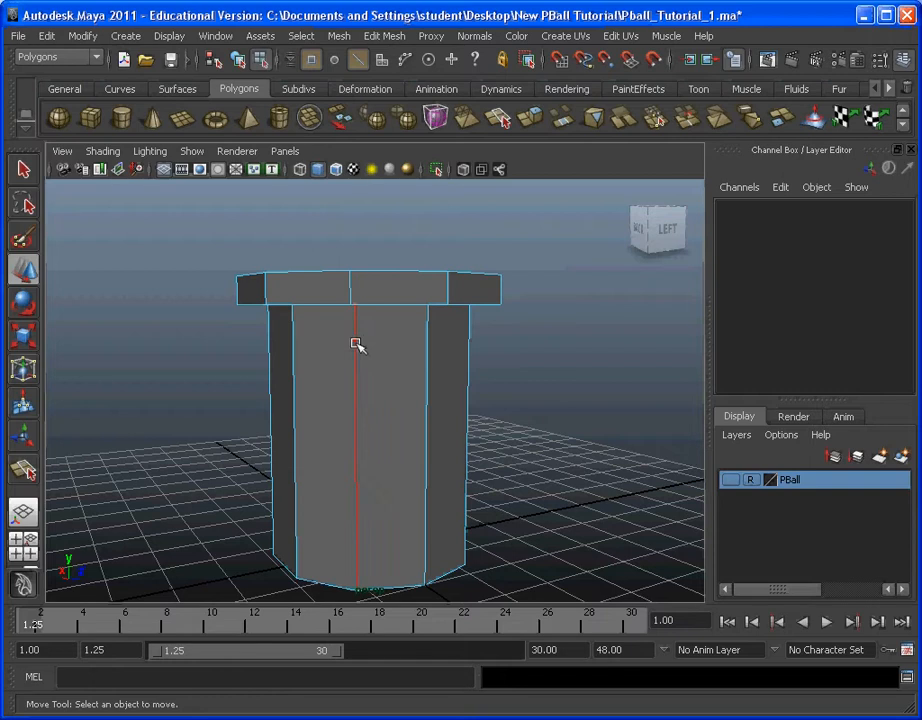
left_click(356, 345)
left_click(301, 36)
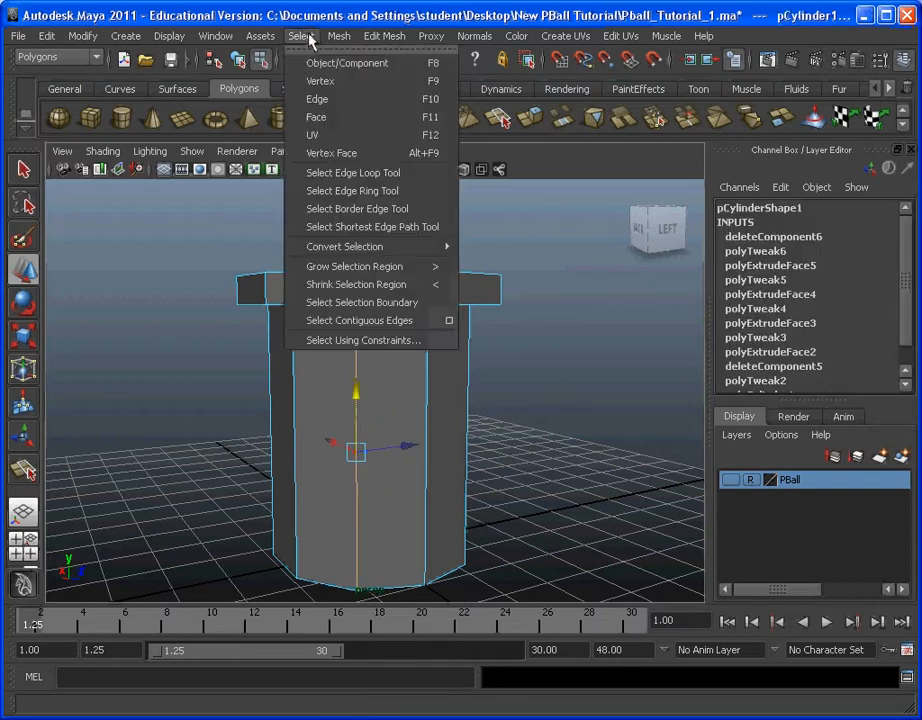
mouse_move(360, 251)
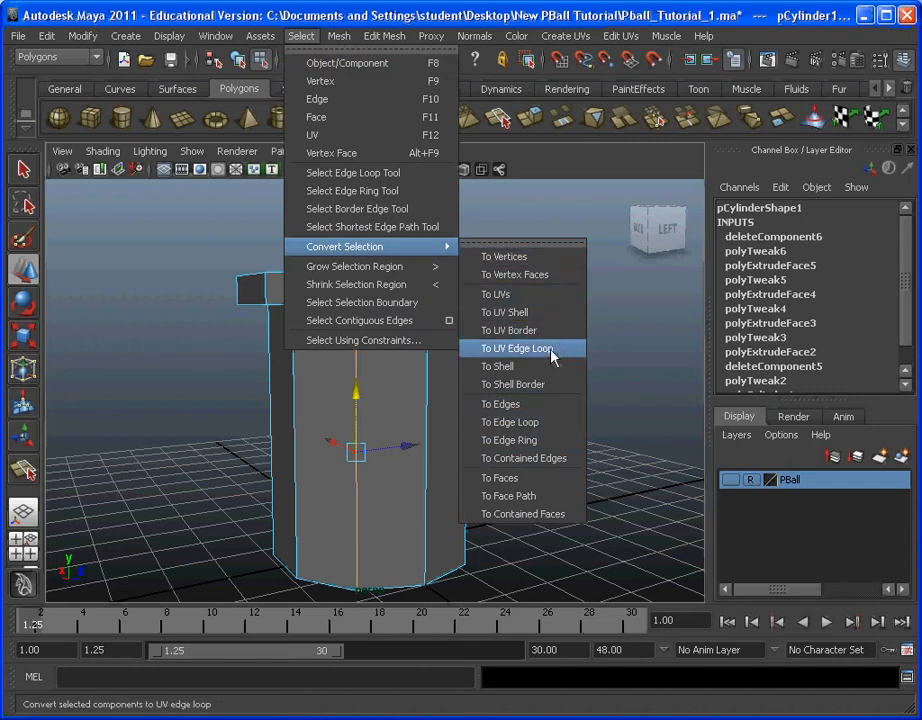
left_click(556, 428)
left_click_drag(507, 376, 496, 552, "alt")
left_click_drag(368, 408, 426, 379, "alt")
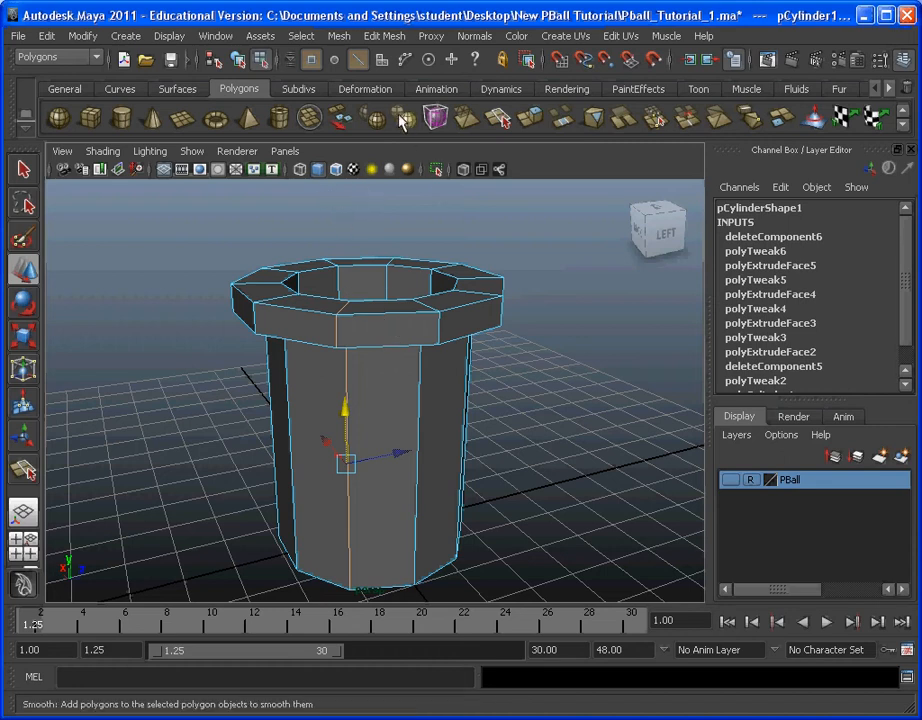
Step: Convert the selected edge loop to edge rings around the cylinder, soften the normals of those edges and clear the selection
left_click(303, 37)
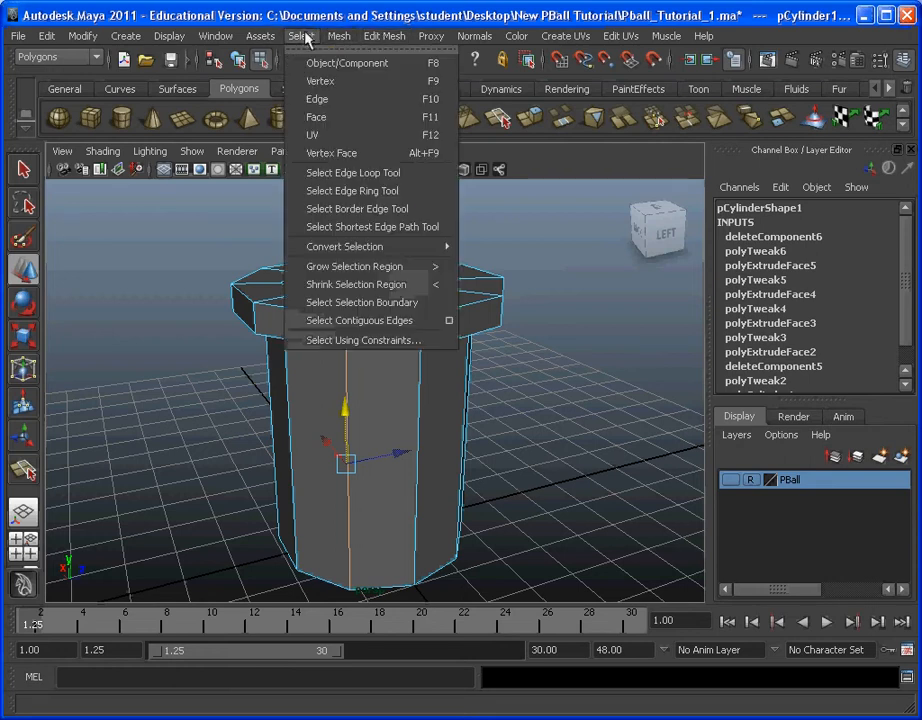
mouse_move(393, 246)
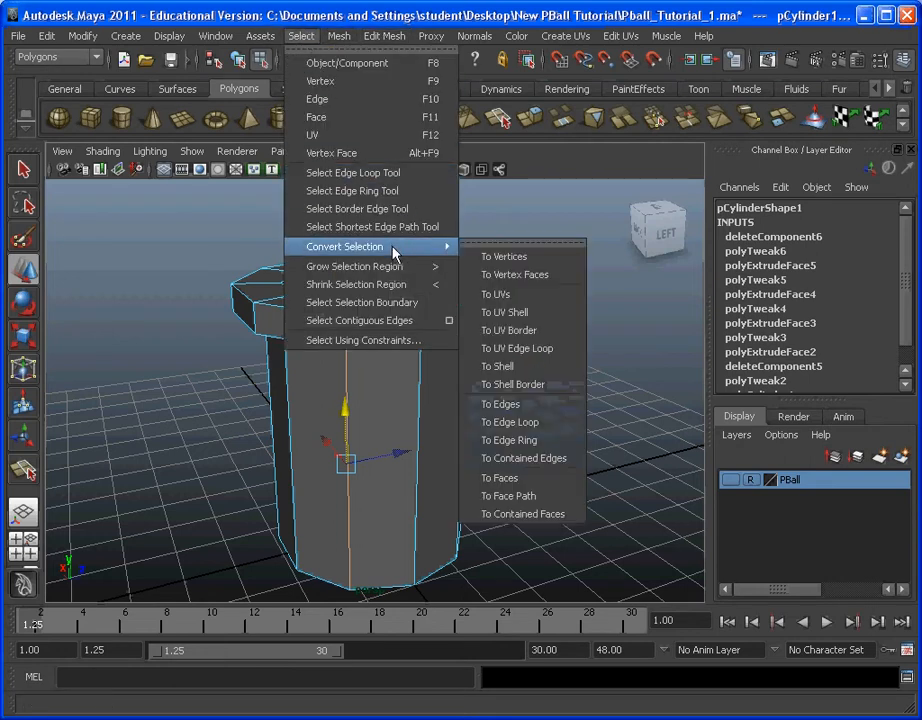
left_click(533, 440)
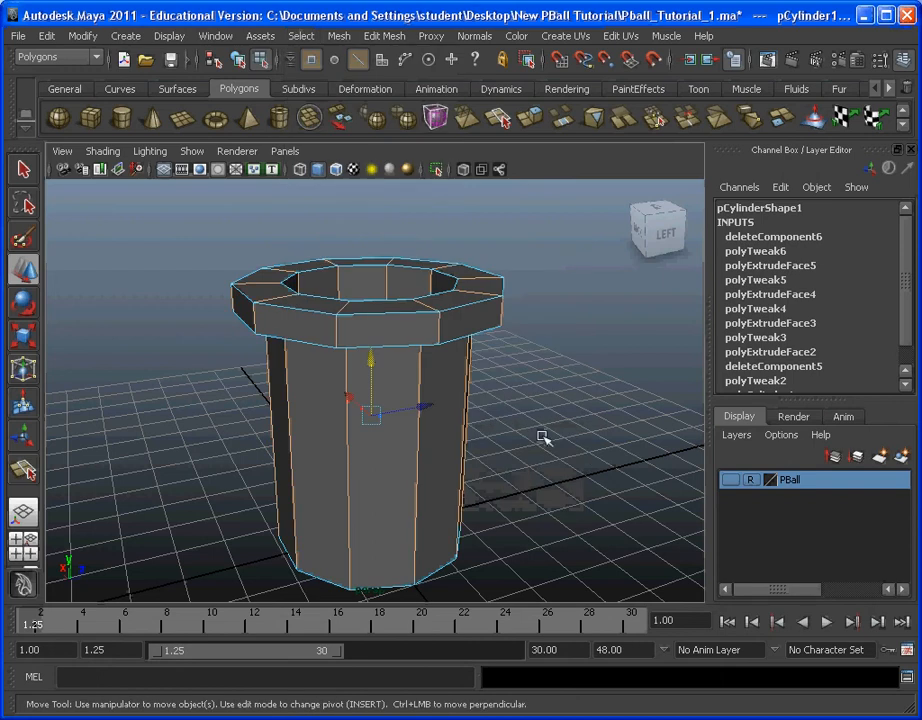
left_click_drag(414, 475, 358, 327, "alt")
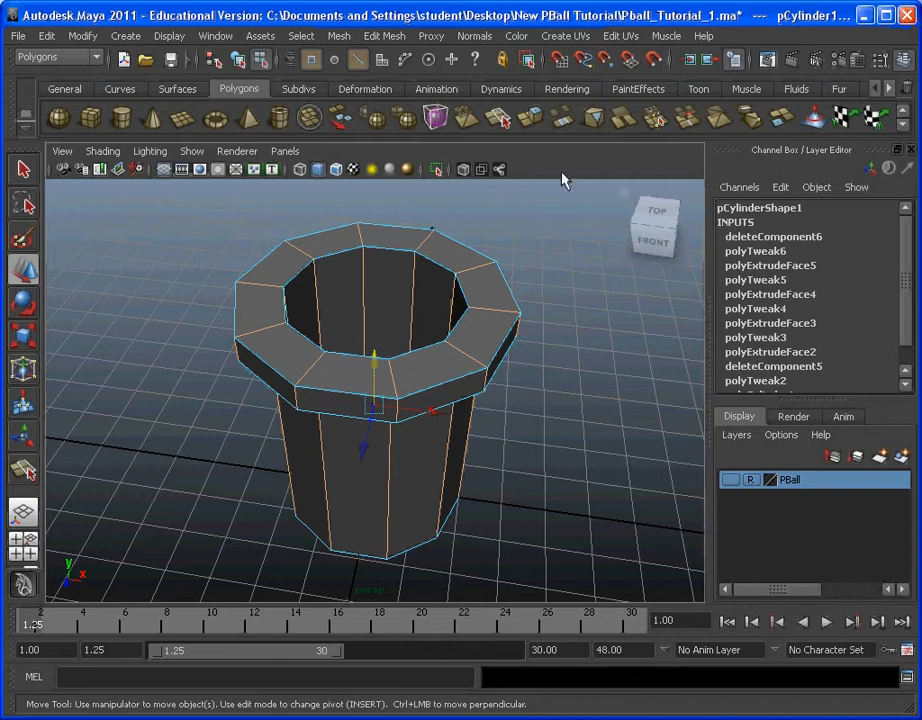
left_click(476, 36)
left_click(505, 210)
key("r")
left_click(572, 383)
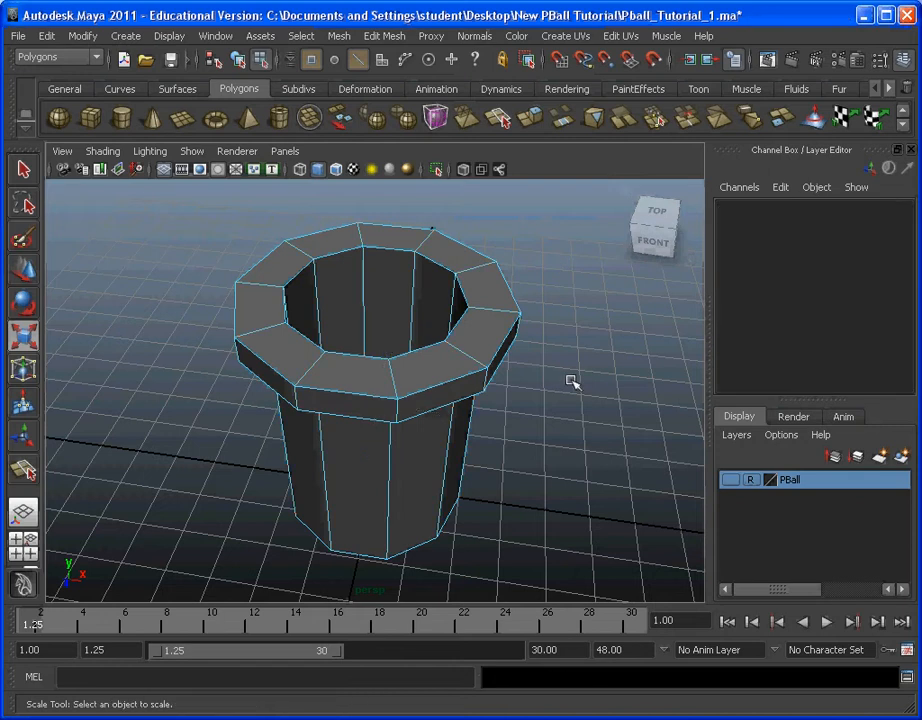
Step: Return to object selection, deselect the cylinder and check the softened shading from several angles
left_click(301, 36)
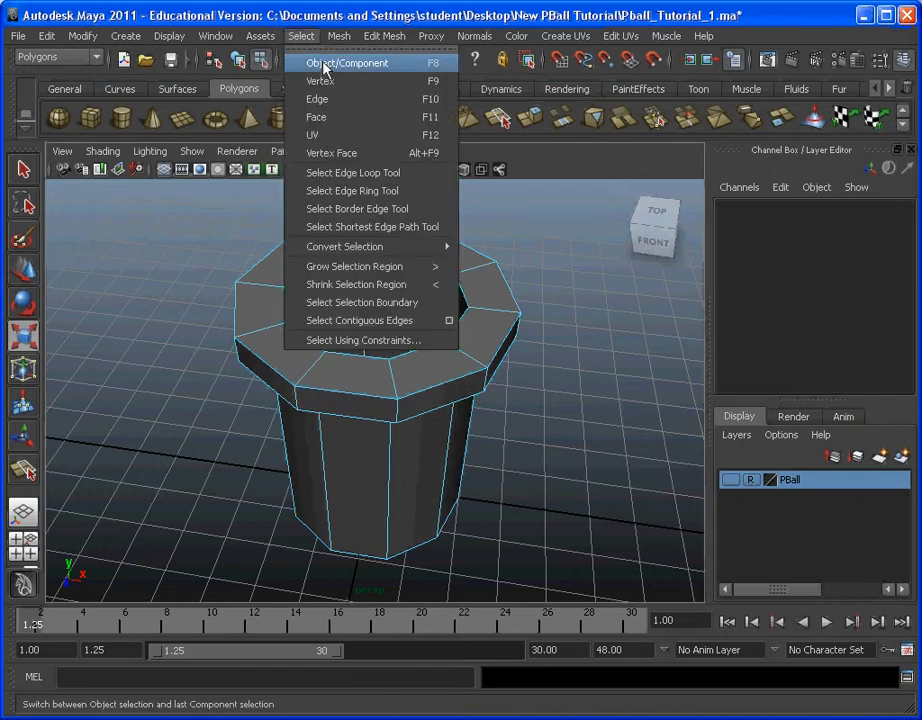
left_click(323, 64)
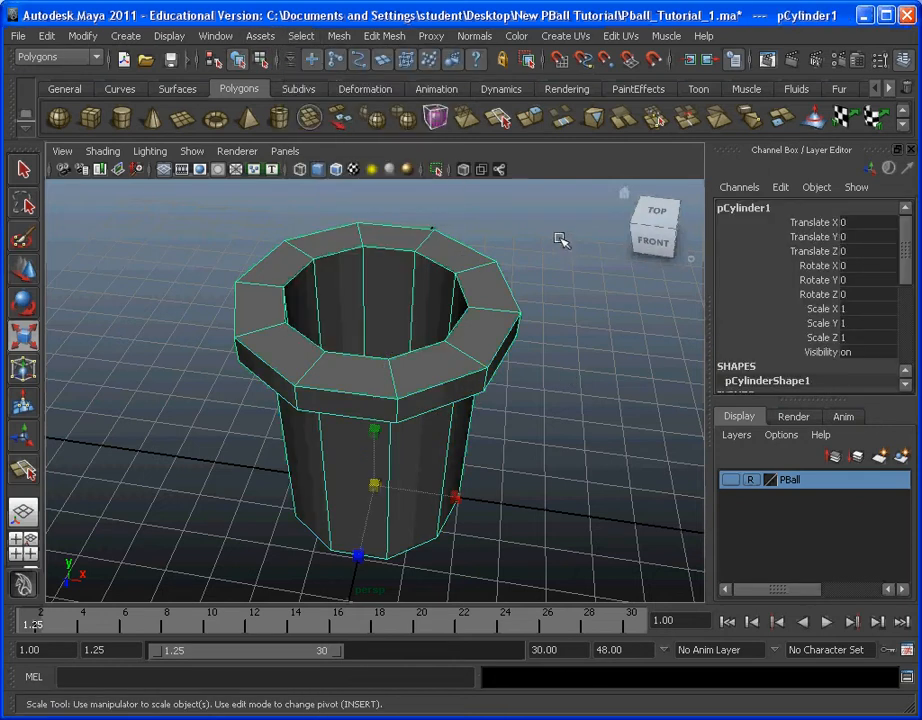
left_click(565, 298)
left_click_drag(565, 298, 384, 374, "alt")
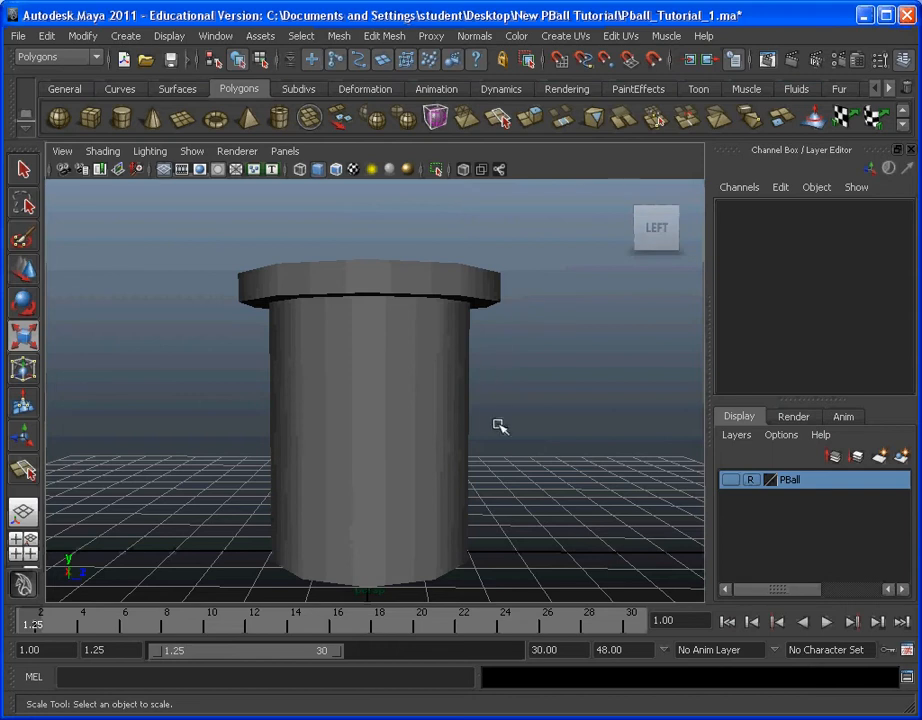
left_click_drag(496, 430, 488, 457, "alt")
right_click_drag(488, 457, 465, 452, "alt")
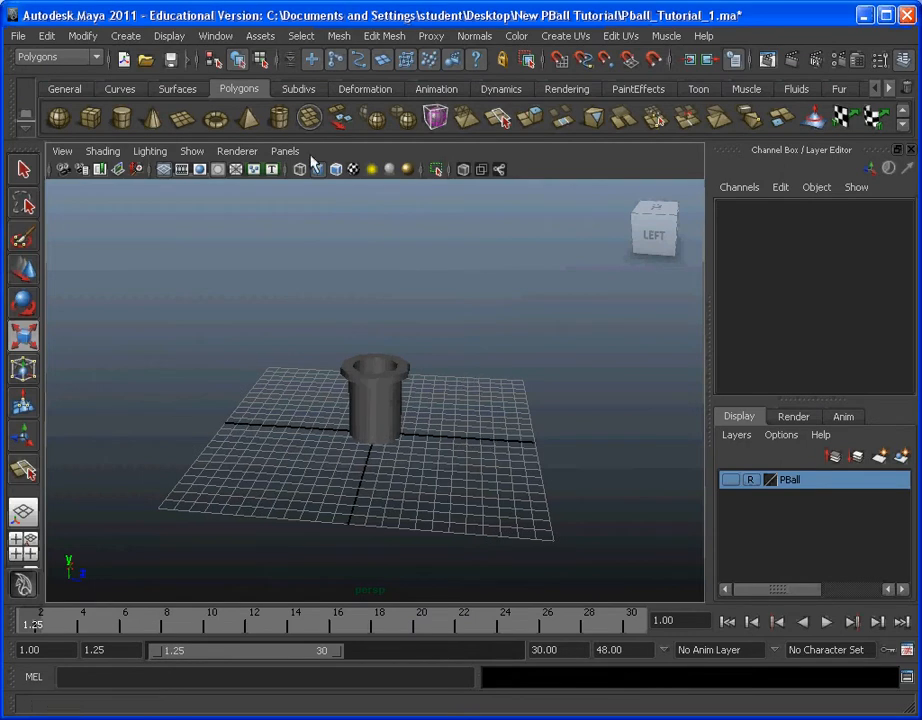
Step: Move the rimmed cylinder straight up about 12.25 units and make the PBall layer visible
left_click(398, 376)
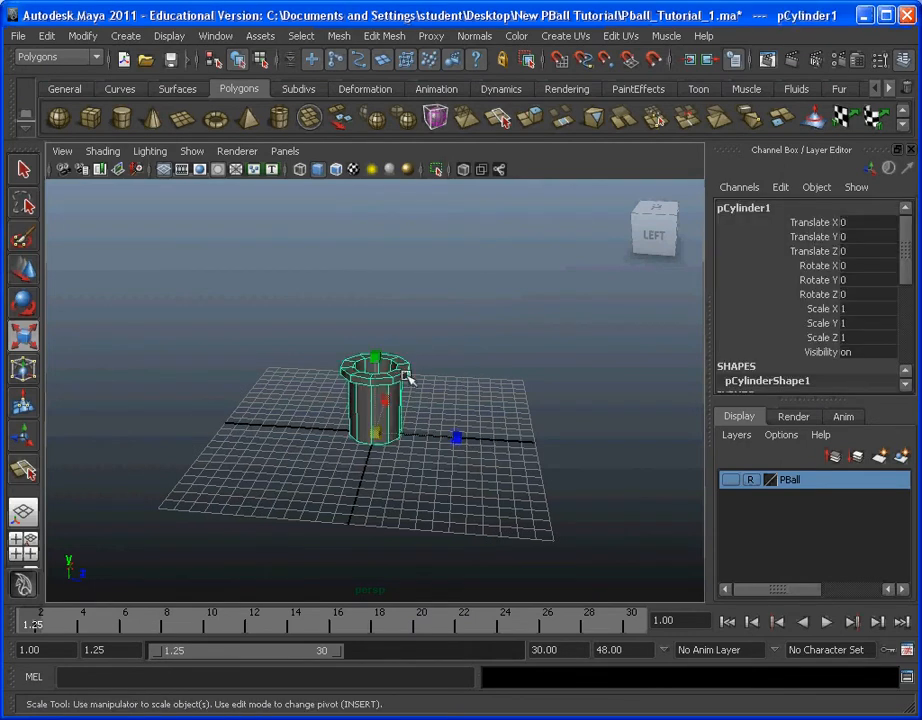
left_click(23, 270)
double_click(25, 270)
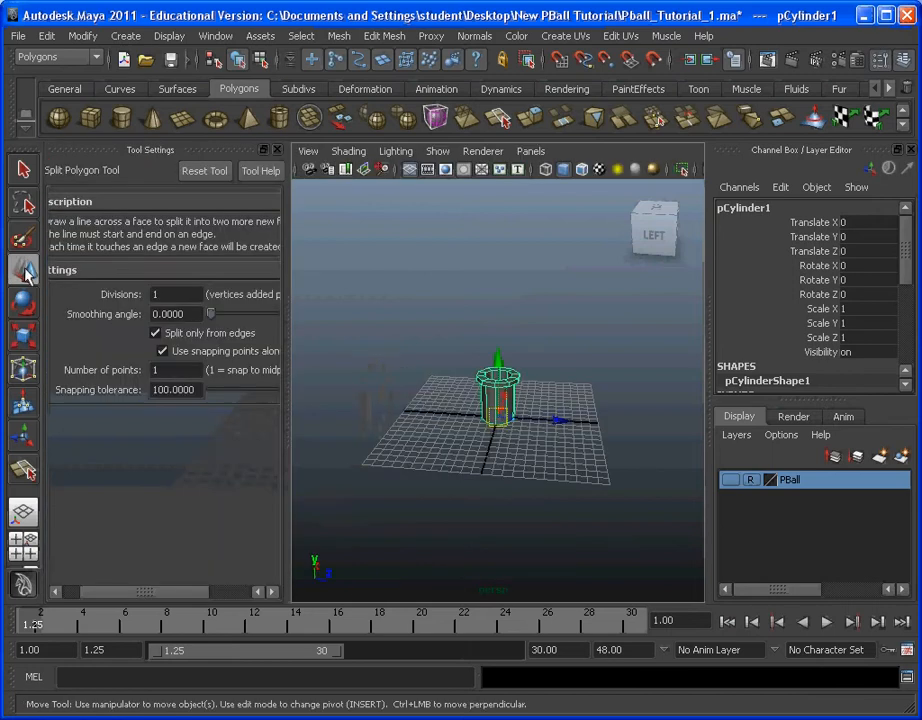
left_click(275, 150)
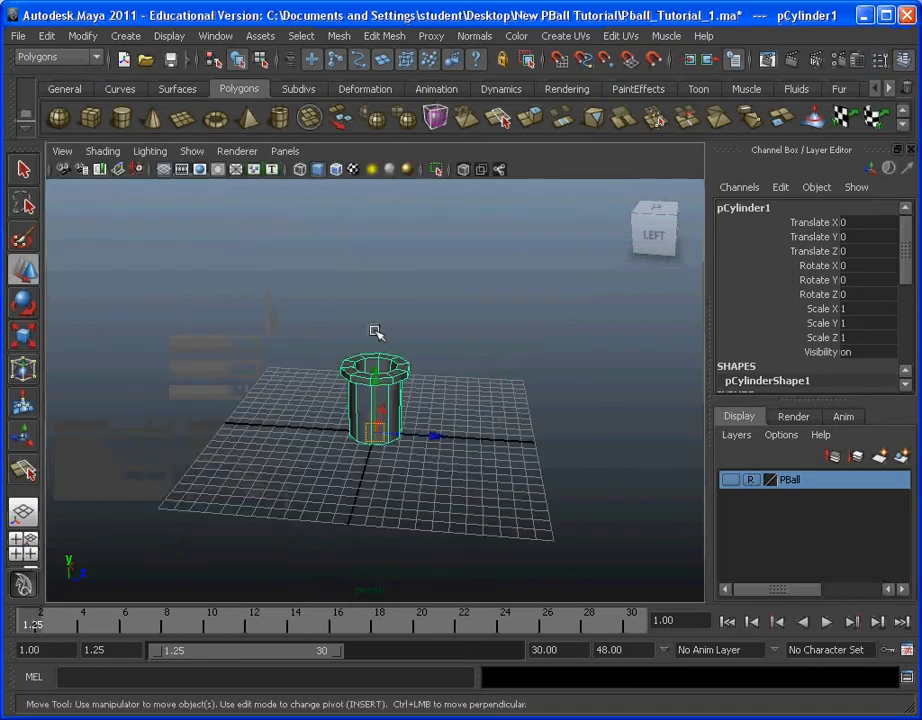
left_click_drag(380, 388, 437, 212)
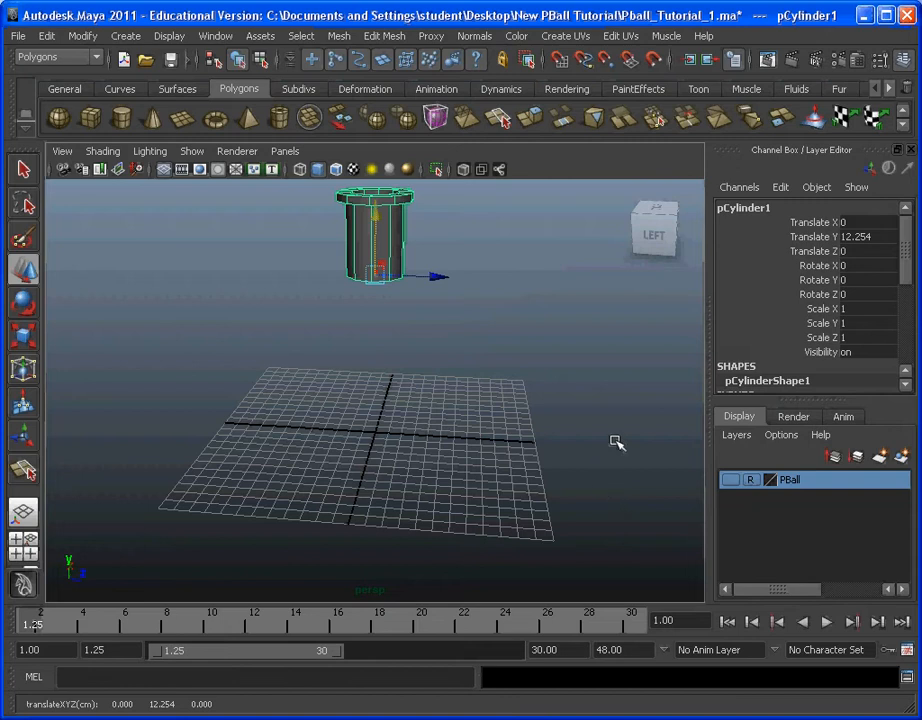
left_click(730, 480)
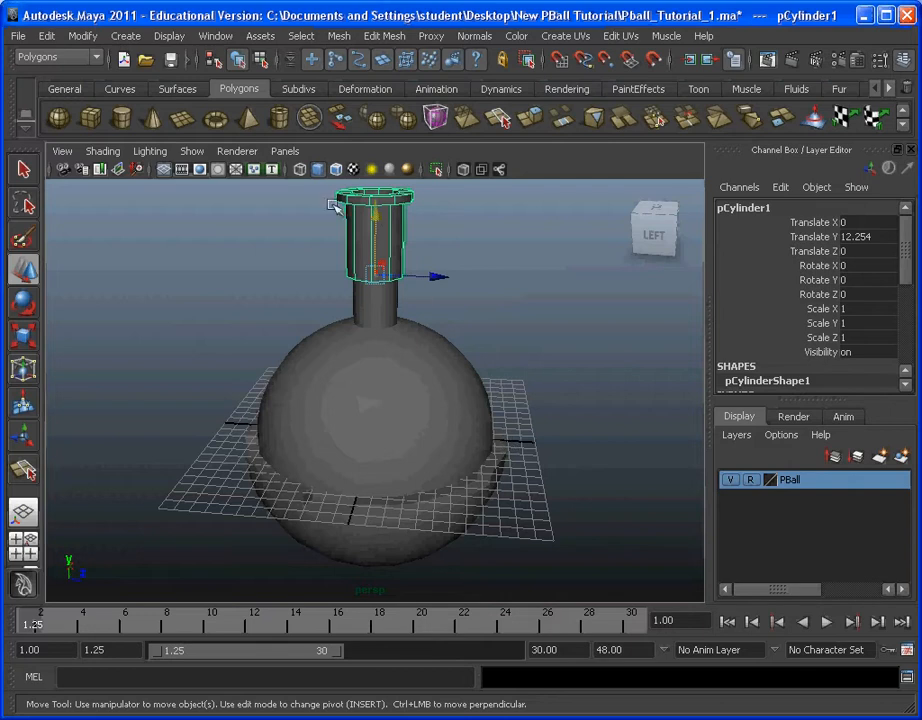
Step: Lower the rimmed cylinder to about 8.57 units in Y over the ball's neck and check the fit from several angles
left_click_drag(383, 215, 378, 267)
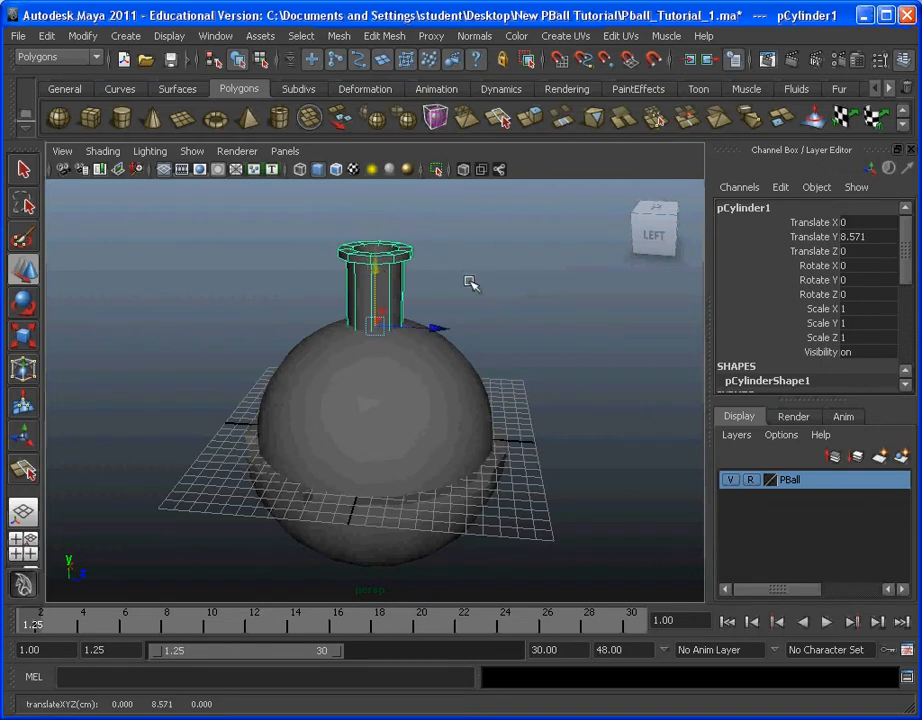
scroll(449, 262, "up", 3)
middle_click_drag(448, 245, 436, 382, "alt")
scroll(436, 382, "up", 5)
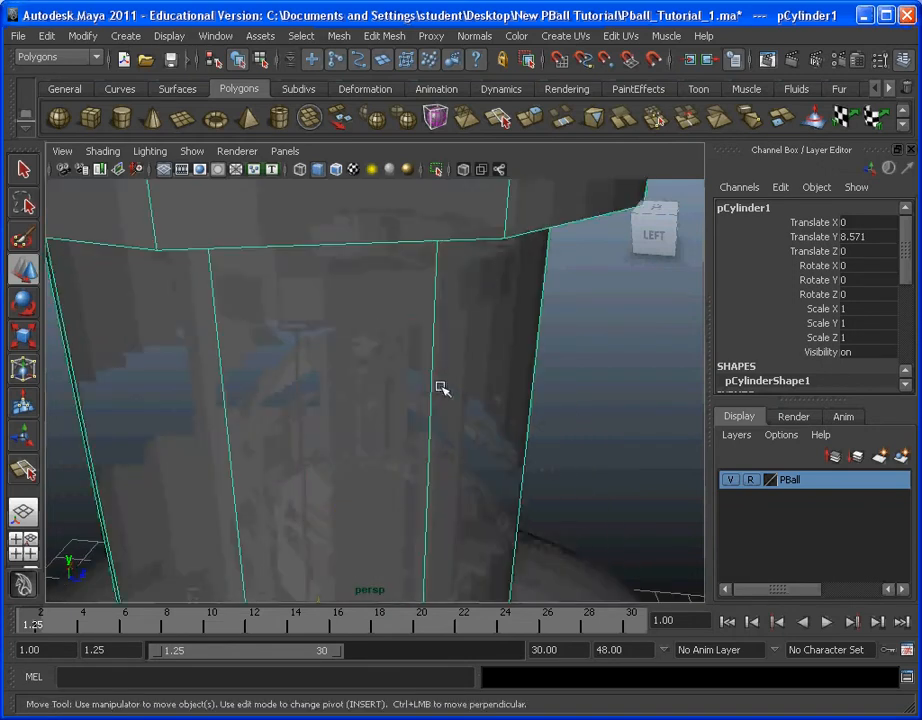
scroll(436, 382, "down", 3)
left_click_drag(435, 380, 389, 368, "alt")
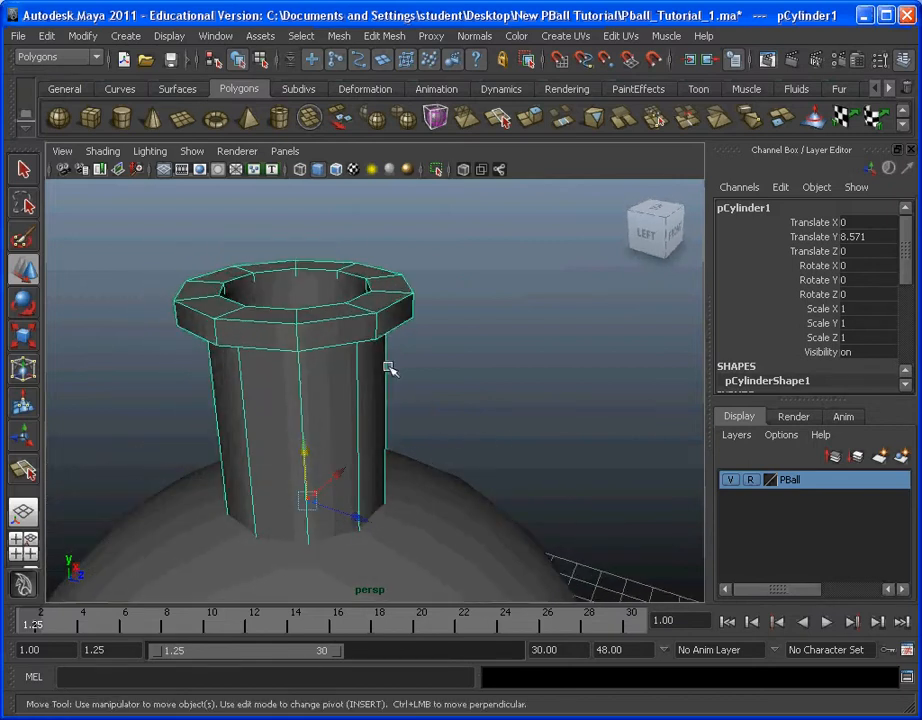
scroll(422, 436, "down", 3)
left_click_drag(401, 435, 438, 444, "alt")
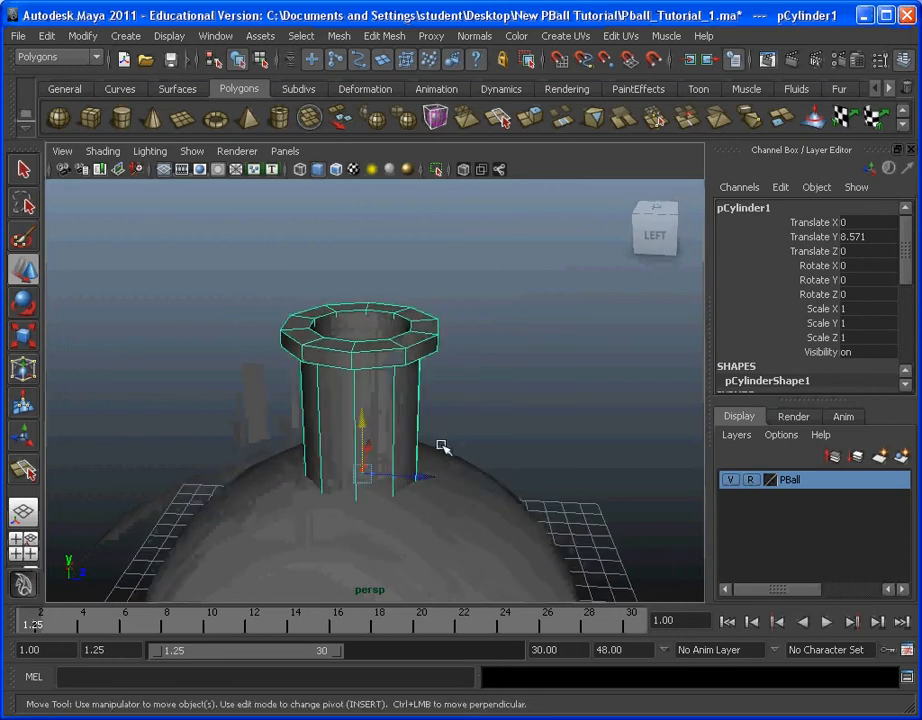
scroll(438, 444, "down", 3)
middle_click_drag(428, 453, 426, 430, "alt")
left_click_drag(426, 430, 479, 410, "alt")
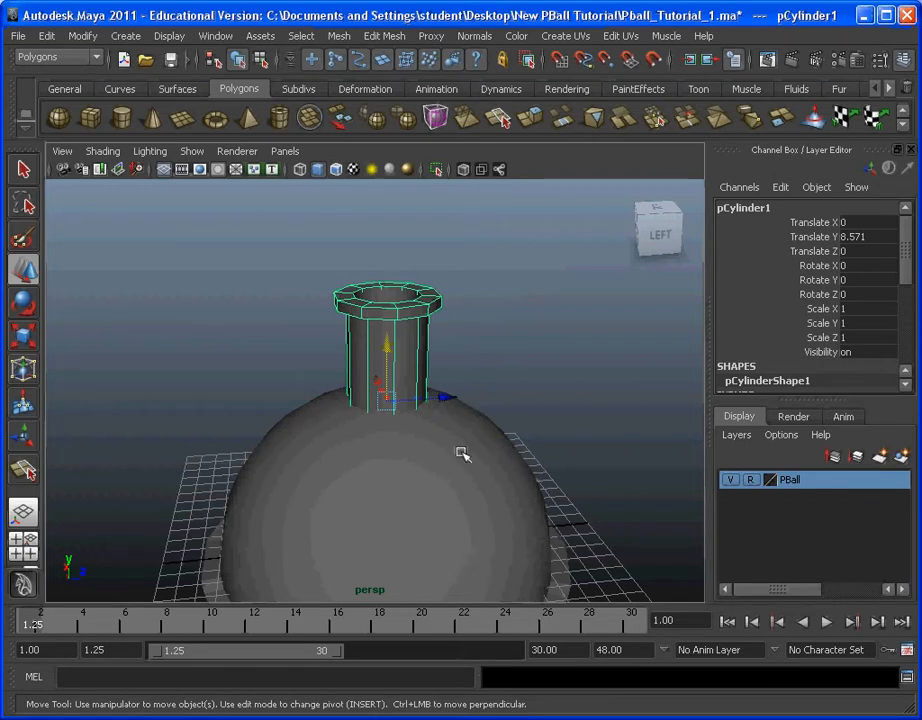
scroll(480, 374, "down", 2)
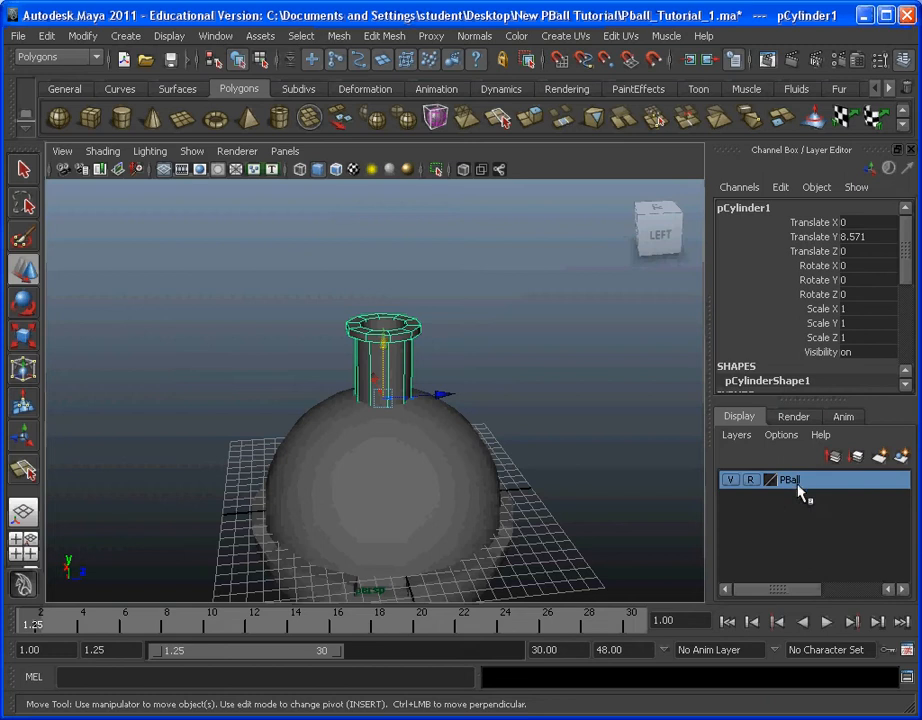
Step: Set the PBall layer to template display so the ball is drawn as an unselectable wireframe
left_click(752, 481)
left_click(752, 481)
left_click(752, 481)
left_click(753, 481)
left_click(752, 481)
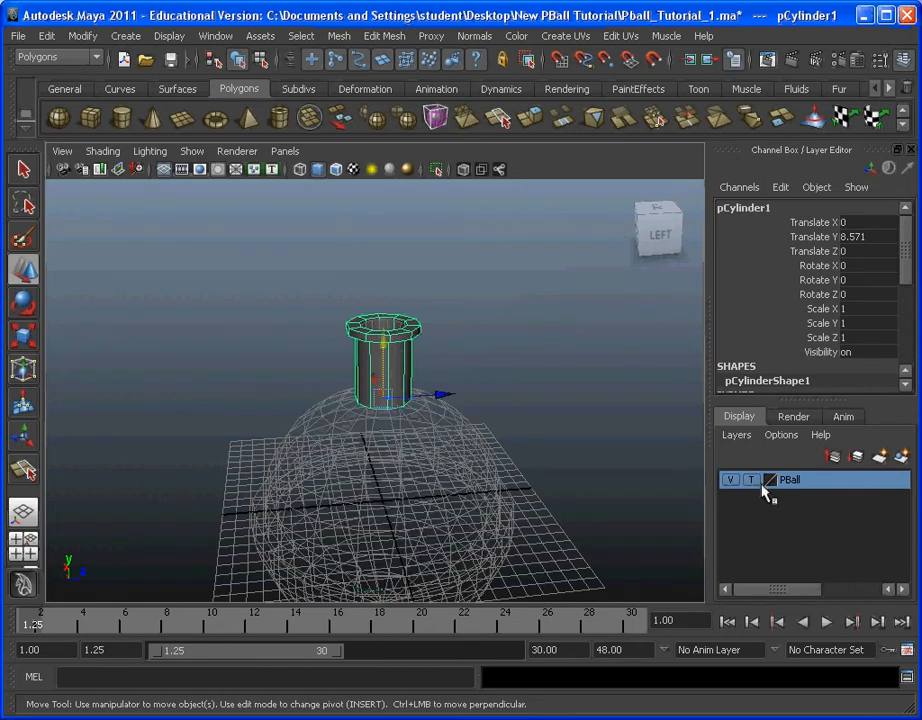
left_click(752, 481)
left_click(752, 481)
left_click(752, 481)
left_click_drag(465, 506, 529, 488, "alt")
mouse_move(529, 488)
right_mouse_down("alt")
mouse_move(525, 477)
mouse_move(537, 487)
right_mouse_up("alt")
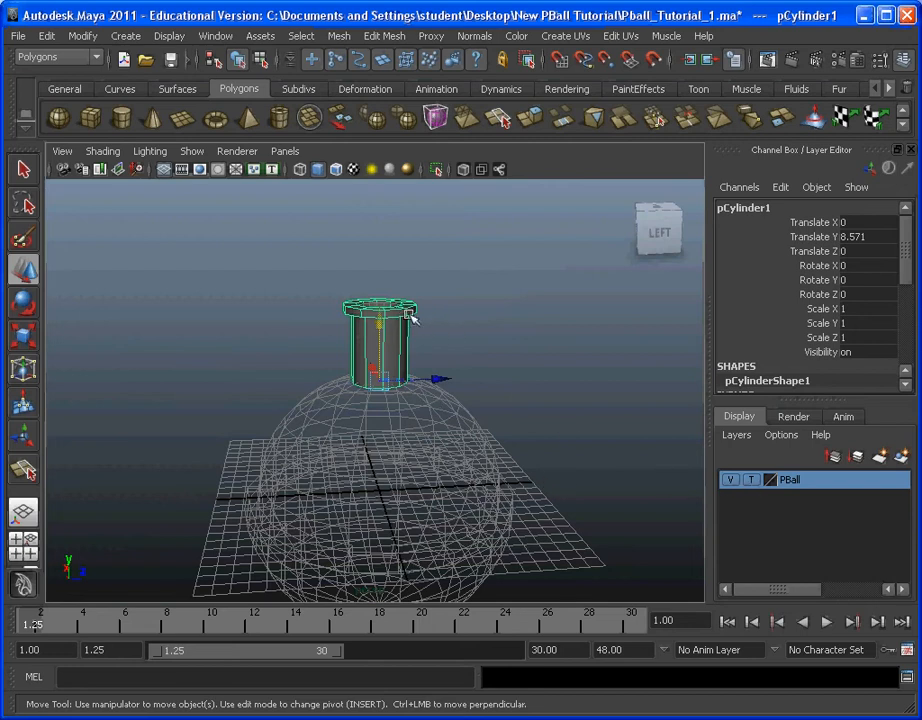
Step: Enter pivot editing for the rimmed cylinder and snap its pivot down to the grid origin
key("Insert")
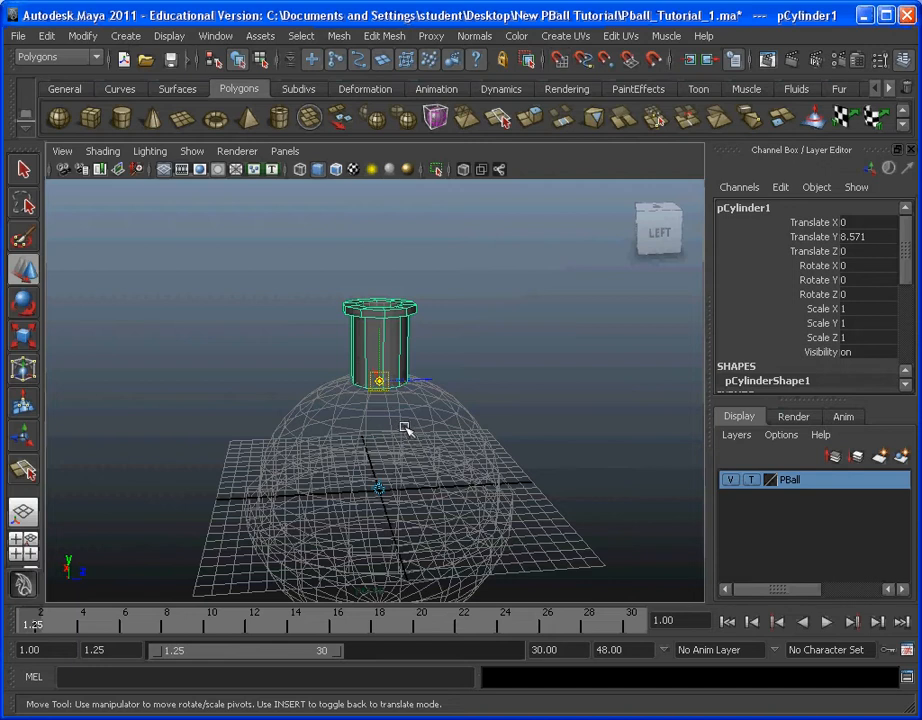
key("x")
key("x")
left_click_drag(381, 348, 397, 490)
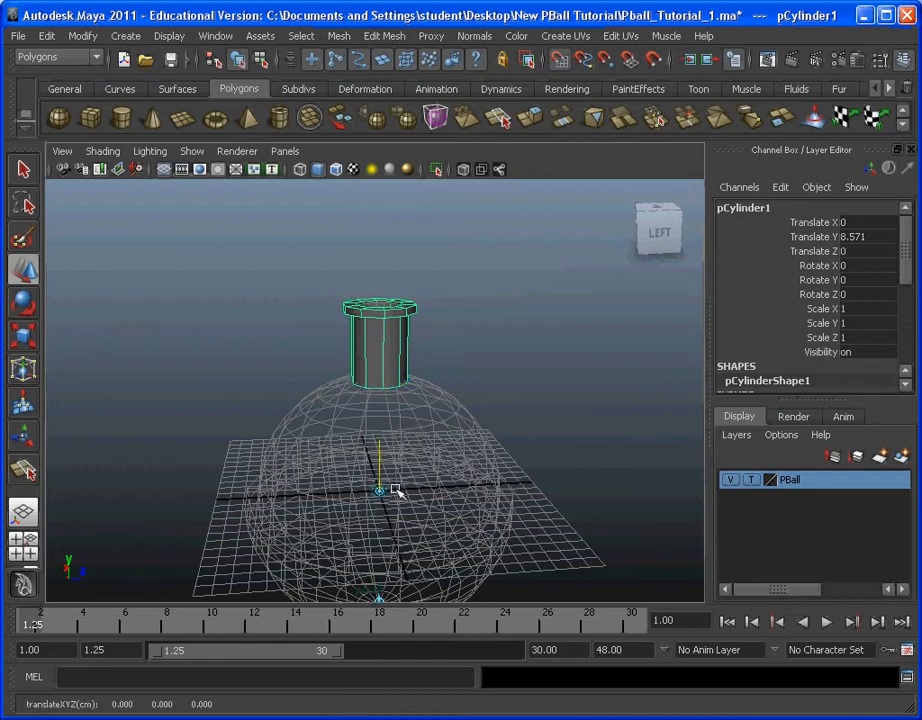
Step: Reselect the rimmed cylinder, check from several angles that its pivot sits on the grid origin, and leave pivot editing
left_click(440, 542)
key("f")
middle_click_drag(400, 480, 391, 262, "alt")
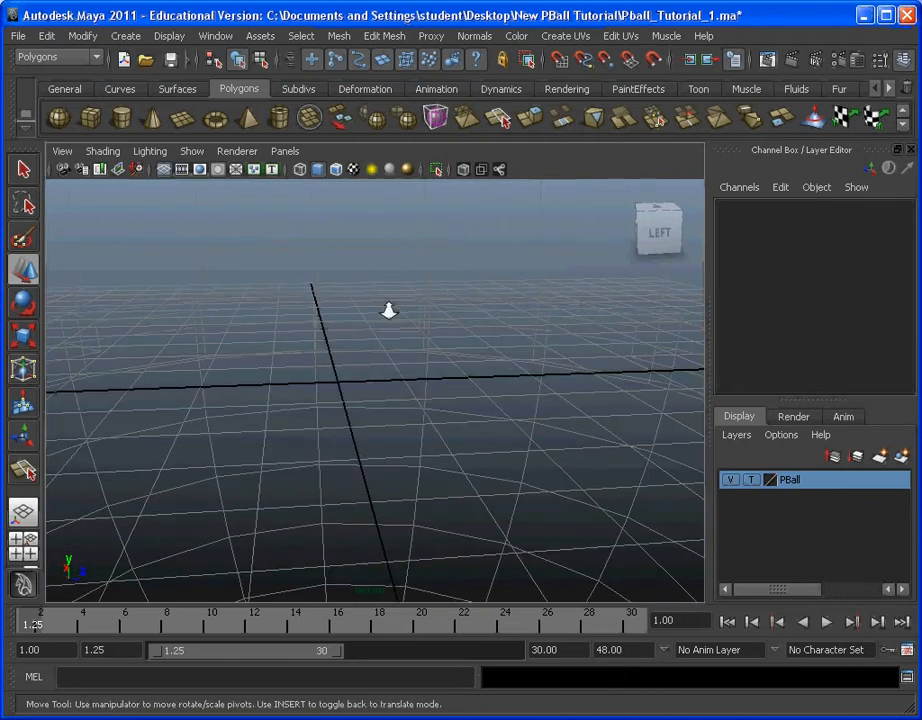
scroll(389, 311, "down", 5)
left_click_drag(389, 333, 525, 405, "alt")
scroll(395, 352, "down", 4)
left_click(372, 345)
key("f")
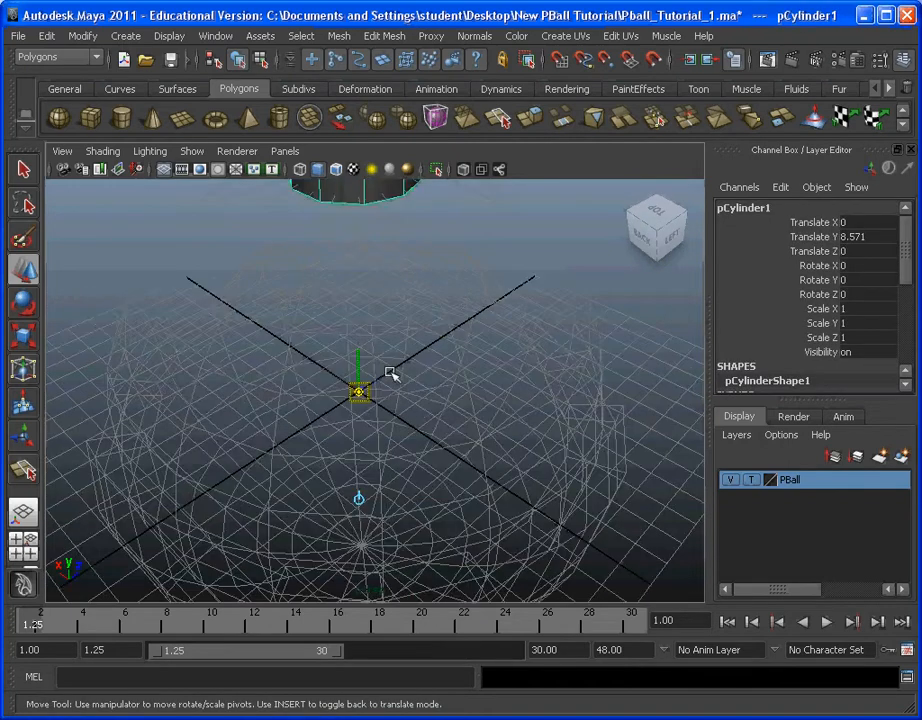
left_click_drag(390, 372, 471, 405, "alt")
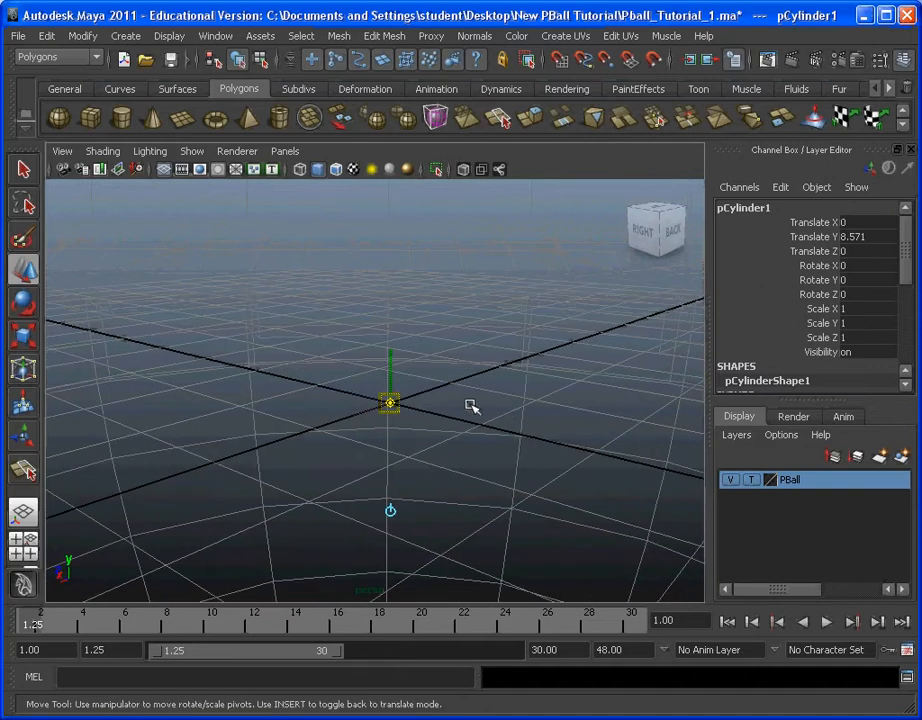
left_click_drag(403, 410, 397, 465, "alt")
scroll(329, 403, "down", 5)
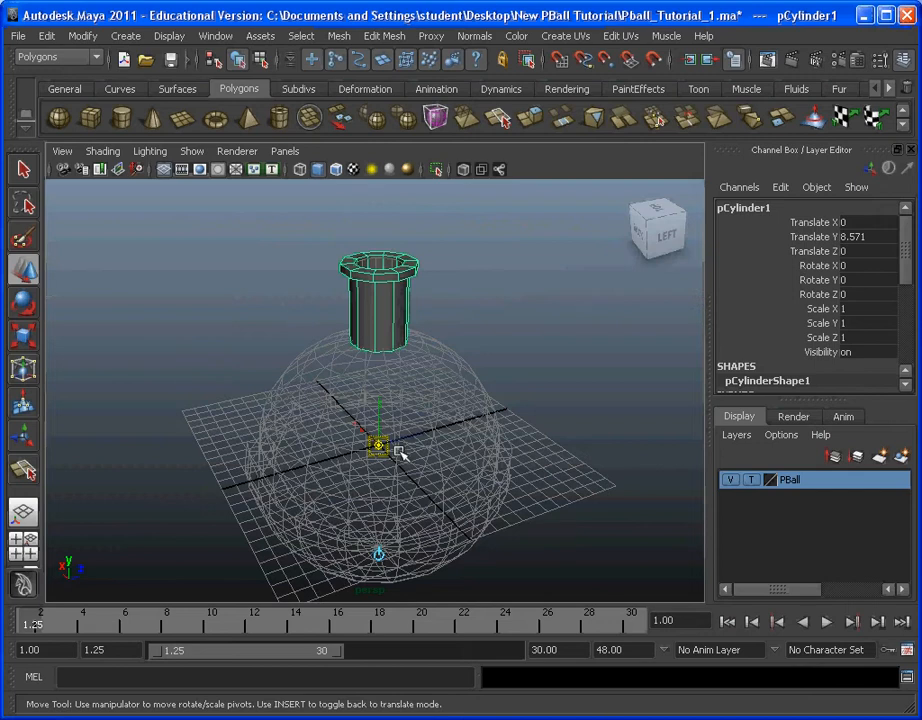
key("Insert")
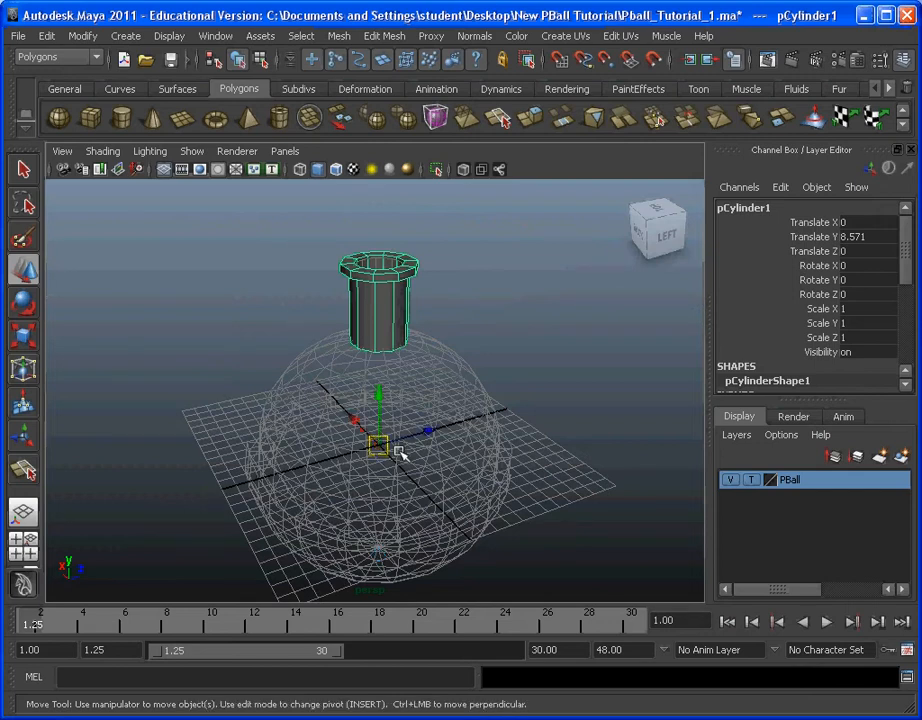
Step: Activate the Rotate tool, try rotating the cylinder freely around its pivot and undo each attempt
mouse_move(461, 383)
left_mouse_down("alt")
mouse_move(480, 381)
mouse_move(450, 385)
left_mouse_up("alt")
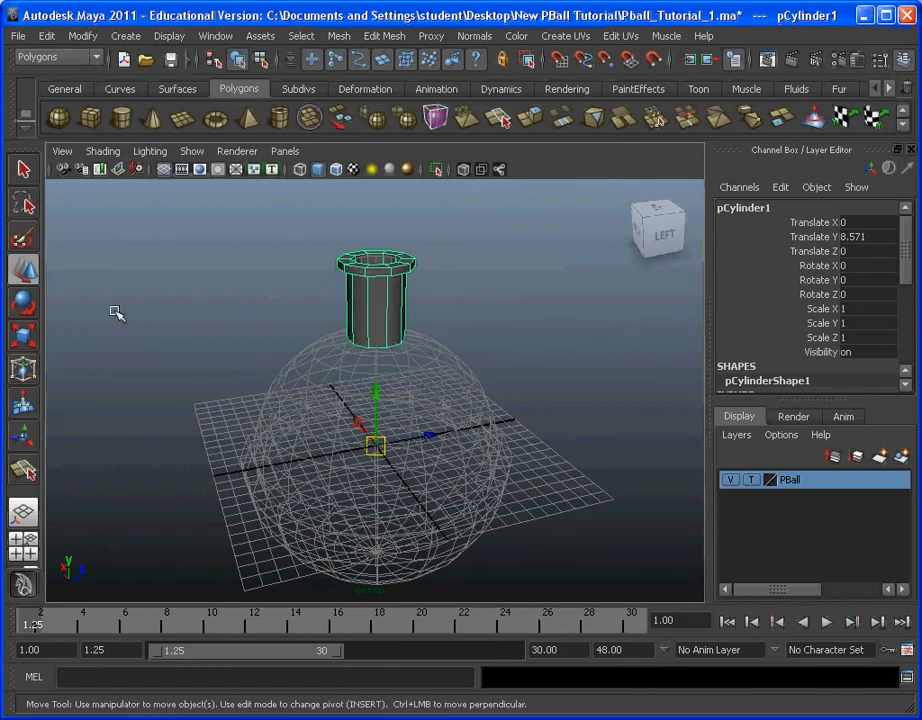
left_click(28, 318)
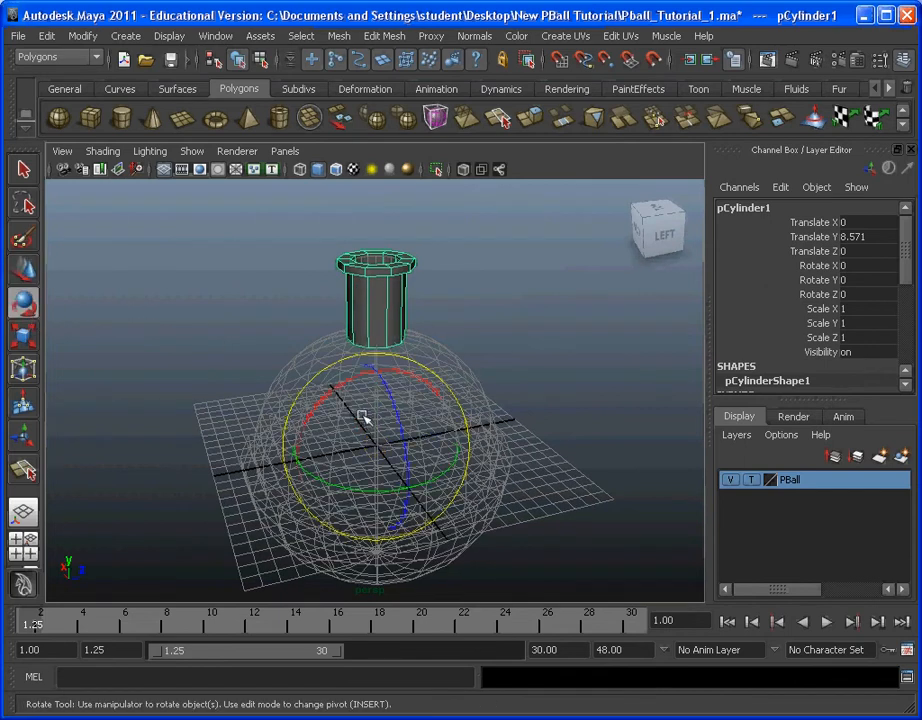
left_click_drag(362, 418, 335, 425)
key("ctrl+z")
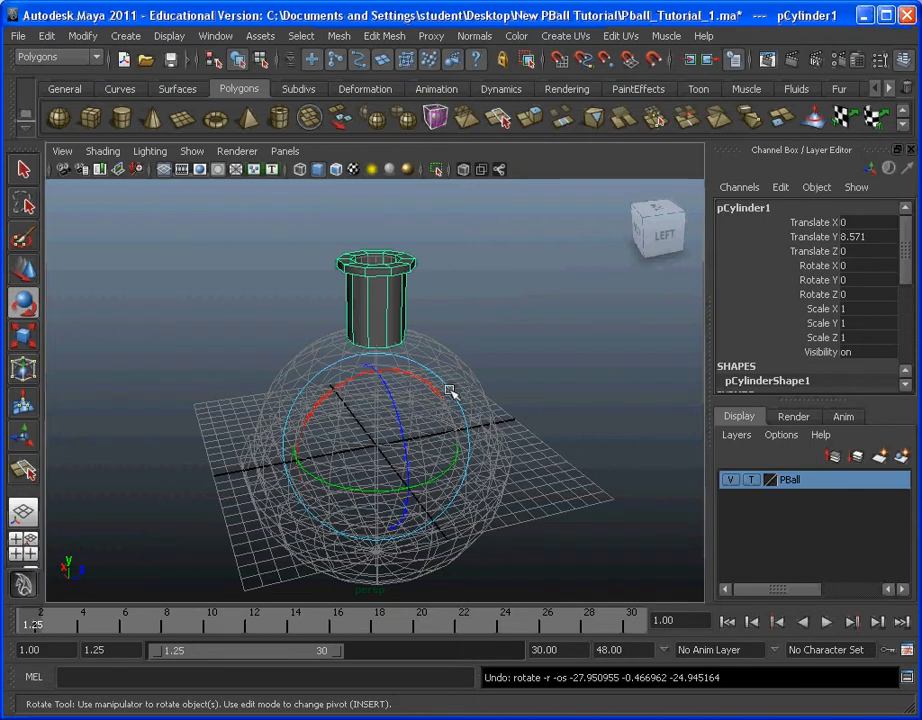
left_click_drag(510, 391, 370, 379, "alt")
key("super")
left_click(340, 376)
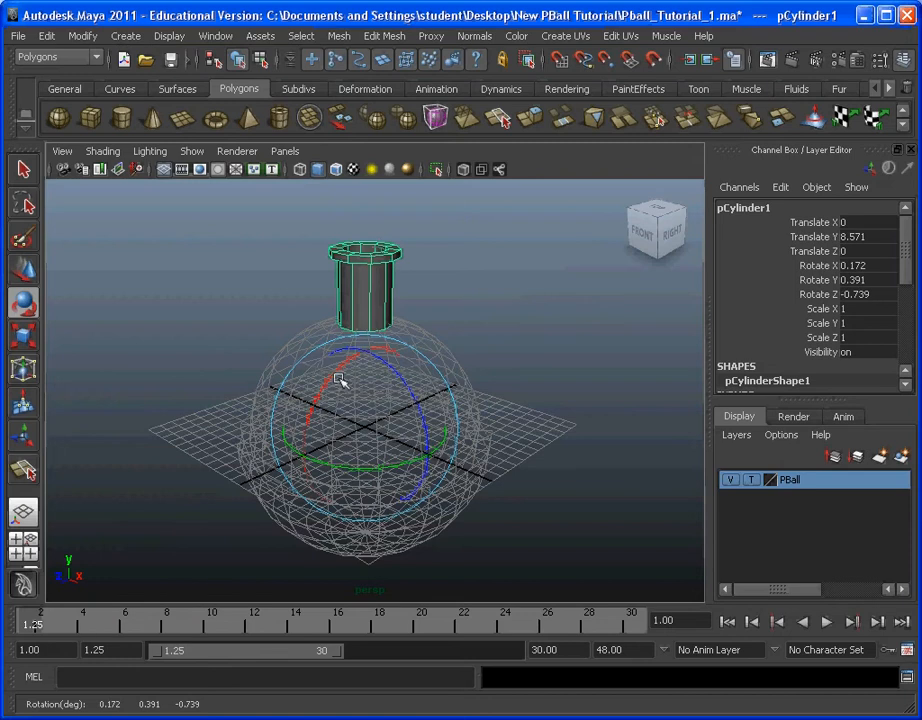
key("ctrl+z")
Step: Rotate the cylinder around the ball about the X axis only and set its Rotate X to -45
left_click_drag(337, 378, 390, 348)
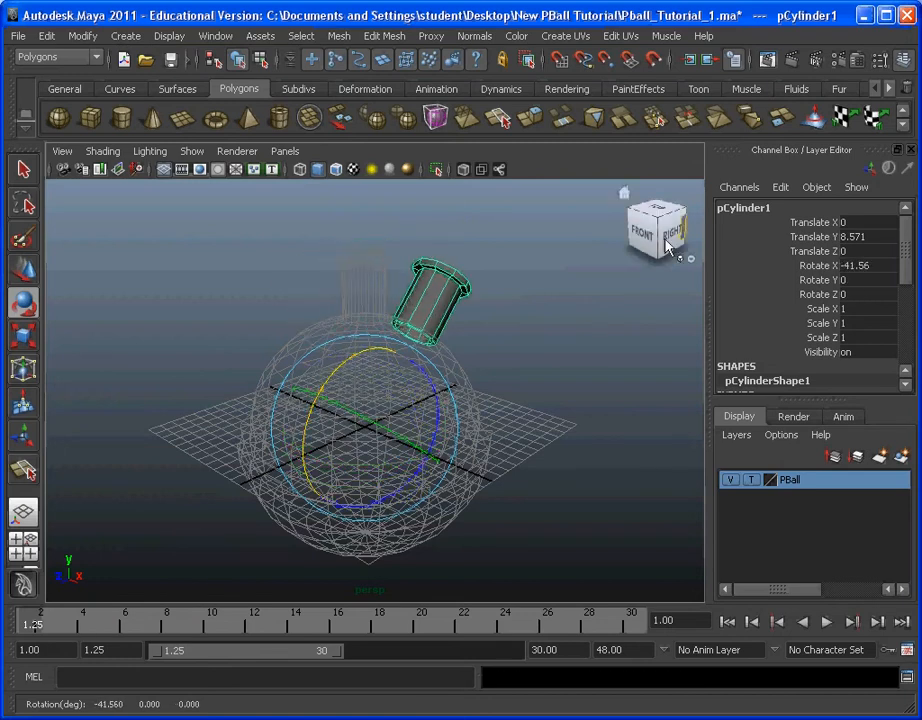
left_click(866, 267)
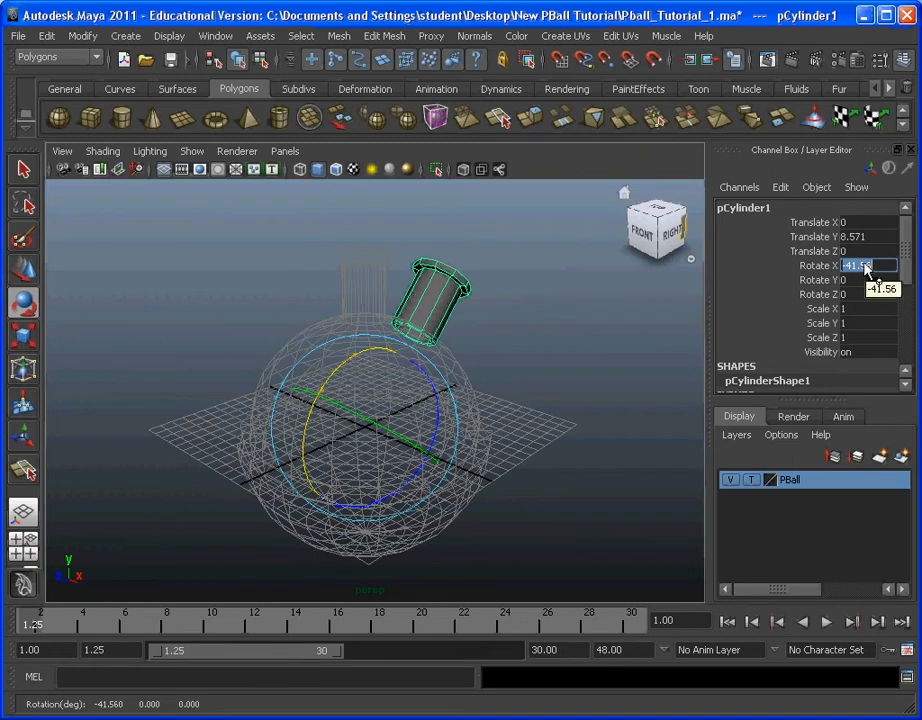
key("Return")
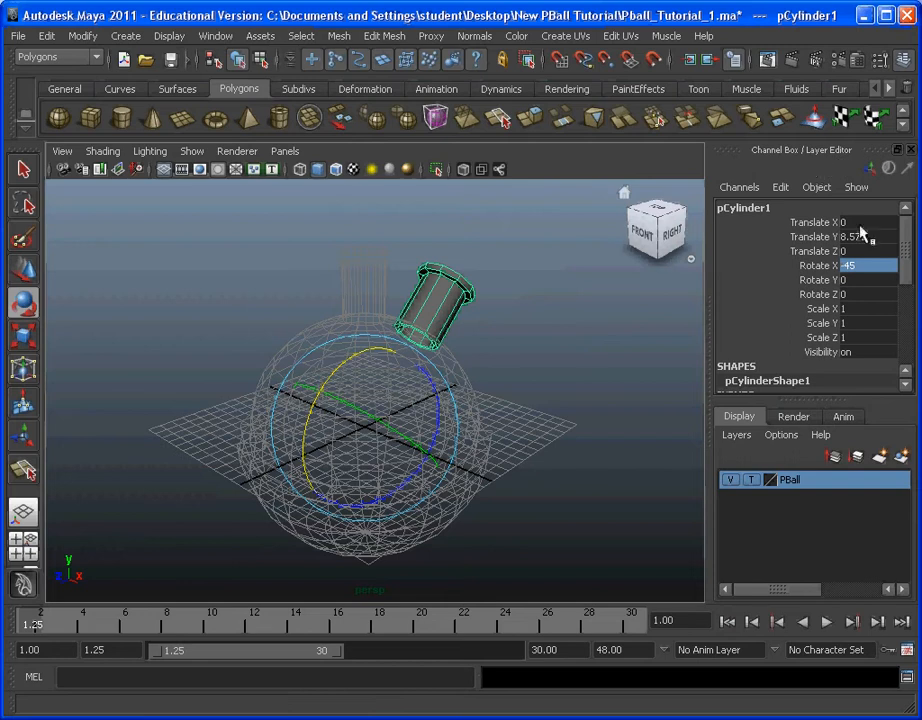
Step: Hide the Channel Box / Layer Editor and show it again
left_click(864, 265)
left_click(904, 64)
left_click(906, 66)
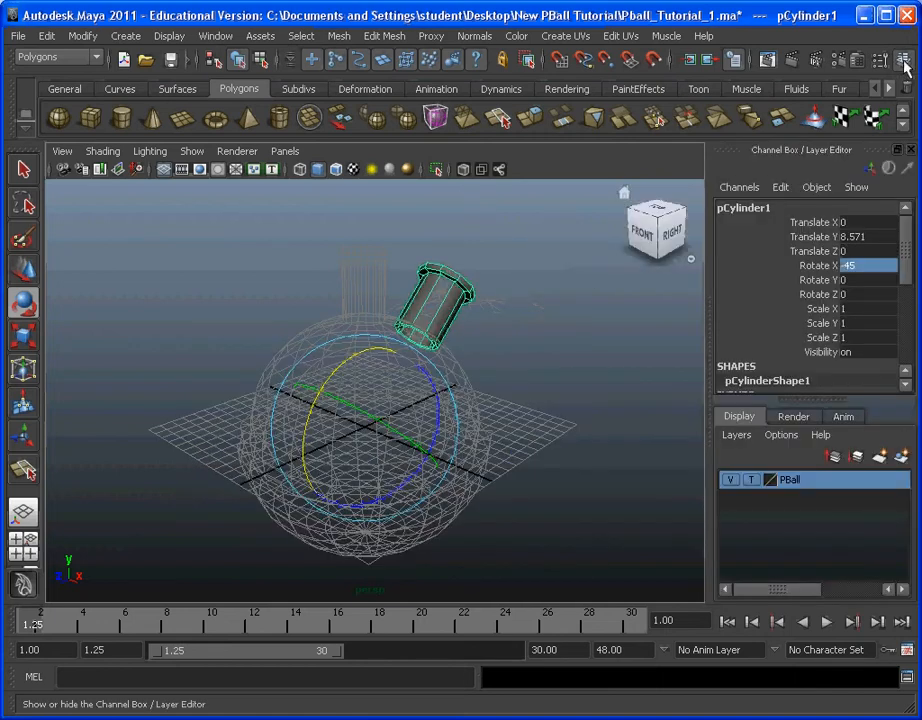
left_click(904, 64)
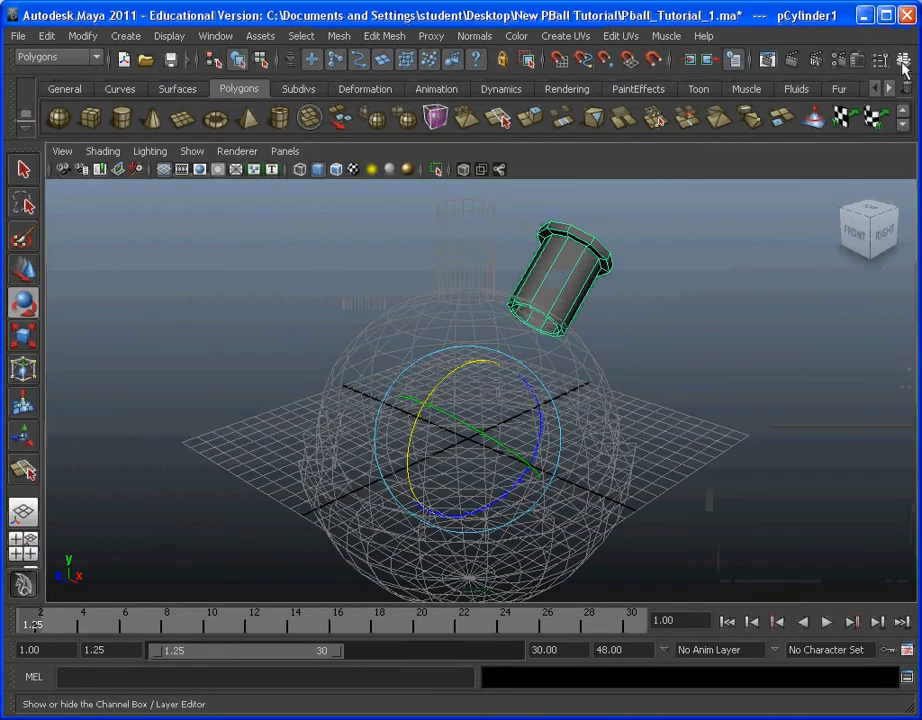
left_click(904, 64)
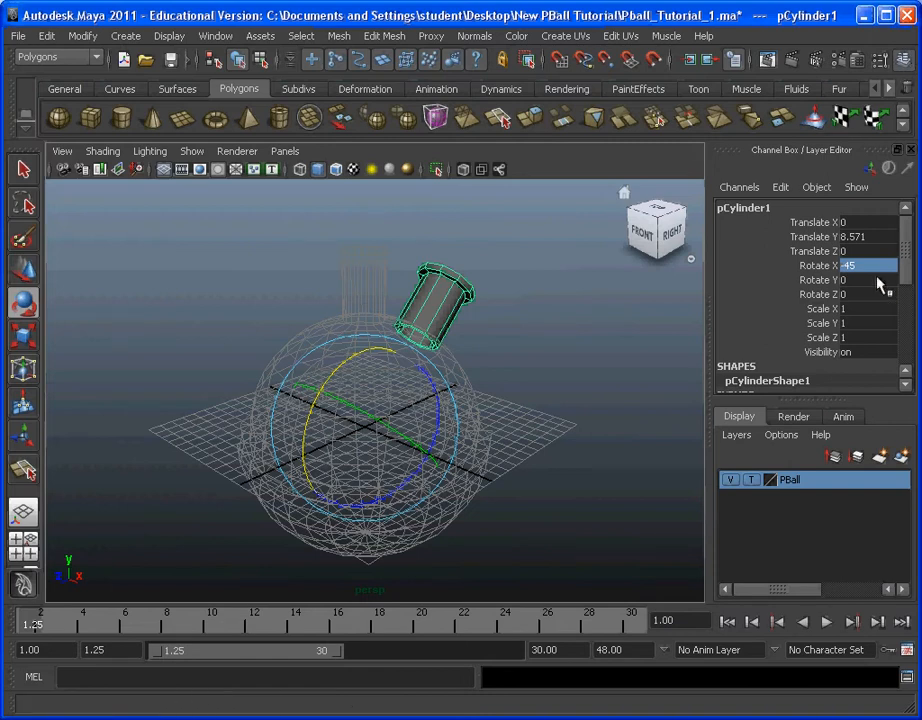
Step: Try Rotate X values of -90 and 23465 on the cylinder and restore the value to -45
double_click(868, 265)
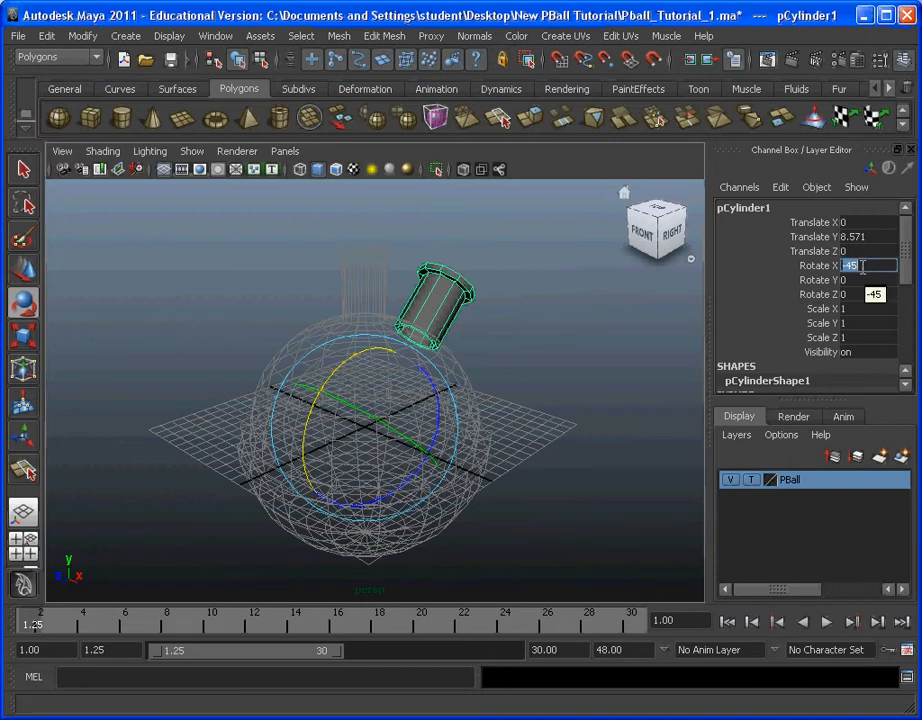
type("-90")
key("Return")
double_click(863, 270)
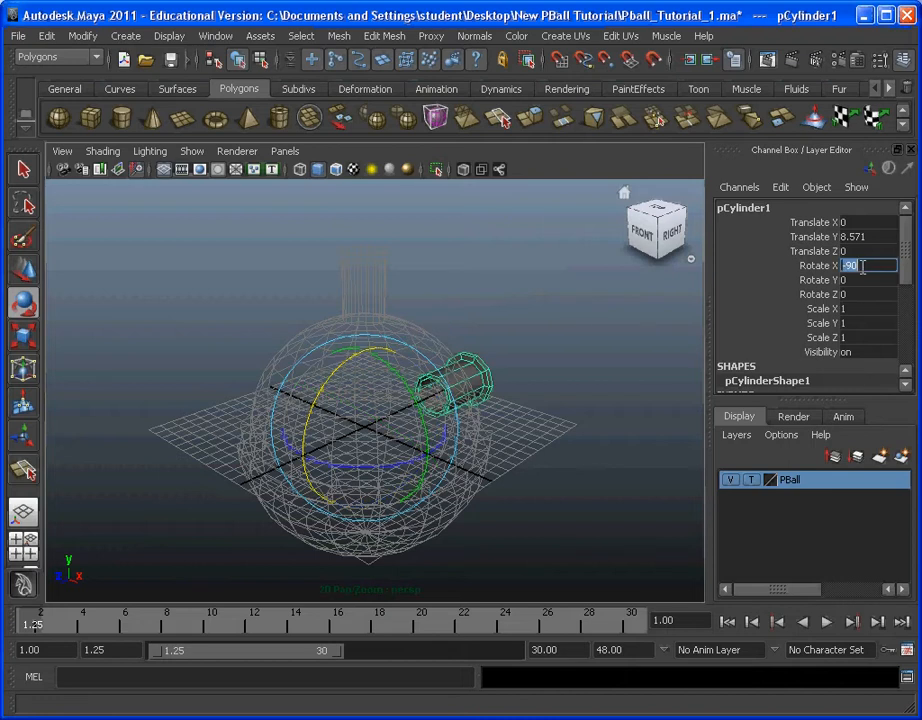
type("23465")
key("Return")
double_click(863, 270)
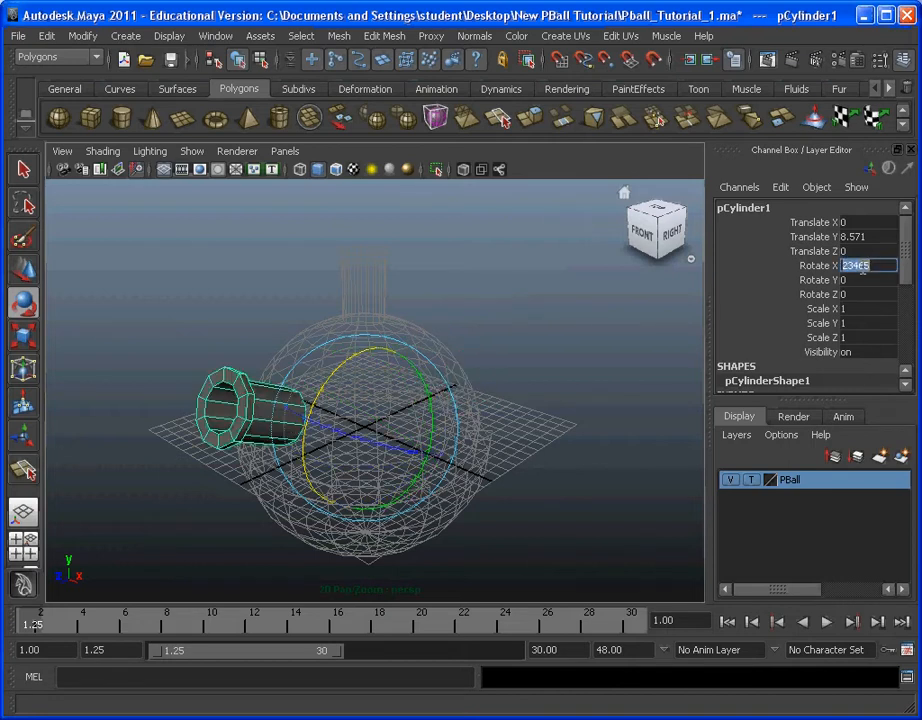
type("-45")
key("Return")
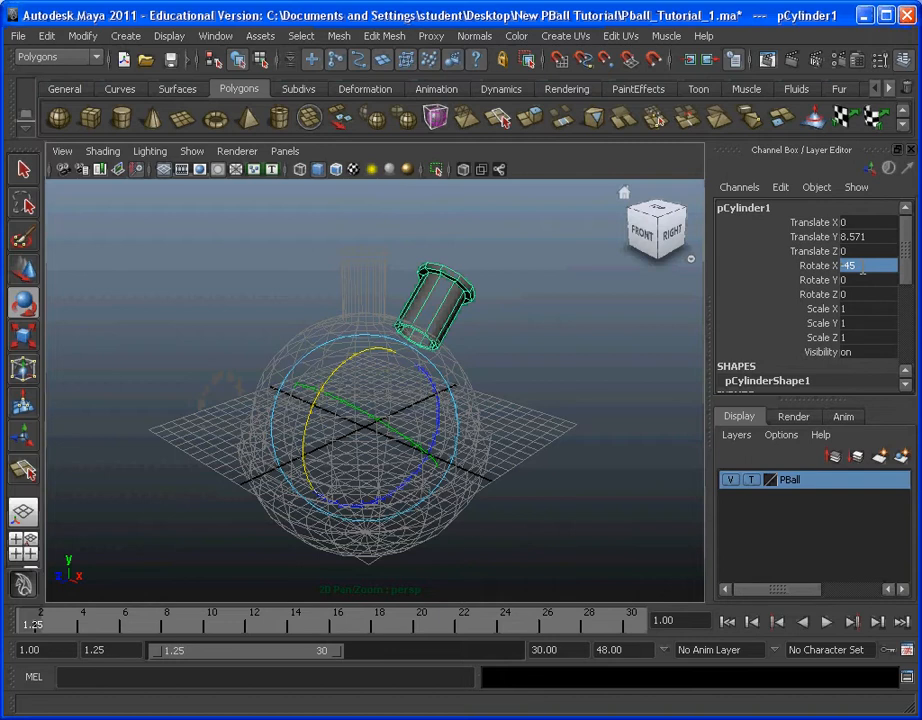
Step: Reselect the tilted cylinder, try rotating it freely around the ball and undo that rotation
left_click(545, 407)
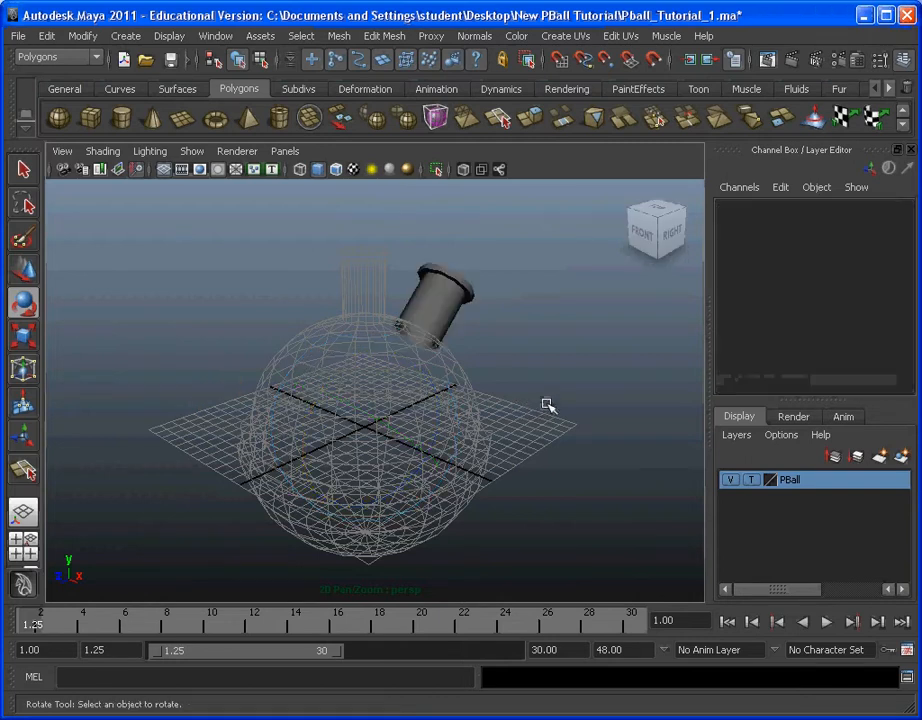
left_click(463, 313)
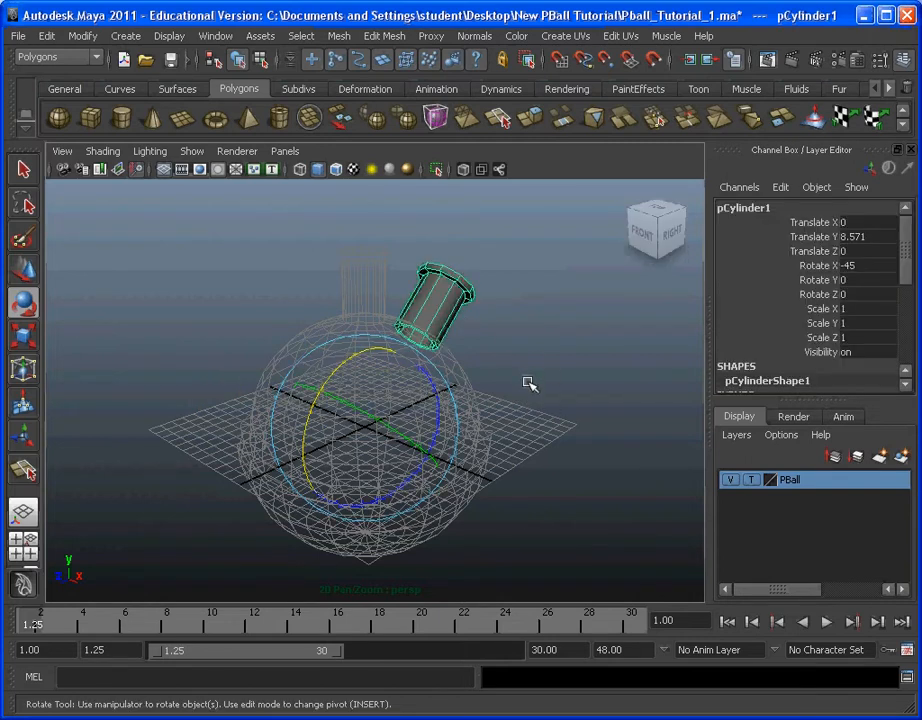
left_click_drag(517, 385, 537, 403, "alt")
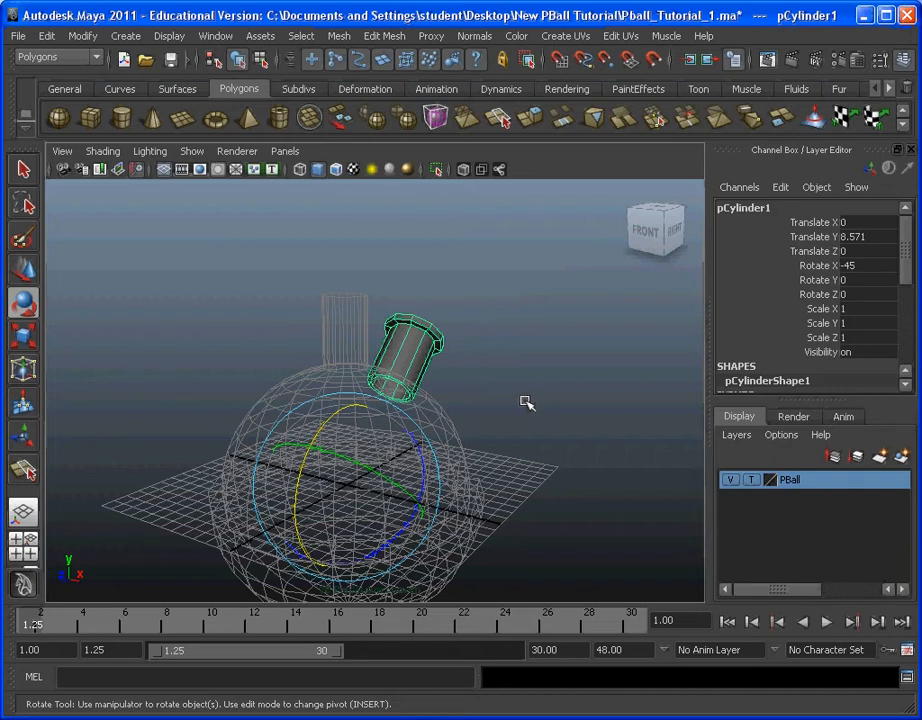
left_click_drag(346, 422, 480, 430)
key("ctrl+z")
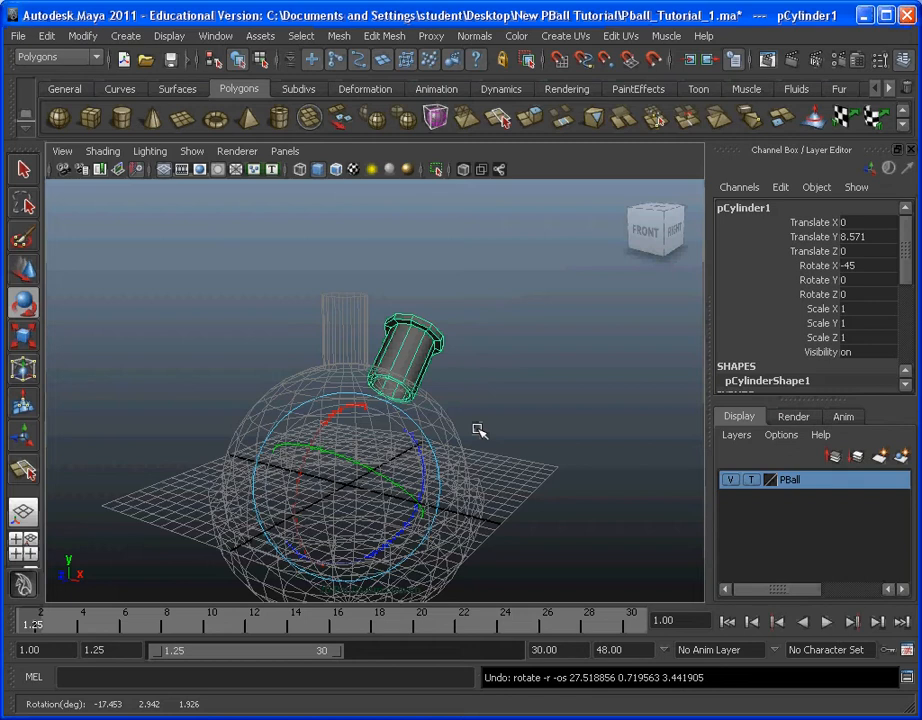
Step: Open the Outliner, group the tilted cylinder on its own, and expand the new group to show its contents
left_click(215, 35)
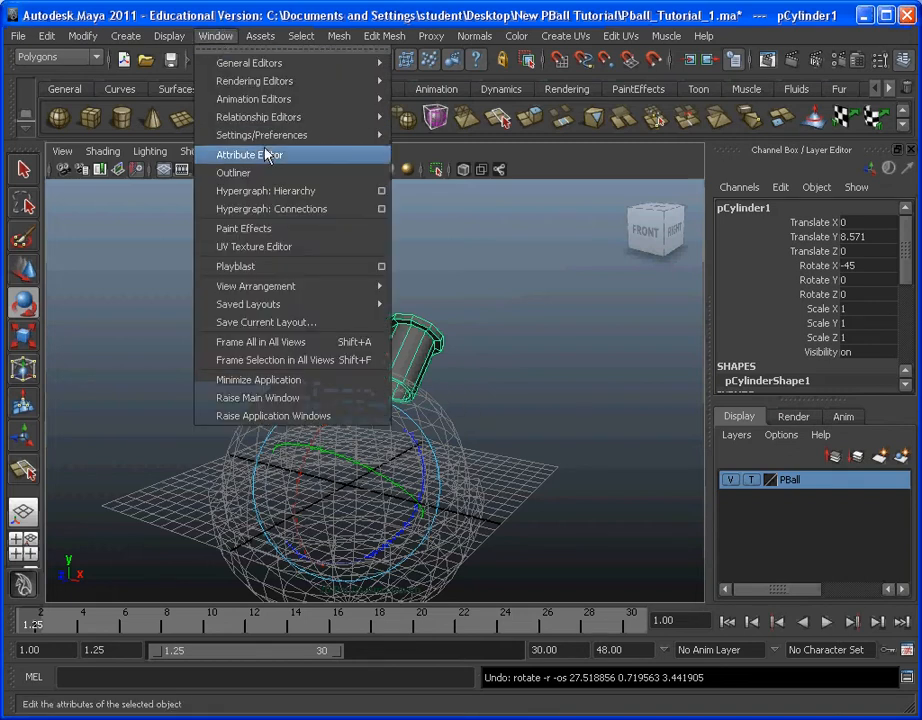
left_click(234, 172)
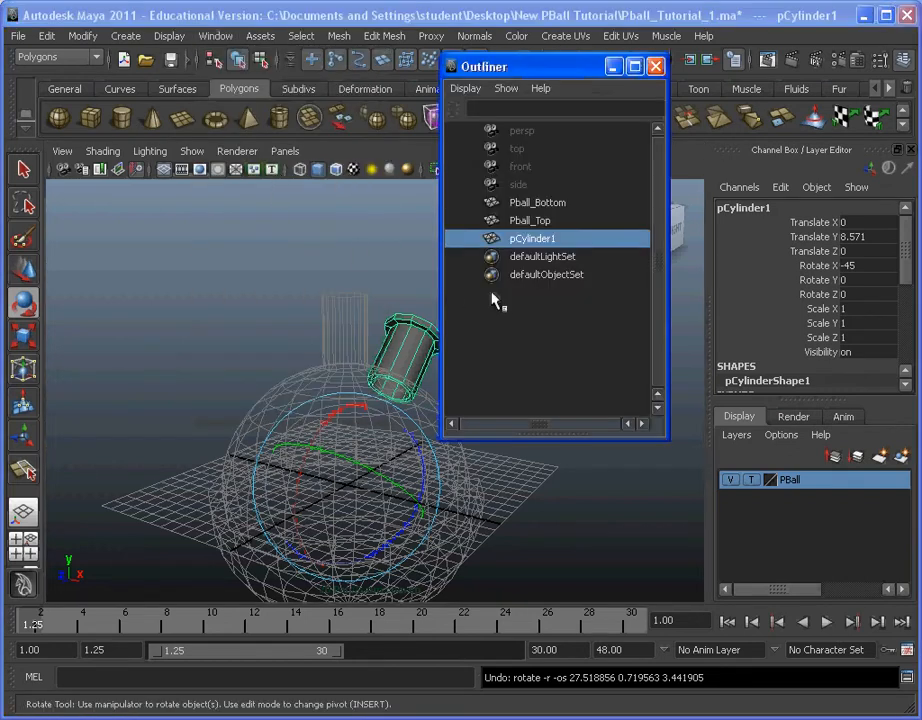
left_click_drag(578, 68, 808, 56)
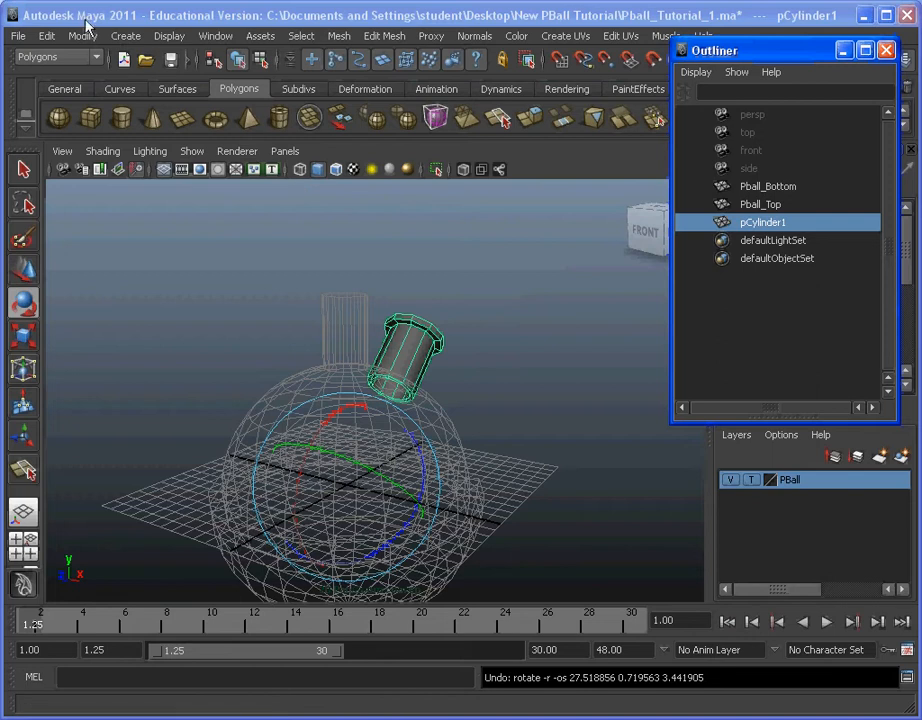
left_click(46, 35)
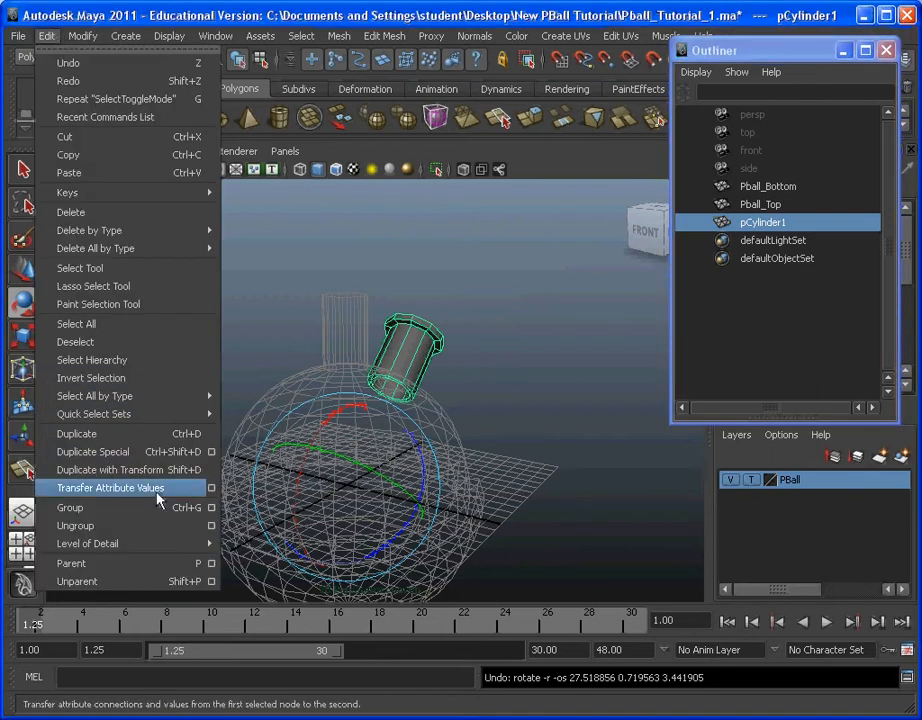
left_click(138, 508)
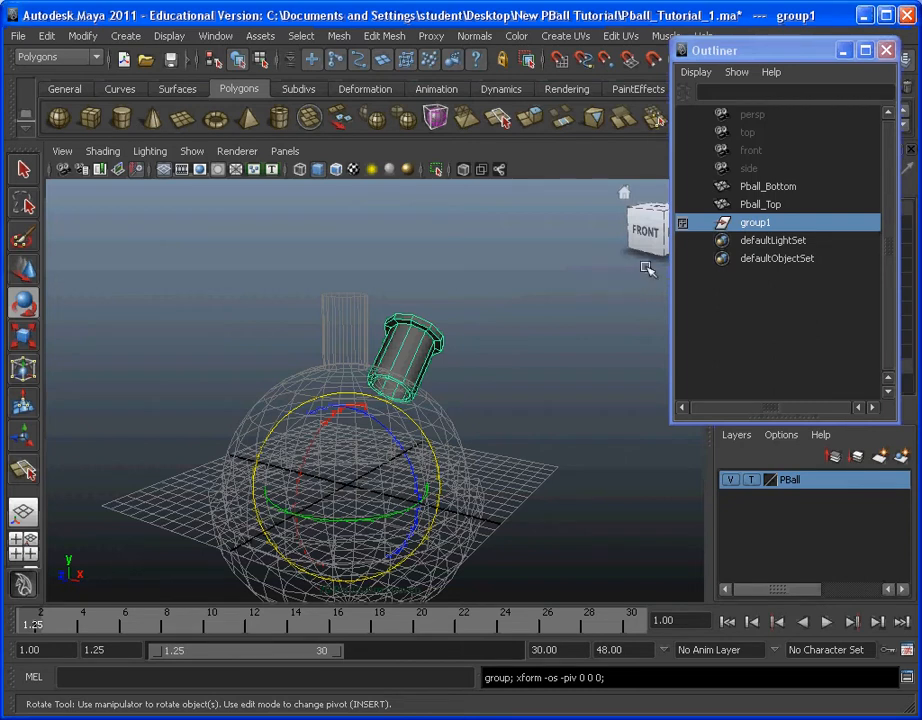
left_click(683, 224)
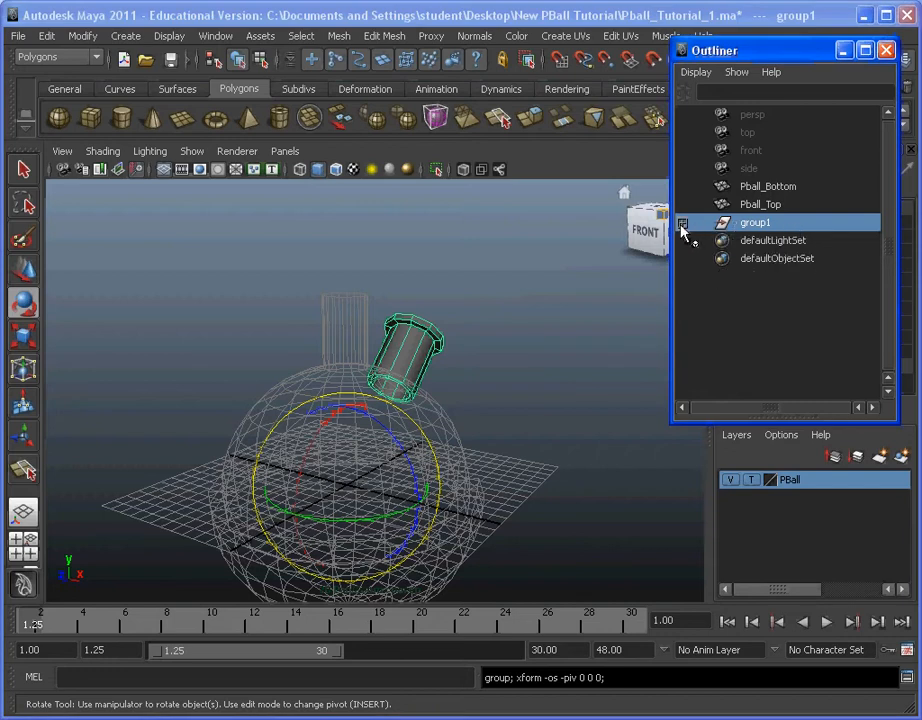
left_click(785, 242)
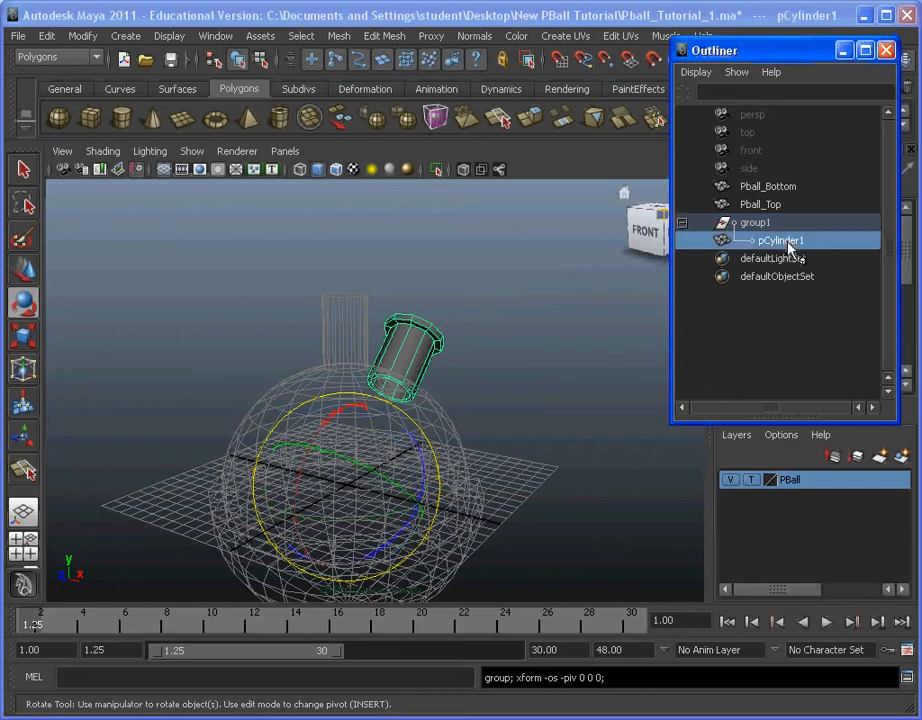
left_click(767, 224)
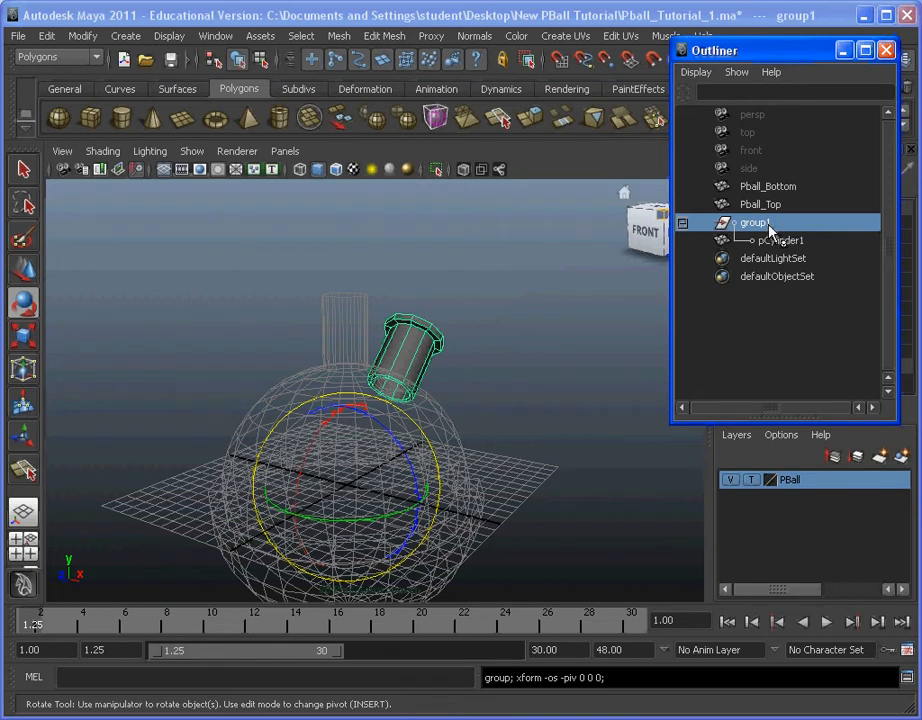
Step: Rename the cylinder's group to Pipe_Group_1 and the cylinder inside it to Pipe
double_click(768, 224)
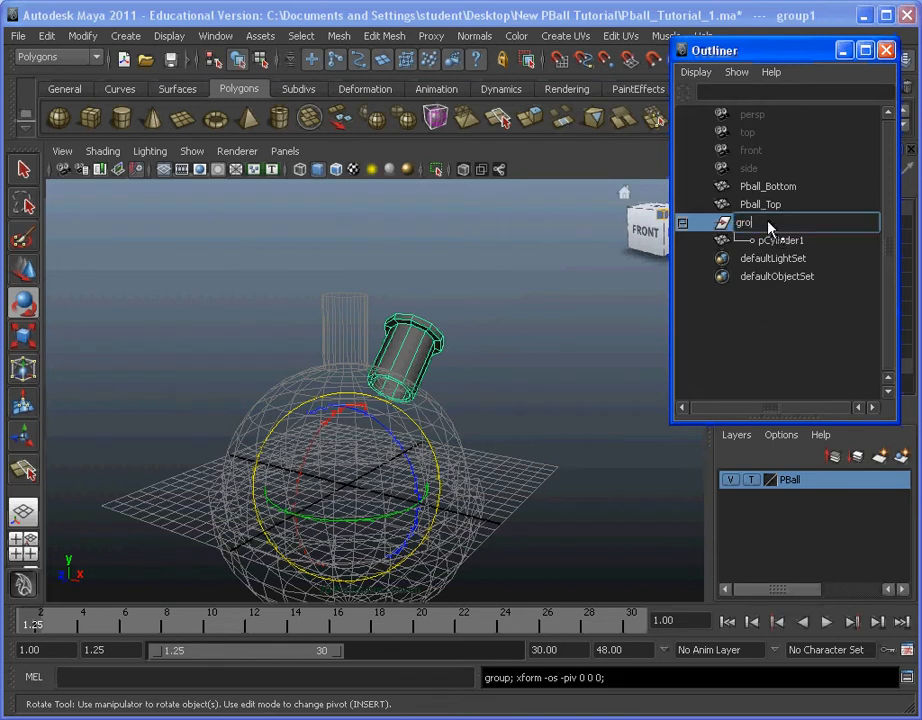
key("BackSpace")
key("BackSpace")
key("BackSpace")
type("P")
type("_1")
key("Return")
double_click(811, 242)
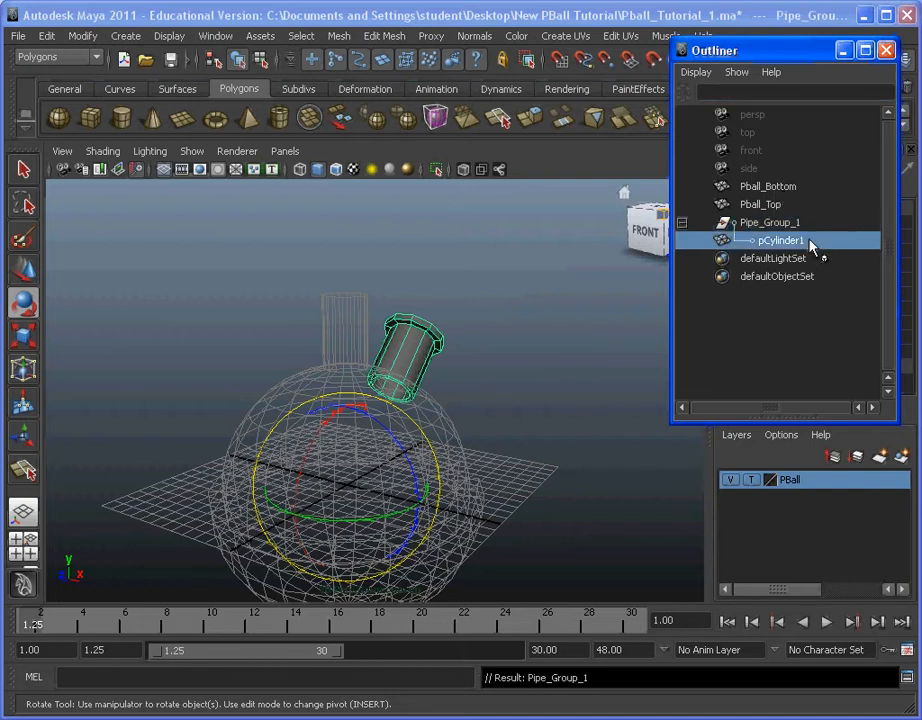
type("Pipe")
key("Return")
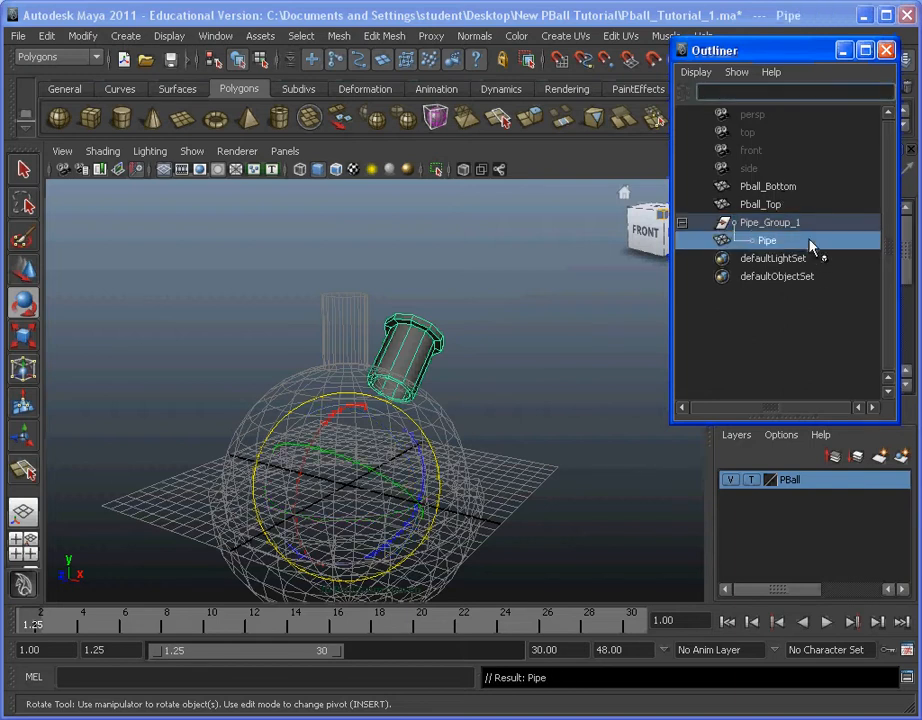
Step: Duplicate Pipe_Group_1, expand the copy in the Outliner, and move the Outliner out of the way
left_click(779, 226)
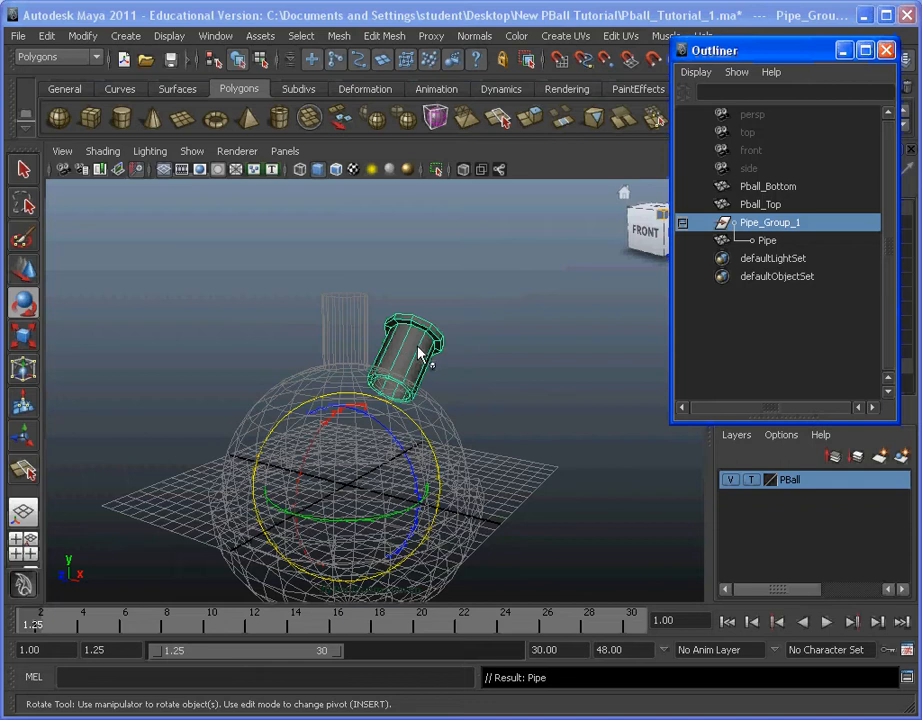
left_click(47, 36)
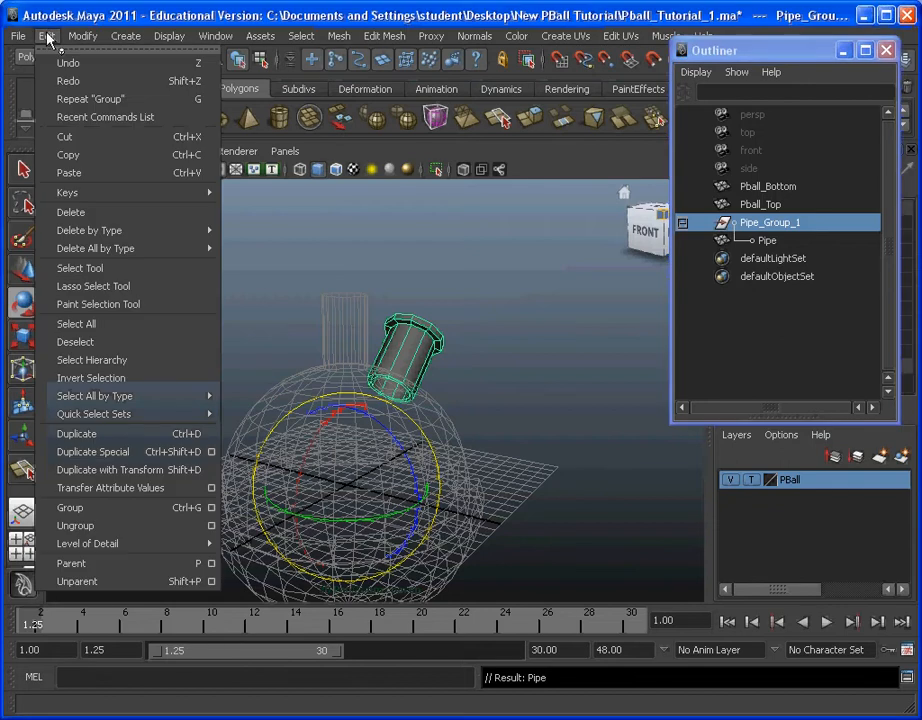
left_click(104, 436)
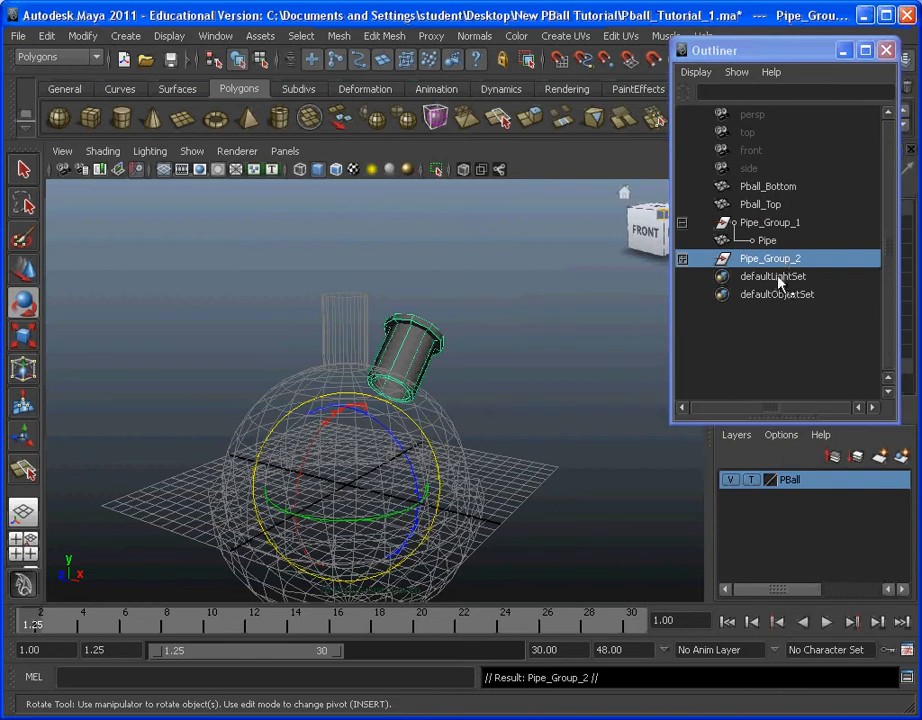
left_click(683, 260)
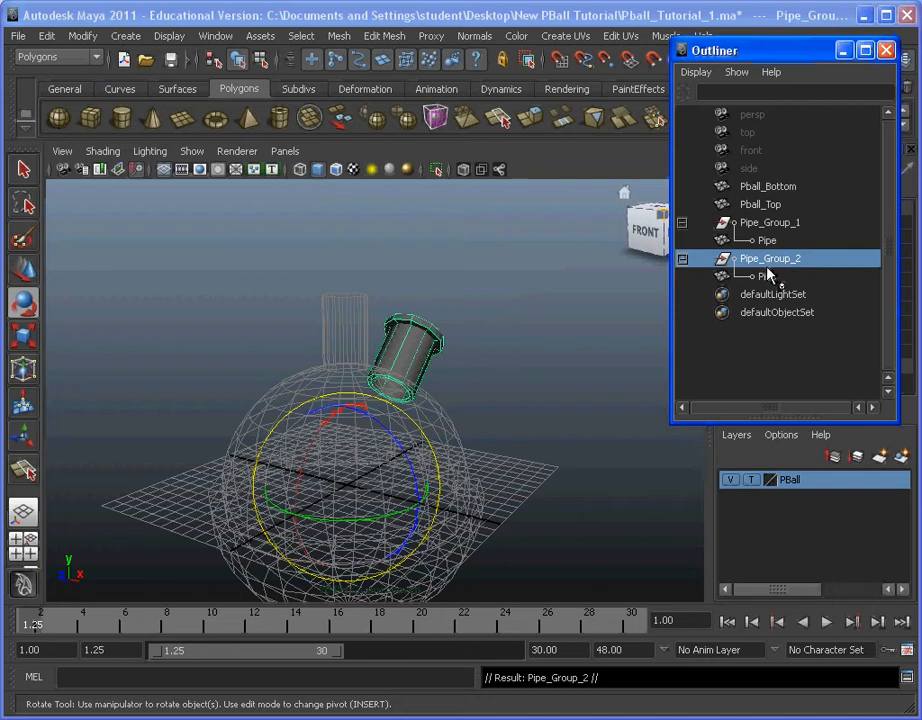
left_click_drag(774, 56, 921, 90)
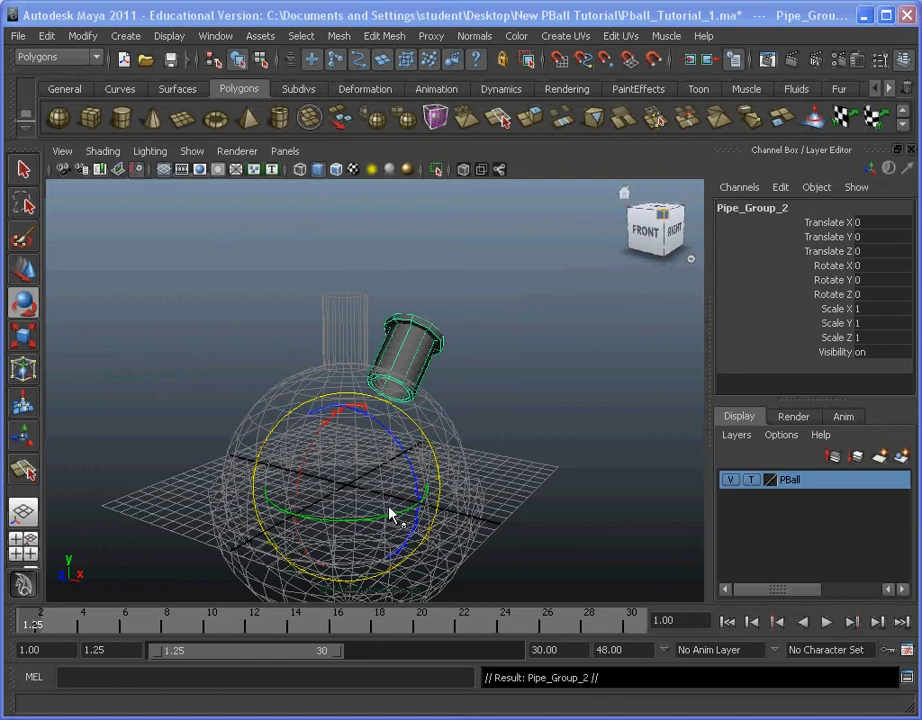
Step: Rotate the duplicated pipe group around the ball about the Y axis only and set its Rotate Y to 120
left_click_drag(381, 516, 475, 476)
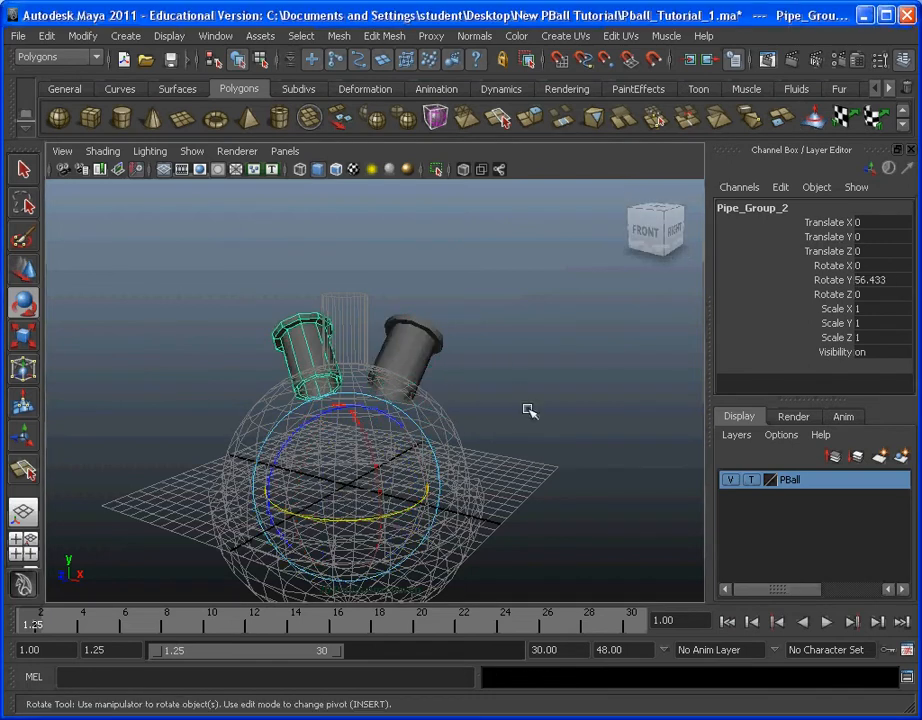
left_click_drag(354, 531, 435, 508)
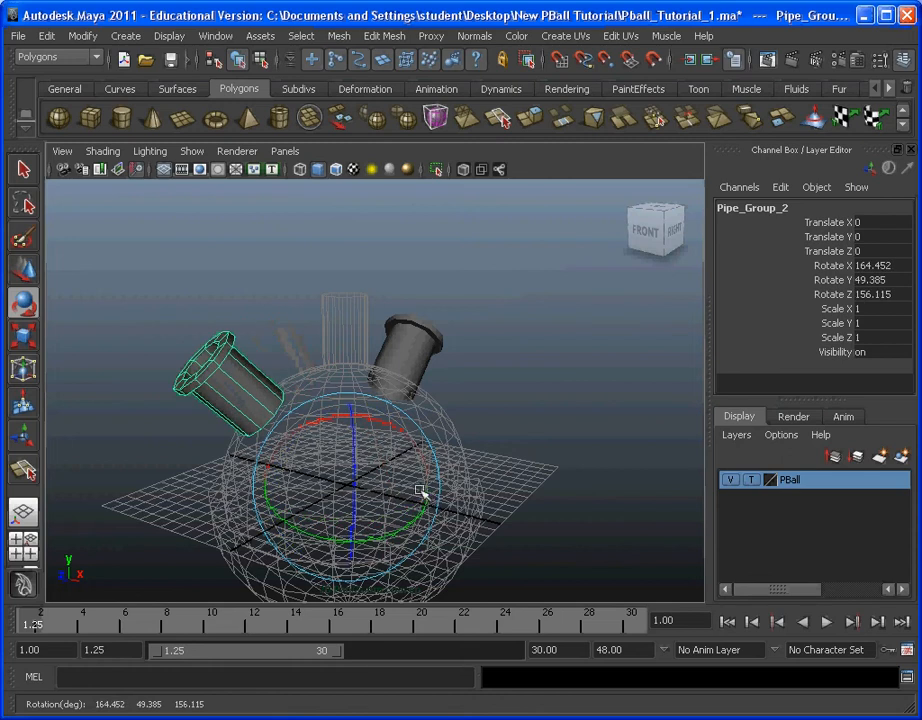
key("ctrl+z")
left_click_drag(350, 519, 420, 505)
double_click(872, 281)
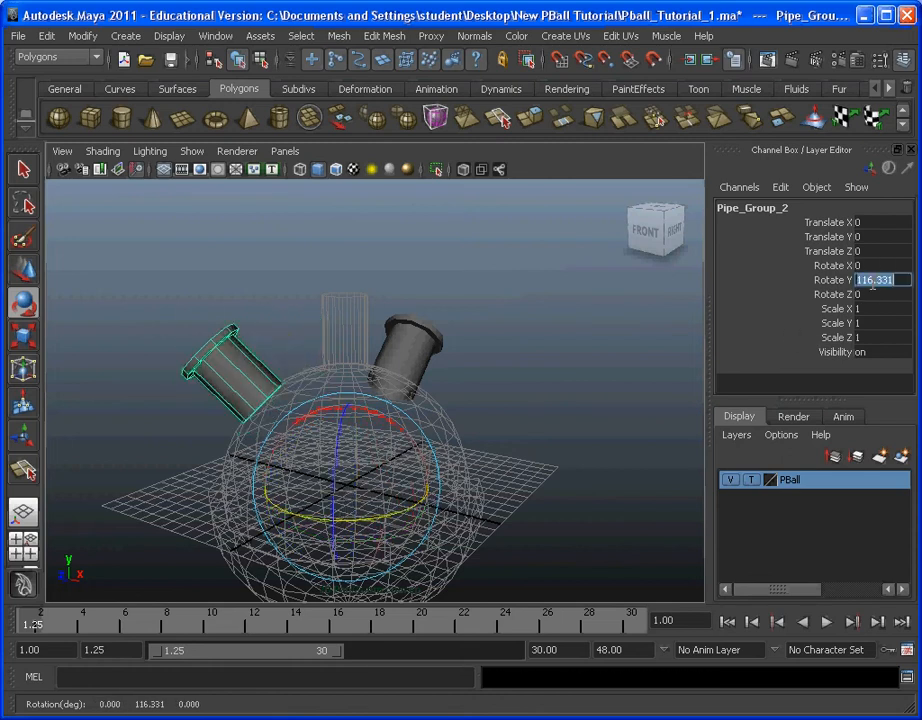
type("120")
key("Return")
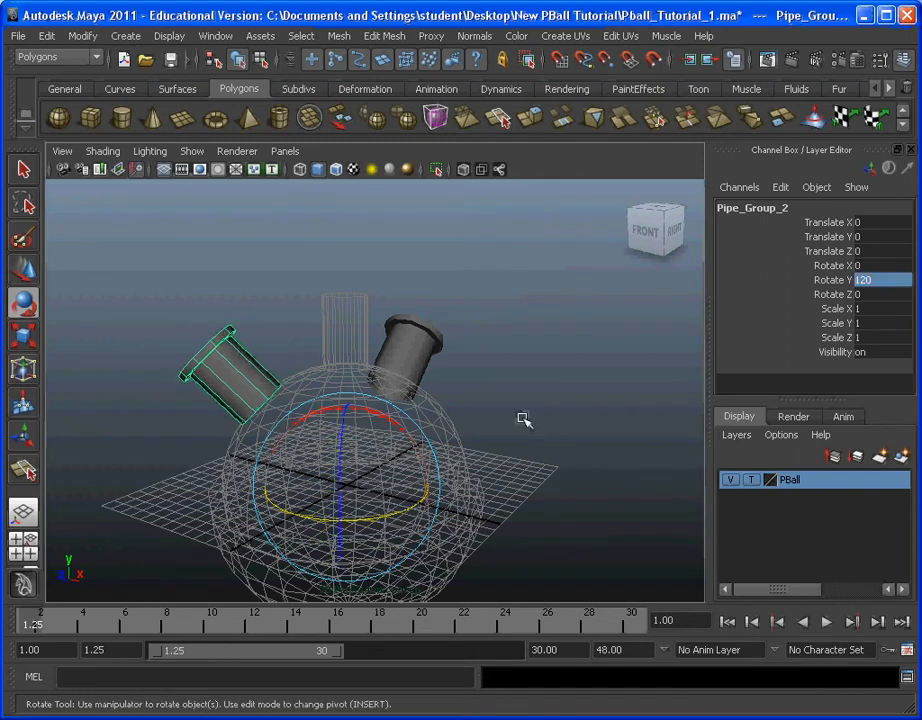
Step: Duplicate Pipe_Group_2, expand the new copy in the Outliner, and move the Outliner aside
left_click(46, 35)
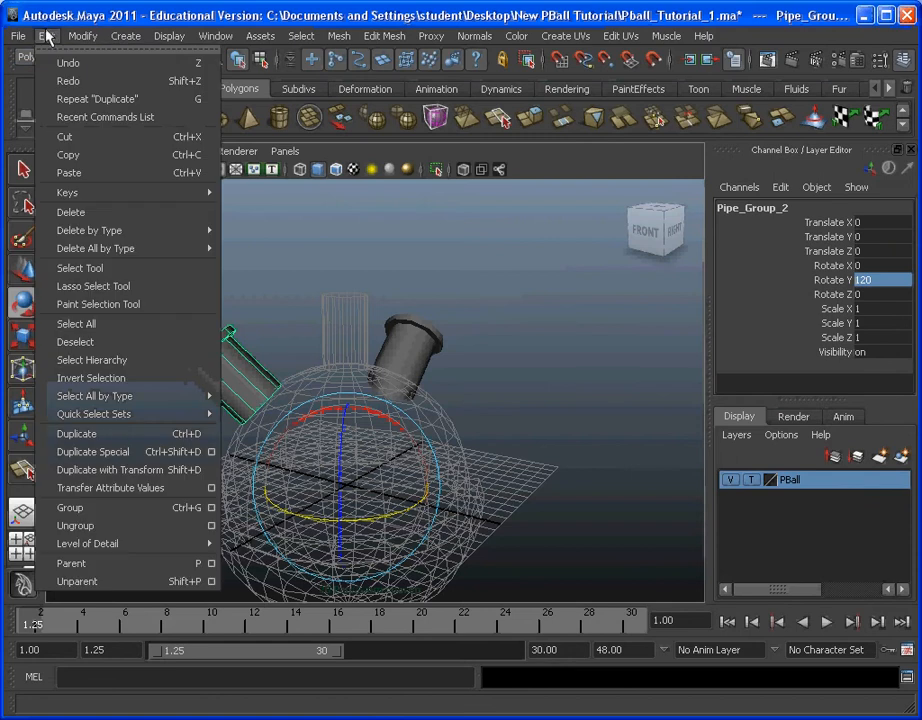
left_click(130, 434)
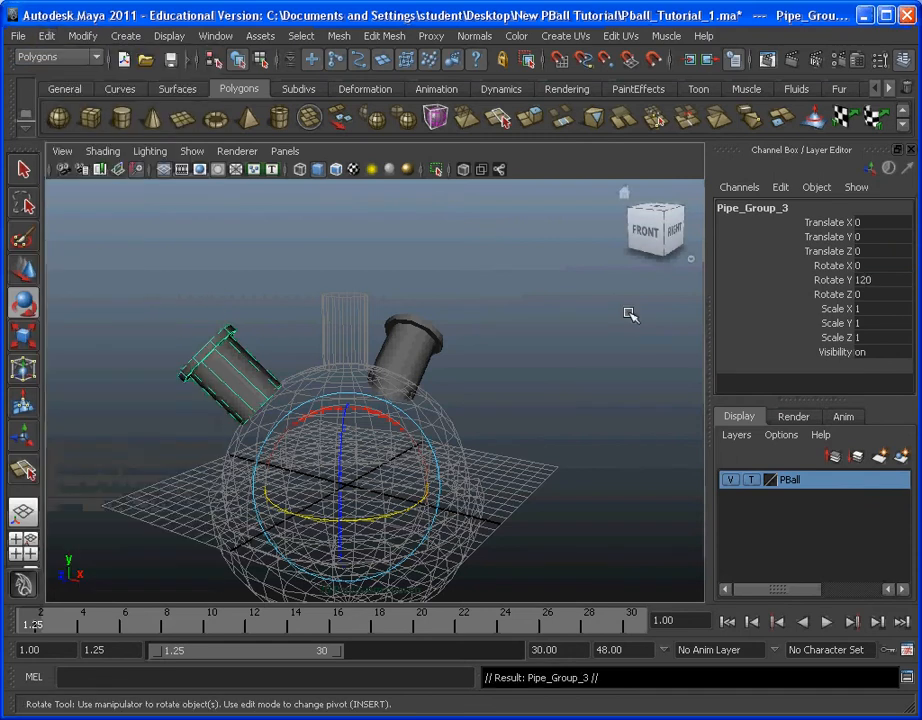
left_click_drag(921, 70, 704, 95)
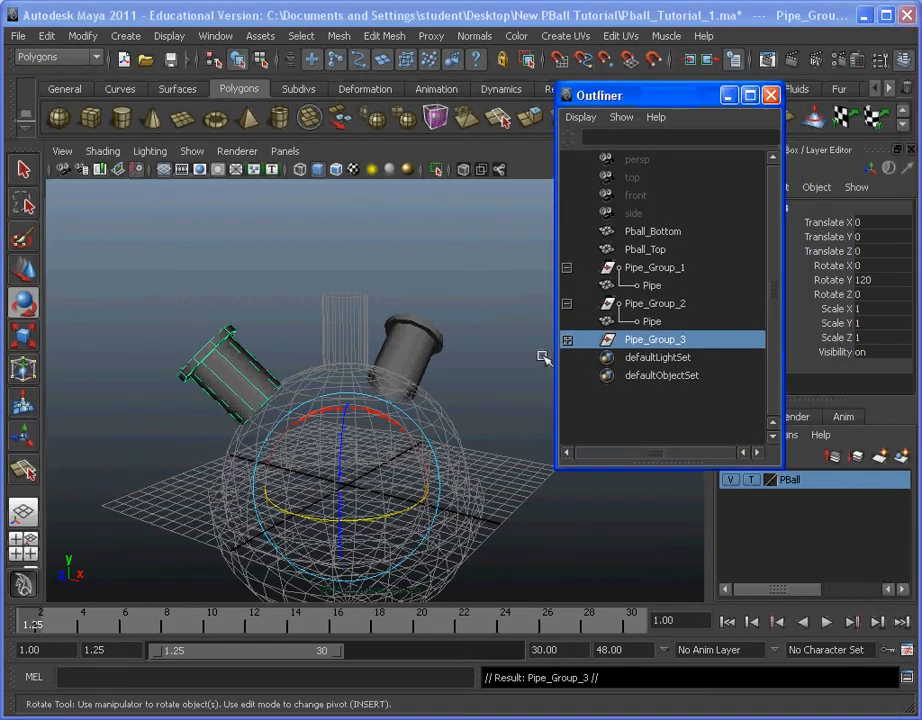
left_click(567, 340)
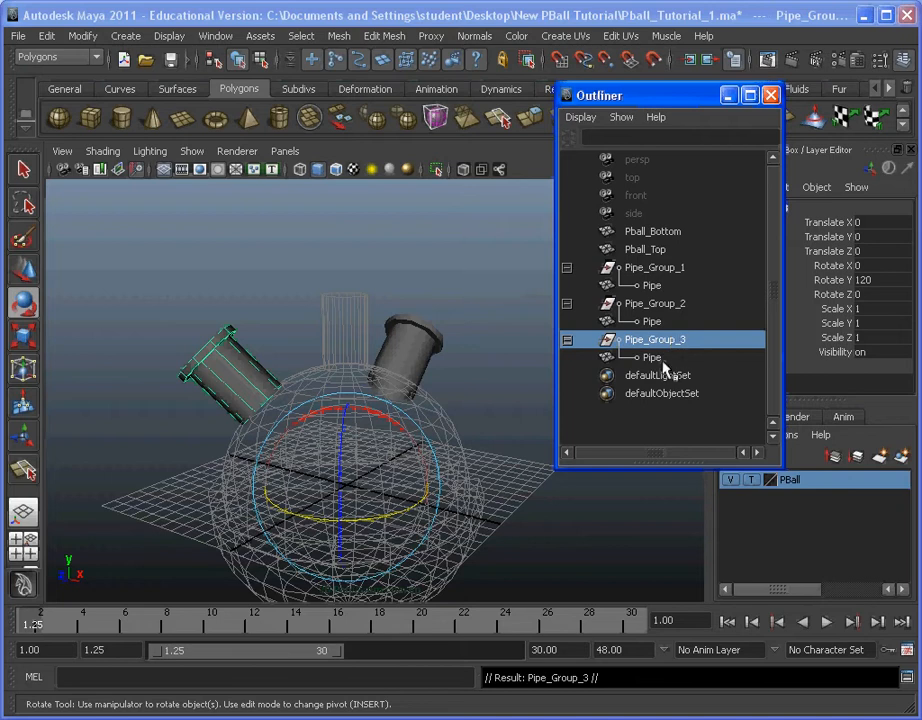
left_click_drag(655, 95, 921, 107)
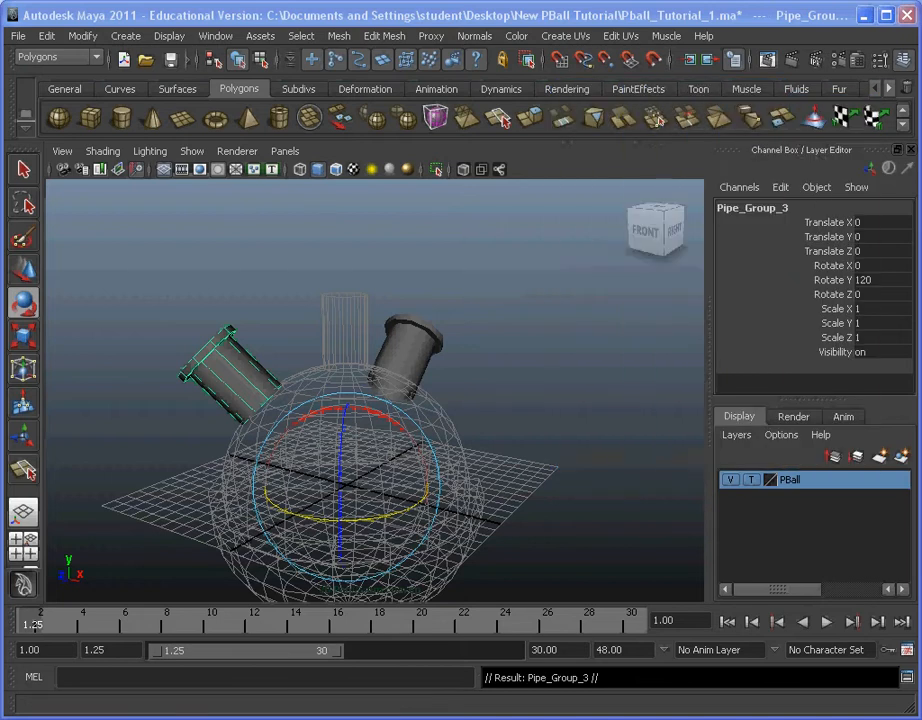
Step: Rotate the third pipe group about the Y axis, set its Rotate Y to 240, and deselect it
left_click_drag(280, 506, 653, 416)
double_click(866, 279)
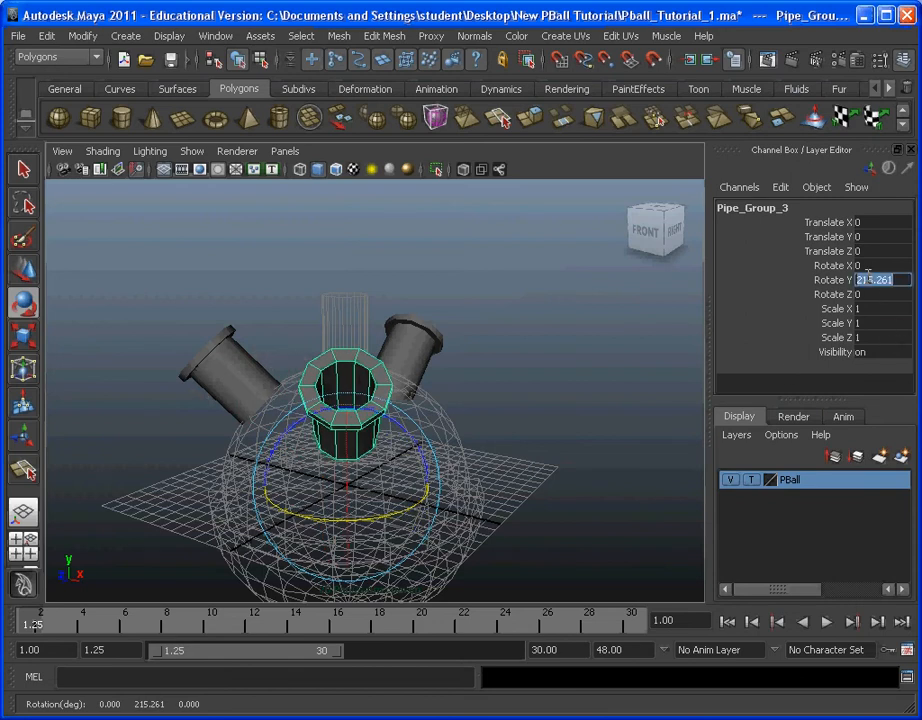
type("240")
key("Return")
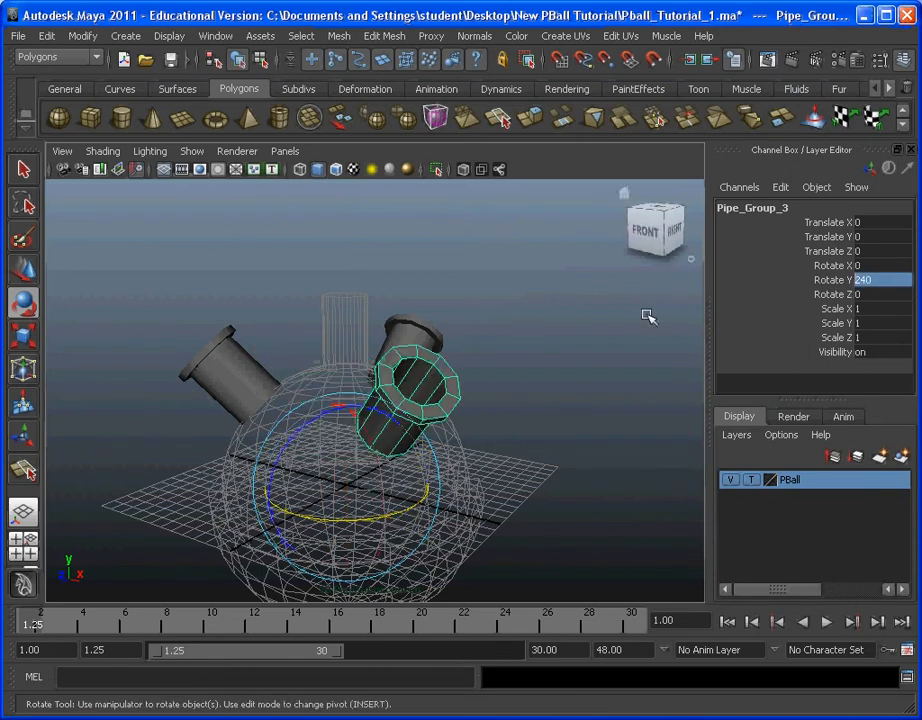
left_click(412, 471)
Step: Select Pipe_Group_1, Pipe_Group_2 and Pipe_Group_3 together and add them to the PBall display layer
left_click_drag(506, 401, 551, 426, "alt")
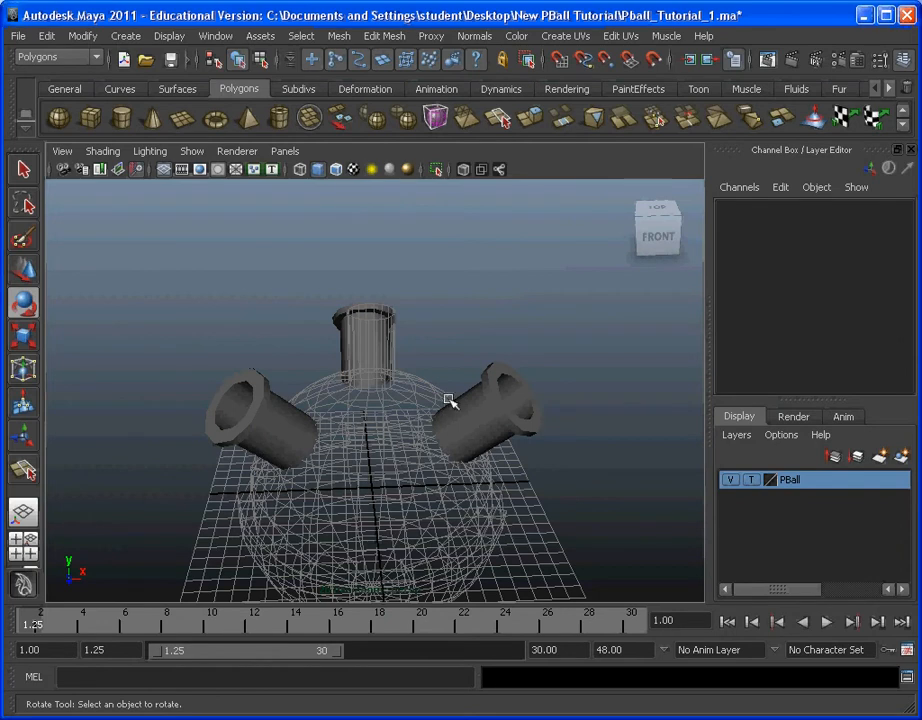
left_click_drag(449, 401, 438, 477, "alt")
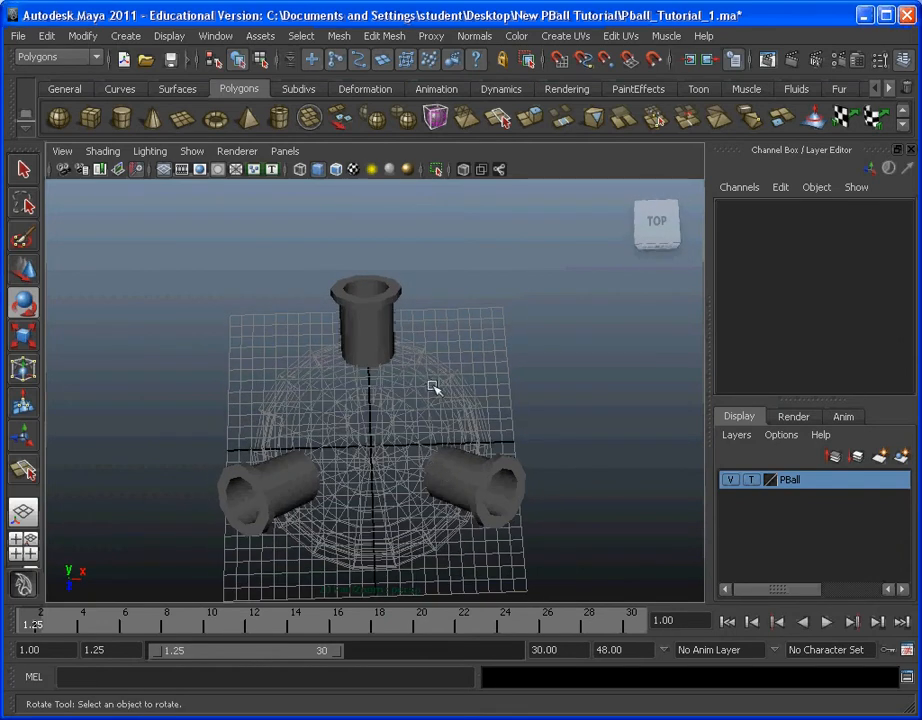
left_click_drag(420, 414, 486, 268, "alt")
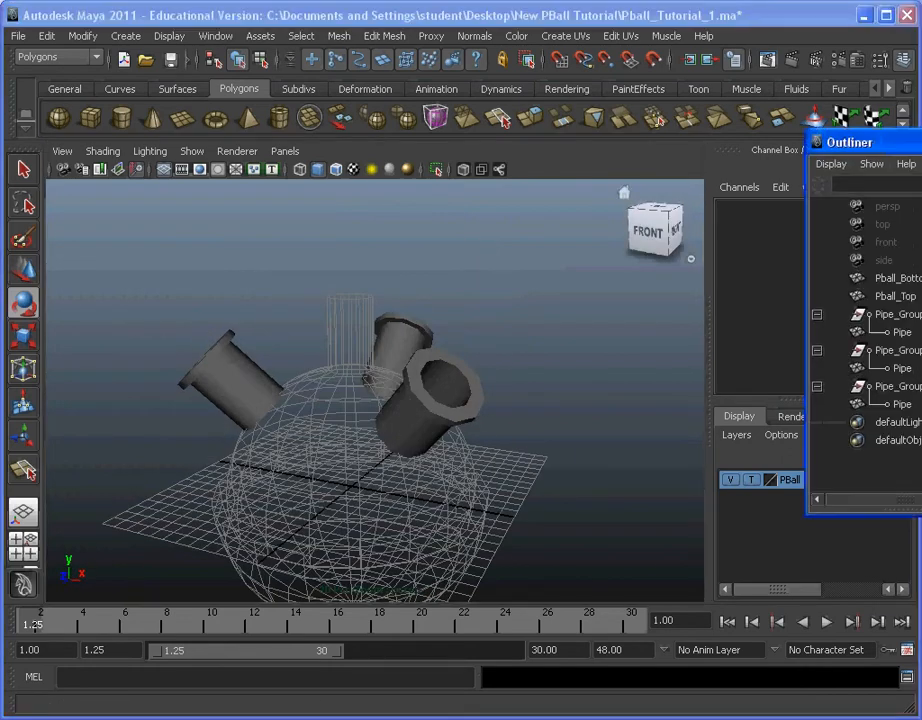
left_click_drag(880, 142, 701, 151)
left_click(728, 321)
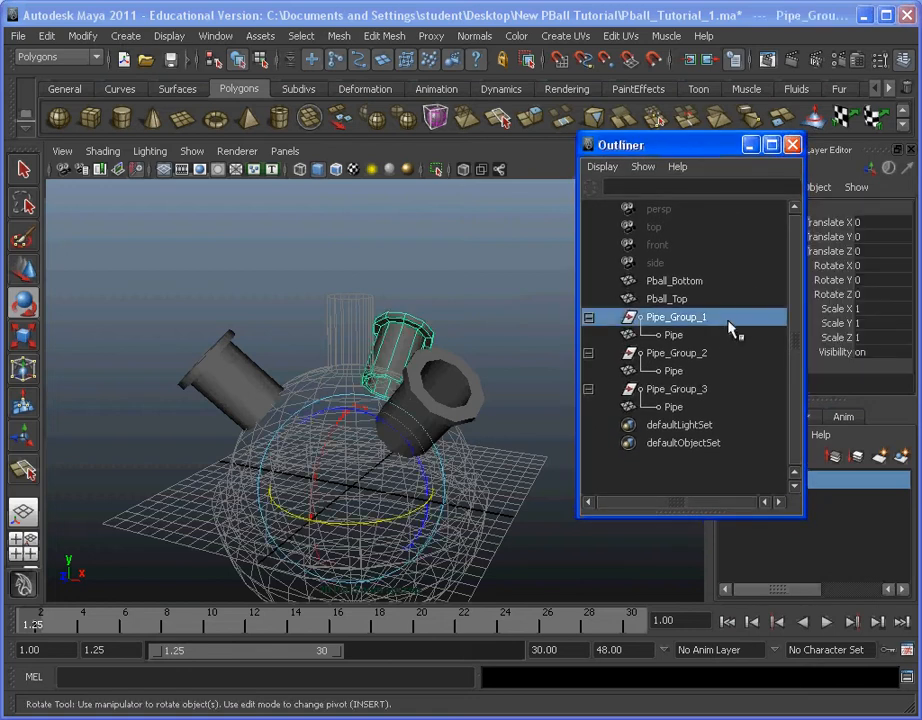
left_click(724, 353, "ctrl")
left_click(724, 390, "ctrl")
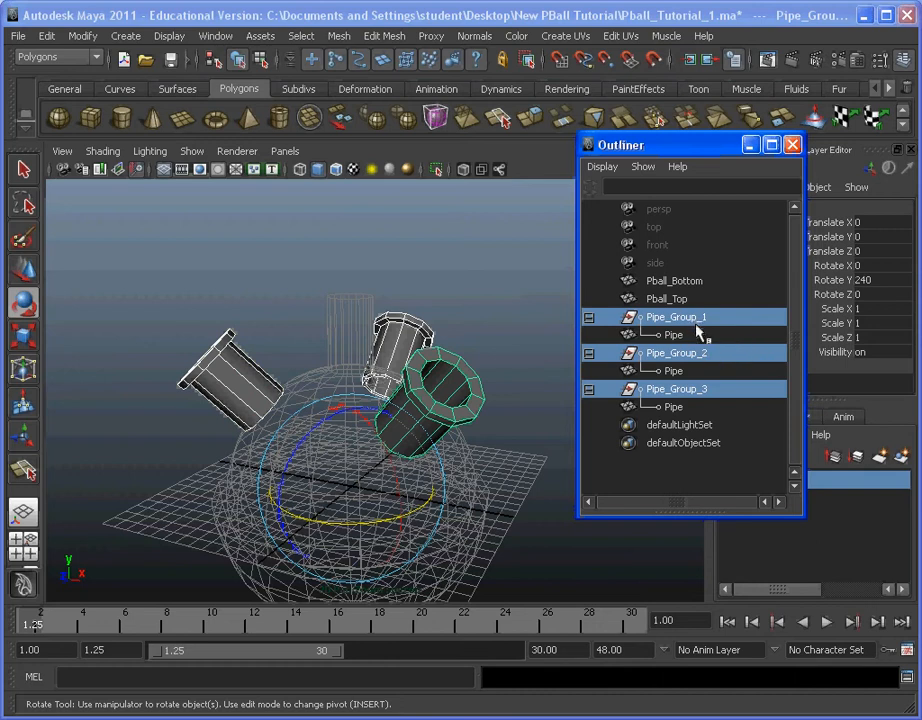
left_click_drag(716, 148, 628, 75)
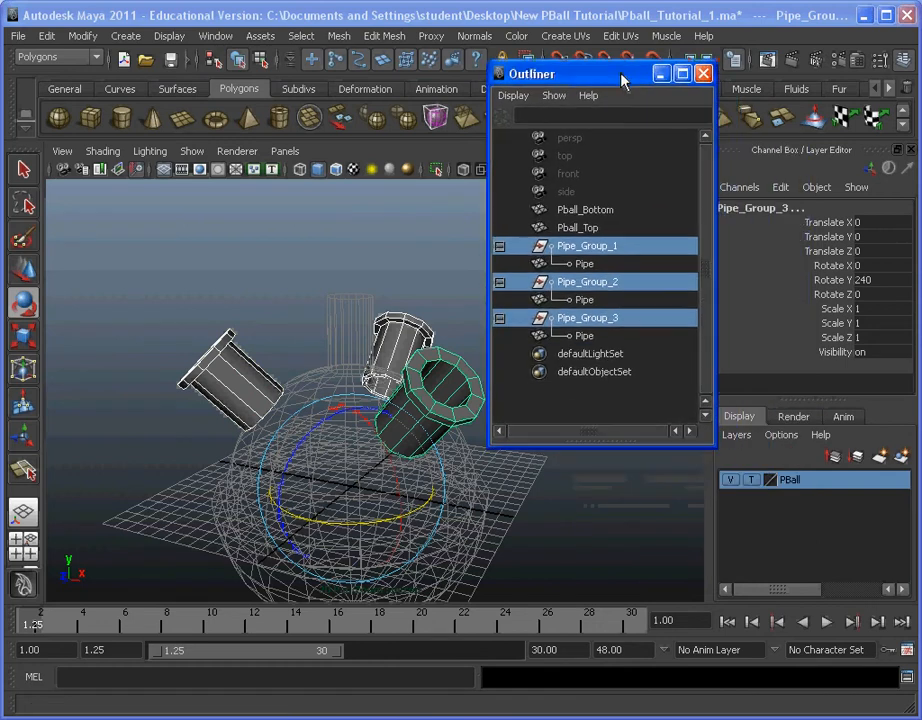
right_click(814, 491)
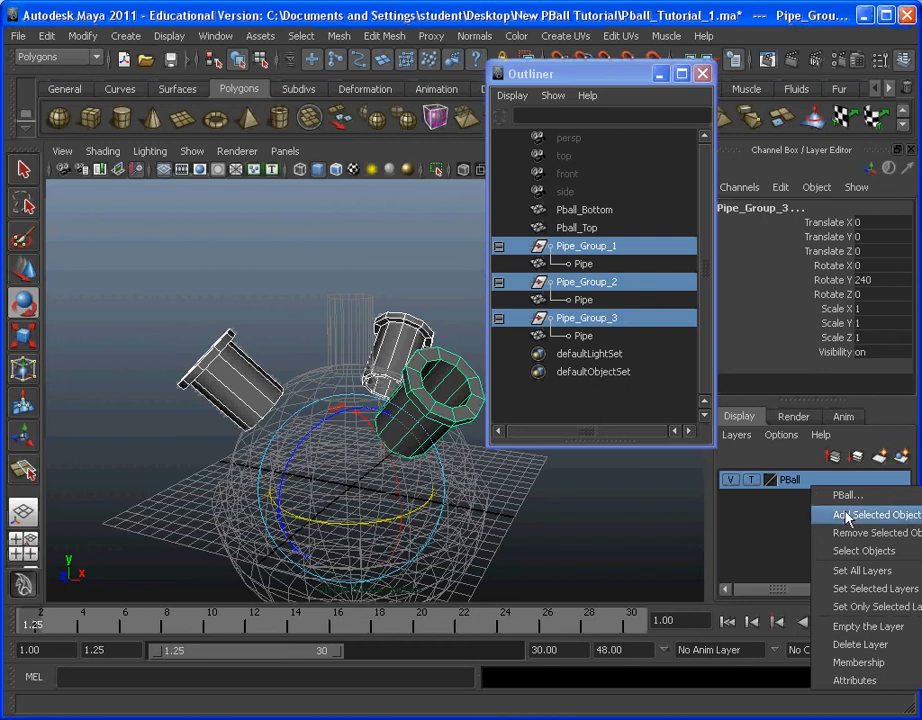
left_click(846, 515)
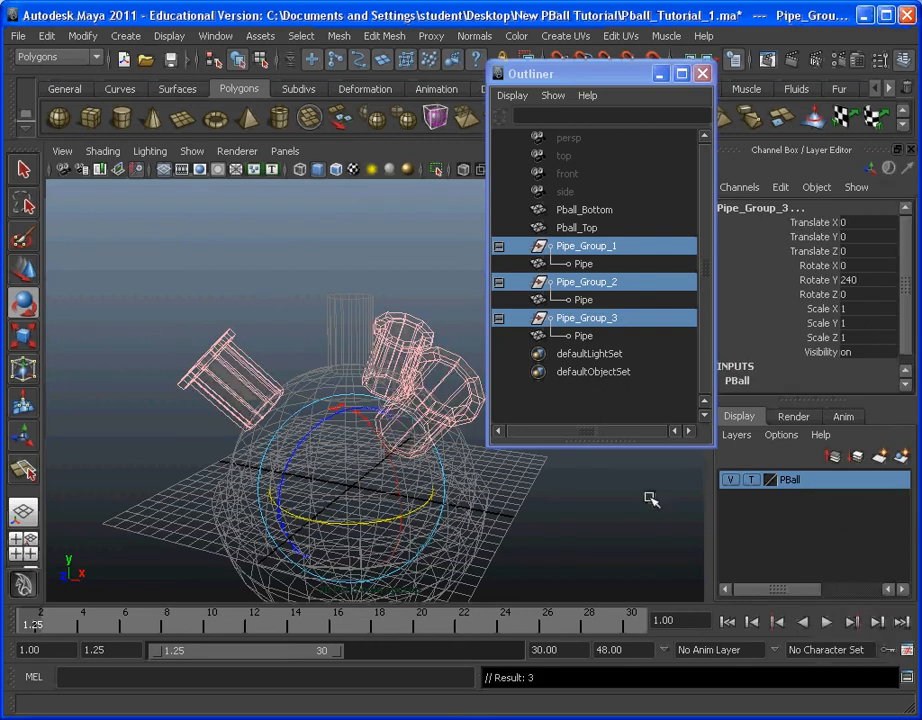
Step: Deselect the pipe groups, set the PBall layer to Reference display, and close the Outliner
left_click(543, 512)
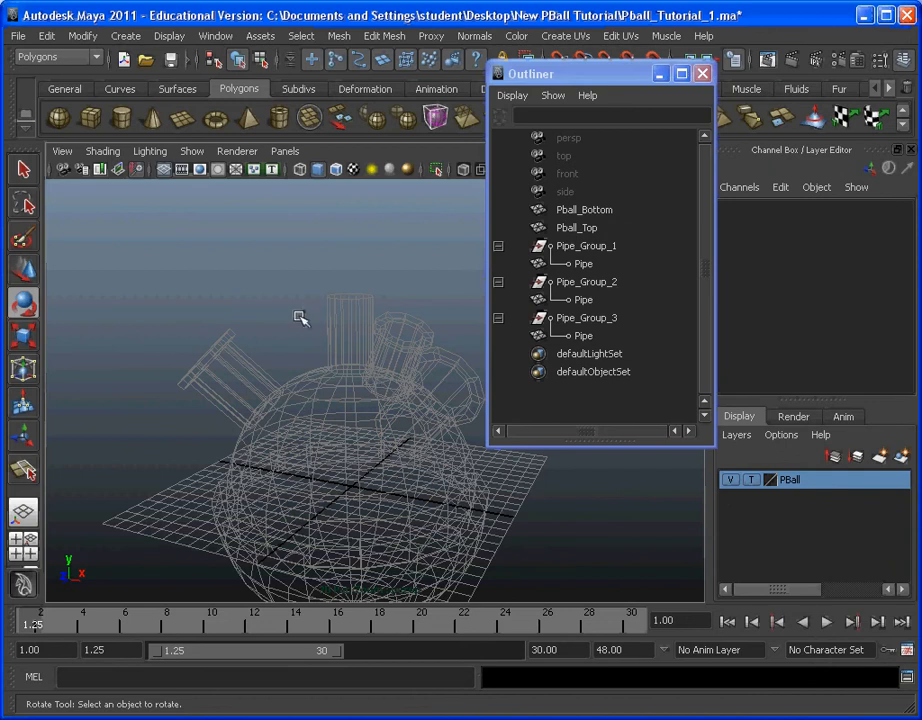
left_click(752, 482)
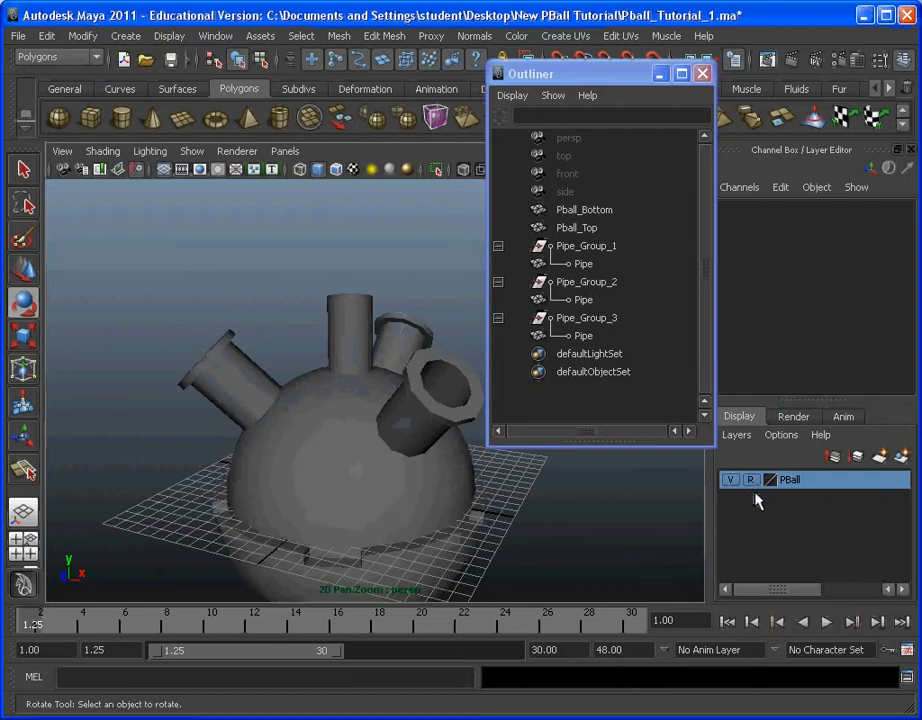
mouse_move(370, 436)
left_mouse_down("alt")
mouse_move(305, 410)
mouse_move(381, 449)
mouse_move(591, 436)
mouse_move(294, 469)
mouse_move(377, 441)
mouse_move(272, 436)
mouse_move(152, 289)
left_mouse_up("alt")
left_click(702, 72)
left_click_drag(480, 250, 449, 313, "alt")
key("t")
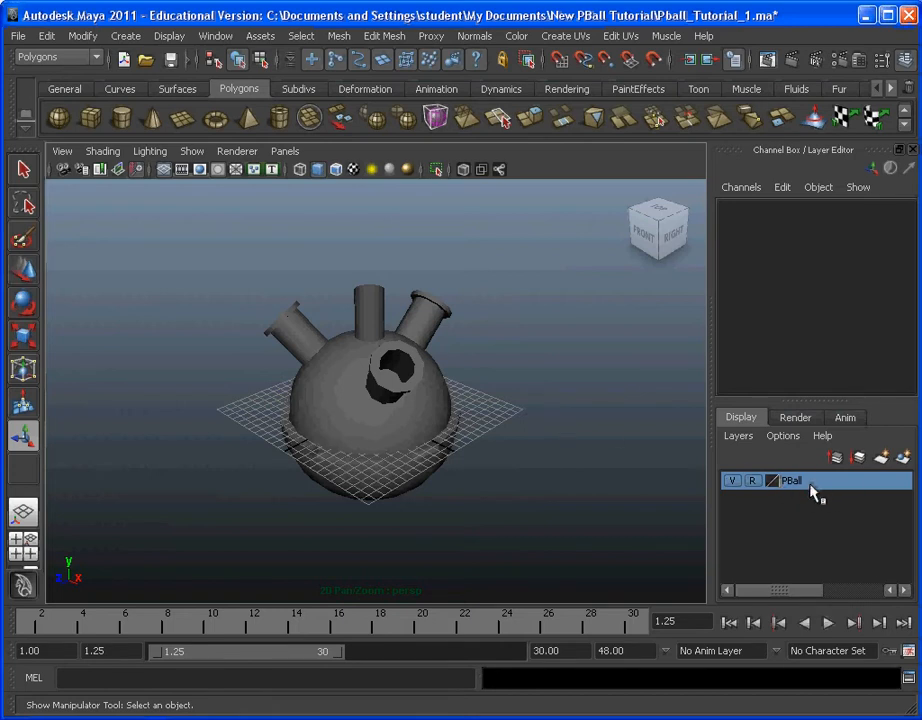
Step: Hide the PBall layer and create a polygon cylinder at the centre of the grid
left_click(736, 487)
left_click(736, 487)
left_click(731, 482)
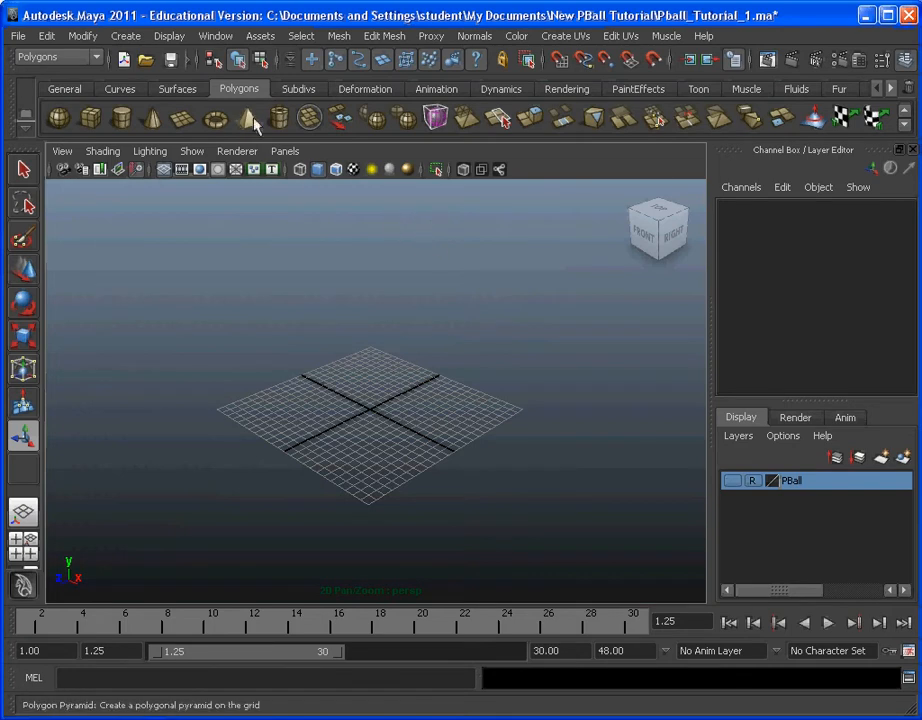
left_click(132, 40)
mouse_move(212, 81)
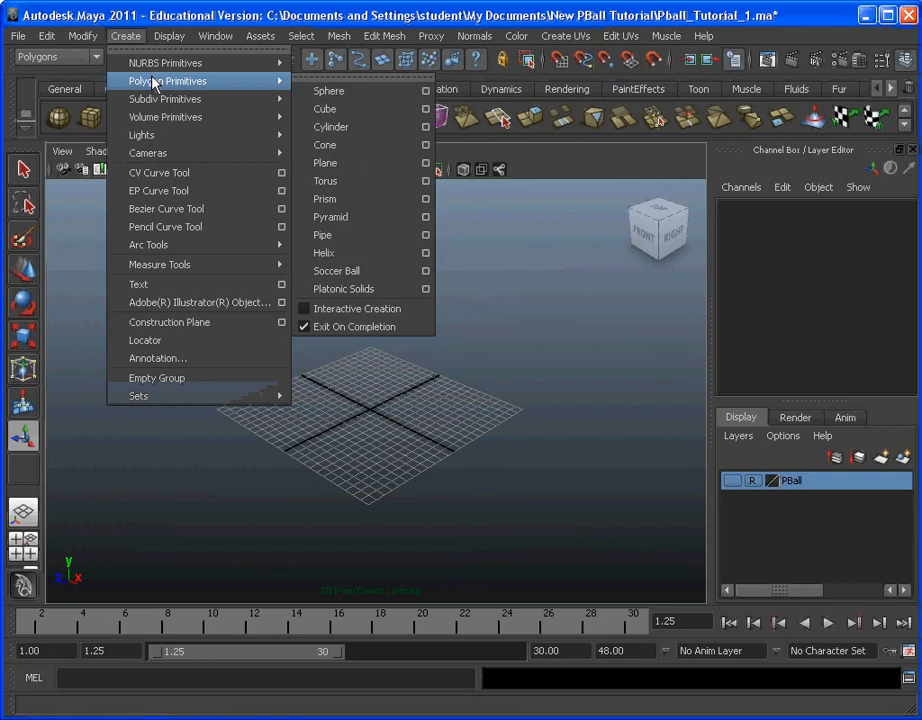
left_click(380, 138)
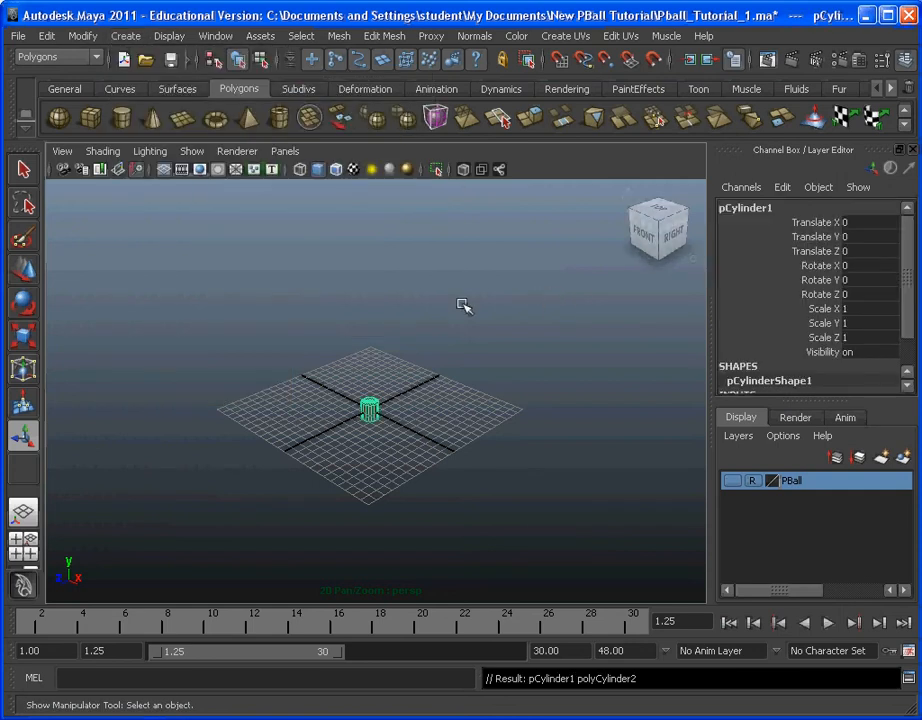
scroll(469, 421, "up", 3)
scroll(469, 421, "up", 3)
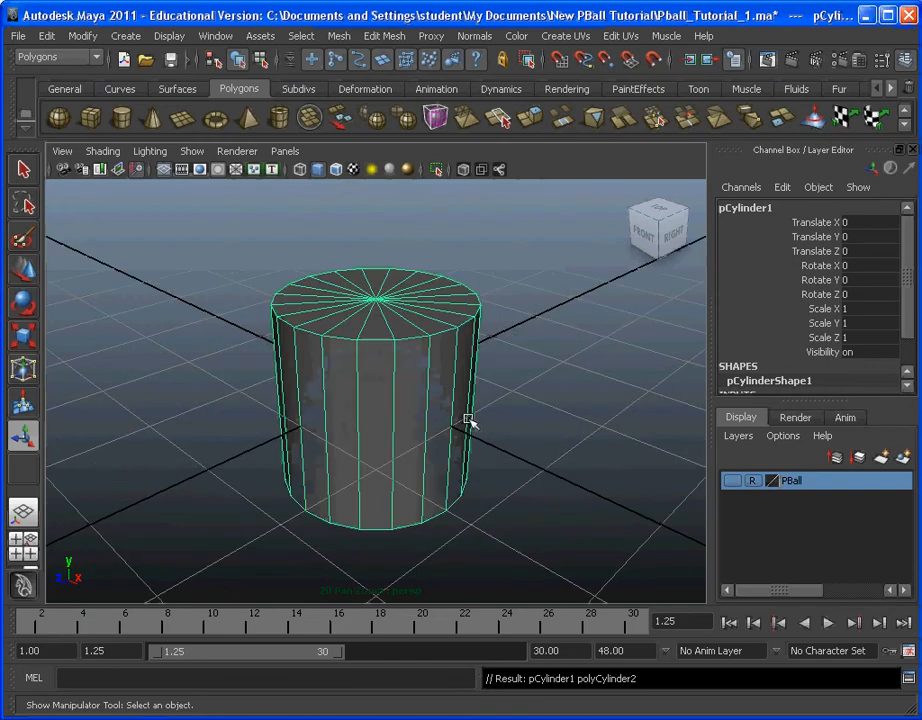
scroll(457, 397, "down", 1)
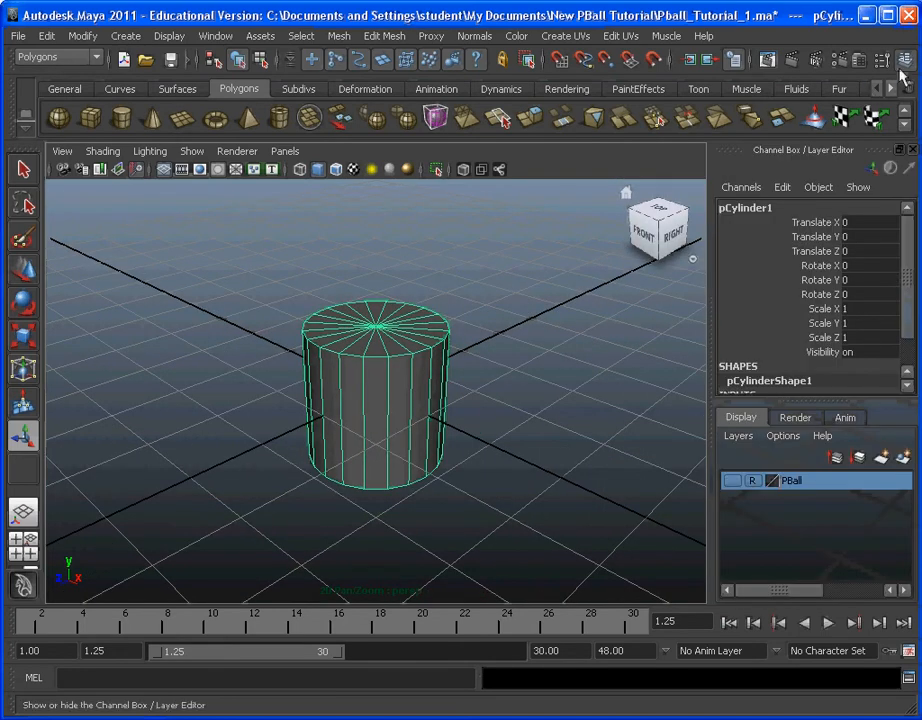
Step: Set the new cylinder's Radius to 2, Height to 3 and Subdivisions Axis to 12
left_click(907, 60)
left_click(907, 60)
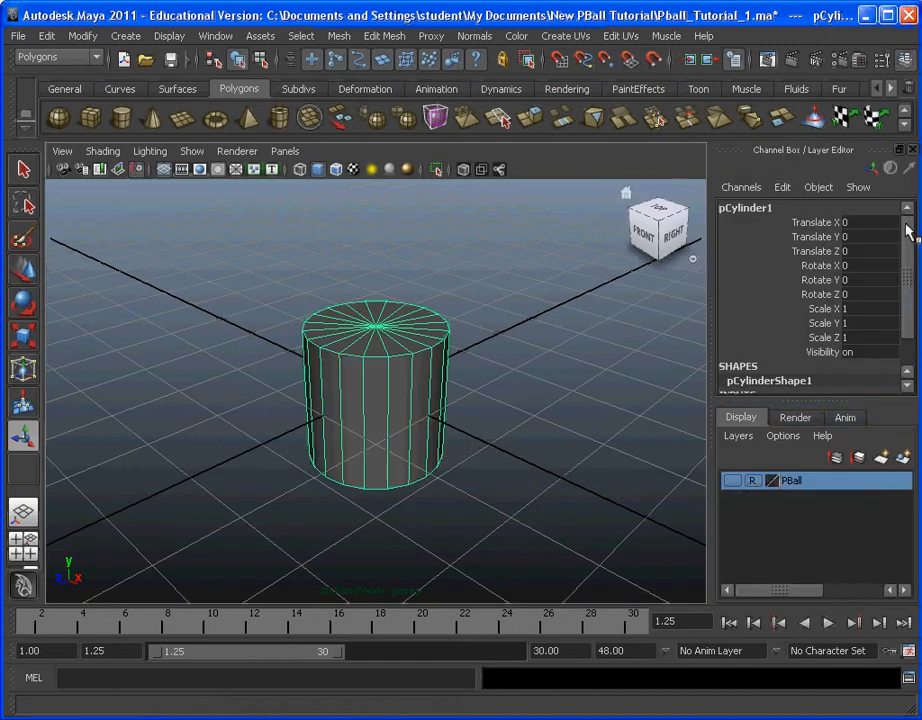
left_click_drag(906, 216, 907, 259)
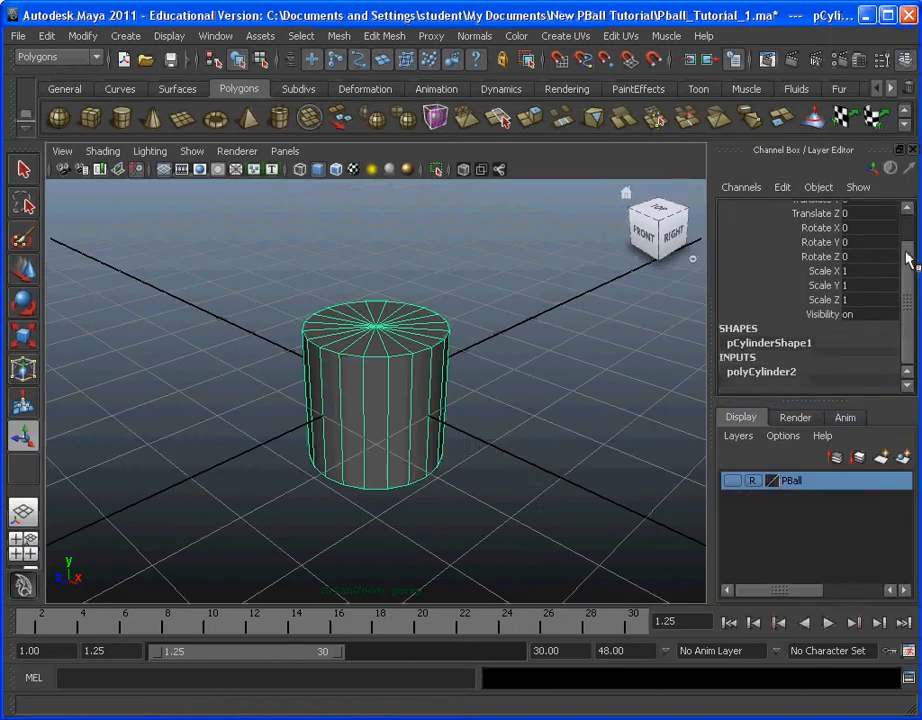
left_click(786, 372)
left_click(786, 270)
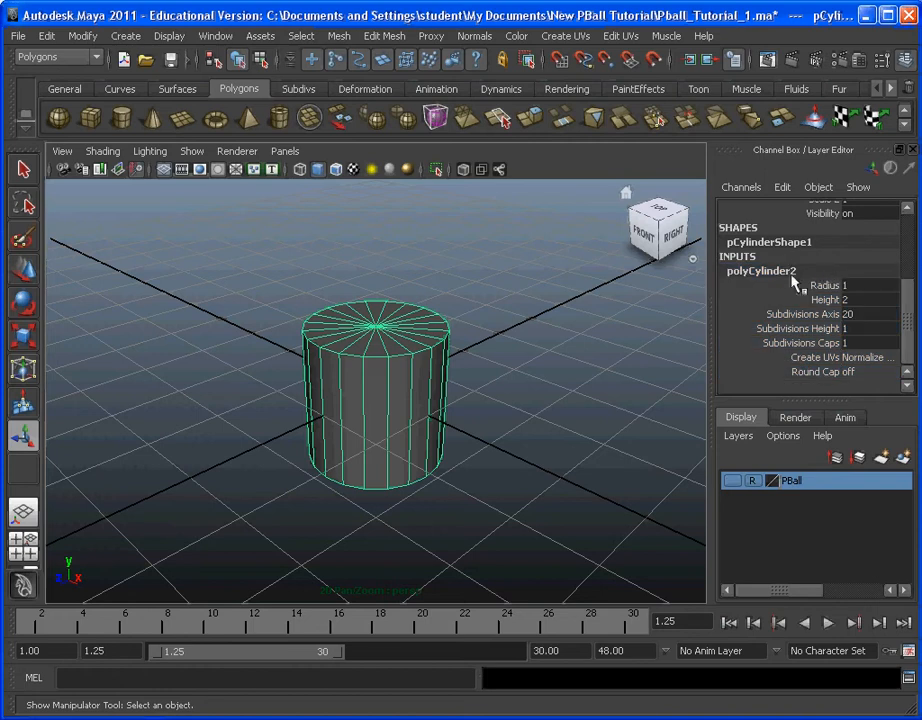
left_click(876, 285)
key("Tab")
type("3")
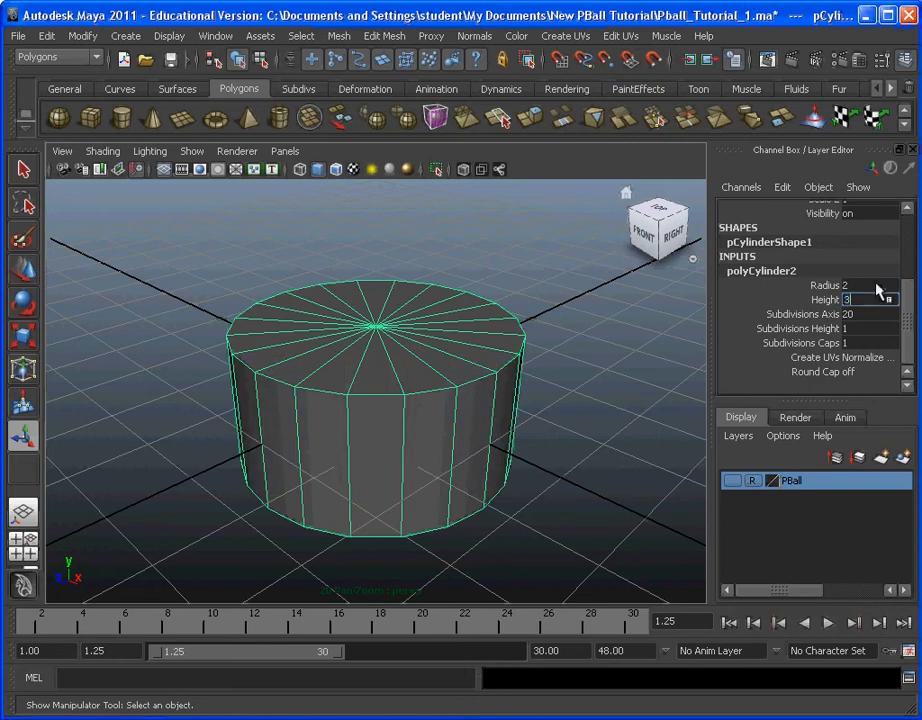
key("Tab")
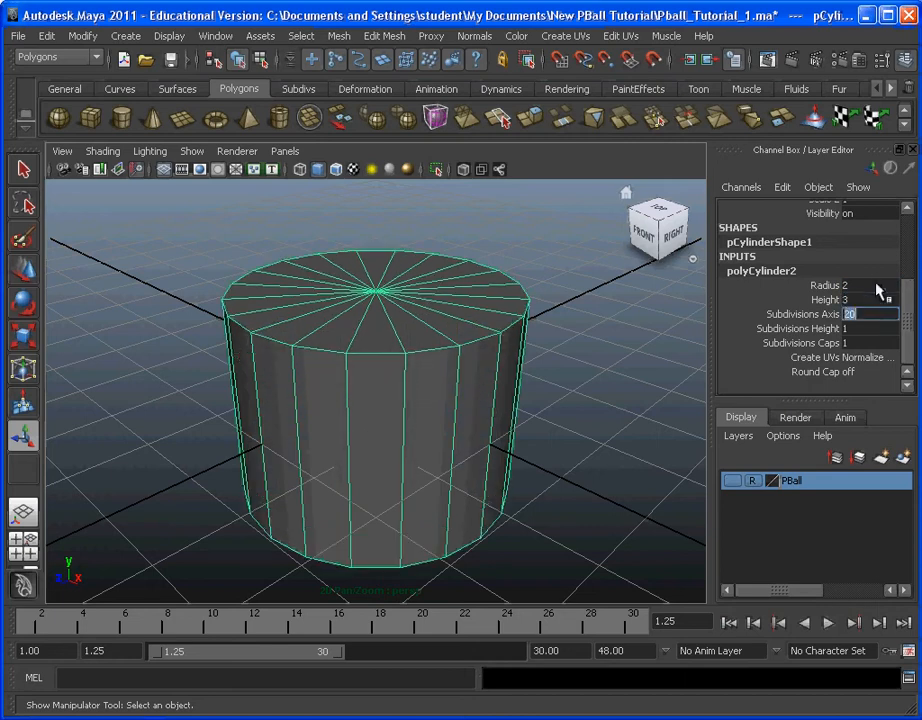
type("12")
key("Tab")
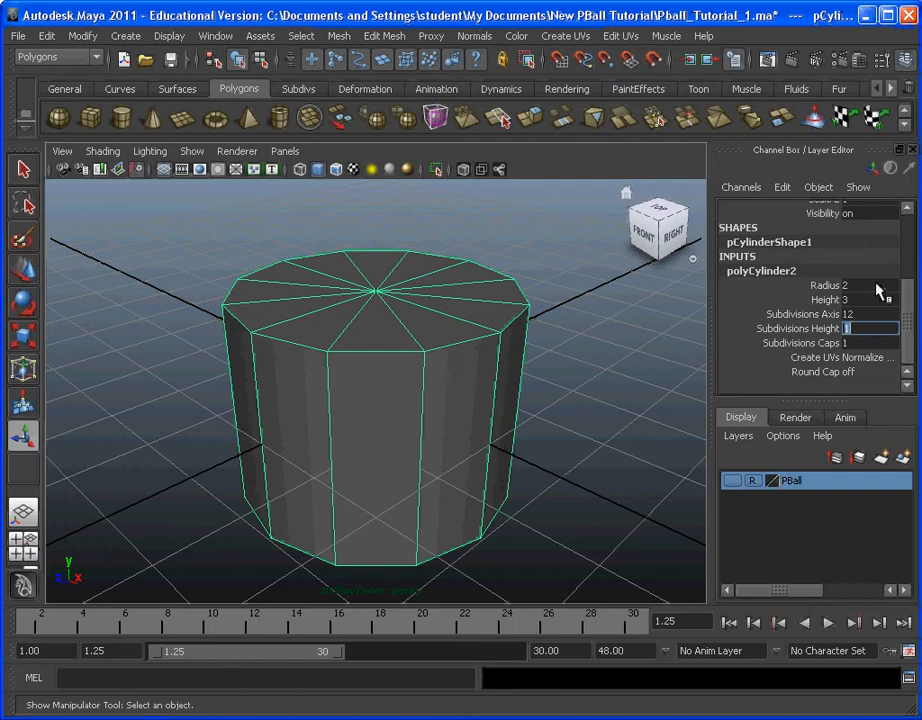
left_click(633, 394)
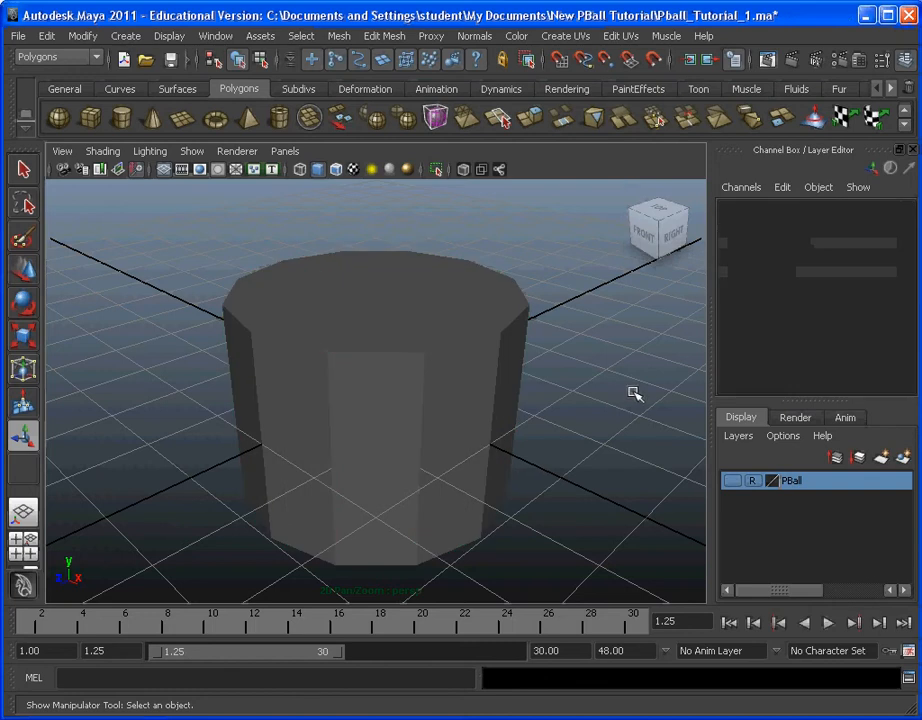
Step: Lay the cylinder on its side by rotating it about the X axis, set its Rotate X to 90, and deselect it
left_click(518, 364)
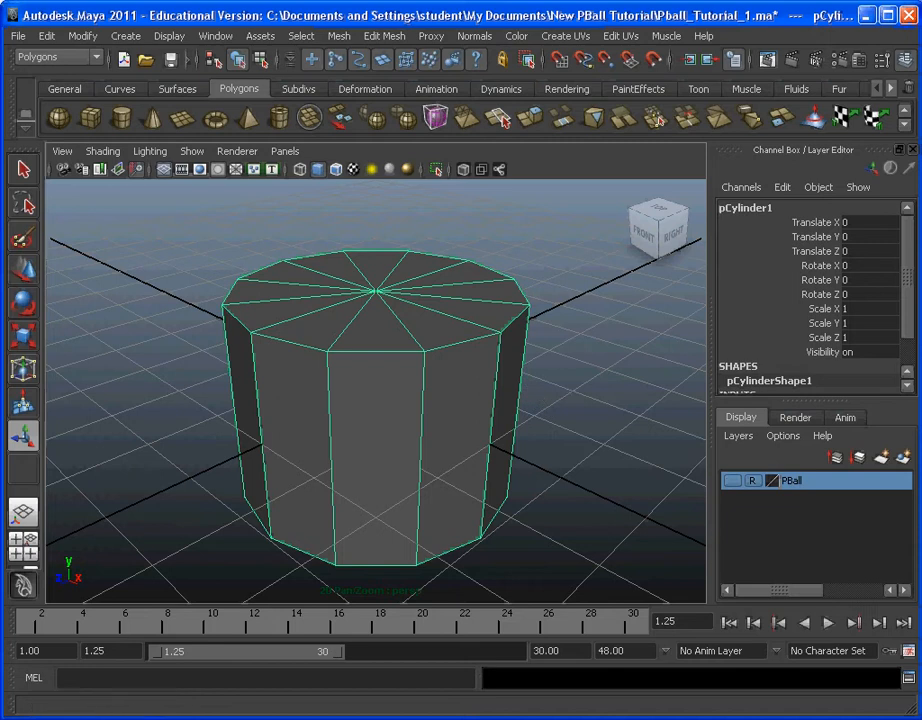
left_click(23, 303)
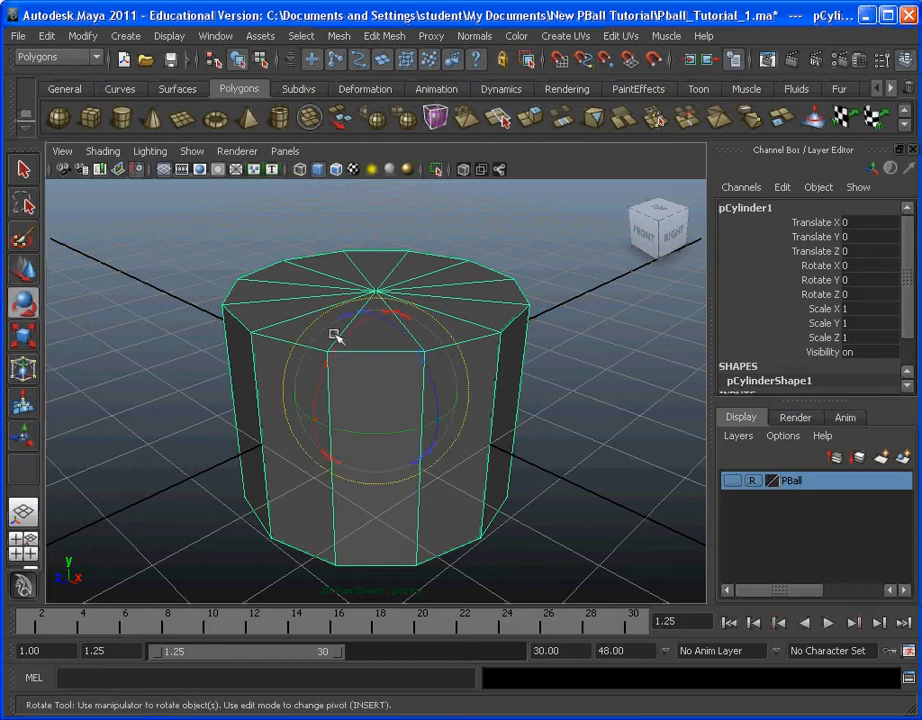
left_click_drag(372, 329, 91, 335)
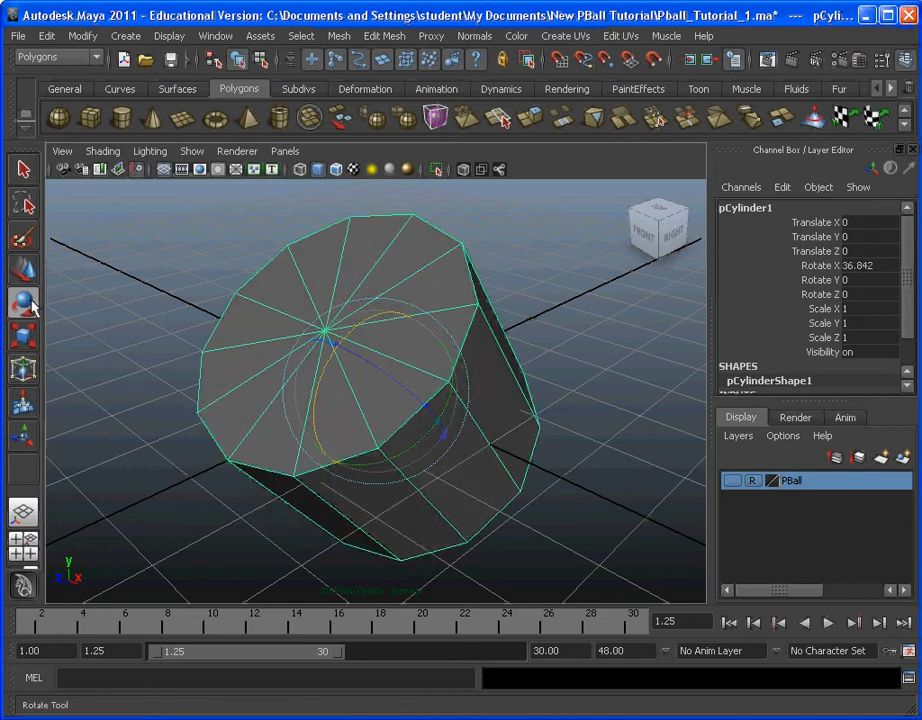
left_click_drag(340, 362, 340, 436)
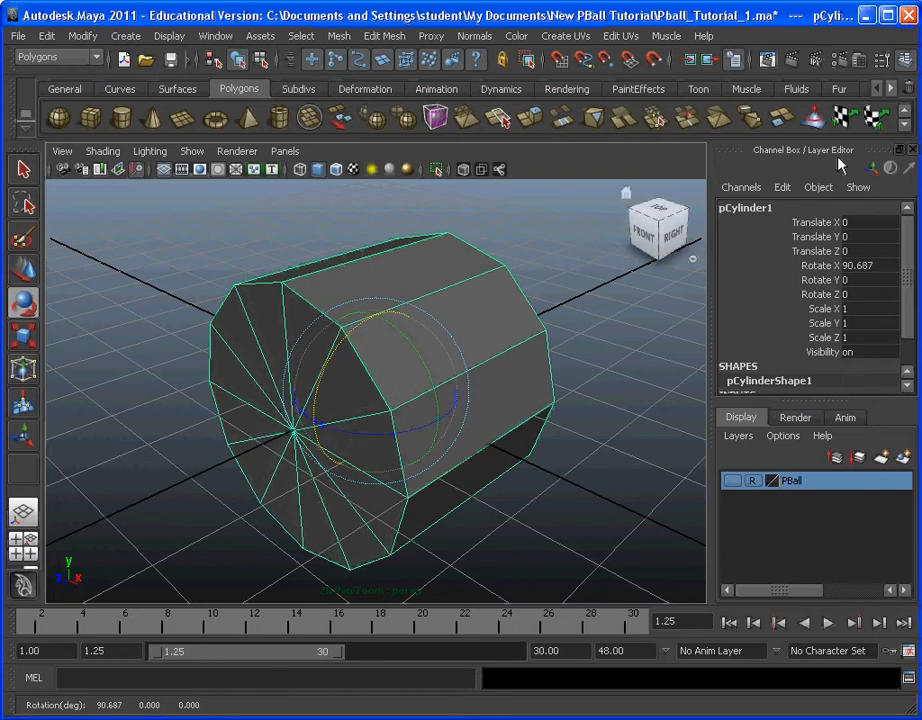
left_click(880, 266)
type("90")
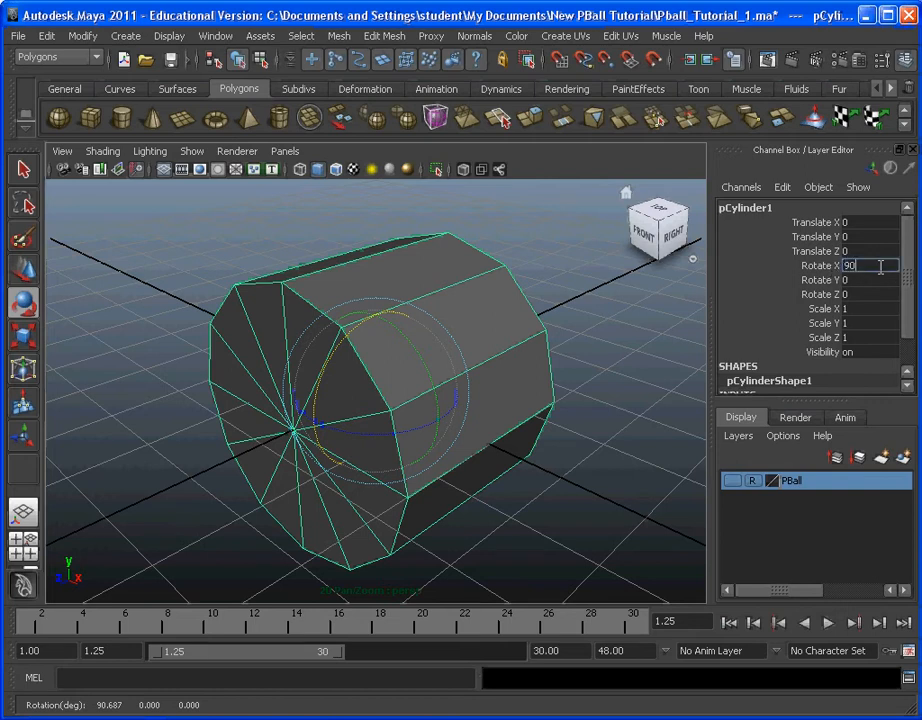
key("Return")
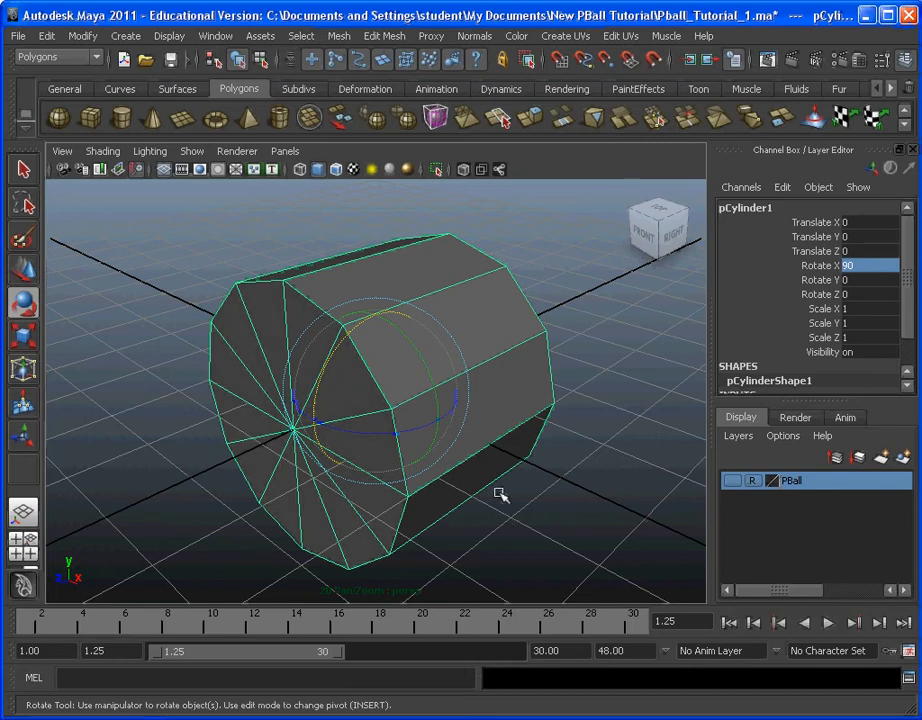
left_click(140, 482)
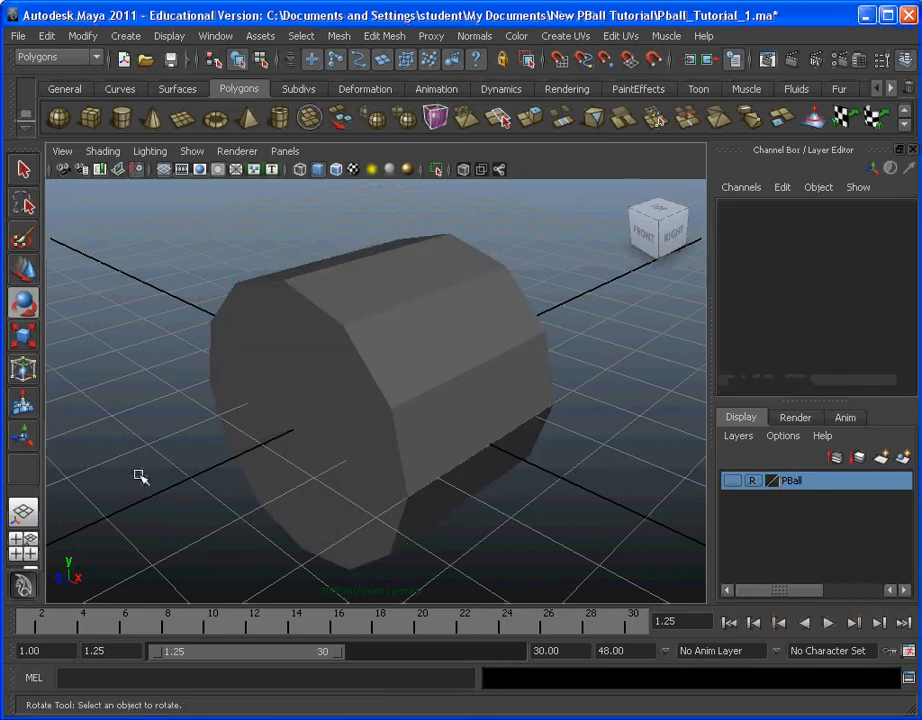
Step: Select only the faces of the cylinder's back end cap and delete them
left_click_drag(140, 475, 498, 366, "alt")
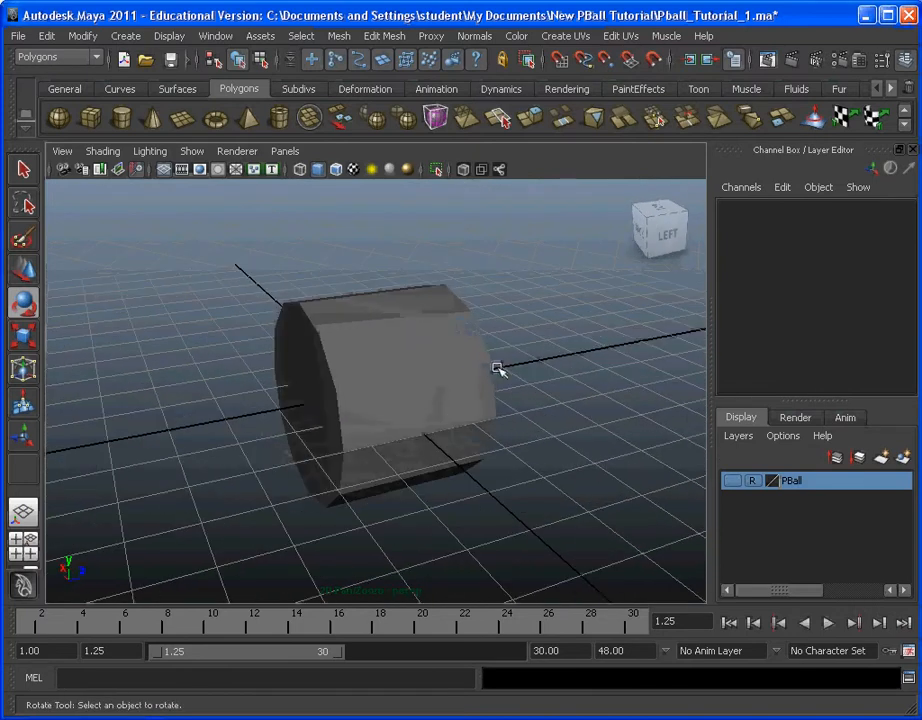
left_click(300, 36)
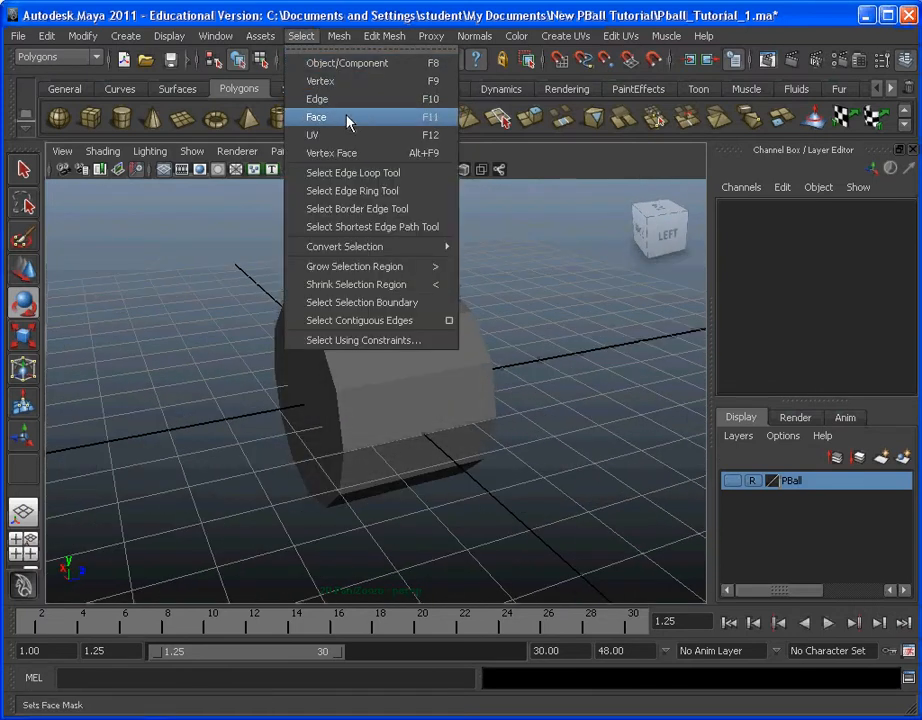
left_click(376, 118)
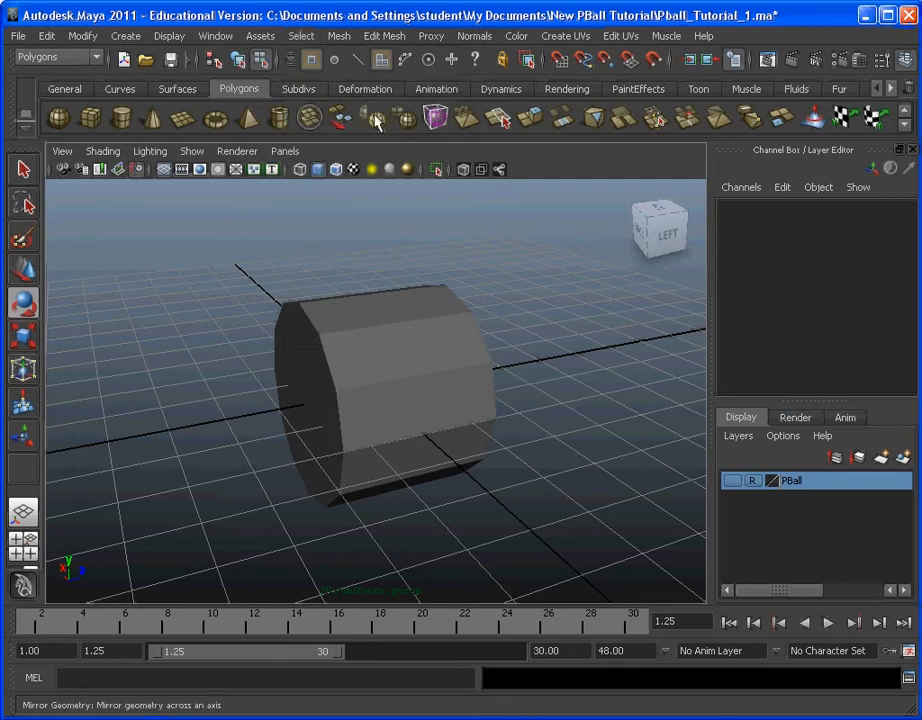
left_click(357, 408)
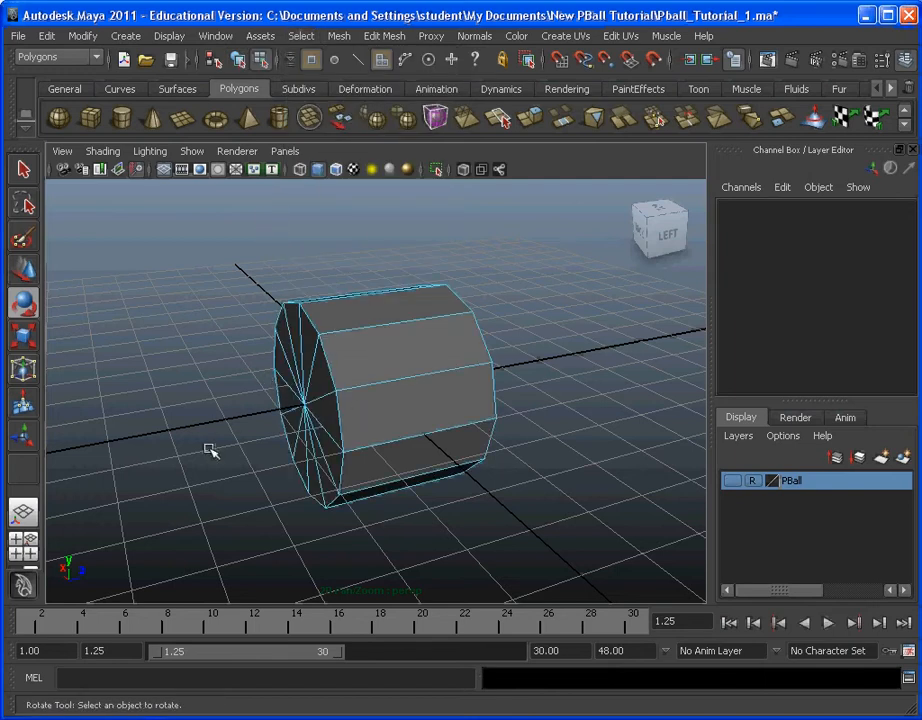
left_click_drag(209, 287, 190, 234, "alt")
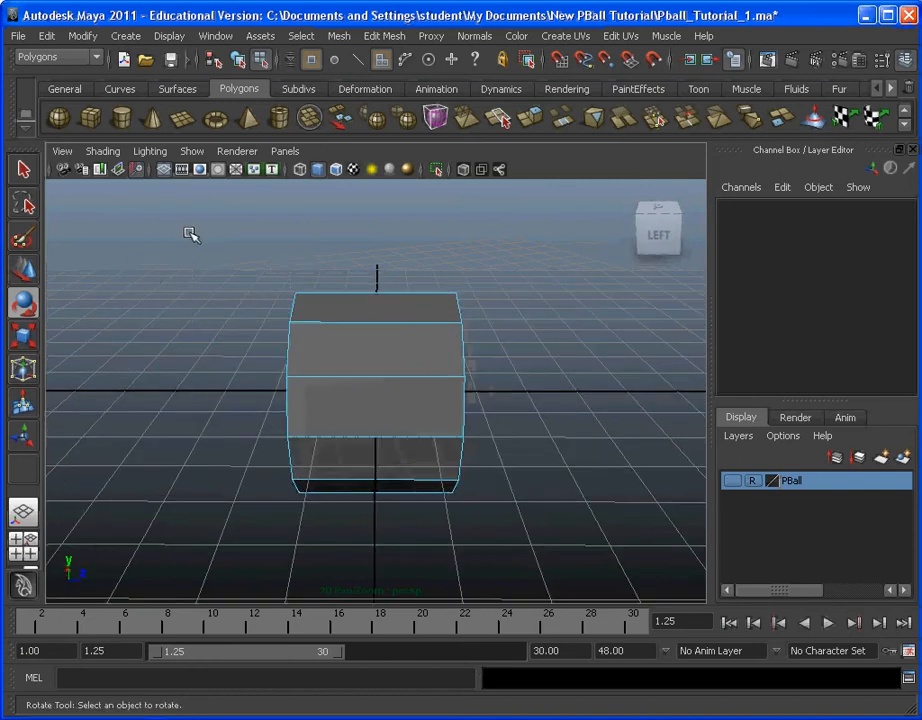
left_click_drag(297, 462, 343, 560)
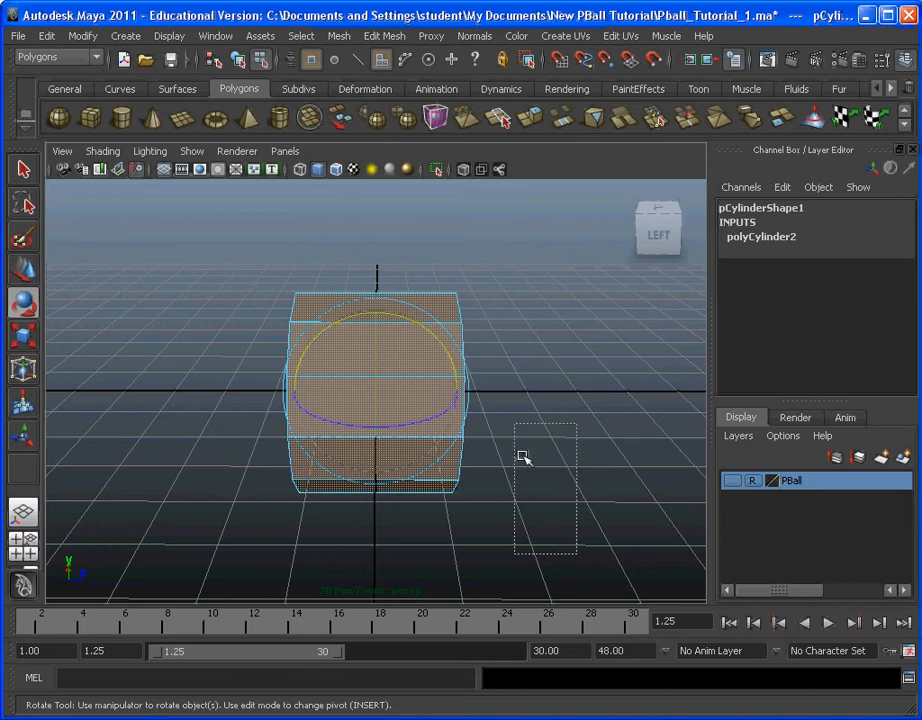
left_click_drag(520, 456, 391, 240)
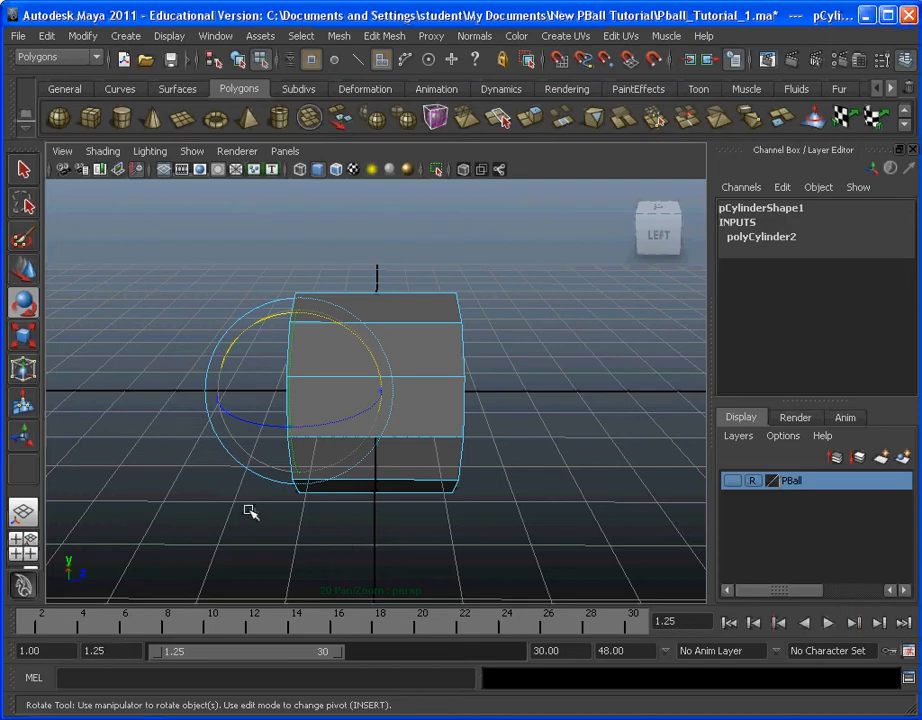
left_click_drag(251, 512, 390, 516, "alt")
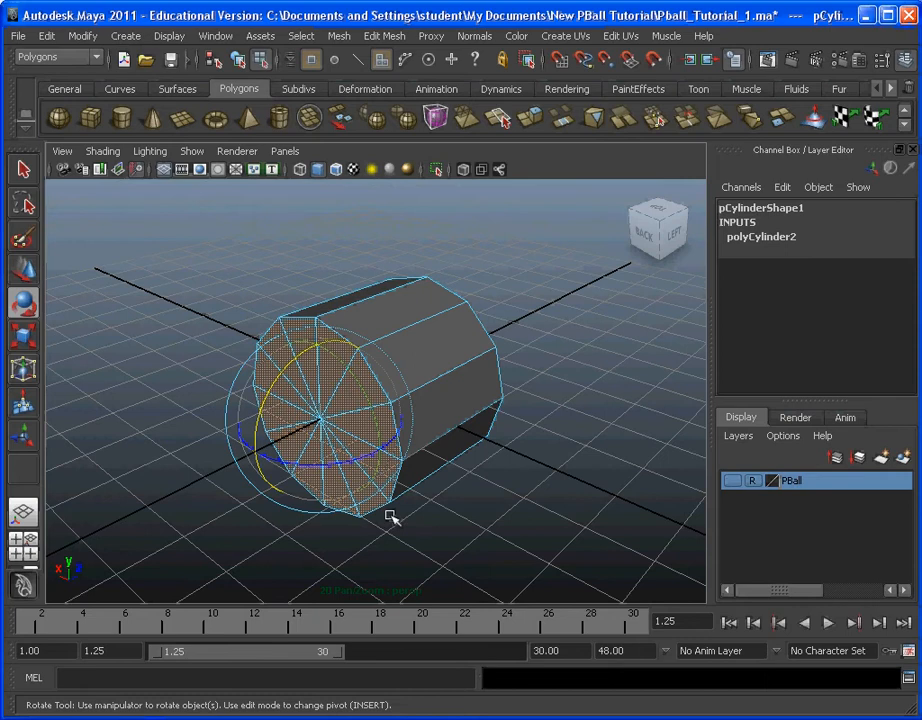
key("Delete")
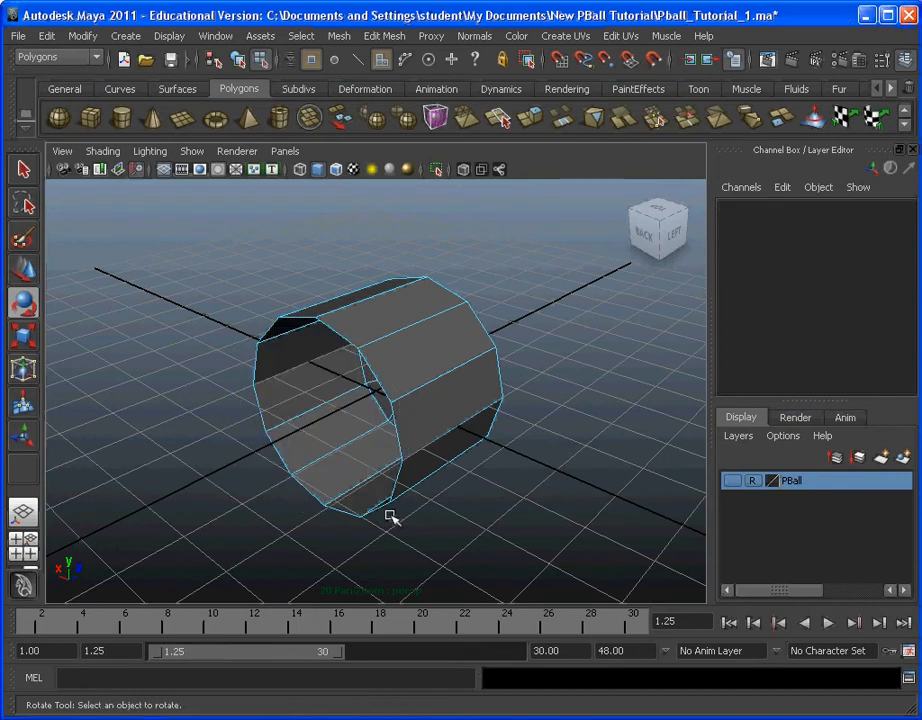
Step: Select the vertices around the cylinder's open back end and move them along Z onto the grid's centre line with grid snapping
left_click(290, 36)
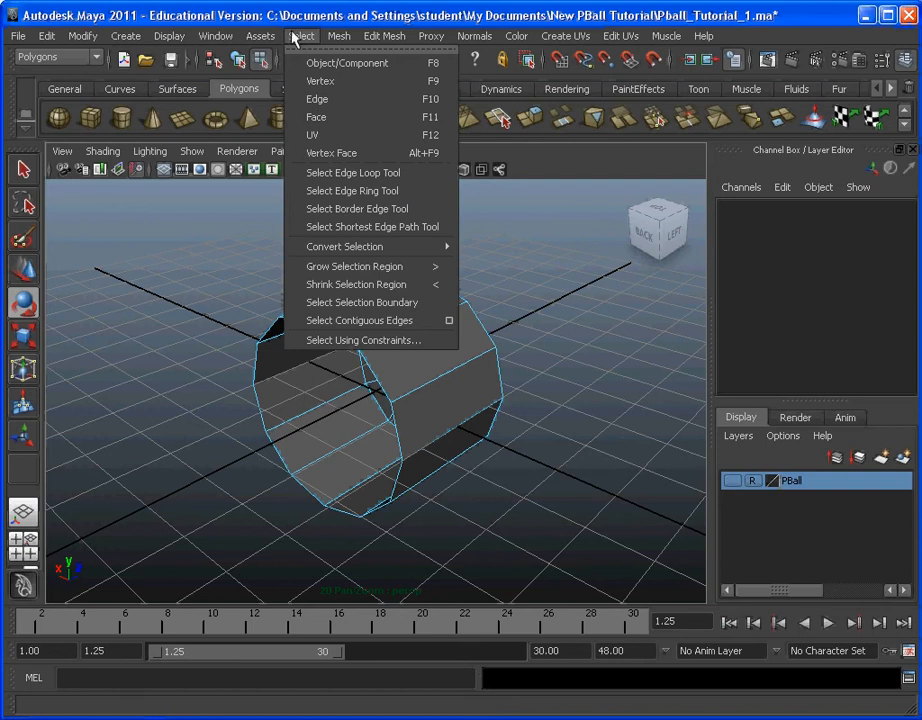
left_click(351, 86)
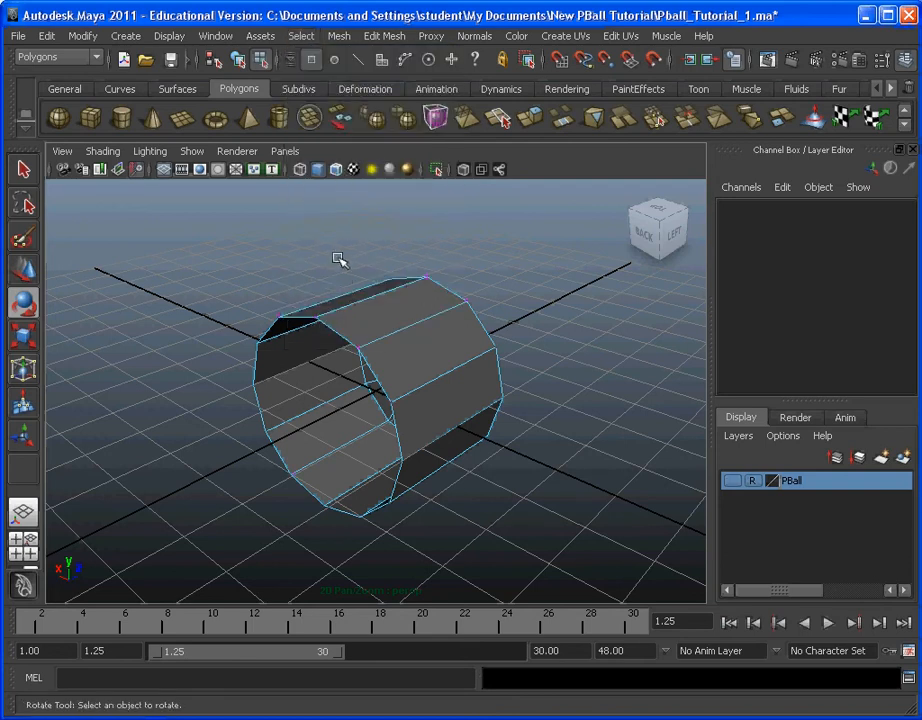
left_click_drag(326, 246, 196, 229, "alt")
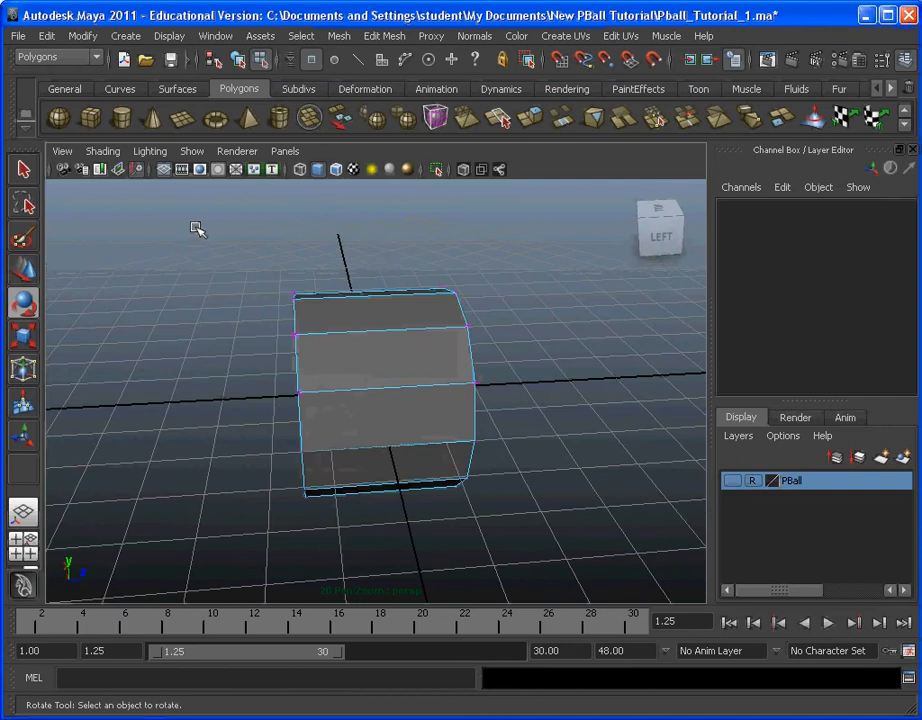
left_click_drag(325, 555, 340, 585)
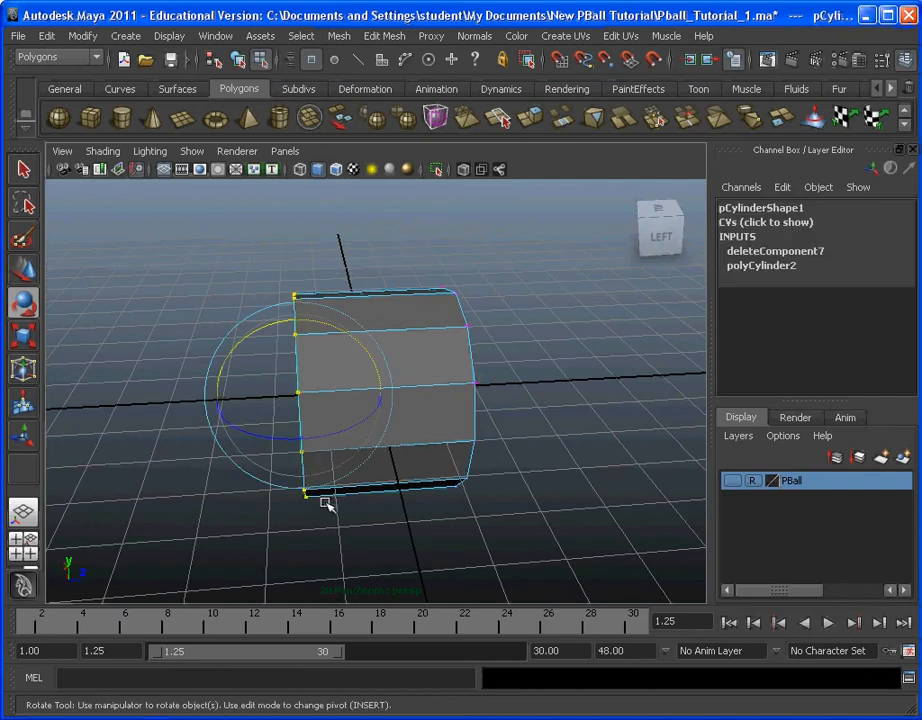
left_click(33, 272)
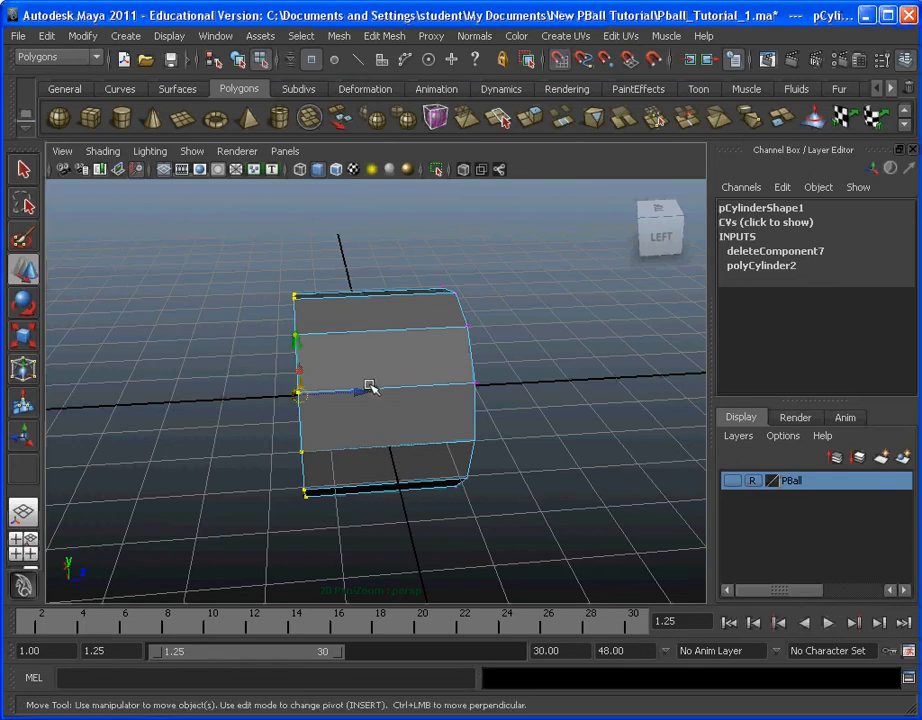
mouse_move(362, 393)
left_mouse_down()
mouse_move(309, 383)
mouse_move(407, 387)
mouse_move(377, 393)
left_mouse_up()
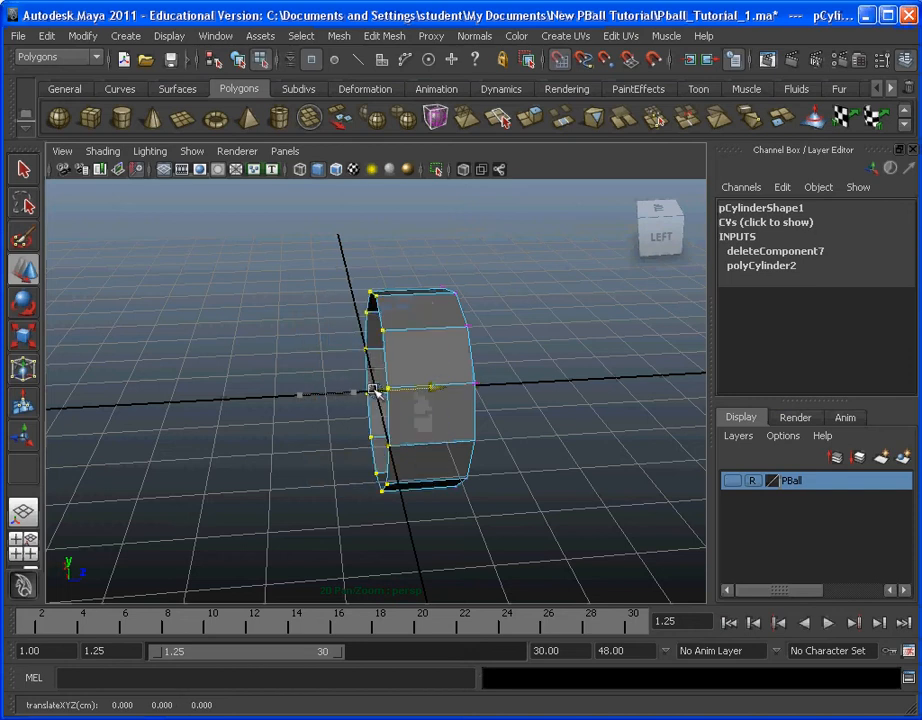
Step: Select the cylinder's front end cap faces, extrude them and scale the new faces slightly inward to form a narrow rim
left_click_drag(408, 441, 301, 424, "alt")
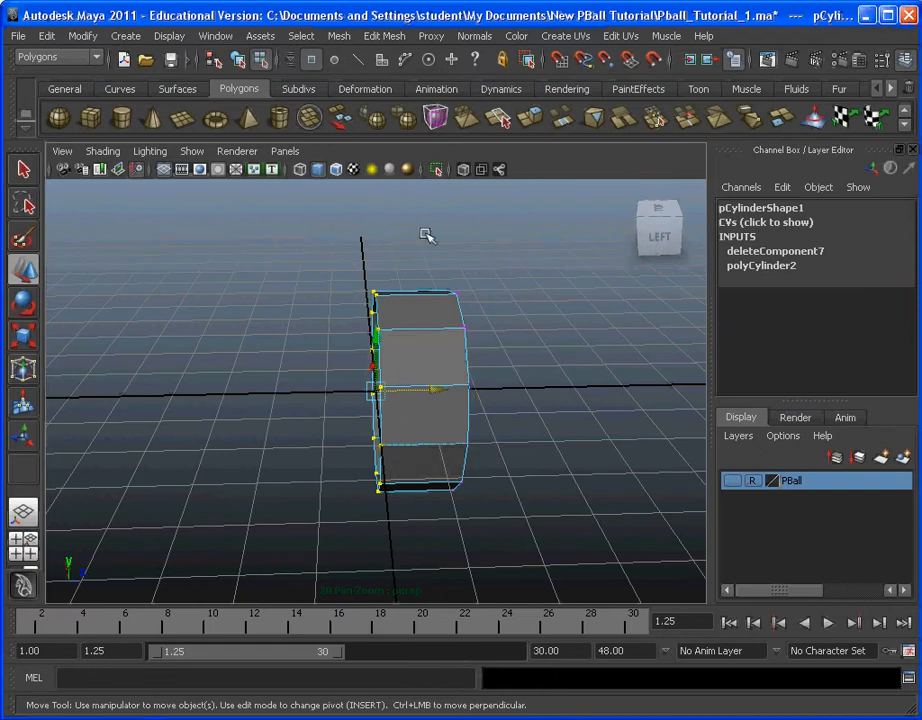
left_click(306, 40)
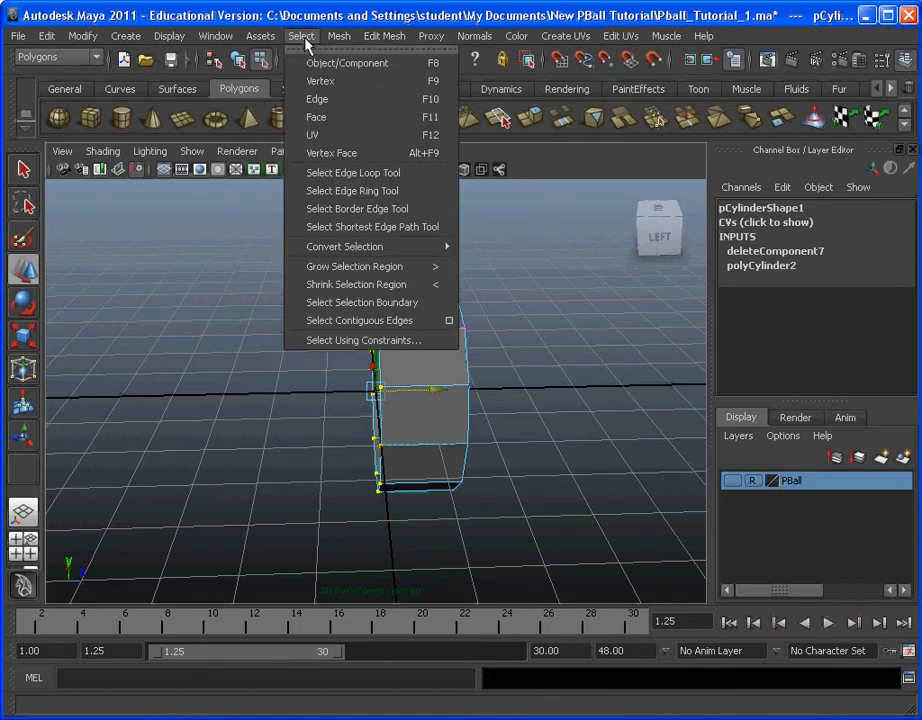
left_click(305, 37)
left_click(305, 38)
left_click(376, 118)
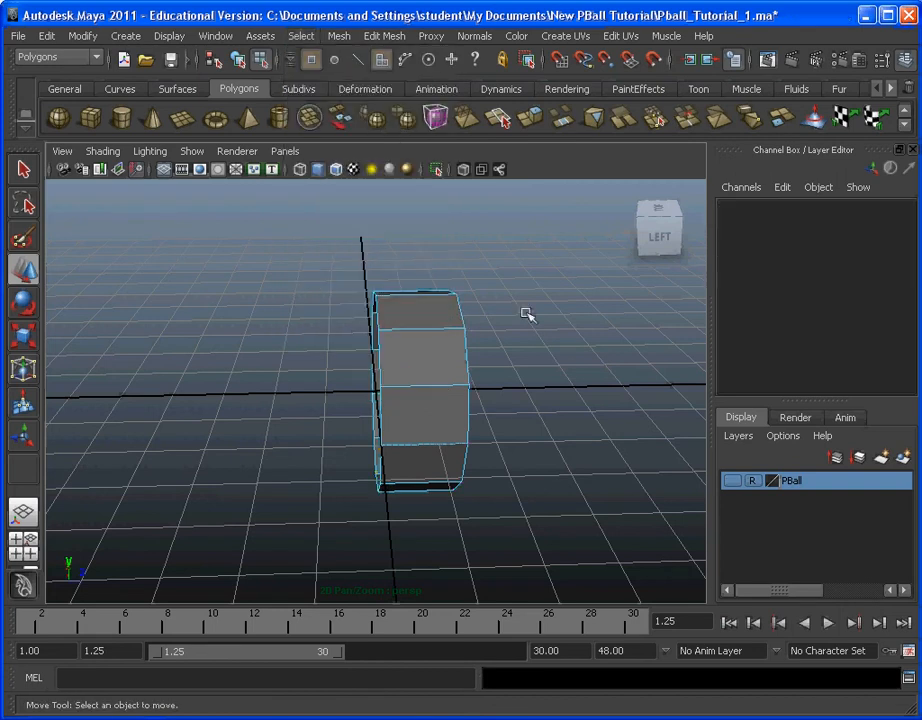
left_click_drag(567, 359, 368, 335, "alt")
left_click_drag(396, 415, 397, 417)
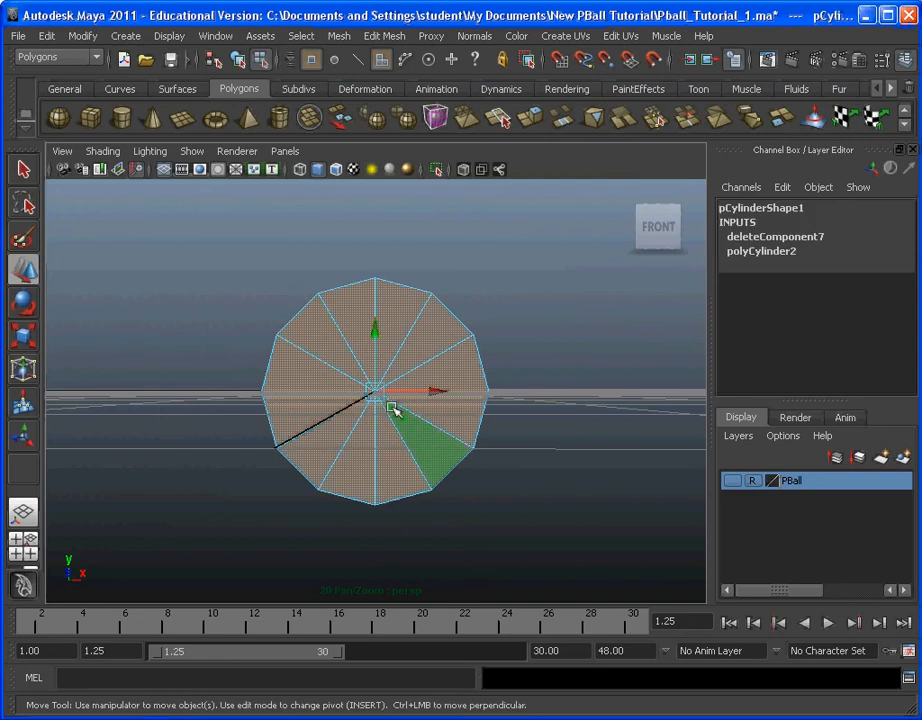
left_click_drag(325, 370, 418, 395, "alt")
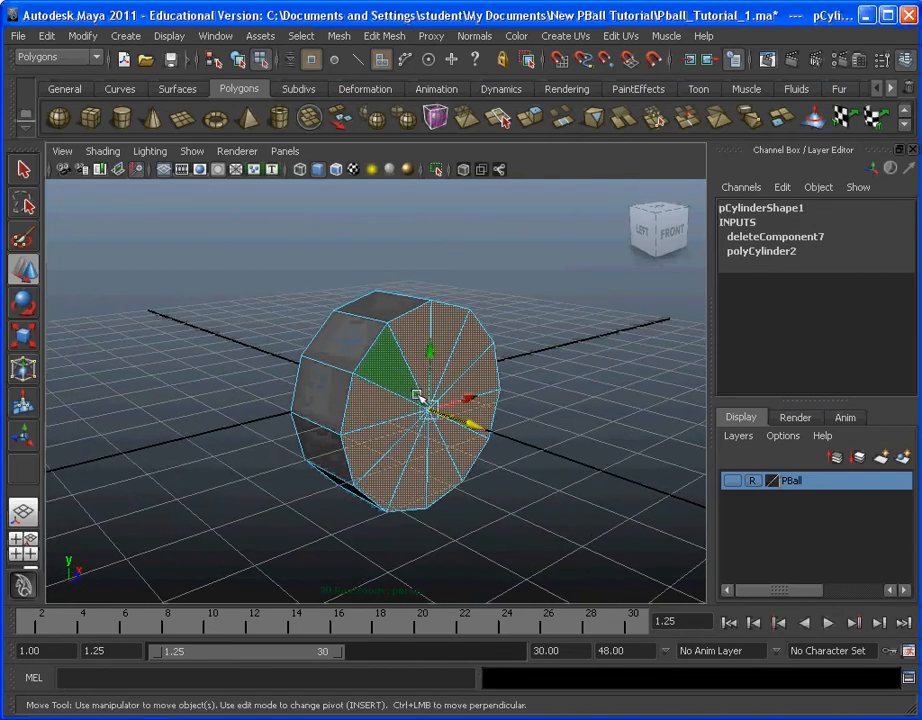
left_click(396, 37)
left_click(302, 55)
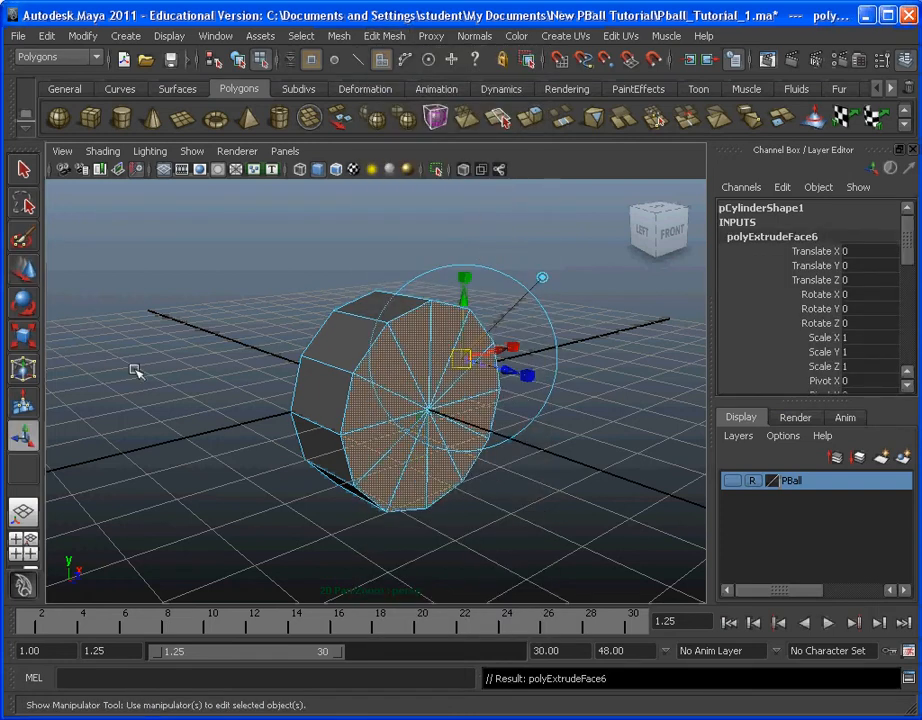
left_click(30, 347)
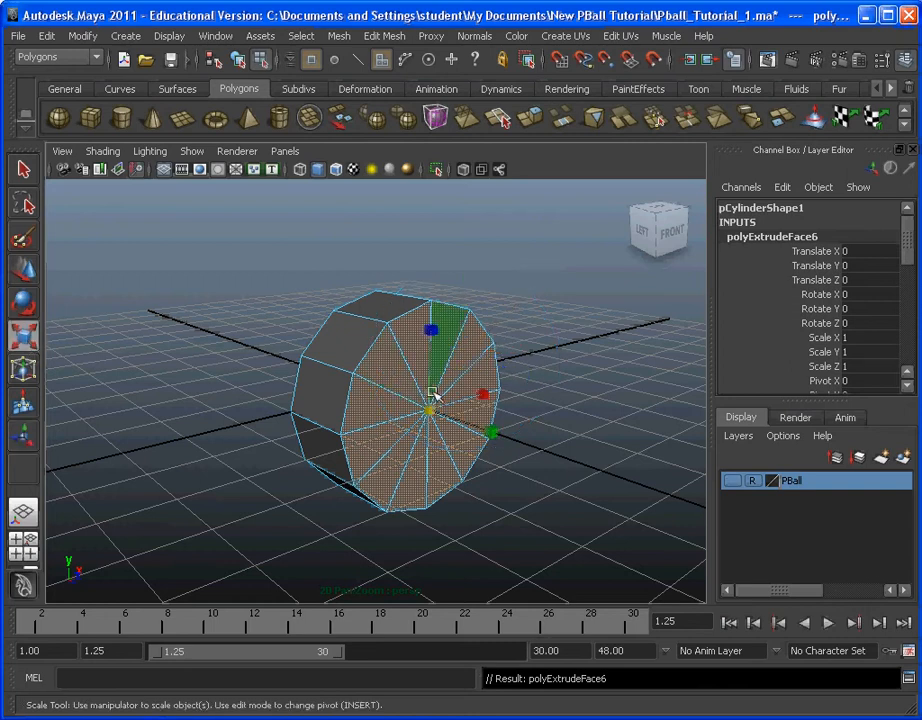
left_click_drag(427, 413, 402, 412)
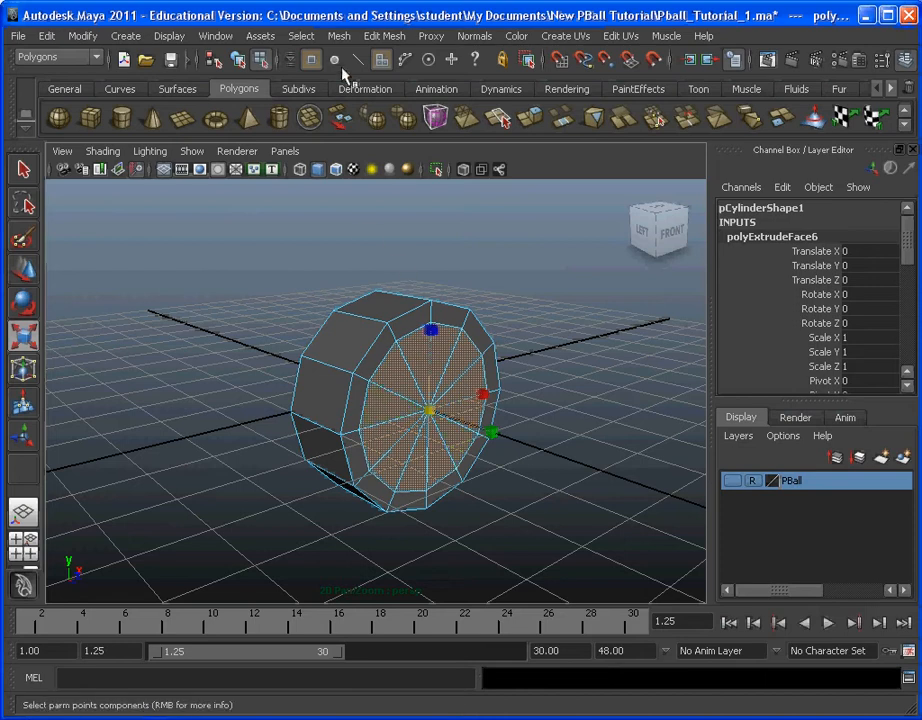
Step: Extrude the inset front cap faces again and move them a short distance forward along Z to form a narrower neck
left_click(384, 36)
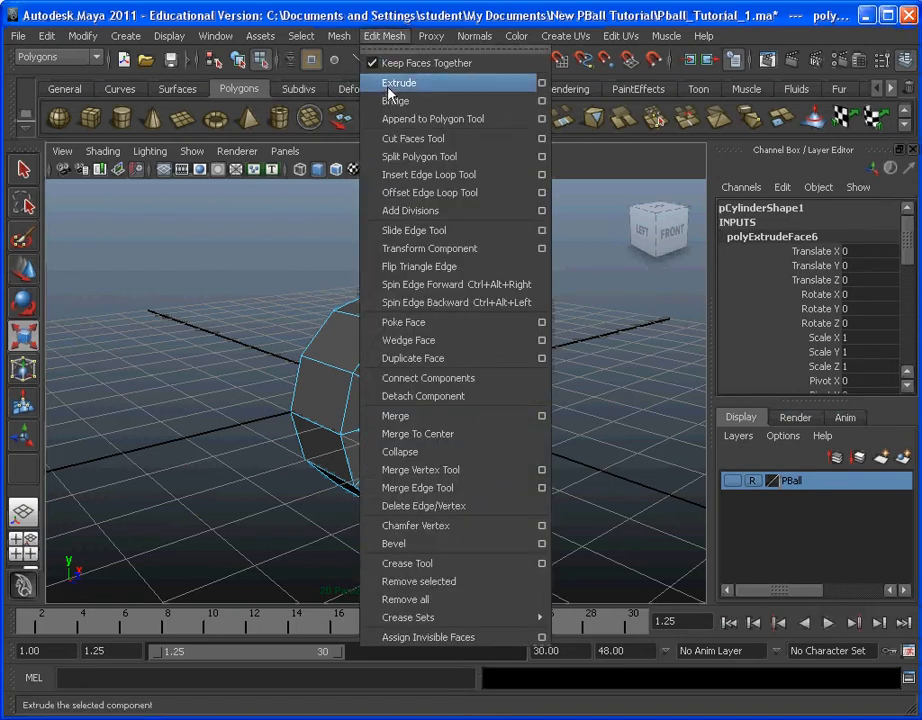
left_click(484, 88)
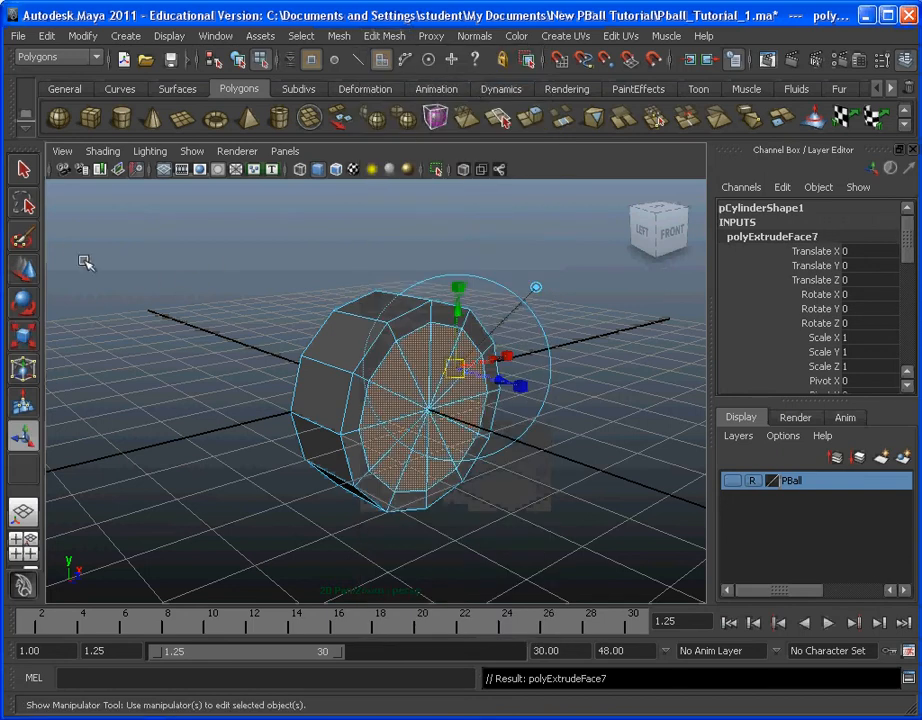
left_click(25, 270)
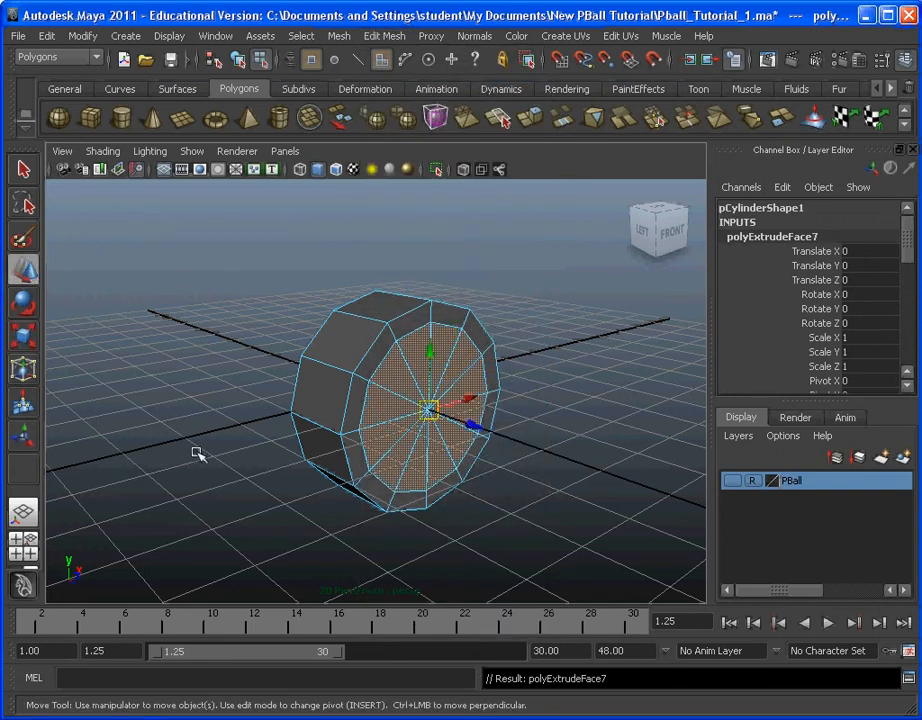
left_click_drag(205, 468, 573, 405, "alt")
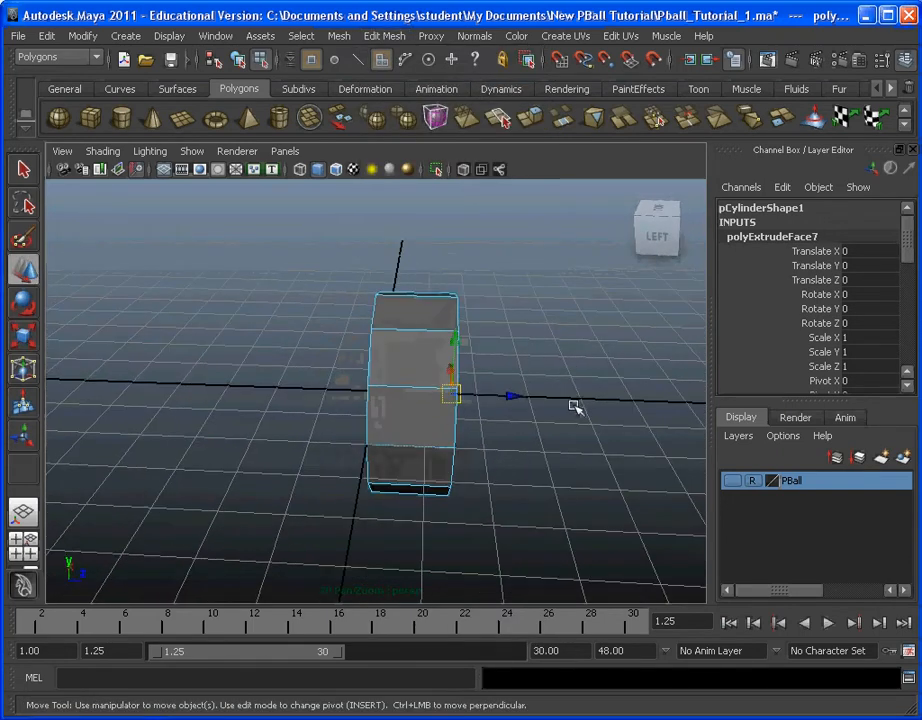
middle_click_drag(584, 421, 519, 413, "alt")
scroll(498, 410, "up", 3)
left_click_drag(519, 413, 419, 428, "alt")
scroll(500, 420, "down", 2)
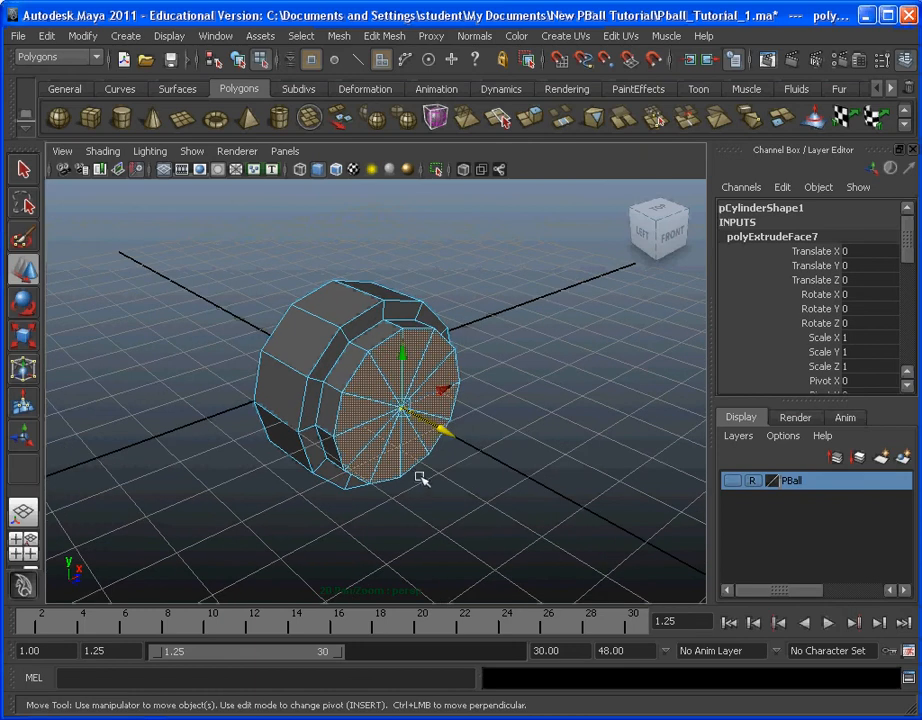
left_click_drag(421, 479, 302, 437, "alt")
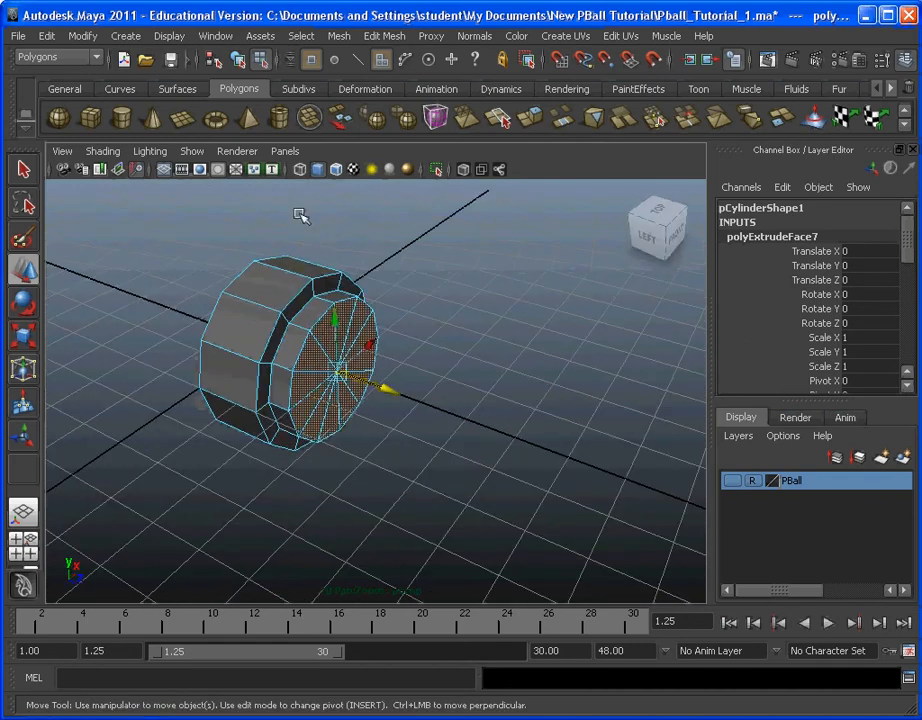
Step: Extrude the neck's front faces and scale them uniformly outward to about the width of the main cylinder
left_click(384, 35)
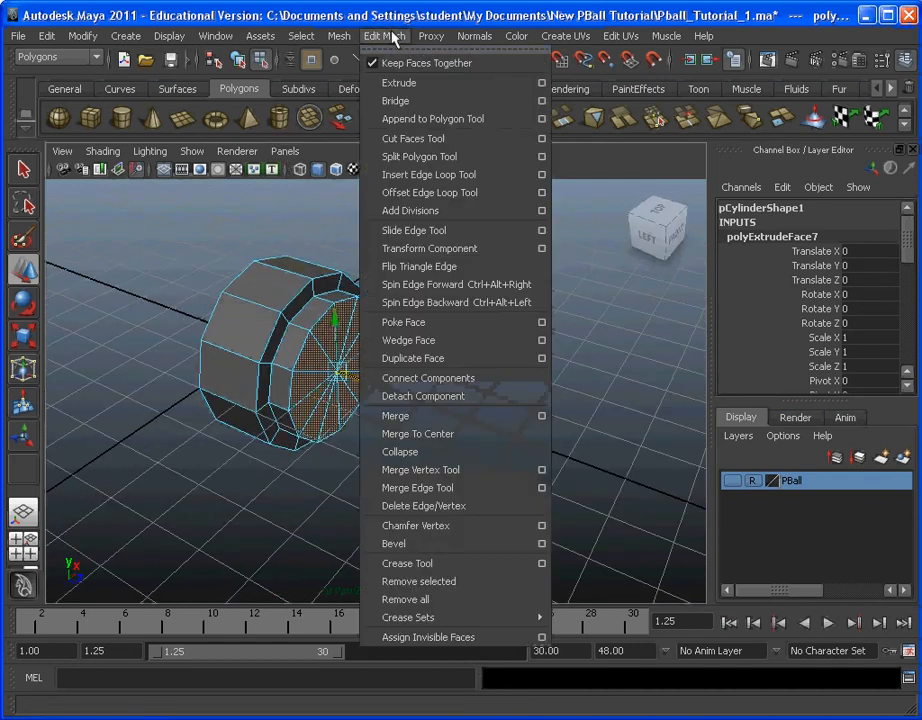
left_click(407, 86)
left_click(22, 340)
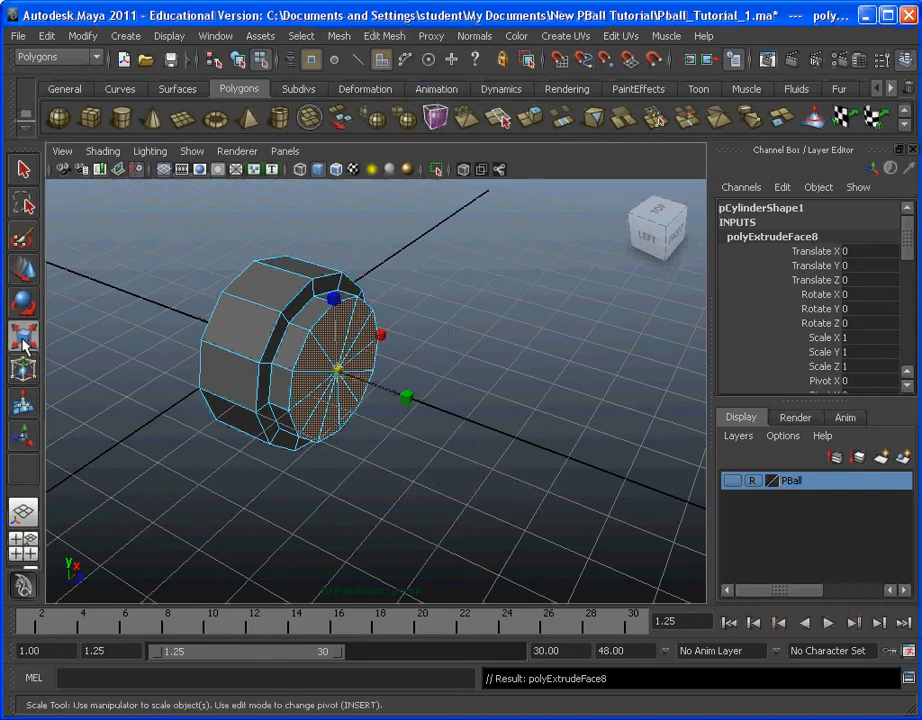
left_click_drag(340, 371, 363, 370)
left_click_drag(428, 435, 403, 388, "alt")
middle_click_drag(403, 388, 412, 440, "alt")
scroll(385, 446, "up", 5)
left_click_drag(381, 447, 317, 424, "alt")
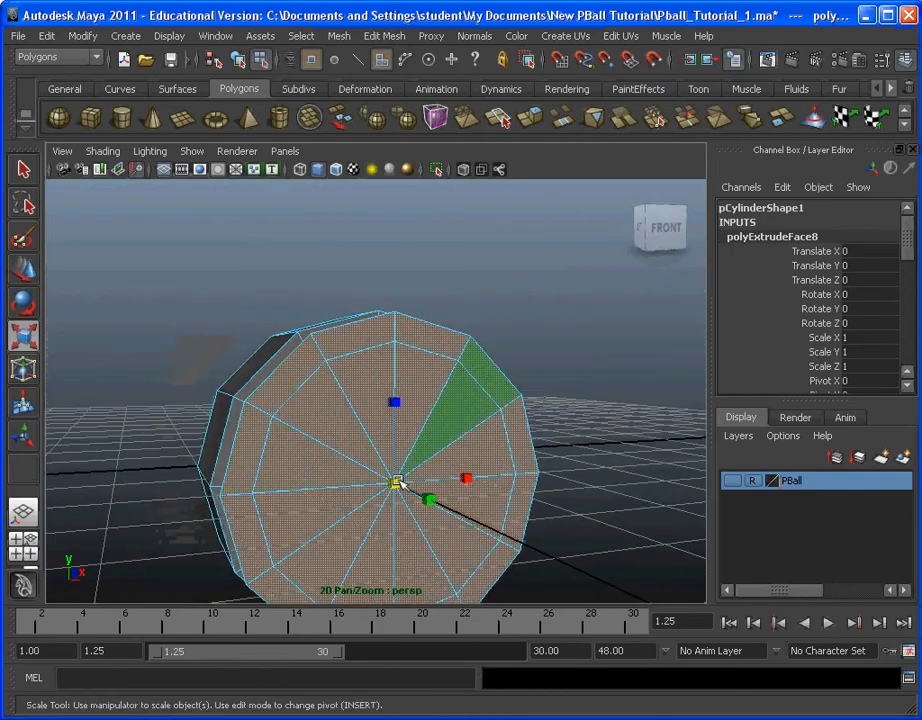
left_click_drag(397, 483, 368, 392)
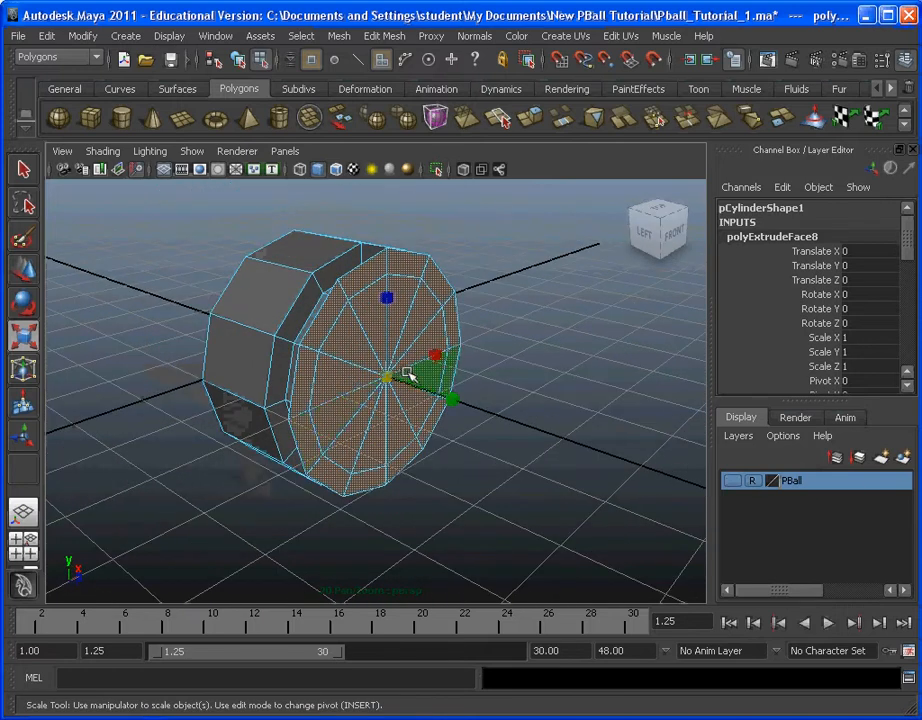
Step: Extrude the widened front faces and move them forward along Z to form a thin disc in front of the groove
left_click(384, 35)
left_click(398, 84)
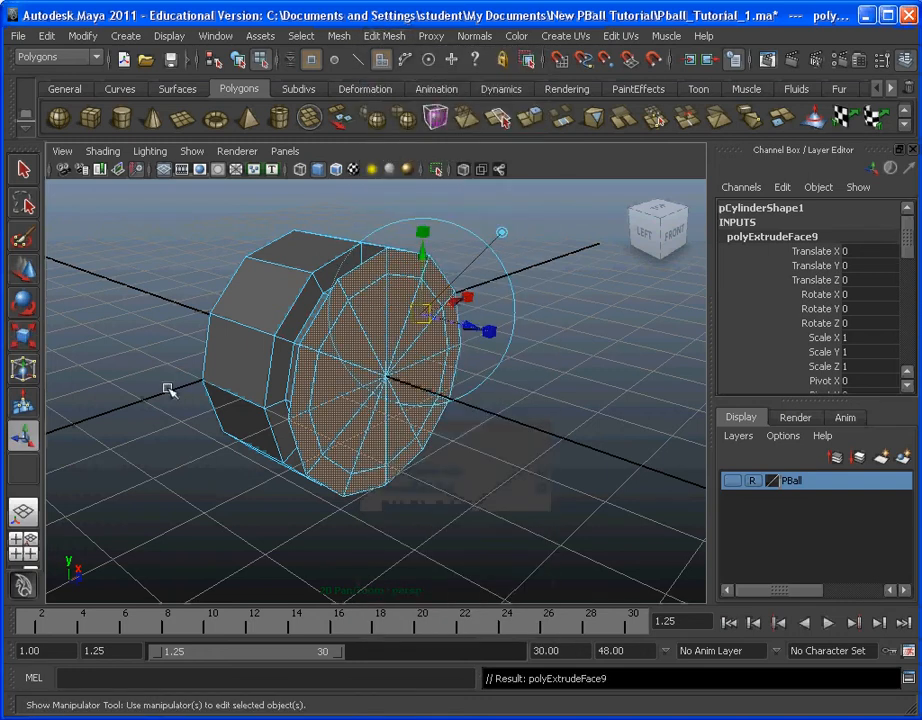
left_click(24, 270)
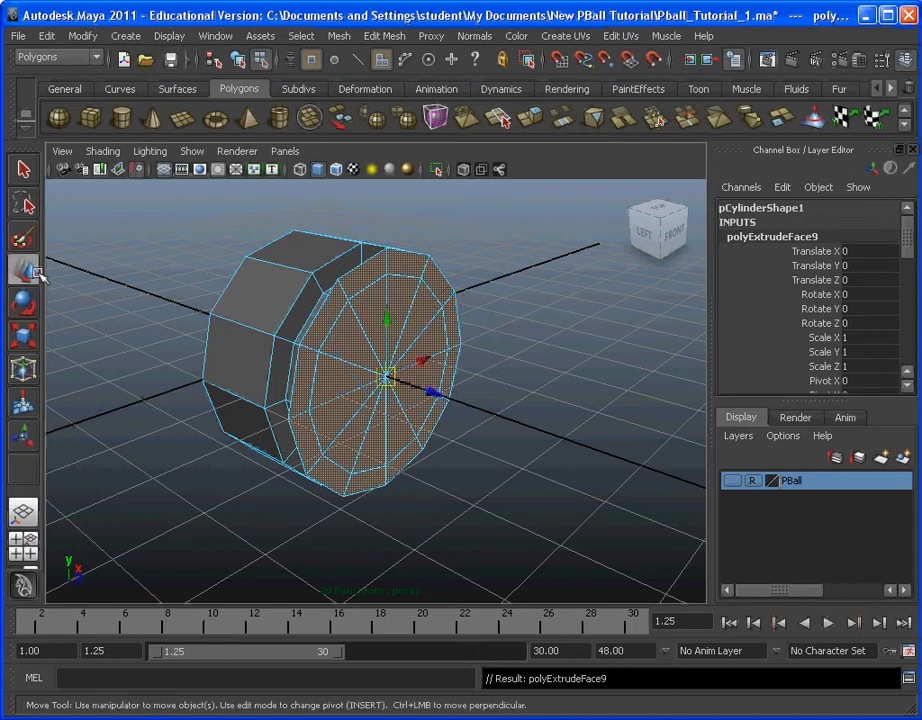
left_click_drag(440, 398, 533, 407)
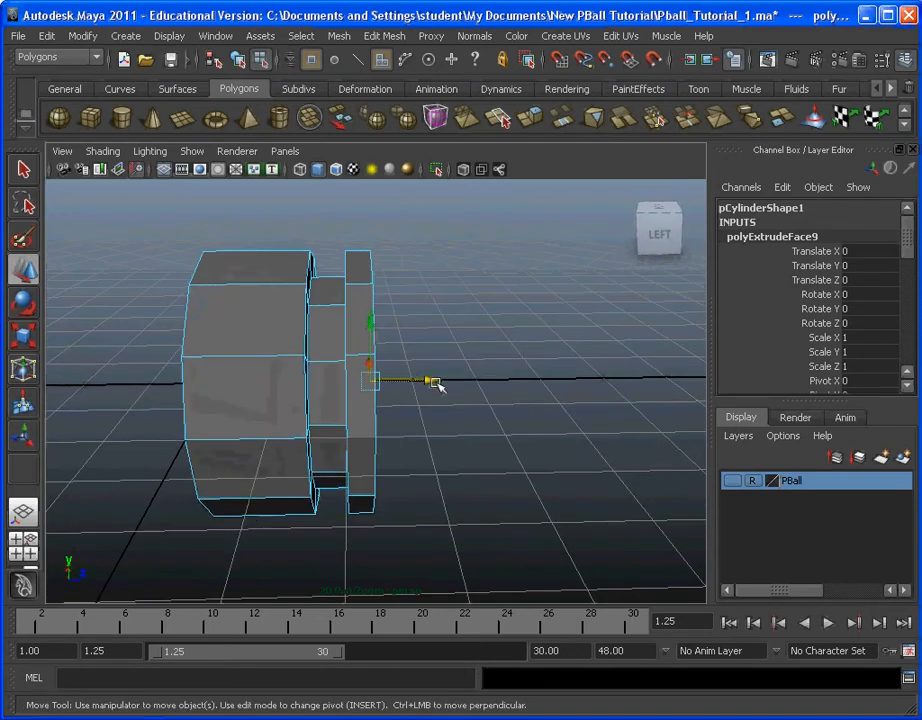
left_click_drag(434, 385, 344, 401)
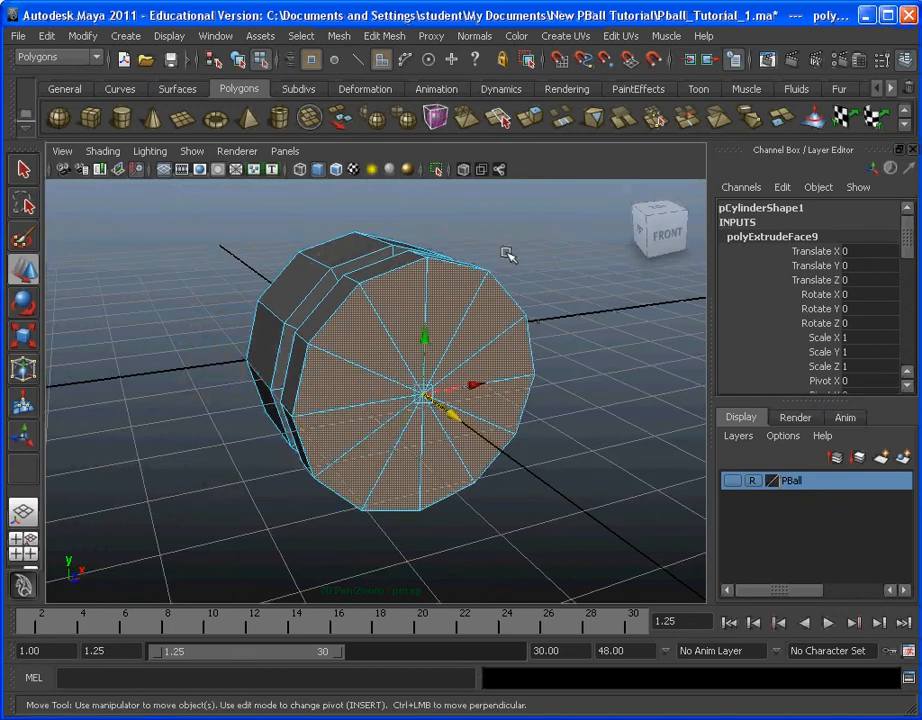
Step: Extrude the disc's front faces, move them further forward along Z and scale them inward to taper the end
left_click(384, 36)
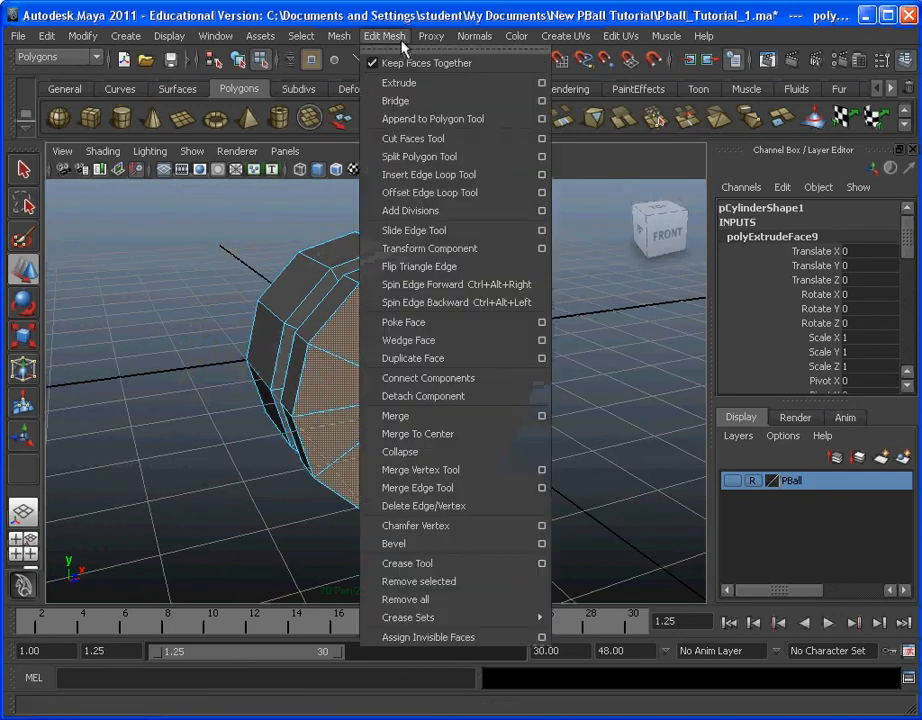
left_click(400, 84)
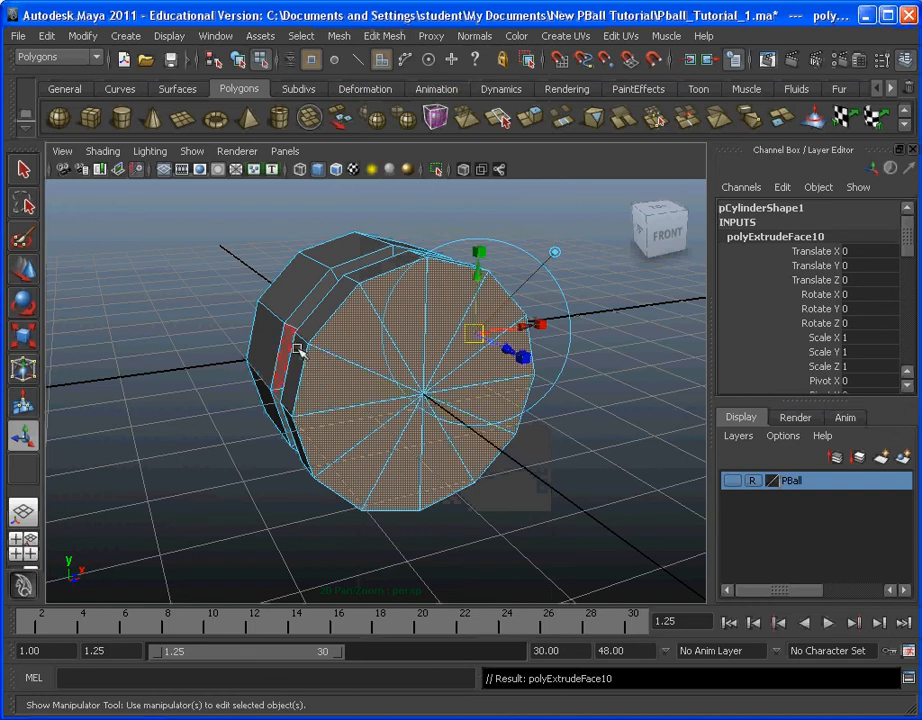
left_click_drag(298, 346, 327, 422, "alt")
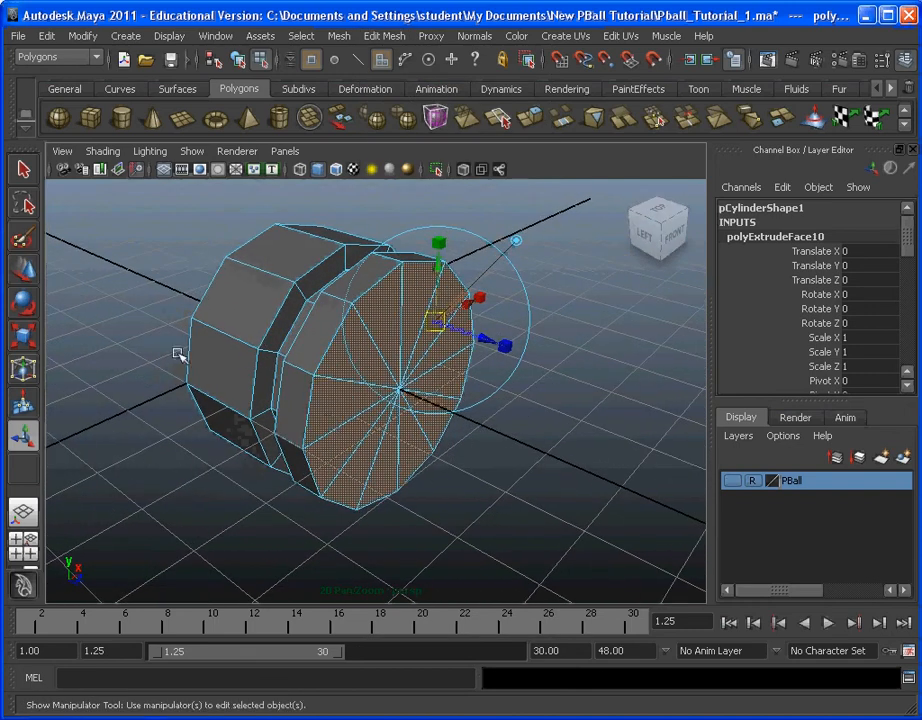
left_click(23, 270)
left_click_drag(455, 420, 574, 401)
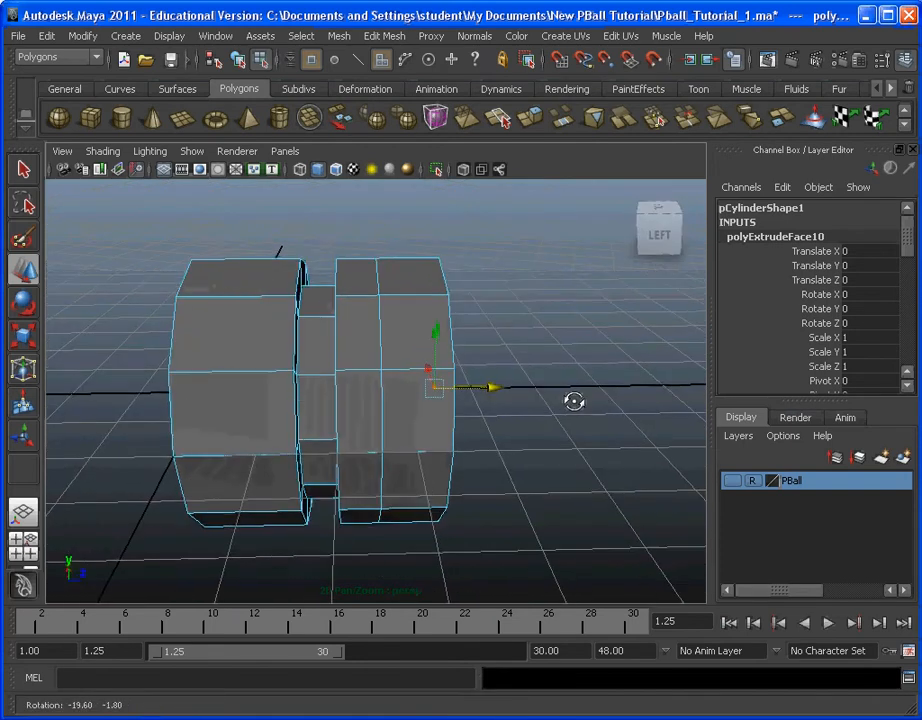
left_click_drag(480, 453, 409, 420, "alt")
left_click(22, 338)
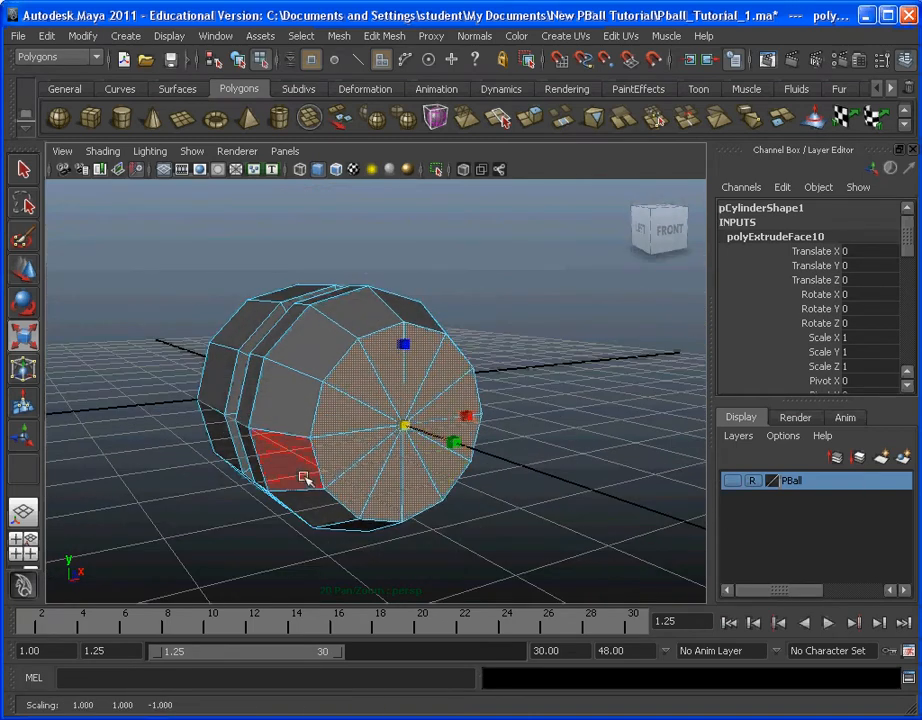
left_click_drag(303, 477, 297, 505, "alt")
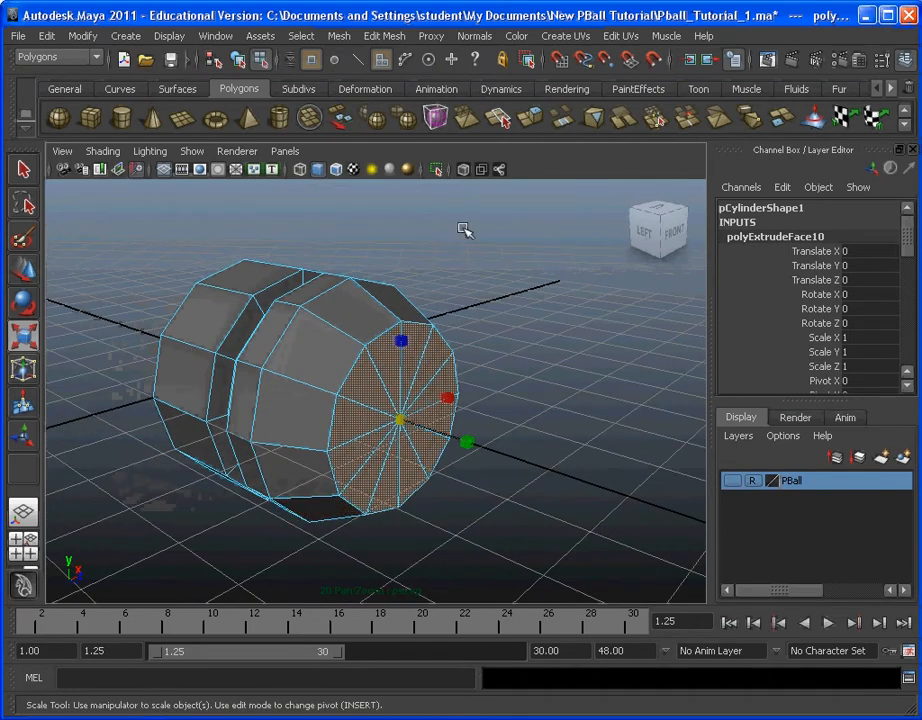
Step: Extrude the tapered end's front faces, move them back inside along Z to form a recess, and return to object mode
left_click(383, 35)
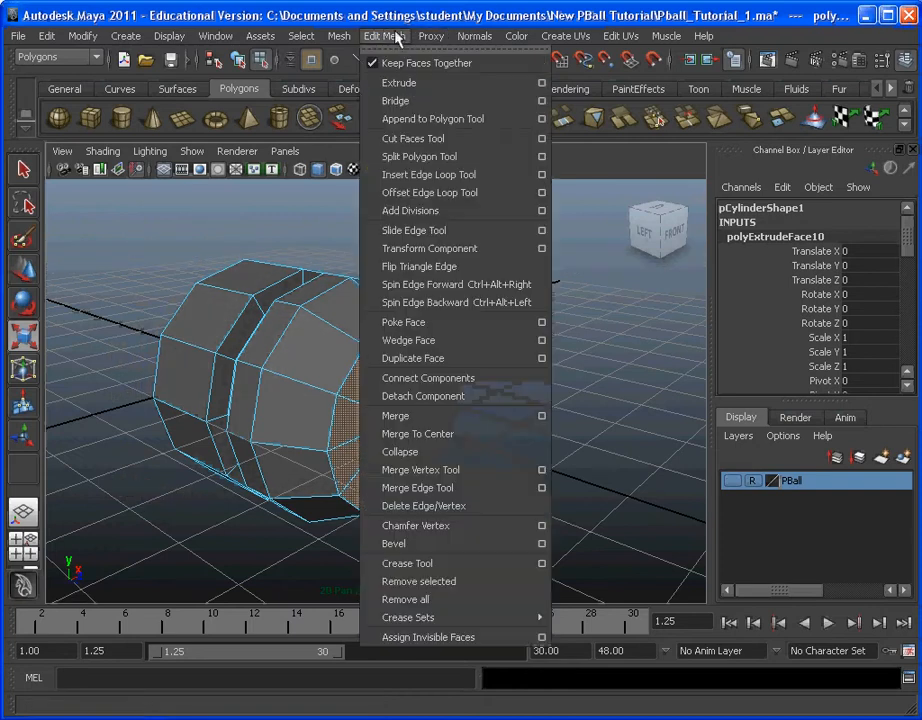
left_click(401, 79)
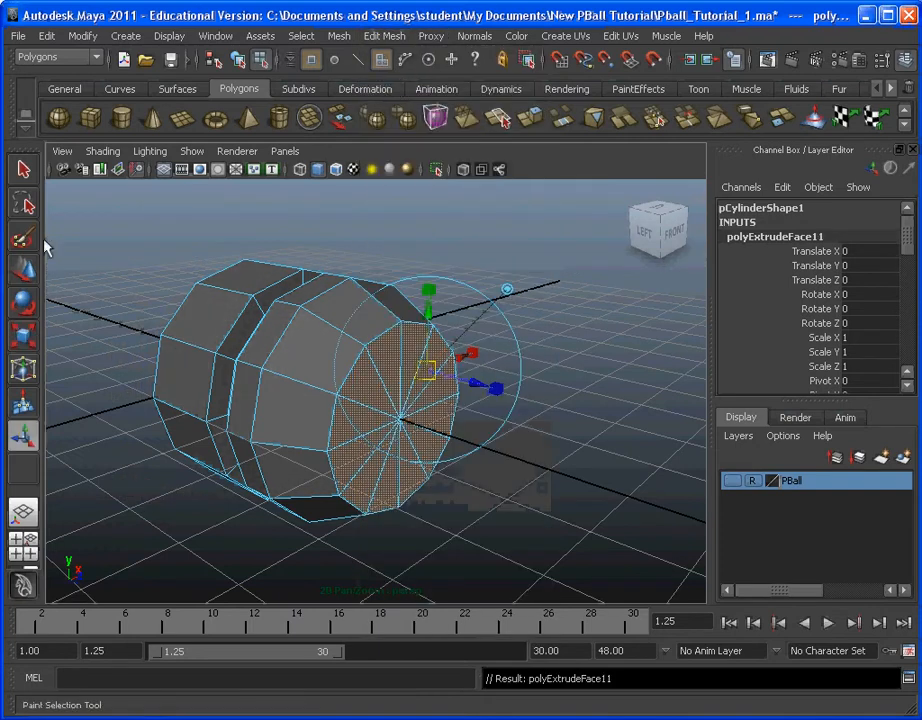
left_click(24, 279)
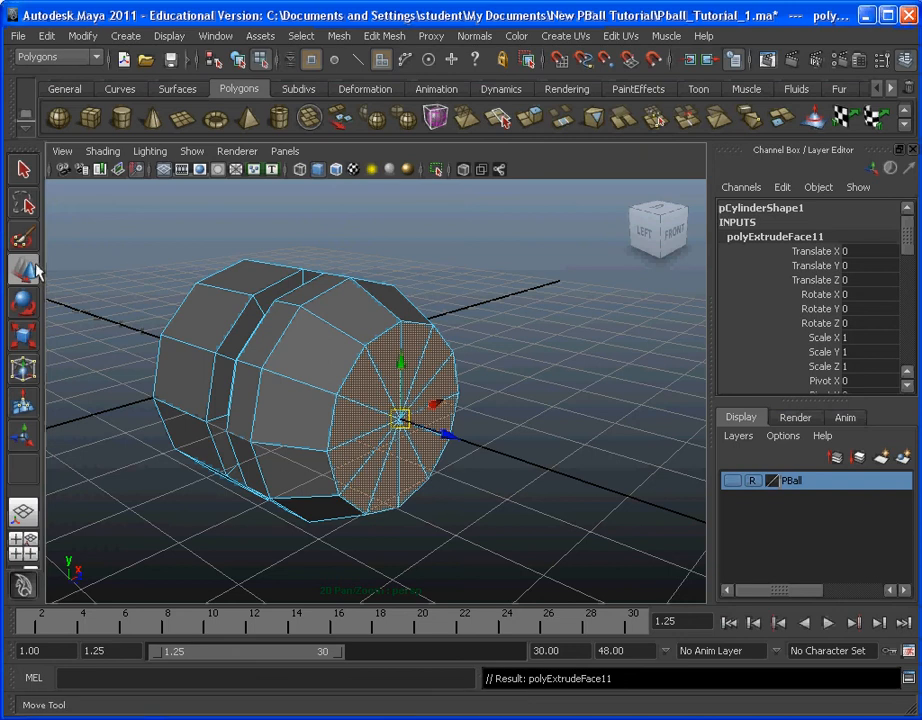
left_click_drag(457, 440, 473, 405)
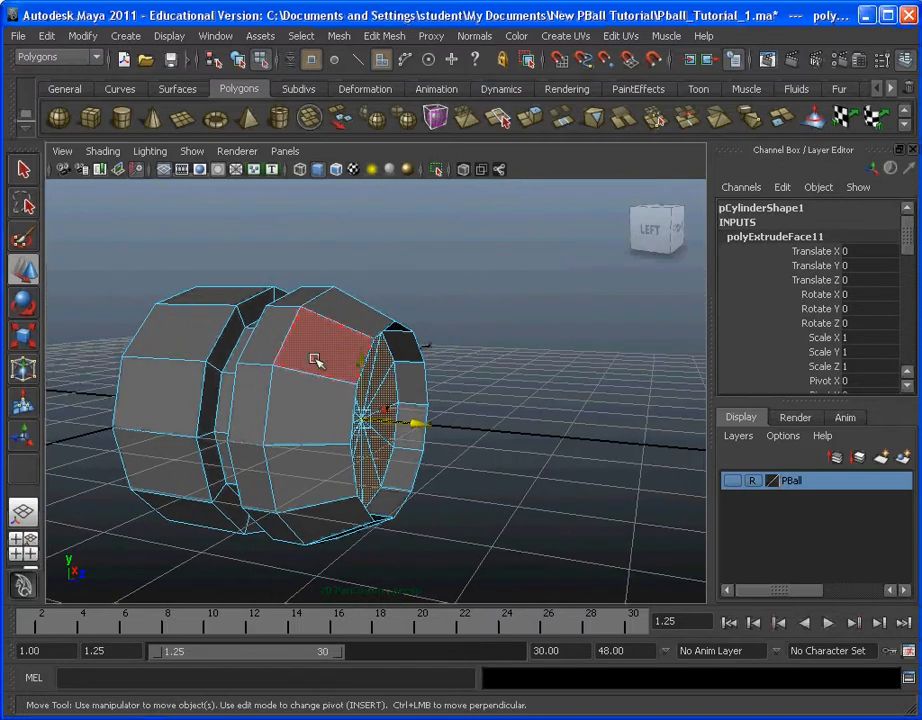
key("F8")
left_click(528, 317)
left_click(309, 363)
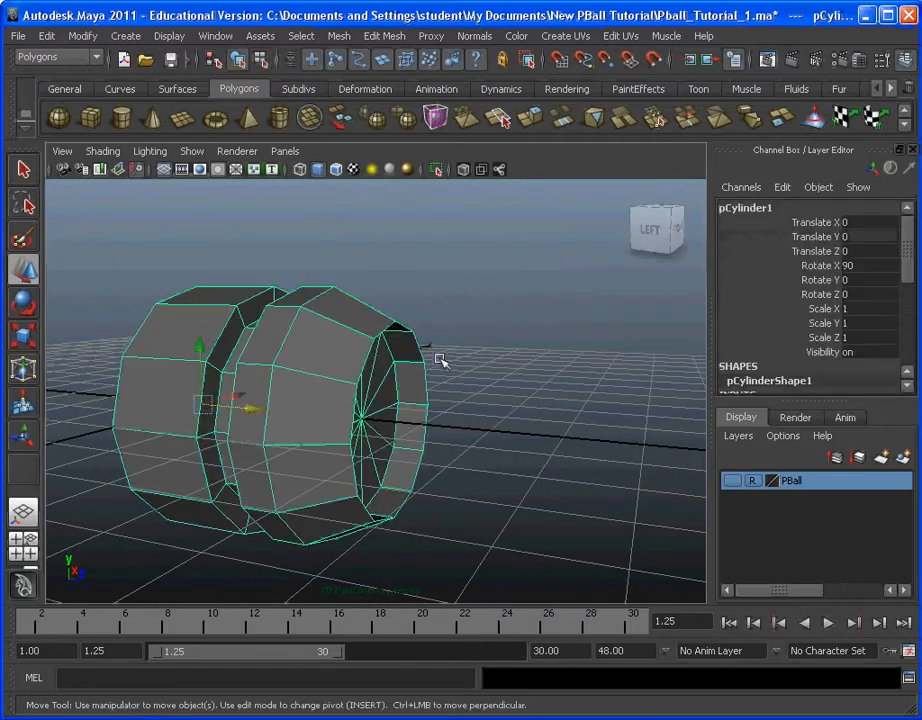
left_click(519, 353)
left_click_drag(519, 353, 442, 351, "alt")
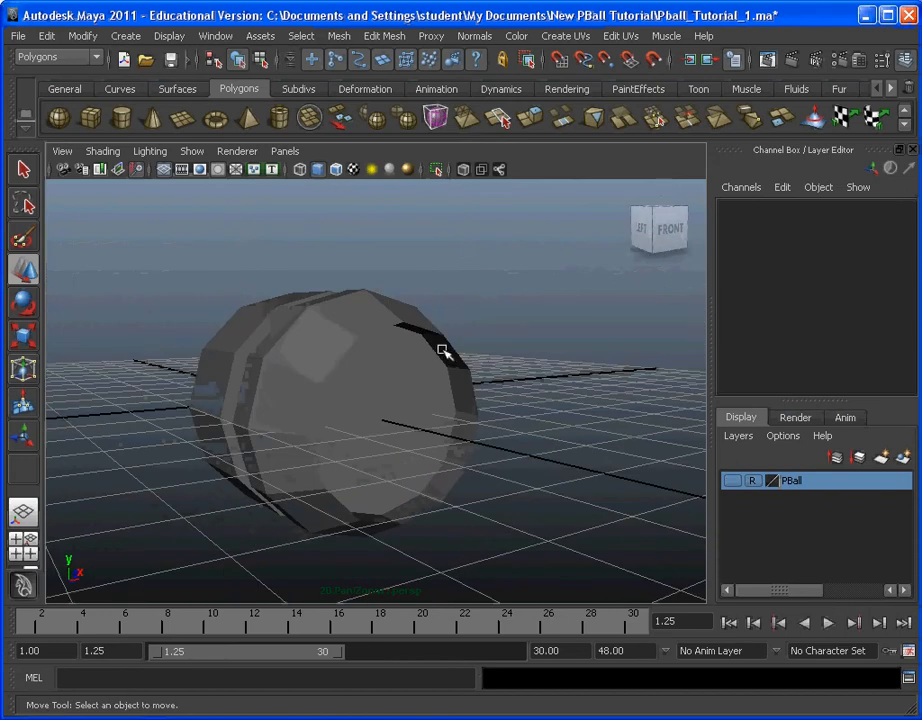
middle_click_drag(455, 383, 395, 393, "alt")
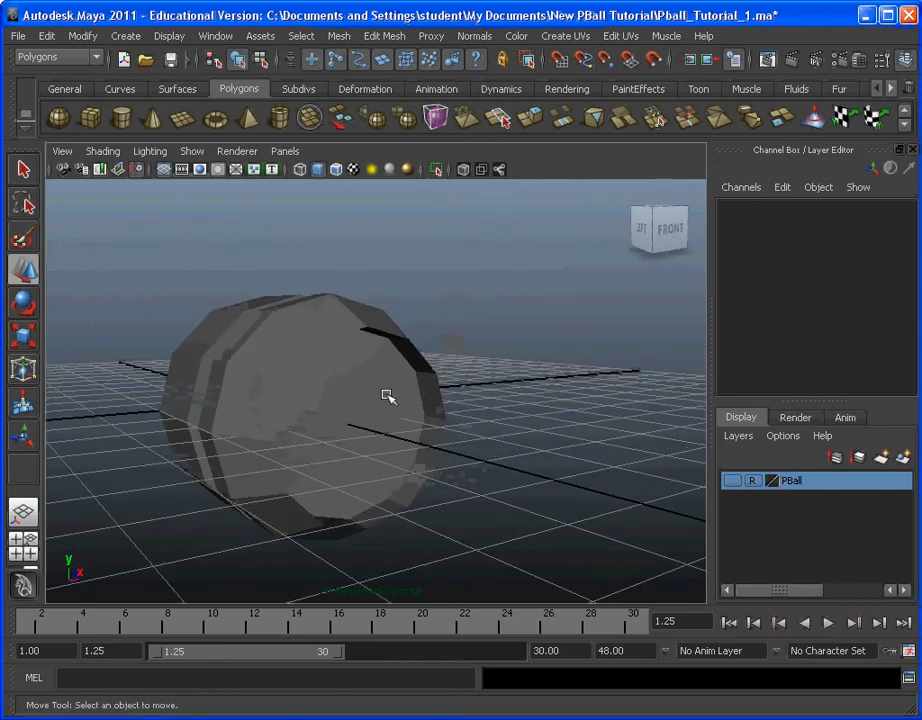
left_click_drag(387, 394, 396, 402, "alt")
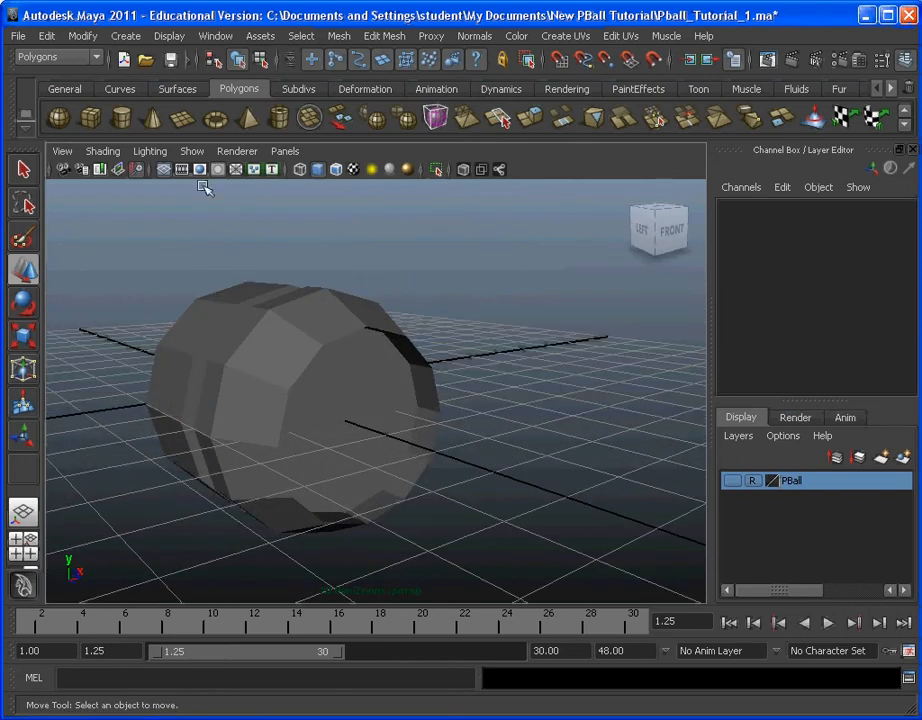
Step: Save the scene under the new name Pball_Tutorial_2.ma in the New PBall Tutorial folder
left_click(18, 35)
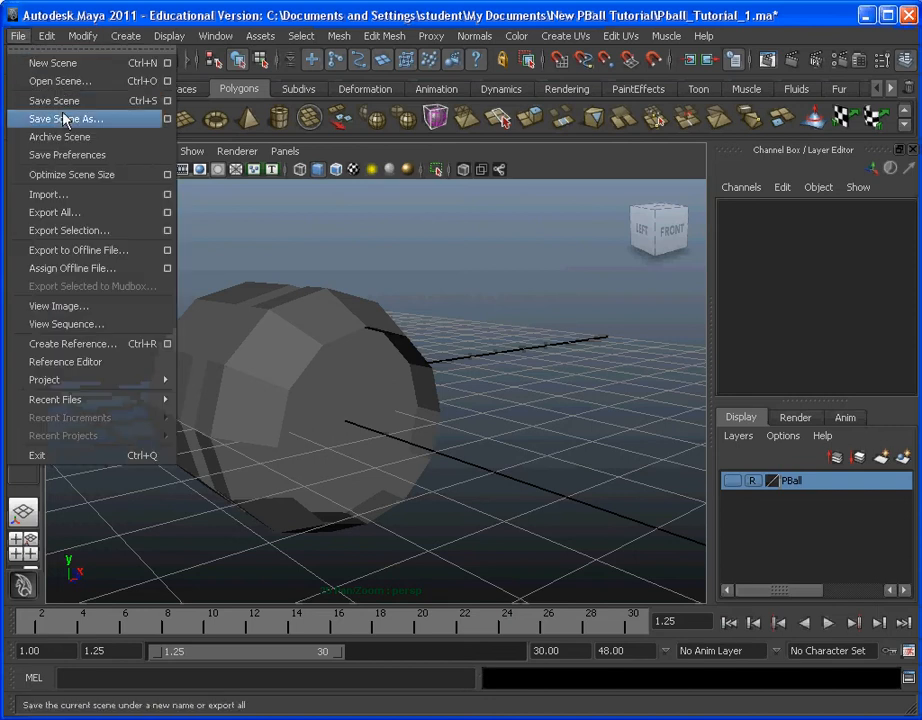
left_click(125, 121)
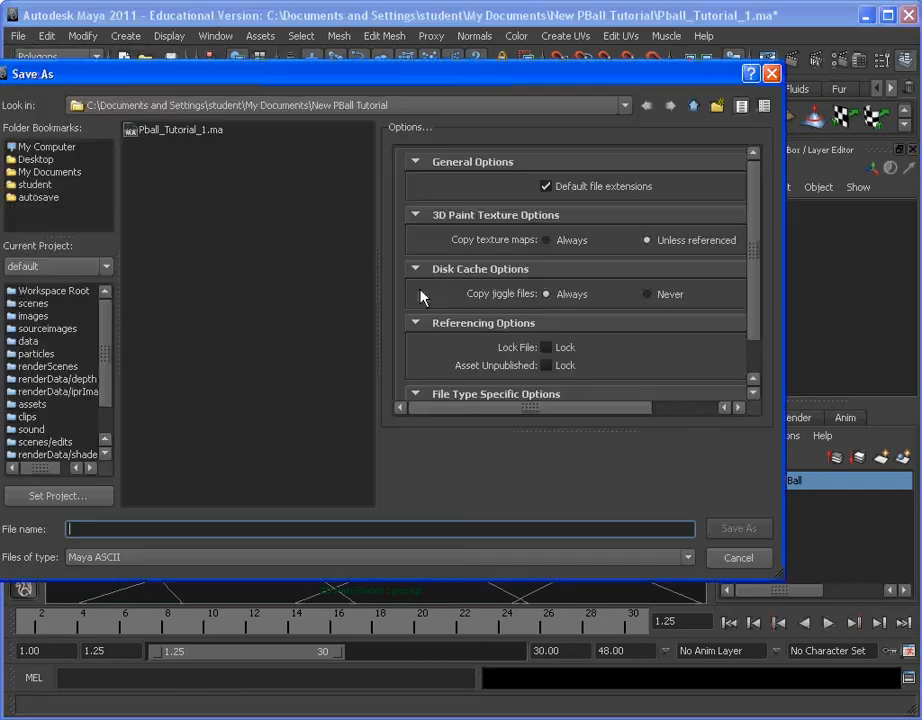
left_click(195, 130)
left_click(139, 527)
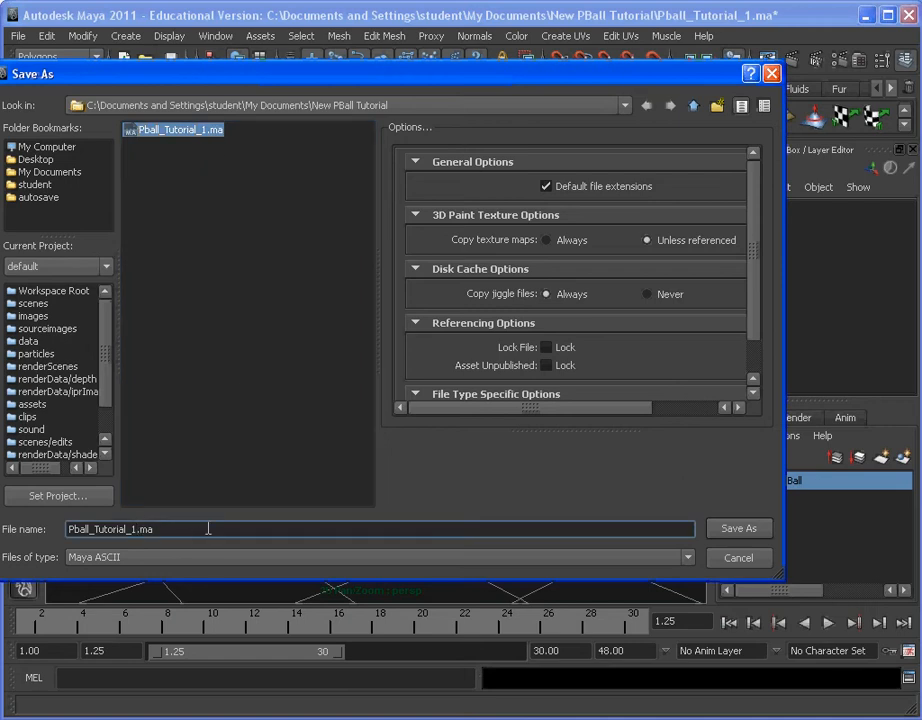
key("BackSpace")
type("2")
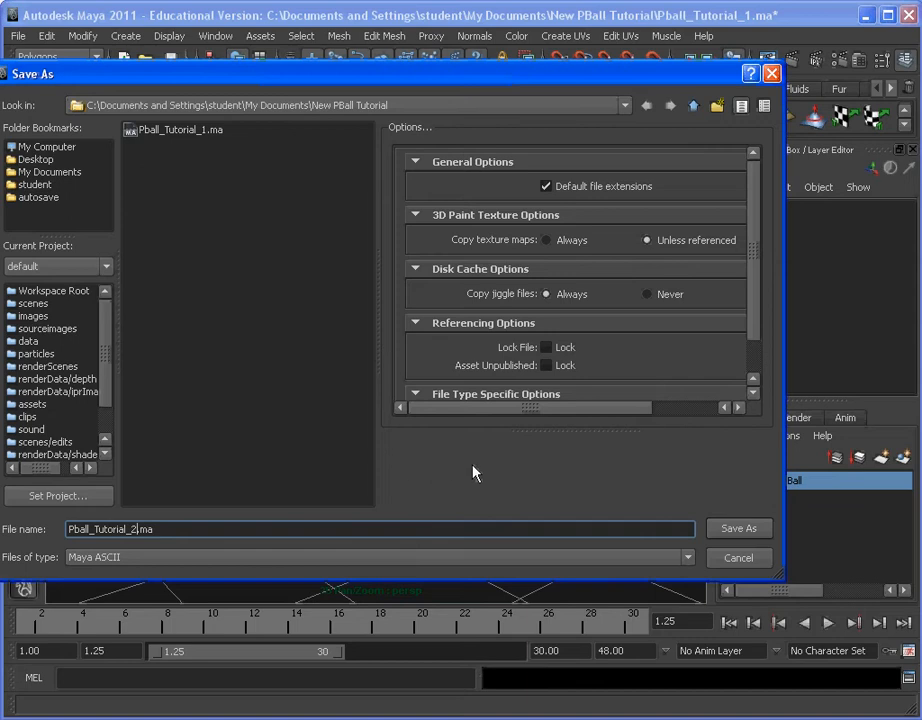
left_click(745, 533)
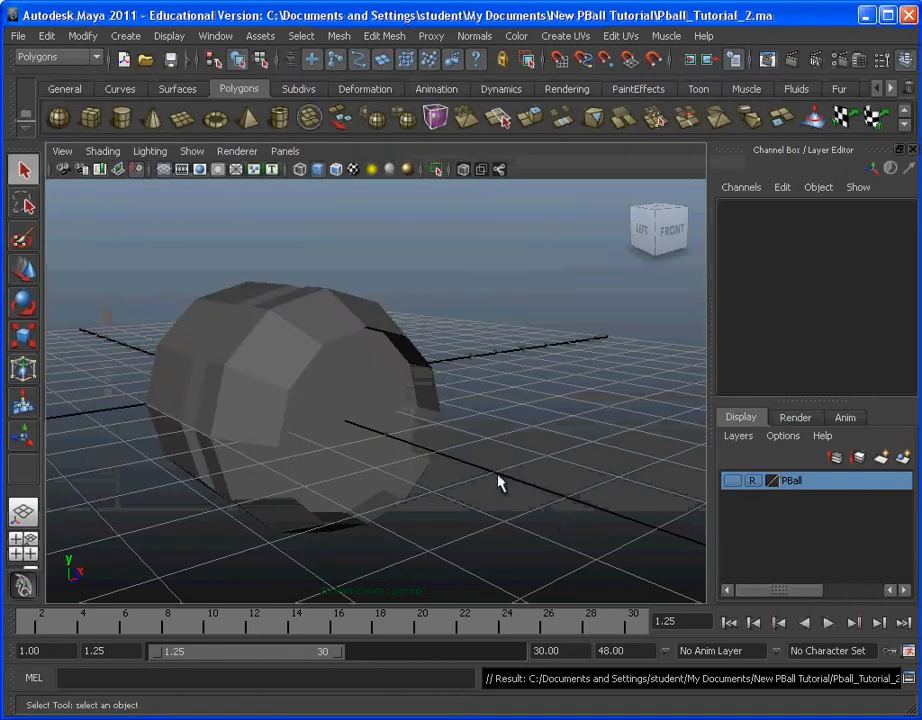
Step: Create a polygon cube and move it forward along Z to about 4.92, in front of the recessed end
left_click(381, 385)
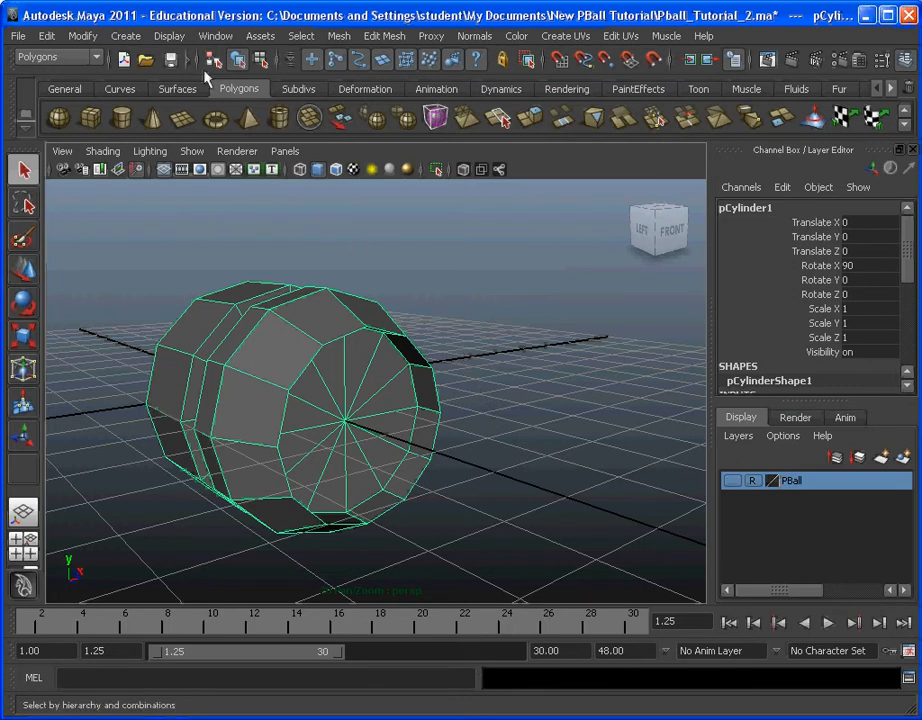
left_click(125, 36)
mouse_move(153, 83)
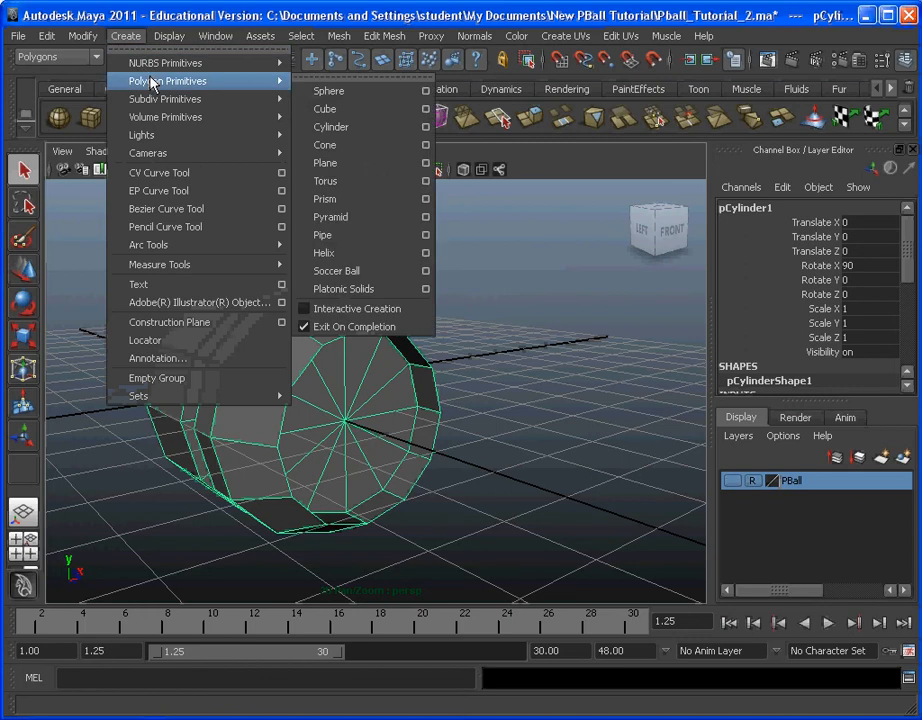
left_click(325, 108)
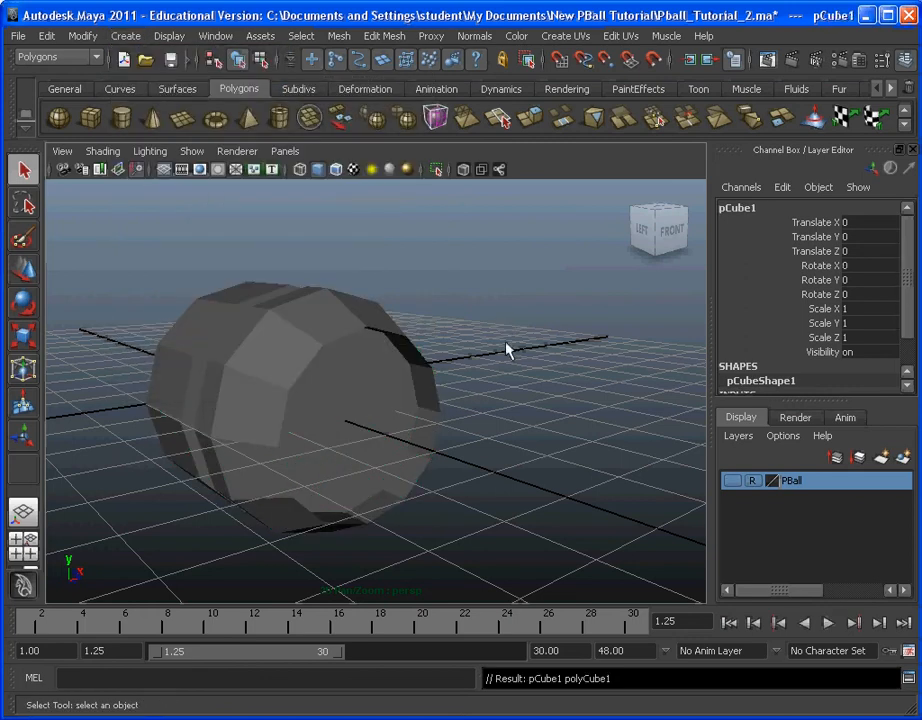
scroll(507, 349, "up", 5)
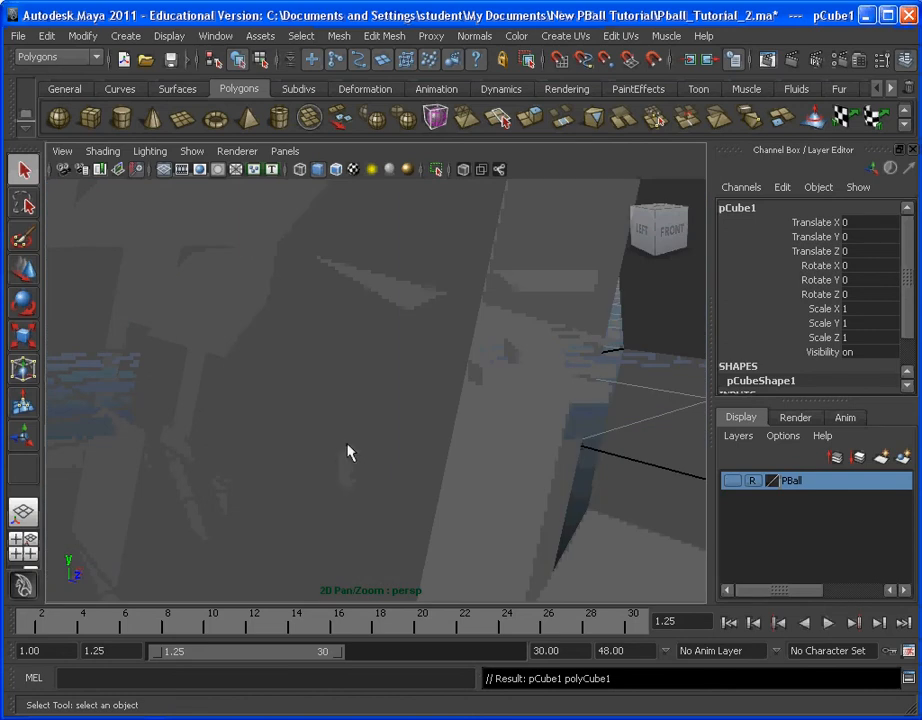
left_click_drag(225, 405, 326, 400, "alt")
scroll(377, 395, "down", 5)
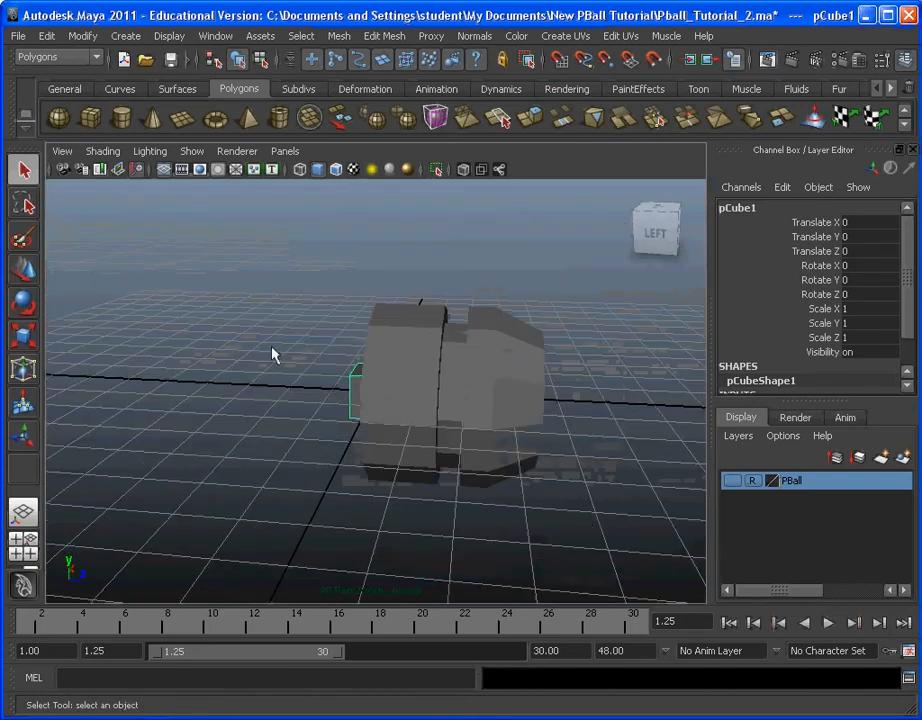
key("w")
left_click_drag(438, 397, 556, 428)
middle_click_drag(556, 428, 436, 387, "alt")
scroll(434, 385, "up", 4)
left_click_drag(434, 385, 387, 394, "alt")
middle_click_drag(387, 394, 457, 370, "alt")
mouse_move(457, 370)
left_mouse_down("alt")
mouse_move(469, 354)
mouse_move(440, 343)
mouse_move(449, 360)
left_mouse_up("alt")
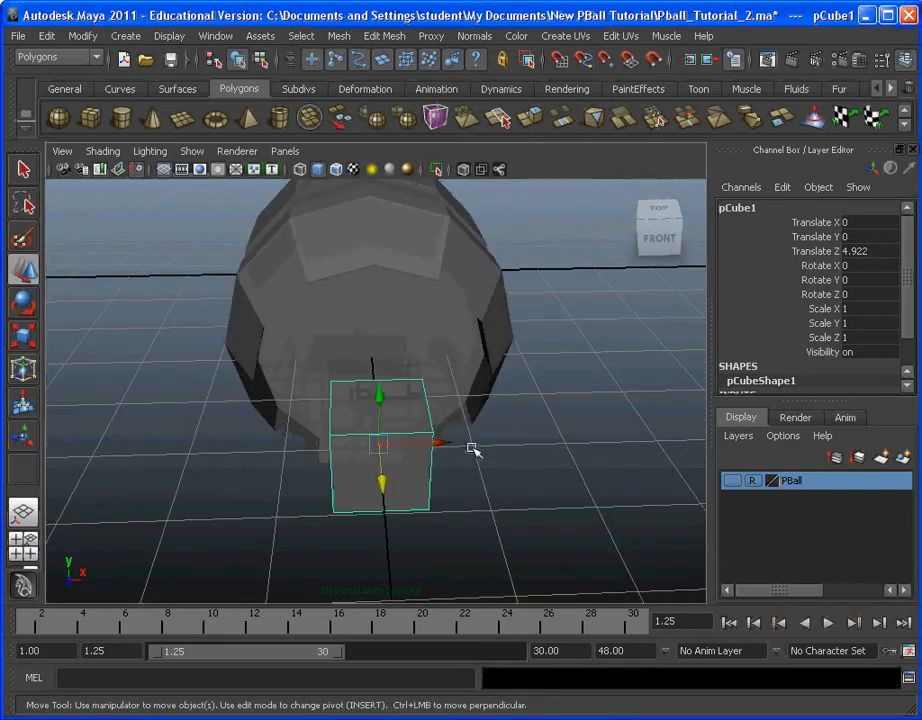
Step: Set the cube's scale to 0.3 in X and 1.5 in Y
key("r")
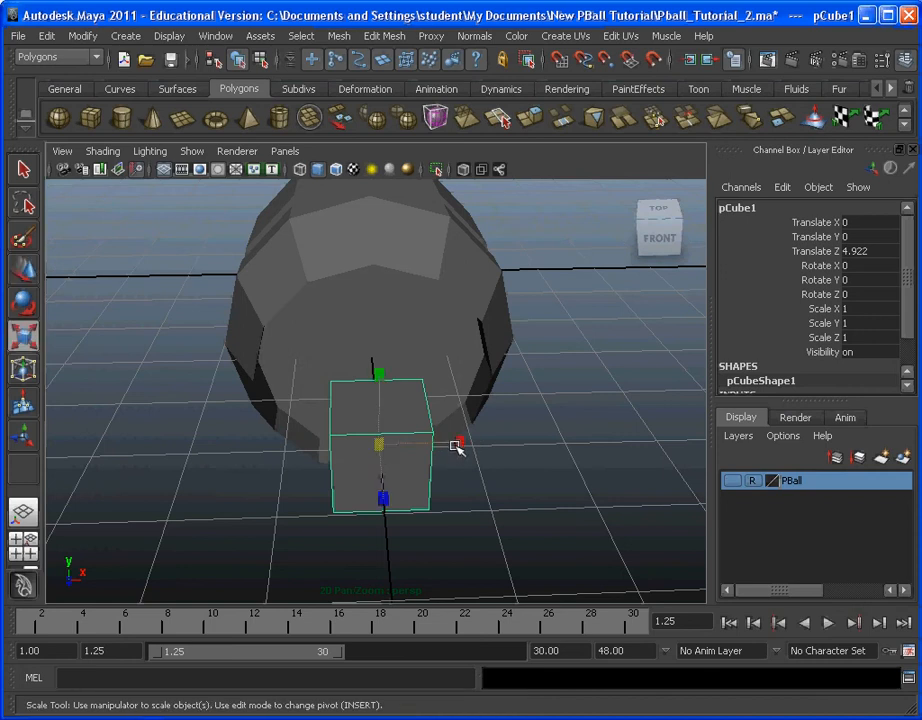
left_click(25, 308)
left_click(26, 274)
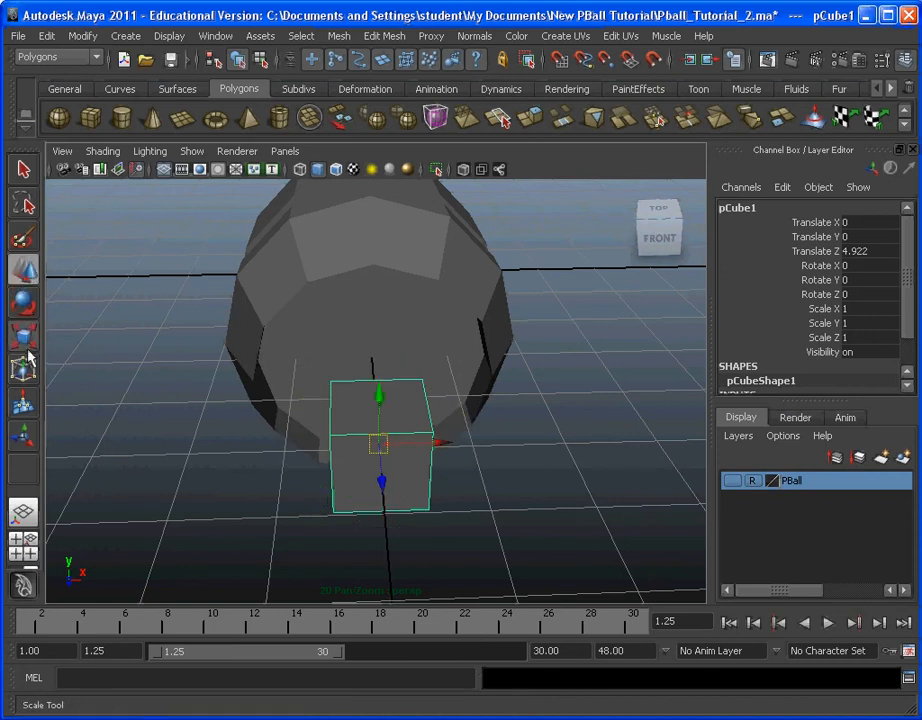
double_click(26, 341)
left_click(276, 149)
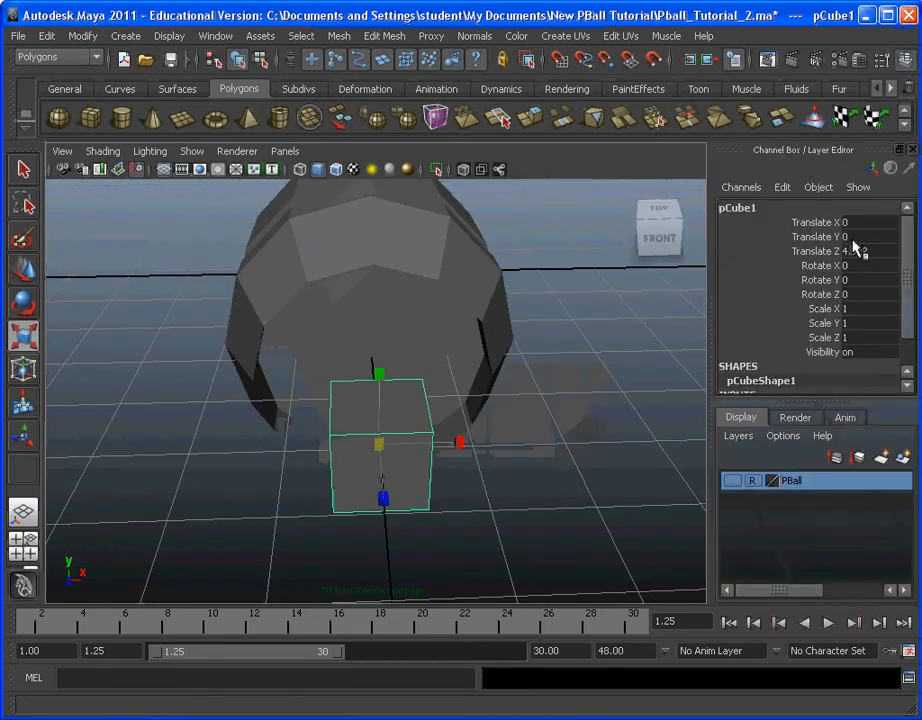
left_click(867, 308)
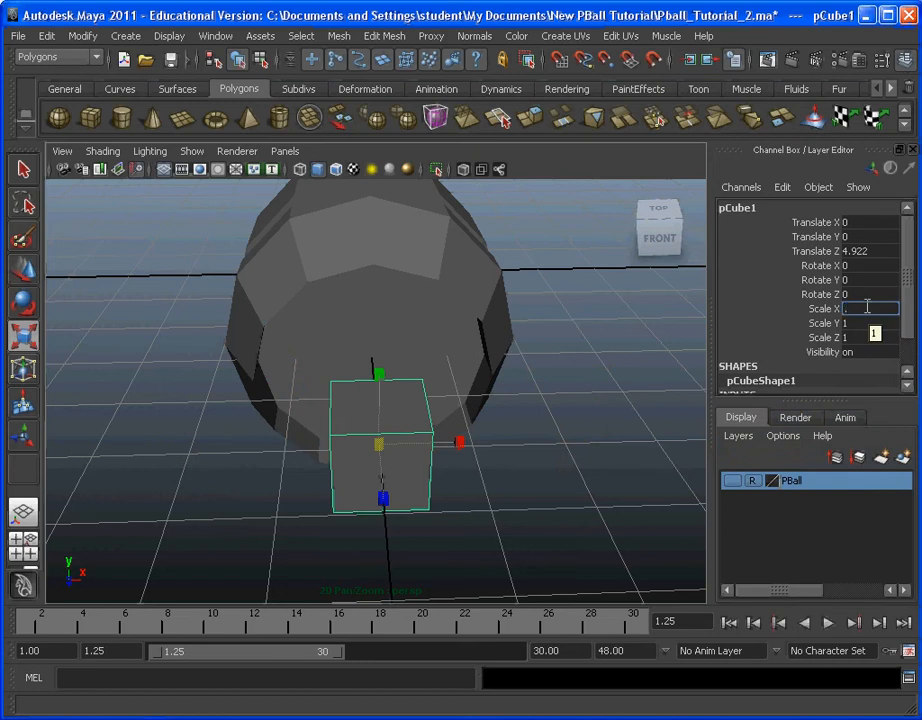
key("Return")
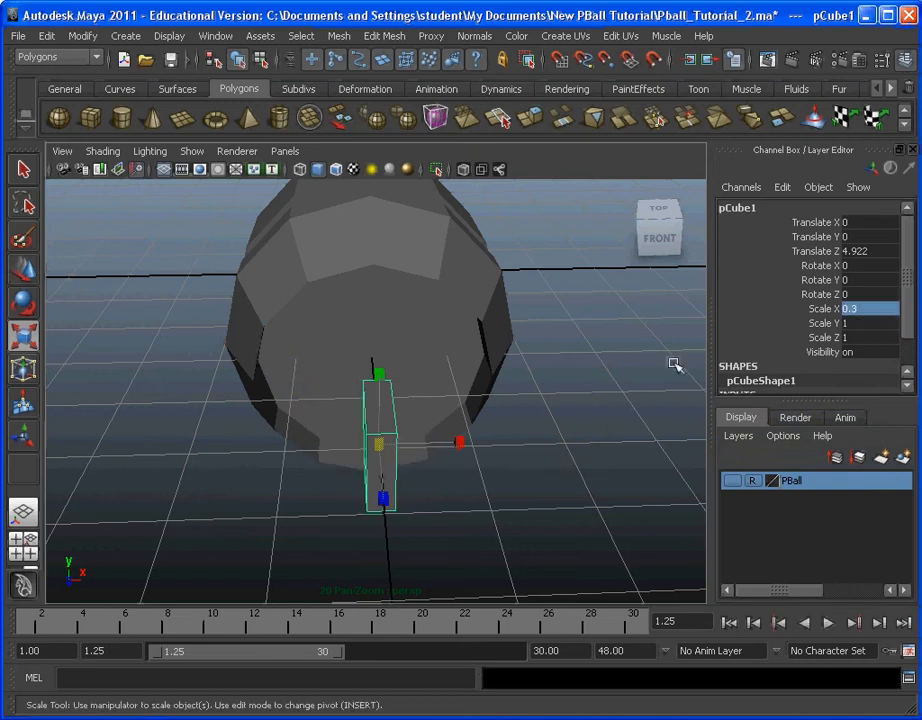
left_click(862, 321)
type("1")
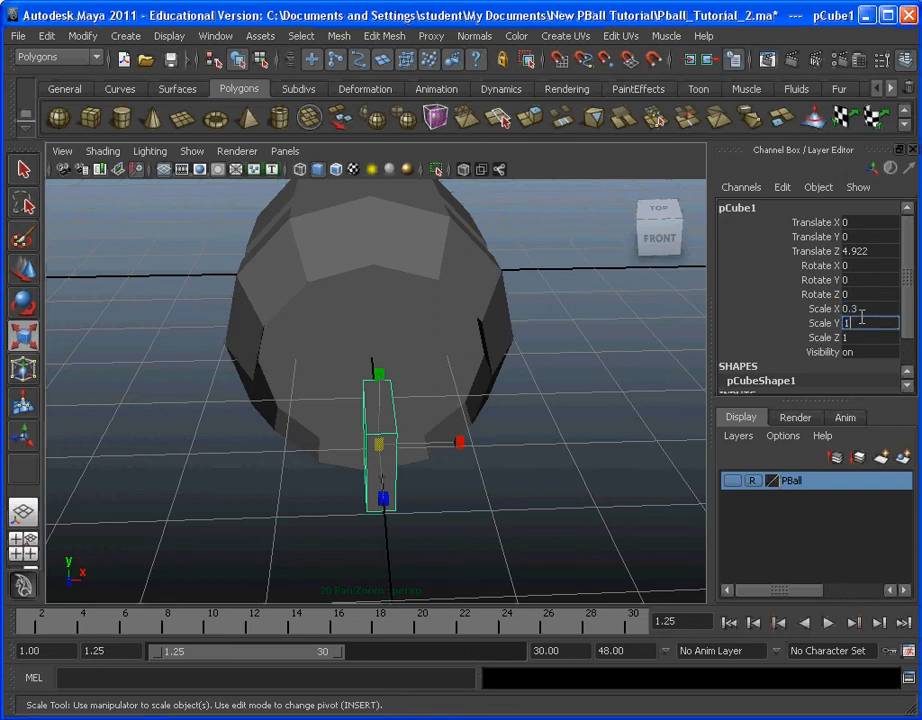
type(".5")
key("Return")
left_click_drag(274, 271, 377, 365, "alt")
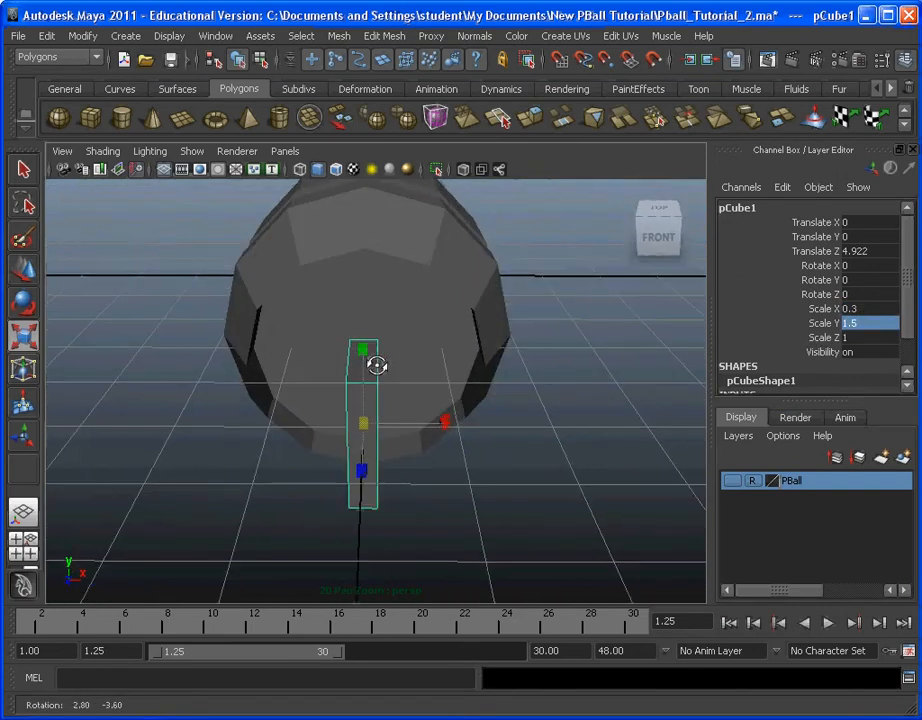
Step: Try setting the cube's Z scale to 2
double_click(864, 338)
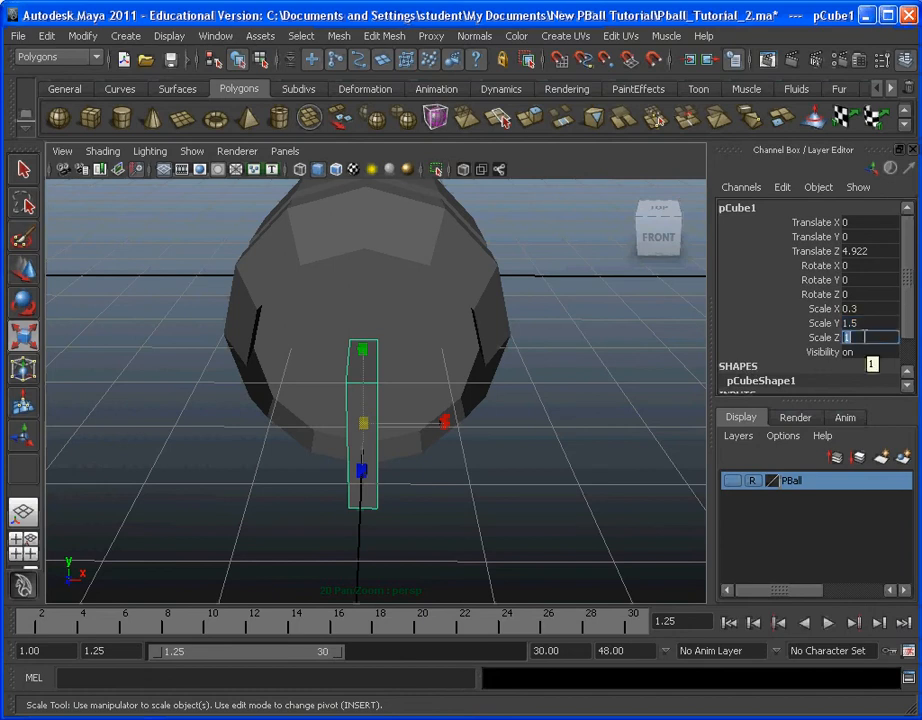
type("2")
key("Return")
left_click_drag(385, 432, 445, 432, "alt")
key("ctrl+z")
Step: Set the cube's X scale to 0.2 to make the block thinner
left_click_drag(562, 360, 530, 328, "alt")
left_click(850, 309)
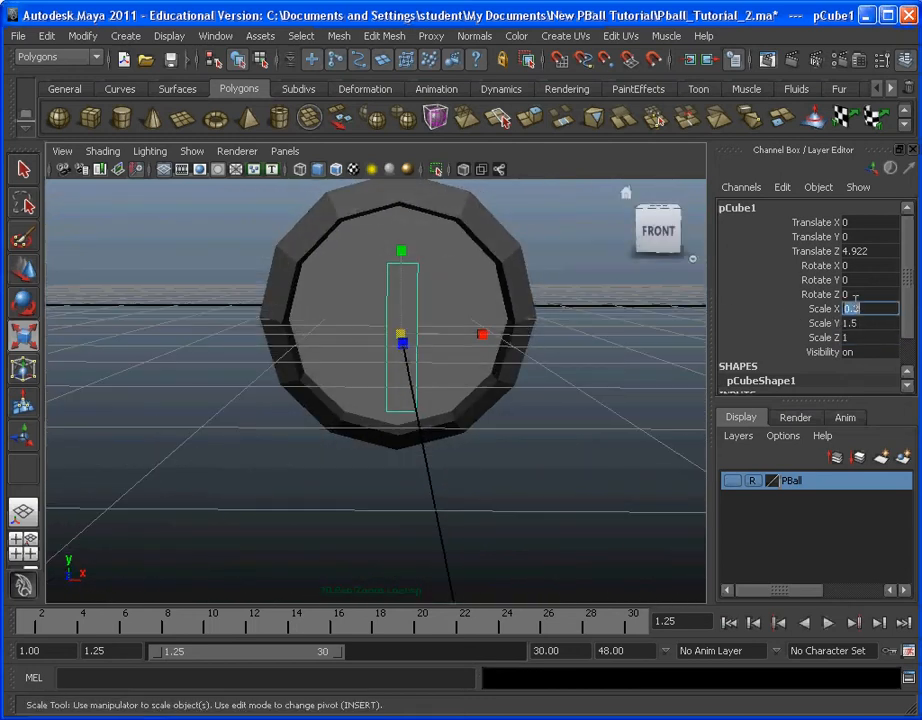
type(".2")
key("Return")
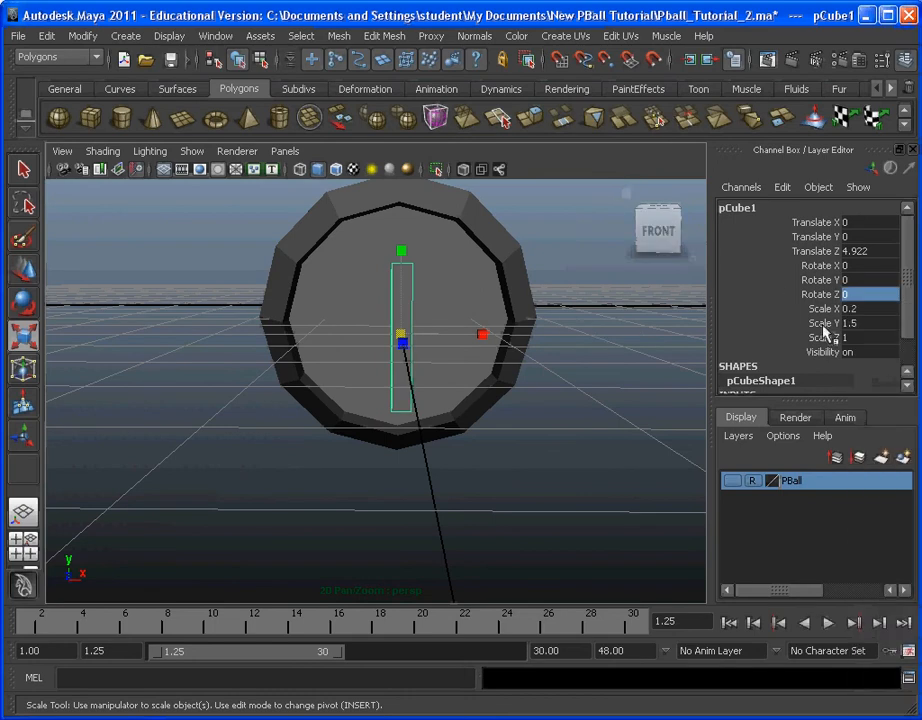
Step: Examine the thin block's proportions and position against the recessed end from several angles
left_click(519, 412)
left_click_drag(517, 411, 480, 329, "alt")
left_click(468, 391)
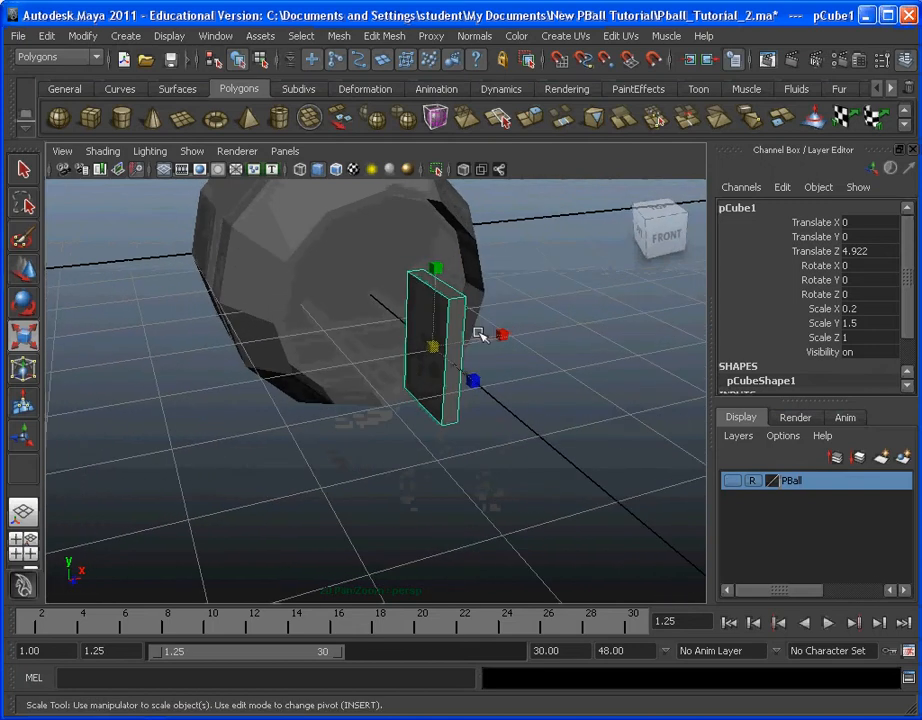
left_click_drag(637, 339, 416, 344, "alt")
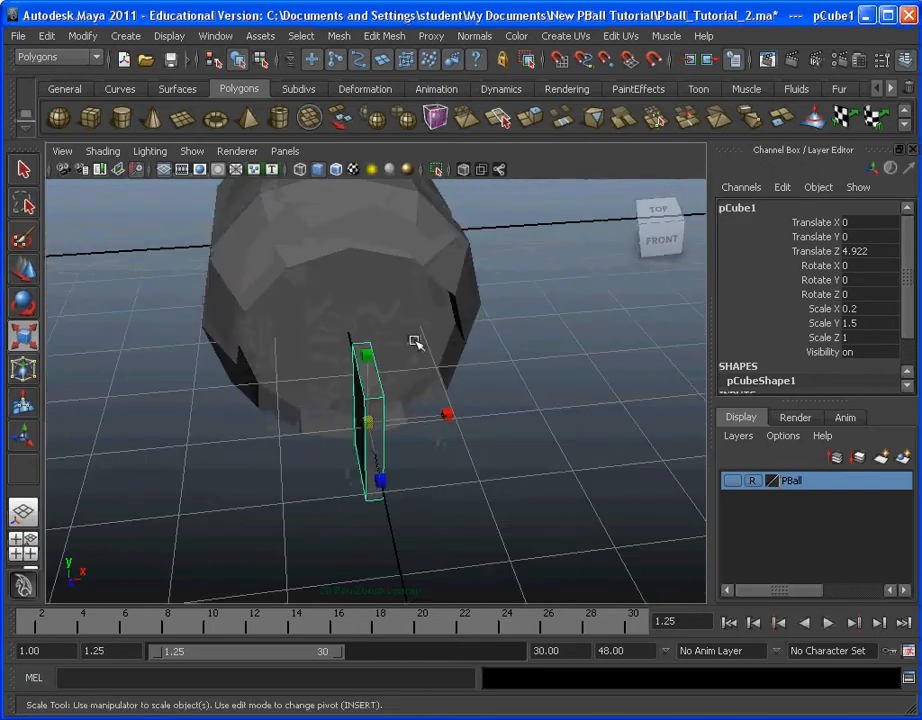
middle_click_drag(416, 344, 505, 360, "alt")
left_click_drag(505, 360, 333, 335, "alt")
middle_click_drag(333, 335, 363, 349, "alt")
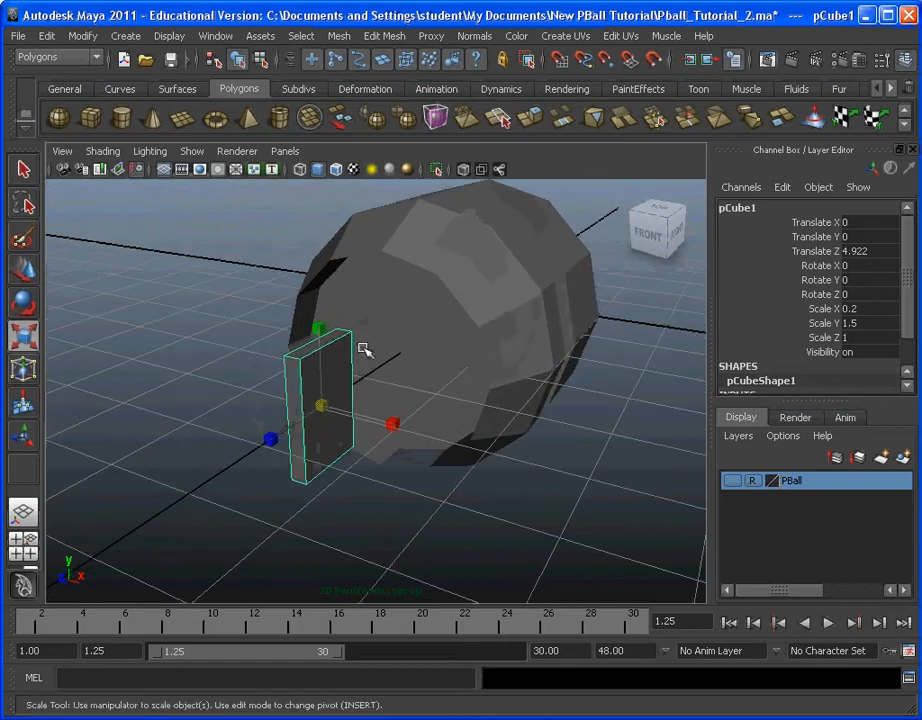
scroll(394, 330, "up", 3)
scroll(397, 323, "down", 4)
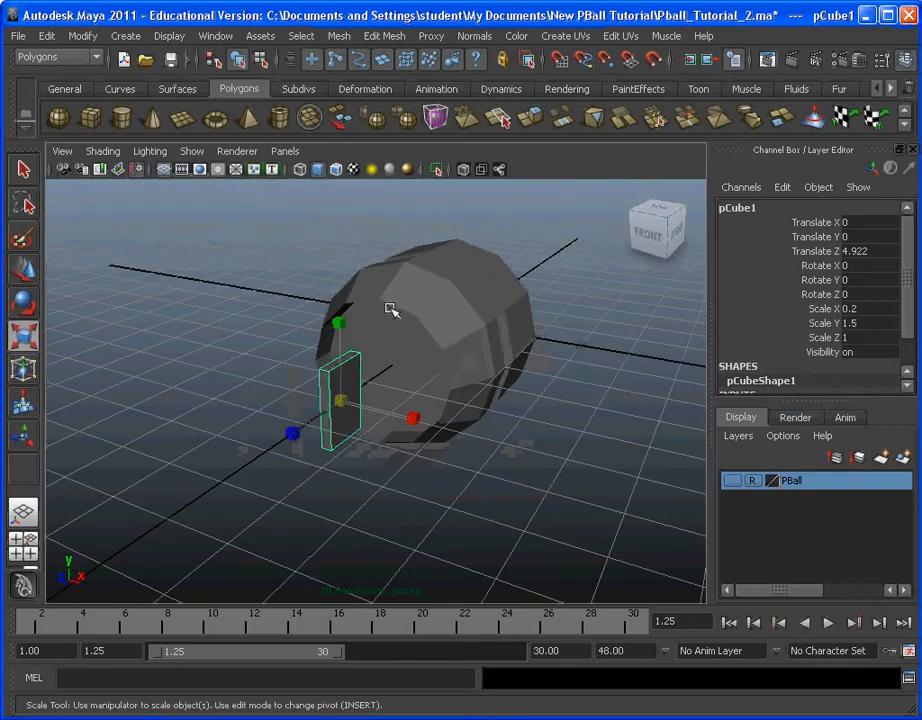
scroll(405, 325, "up", 1)
left_click_drag(419, 336, 438, 354, "alt")
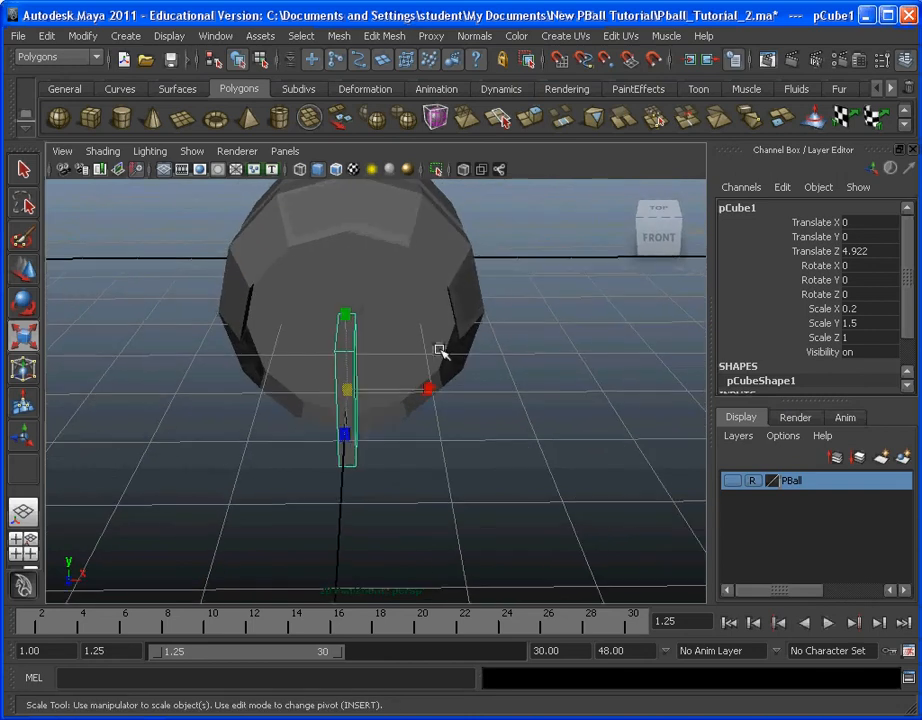
Step: Move the thin block sideways off the centre line and set its Translate X to -0.5
left_click(24, 268)
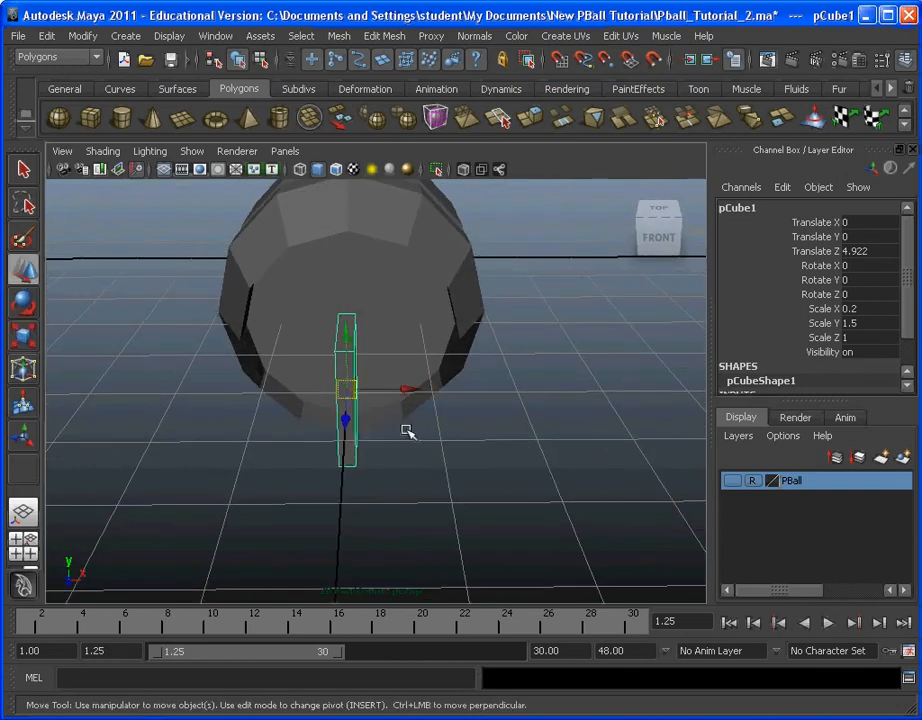
middle_click_drag(405, 428, 442, 364, "alt")
left_click_drag(438, 366, 396, 361)
double_click(870, 222)
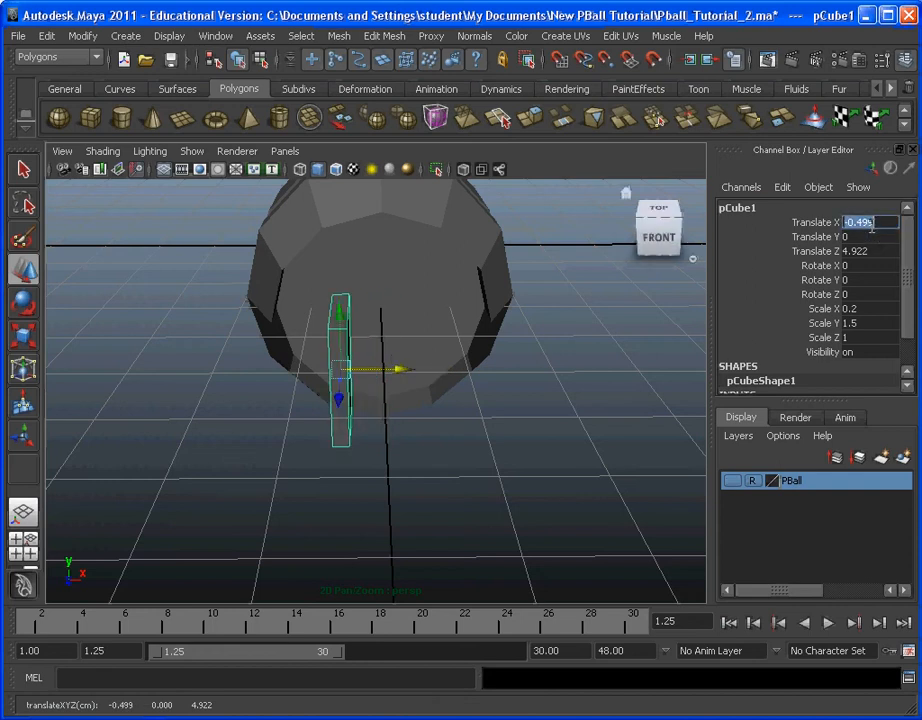
type("-0.5")
key("Return")
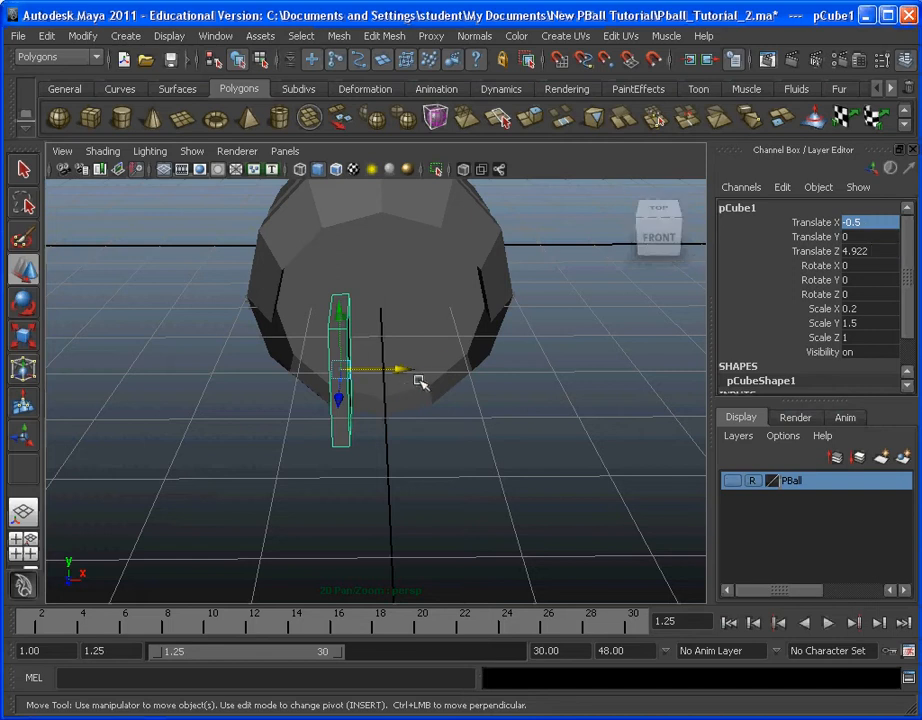
Step: Duplicate the thin block and set the copy's Translate X to 0.5
left_click(47, 36)
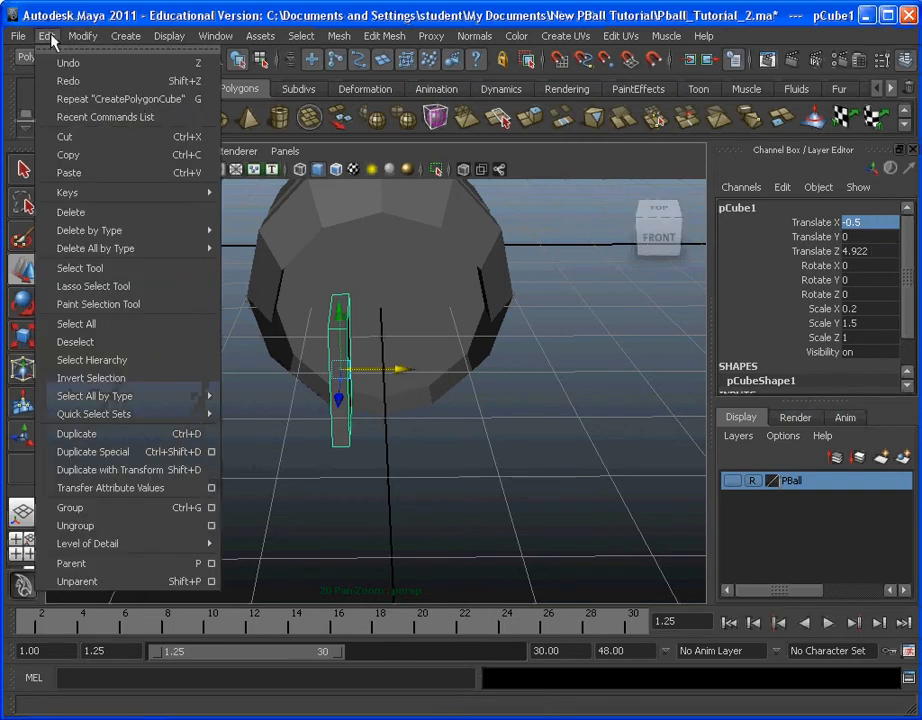
left_click(145, 445)
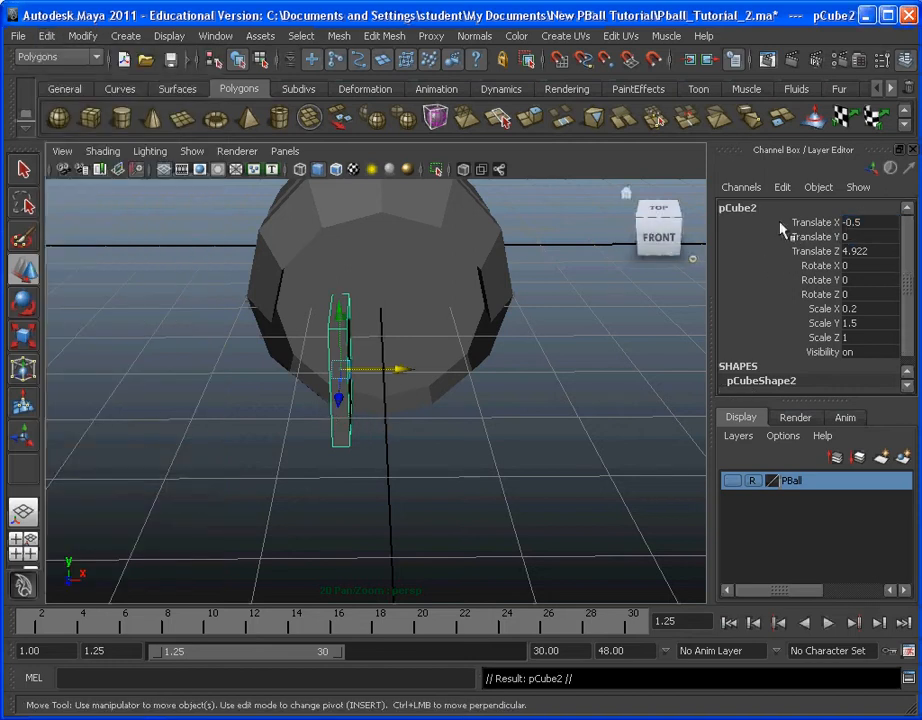
double_click(870, 222)
type("0.5")
key("Return")
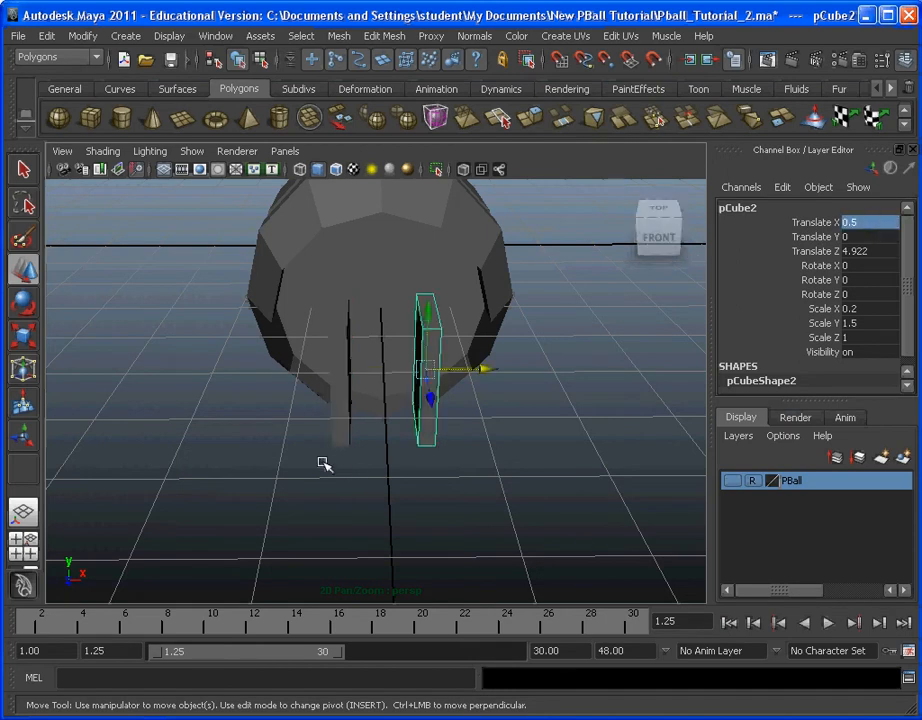
Step: Select both thin blocks, move them along Z into the cylinder's recessed end, and set their Translate Z to 3
left_click(343, 415, "shift")
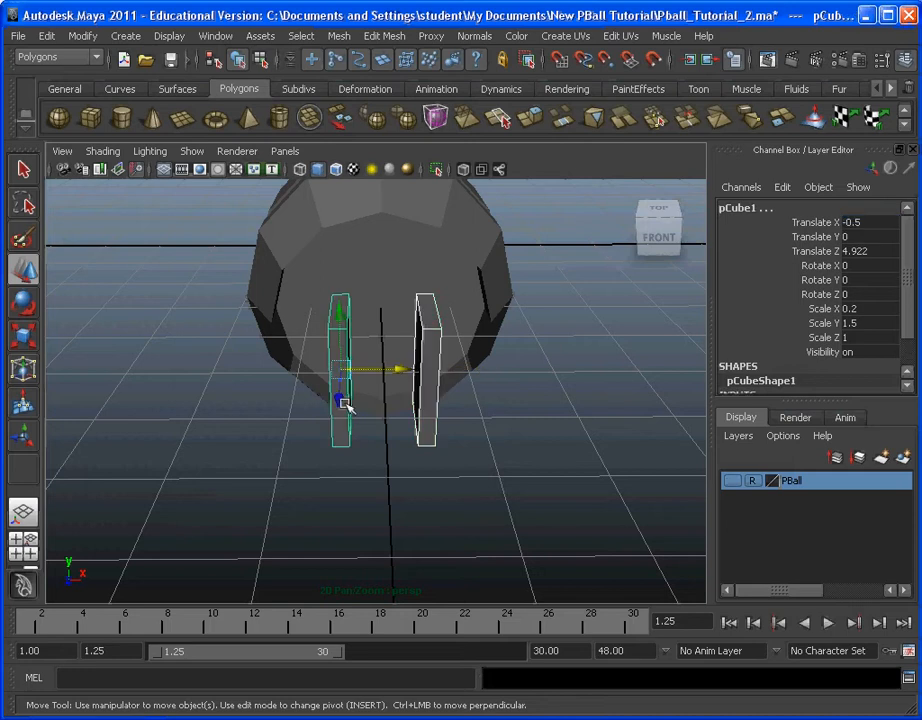
left_click_drag(323, 494, 423, 475, "alt")
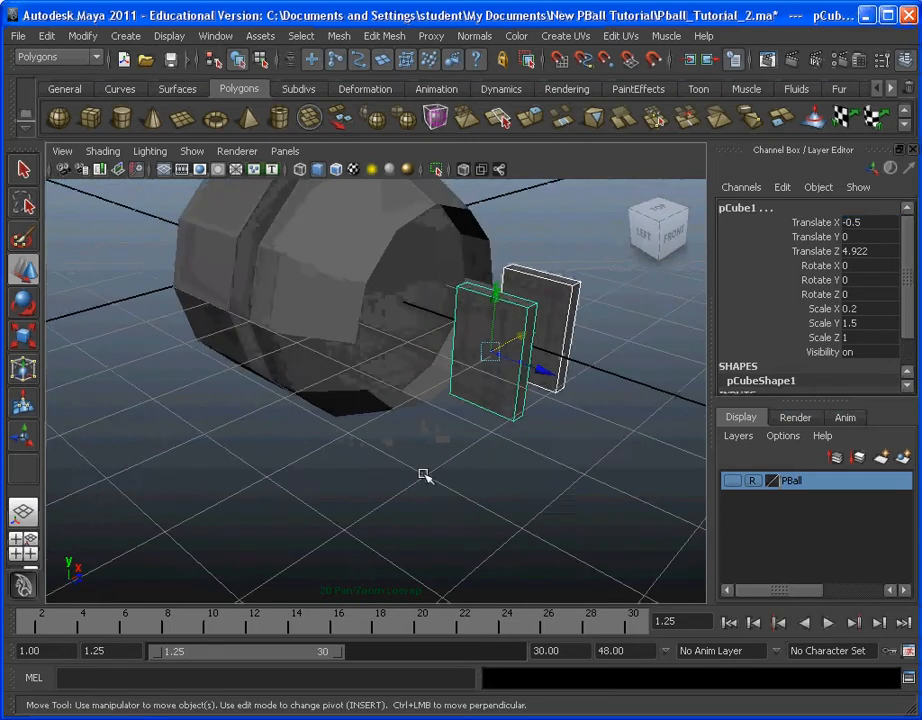
middle_click_drag(424, 474, 339, 498, "alt")
left_click_drag(392, 444, 572, 442, "alt")
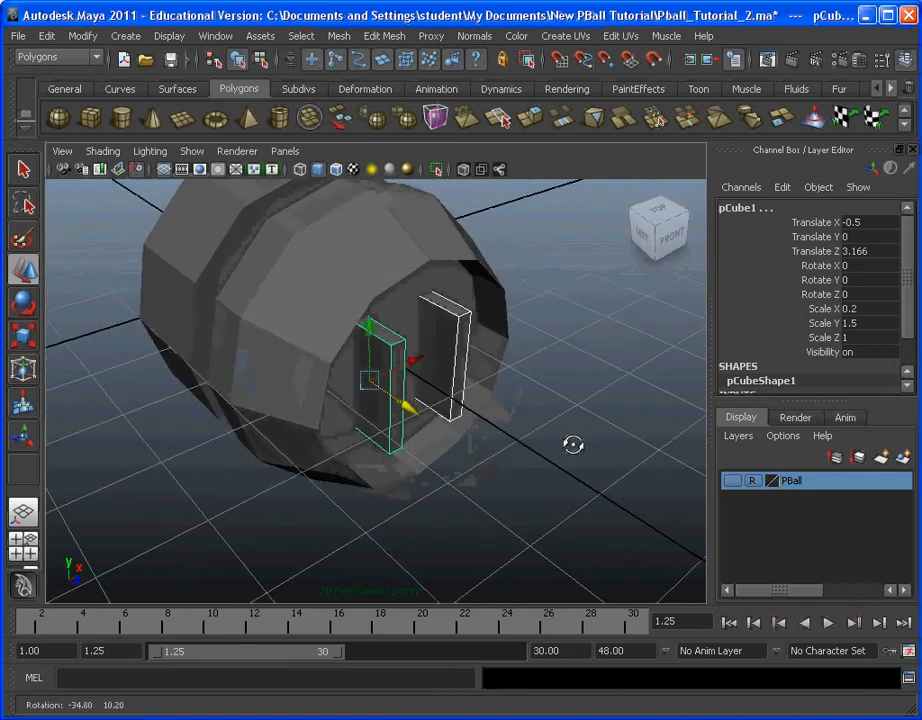
left_click(866, 252)
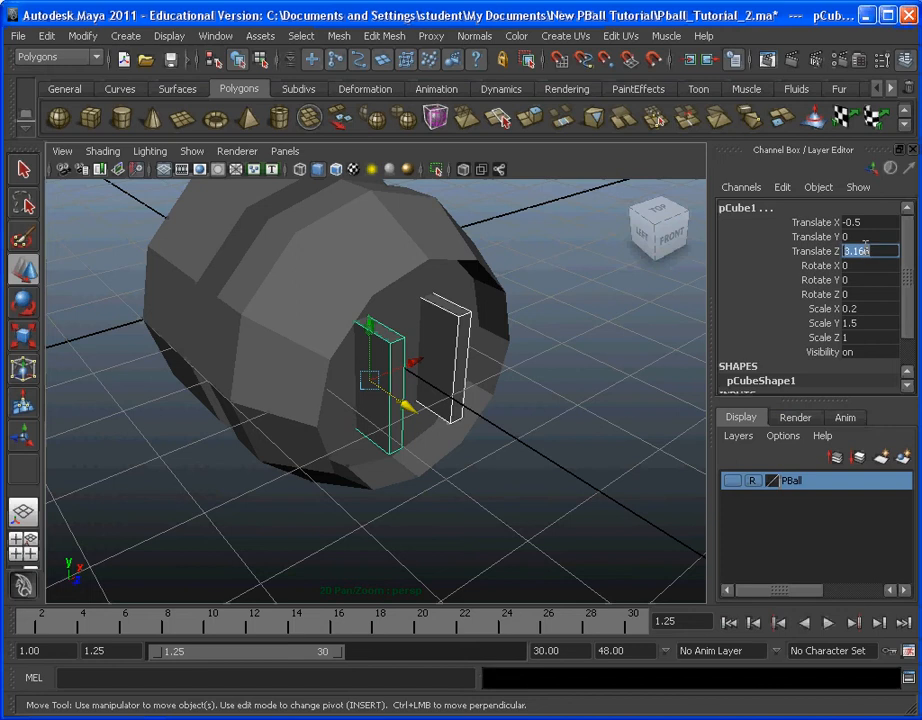
key("Return")
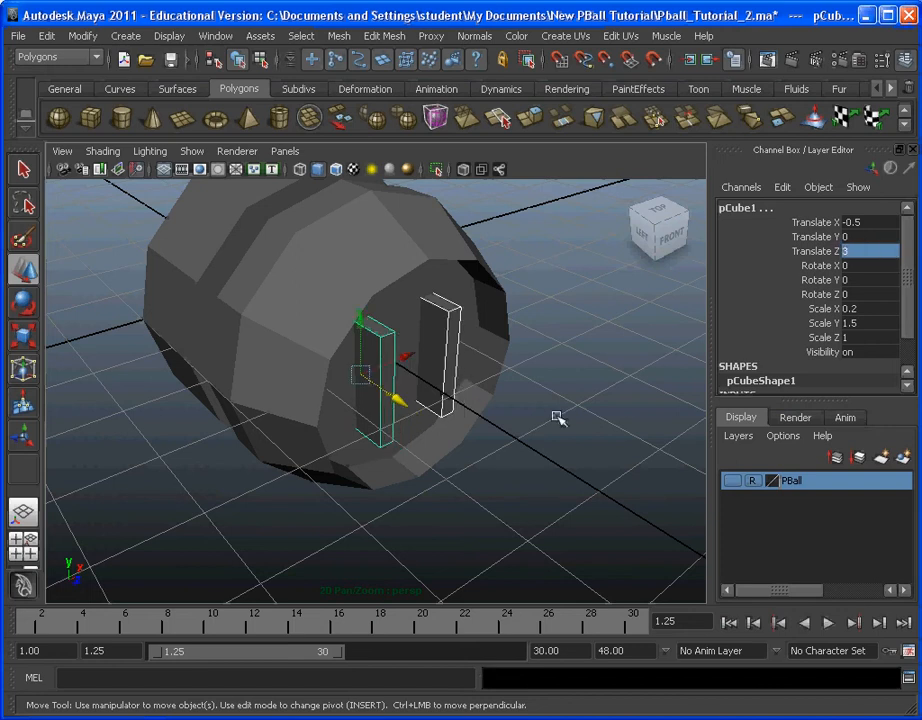
Step: Set the Translate Z of both blocks to 3.2 and check how far they sink into the recessed face
left_click(857, 251)
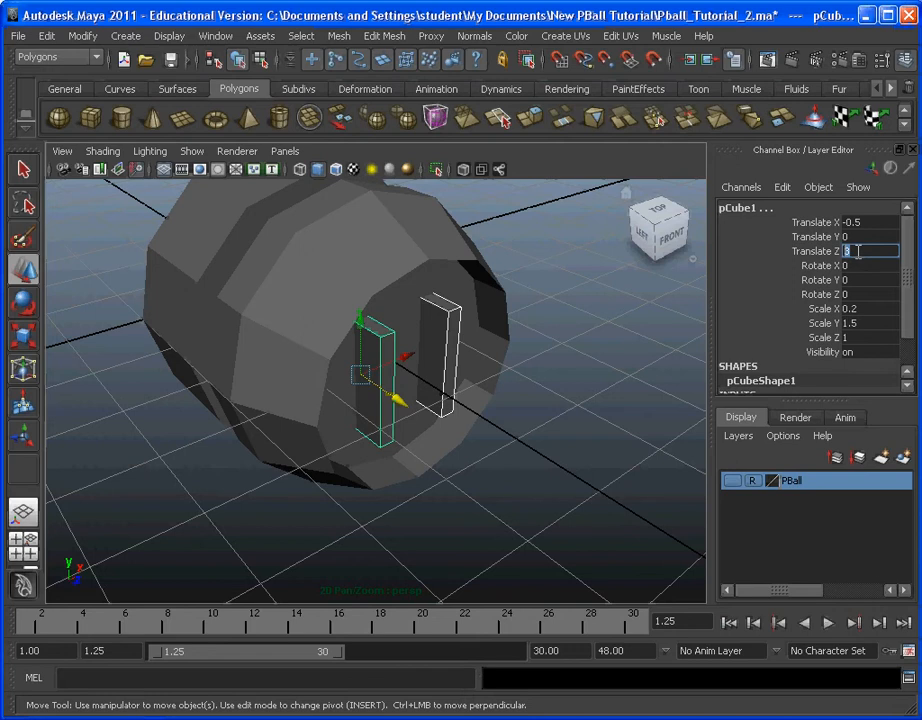
type("3.2")
key("Return")
left_click_drag(574, 296, 289, 306, "alt")
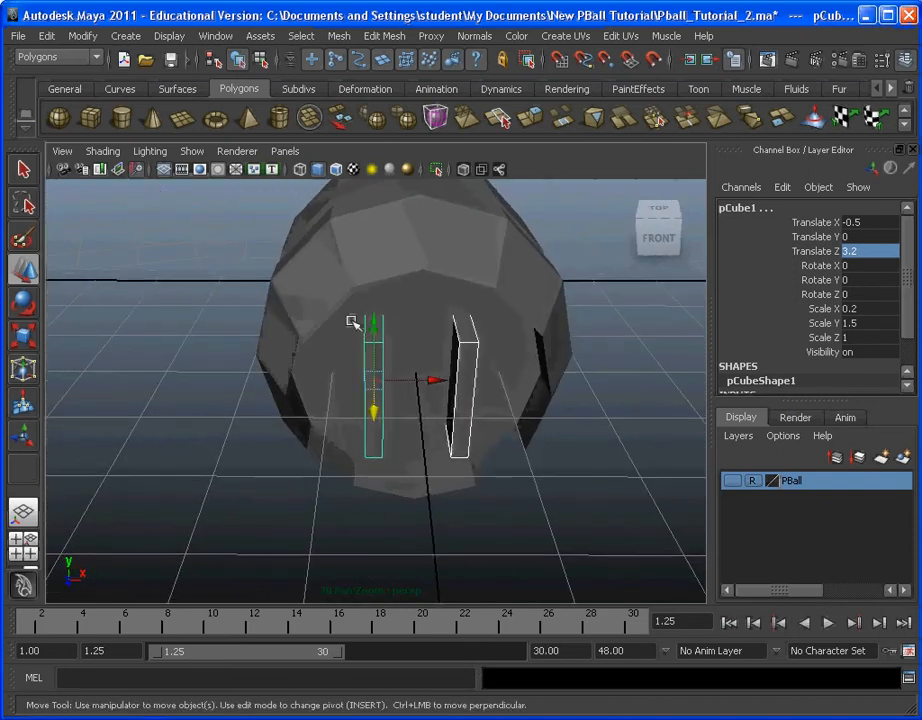
left_click_drag(354, 323, 454, 317, "alt")
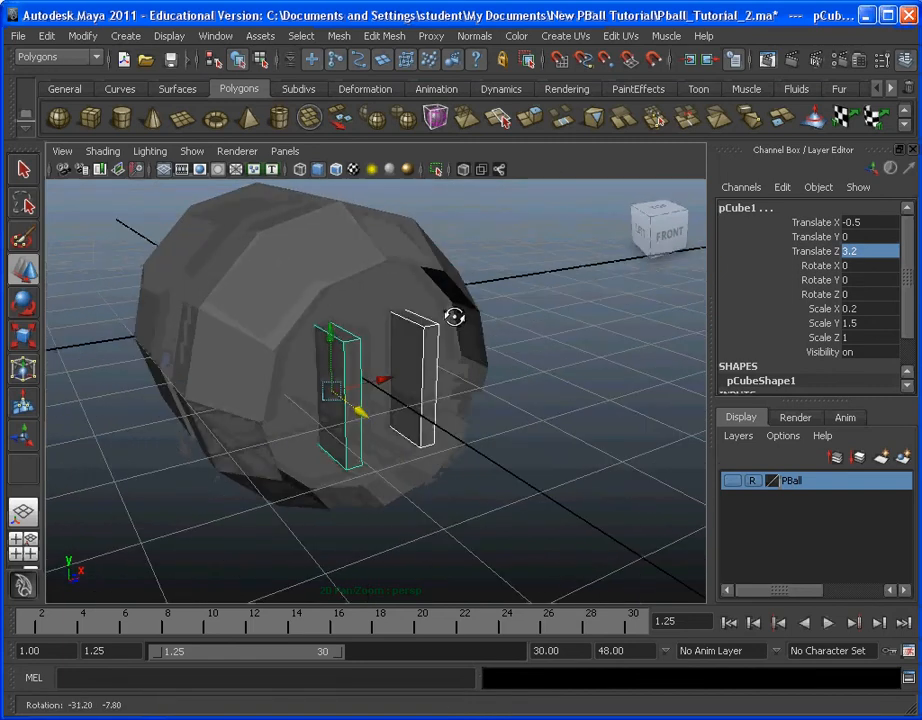
Step: Cut a slot in the recessed face by subtracting the block at X -0.5 from the cylinder with a Boolean Difference
left_click(562, 314)
left_click(365, 341)
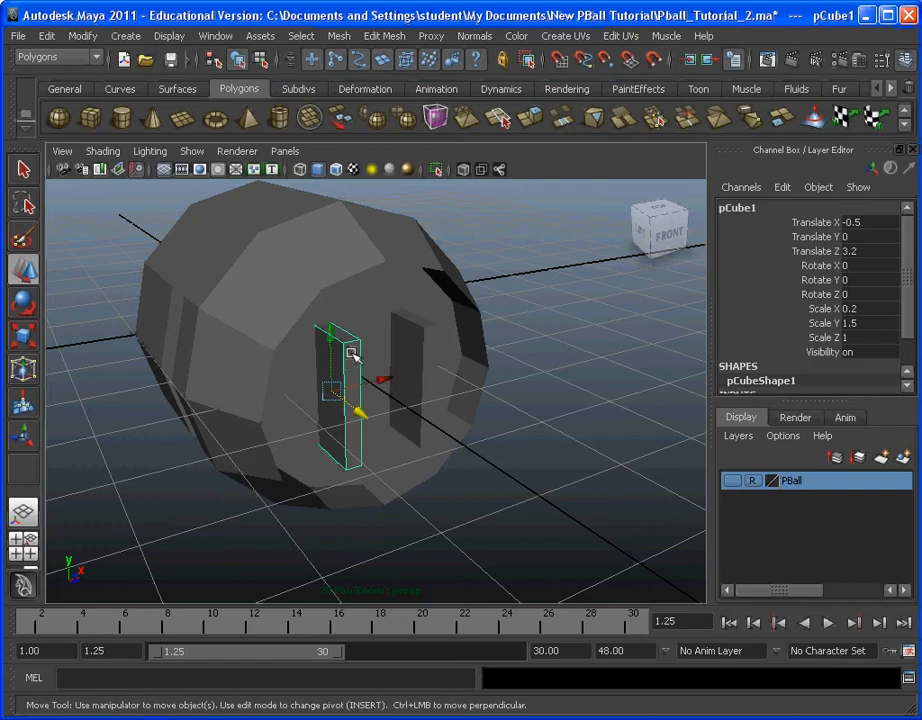
left_click(330, 254)
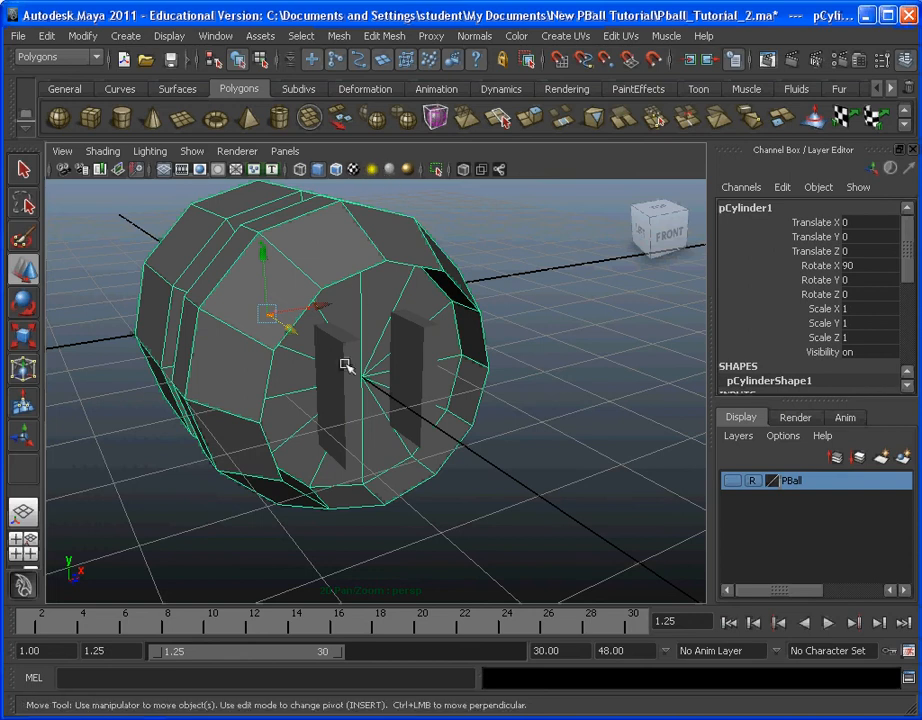
left_click(345, 365)
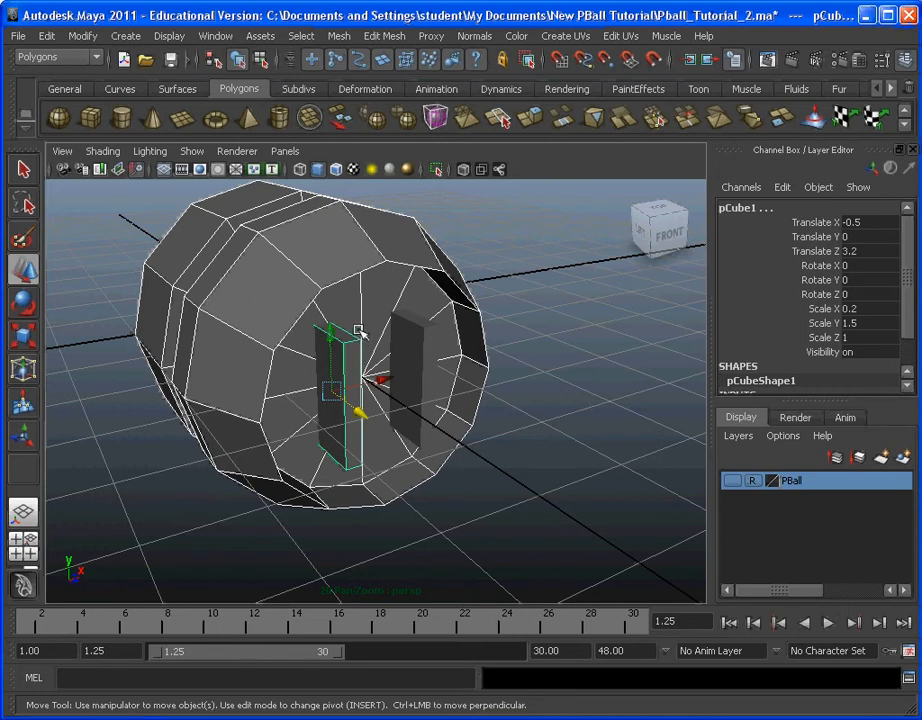
left_click(393, 37)
mouse_move(343, 43)
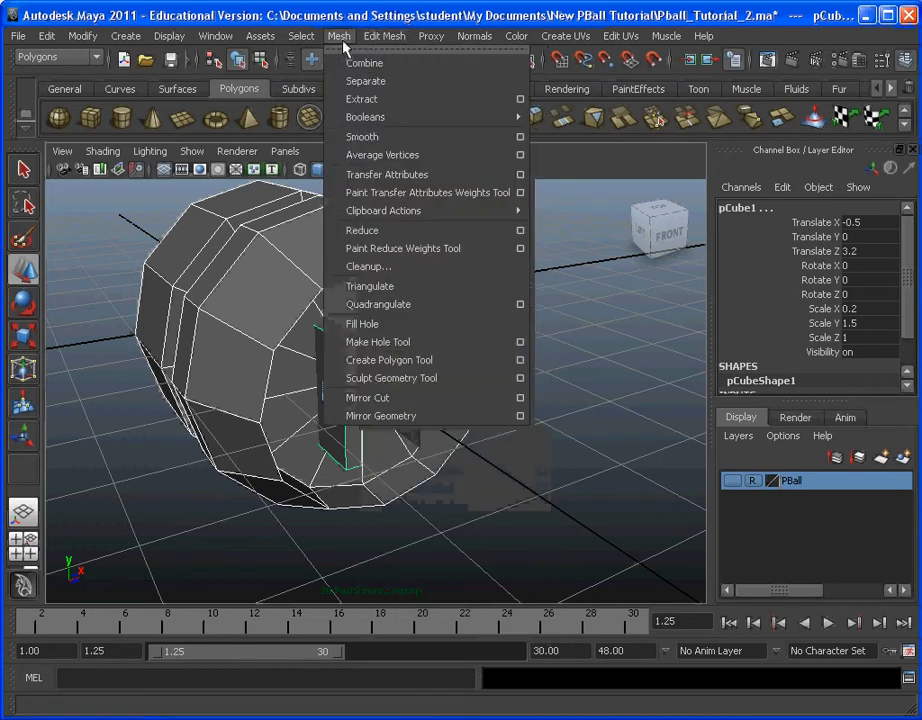
mouse_move(379, 118)
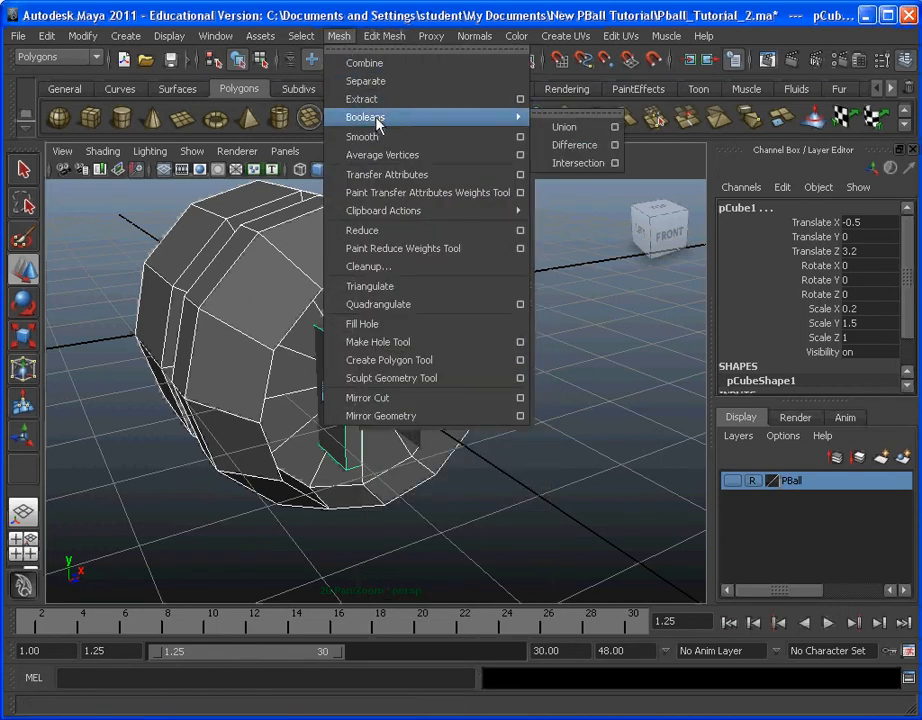
left_click(576, 146)
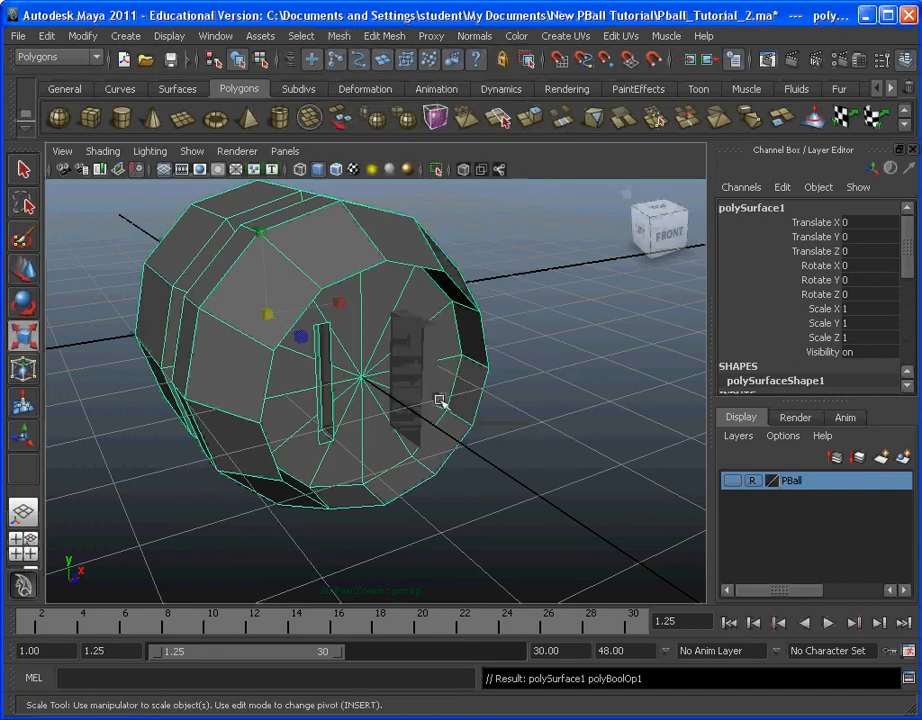
left_click_drag(403, 426, 436, 425, "alt")
left_click(545, 437)
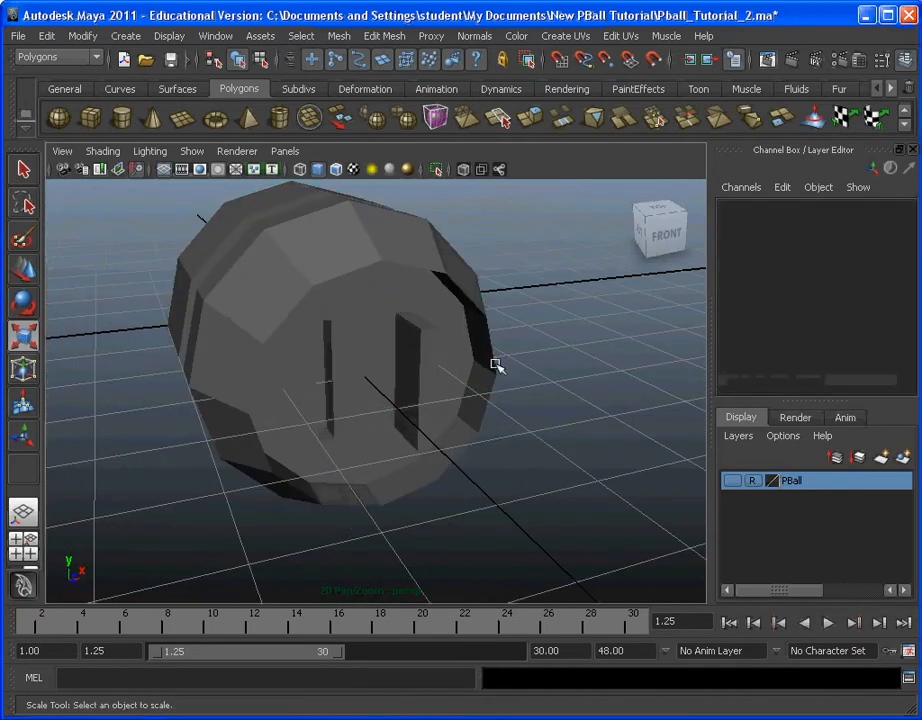
Step: Try a Boolean Difference with the remaining block selected first and the slotted cylinder second
left_click(447, 309)
left_click(417, 383)
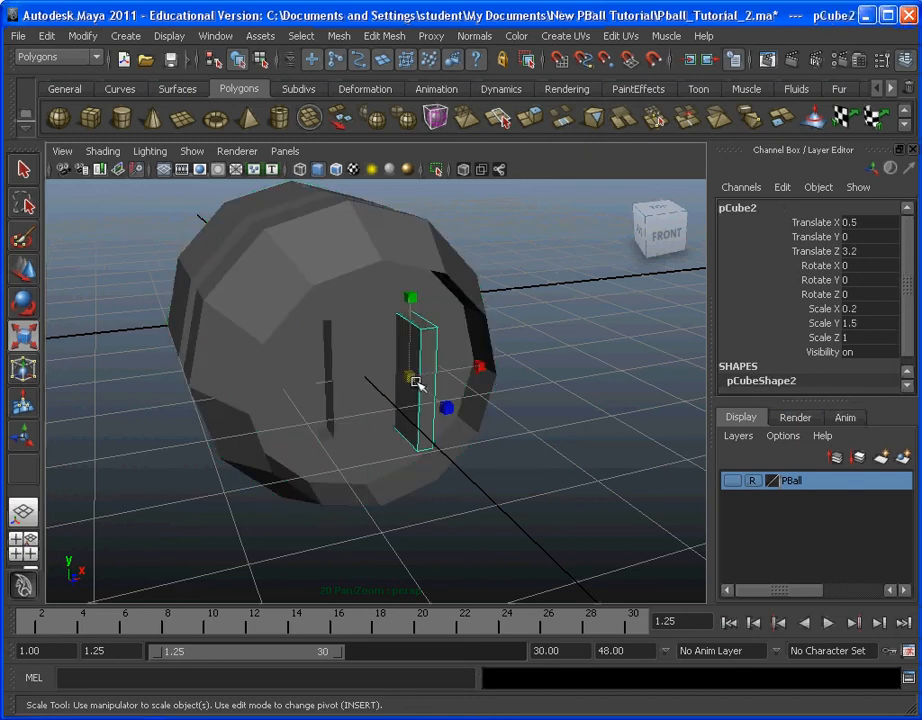
left_click(371, 298)
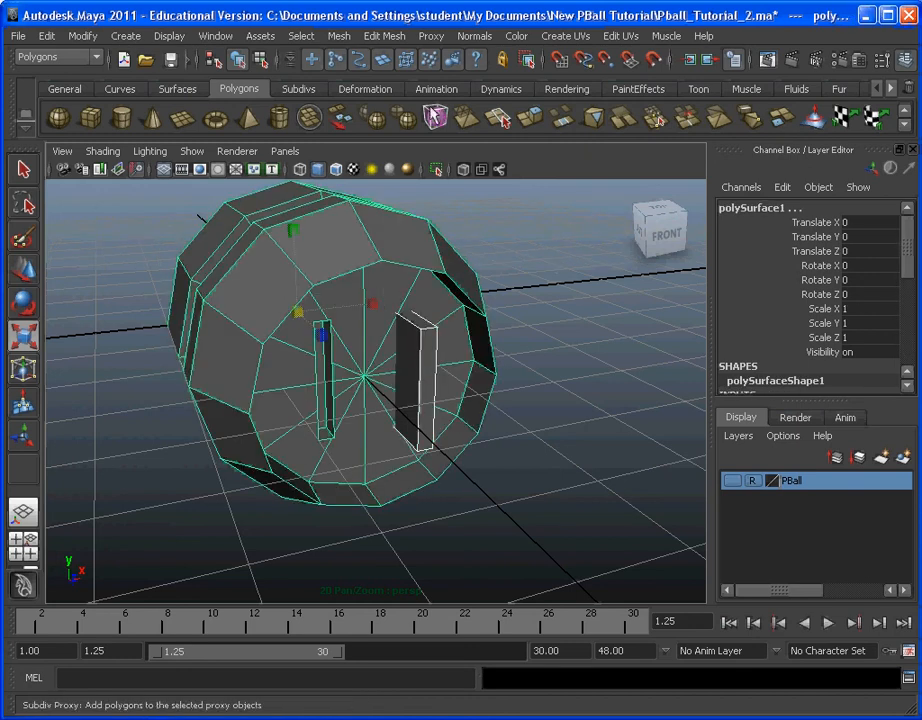
left_click(383, 36)
mouse_move(372, 121)
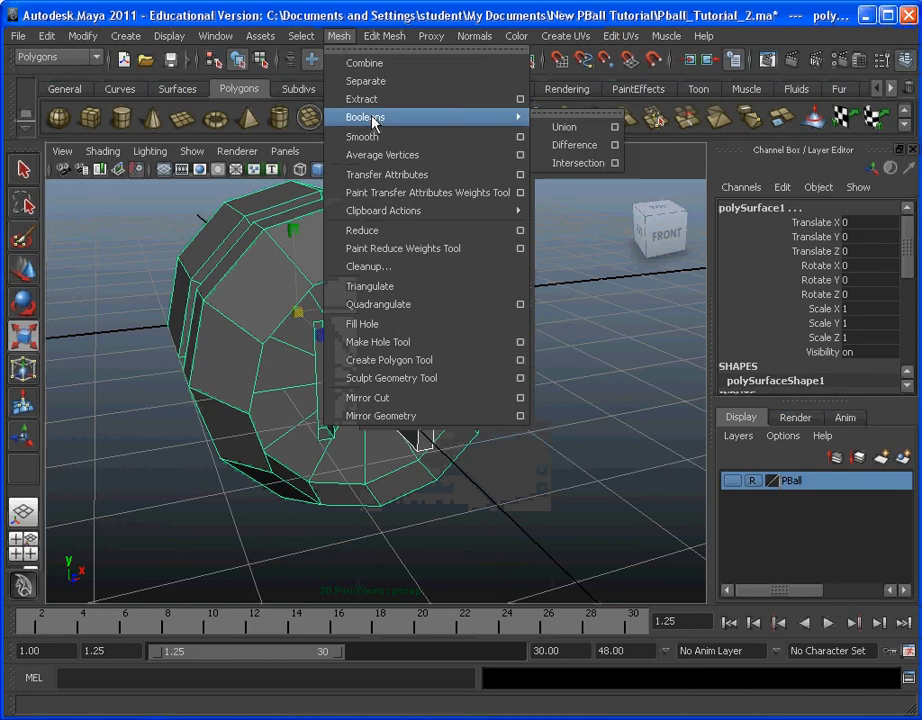
left_click(545, 145)
left_click_drag(453, 416, 172, 330, "alt")
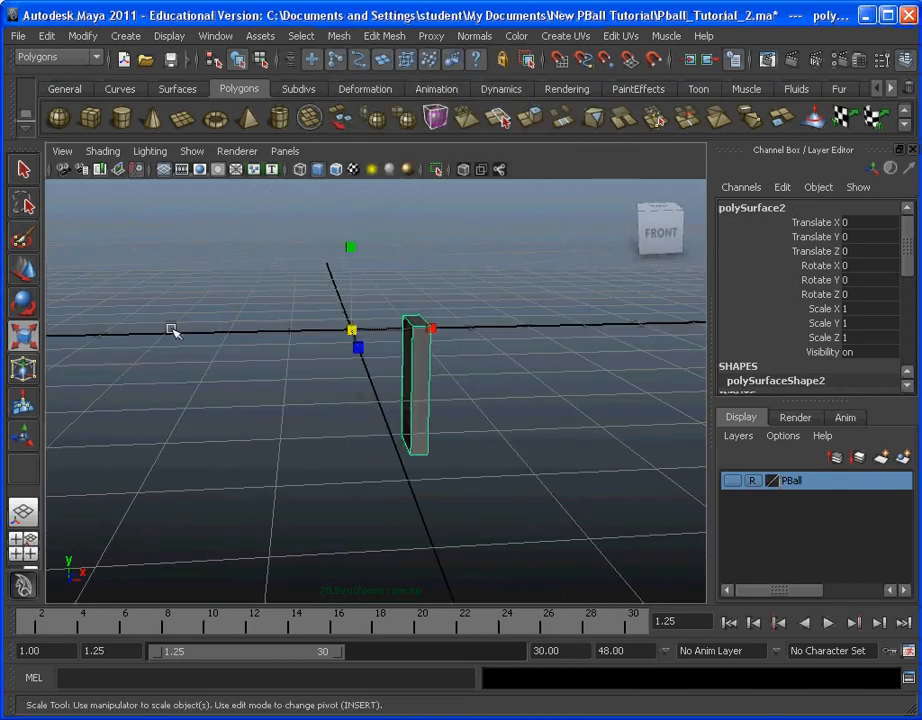
key("ctrl+z")
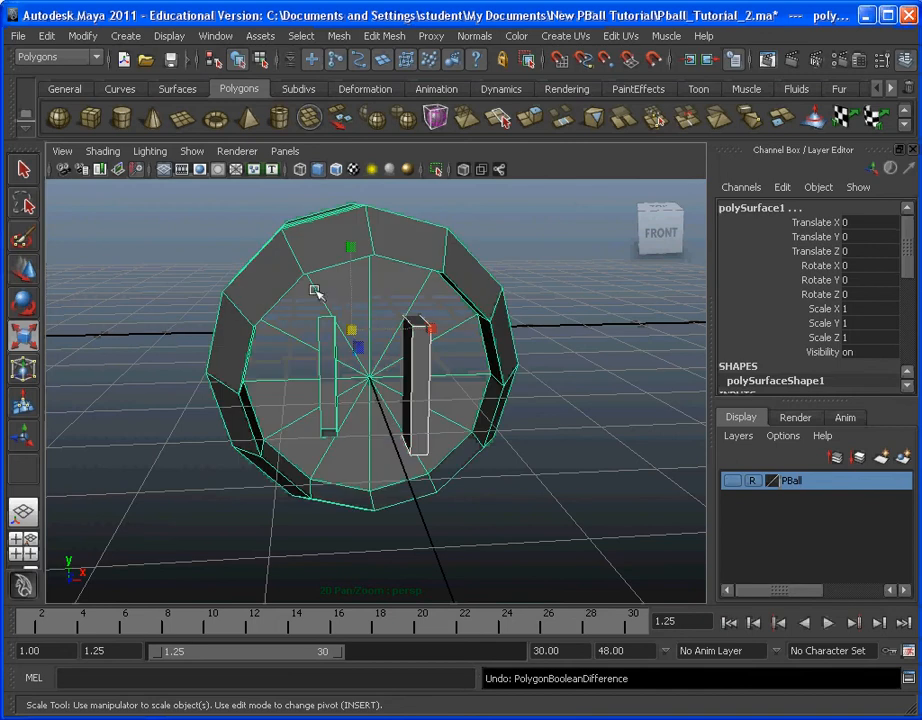
Step: Select the slotted cylinder first and the remaining block second for a Boolean Difference
left_click(591, 360)
left_click_drag(591, 360, 382, 261, "alt")
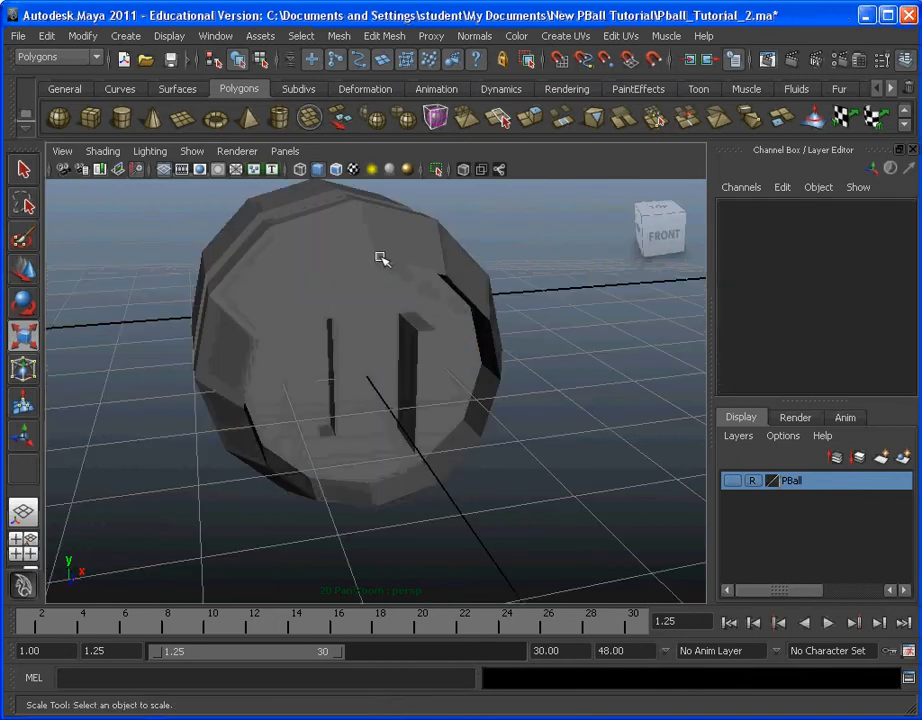
left_click(382, 261)
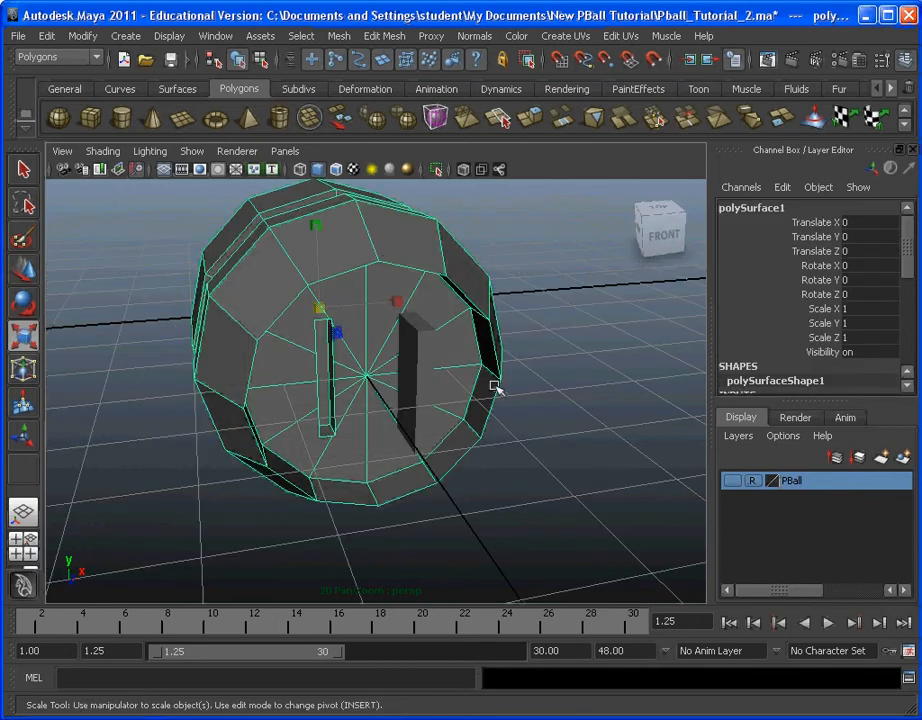
left_click(416, 357)
left_click_drag(473, 401, 397, 354, "alt")
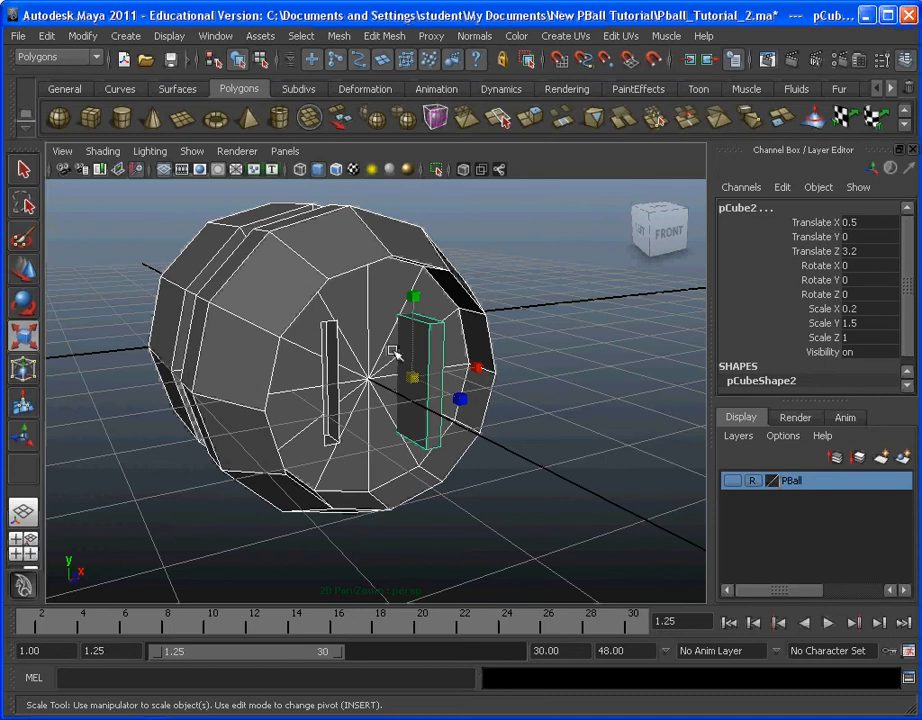
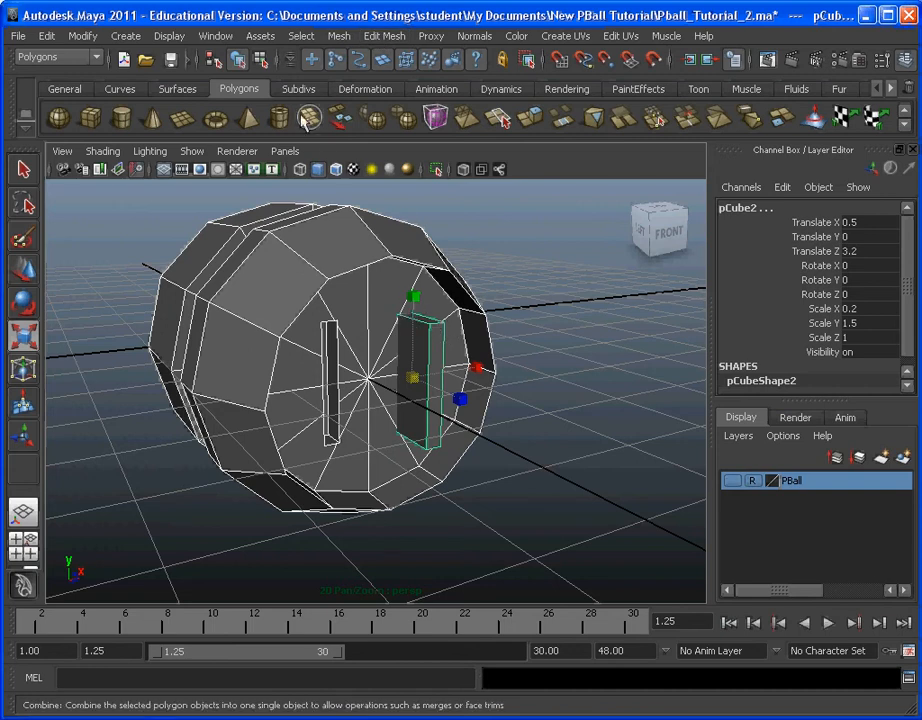
Step: Cut the second slot by subtracting the block at X 0.5 from the slotted cylinder with a Boolean Difference
left_click(345, 36)
mouse_move(380, 120)
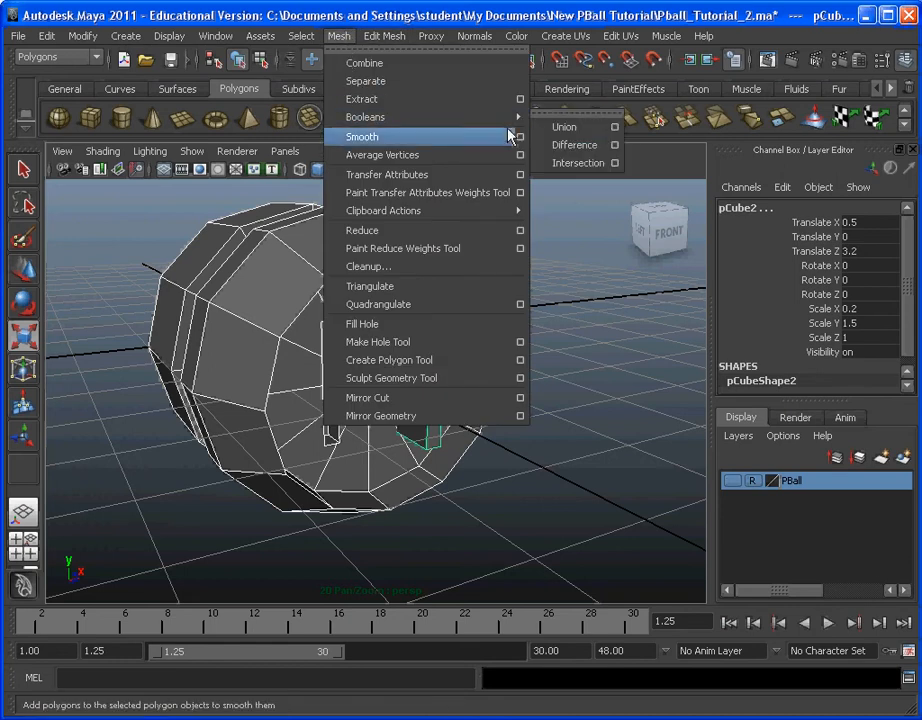
left_click(562, 145)
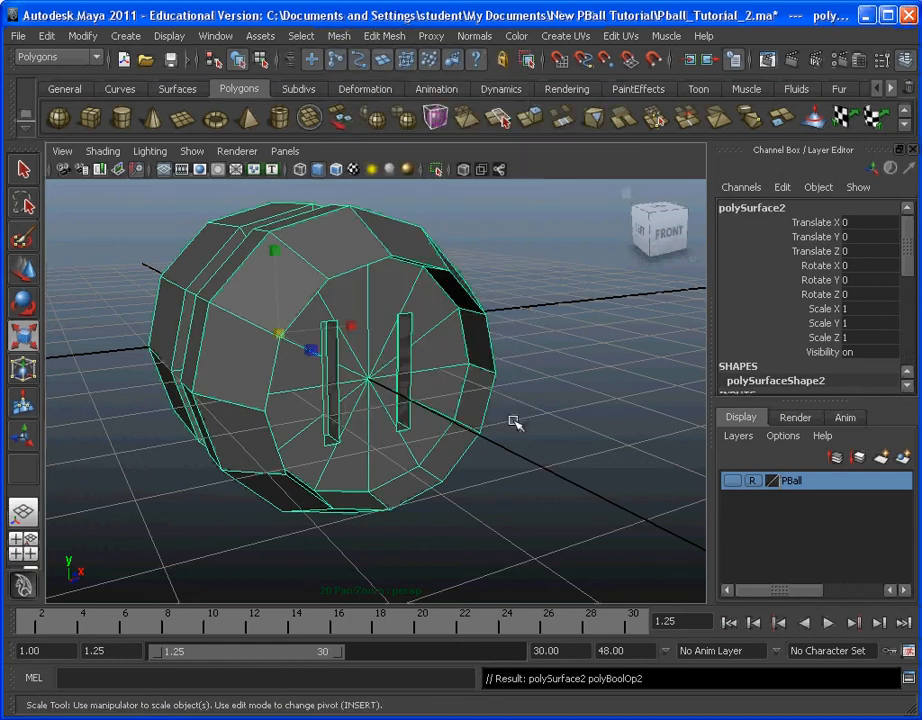
Step: Examine both slots in the recessed face from several angles, looking at where the radial edges meet the slot edges
left_click_drag(576, 438, 505, 437, "alt")
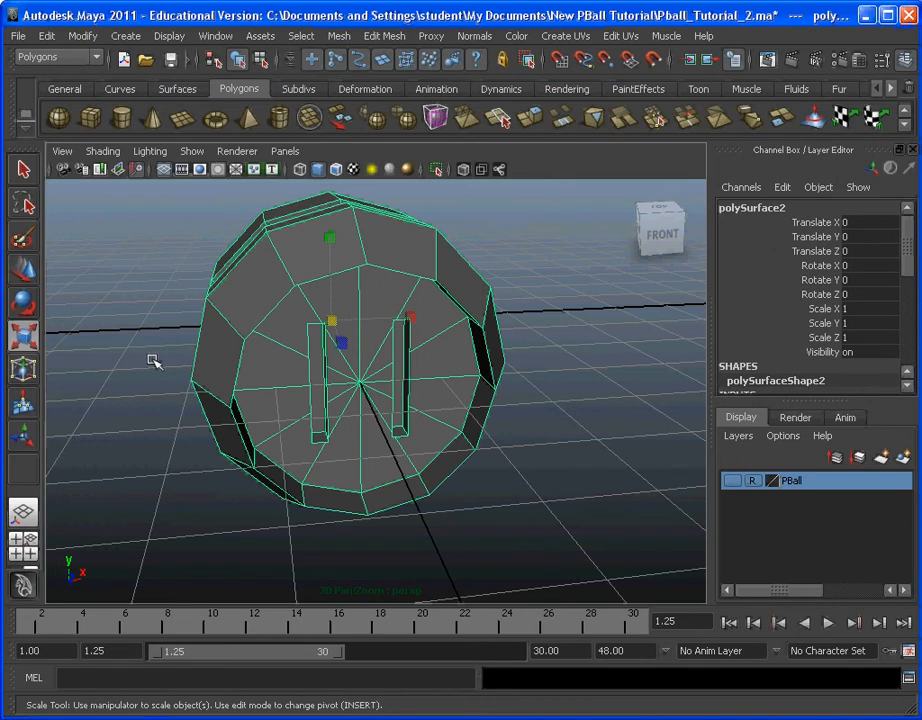
left_click_drag(481, 437, 450, 450, "alt")
left_click(498, 455)
left_click_drag(506, 458, 400, 412, "alt")
left_click(390, 408)
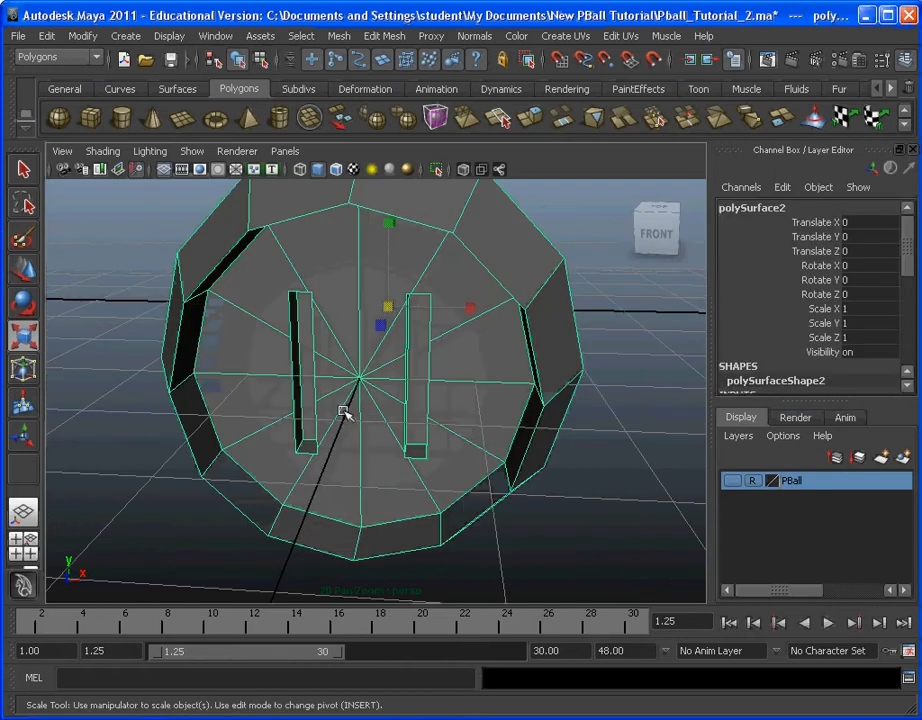
left_click_drag(343, 413, 313, 449, "alt")
scroll(318, 454, "up", 3)
middle_click_drag(323, 459, 381, 416, "alt")
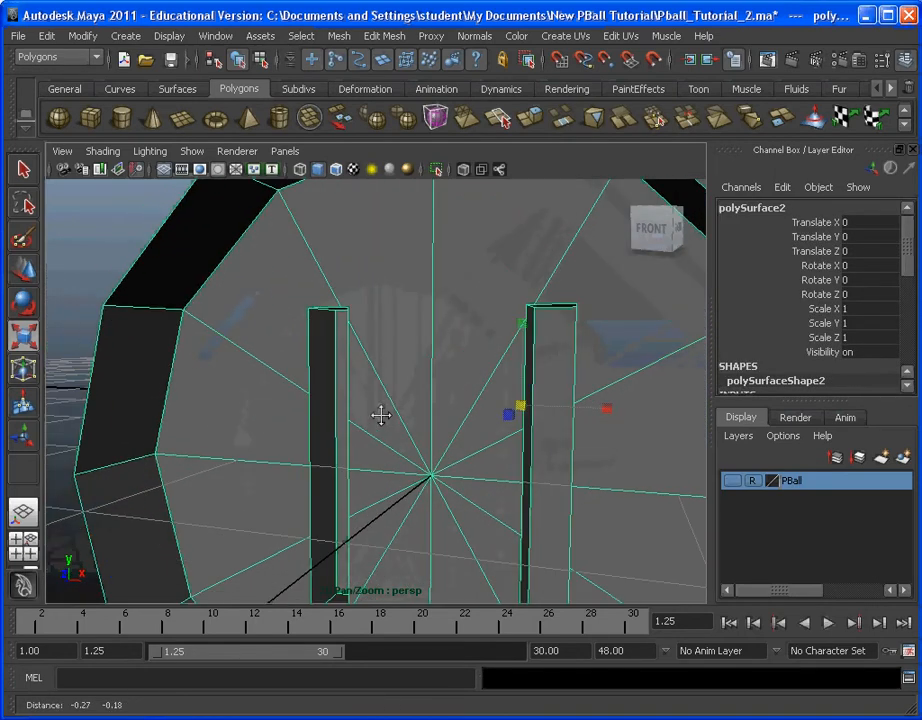
left_click_drag(381, 416, 437, 290, "alt")
middle_click_drag(415, 409, 384, 420, "alt")
scroll(410, 443, "down", 3)
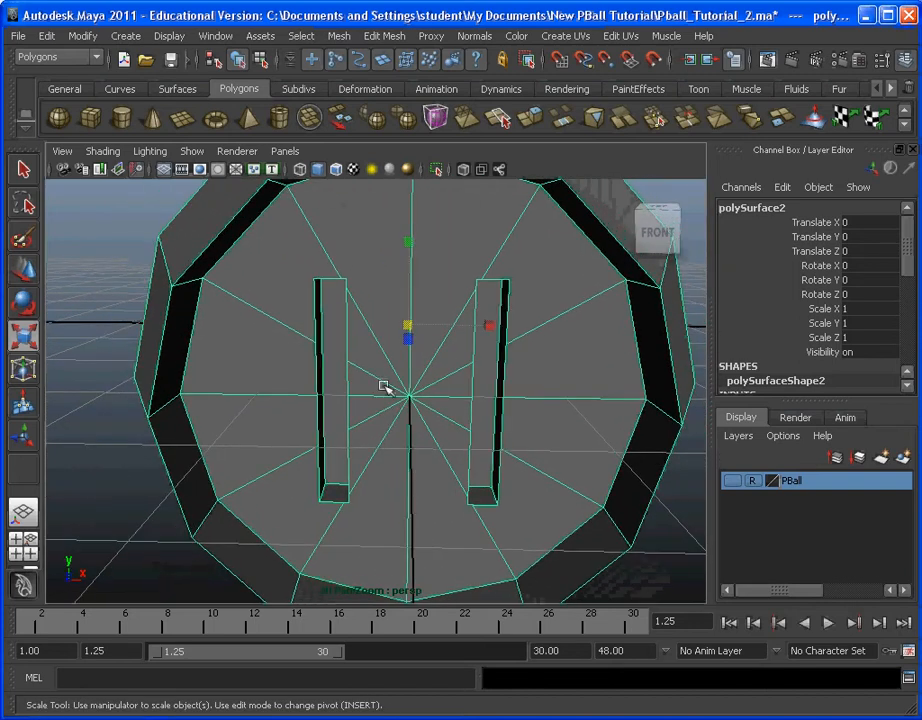
mouse_move(403, 402)
left_mouse_down("alt")
mouse_move(434, 391)
mouse_move(418, 410)
mouse_move(407, 399)
left_mouse_up("alt")
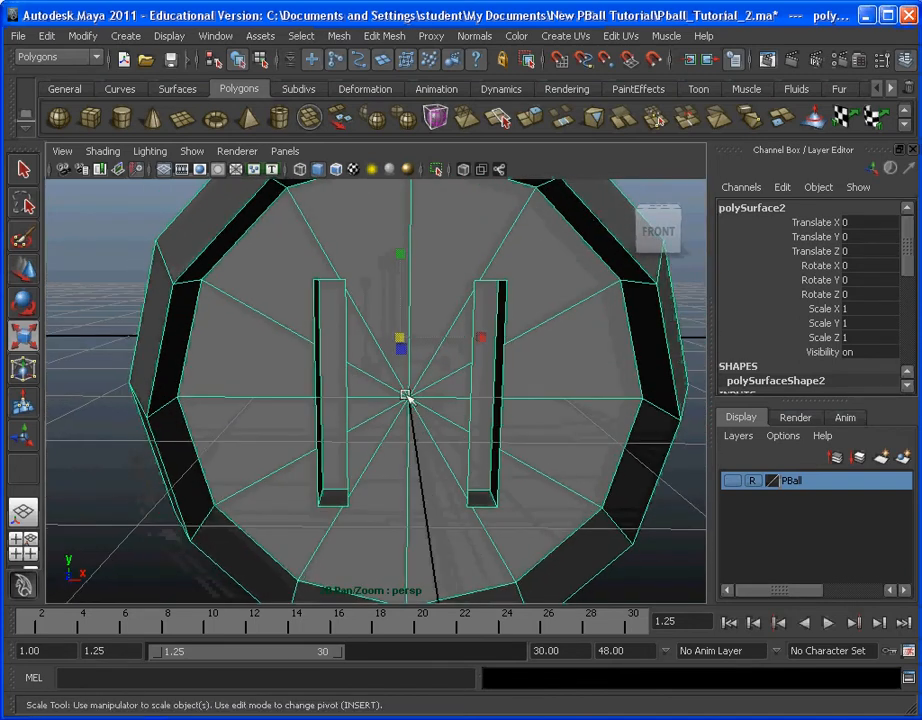
middle_click_drag(407, 399, 380, 364, "alt")
left_click_drag(363, 354, 370, 354, "alt")
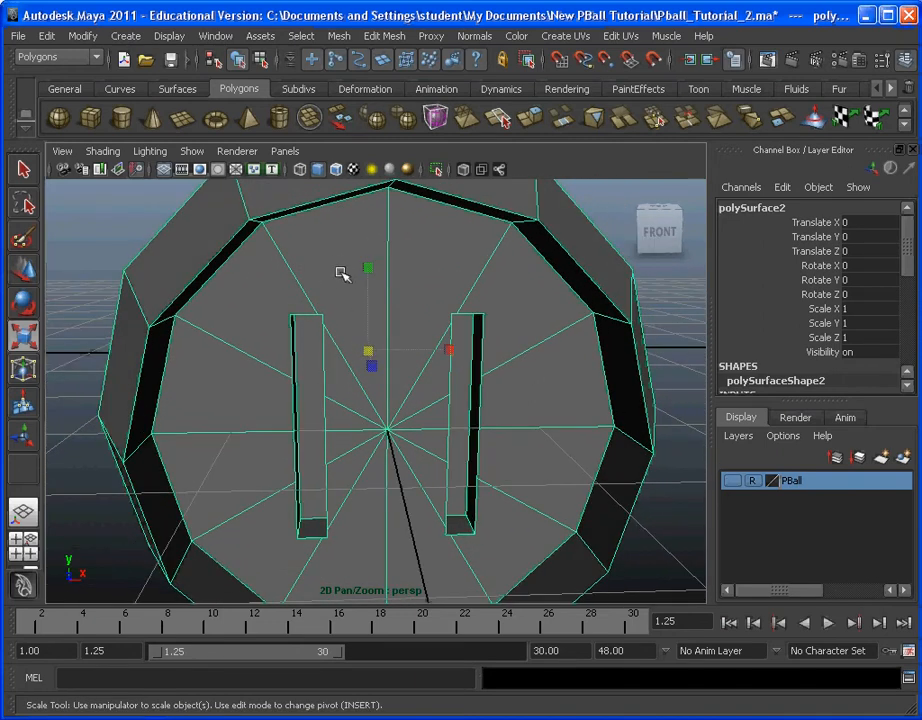
Step: In face mode, select the wedge-shaped face above the centre beside the left slot and examine its outline
left_click(301, 35)
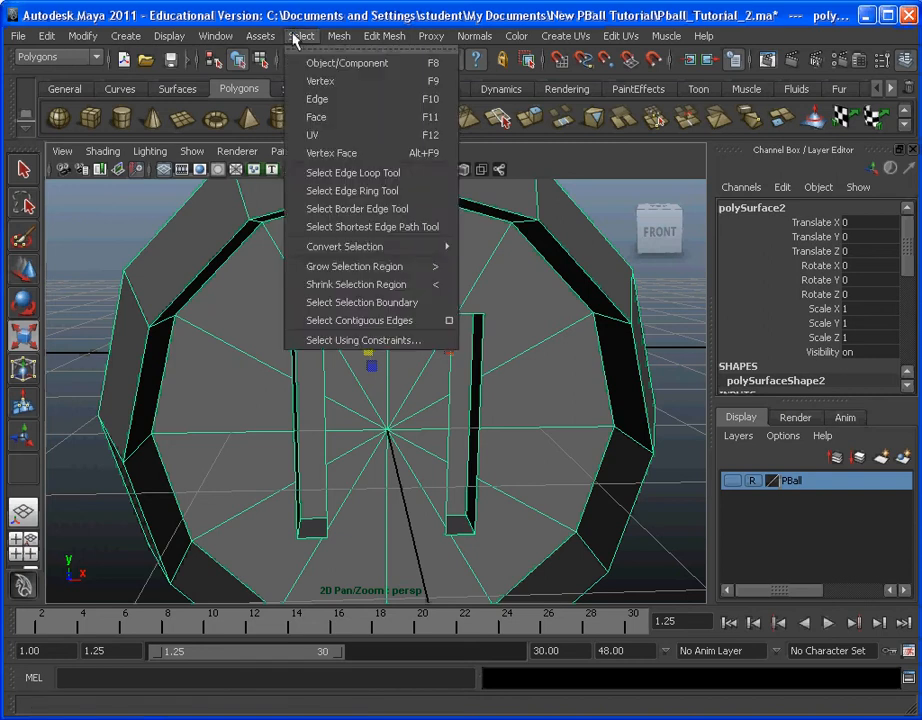
left_click(322, 116)
left_click(360, 288)
left_click(335, 282)
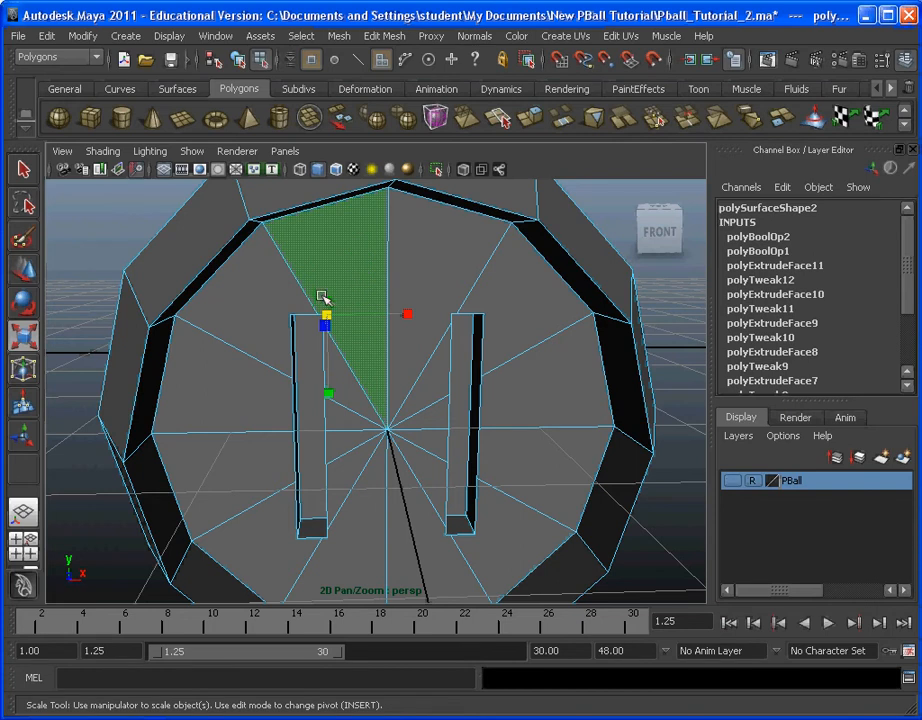
key("backslash")
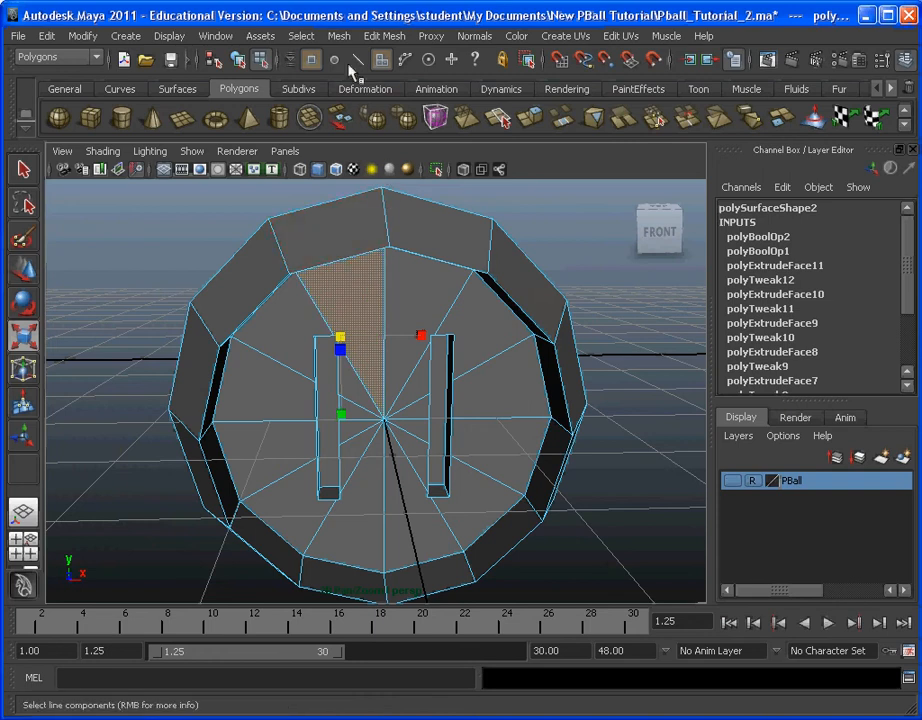
Step: In vertex mode, move the vertex just below the left slot's upper inner corner onto that corner with vertex snapping
left_click(302, 38)
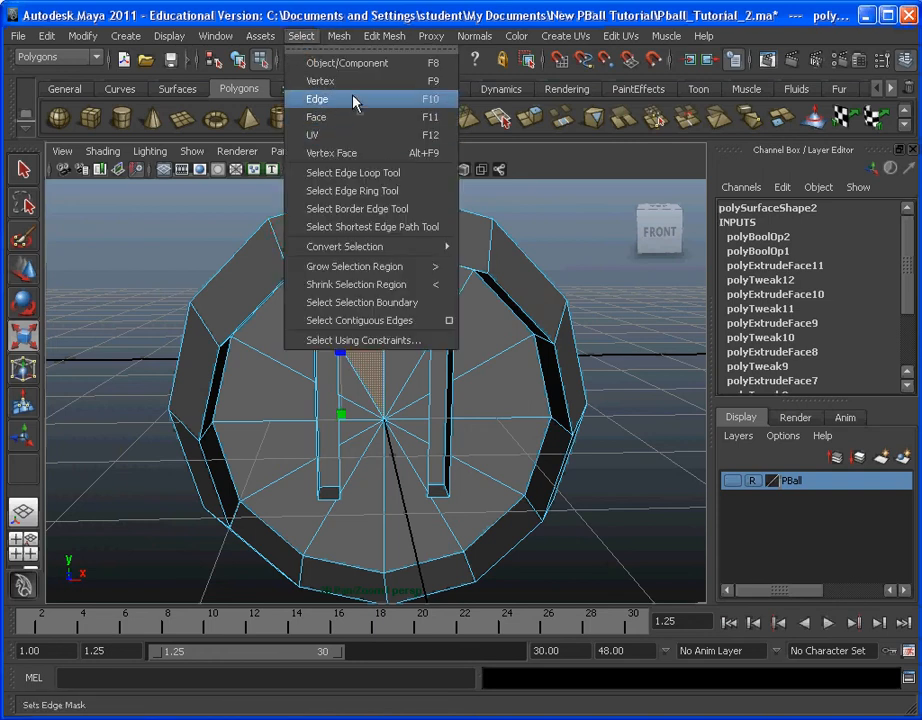
left_click(374, 79)
scroll(368, 320, "up", 3)
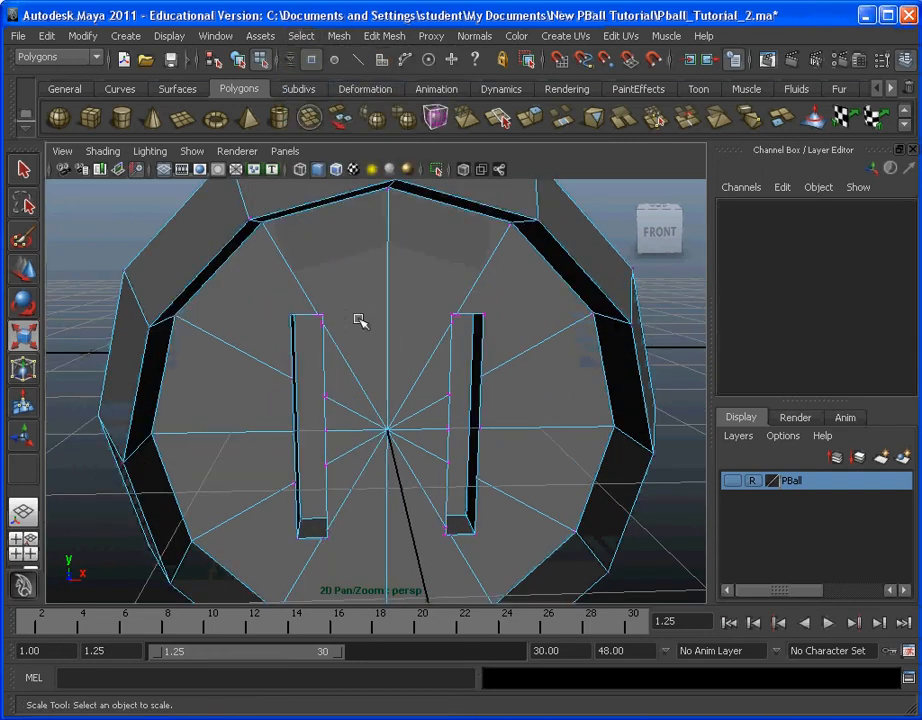
left_click(324, 326)
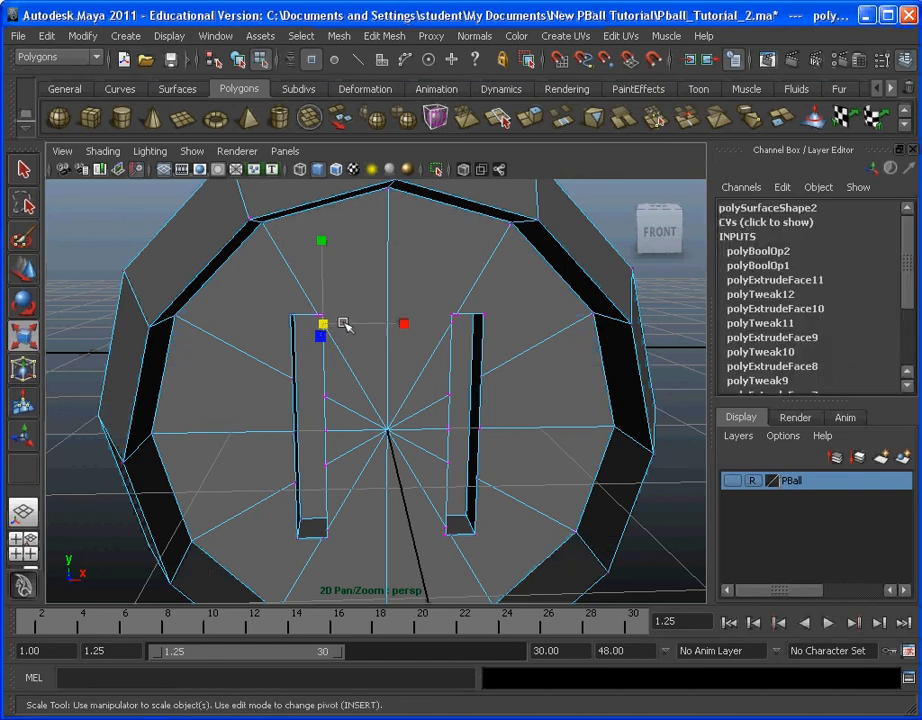
left_click(34, 277)
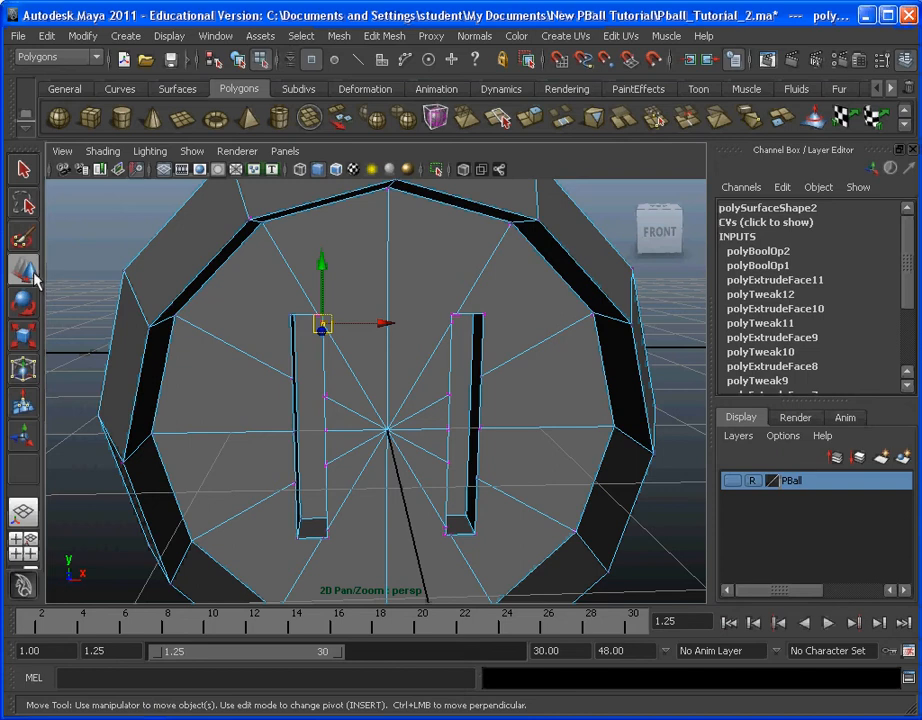
key("v")
key("v")
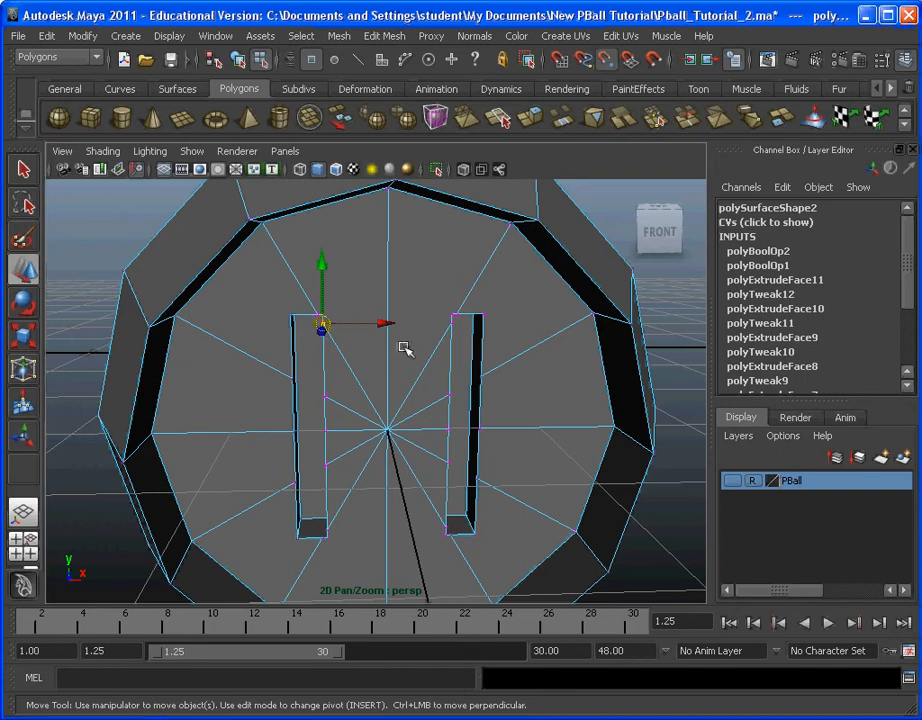
key("v")
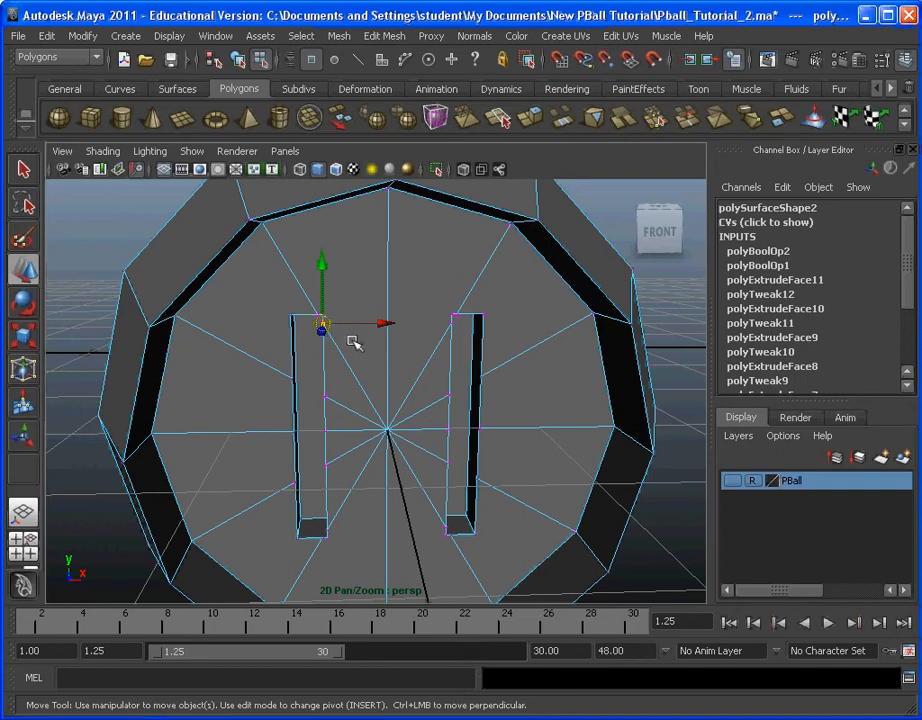
key("v")
key("v")
key("v")
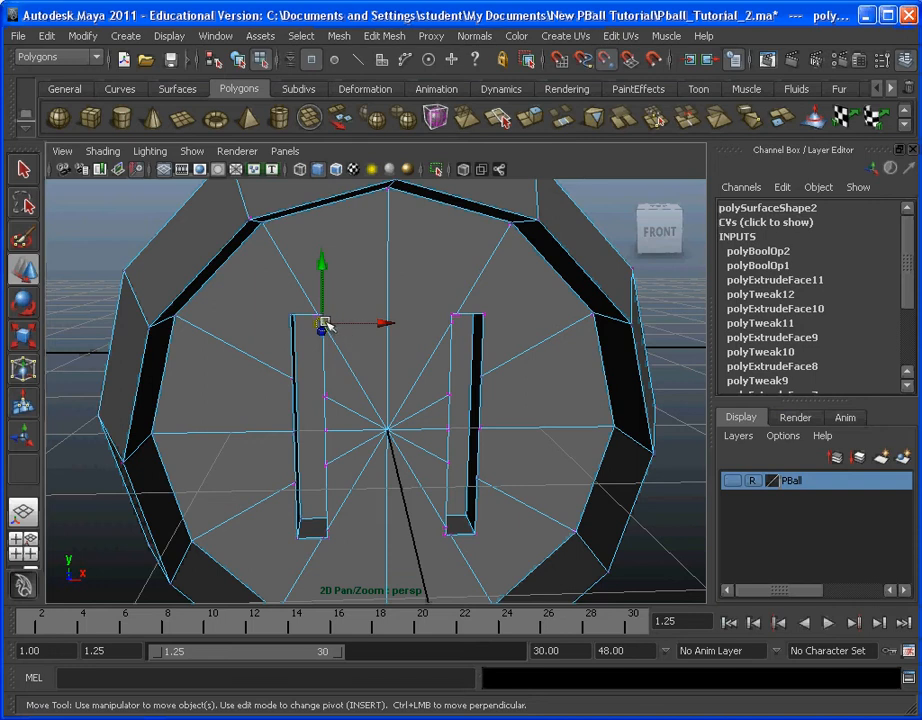
left_click_drag(326, 323, 352, 333)
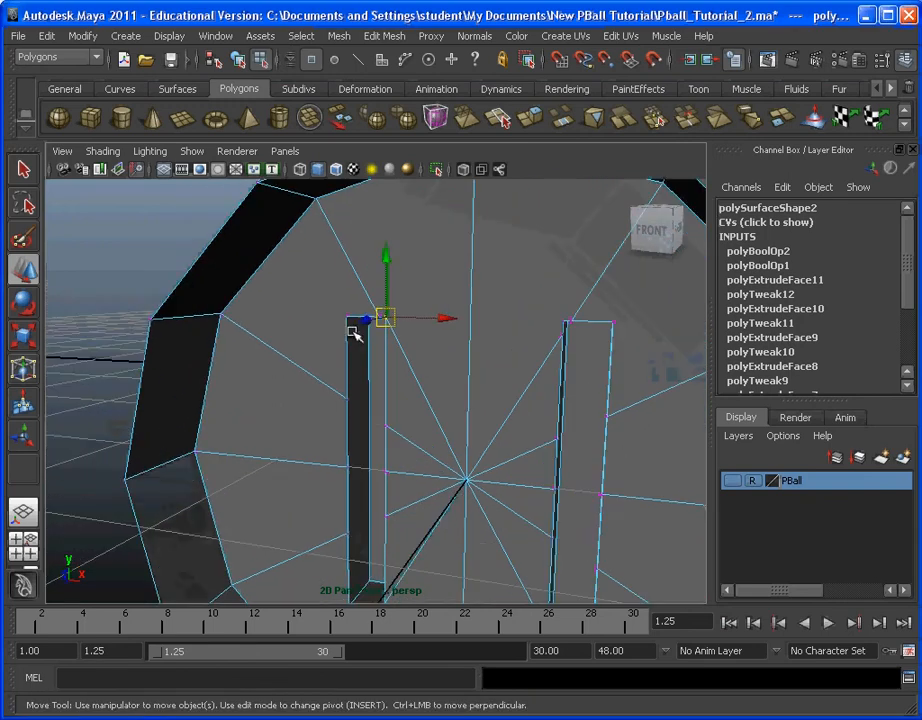
Step: Snap the vertex on the left slot's top edge onto its upper inner corner at -0.4, 0.75, 3.01
middle_click_drag(352, 332, 333, 325, "alt")
scroll(332, 325, "up", 4)
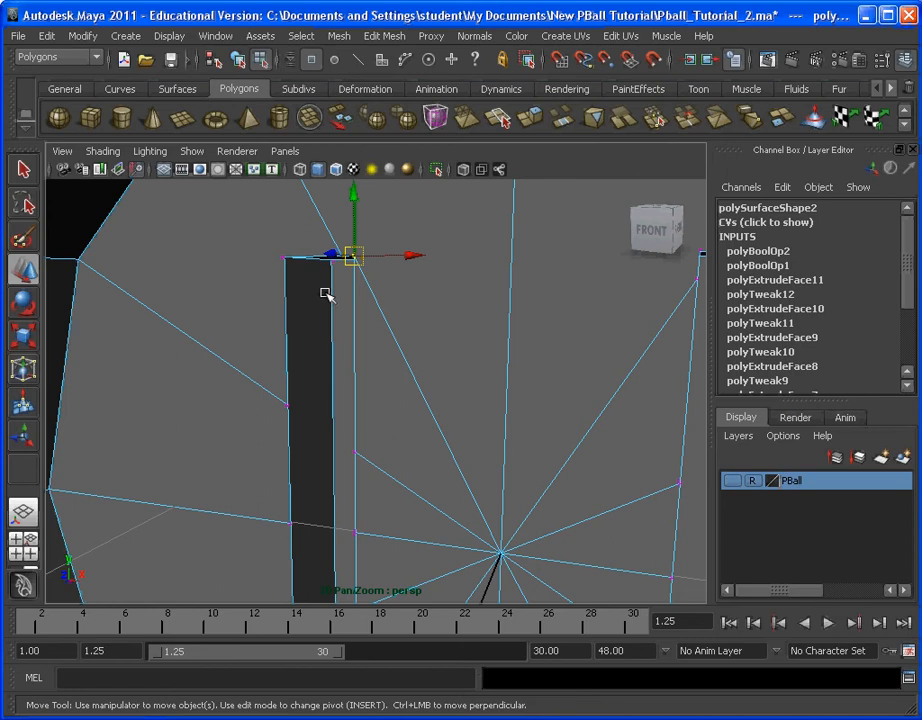
left_click_drag(327, 293, 298, 261, "alt")
left_click(294, 259)
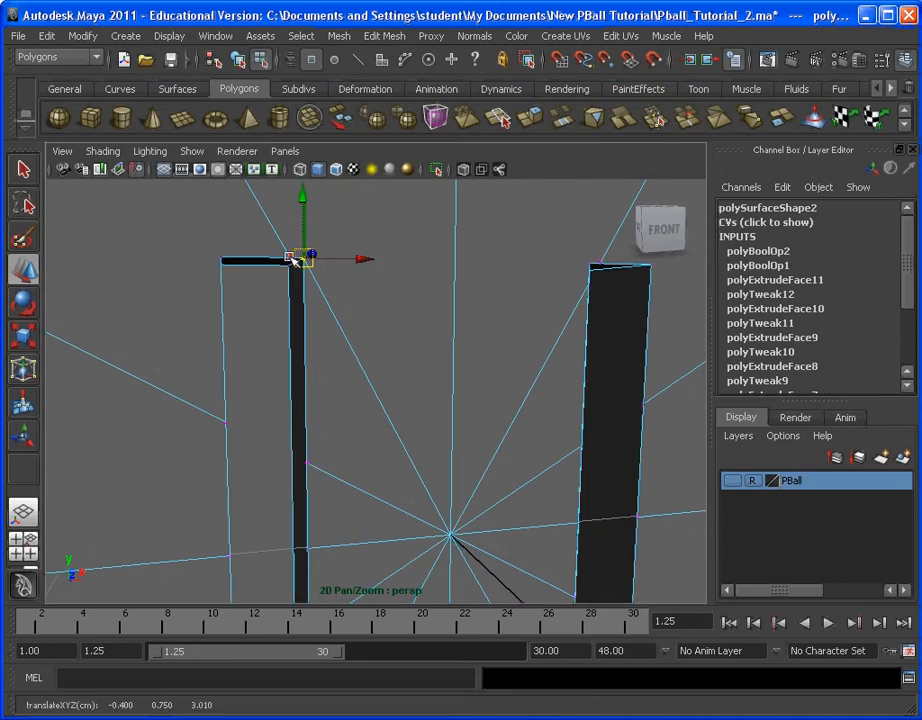
left_click(302, 258)
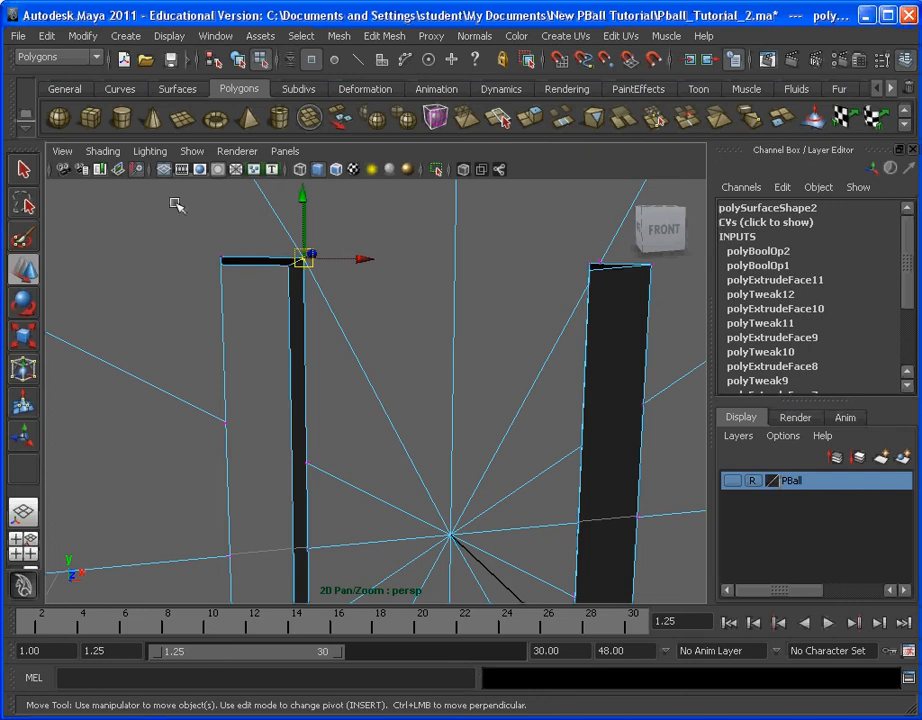
Step: Snap the highest vertex along the left slot's outer edge onto its upper outer corner at -0.6, 0.75, 3.01
left_click(225, 422)
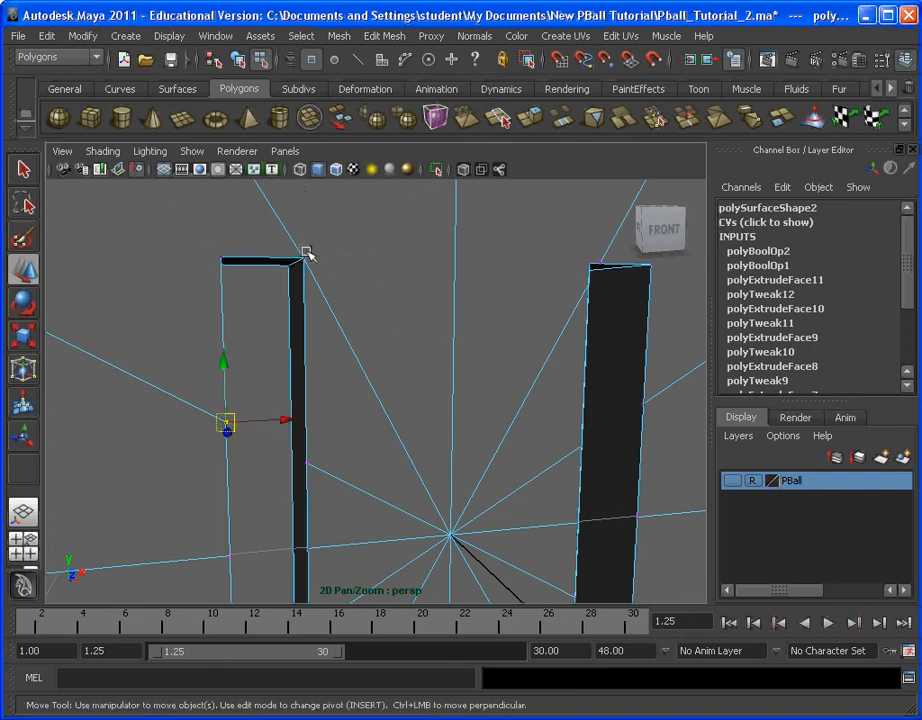
scroll(310, 270, "down", 2)
left_click(262, 292)
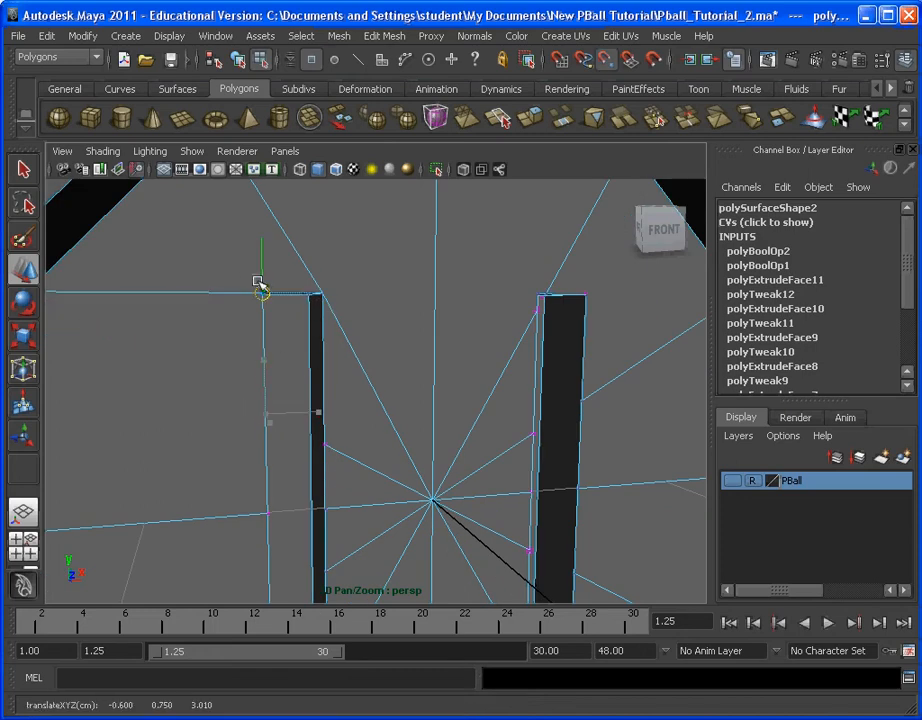
middle_click_drag(292, 403, 273, 280)
Step: Snap the middle and lower vertices on the left slot's outer edge onto its lower outer corner
scroll(273, 280, "down", 2)
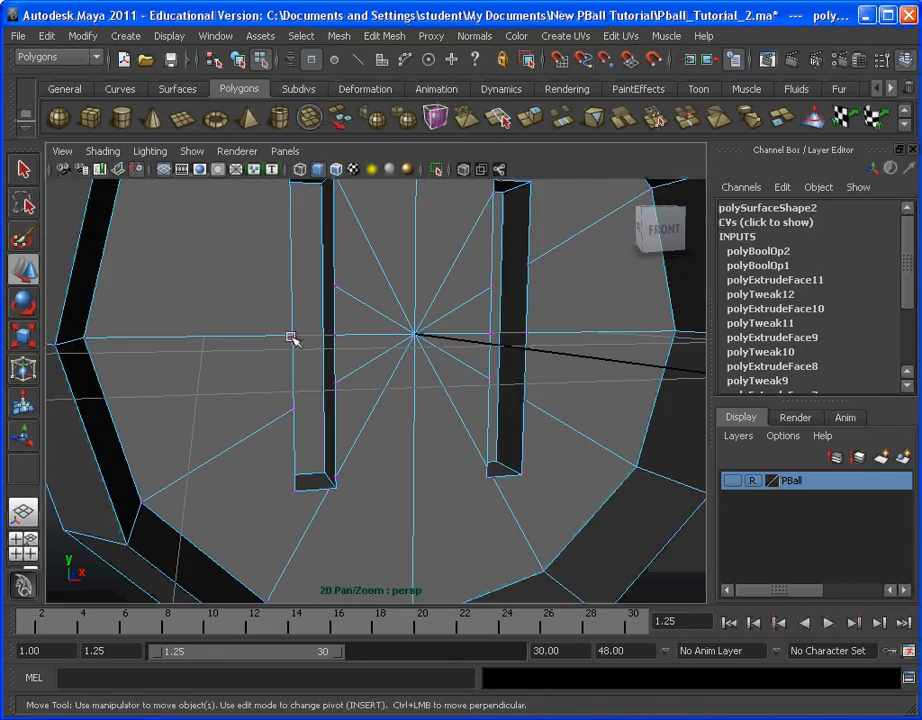
left_click(294, 335)
left_click_drag(294, 335, 320, 490)
left_click_drag(385, 500, 342, 428, "alt")
scroll(383, 461, "up", 5)
middle_click_drag(381, 538, 358, 436, "alt")
Step: Try to move the vertex selection at the left slot's bottom edge toward its lower inner corner, and undo the move
left_click(369, 472)
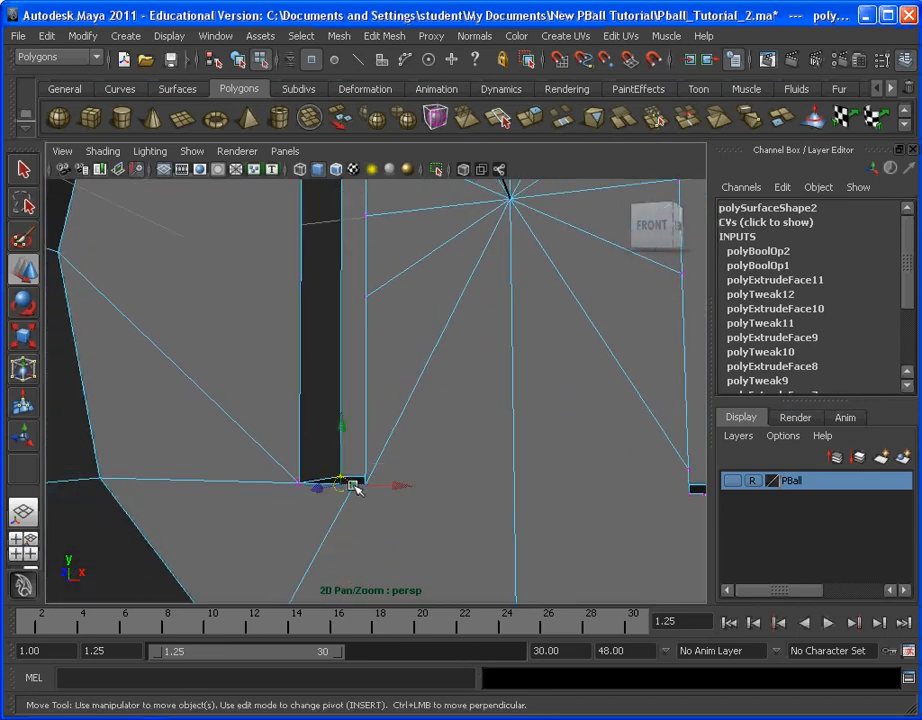
left_click_drag(350, 485, 327, 463)
scroll(365, 476, "down", 5)
middle_click_drag(363, 446, 329, 418, "alt")
left_click_drag(329, 418, 349, 388, "alt")
scroll(335, 419, "up", 4)
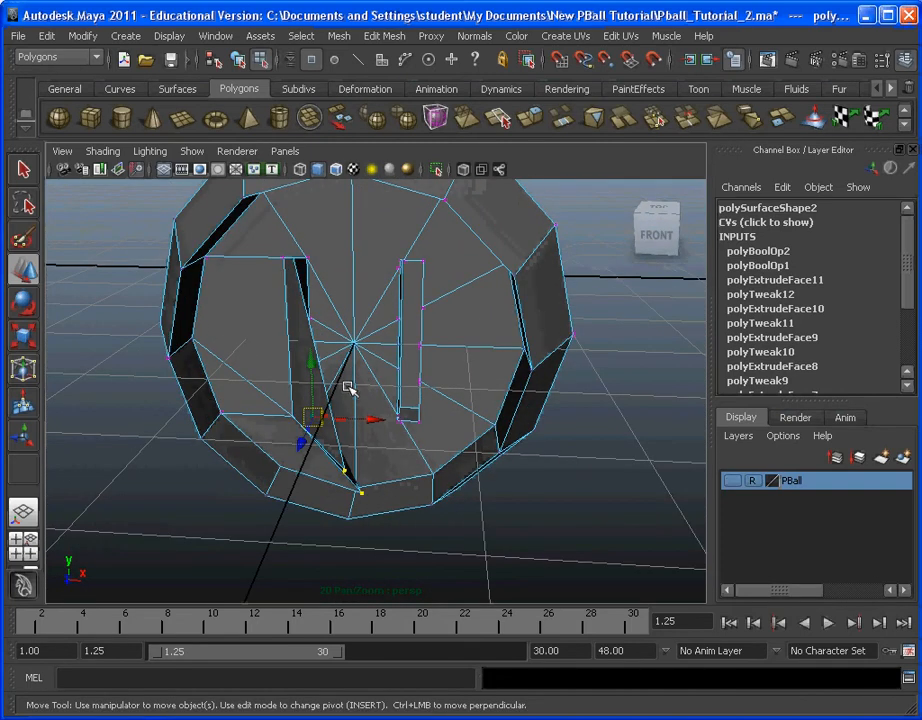
key("ctrl+z")
Step: Select only the front vertex on the left slot's bottom edge and snap it onto the lower inner corner
scroll(343, 380, "up", 5)
left_click_drag(296, 402, 307, 428, "alt")
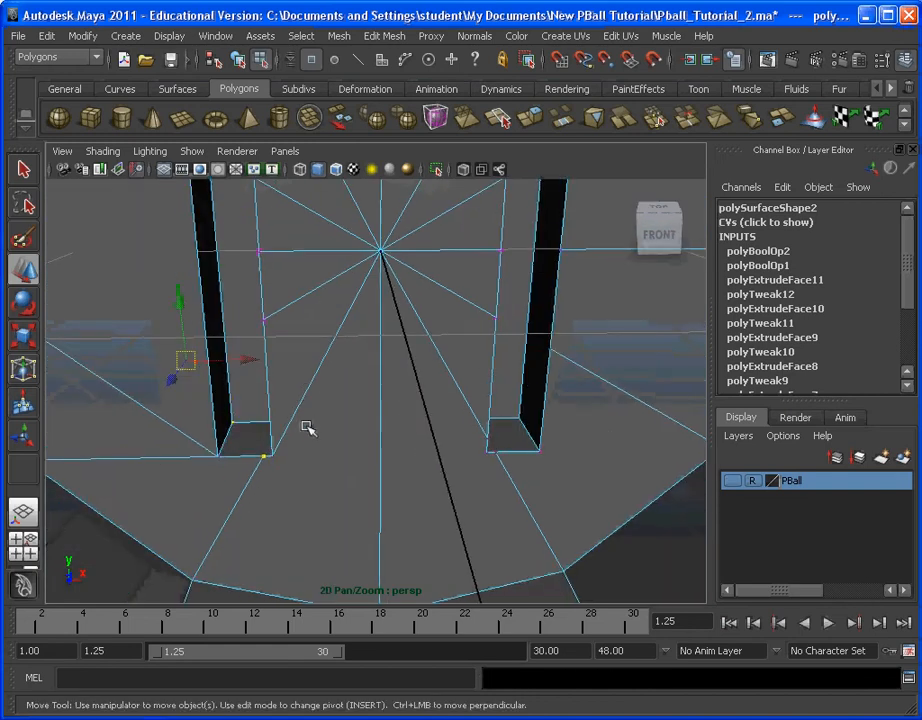
left_click_drag(249, 445, 264, 459)
left_click_drag(265, 466, 266, 468)
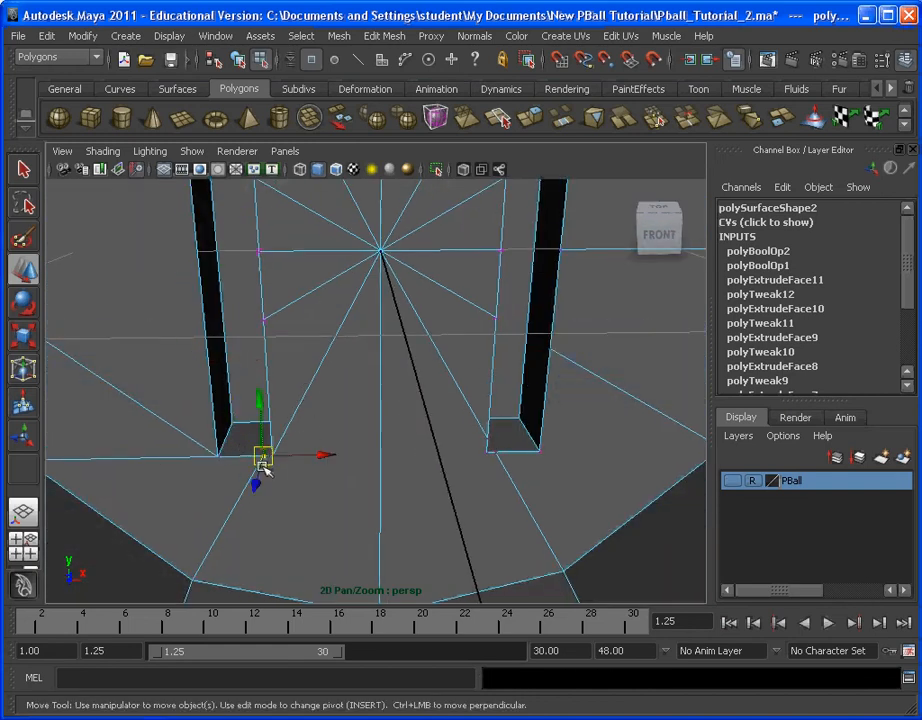
scroll(298, 465, "up", 5)
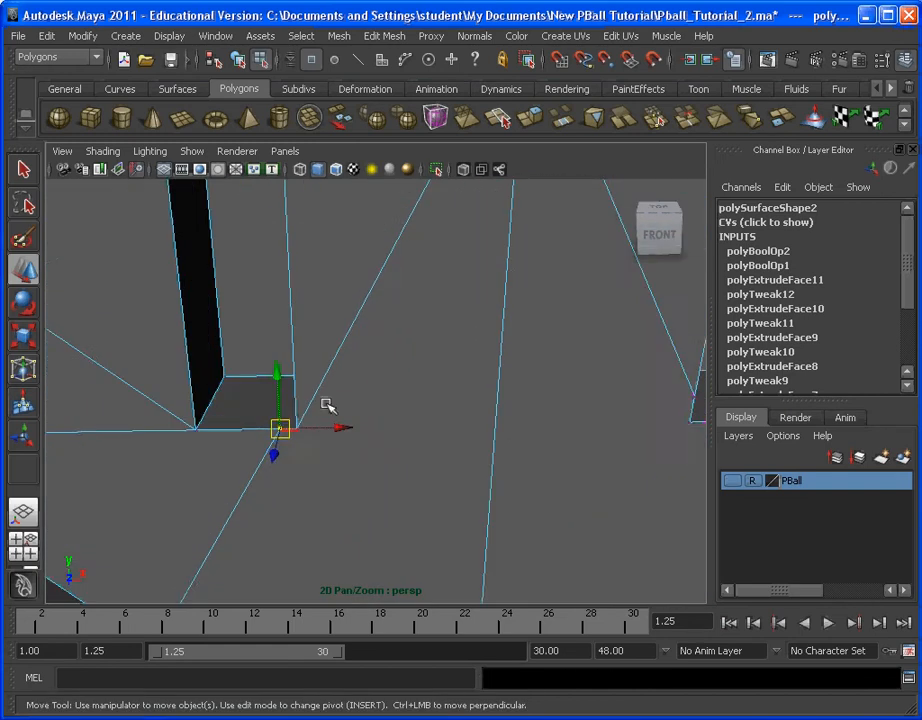
middle_click_drag(180, 511, 278, 437, "alt")
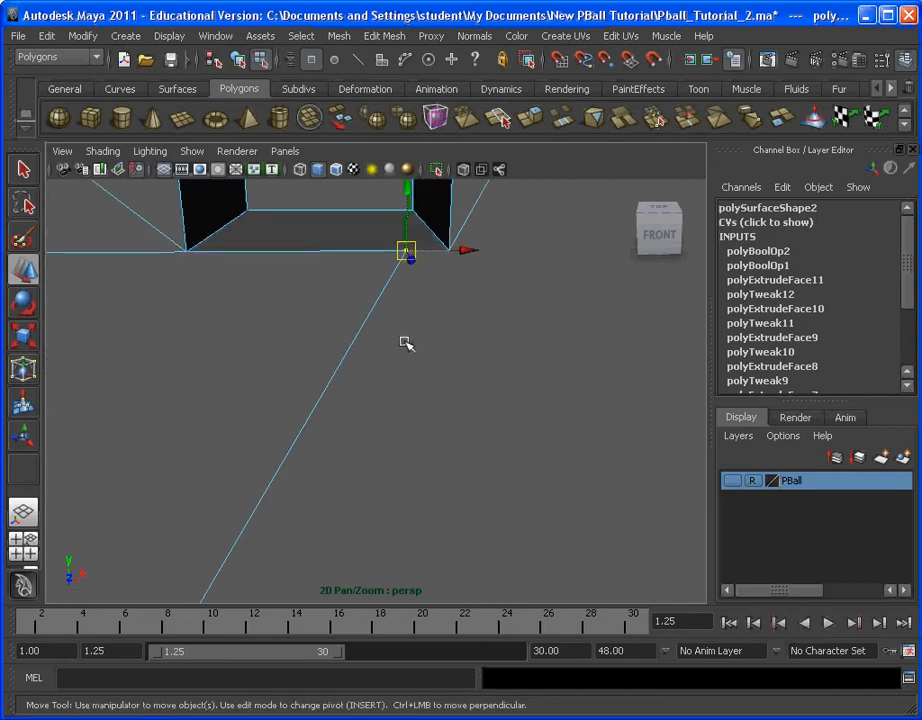
middle_click_drag(404, 342, 369, 380, "alt")
key("q")
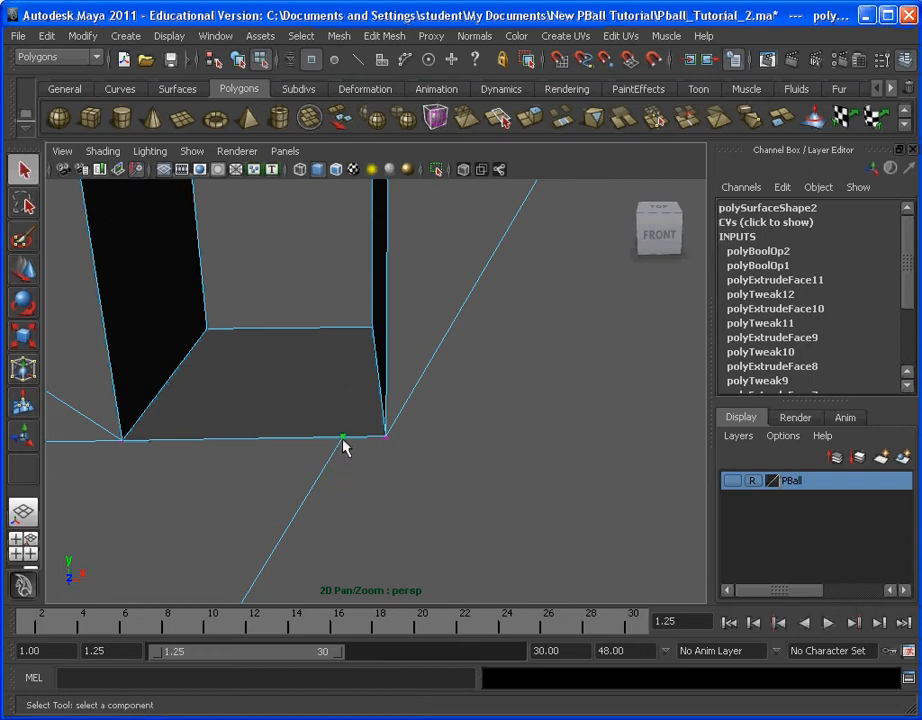
left_click(27, 279)
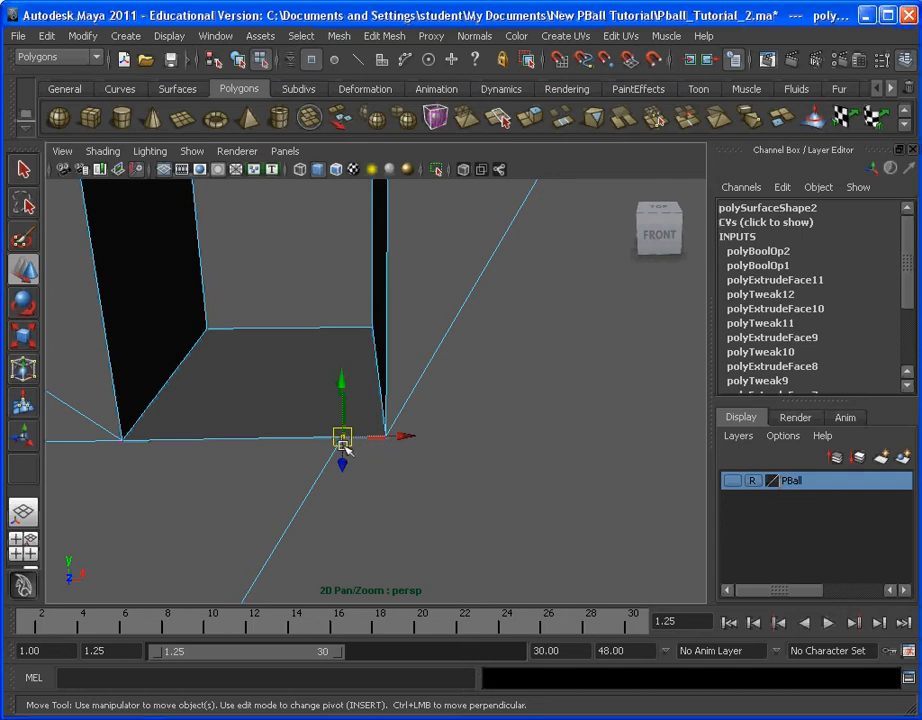
key("v")
left_click_drag(341, 439, 390, 439)
Step: Snap the lowest vertex along the right slot's inner edge onto its lower inner corner at 0.4, -0.75, 3.01
scroll(421, 443, "down", 10)
middle_click_drag(465, 364, 290, 358, "alt")
scroll(300, 365, "up", 5)
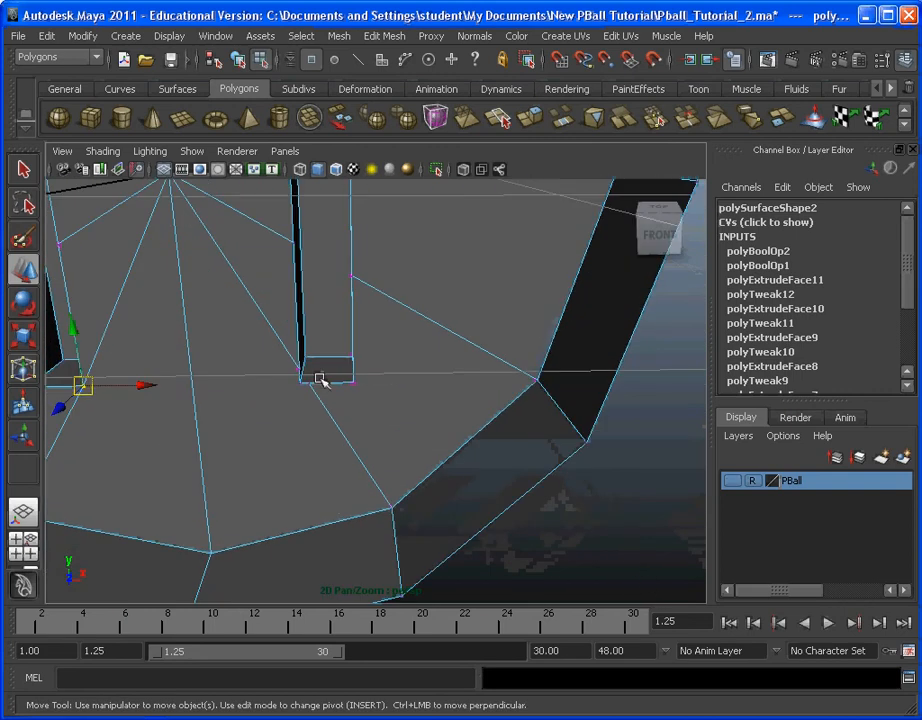
left_click_drag(291, 367, 301, 381)
key("v")
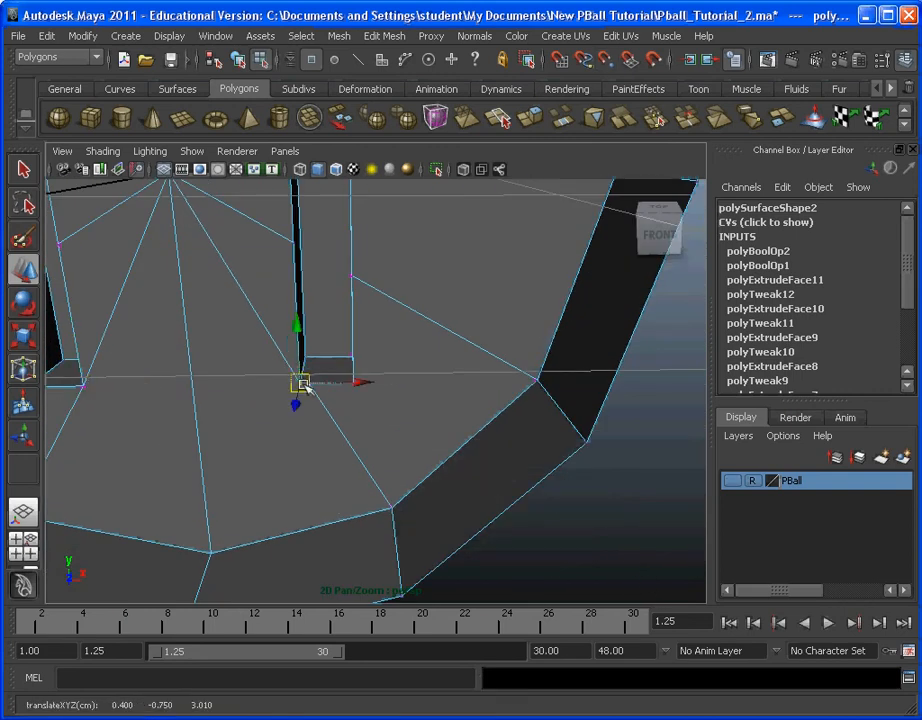
Step: Snap the lowest stray vertex on the right slot's outer edge onto the slot's lower outer corner
left_click(352, 274)
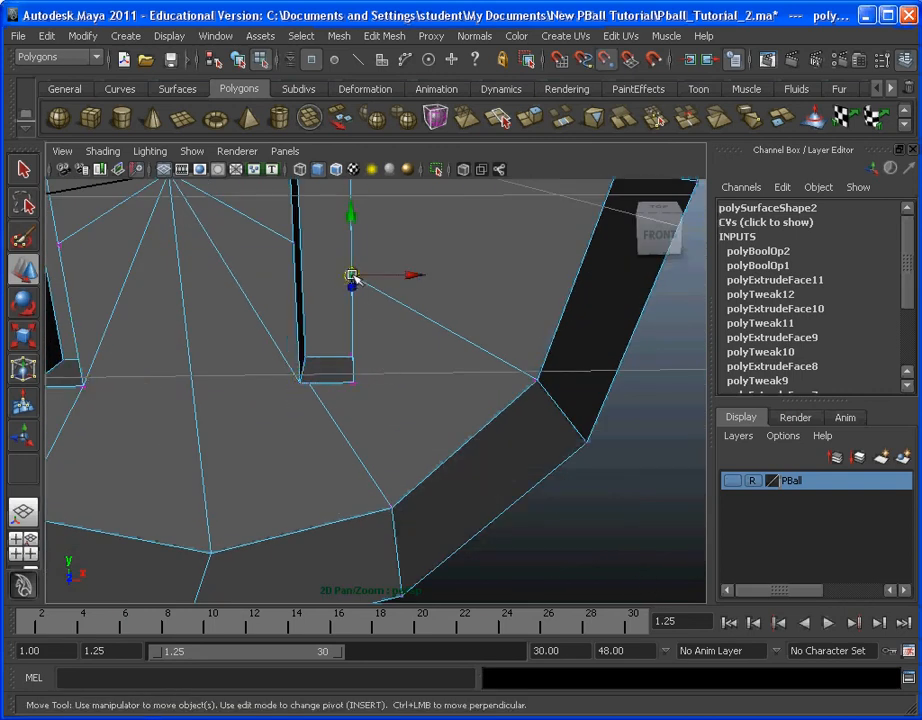
left_click_drag(354, 278, 301, 382)
left_click(310, 384)
Step: Snap the vertex just below the middle of each slot's inner edge onto that edge's middle vertex
middle_click_drag(378, 277, 415, 425, "alt")
left_click(363, 492)
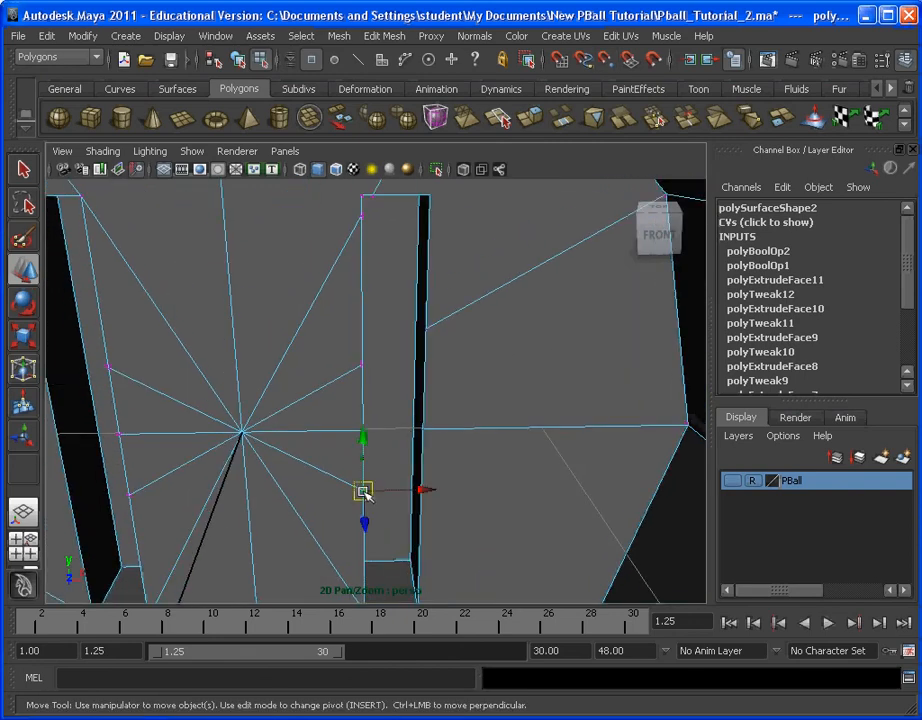
left_click_drag(364, 493, 363, 427)
left_click(129, 492)
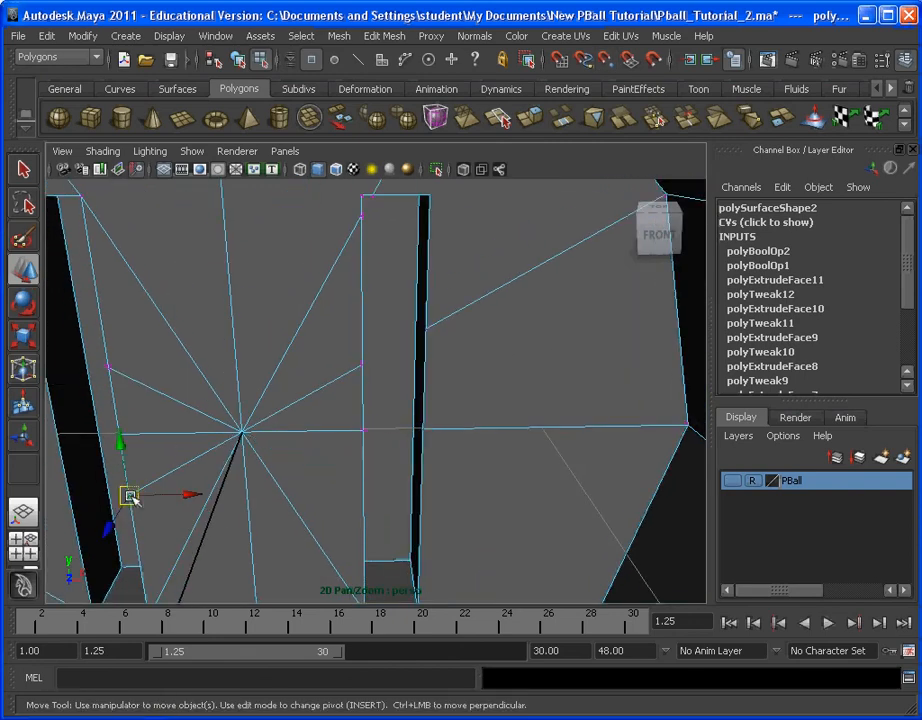
left_click_drag(129, 492, 128, 447)
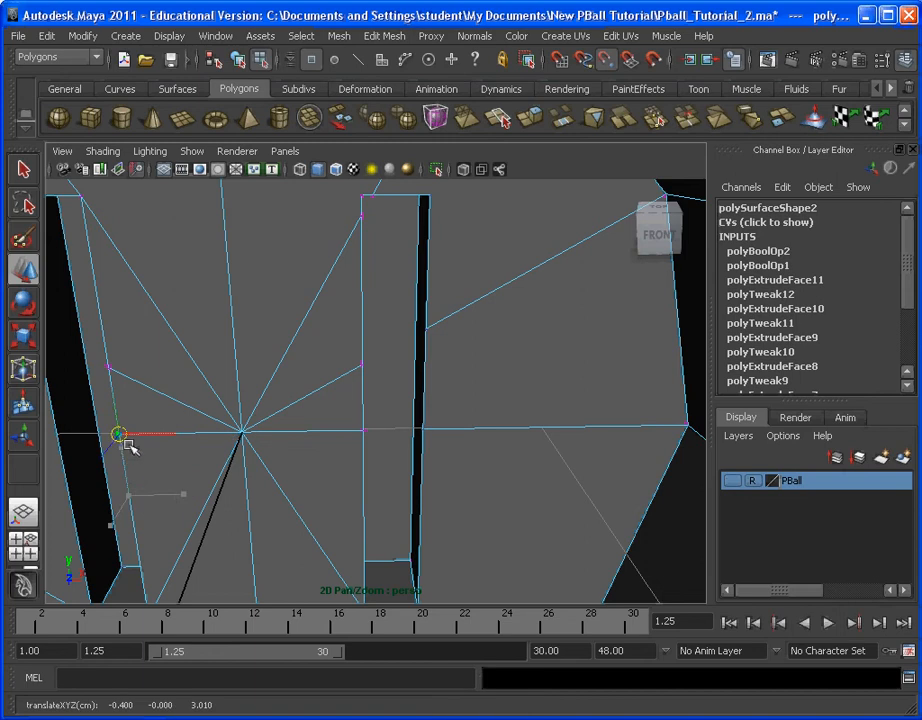
Step: Snap the upper inner-edge vertices upward: the right slot's to 0.4, 0.693, 3.01 and the left slot's to its corner at -0.4, 0.75, 3.01
left_click(363, 365)
left_click_drag(364, 366, 362, 274)
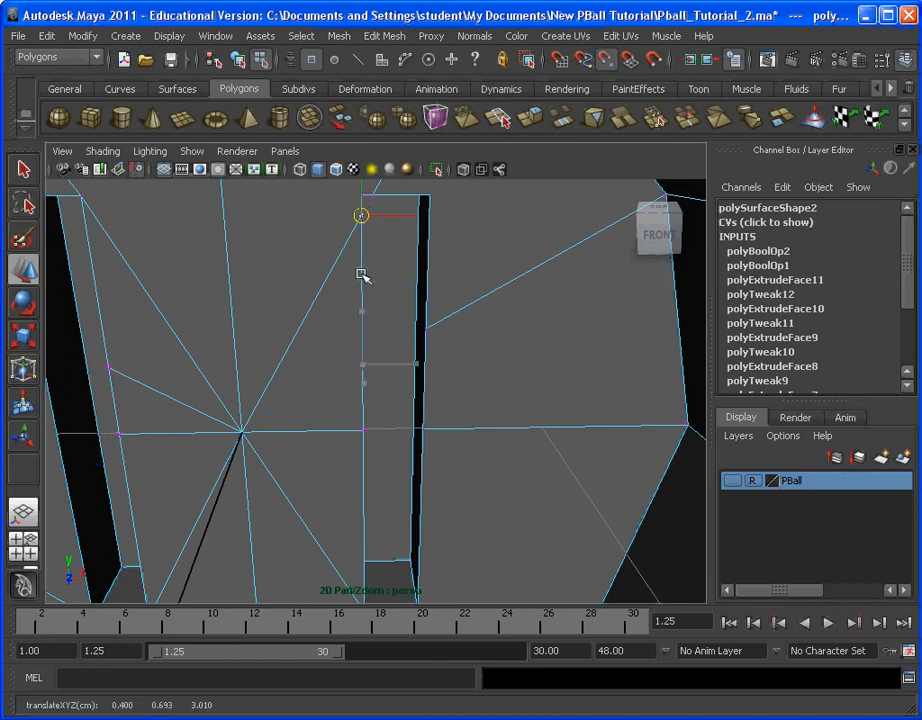
left_click(110, 366)
left_click_drag(111, 366, 80, 196)
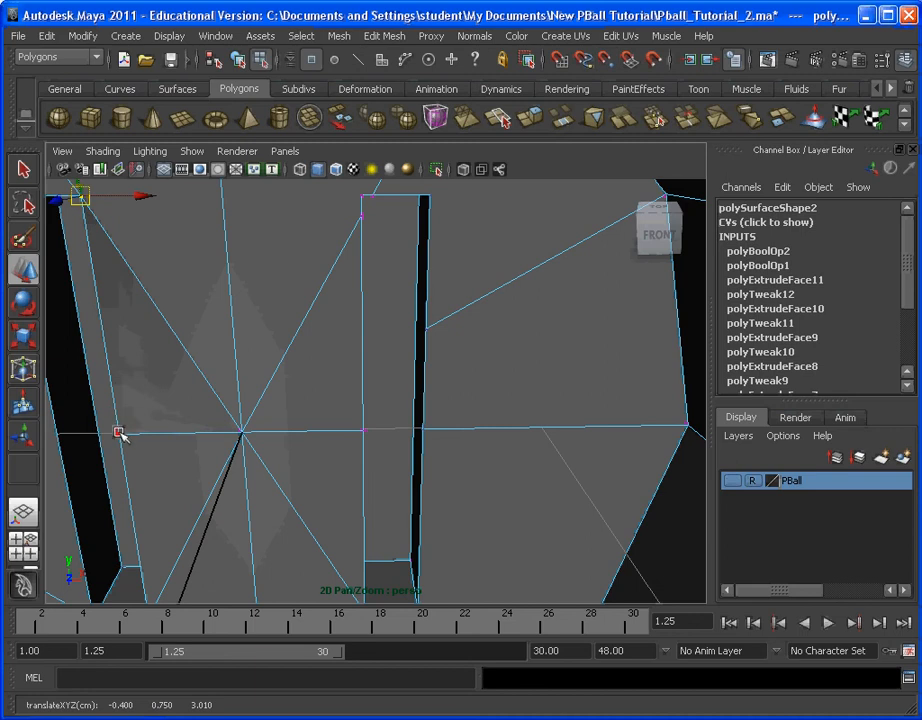
Step: Snap the middle vertices on both slots' inner edges, plus the right slot's stray upper vertices, onto the upper inner corners
left_click(119, 434)
left_click_drag(119, 434, 93, 247)
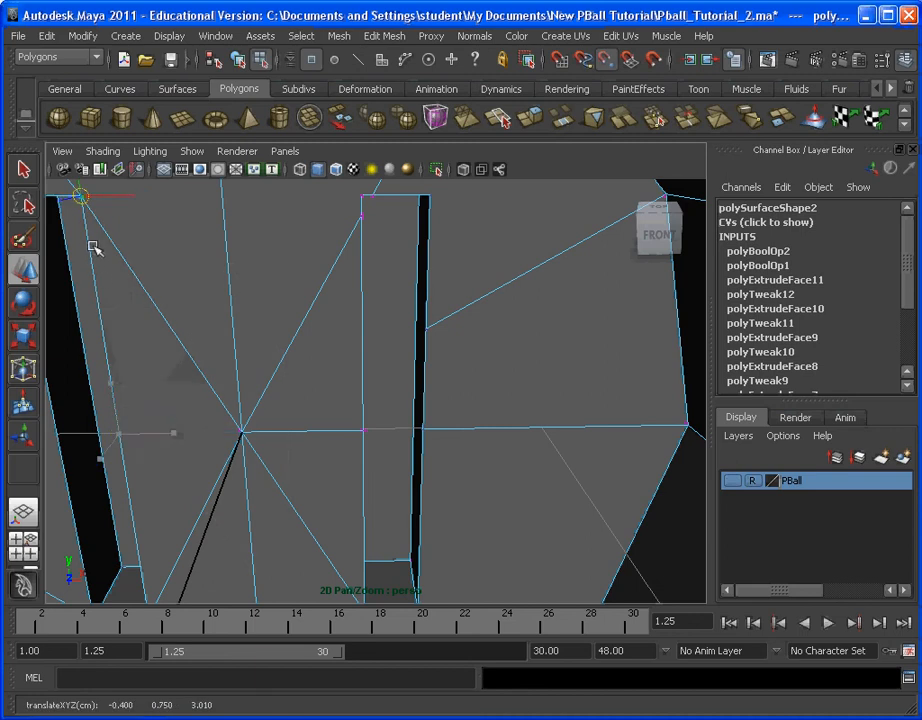
left_click(362, 437)
left_click_drag(360, 428, 364, 199)
middle_click_drag(392, 249, 418, 384, "alt")
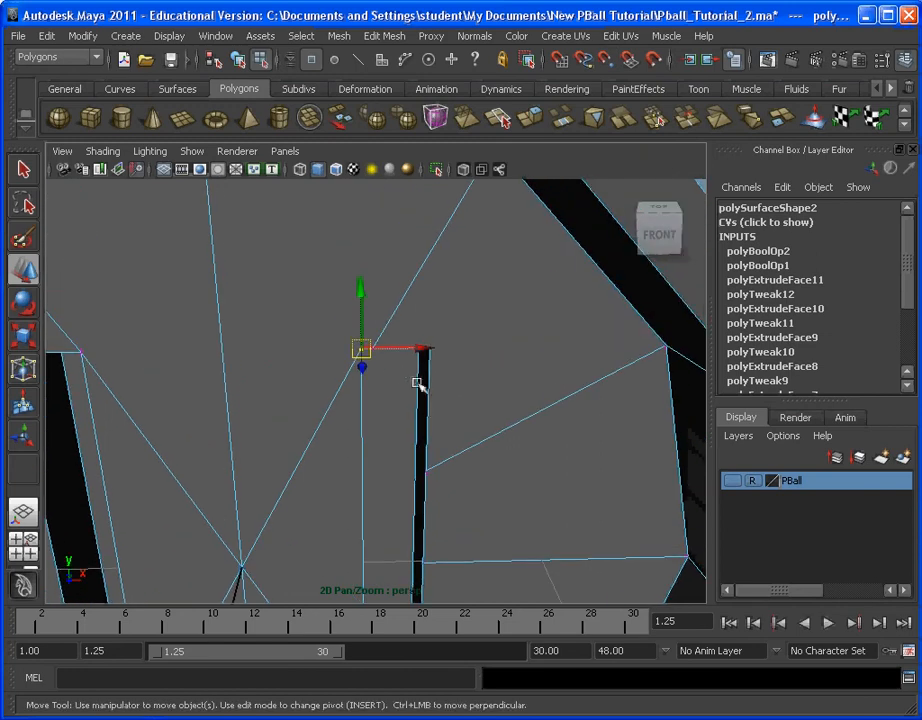
left_click_drag(391, 367, 363, 348)
Step: Snap the right slot's upper outer-edge vertex to the corner at 0.6, 0.75, 3.01 and the middle one onto the lower outer corner
middle_click_drag(450, 382, 421, 250, "alt")
left_click(405, 354)
left_click_drag(405, 354, 403, 218)
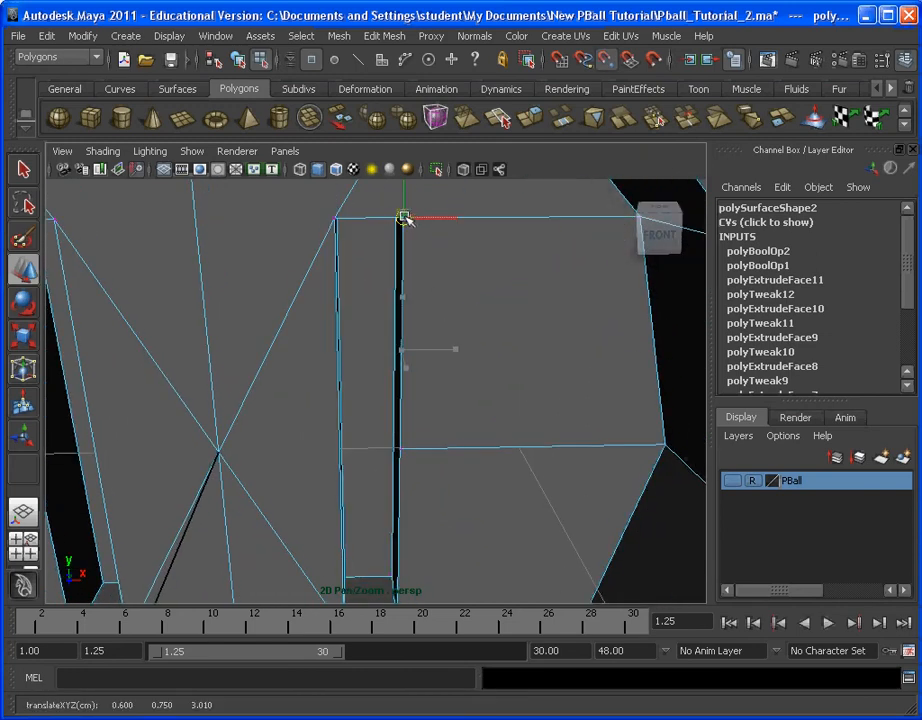
left_click(400, 455)
middle_click_drag(426, 469, 465, 352, "alt")
left_click_drag(475, 265, 375, 469)
scroll(403, 416, "down", 5)
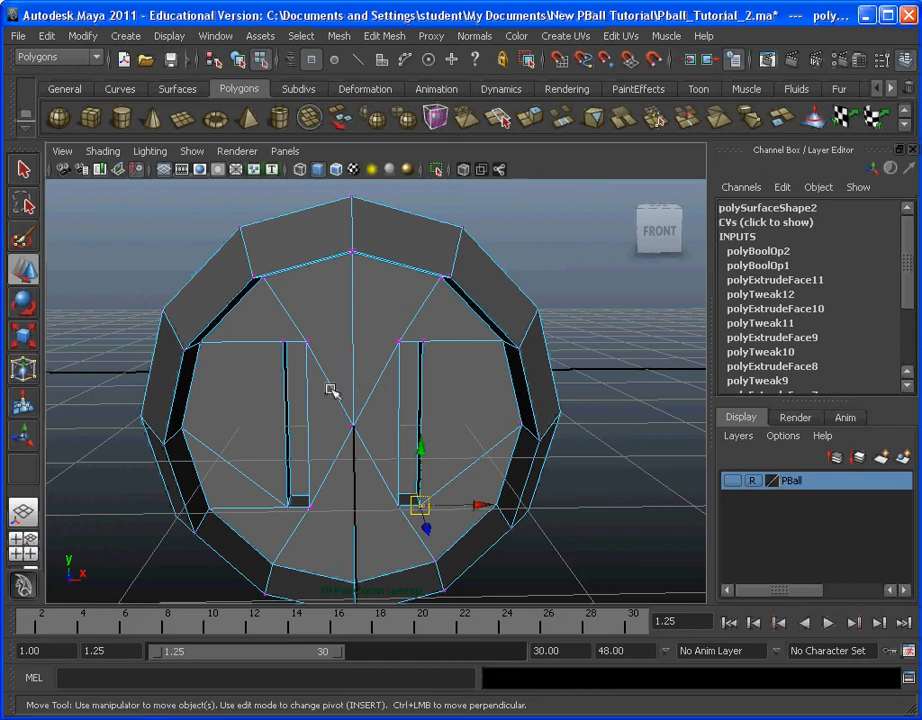
Step: Return to object mode and review the threshold in the Merge Vertices options without applying a merge
left_click(302, 35)
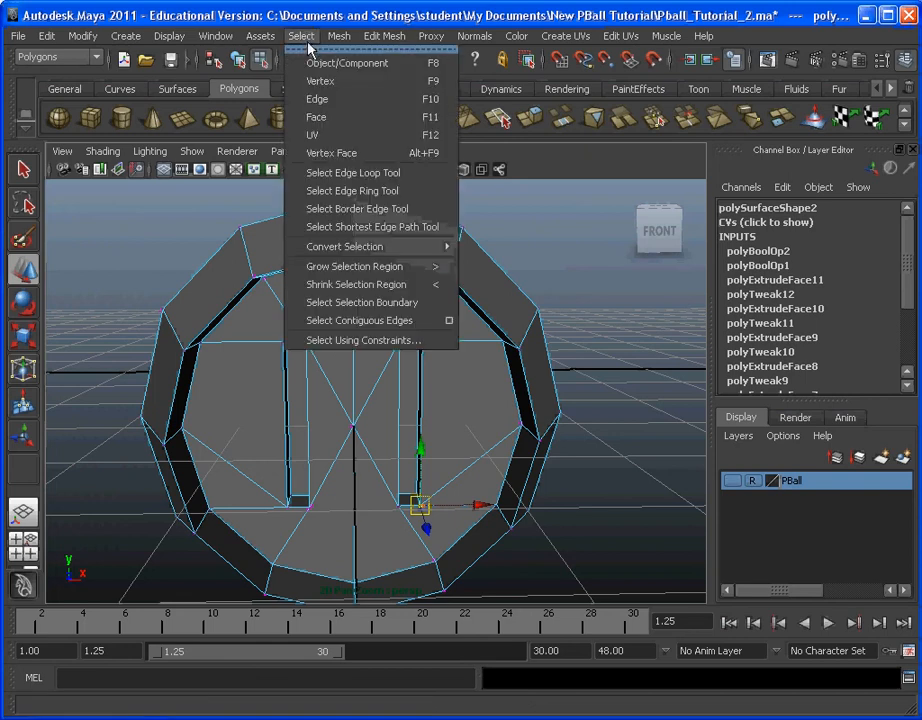
left_click(300, 76)
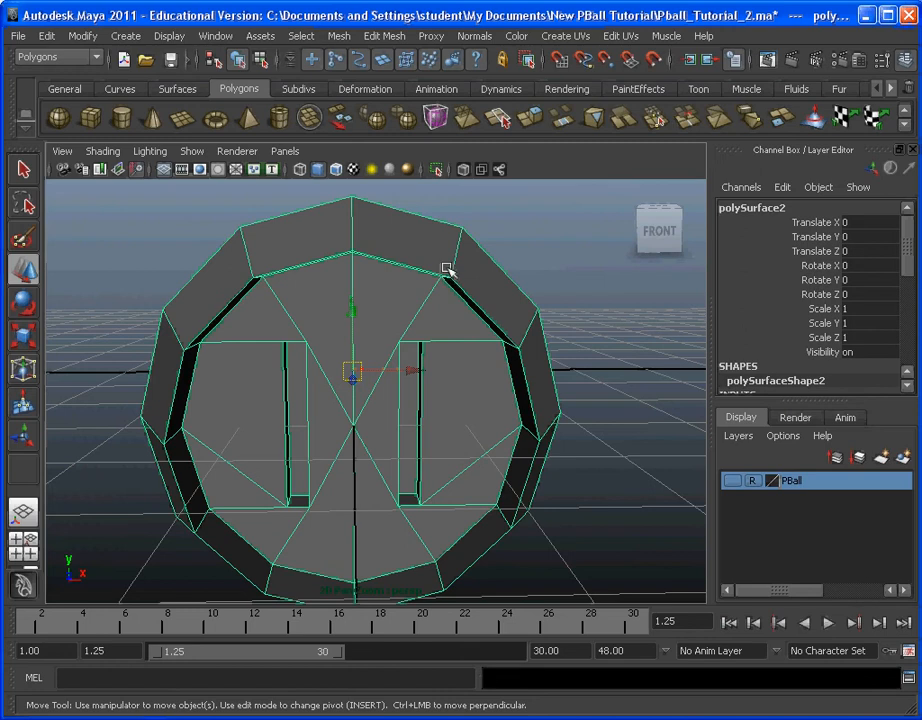
left_click(391, 37)
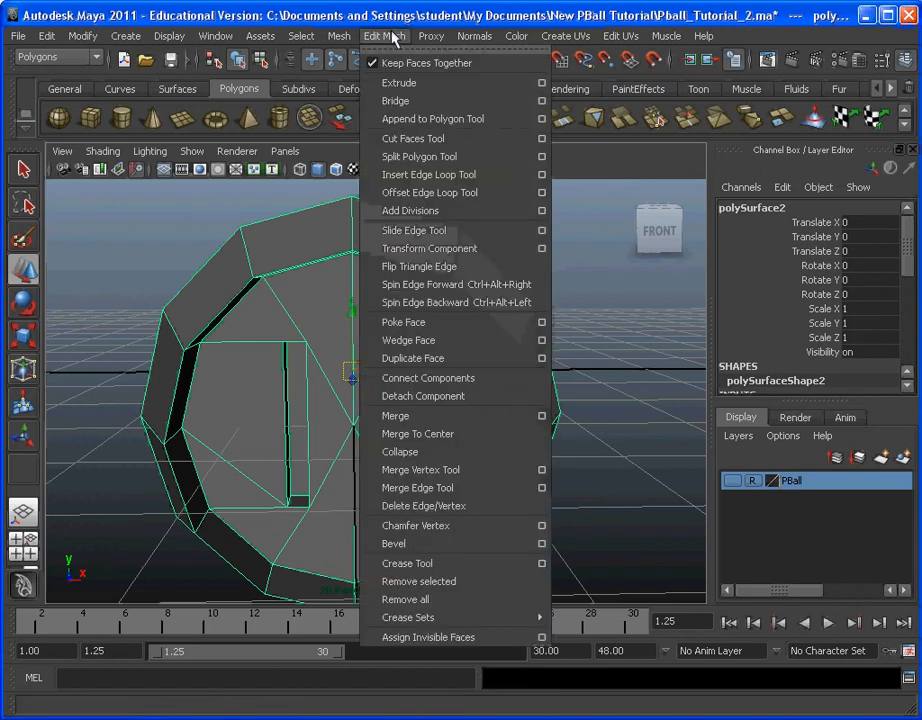
left_click(542, 420)
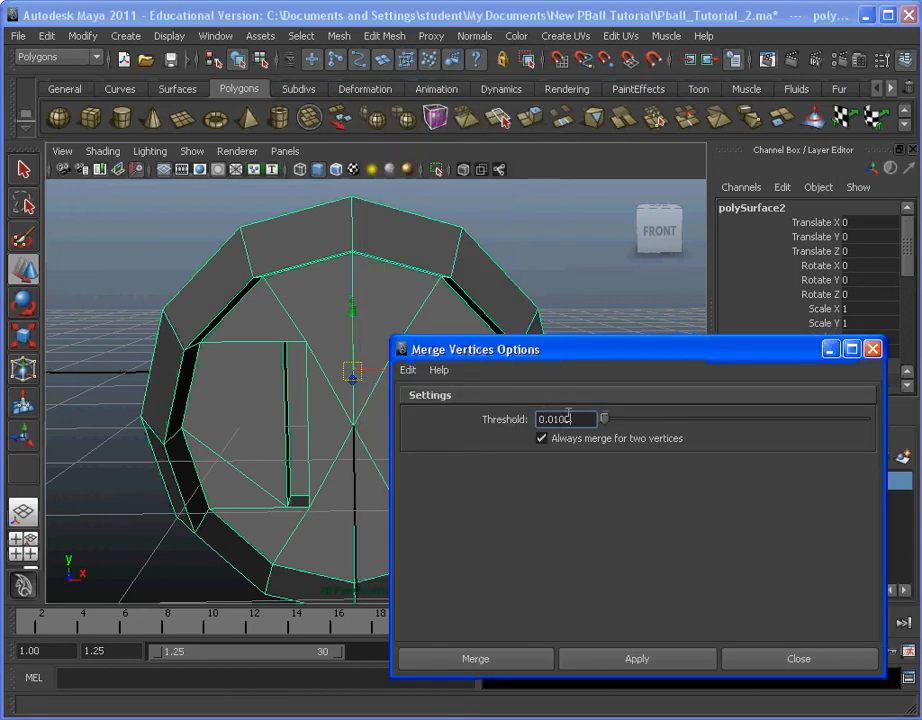
left_click_drag(592, 350, 767, 165)
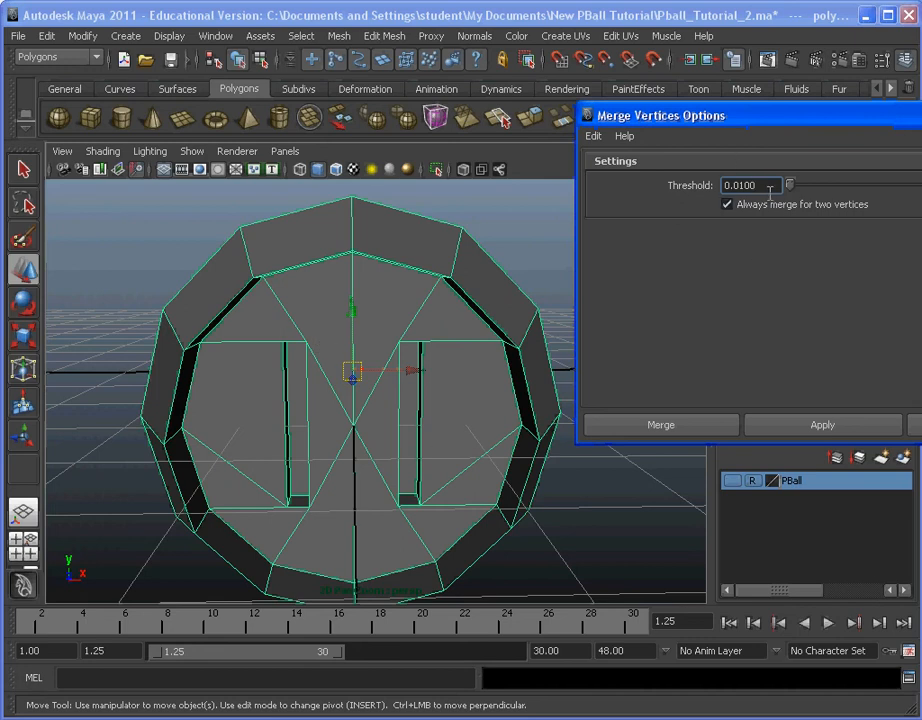
left_click_drag(765, 188, 690, 183)
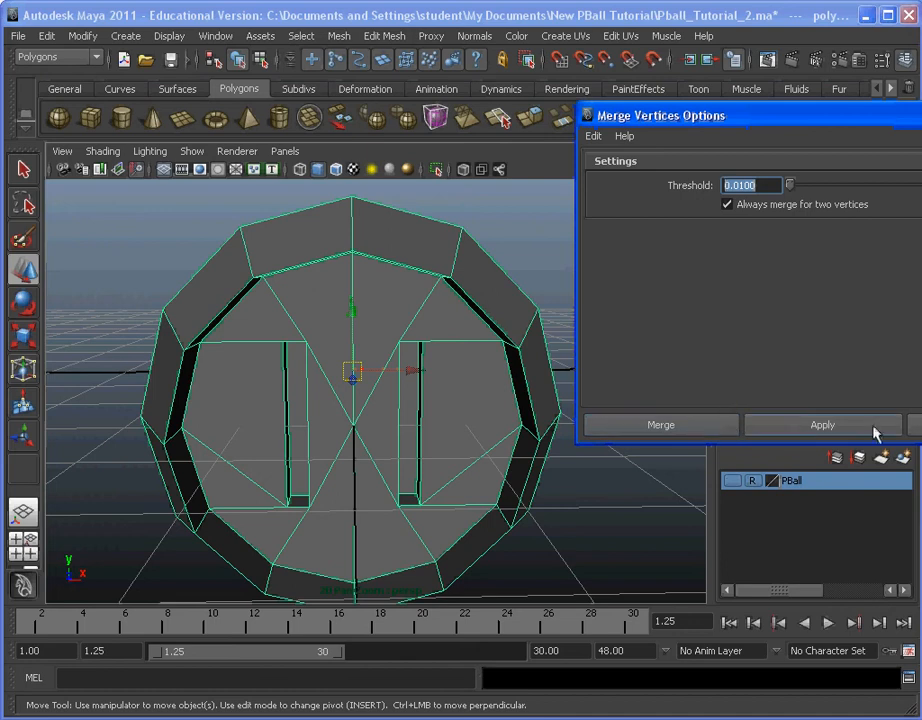
left_click(700, 294)
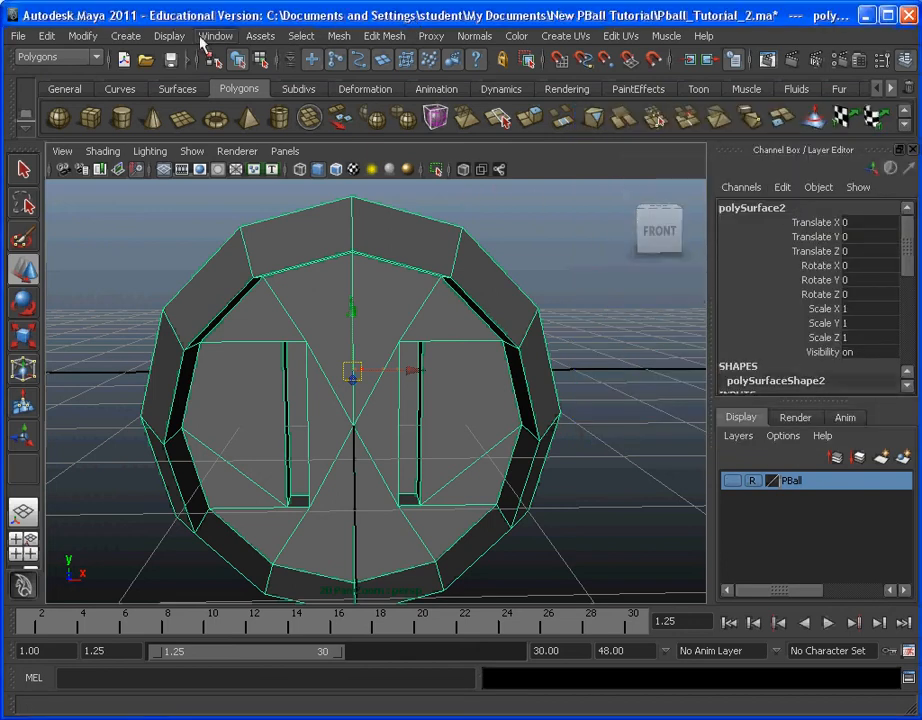
Step: Turn on the Poly Count heads-up display
left_click(168, 36)
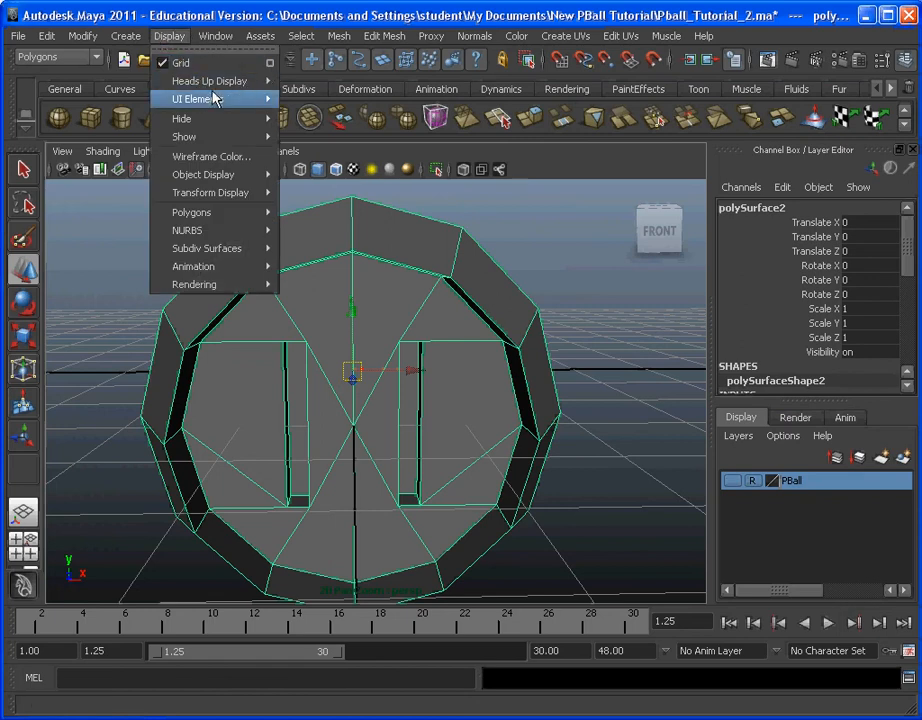
mouse_move(217, 86)
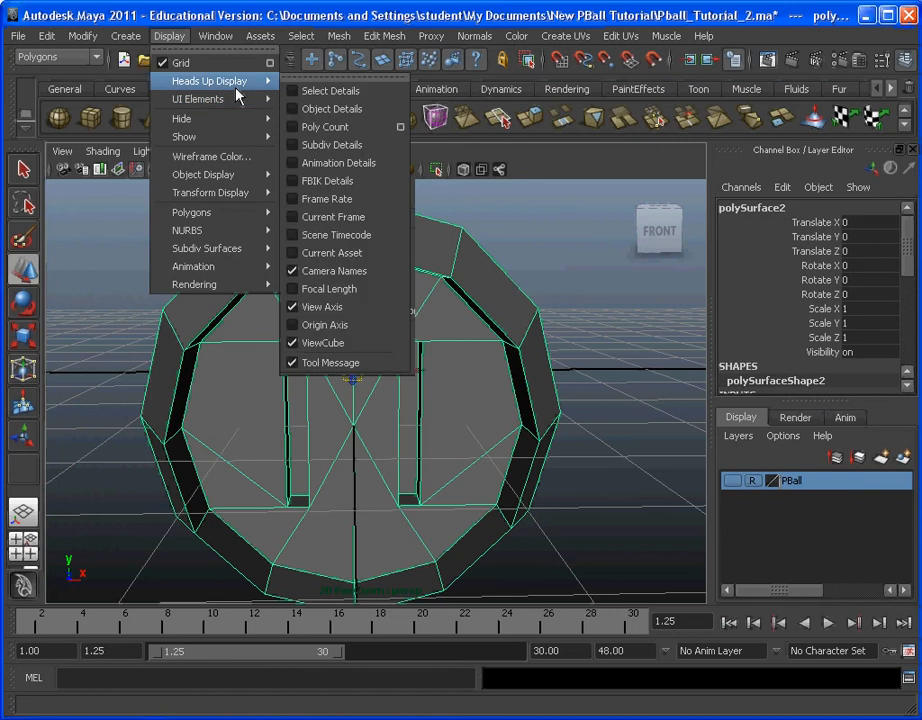
left_click(300, 127)
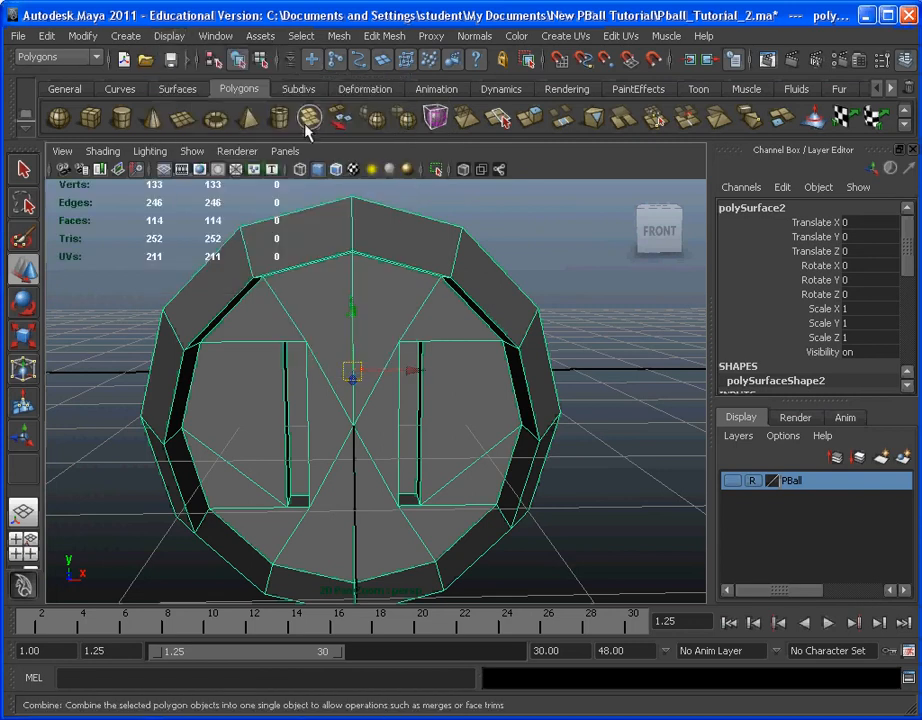
Step: In vertex mode, box-select the left slot's upper inner corner to check how many vertices are stacked there
scroll(294, 276, "down", 2)
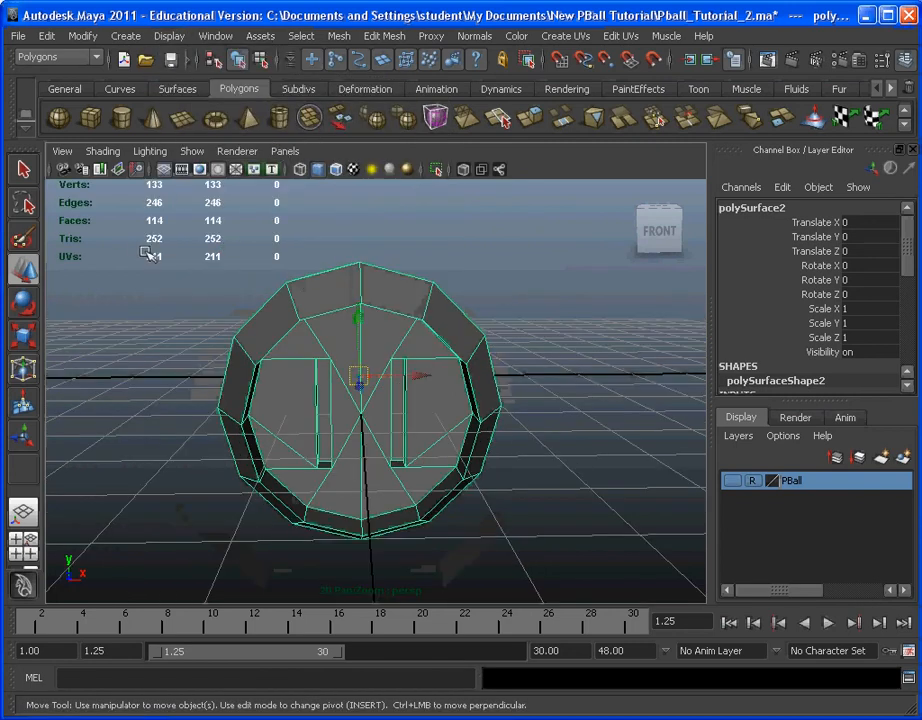
scroll(228, 314, "up", 2)
scroll(296, 340, "up", 3)
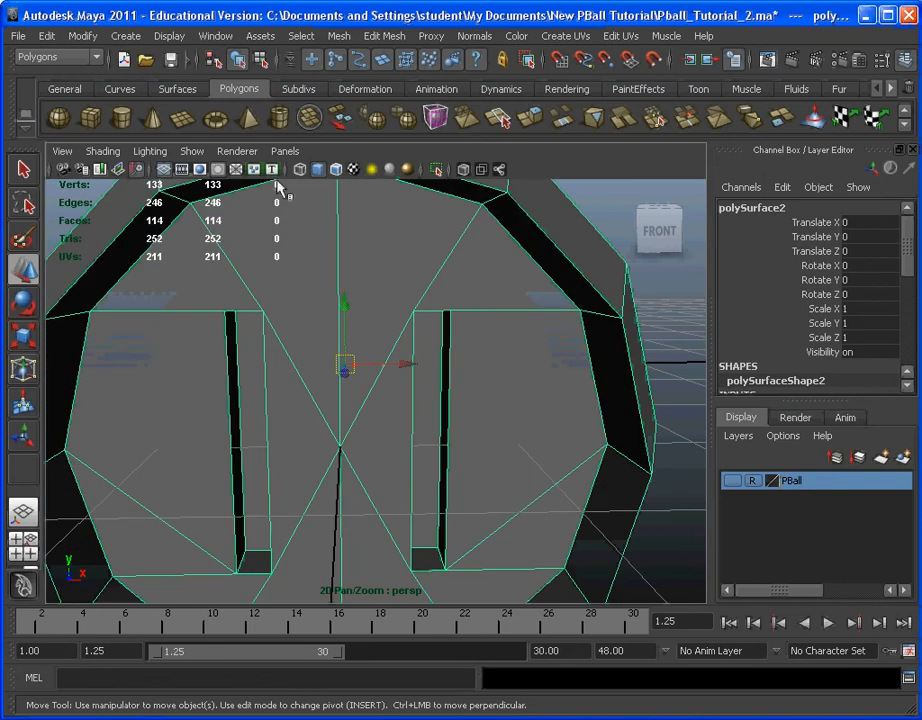
left_click(301, 36)
left_click(317, 99)
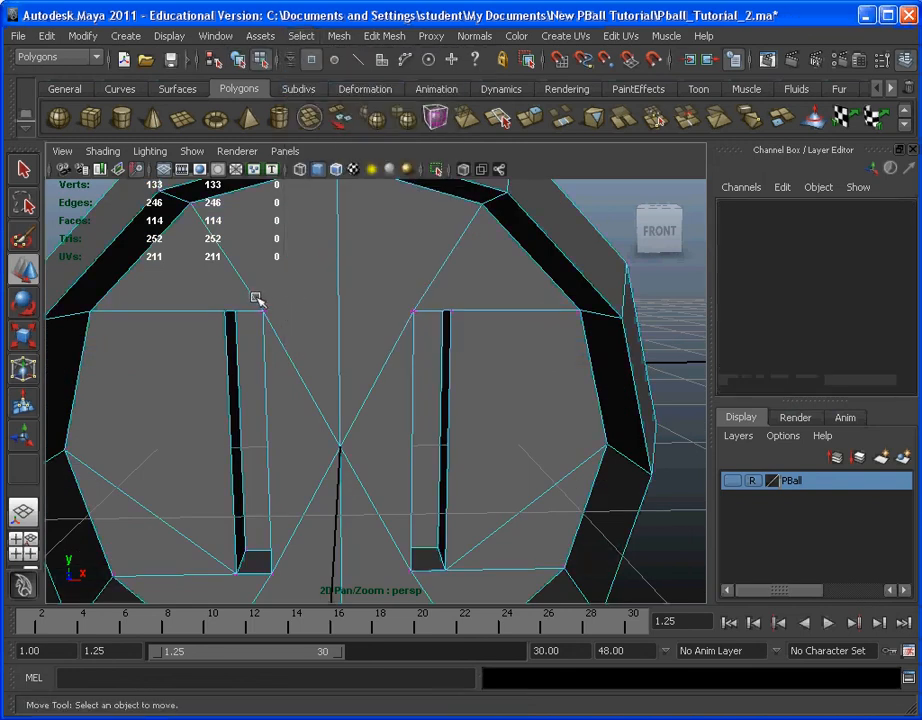
left_click_drag(257, 300, 381, 315)
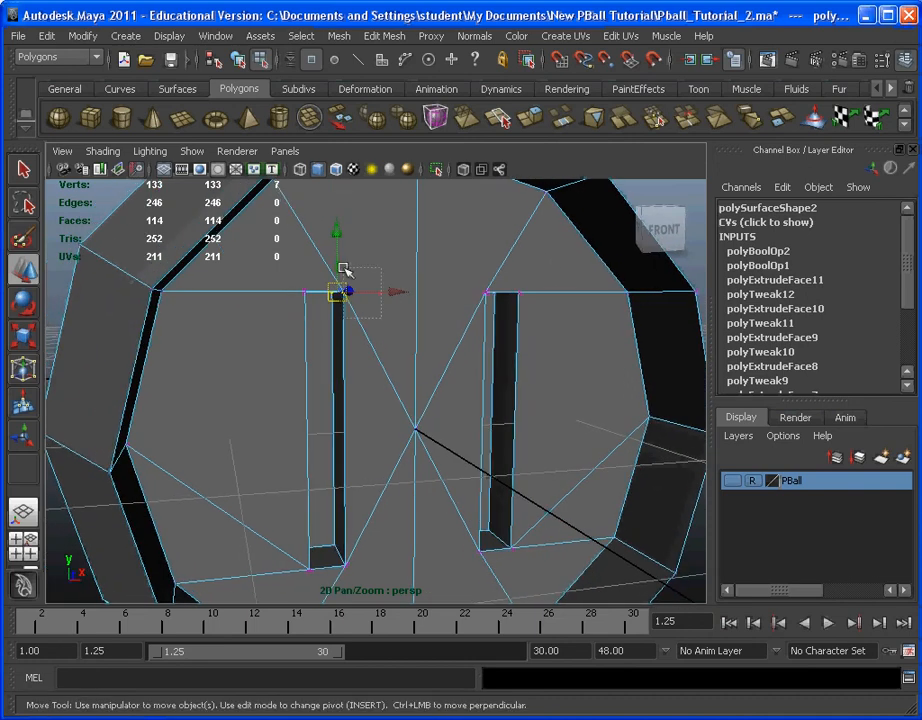
left_click_drag(343, 268, 342, 265)
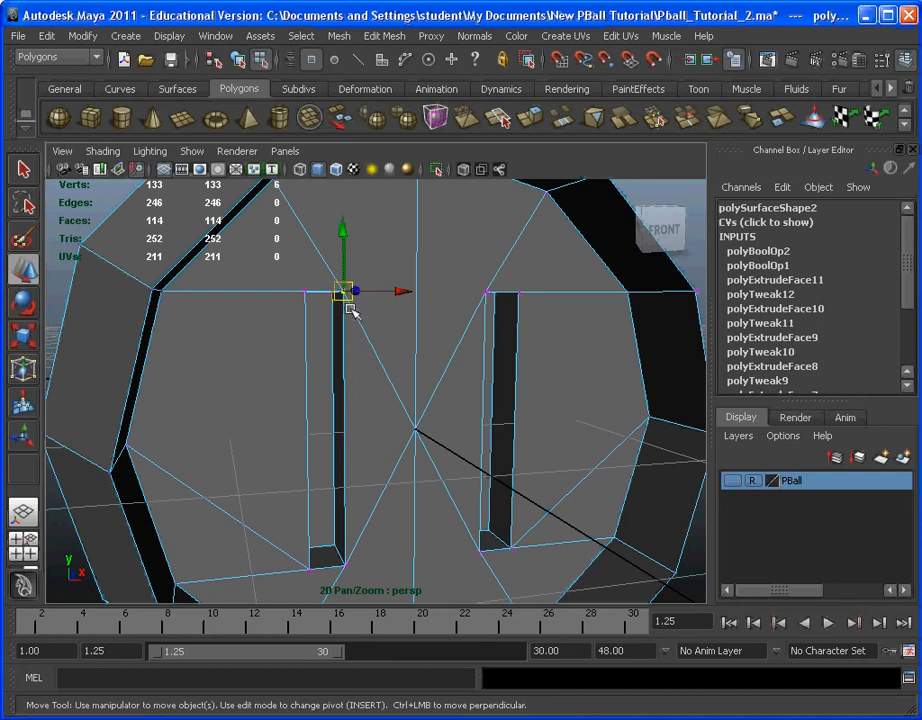
Step: Return to object mode and merge the slotted part's overlapping vertices using the current Merge settings
scroll(352, 313, "down", 5)
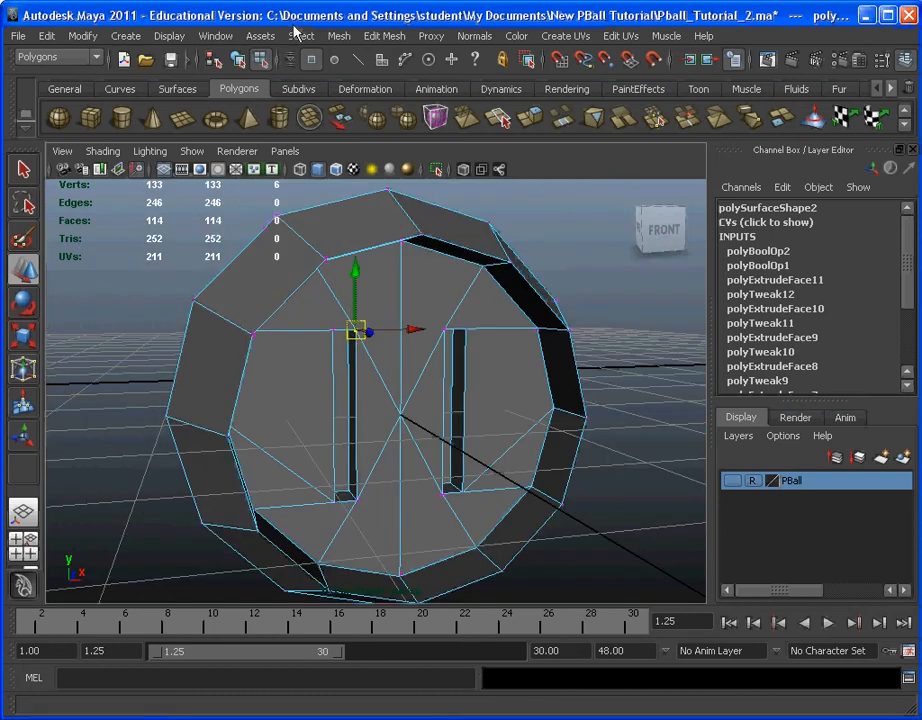
left_click(298, 36)
left_click(320, 78)
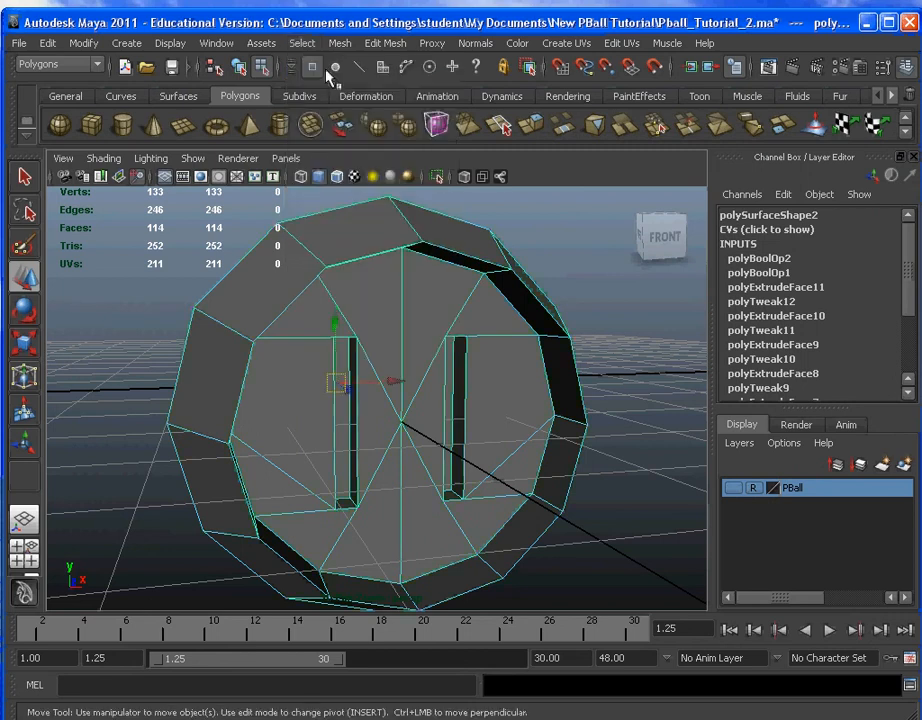
left_click(386, 43)
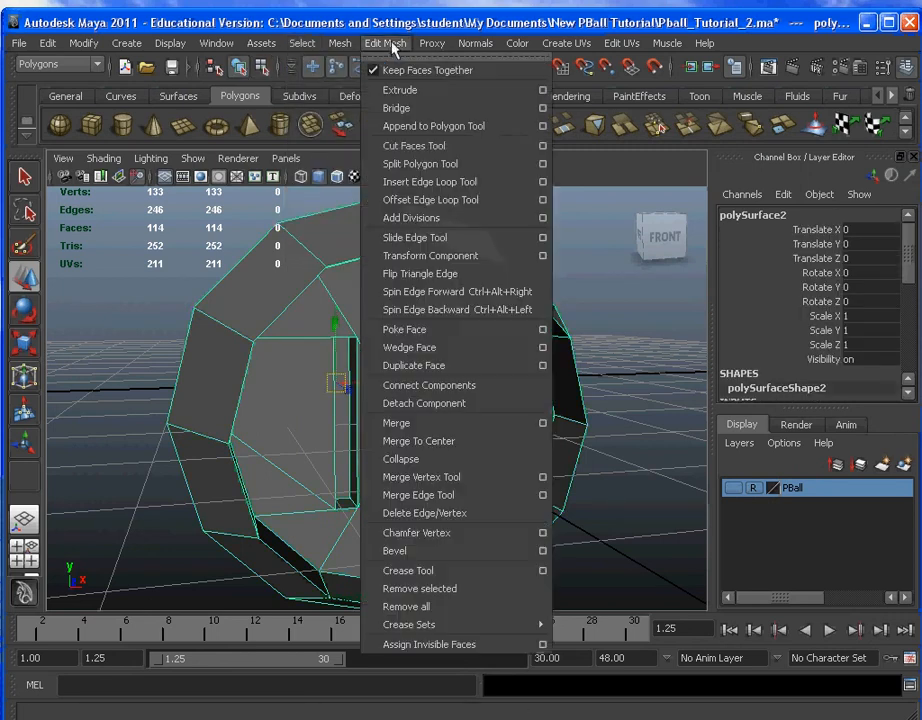
left_click(450, 425)
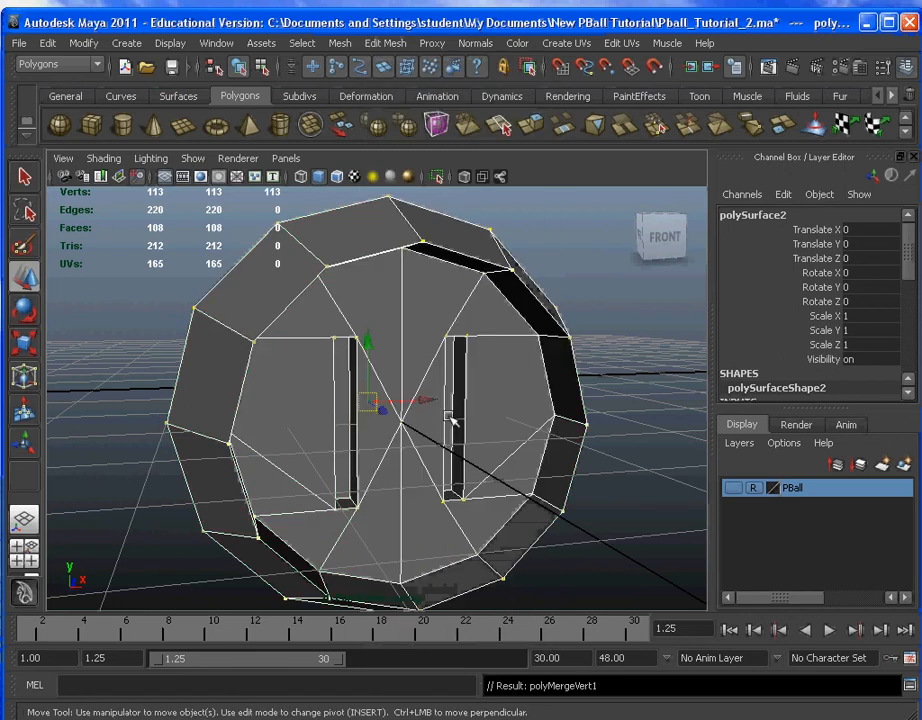
Step: In vertex mode, select the left slot's upper inner corner and check its selected vertex count after the merge
left_click(310, 48)
left_click(376, 86)
scroll(365, 283, "up", 5)
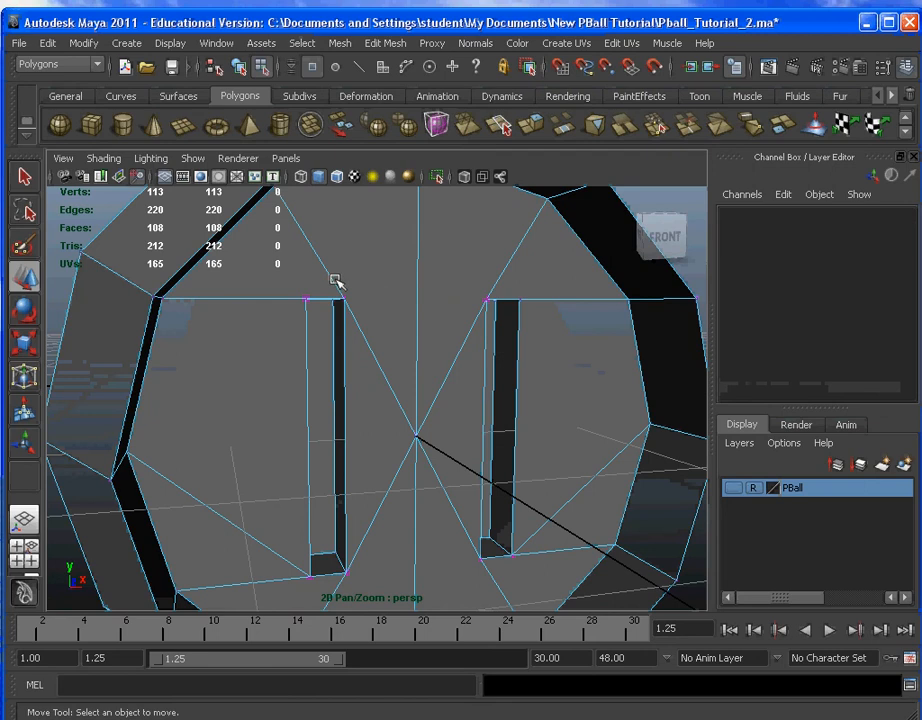
left_click(350, 302)
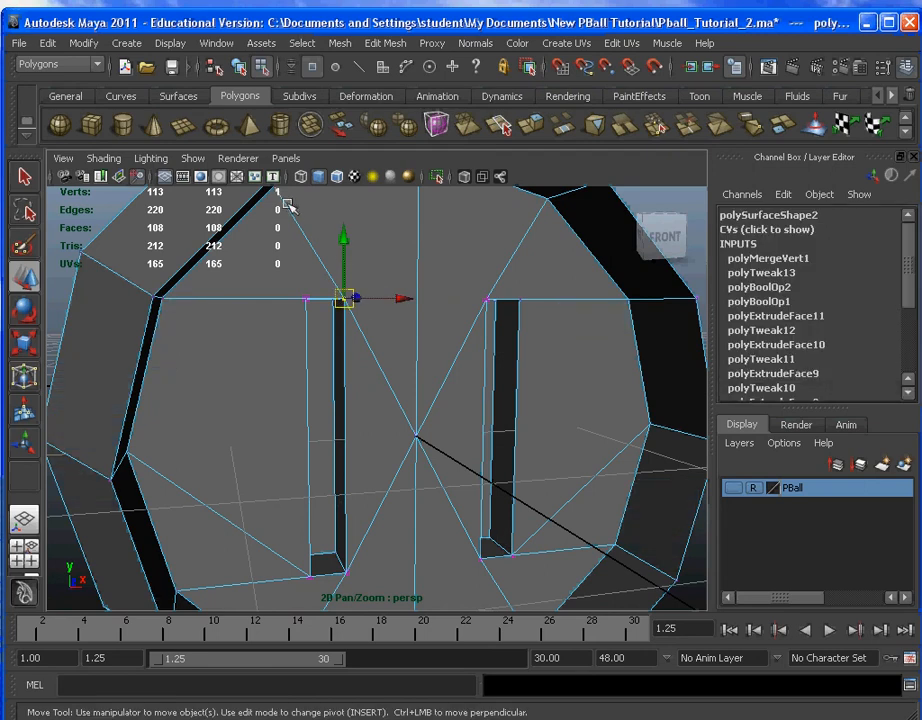
mouse_move(286, 197)
left_mouse_down("alt")
mouse_move(272, 198)
mouse_move(286, 200)
left_mouse_up("alt")
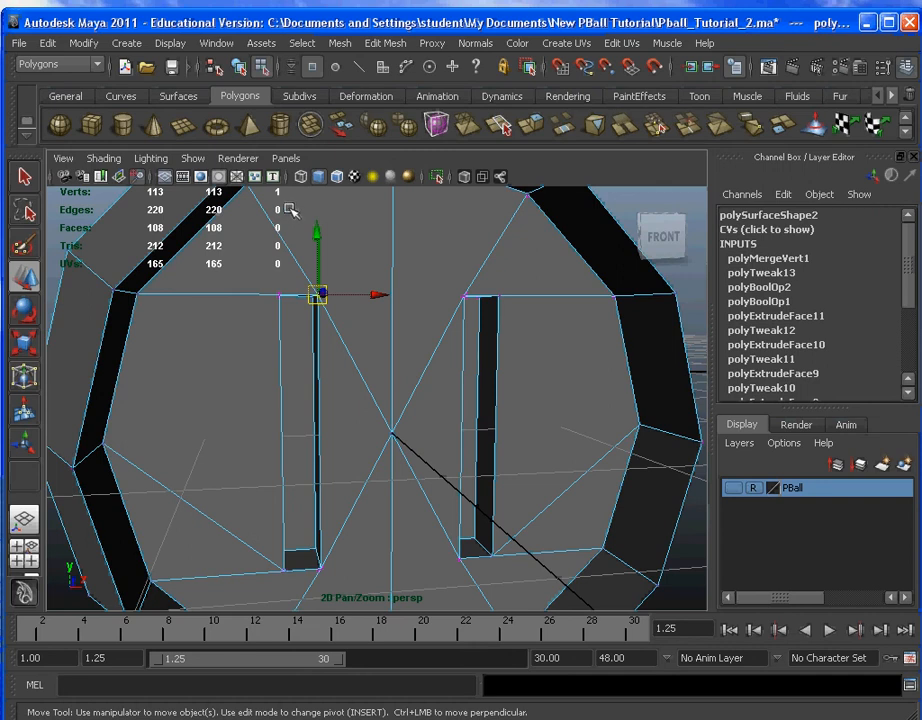
scroll(308, 332, "down", 4)
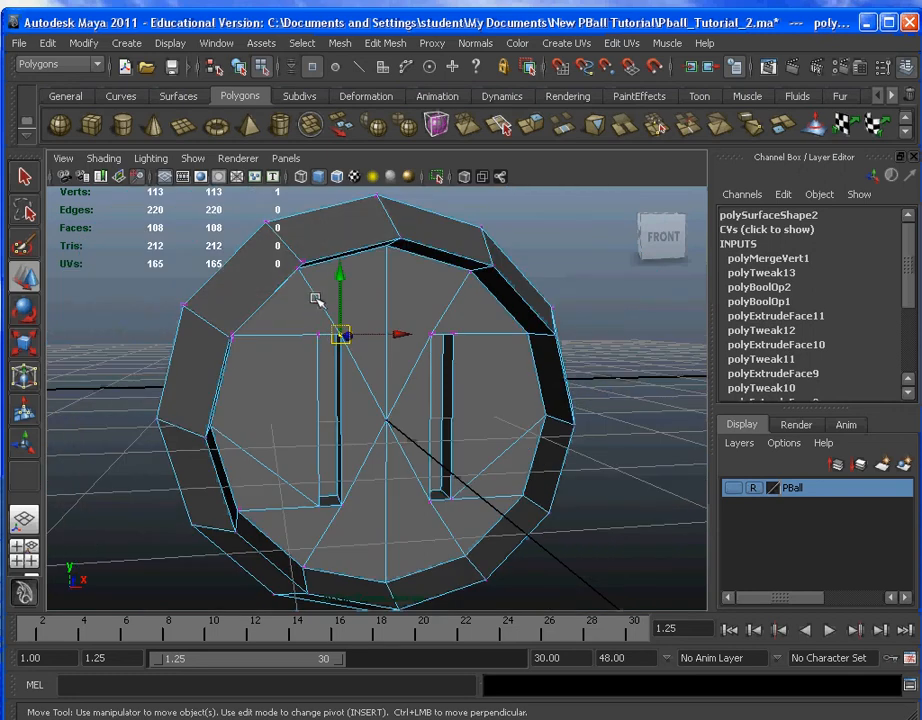
Step: Return to object mode and turn off the Poly Count heads-up display
left_click(302, 43)
left_click(309, 70)
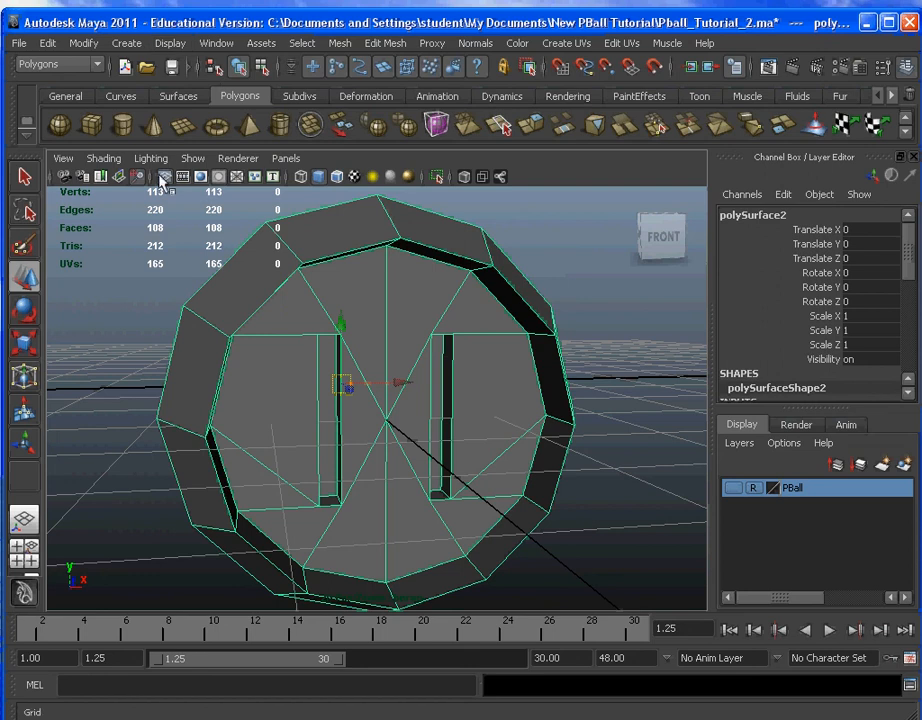
left_click(170, 43)
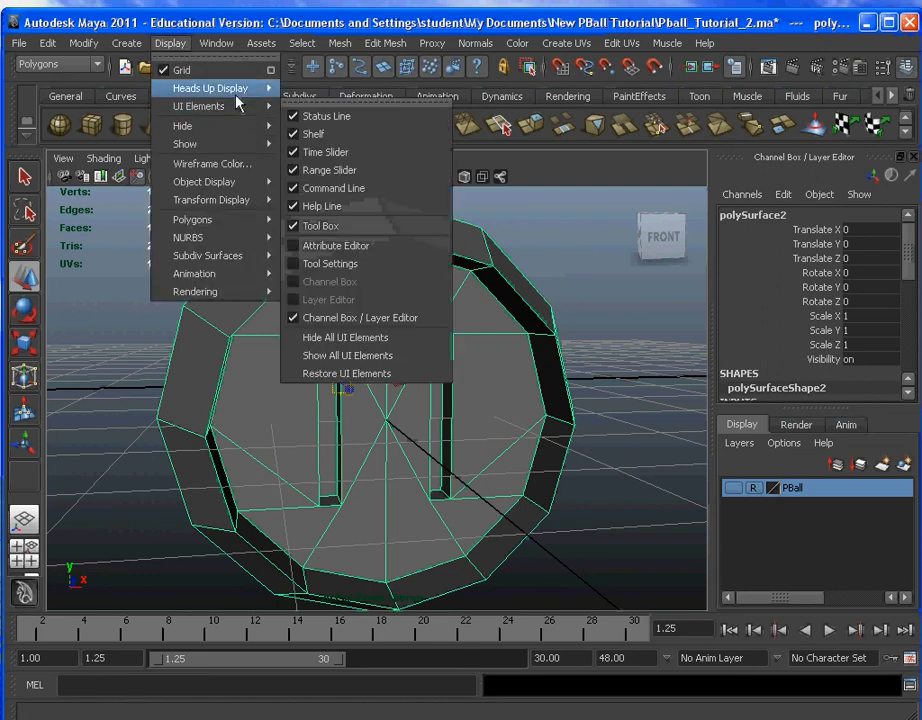
mouse_move(240, 92)
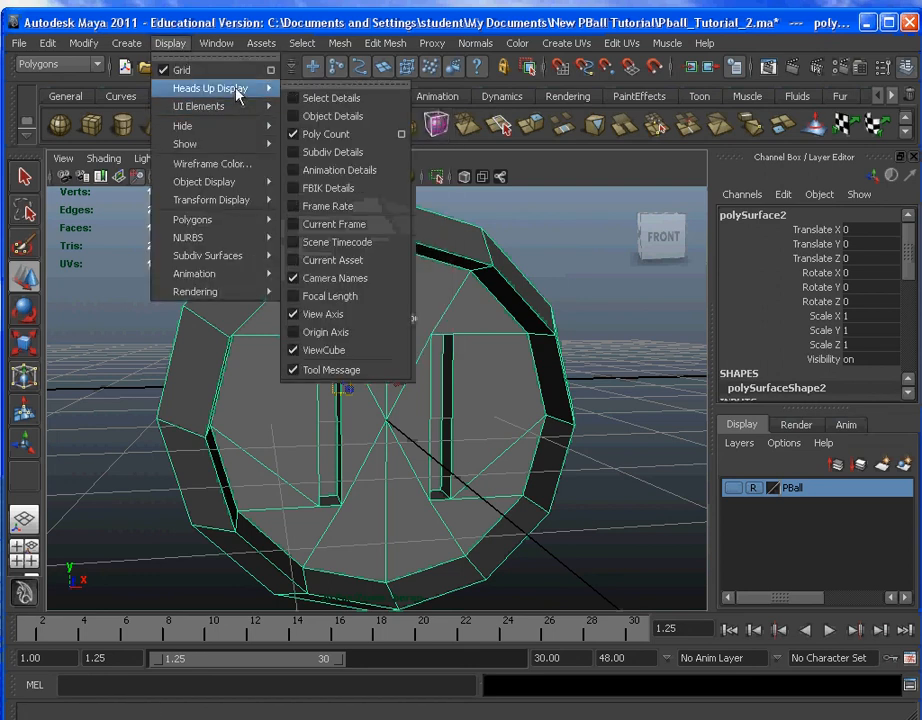
left_click(325, 134)
scroll(318, 323, "down", 3)
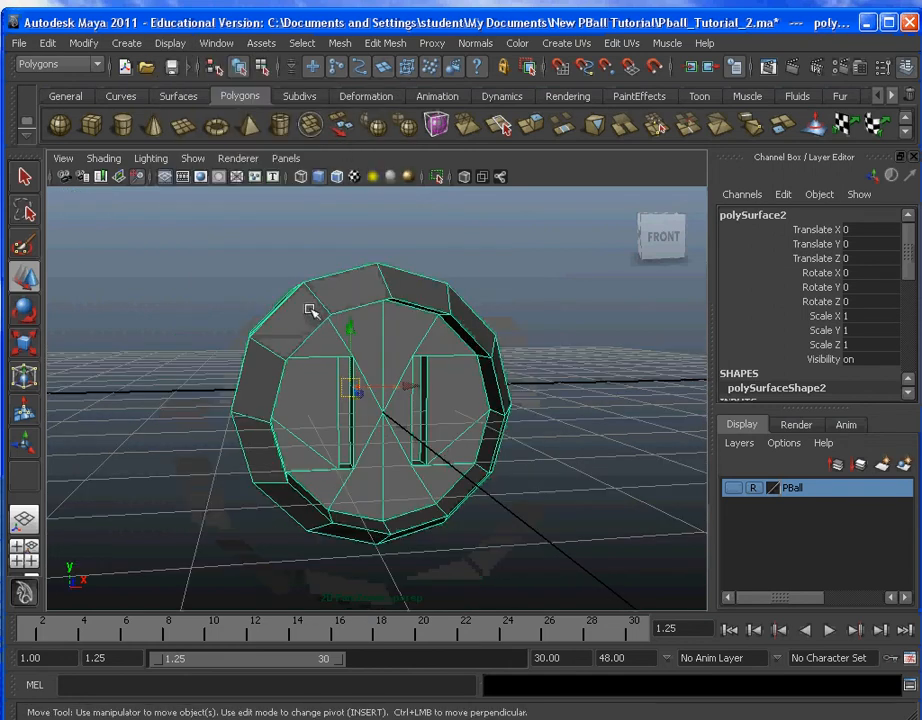
Step: Mirror the slotted part's geometry in the -Z direction, merging with the original and merging vertices, and deselect it
left_click_drag(249, 329, 355, 343, "alt")
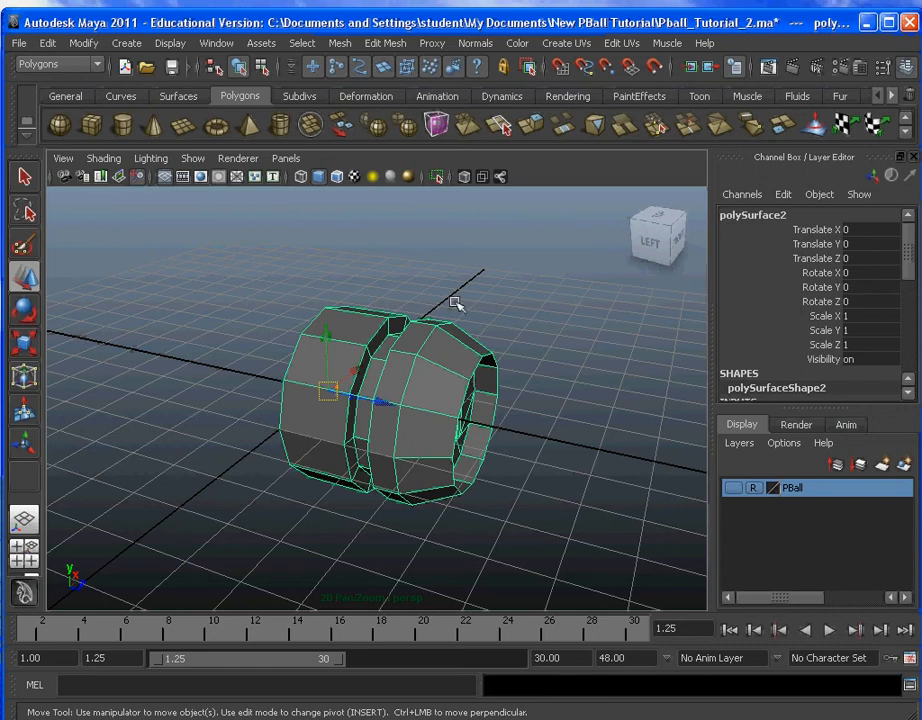
left_click(342, 44)
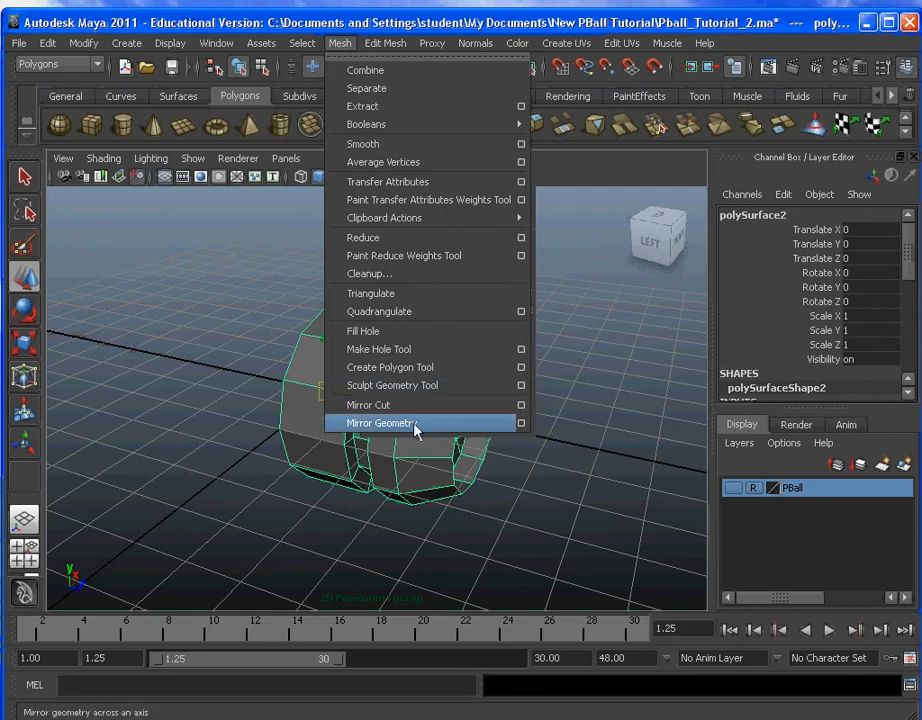
left_click(521, 424)
left_click_drag(803, 128, 619, 41)
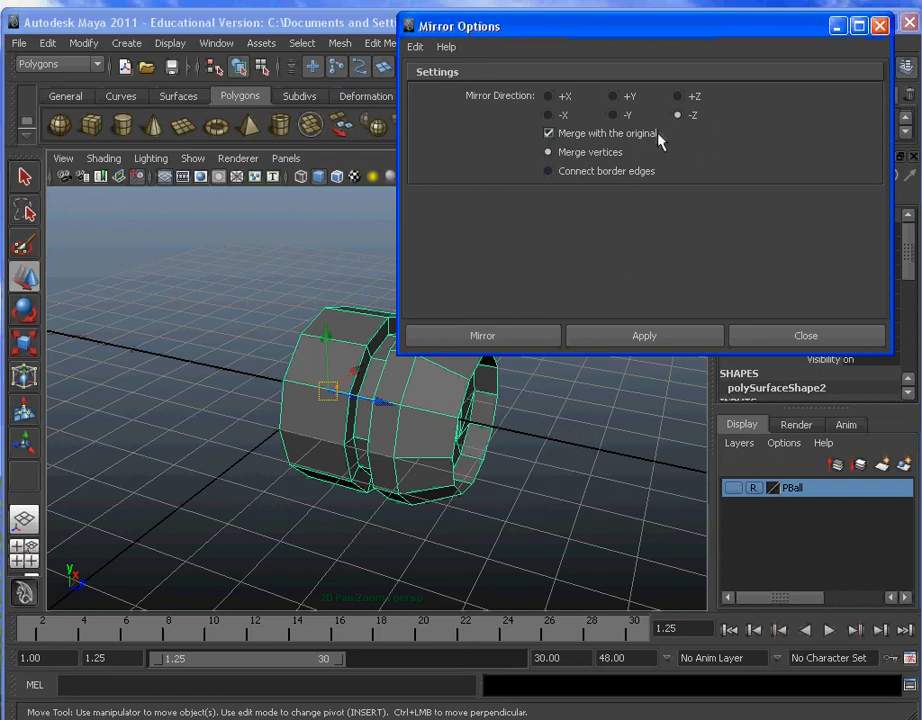
left_click(513, 332)
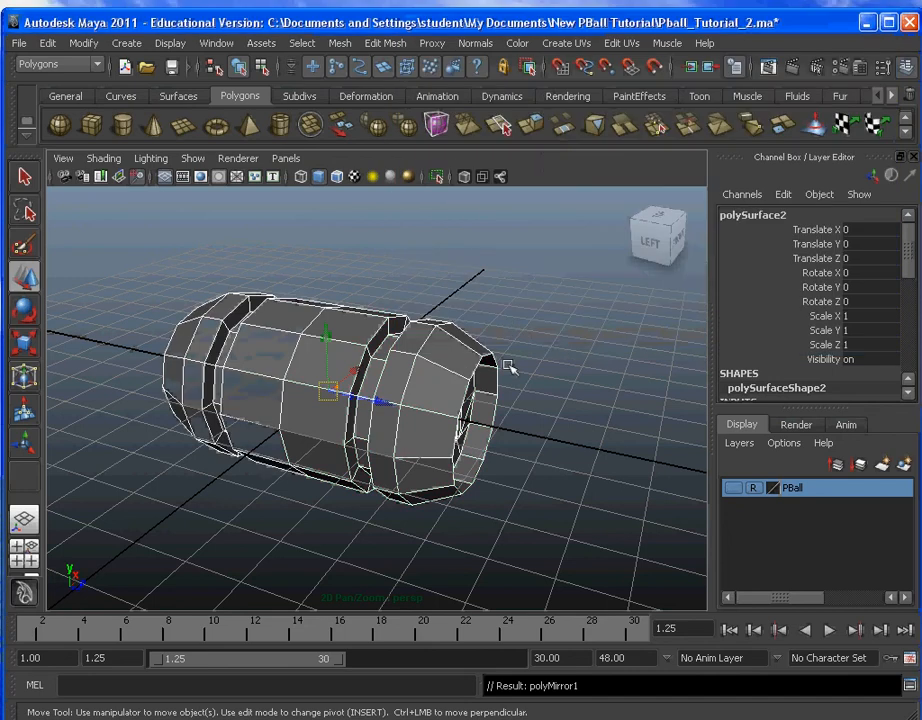
left_click(257, 517)
Step: In edge mode, select one lengthwise edge on the mirrored part's middle section and convert it to its edge ring, then to edge loops
left_click_drag(257, 517, 305, 510, "alt")
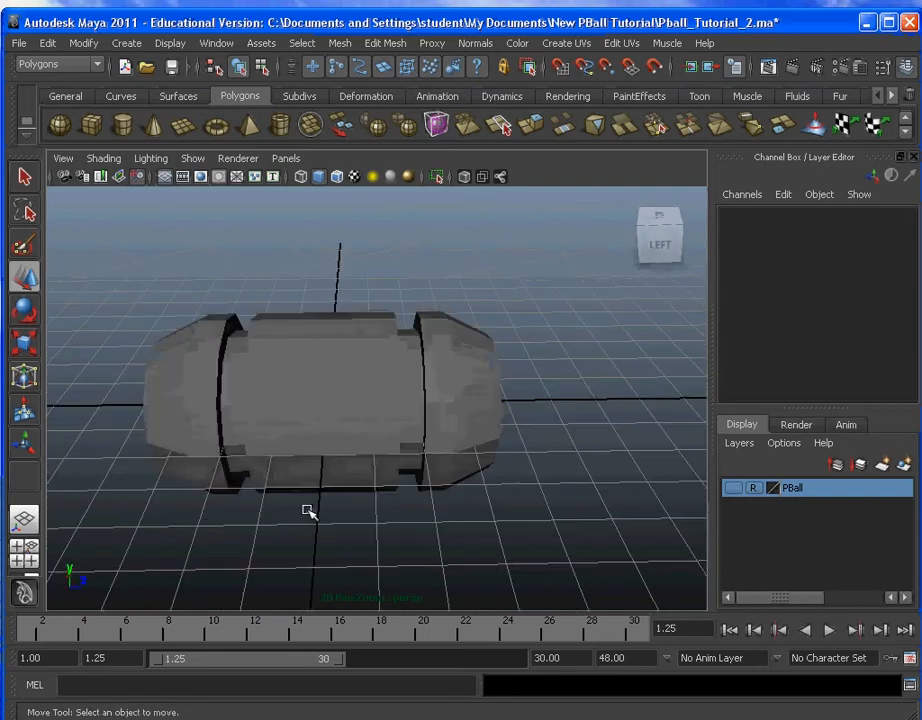
left_click(349, 443)
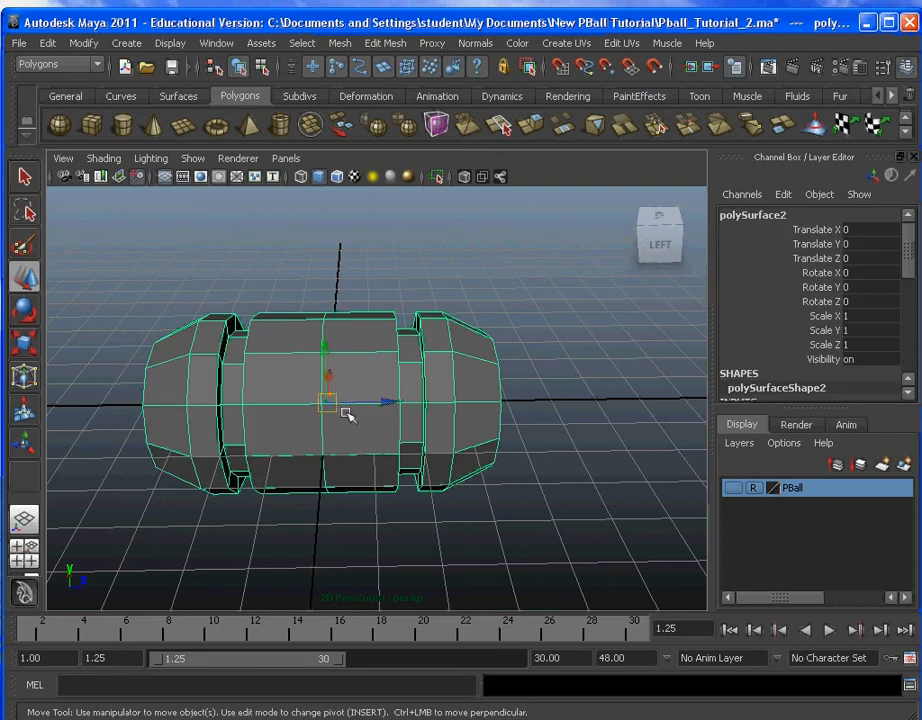
left_click(302, 43)
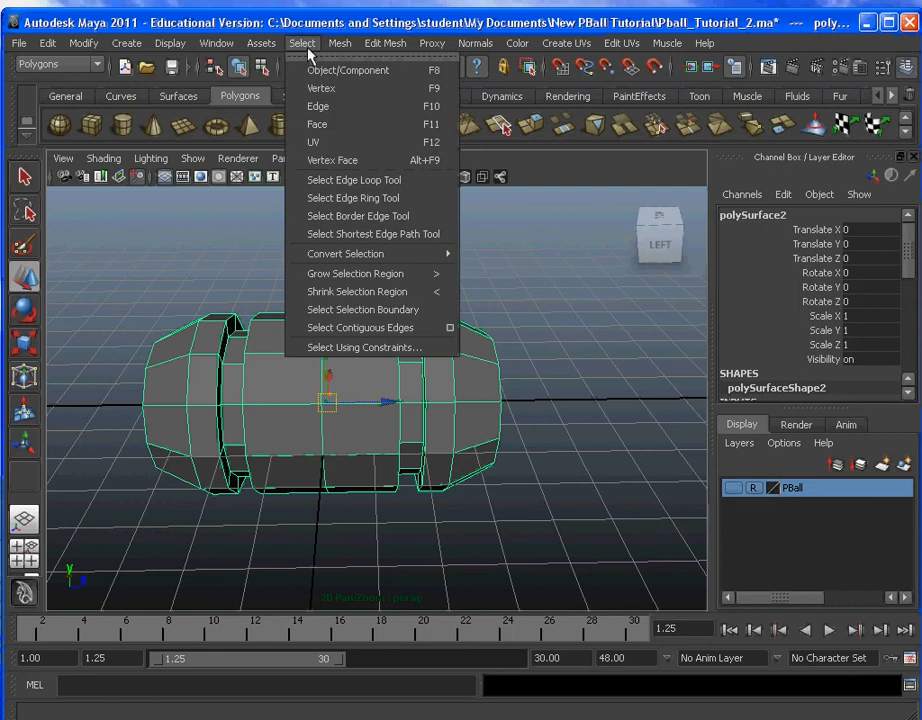
left_click(318, 106)
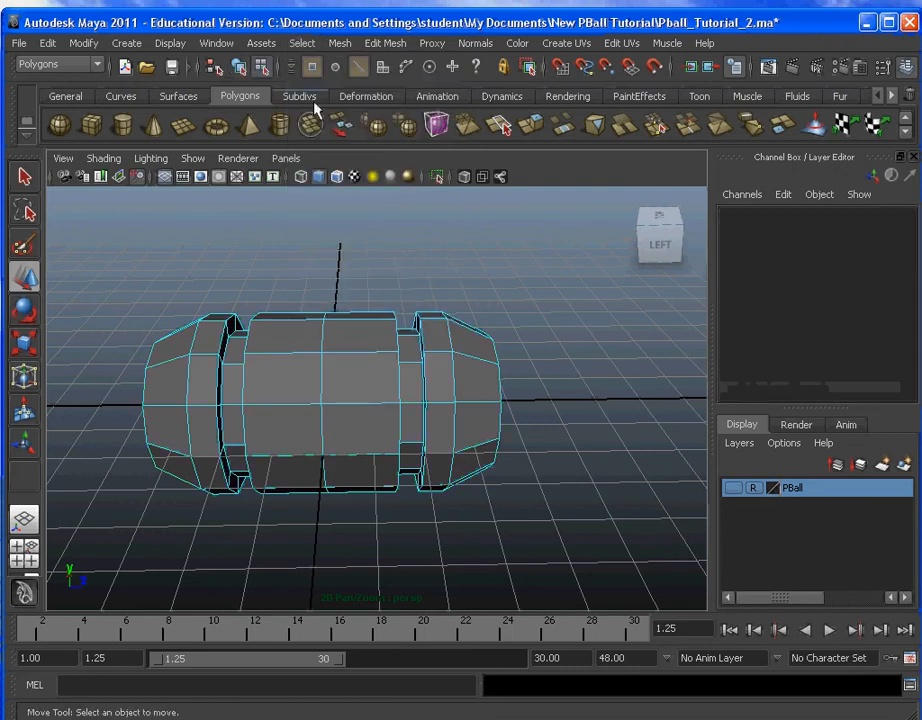
left_click(288, 408)
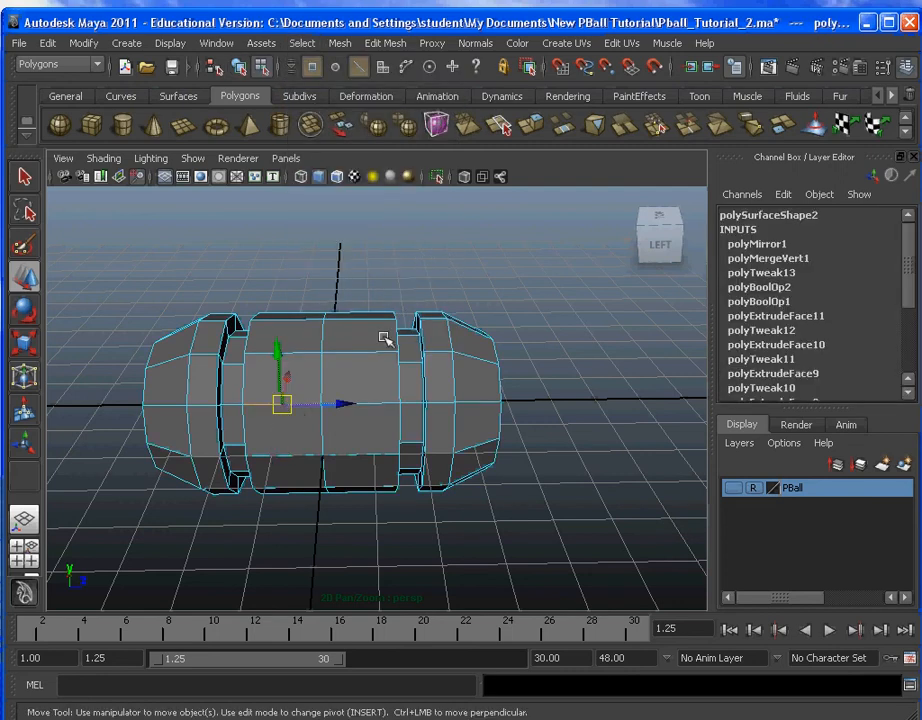
left_click(300, 44)
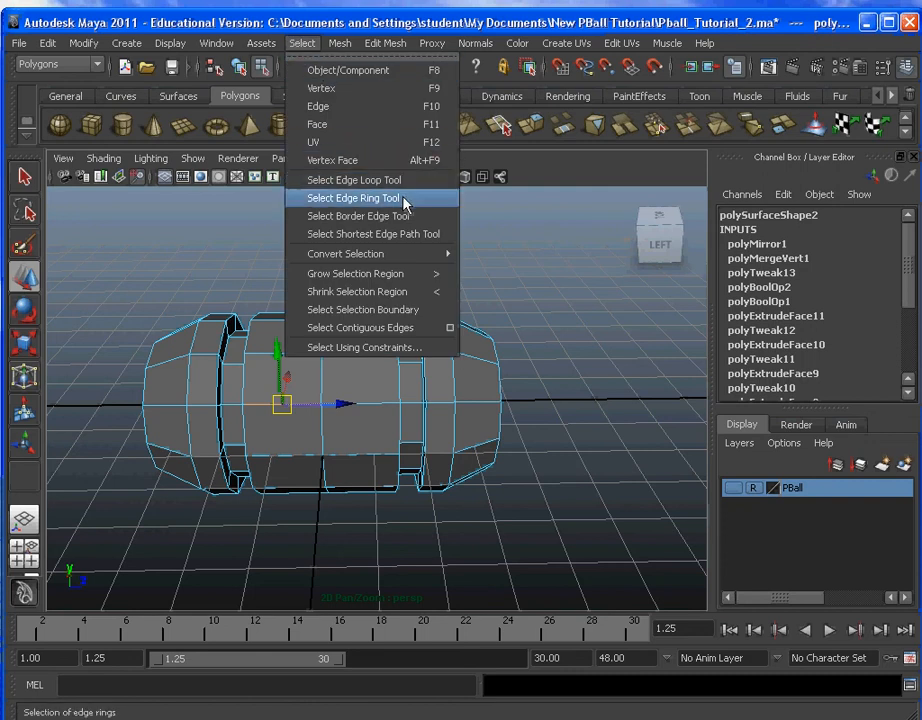
mouse_move(399, 258)
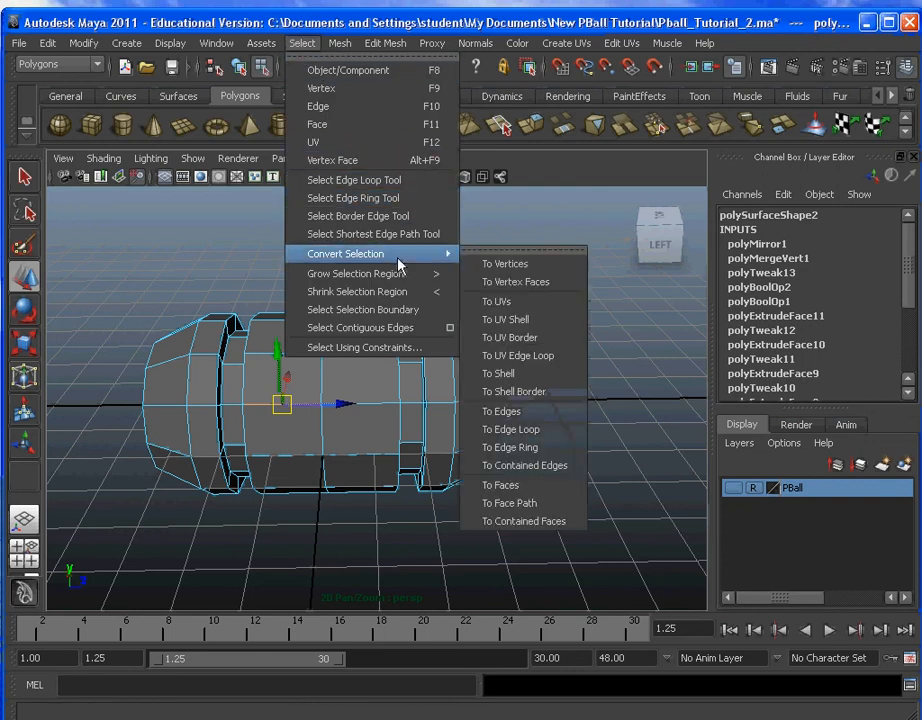
left_click(540, 452)
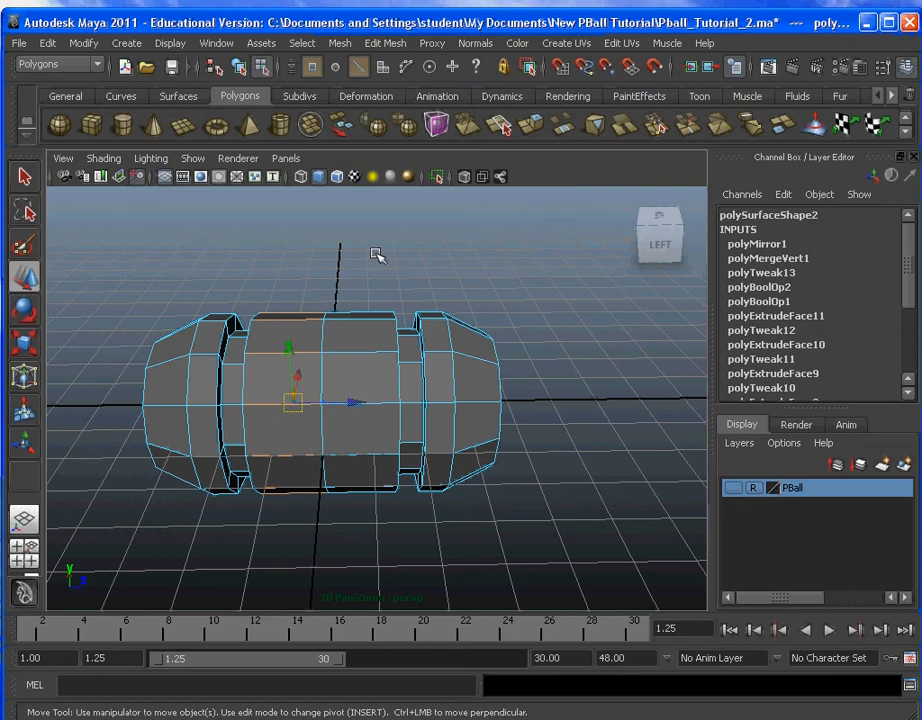
left_click(302, 44)
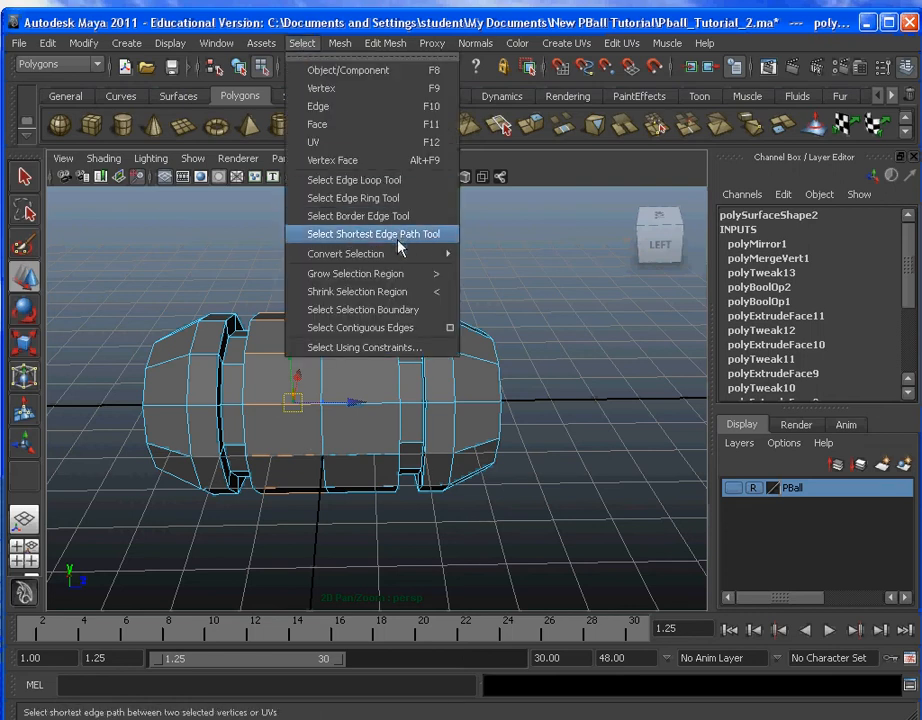
mouse_move(400, 254)
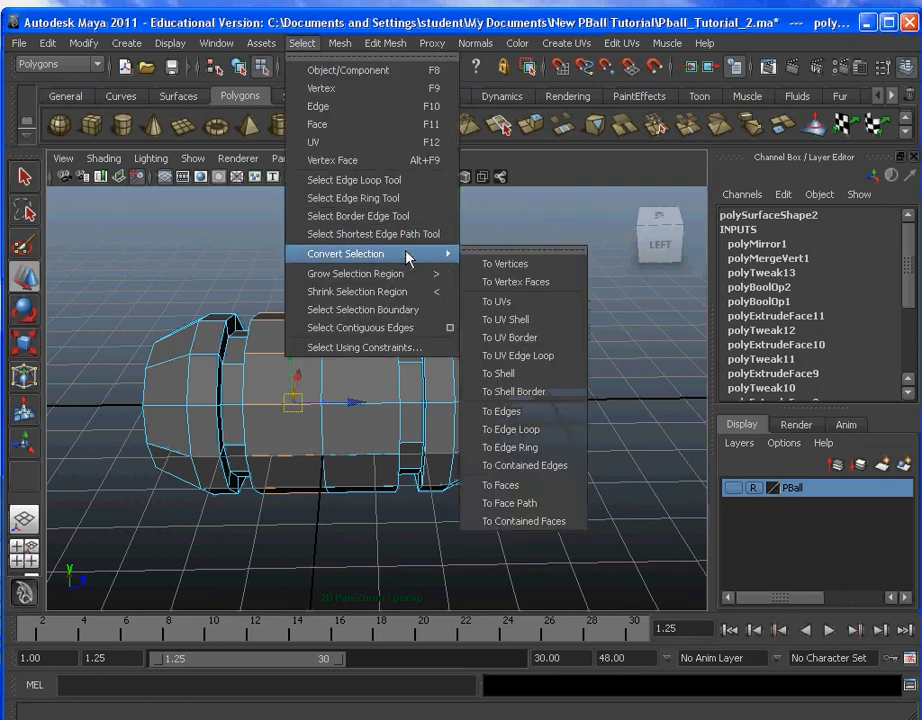
left_click(562, 430)
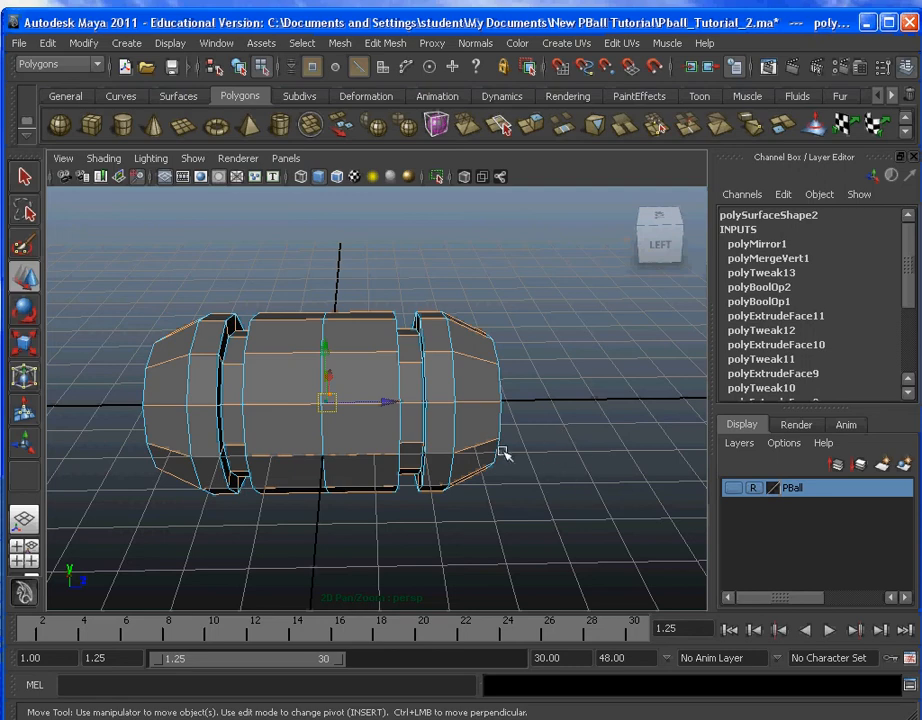
Step: Soften the selected lengthwise edges of the mirrored part, and return to object mode with nothing selected
left_click_drag(505, 453, 461, 552, "alt")
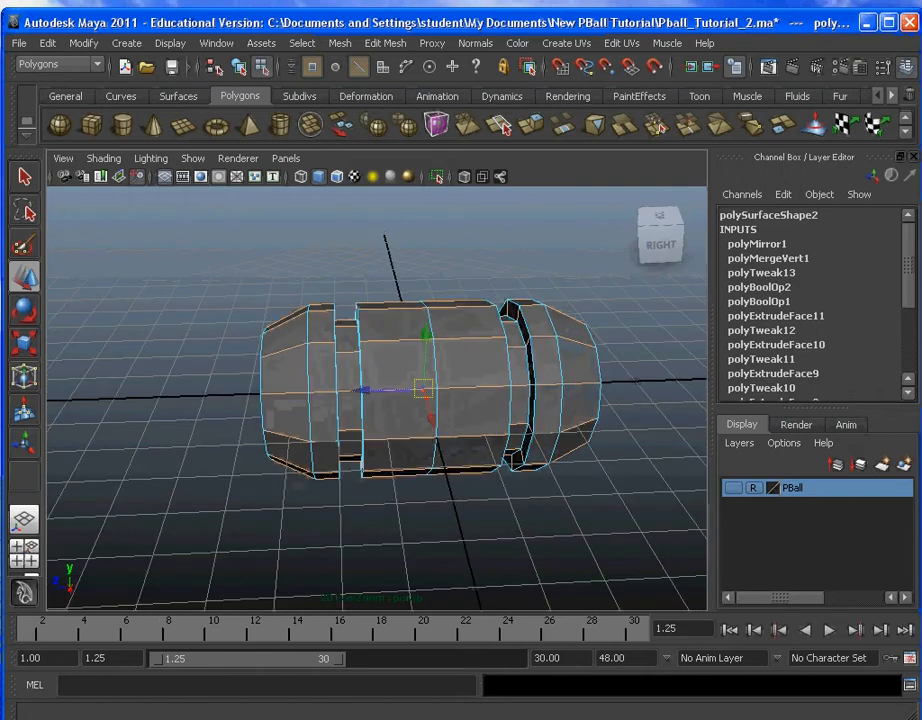
left_click(478, 45)
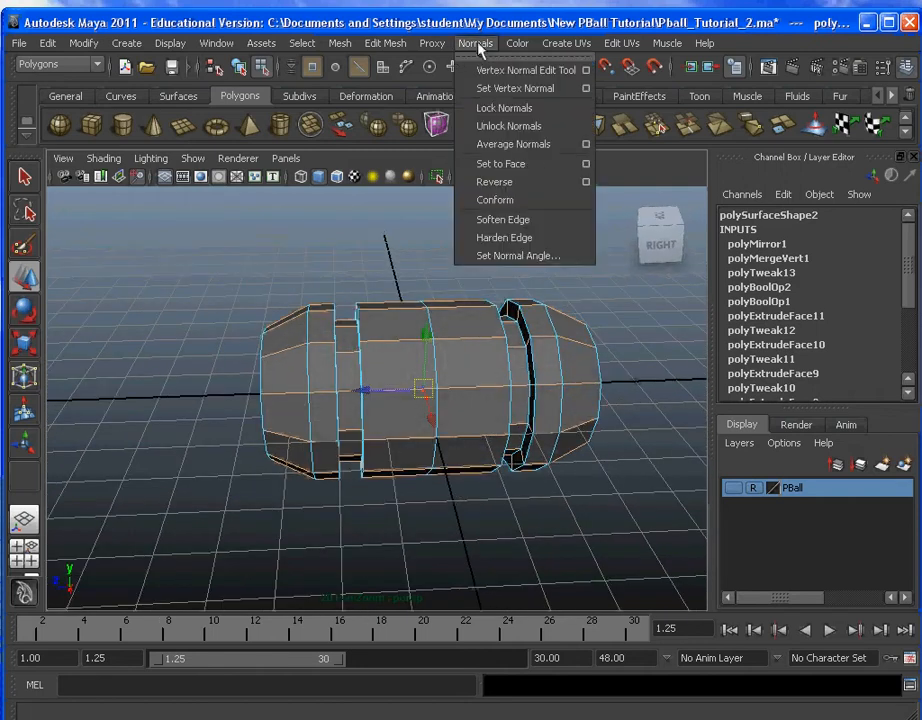
left_click(537, 221)
left_click(399, 515)
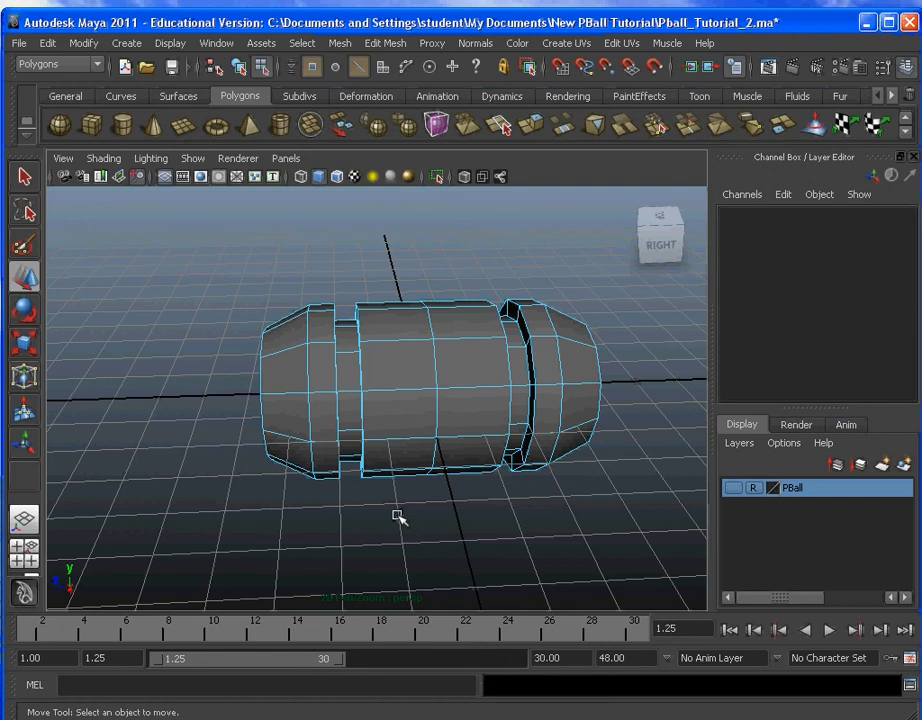
left_click(300, 44)
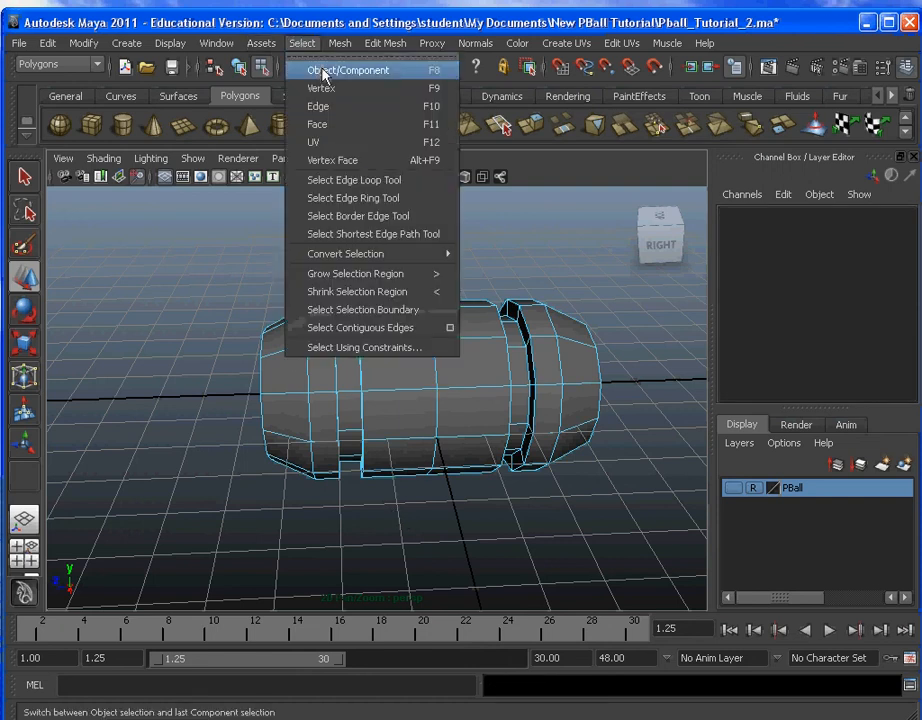
left_click(340, 70)
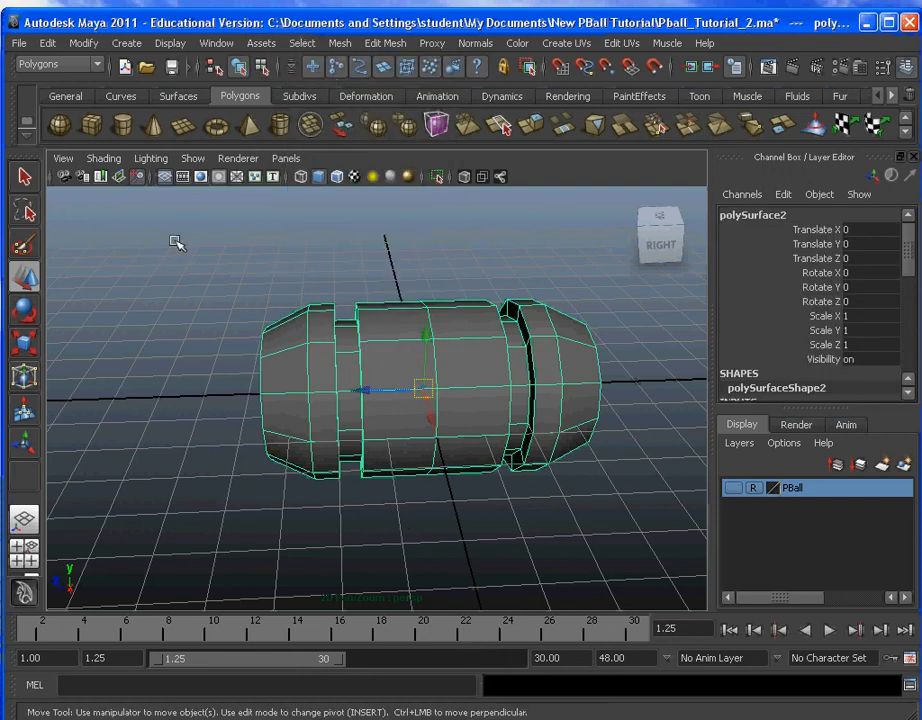
left_click(187, 304)
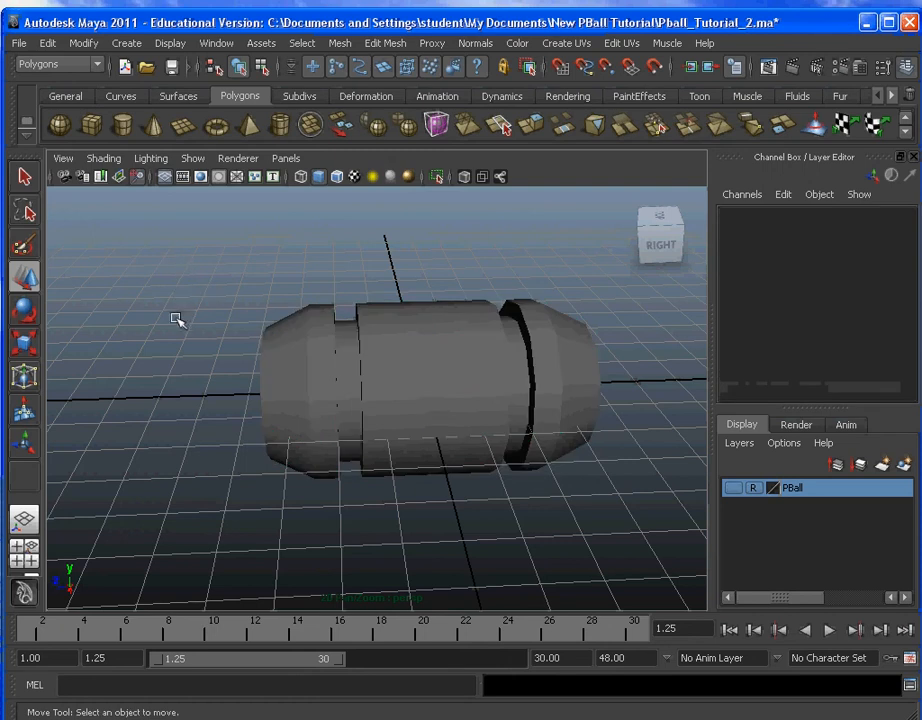
Step: Open the Outliner and rename the mirrored part polySurface2 as Pball_Head
left_click_drag(175, 319, 599, 364, "alt")
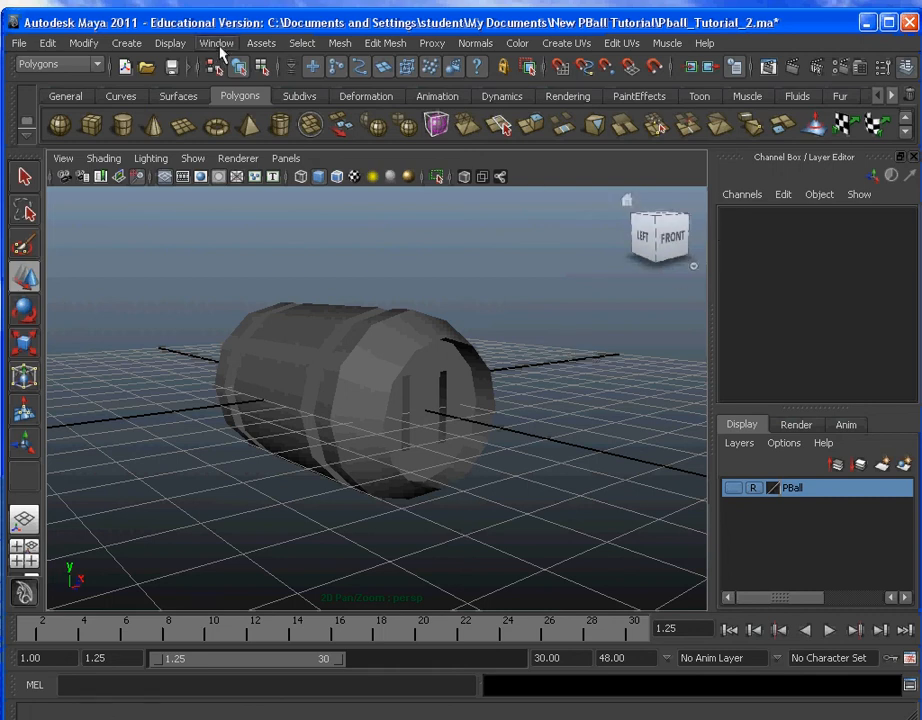
left_click(218, 45)
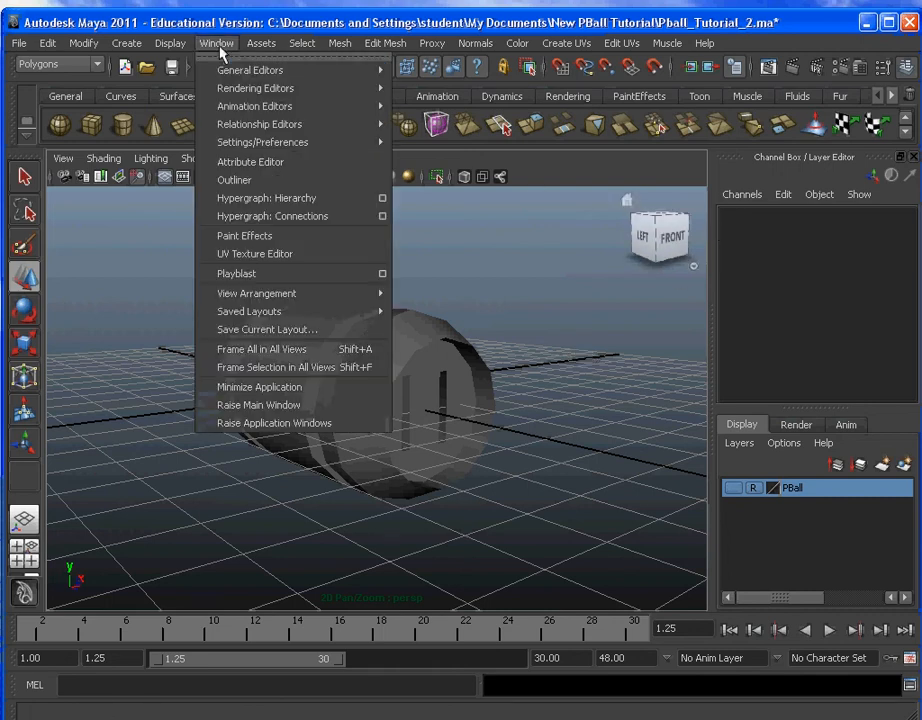
left_click(268, 186)
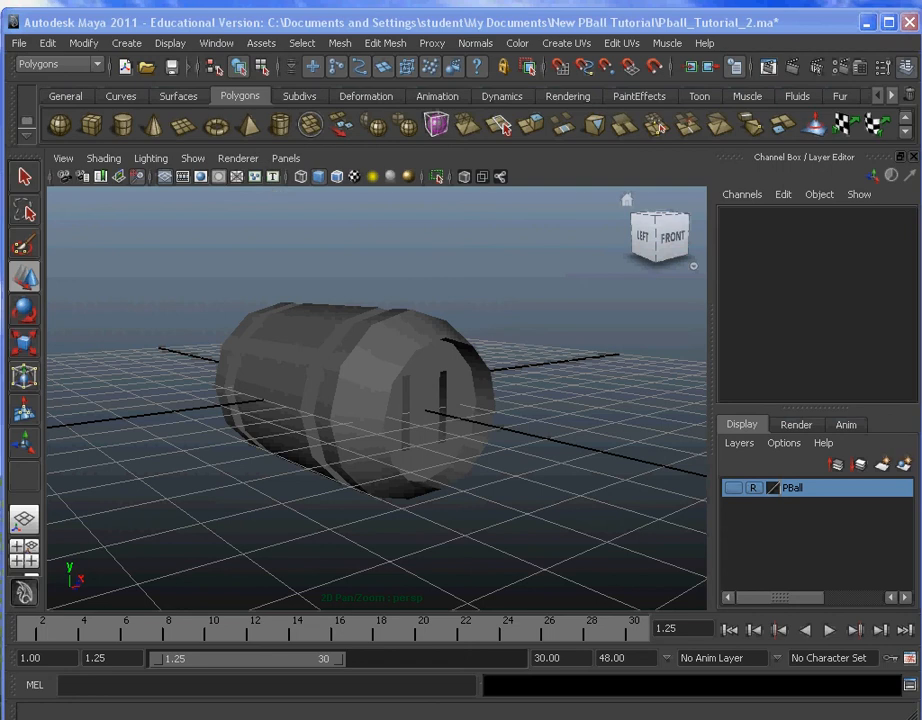
left_click_drag(720, 173, 737, 160)
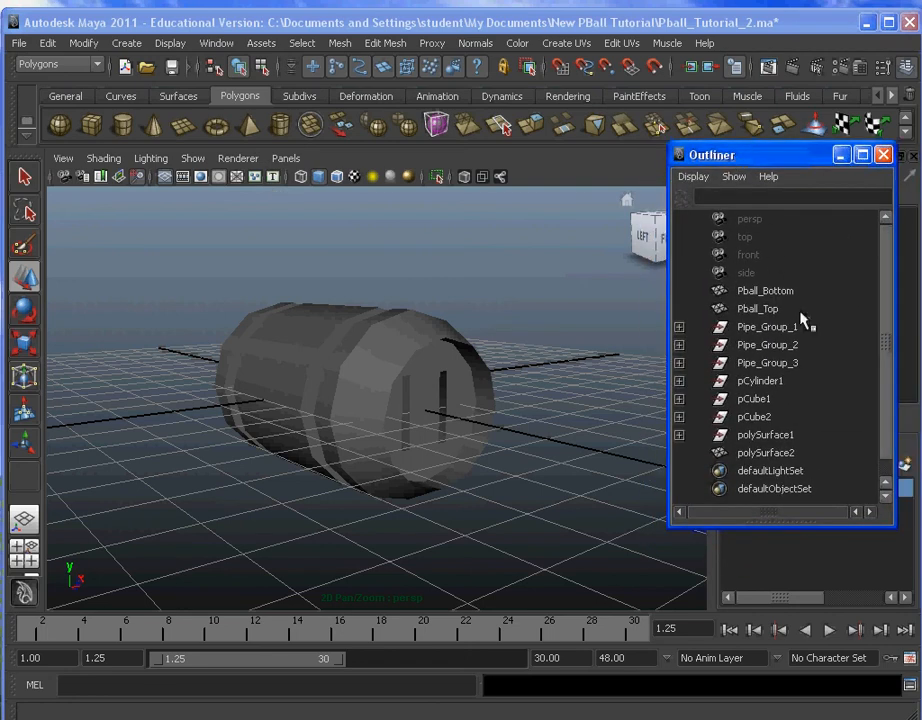
left_click(323, 345)
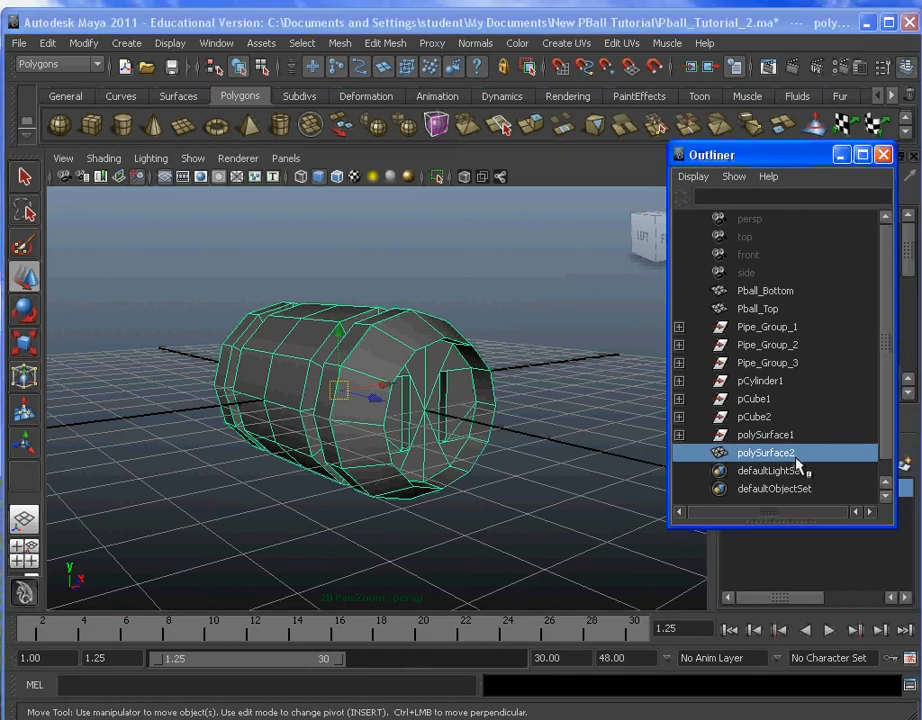
double_click(796, 457)
type("P")
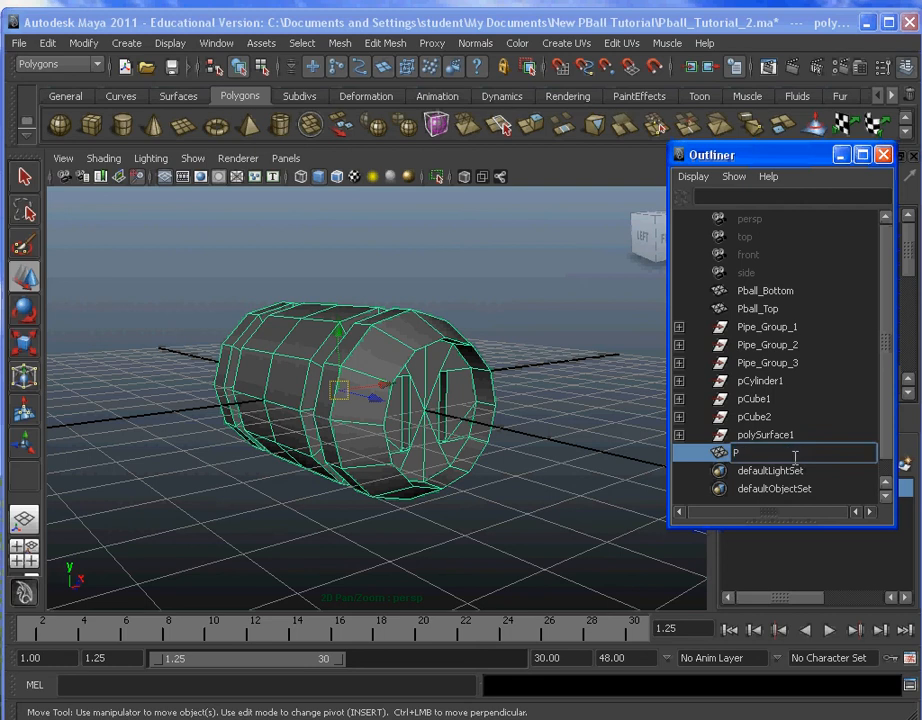
type("ball_Head")
key("Return")
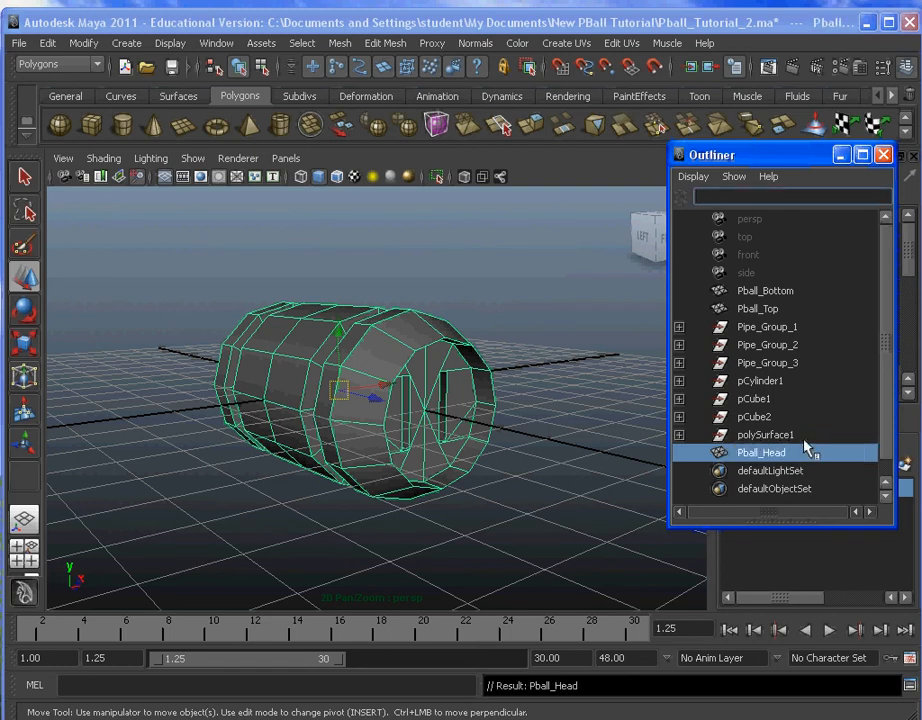
Step: Examine the leftover pCylinder1, pCube1, pCube2 and polySurface1 nodes by selecting them one at a time in the Outliner
left_click(792, 382)
left_click(780, 399)
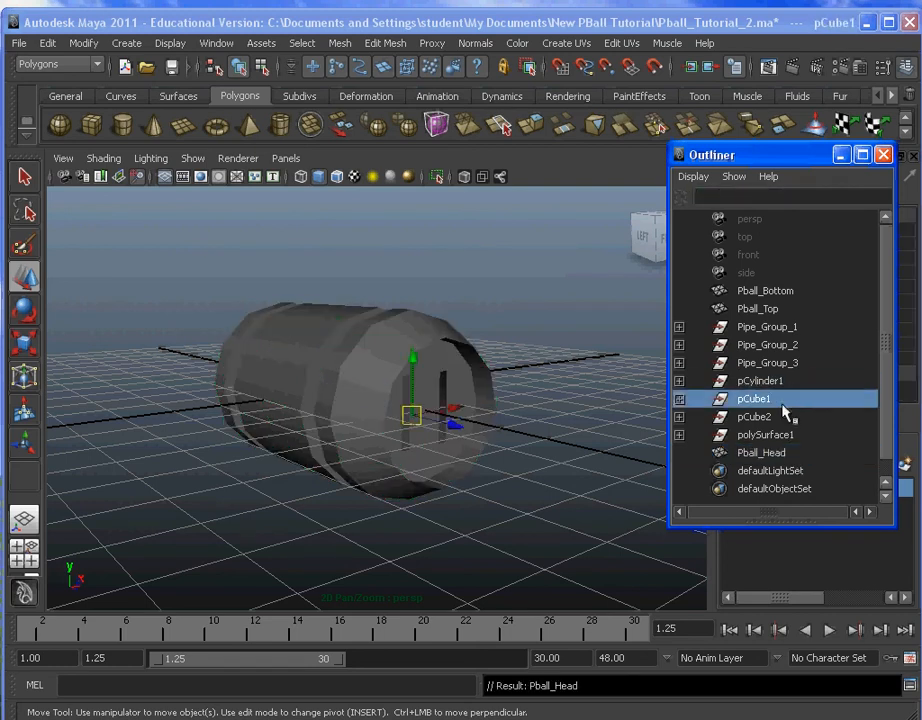
left_click(782, 417)
left_click(785, 435)
left_click(781, 400)
key("Up")
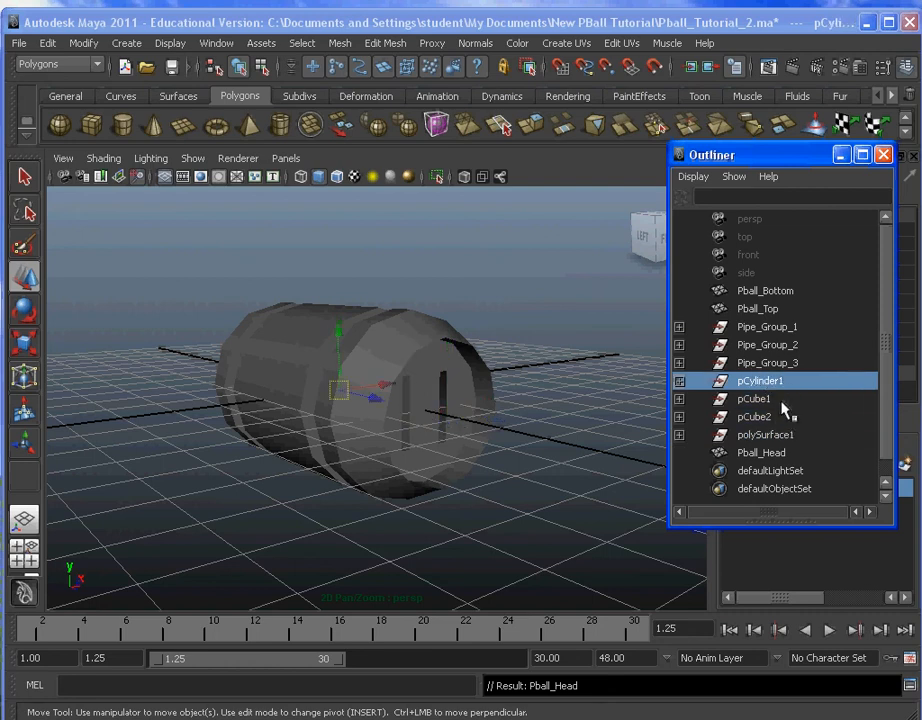
left_click(782, 402)
left_click(780, 417)
left_click(776, 382)
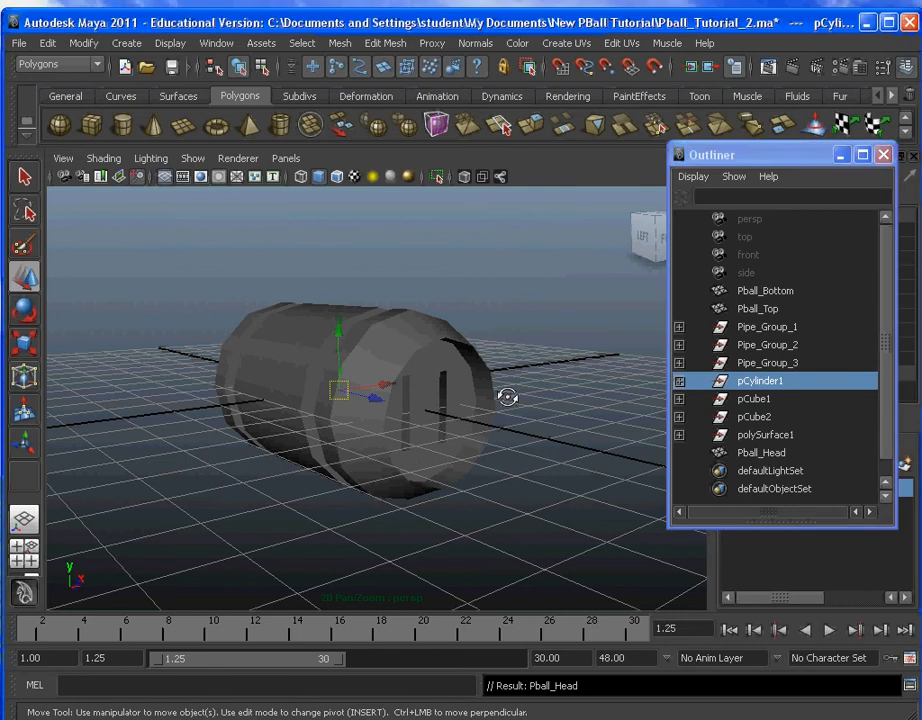
Step: Recheck which geometry the leftover pCylinder1, pCube1, pCube2 and polySurface1 nodes hold compared with Pball_Head, and close the Outliner
left_click_drag(506, 395, 535, 397, "alt")
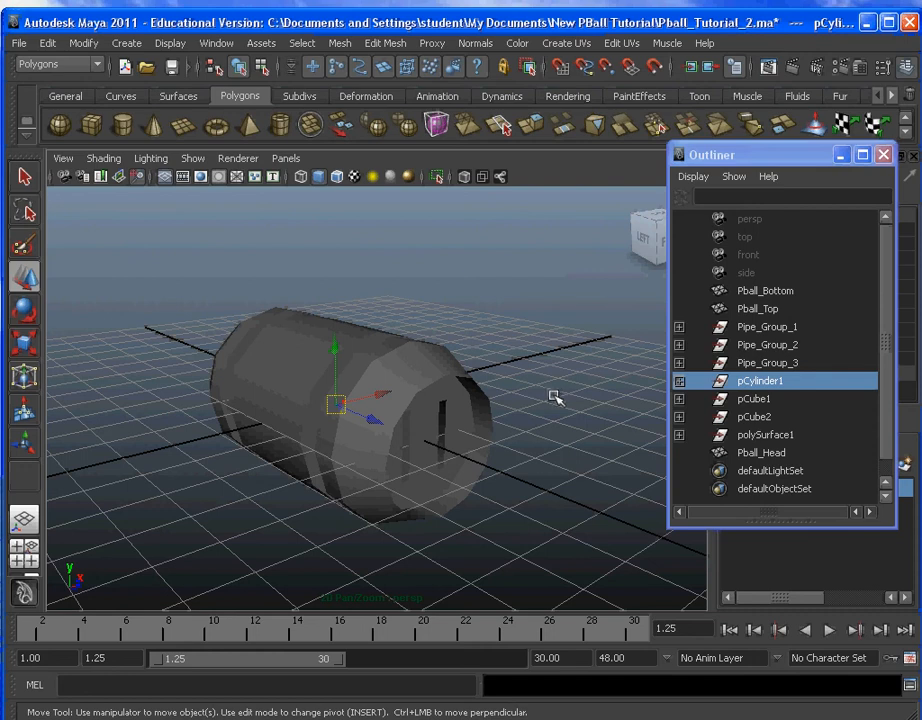
left_click(760, 434)
left_click(760, 398)
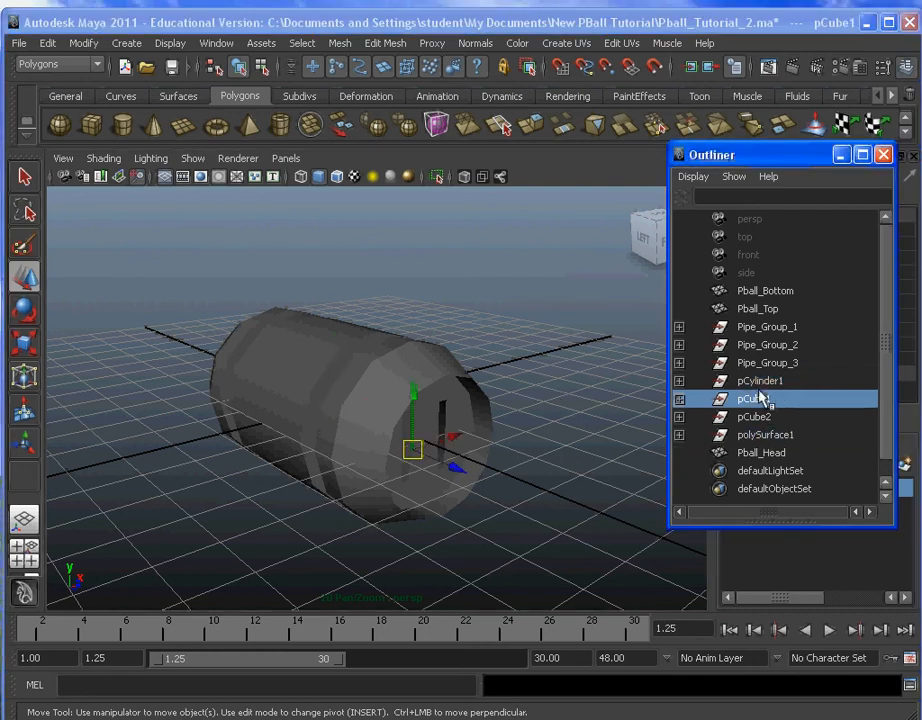
left_click(760, 380)
left_click(768, 453)
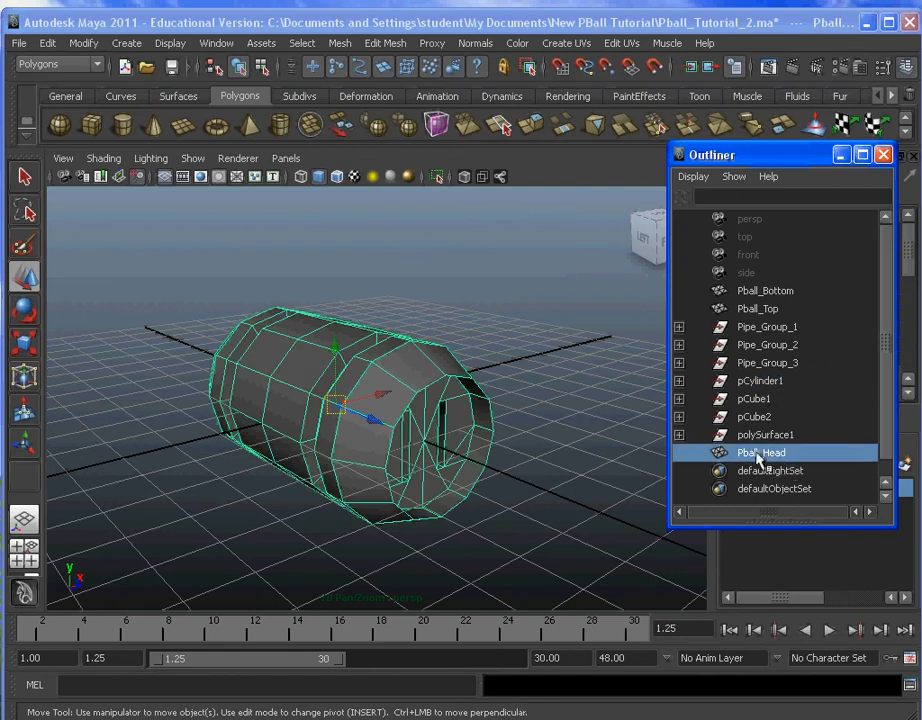
left_click(811, 435)
left_click(805, 416)
left_click(755, 400)
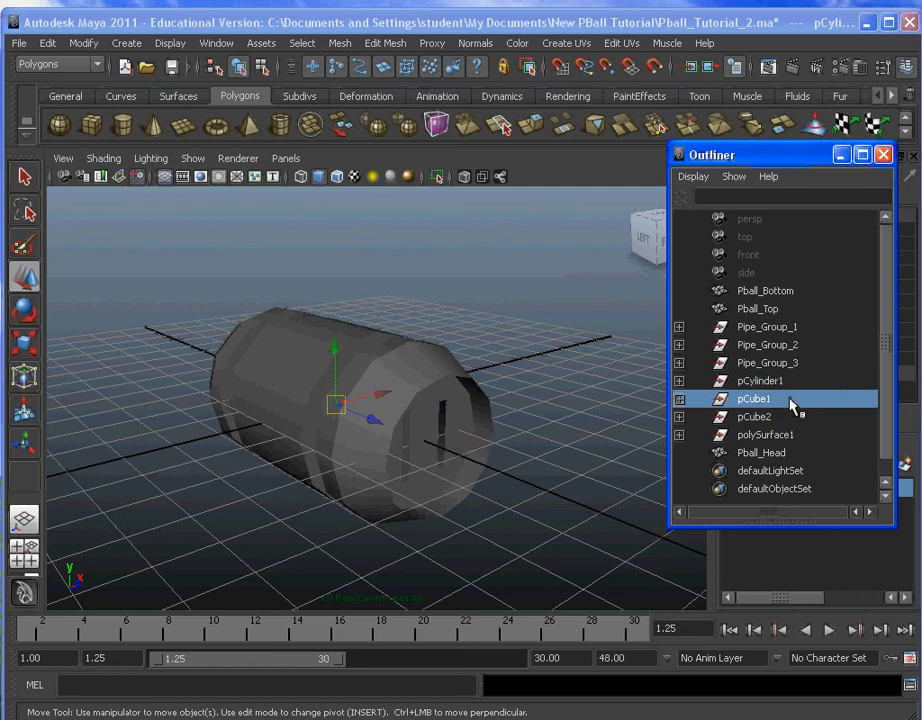
left_click(782, 418)
left_click(735, 434)
left_click(778, 399)
left_click(781, 382)
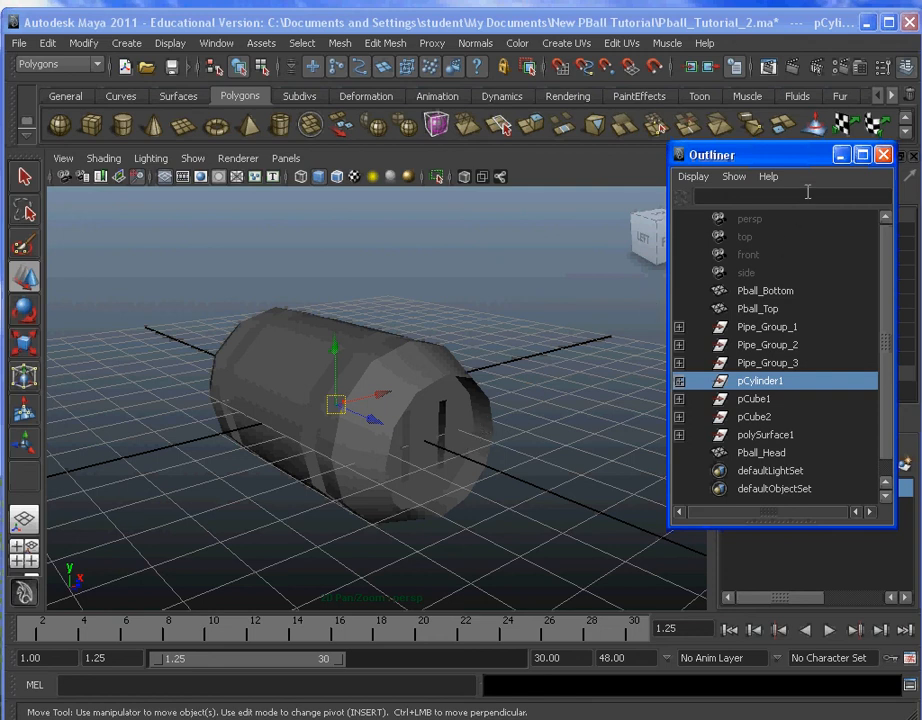
left_click(883, 155)
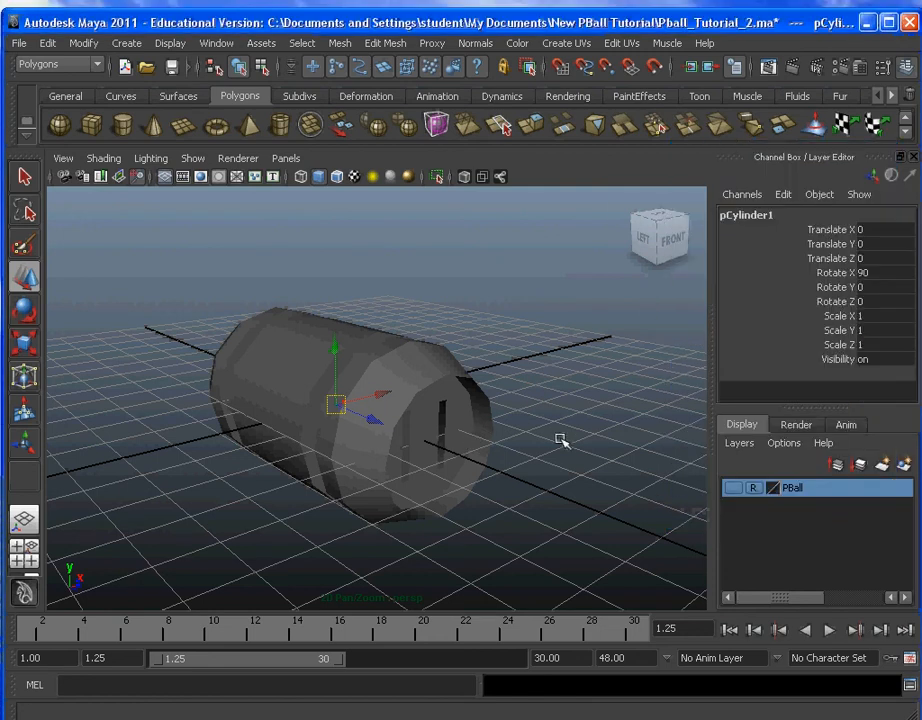
Step: Raise Pball_Head to about 14.373 on the Y axis and make the PBall layer visible
right_click_drag(560, 444, 426, 428, "alt")
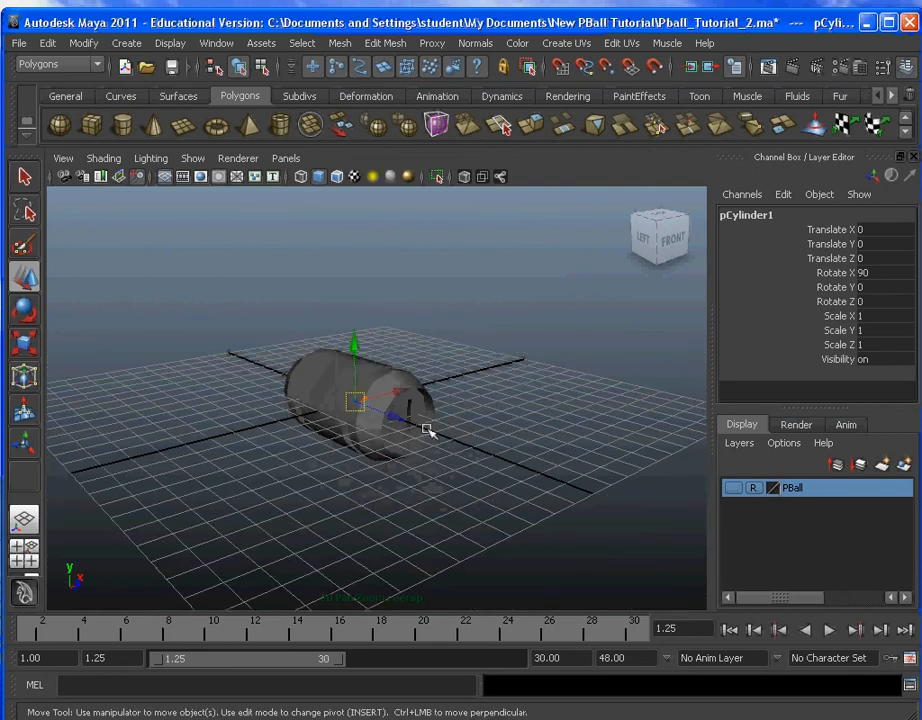
left_click(426, 428)
scroll(360, 380, "down", 2)
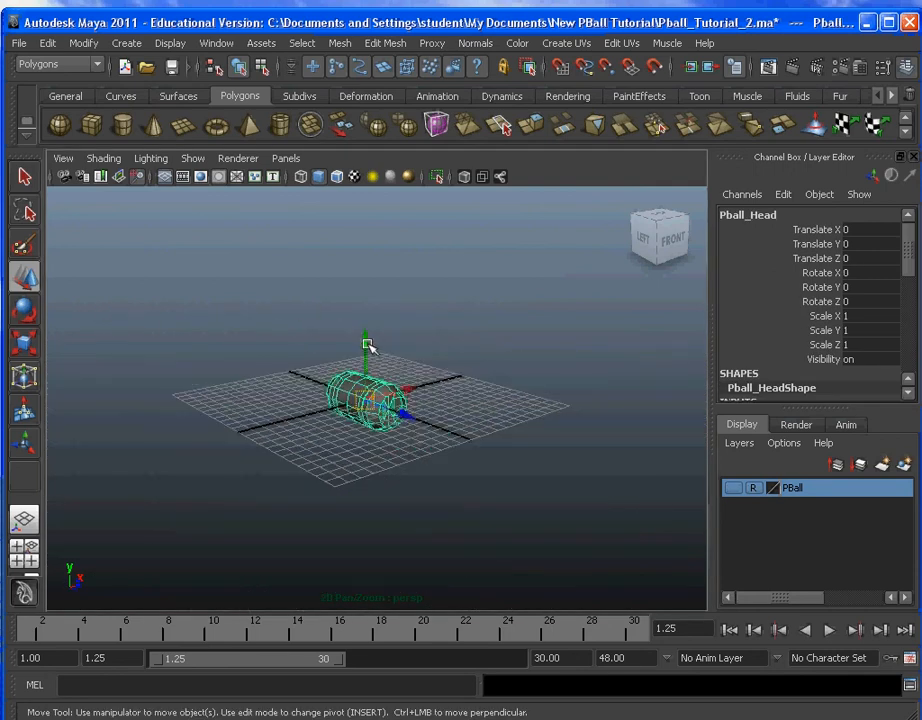
left_click_drag(362, 346, 390, 178)
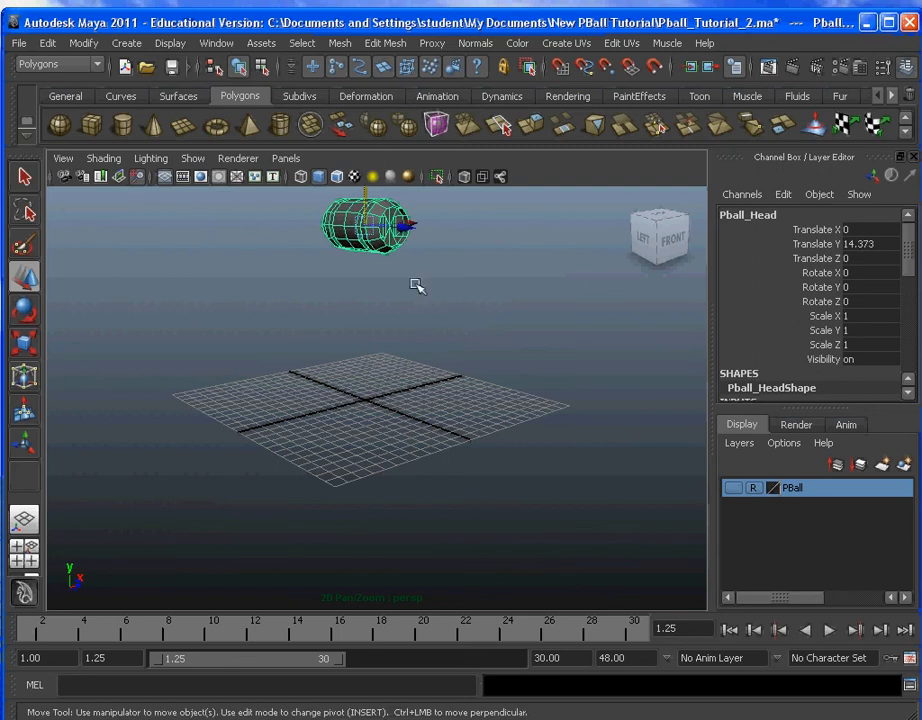
middle_click_drag(420, 290, 428, 363, "alt")
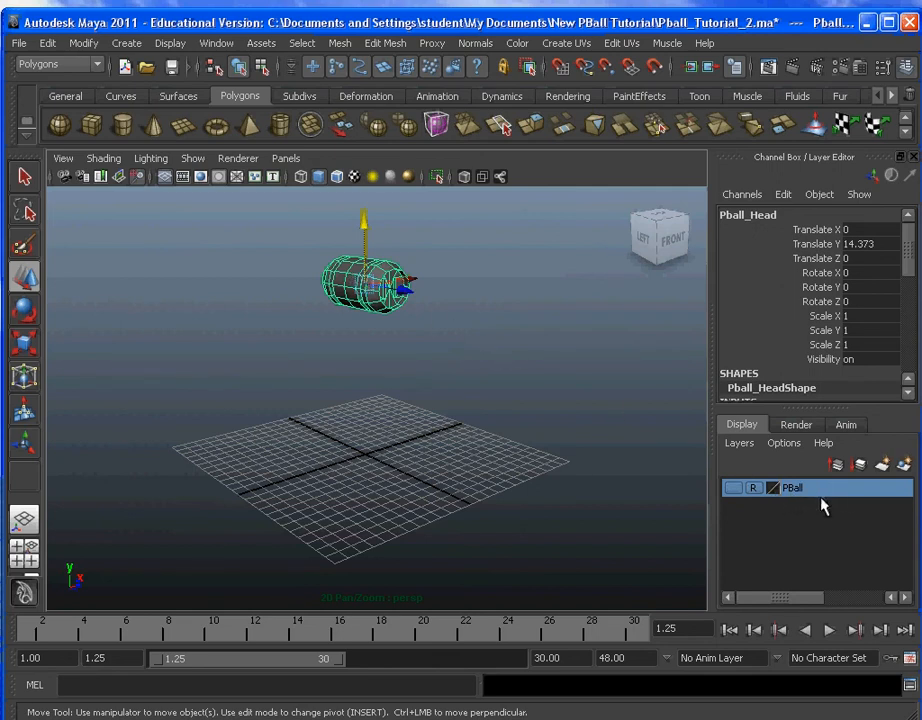
left_click(734, 488)
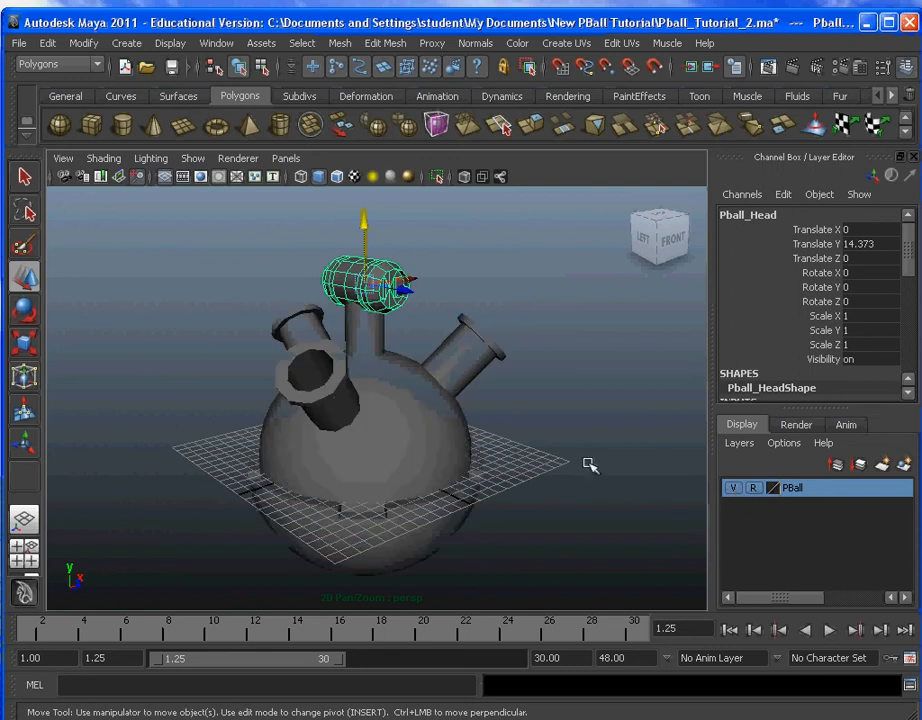
Step: Scale Pball_Head up uniformly to about 1.465, and shorten it lengthwise to about 1.112 on Z
scroll(451, 425, "up", 5)
left_click_drag(519, 377, 457, 438, "alt")
middle_click_drag(457, 438, 516, 414, "alt")
left_click_drag(516, 414, 560, 375, "alt")
right_click_drag(560, 375, 545, 370, "alt")
left_click_drag(545, 370, 483, 425, "alt")
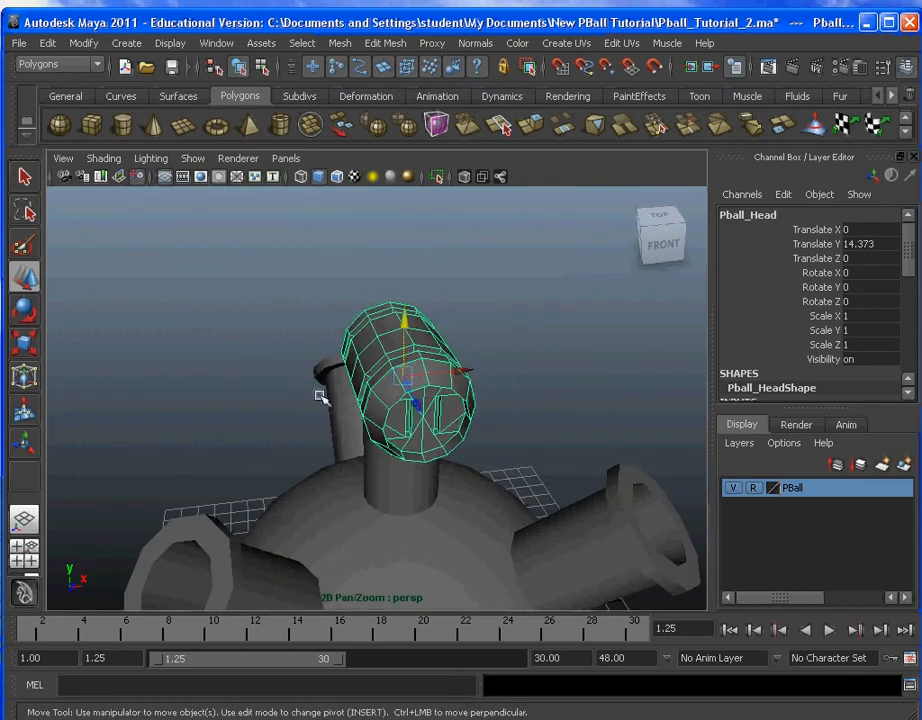
left_click_drag(320, 397, 337, 372, "alt")
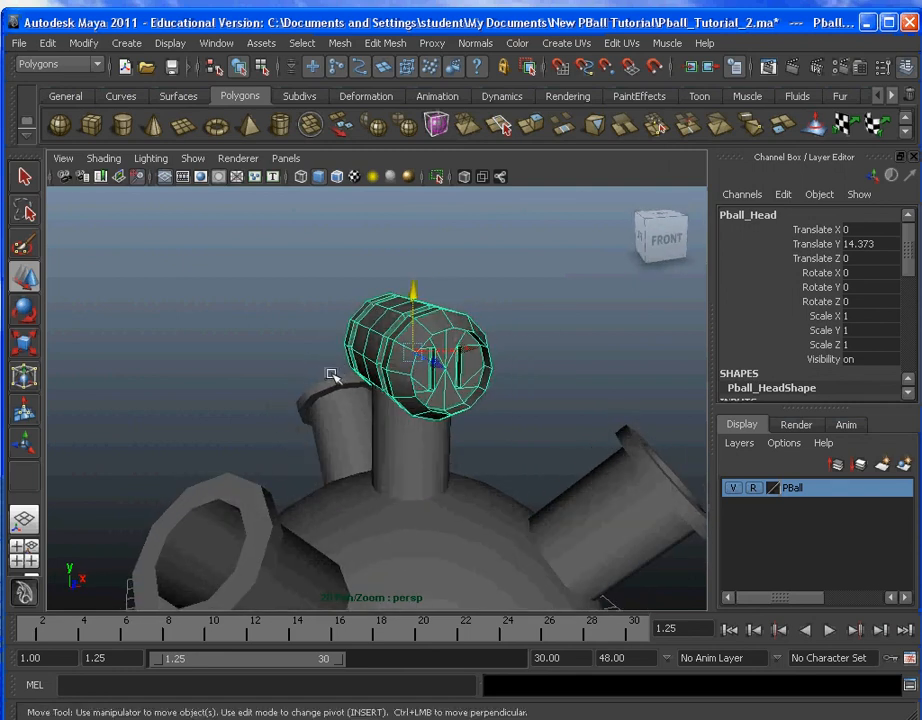
scroll(512, 431, "down", 2)
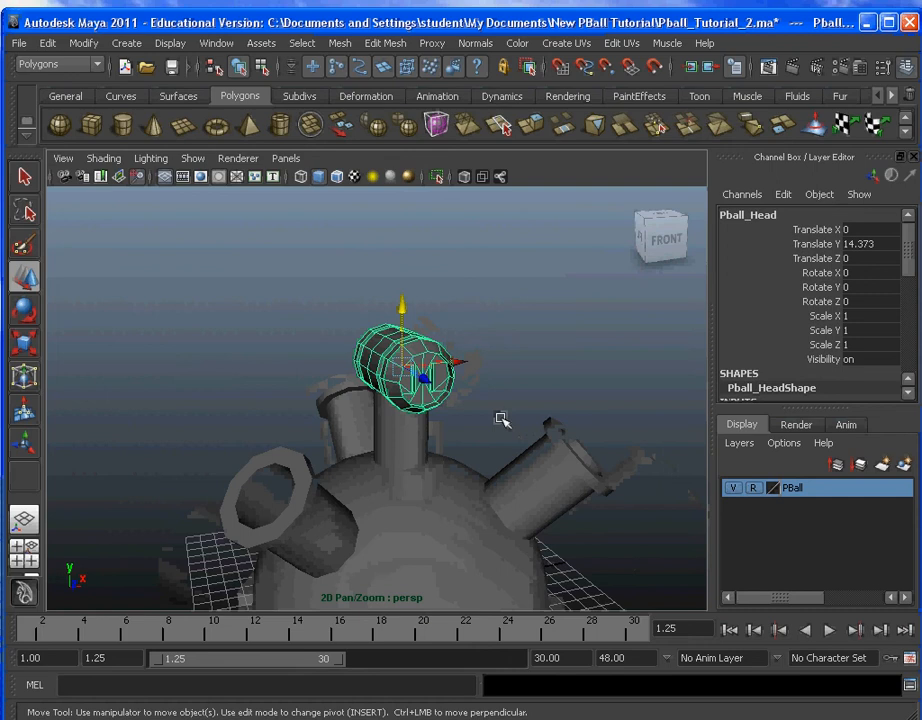
left_click_drag(502, 420, 484, 395, "alt")
left_click(25, 343)
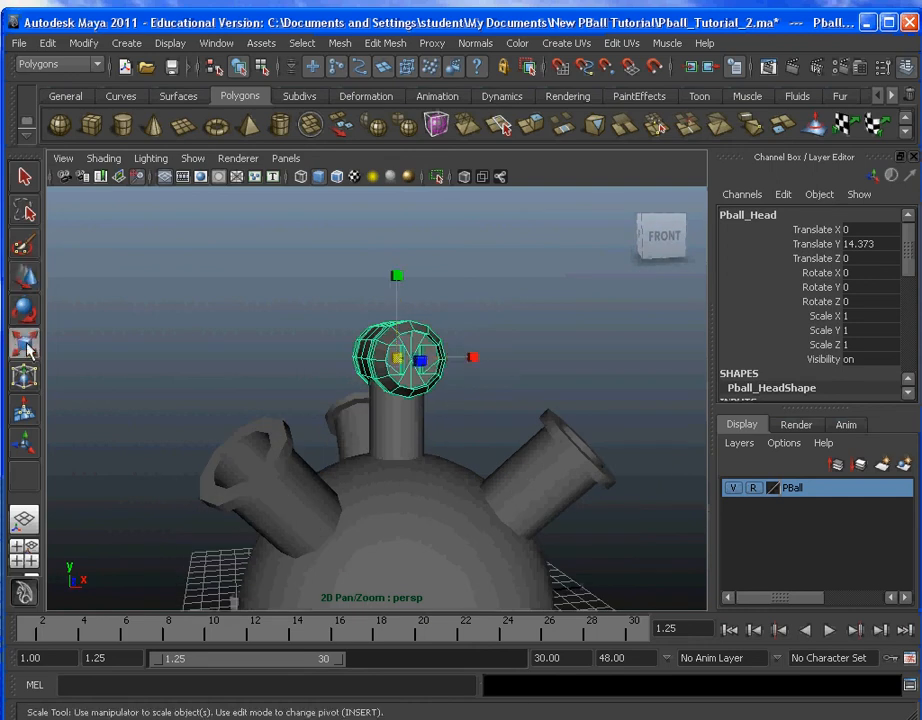
left_click_drag(402, 357, 475, 376)
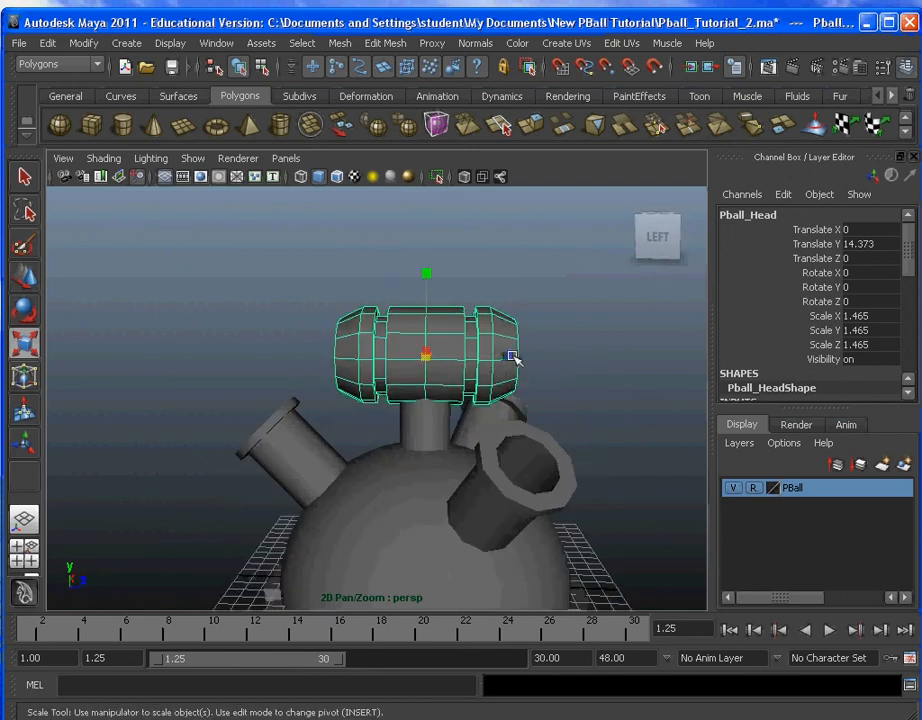
left_click_drag(509, 357, 307, 385)
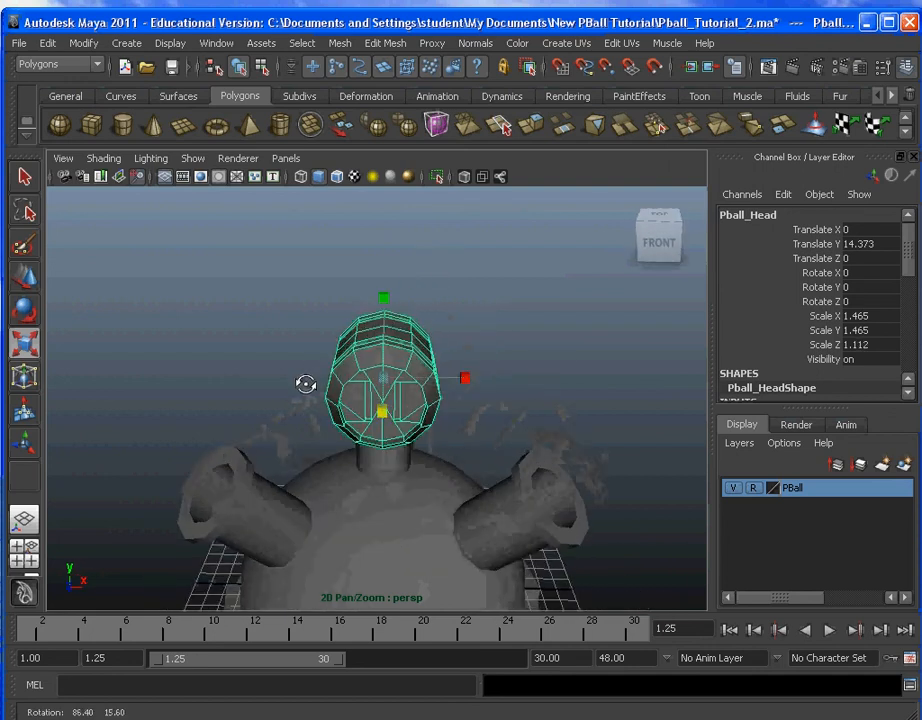
Step: Set Pball_Head's scale to exactly 1.5 on X, 1.5 on Y and 1.1 on Z
left_click_drag(465, 392, 397, 377, "alt")
middle_click_drag(397, 377, 432, 389, "alt")
left_click_drag(432, 389, 390, 345, "alt")
right_click_drag(390, 345, 412, 348, "alt")
middle_click_drag(413, 349, 457, 338, "alt")
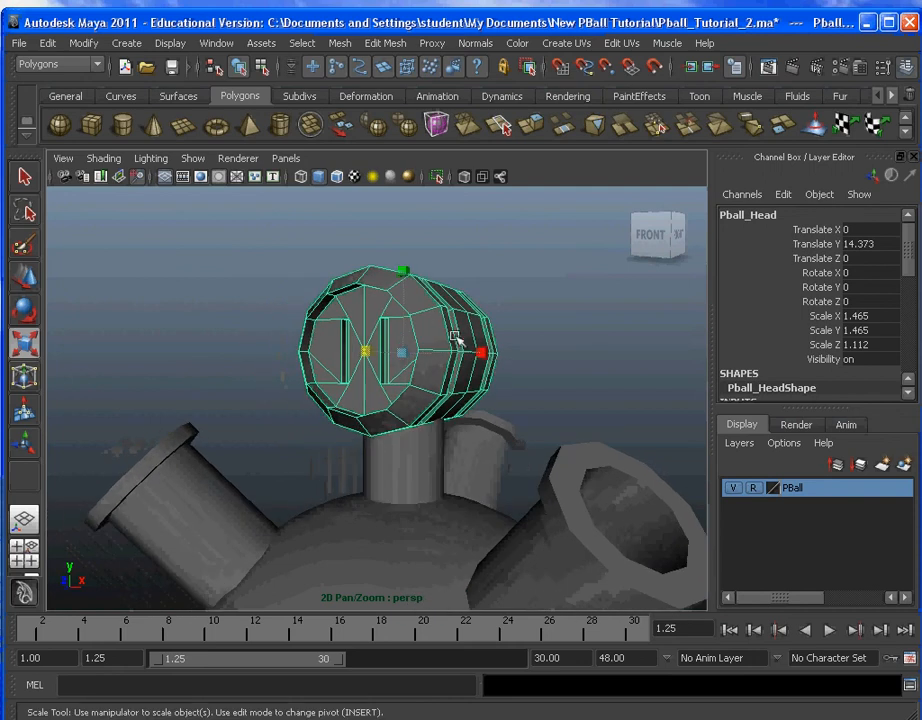
left_click_drag(678, 351, 591, 367, "alt")
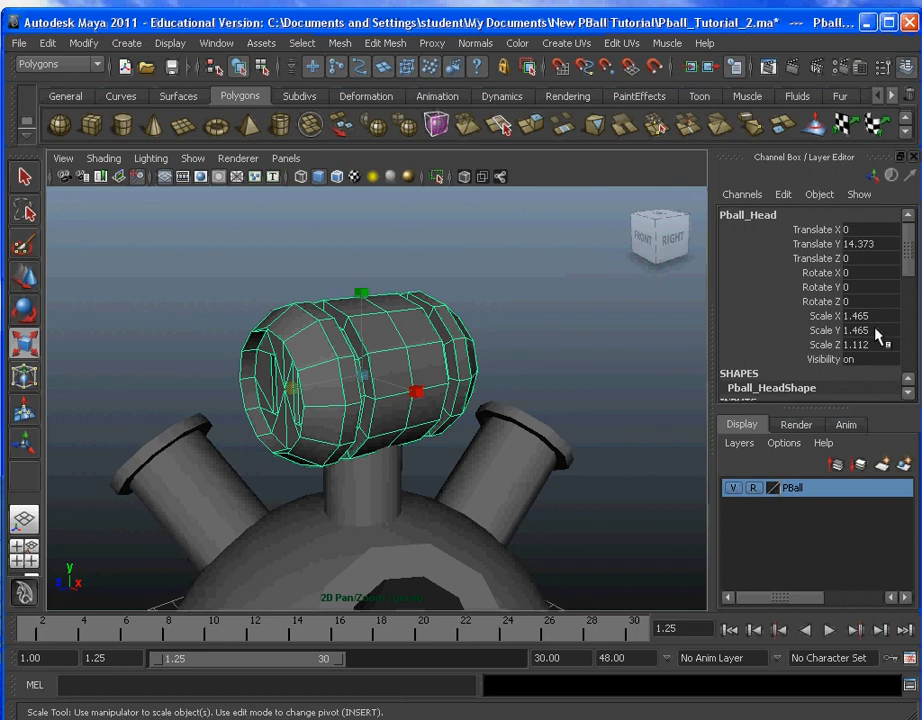
left_click(873, 317)
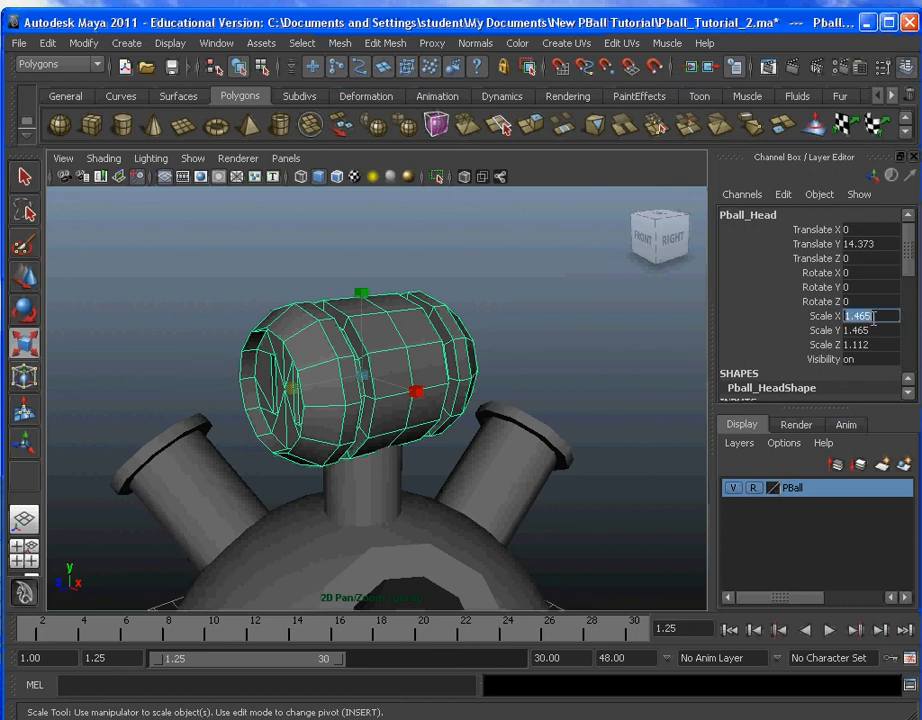
type("1")
key("Tab")
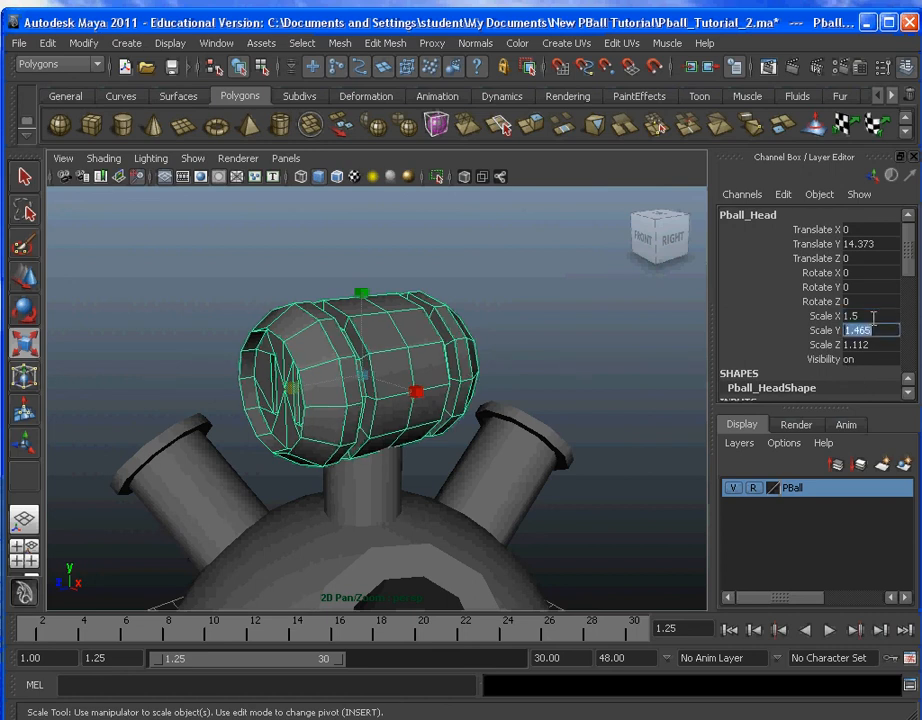
type("1.5")
key("Tab")
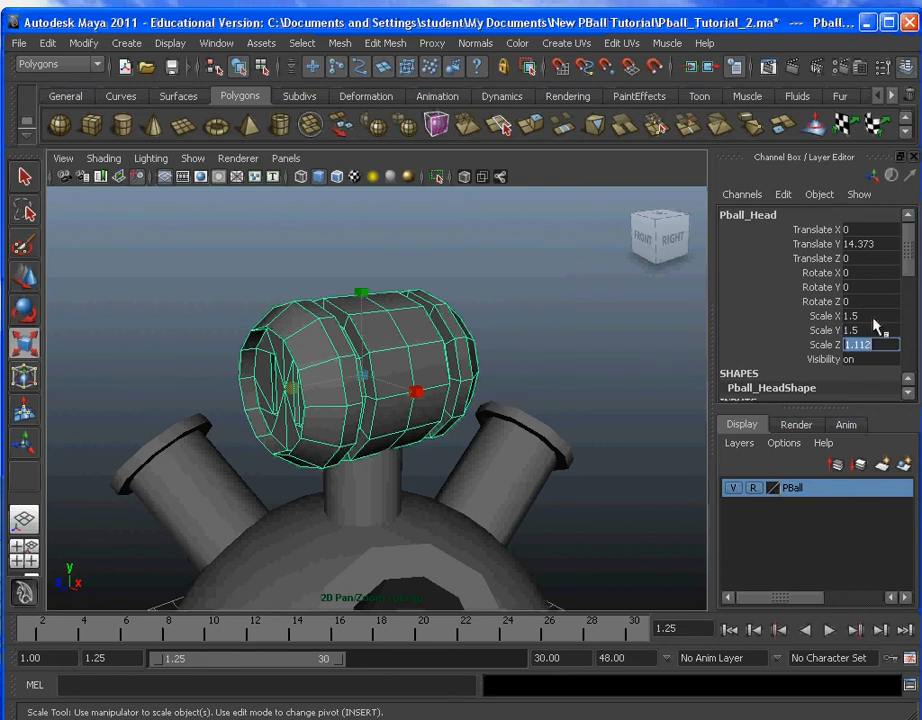
key("Return")
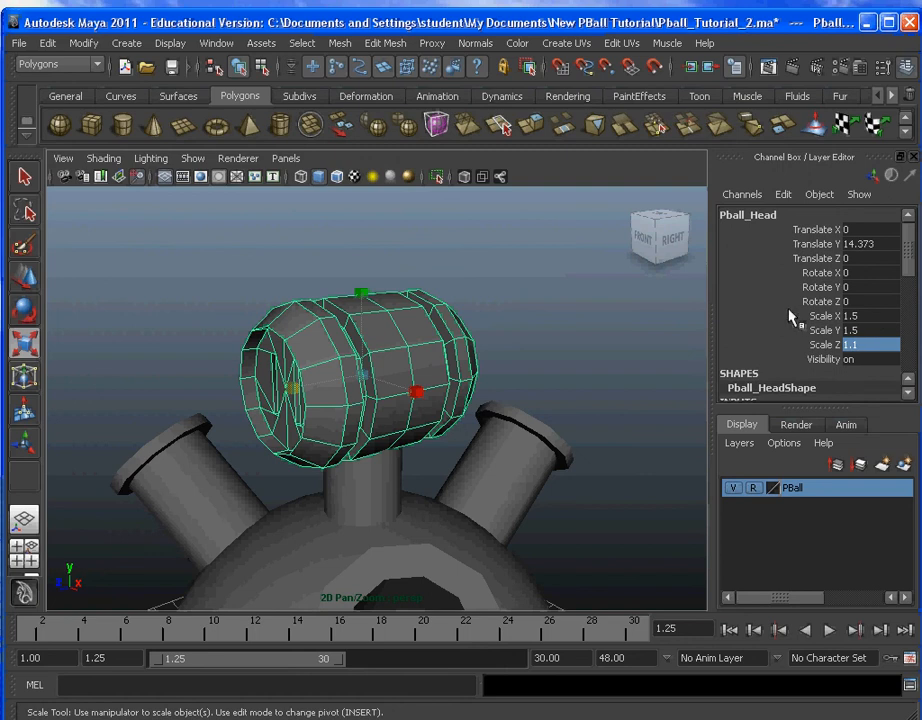
Step: Deselect the head and examine how it sits on the ball and pipes from several angles
left_click_drag(312, 424, 469, 422, "alt")
scroll(407, 433, "down", 5)
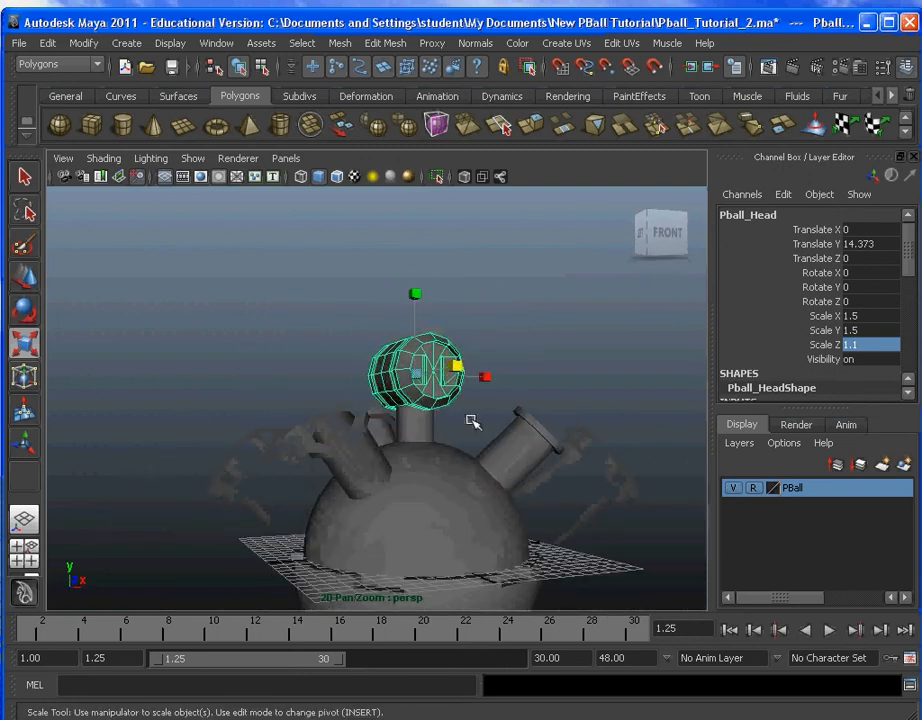
left_click(558, 377)
left_click_drag(558, 377, 443, 433, "alt")
scroll(502, 383, "down", 3)
scroll(502, 383, "up", 3)
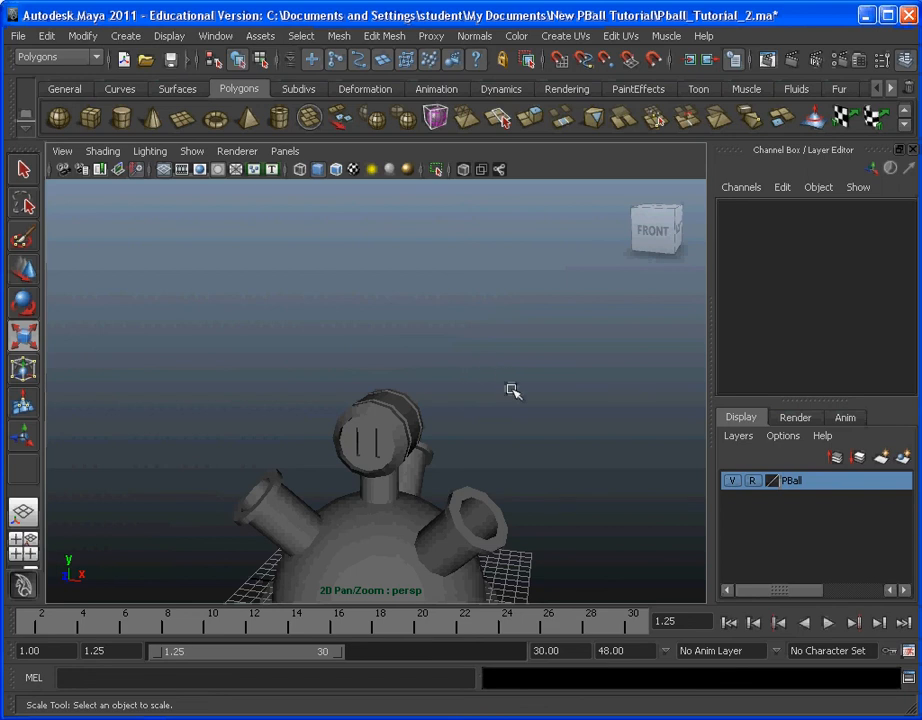
right_click_drag(512, 389, 502, 309, "alt")
left_click_drag(502, 309, 456, 326, "alt")
right_click_drag(456, 326, 496, 393, "alt")
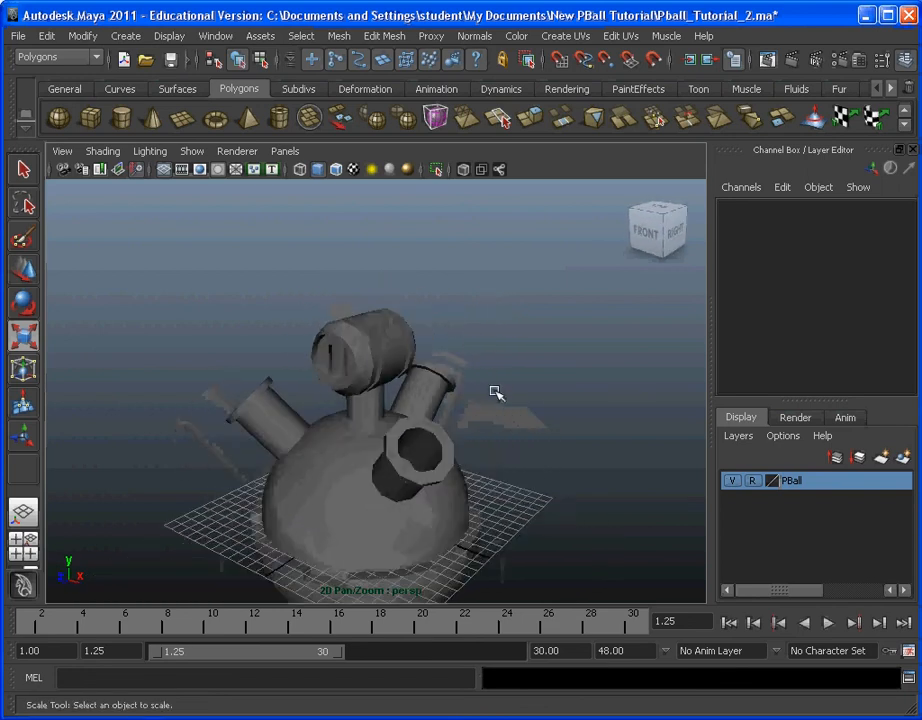
middle_click_drag(496, 393, 490, 361, "alt")
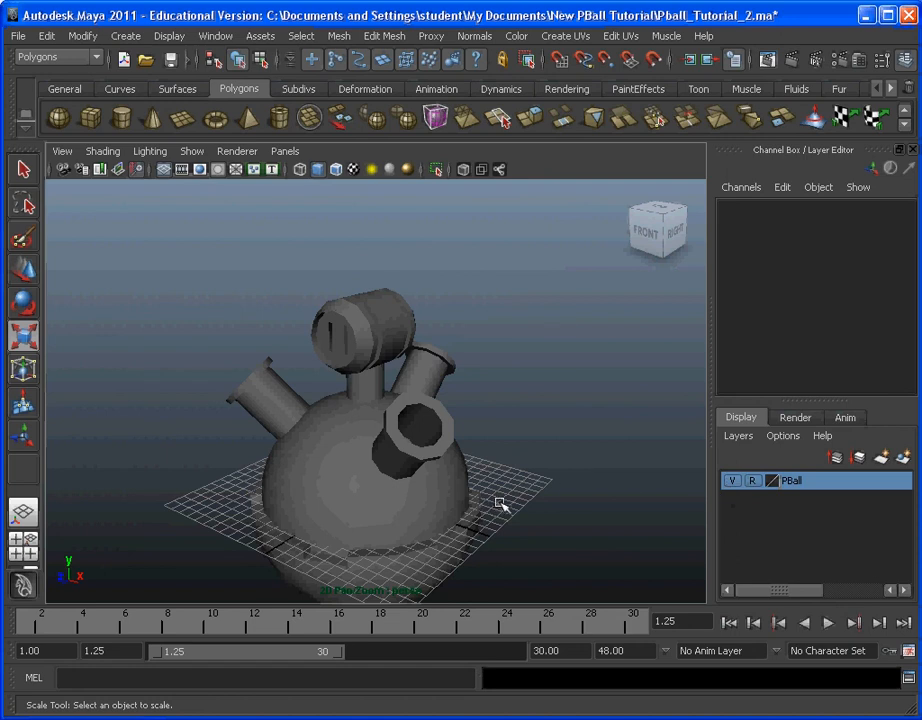
Step: Set the PBall layer to template display, add Pball_Head to that layer, and clear the selection
left_click(753, 481)
left_click(754, 482)
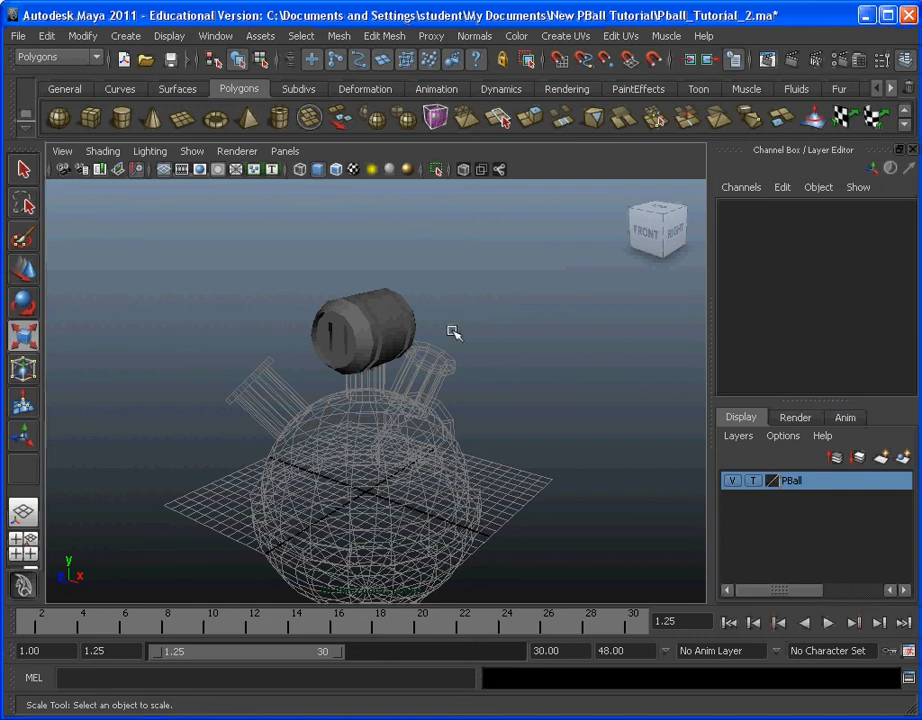
left_click_drag(446, 428, 411, 398, "alt")
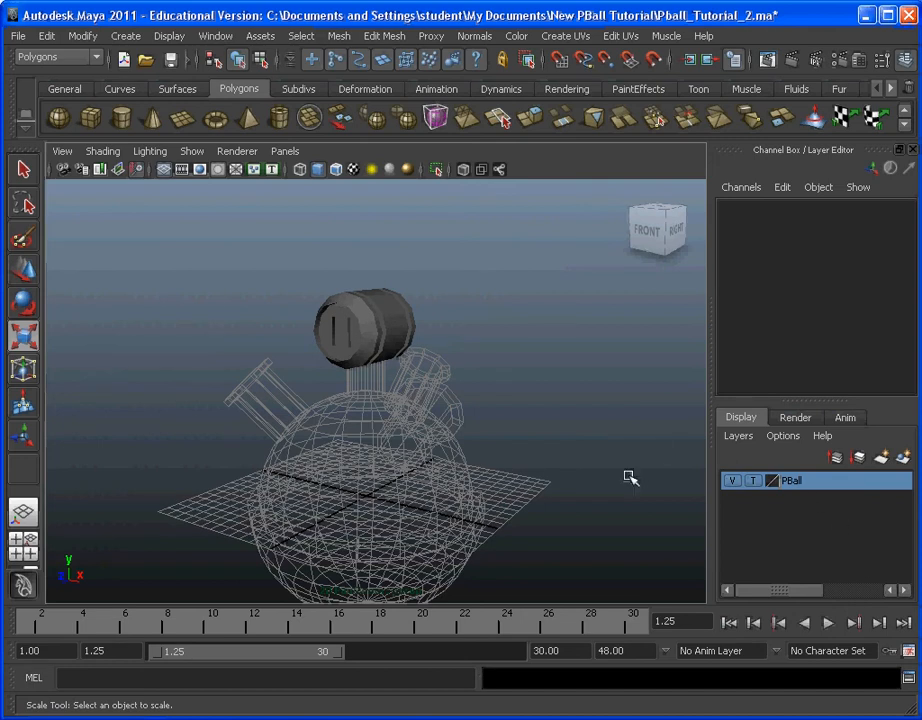
left_click(398, 330)
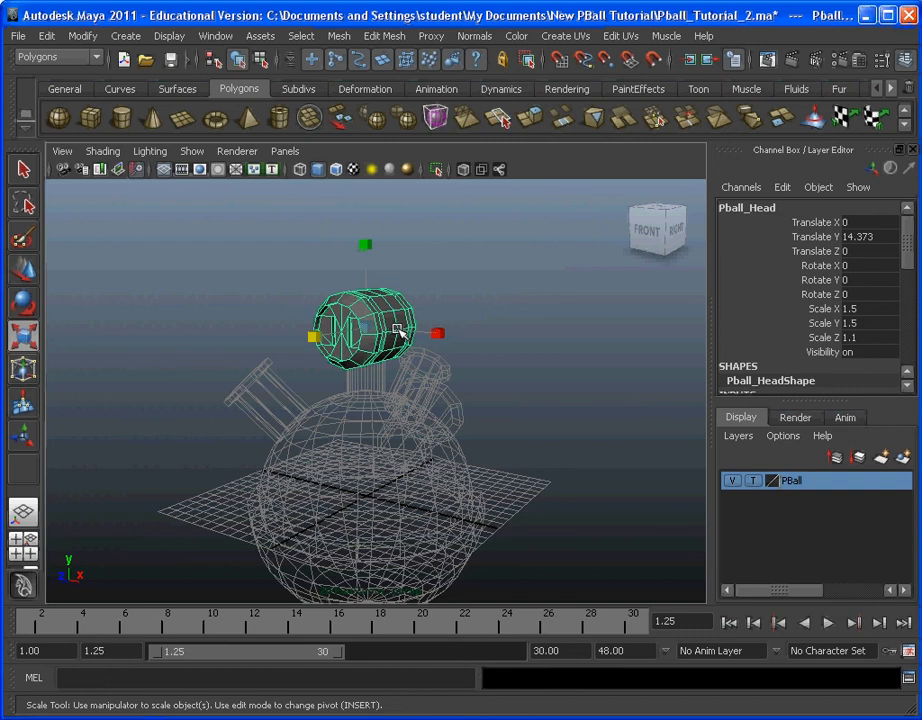
right_click(791, 485)
left_click(845, 513)
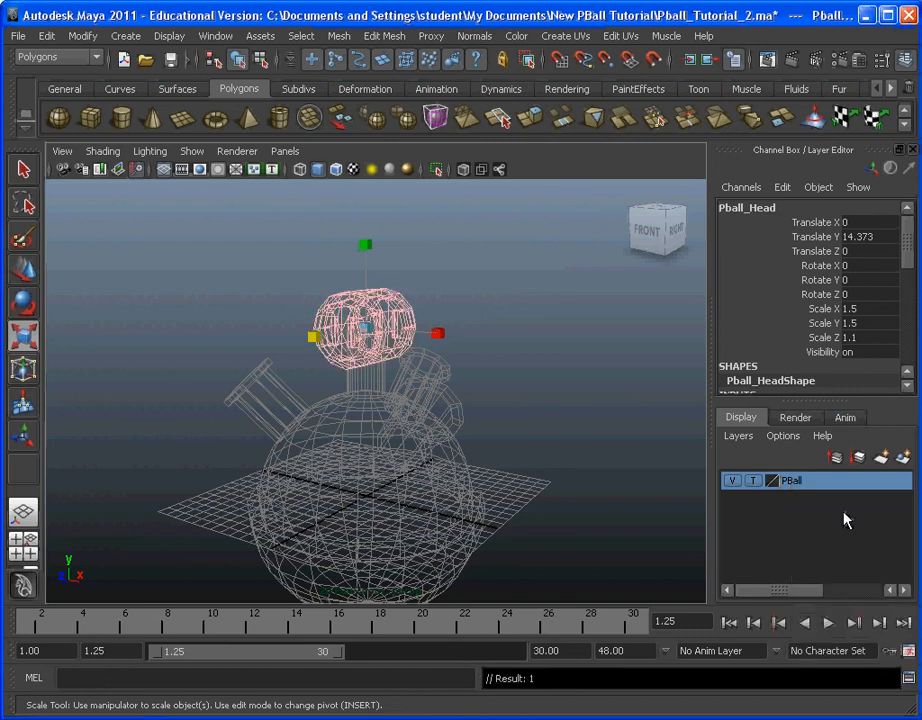
left_click(513, 414)
Step: Create a polygon cylinder at the centre of the grid
left_click_drag(500, 411, 520, 401, "alt")
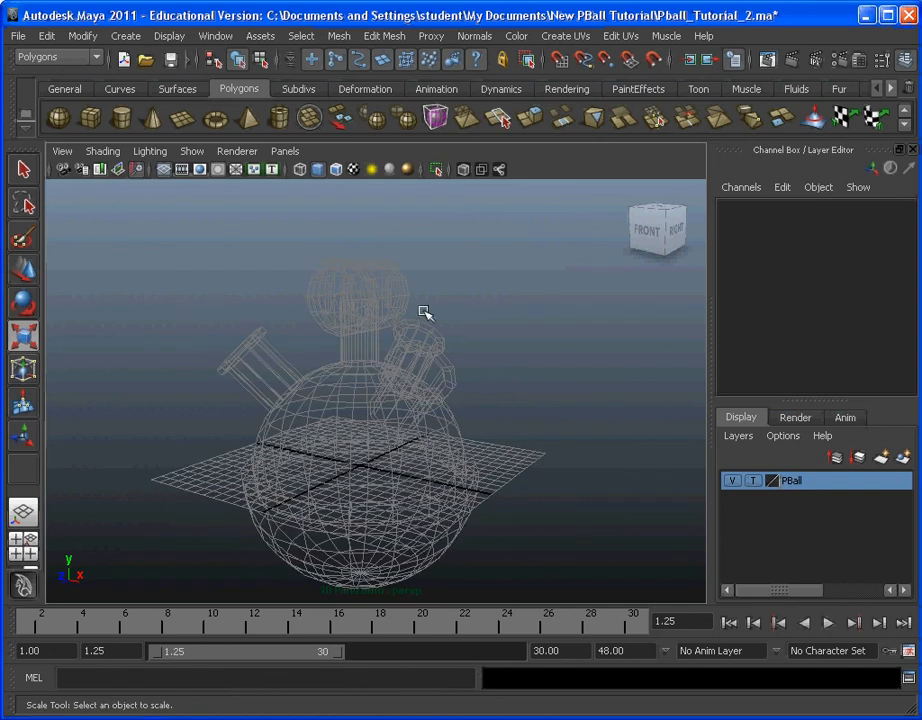
left_click(126, 36)
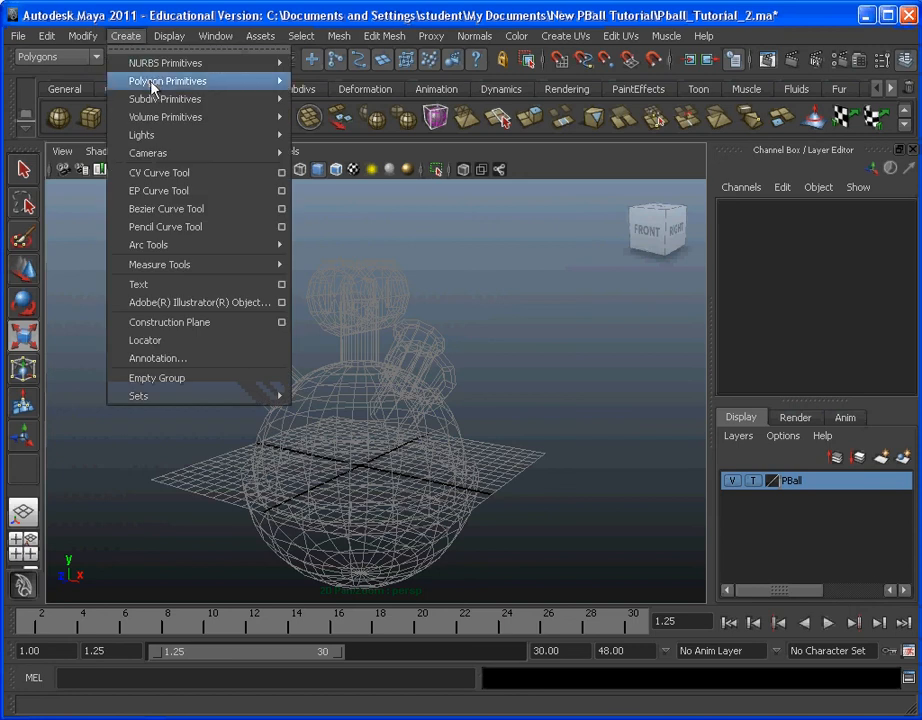
mouse_move(212, 88)
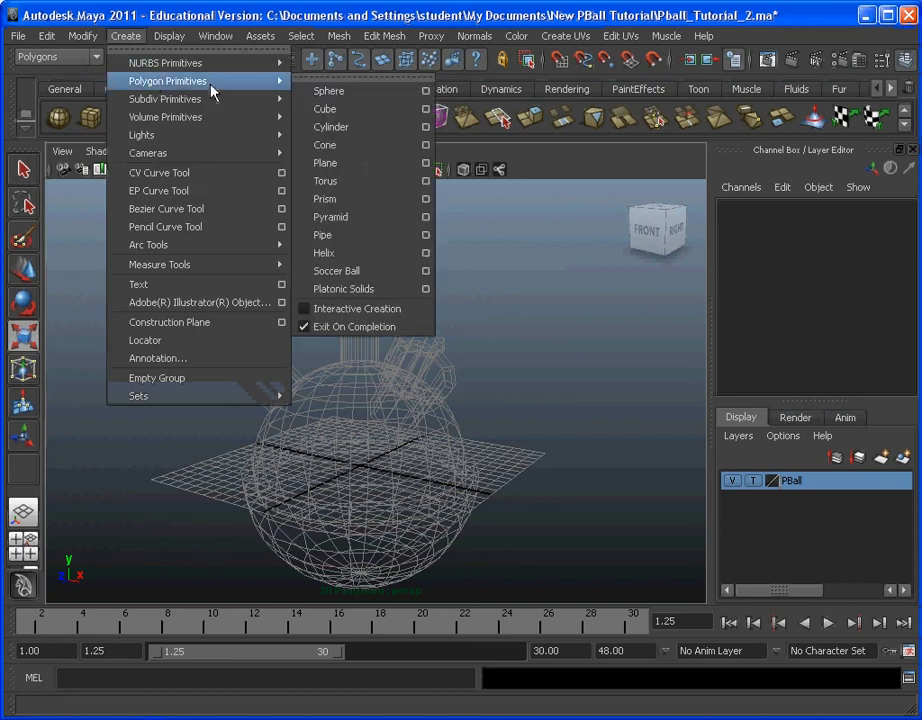
left_click(368, 129)
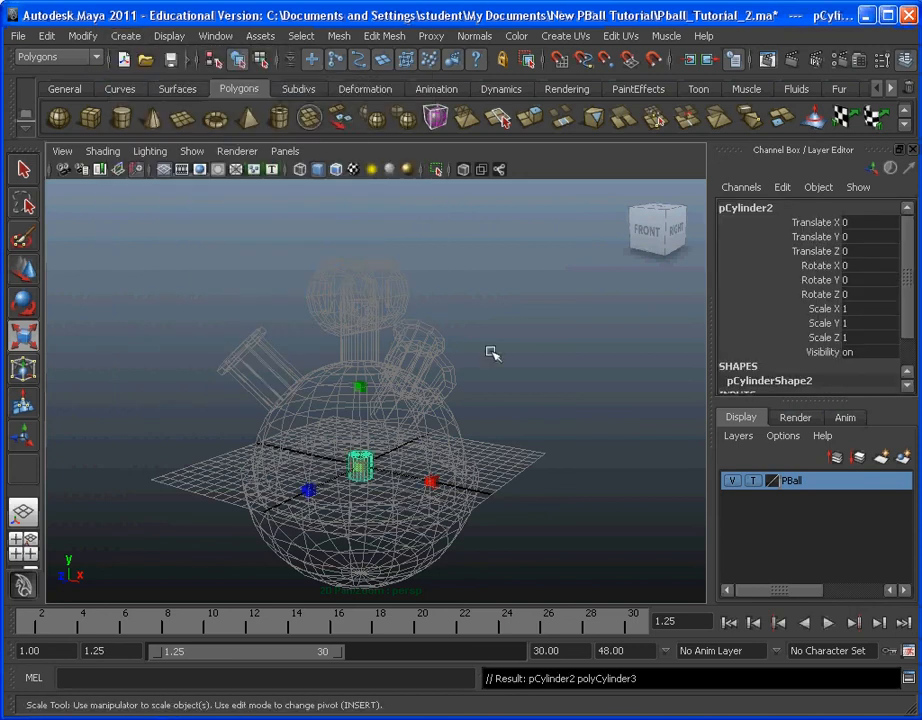
Step: Move the new cylinder up to about 21.11 on Y, above the head, and switch the PBall layer to reference display
left_click(22, 268)
left_click_drag(366, 406, 404, 146)
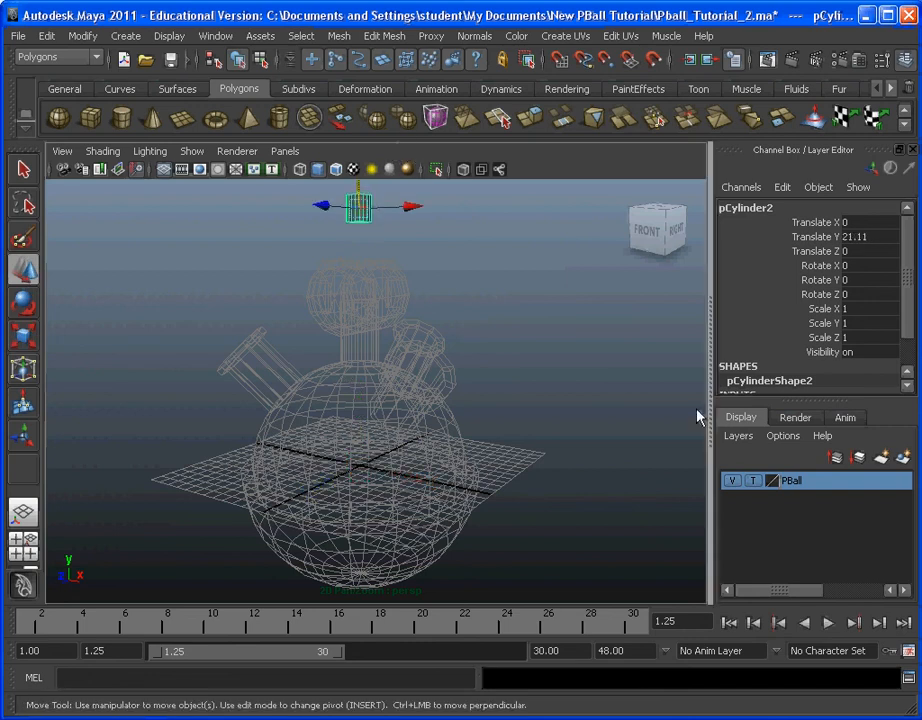
left_click(755, 481)
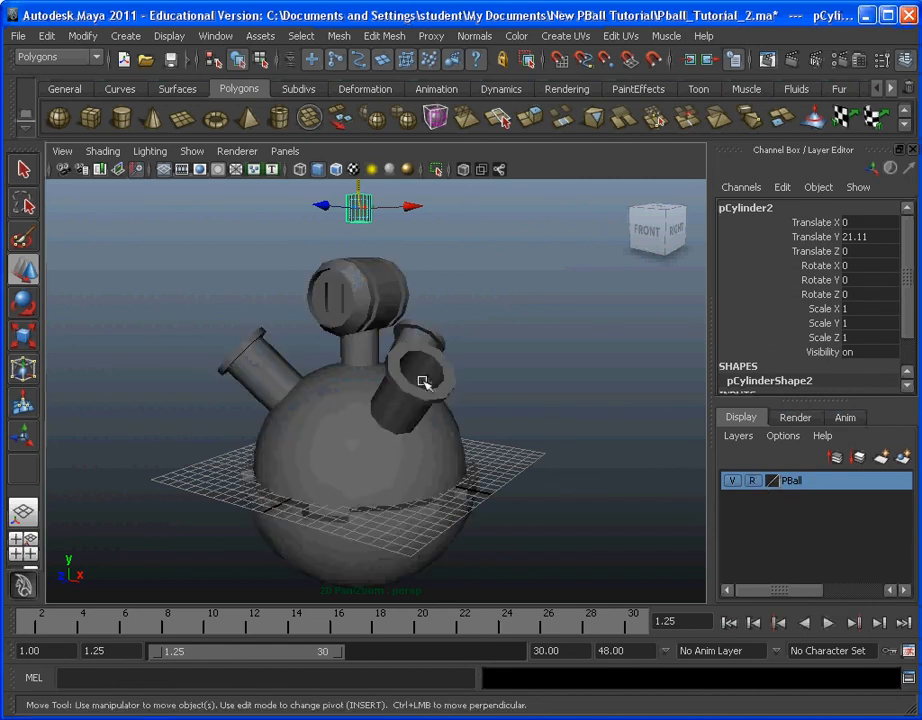
middle_click_drag(414, 321, 415, 406)
left_click_drag(410, 379, 425, 390, "alt")
middle_click_drag(425, 390, 420, 428, "alt")
scroll(420, 428, "up", 3)
left_click_drag(420, 430, 444, 462, "alt")
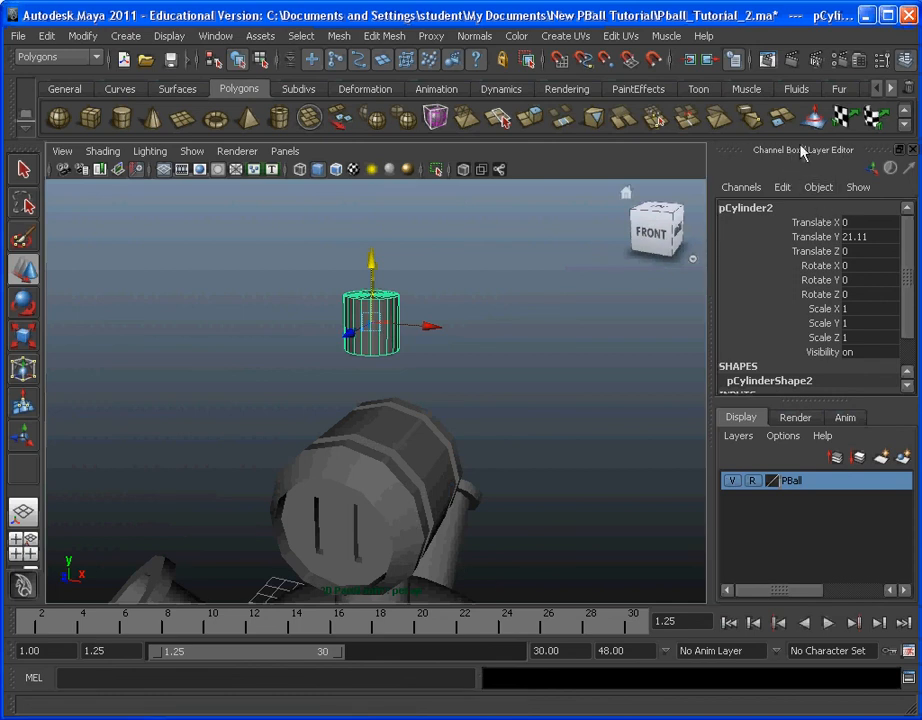
left_click(905, 60)
left_click(905, 60)
left_click(905, 60)
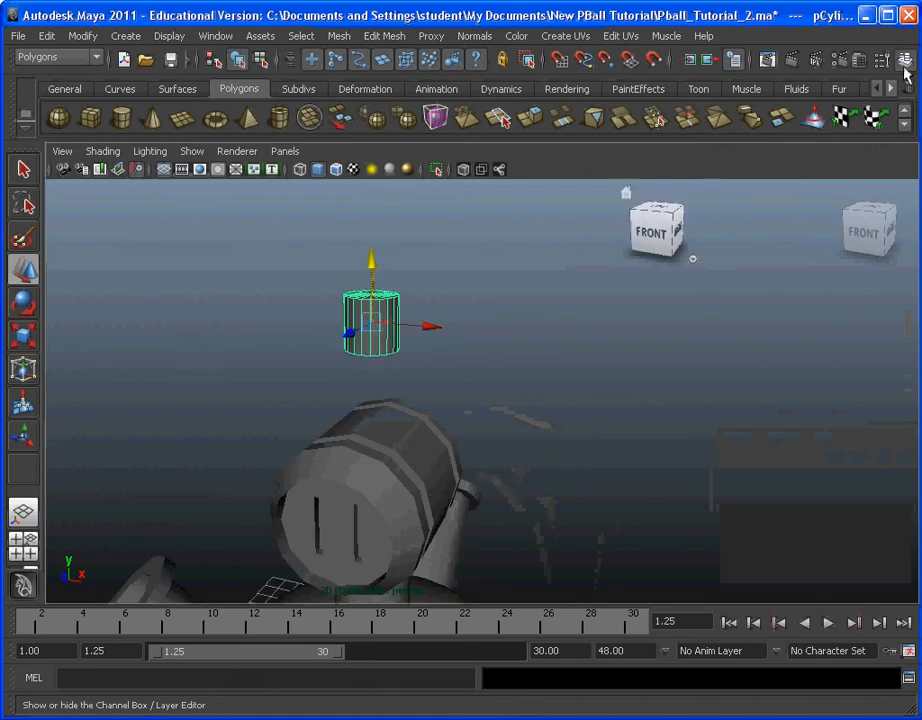
left_click(905, 60)
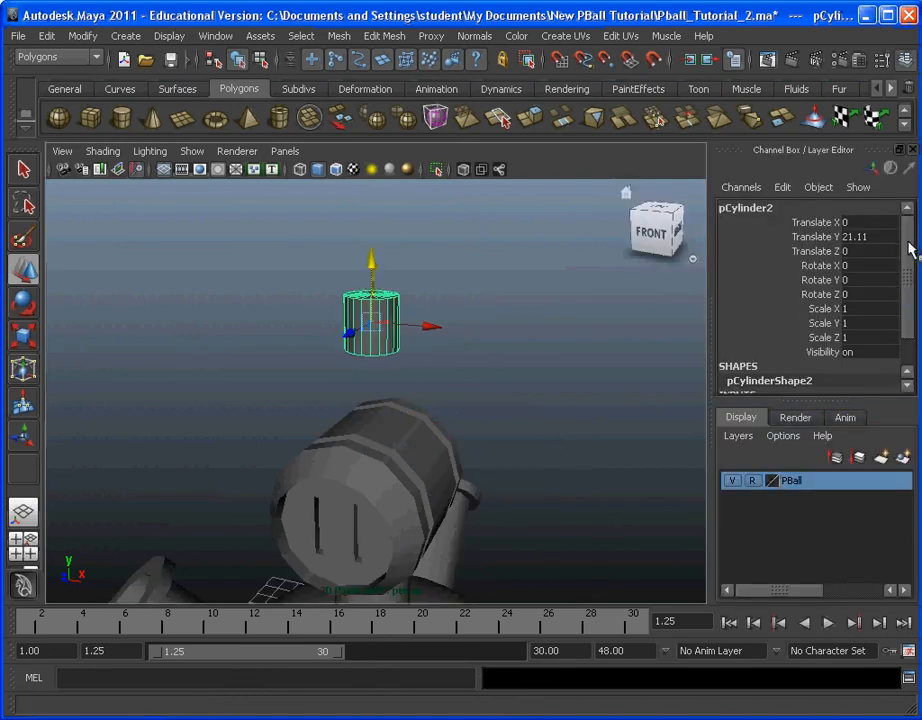
Step: Set the cylinder's radius to 1.5 and its height to 8
scroll(823, 350, "down", 3)
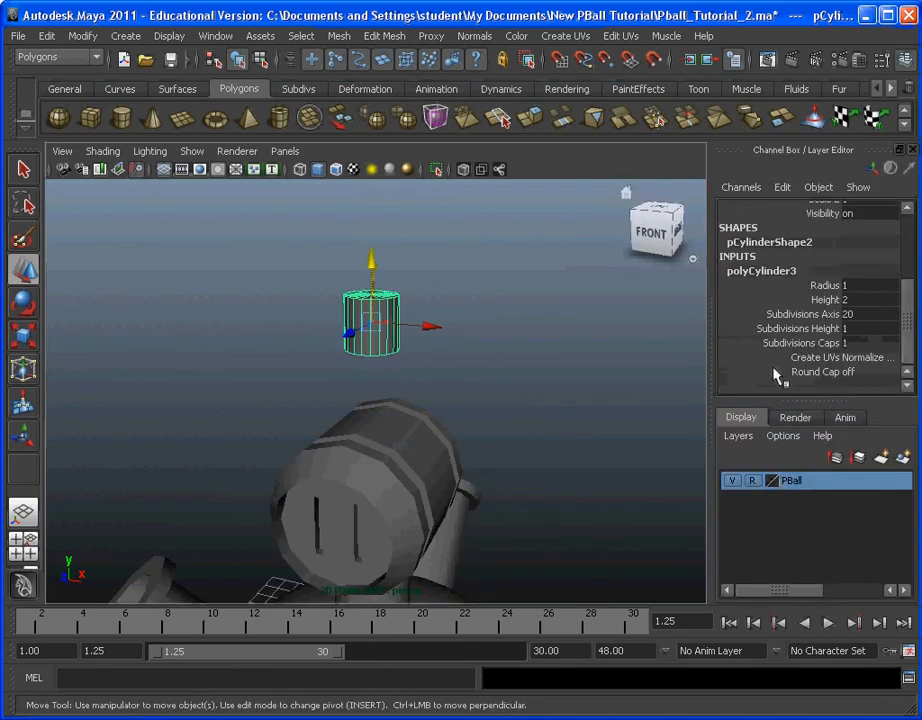
left_click(873, 286)
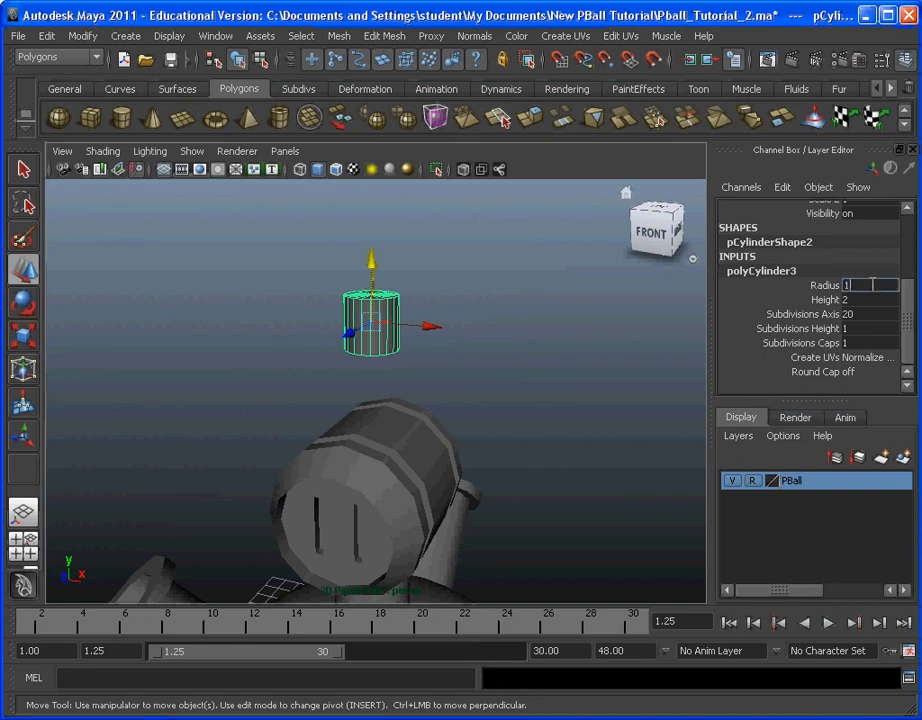
type(".5")
key("Return")
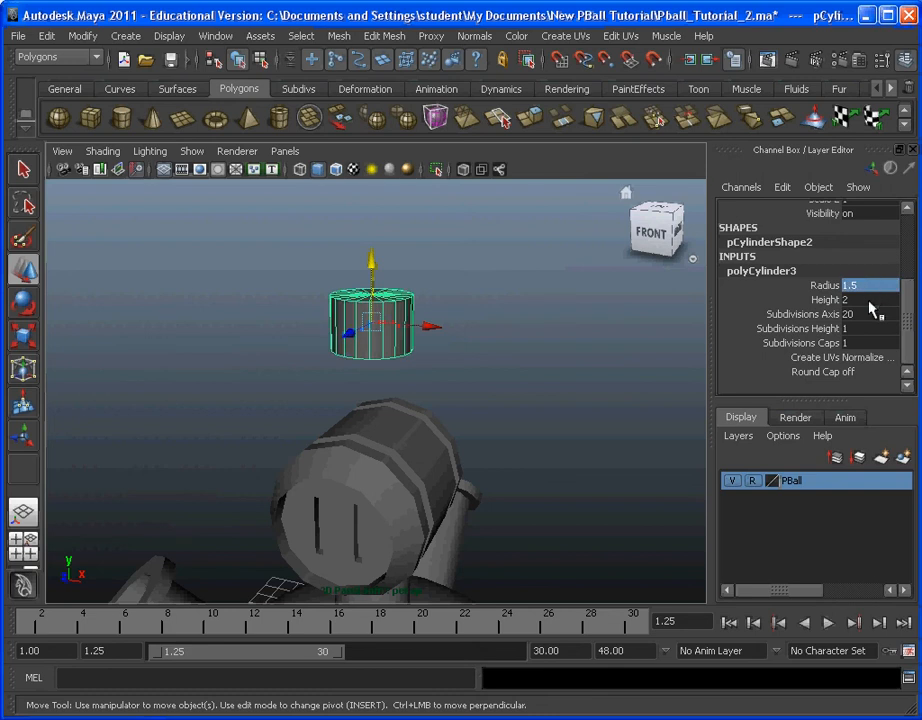
left_click(872, 299)
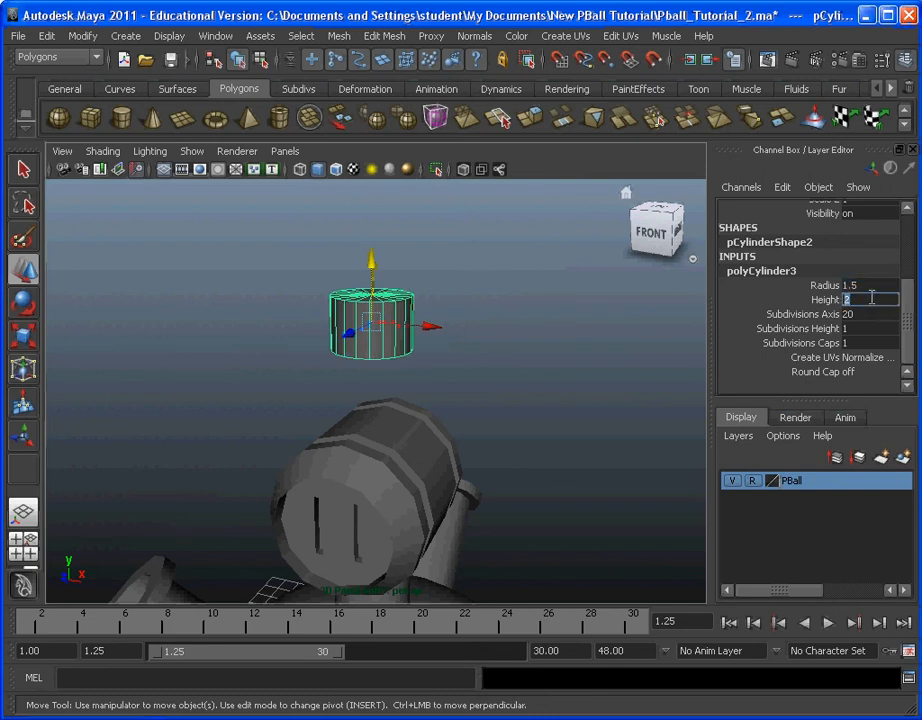
key("Return")
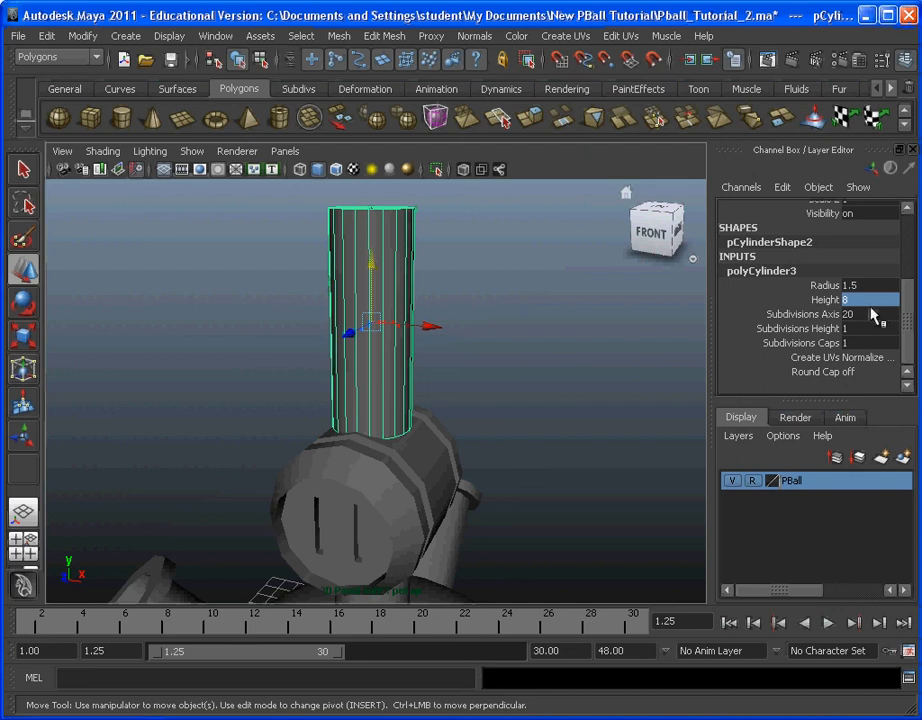
Step: Set the cylinder's axis subdivisions to 10 and its height subdivisions to 7
left_click(869, 314)
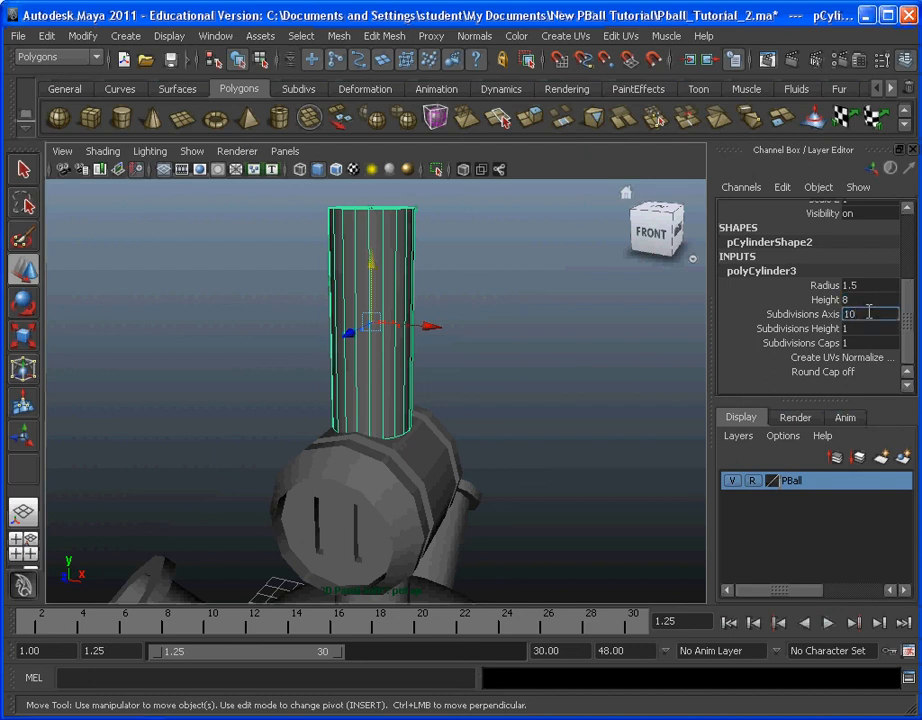
key("Return")
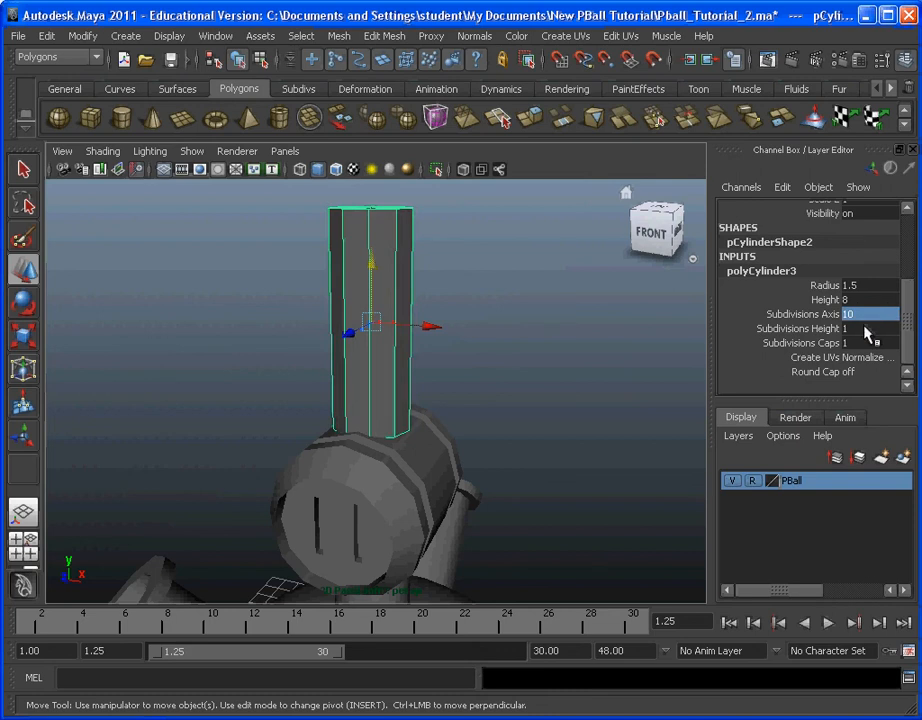
left_click(865, 328)
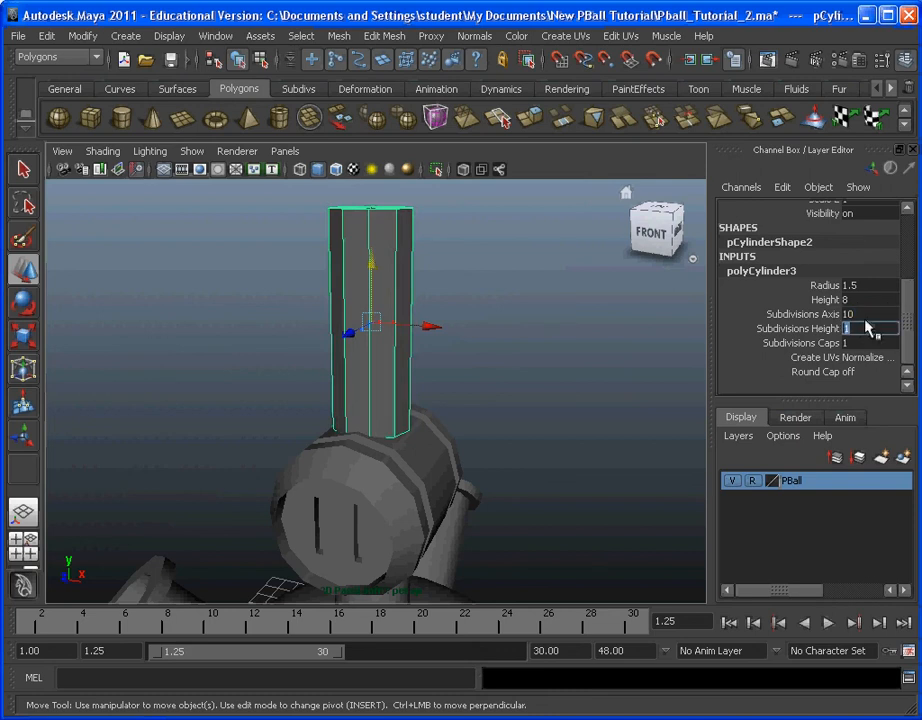
type("7")
key("Return")
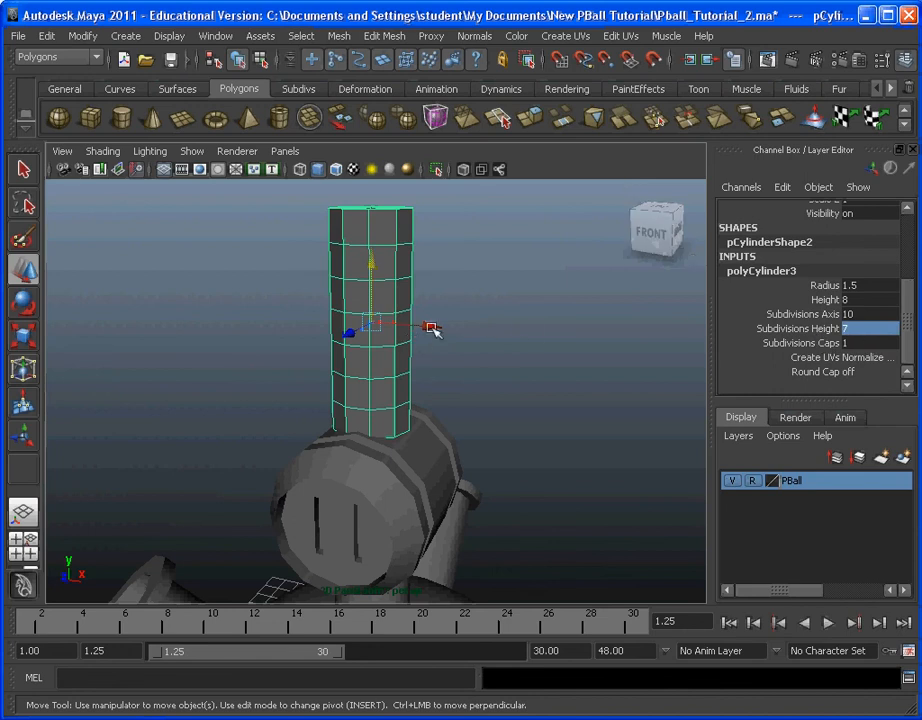
Step: Switch the cylinder to face selection and select the whole second ring of side faces from its lower end
left_click_drag(558, 325, 498, 335, "alt")
middle_click_drag(498, 335, 544, 380, "alt")
scroll(561, 337, "up", 3)
scroll(536, 330, "down", 1)
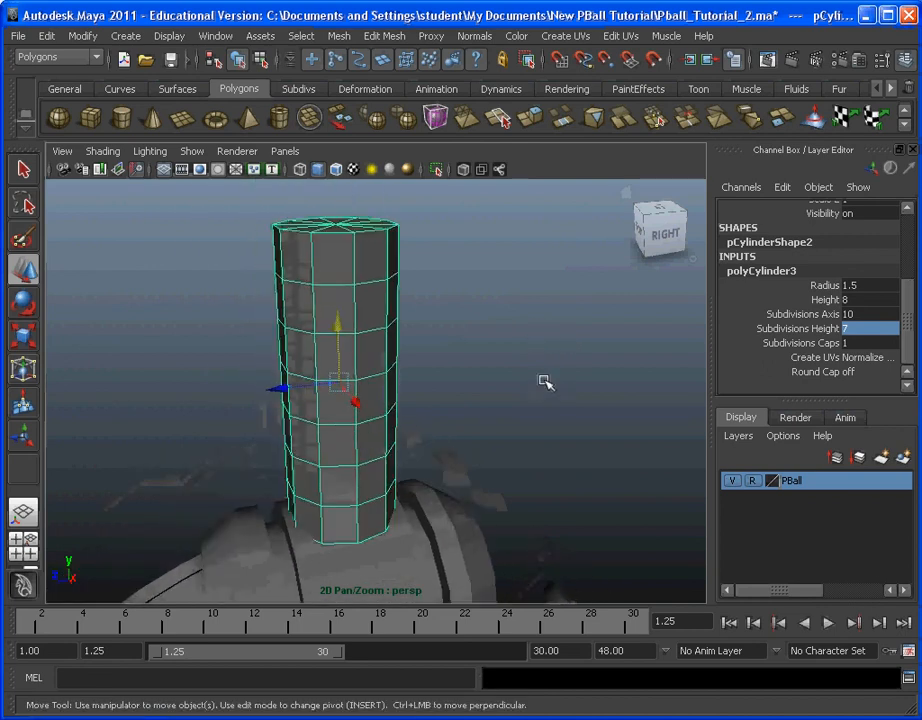
left_click_drag(544, 380, 570, 380, "alt")
left_click(292, 35)
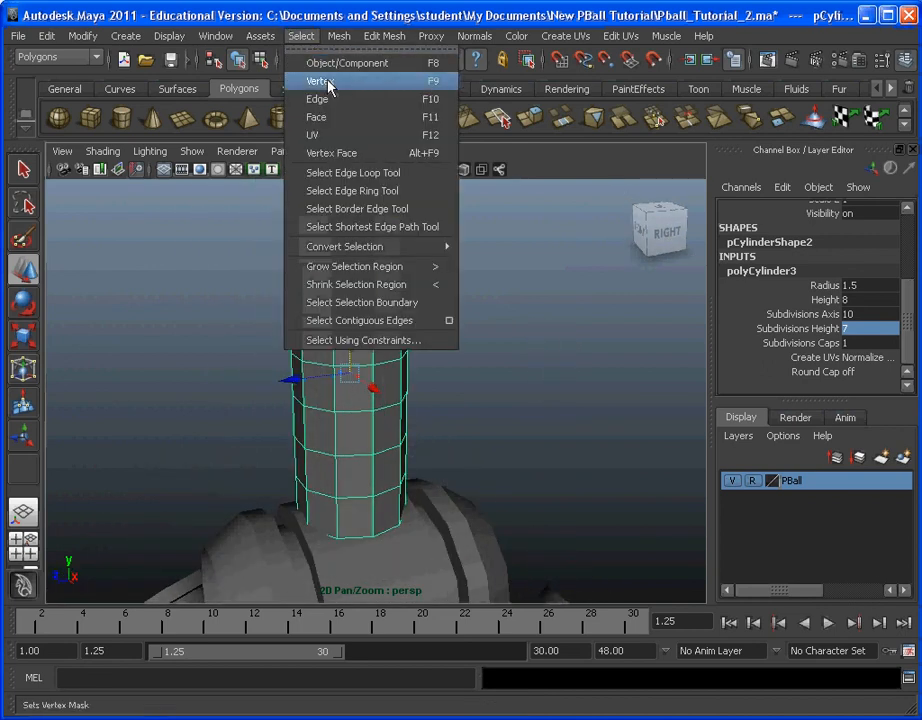
left_click(330, 119)
left_click_drag(507, 425, 486, 400, "alt")
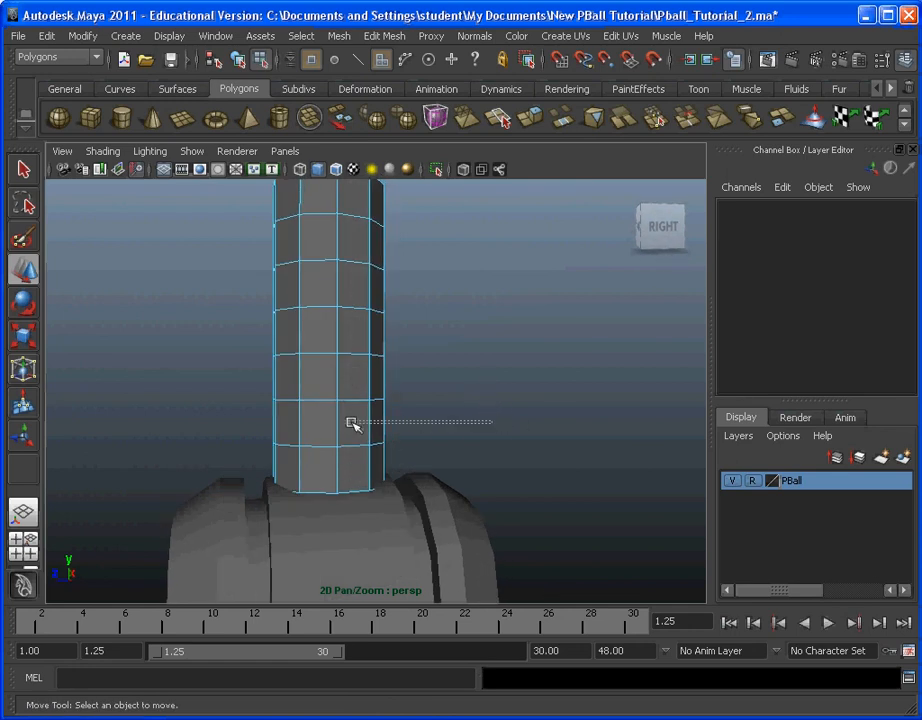
left_click_drag(352, 424, 180, 420)
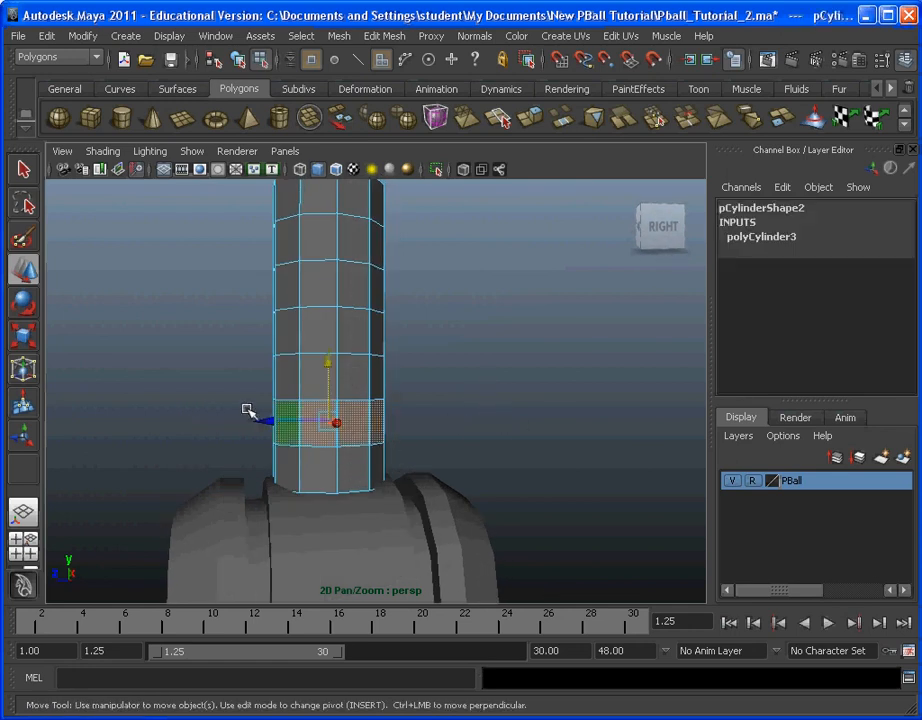
Step: Add the fourth and sixth rings of side faces, counted from the lower end, to the selection
left_click_drag(498, 337, 196, 330)
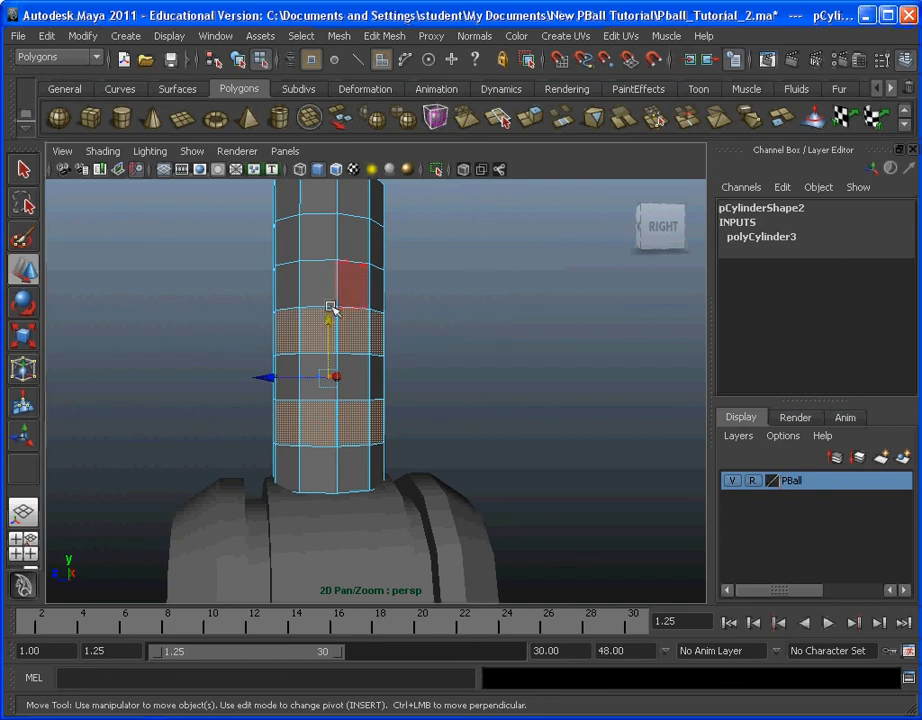
left_click_drag(329, 309, 428, 288, "alt")
left_click_drag(370, 267, 740, 290, "shift")
left_click_drag(513, 310, 202, 230, "alt")
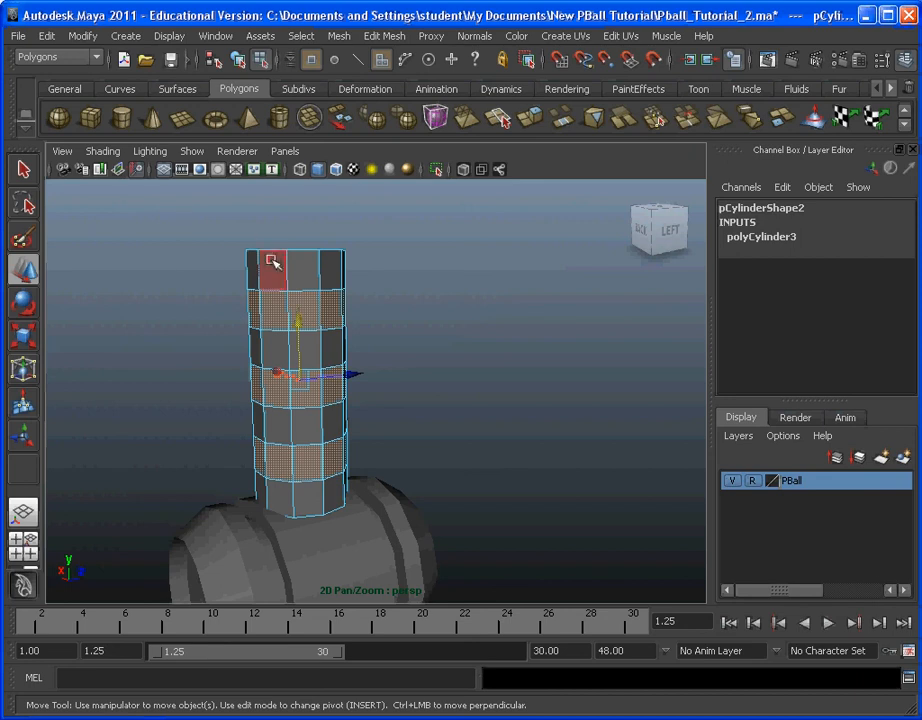
key("ctrl+z")
left_click_drag(436, 335, 397, 319, "alt")
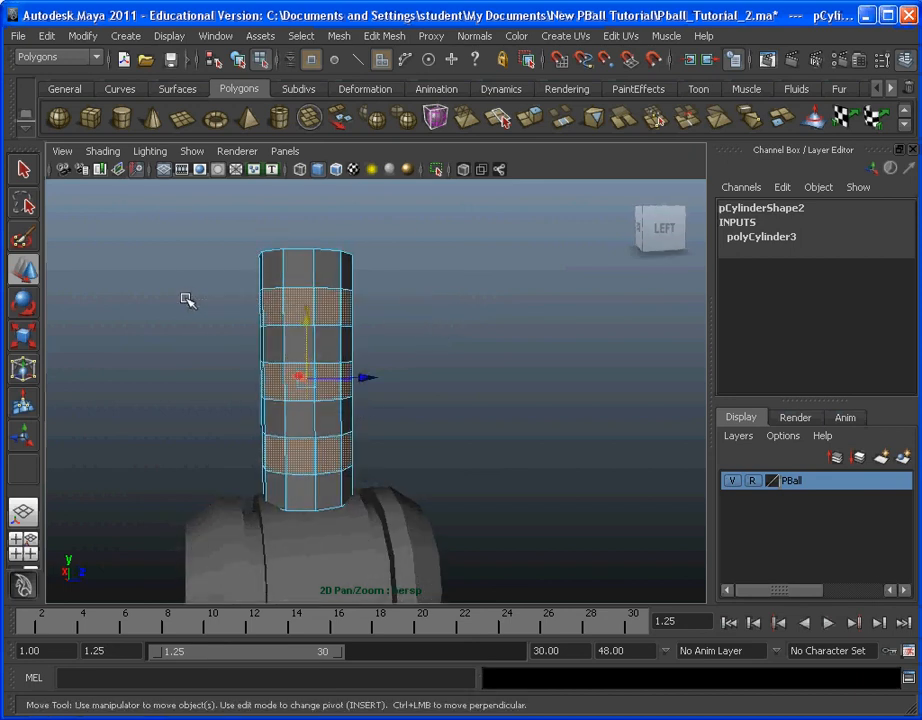
Step: Extrude the three selected face rings inward to form recessed grooves around the cylinder
left_click_drag(540, 330, 455, 319, "alt")
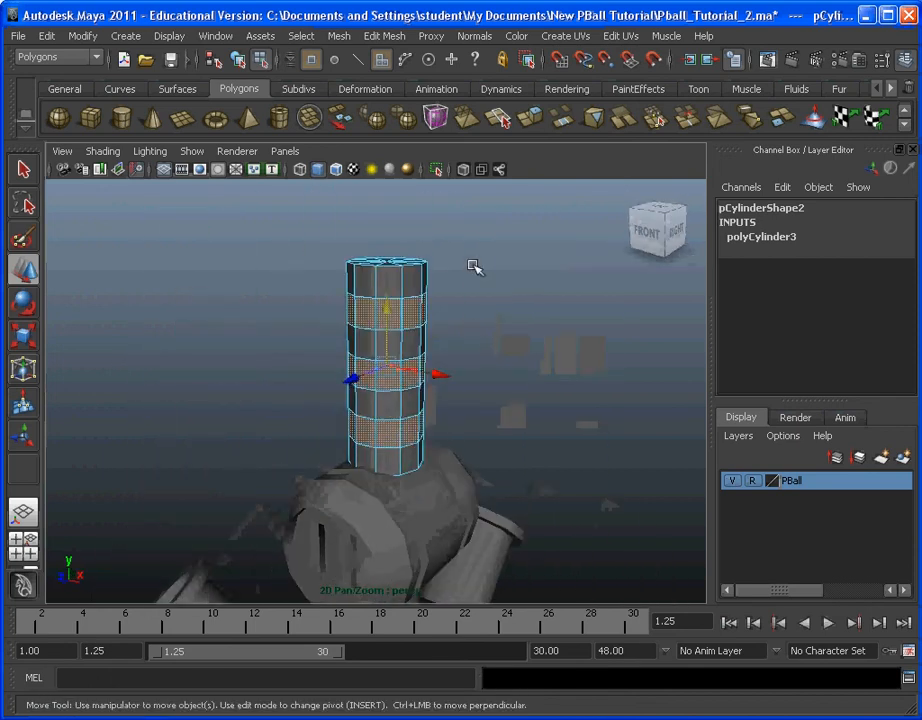
left_click(396, 37)
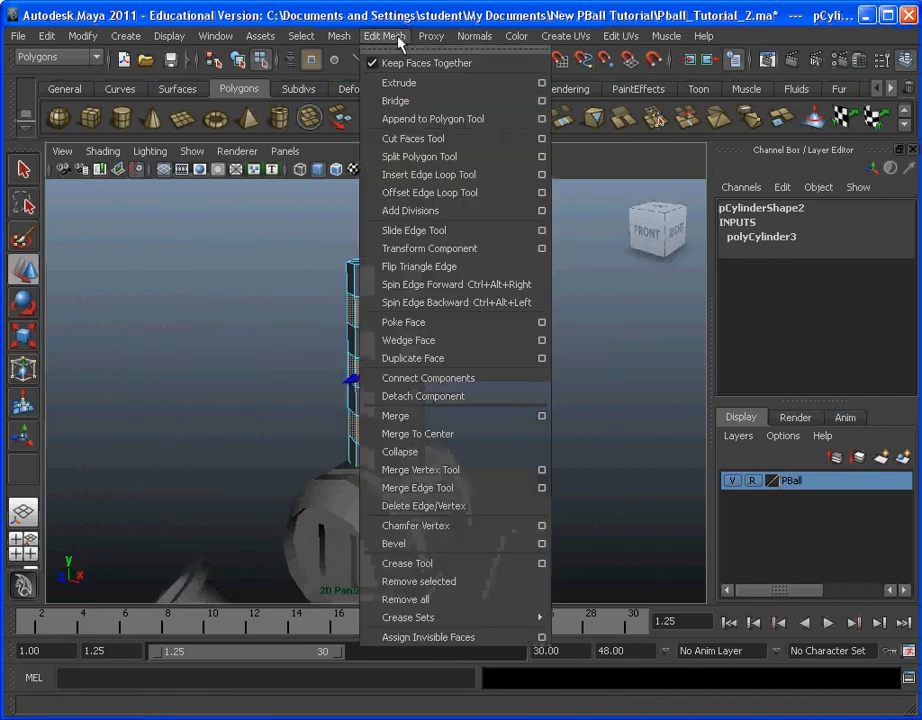
left_click(410, 88)
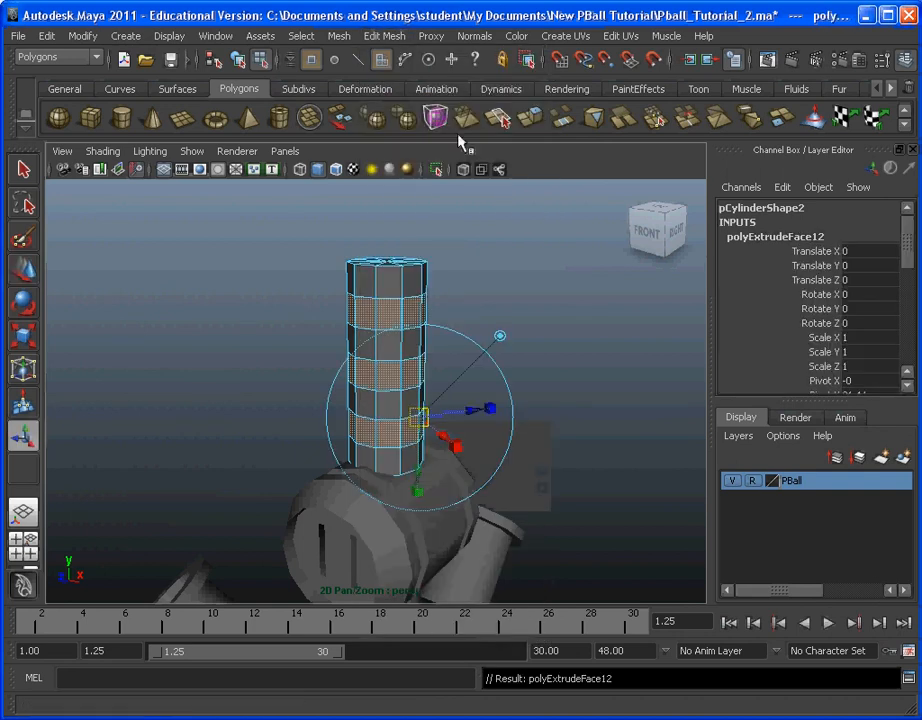
left_click_drag(476, 484, 448, 465, "alt")
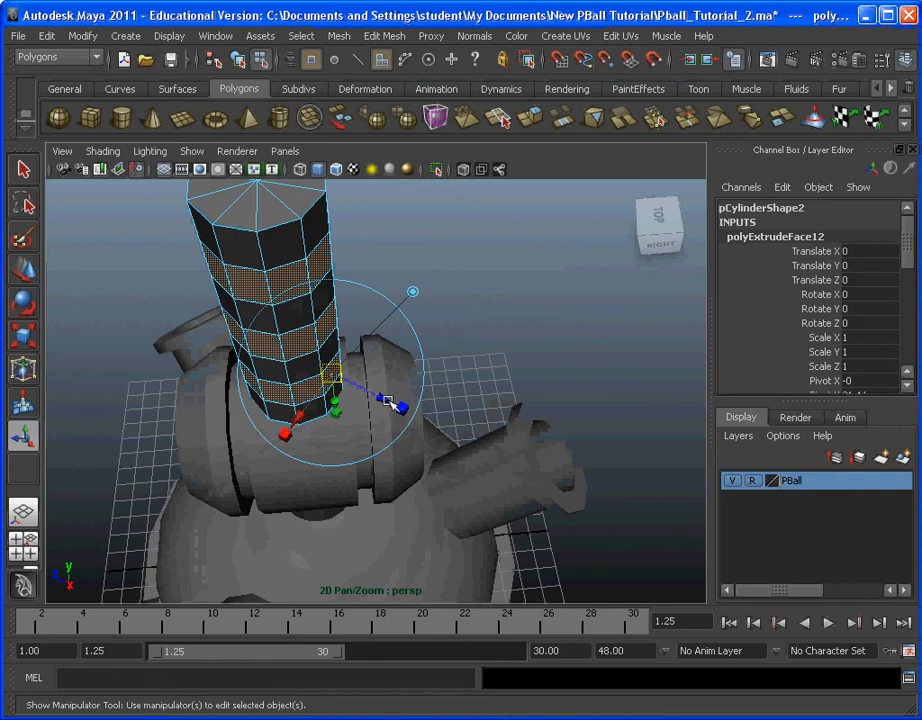
left_click_drag(381, 400, 508, 453)
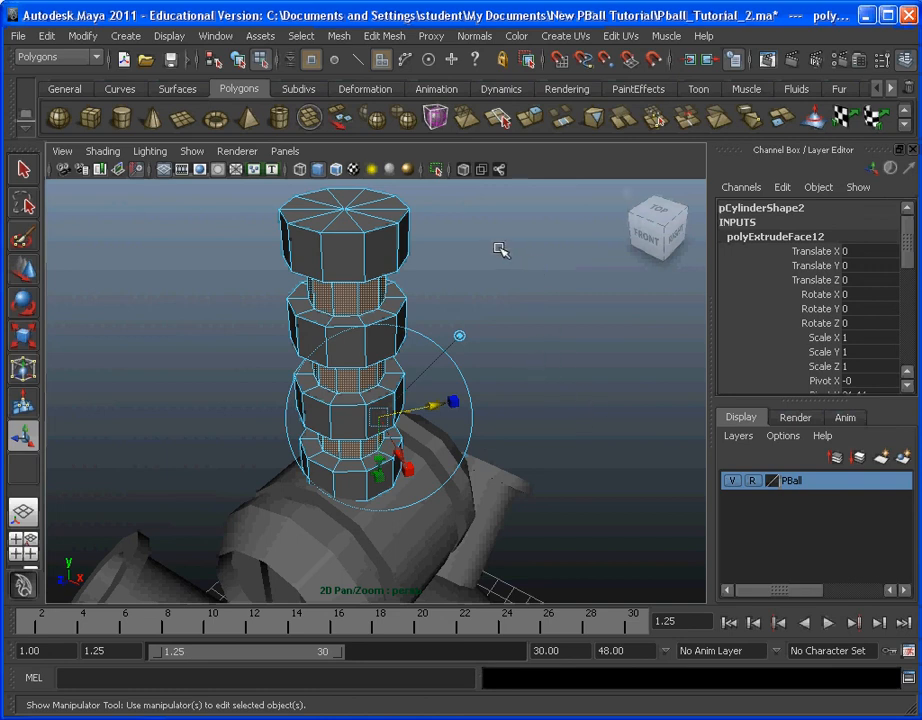
Step: Switch to vertex selection and raise the top cap's centre vertex to about 27.7 on Y, forming a cone tip
left_click(302, 35)
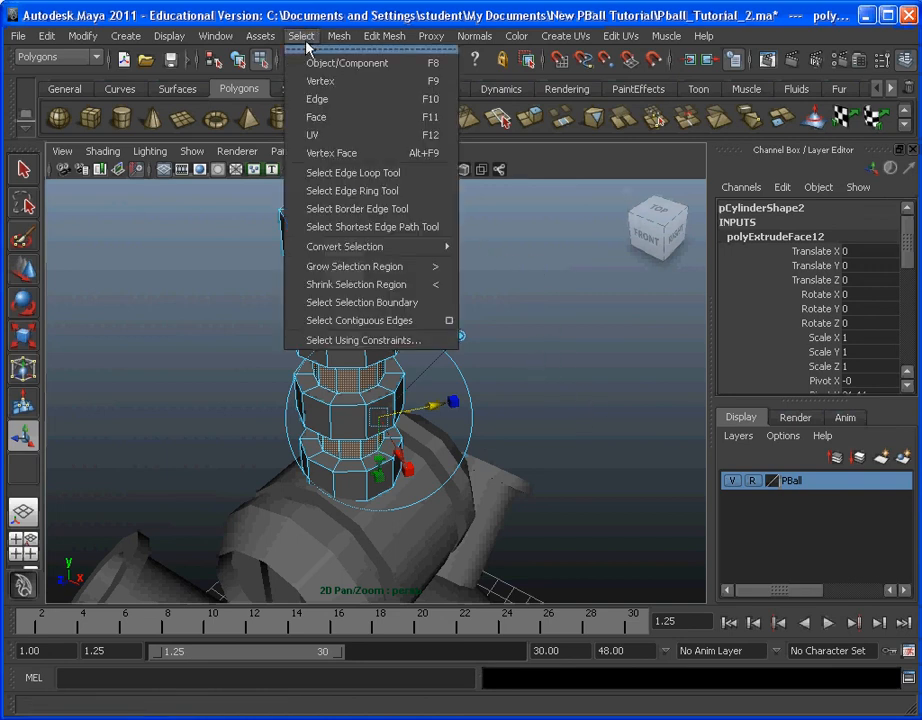
left_click(331, 88)
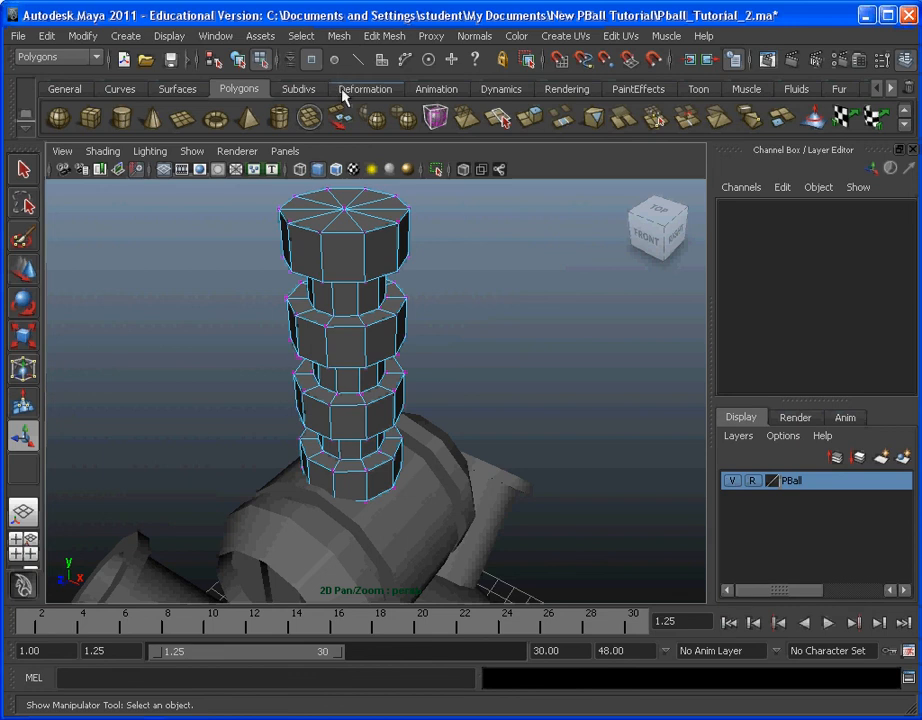
left_click(346, 208)
left_click_drag(517, 245, 354, 364, "alt")
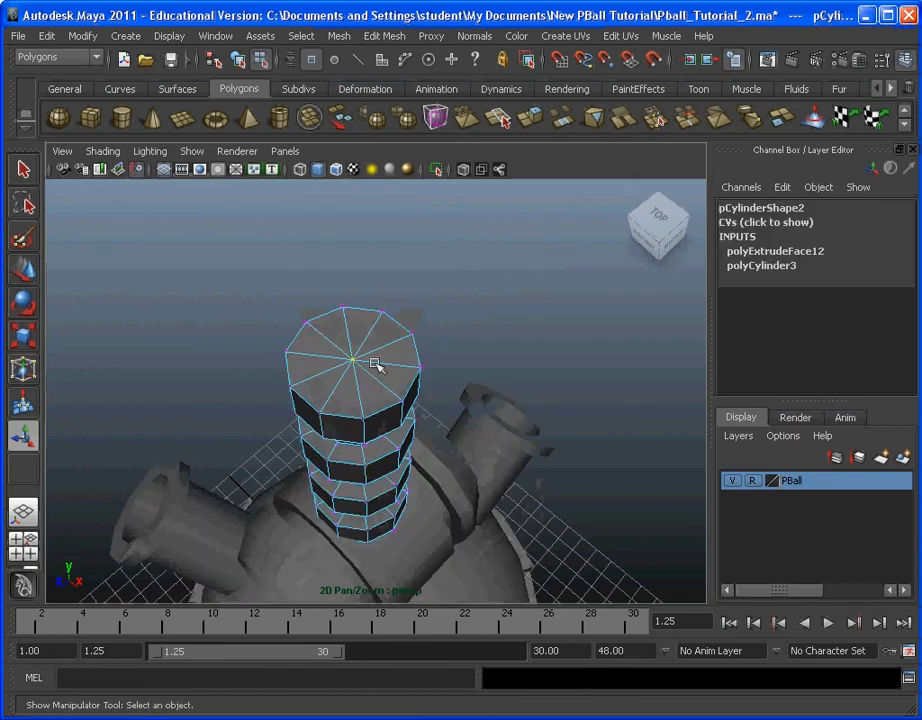
scroll(357, 368, "down", 1)
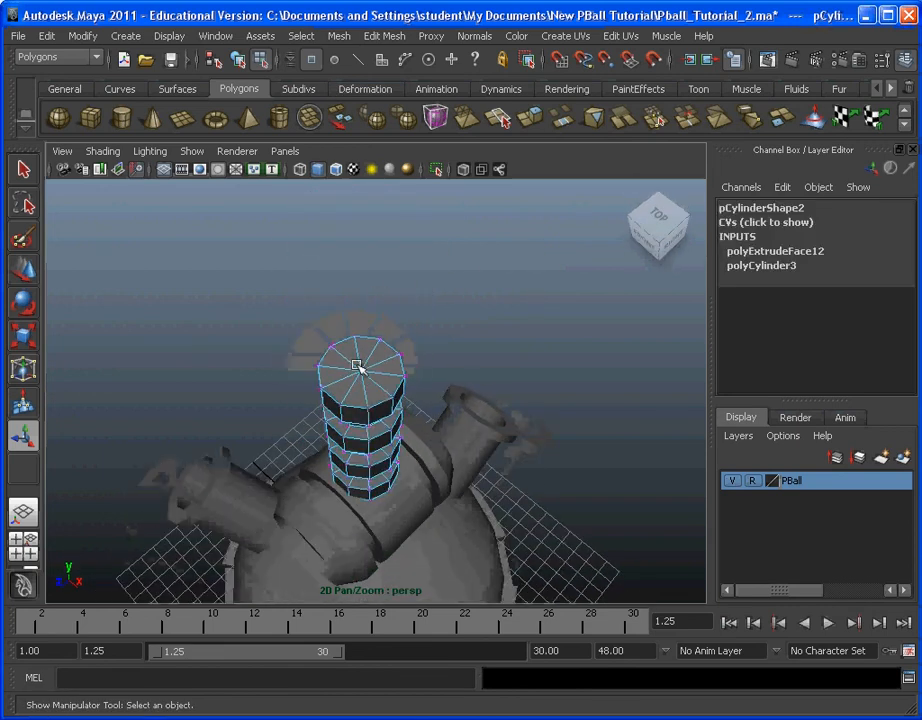
scroll(357, 368, "up", 1)
left_click_drag(357, 368, 360, 318, "alt")
middle_click_drag(360, 318, 360, 385, "alt")
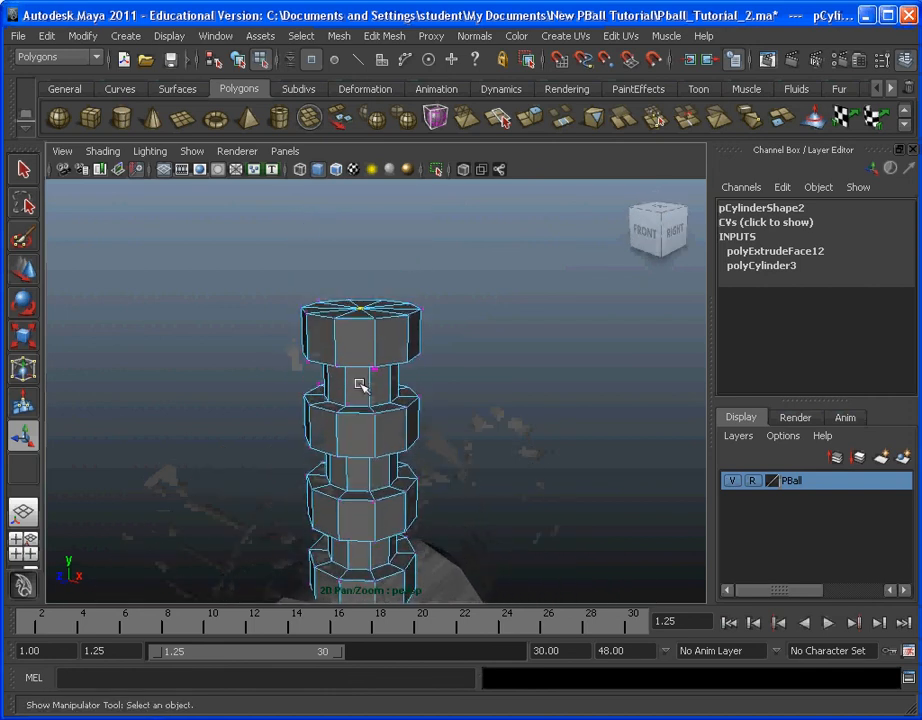
left_click(35, 277)
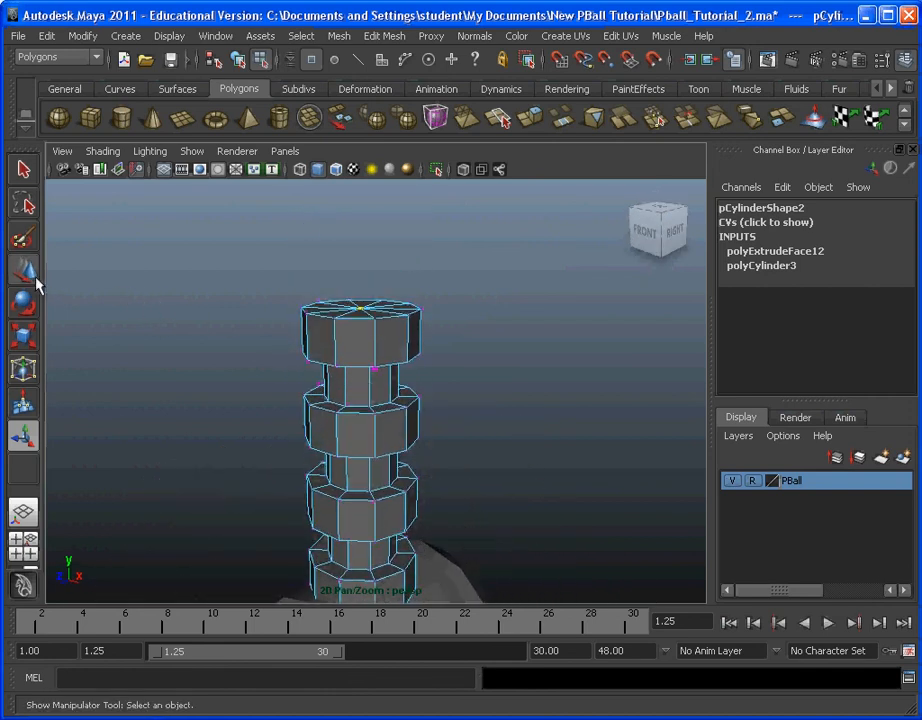
left_click_drag(368, 237, 379, 132)
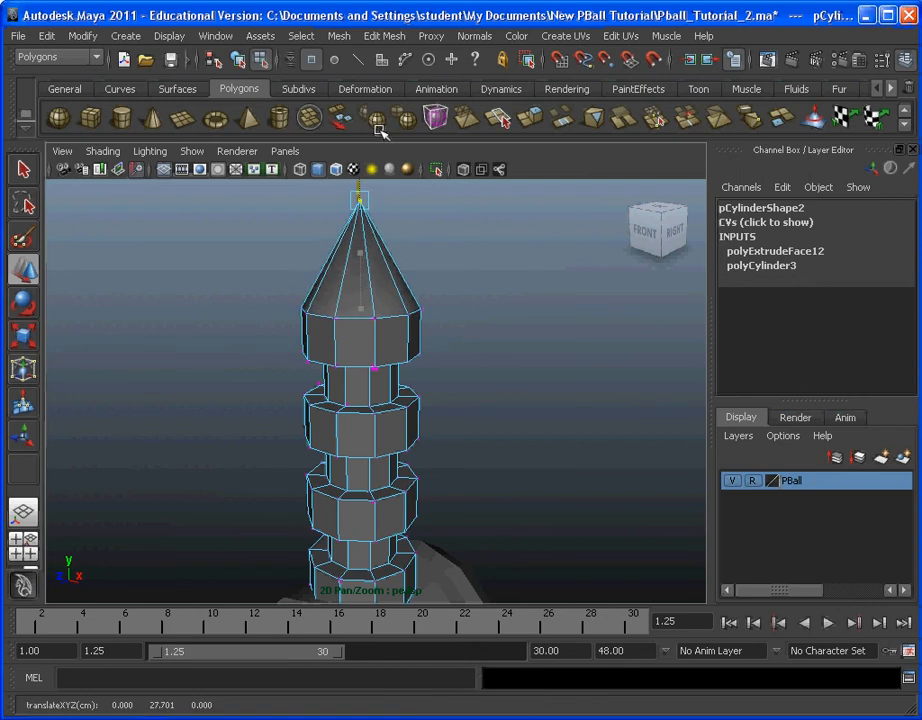
Step: Reselect the cone's tip vertex and lower it slightly along Y
scroll(438, 380, "down", 3)
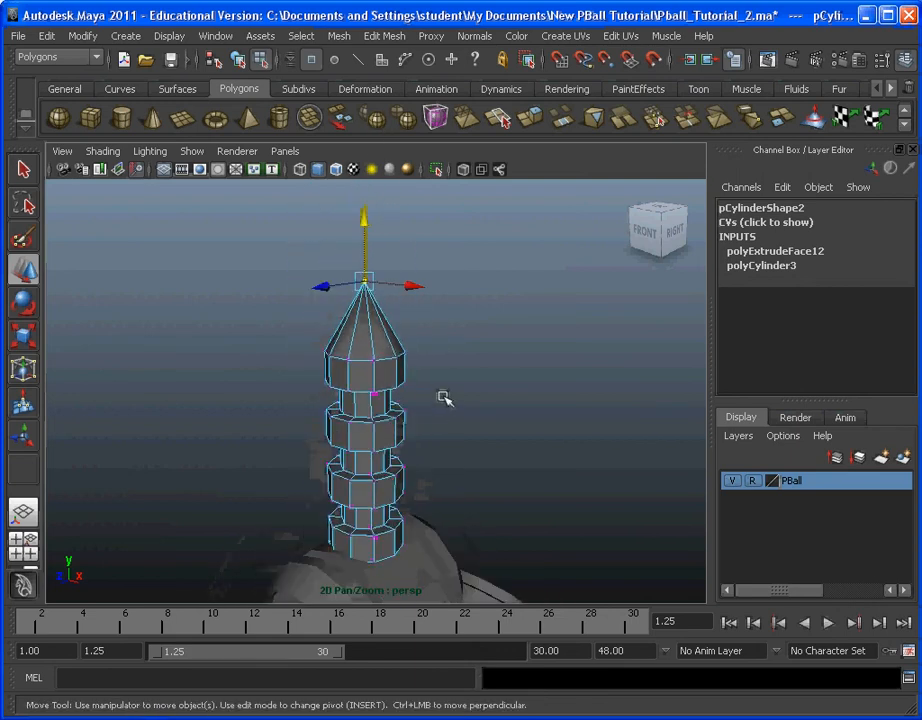
left_click(375, 216)
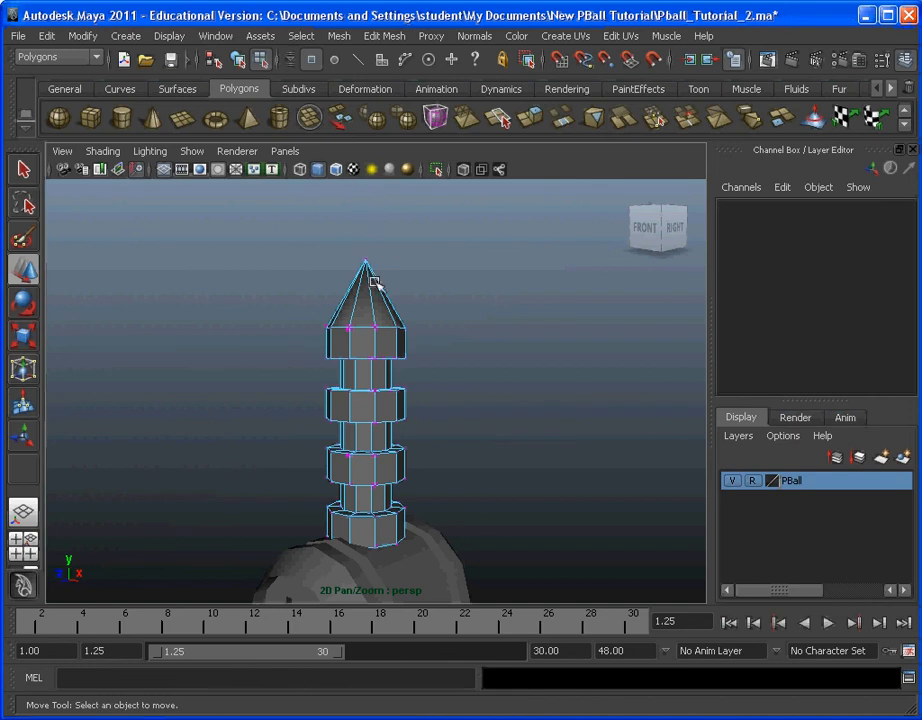
left_click(366, 260)
mouse_move(367, 200)
left_mouse_down()
mouse_move(369, 226)
mouse_move(368, 209)
left_mouse_up()
mouse_move(452, 292)
left_mouse_down("alt")
mouse_move(501, 305)
mouse_move(437, 298)
left_mouse_up("alt")
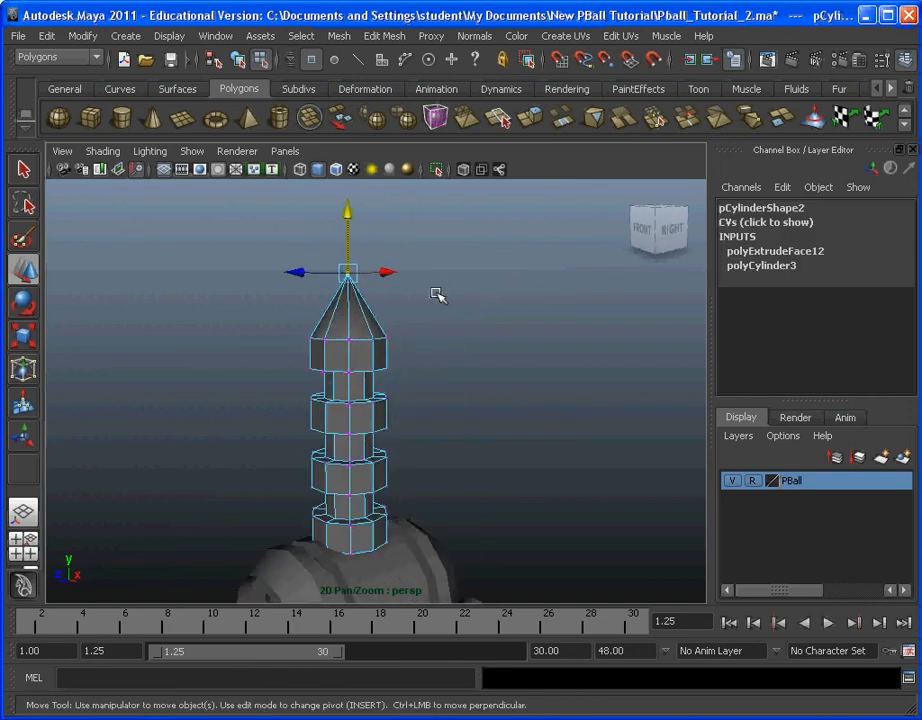
Step: Leave vertex selection, switch to face selection and select the faces of the grooved cylinder's bottom cap around its centre
middle_click_drag(432, 402, 464, 378, "alt")
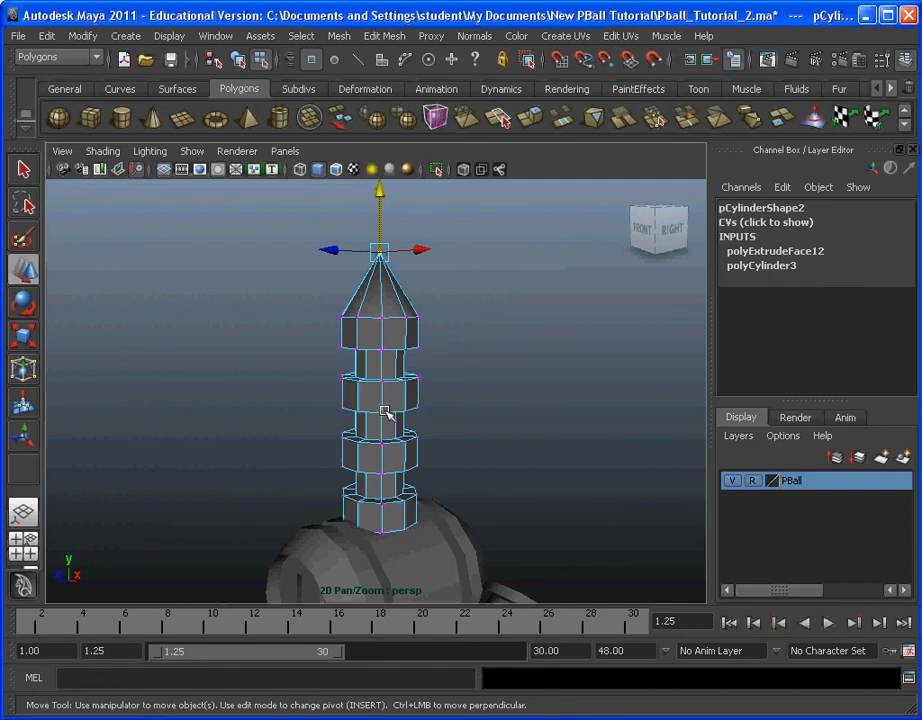
left_click(301, 35)
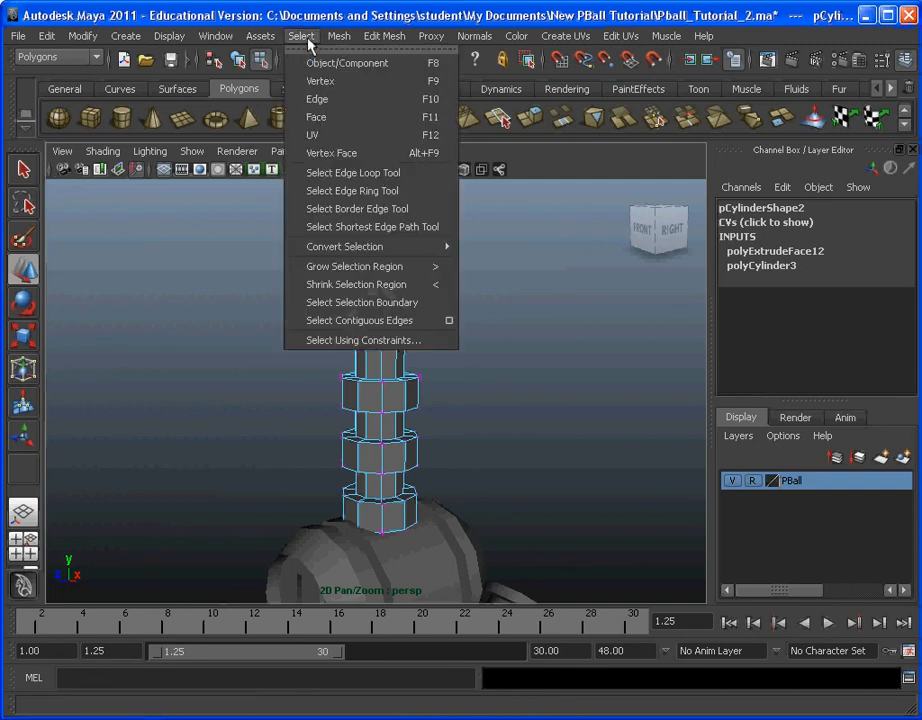
left_click(313, 63)
left_click_drag(383, 366, 381, 374)
middle_click_drag(522, 498, 498, 416, "alt")
left_click_drag(445, 422, 471, 442, "alt")
middle_click_drag(470, 451, 420, 451, "alt")
left_click_drag(409, 453, 552, 370, "alt")
scroll(371, 403, "up", 5)
mouse_move(552, 370)
middle_mouse_down("alt")
mouse_move(566, 399)
mouse_move(550, 371)
middle_mouse_up("alt")
right_click_drag(550, 371, 389, 294, "alt")
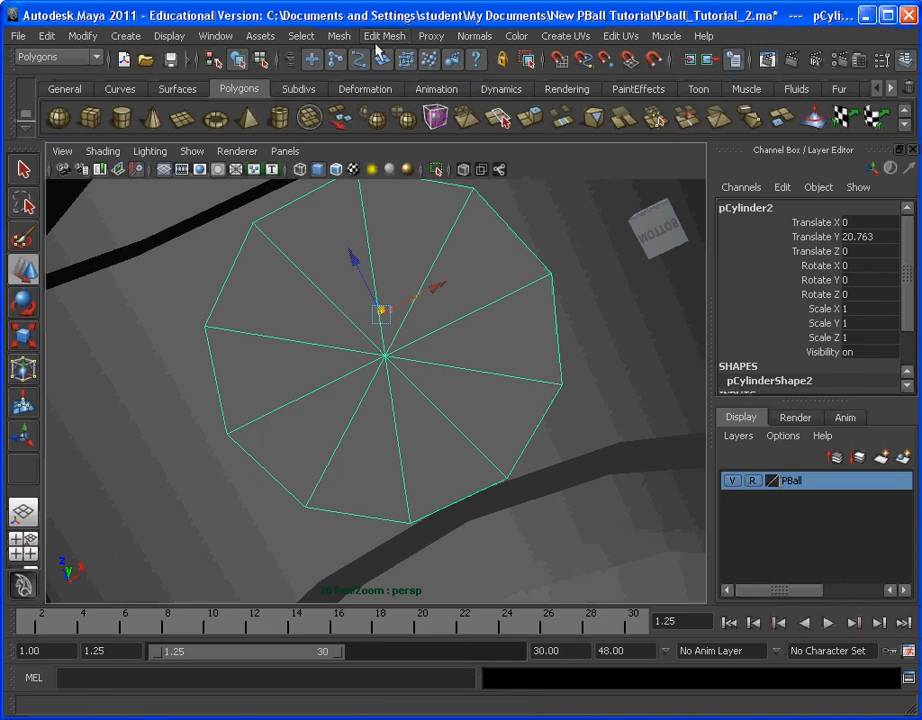
left_click(301, 36)
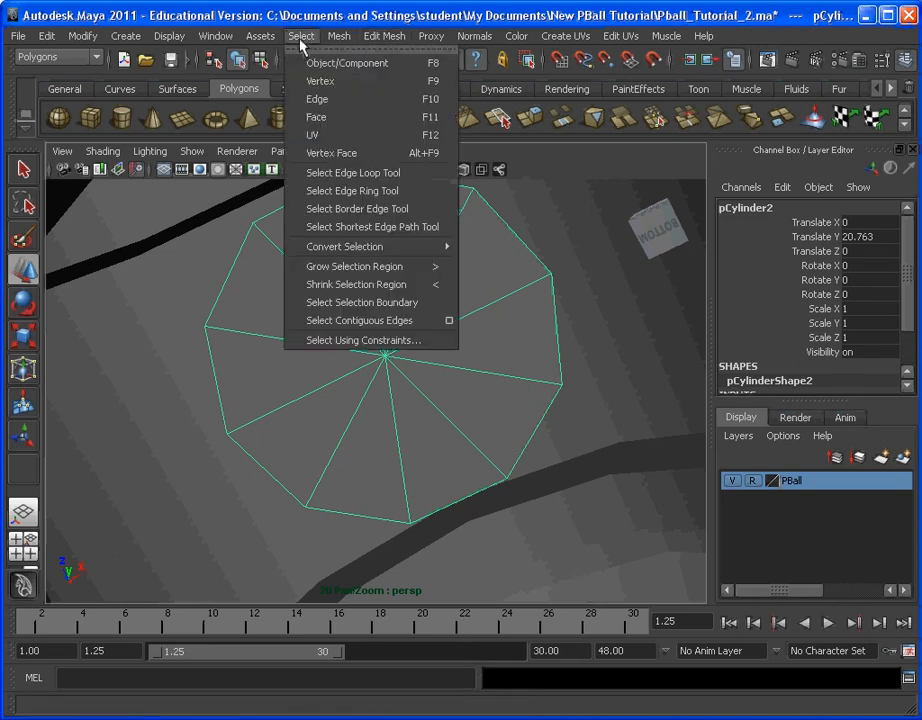
left_click(339, 118)
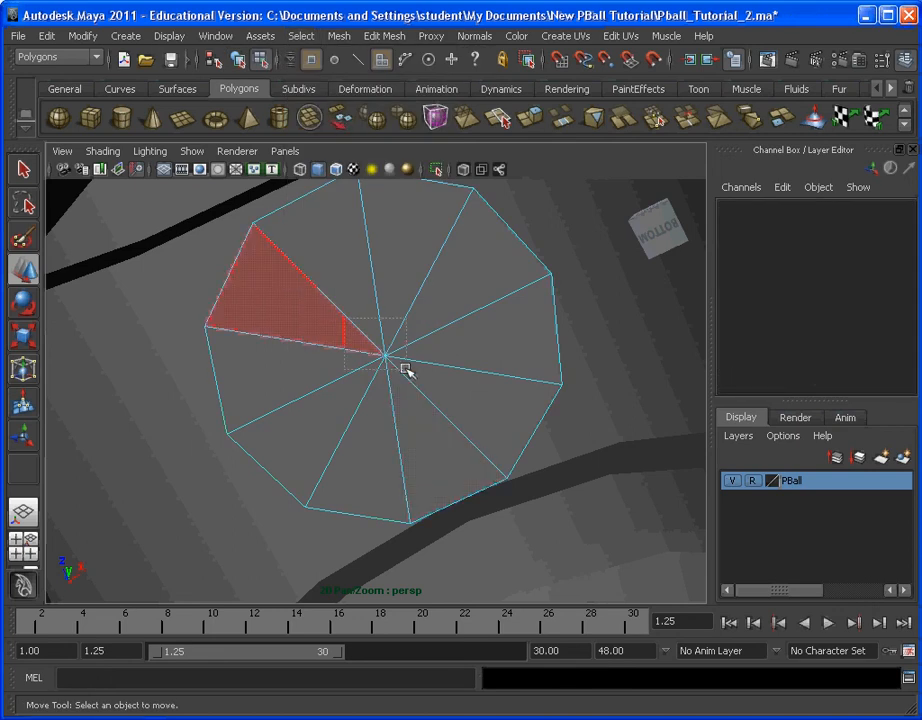
left_click_drag(405, 370, 407, 370)
left_click_drag(502, 333, 315, 360, "alt")
Step: Deselect the unwanted cone and side faces higher up the cylinder and delete the remaining selected bottom cap faces
scroll(475, 350, "down", 5)
middle_click_drag(327, 309, 371, 457, "alt")
left_click_drag(380, 446, 255, 415, "alt")
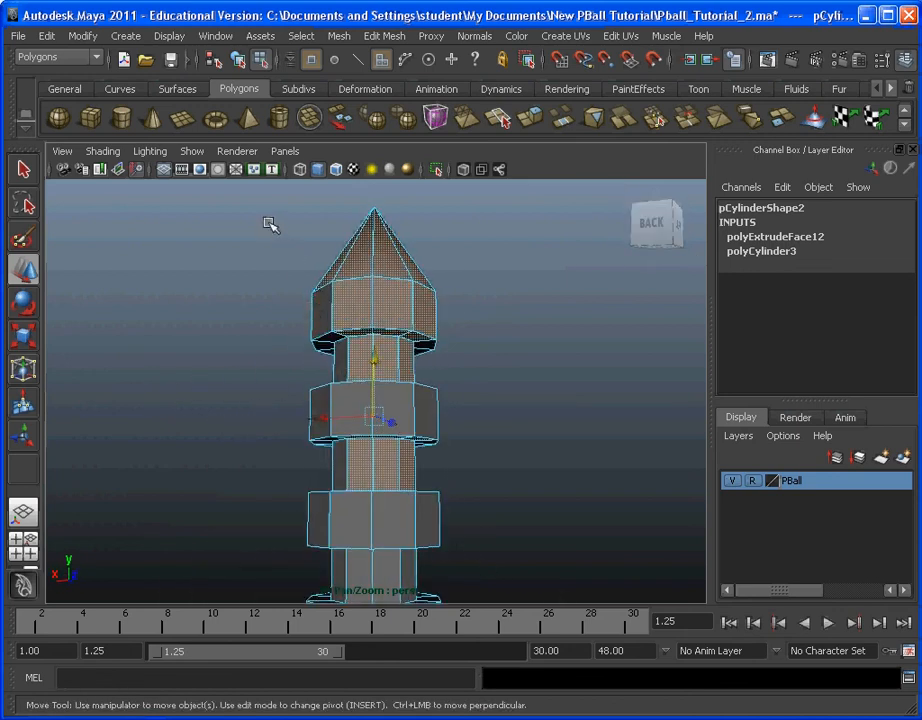
left_click_drag(227, 238, 562, 516)
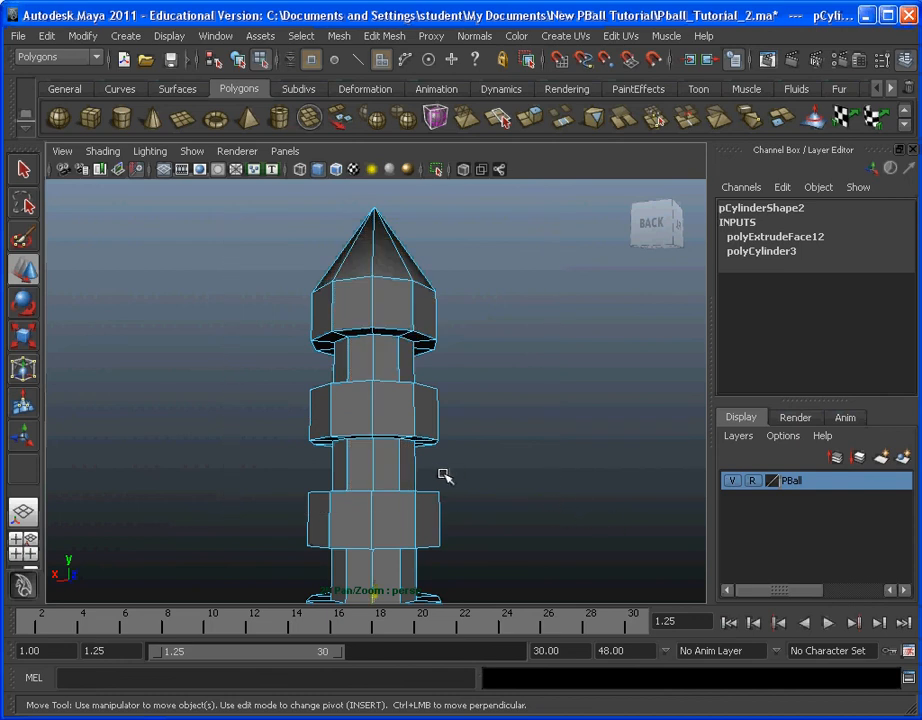
left_click_drag(443, 474, 520, 525, "alt")
middle_click_drag(520, 525, 508, 422, "alt")
left_click_drag(508, 422, 533, 390, "alt")
middle_click_drag(533, 390, 533, 306, "alt")
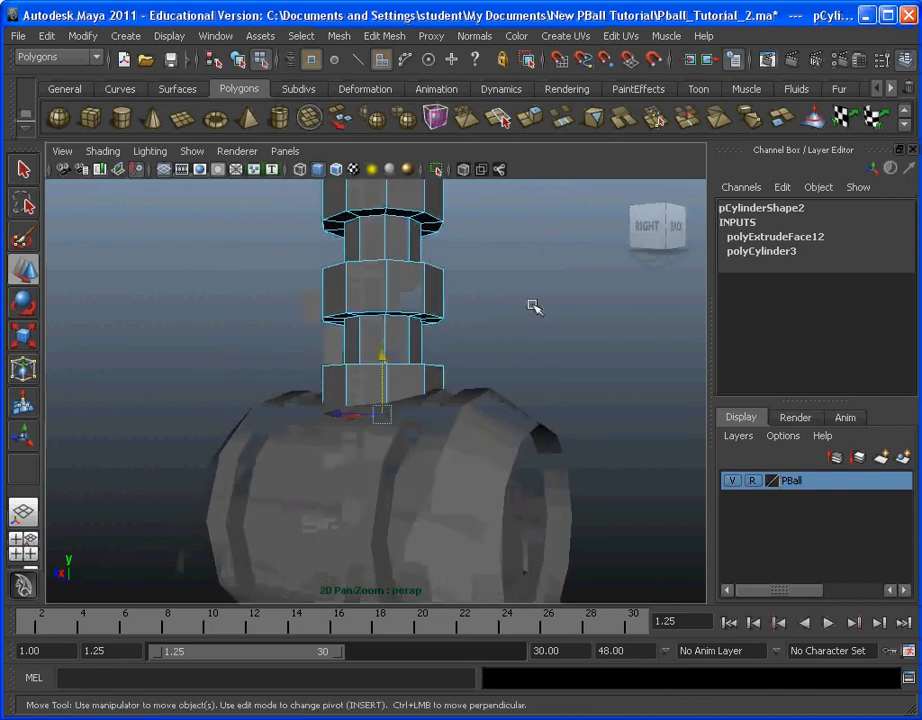
left_click_drag(533, 306, 543, 489, "alt")
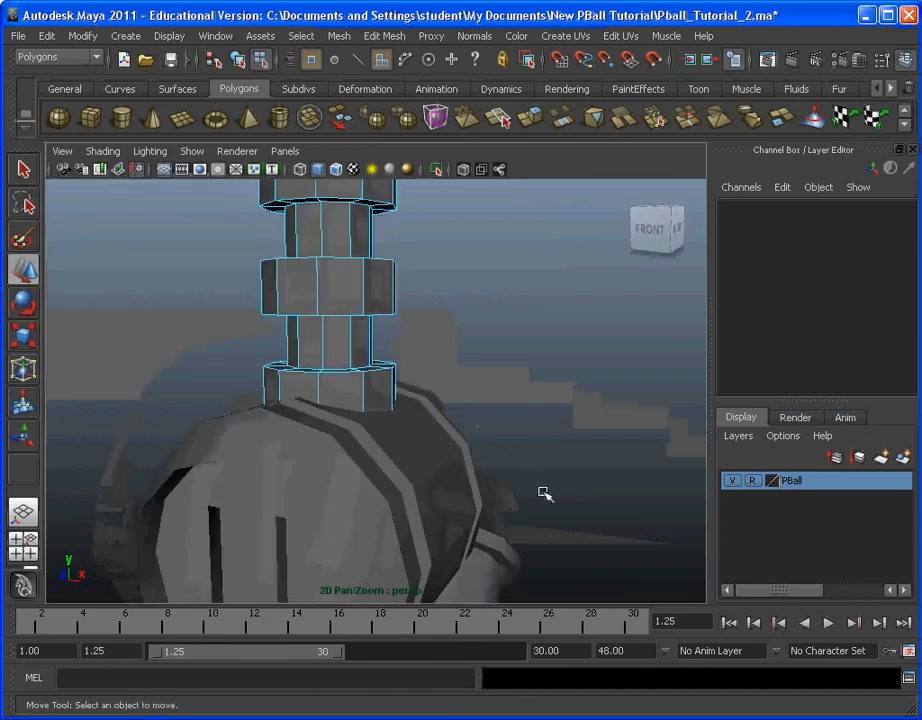
Step: Switch to edge selection, pick a vertical edge on the second raised band from the top and convert it to an edge ring
middle_click_drag(306, 342, 350, 433, "alt")
middle_click_drag(347, 377, 363, 497, "alt")
scroll(376, 405, "down", 5)
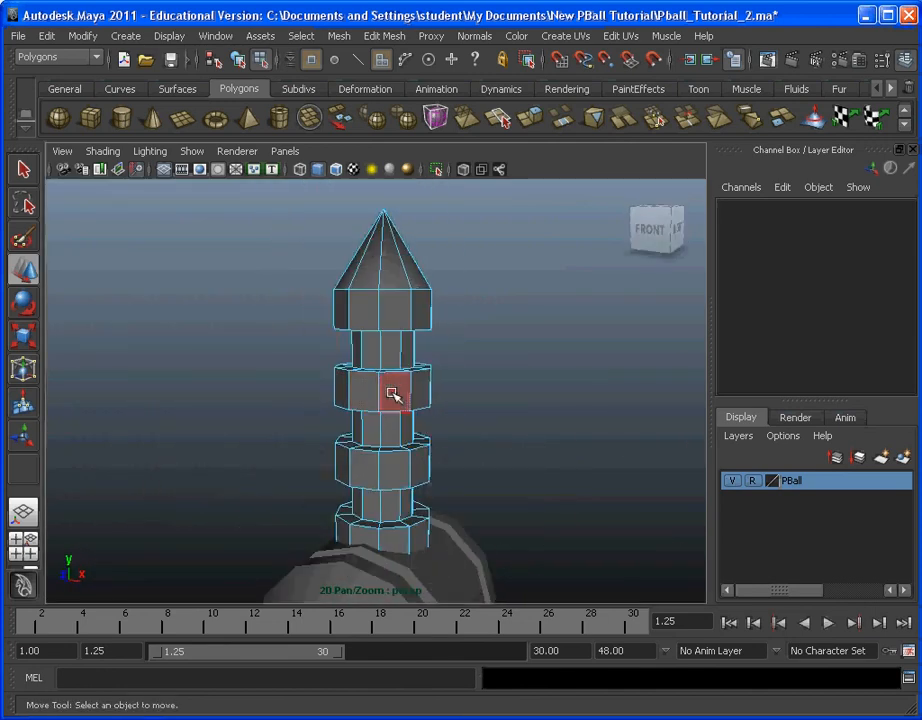
left_click(300, 37)
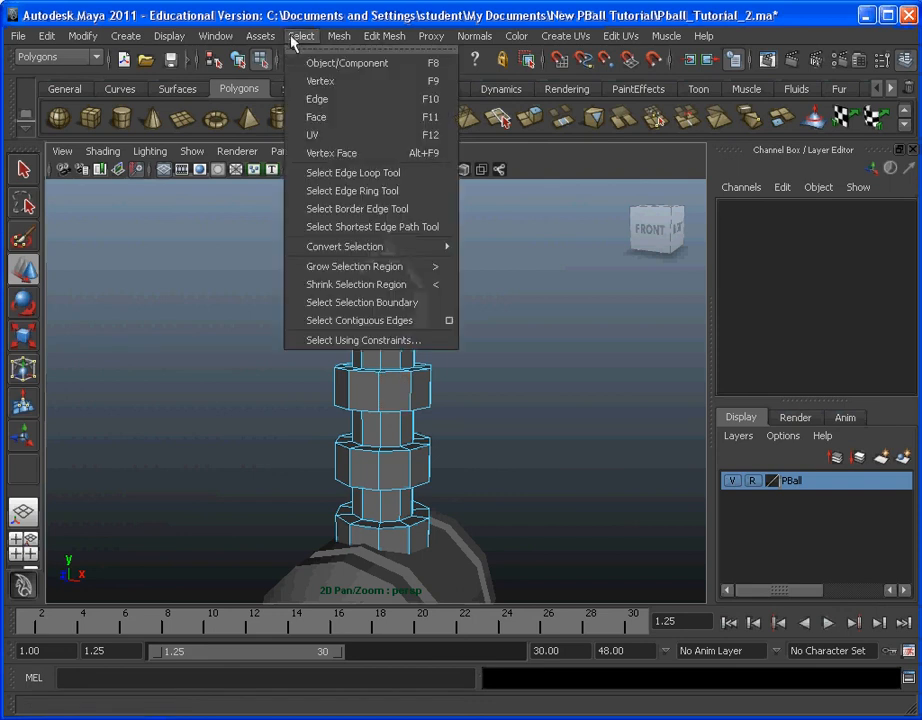
left_click(332, 100)
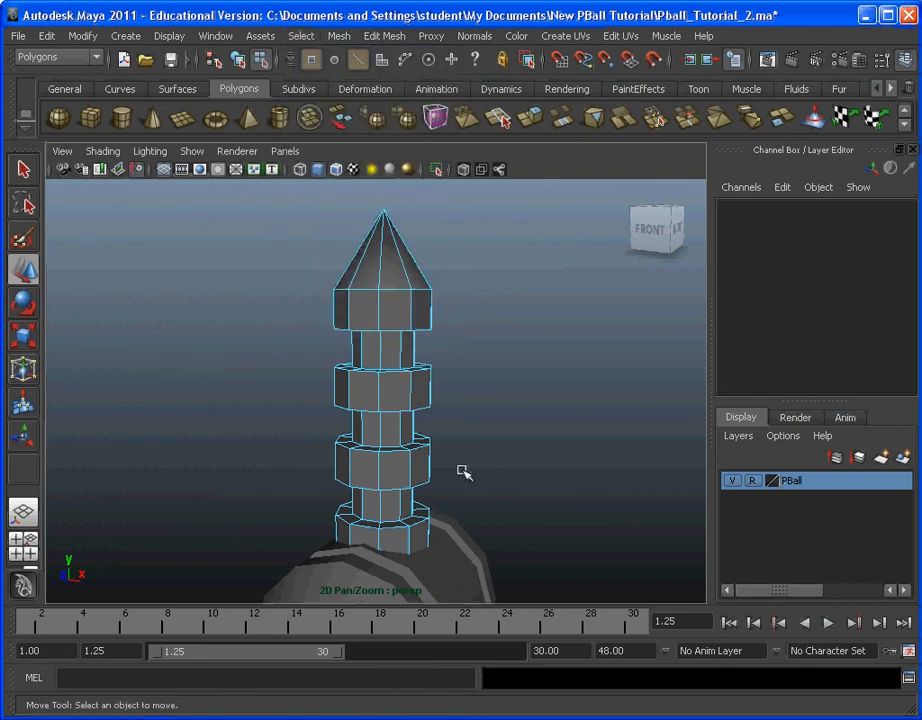
left_click(380, 395)
left_click_drag(541, 420, 375, 415, "alt")
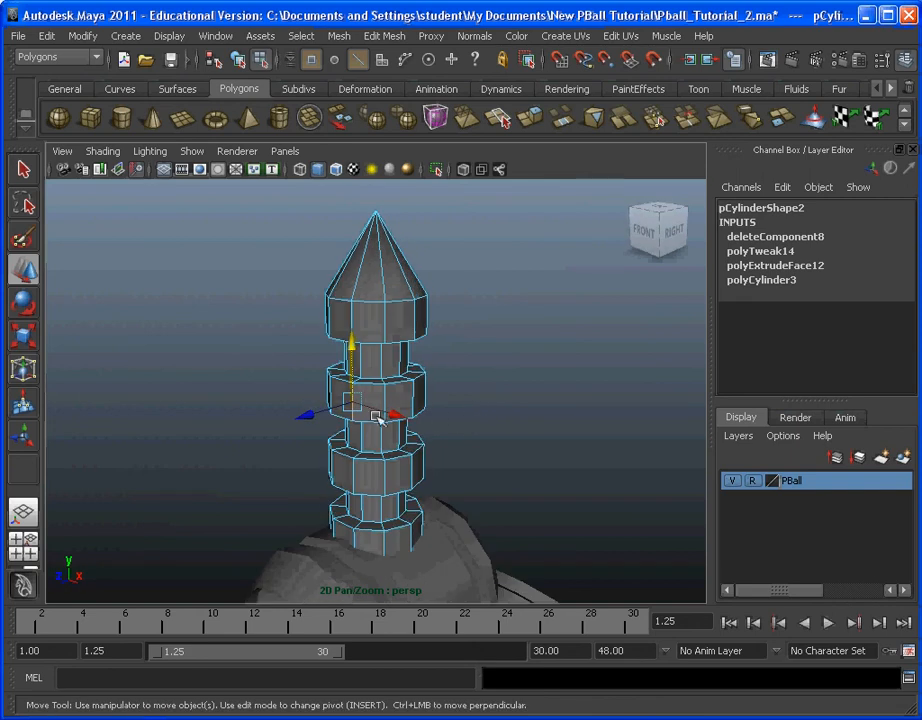
left_click(303, 36)
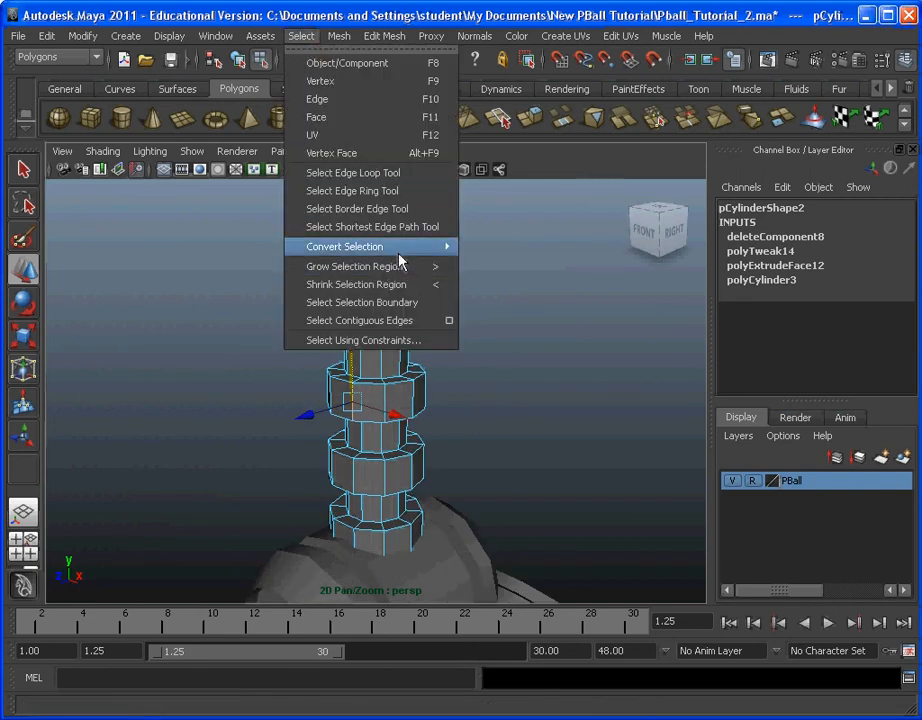
mouse_move(401, 252)
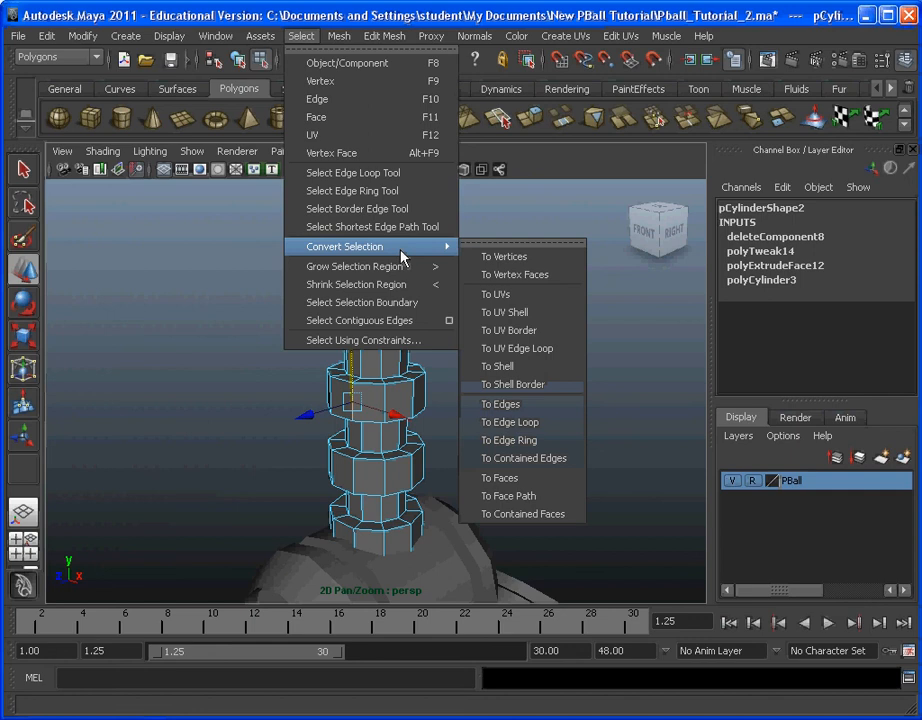
left_click(533, 441)
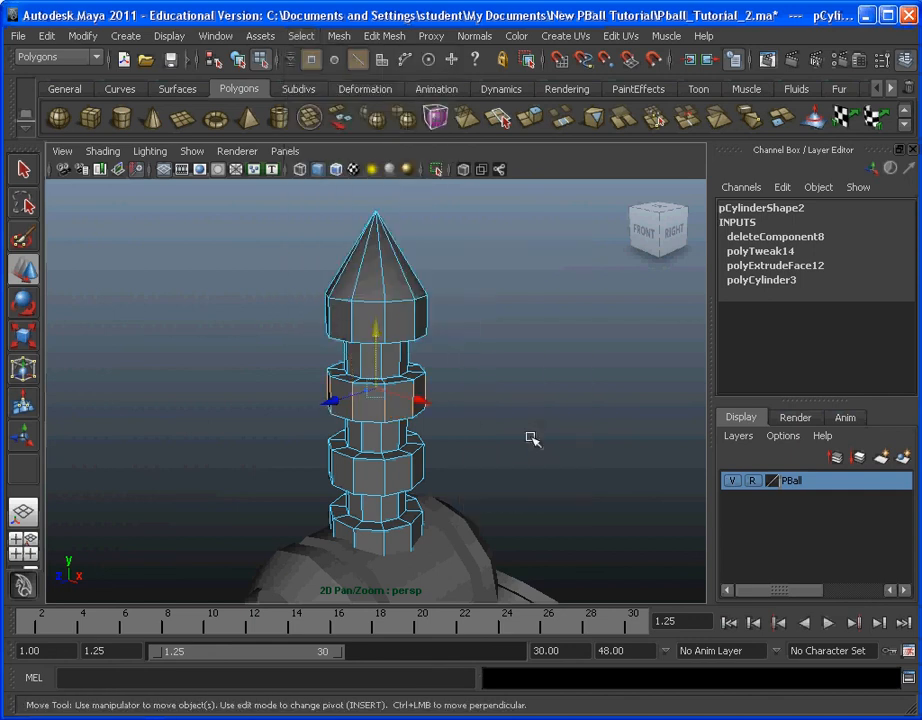
Step: Convert the selected edge ring to edge loops along the cylinder's length and soften those edges
left_click(305, 38)
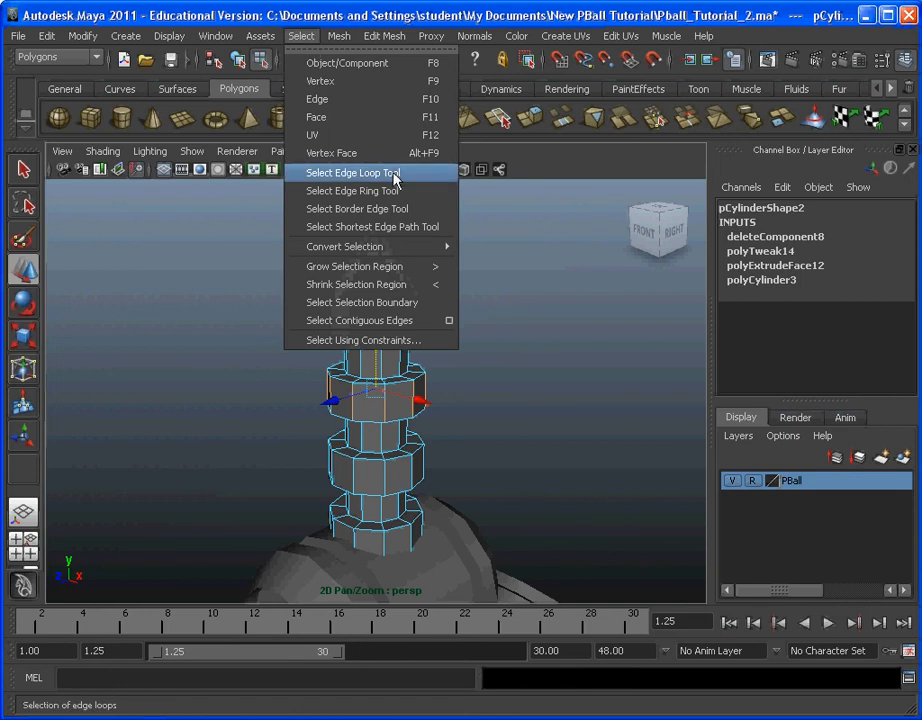
mouse_move(411, 256)
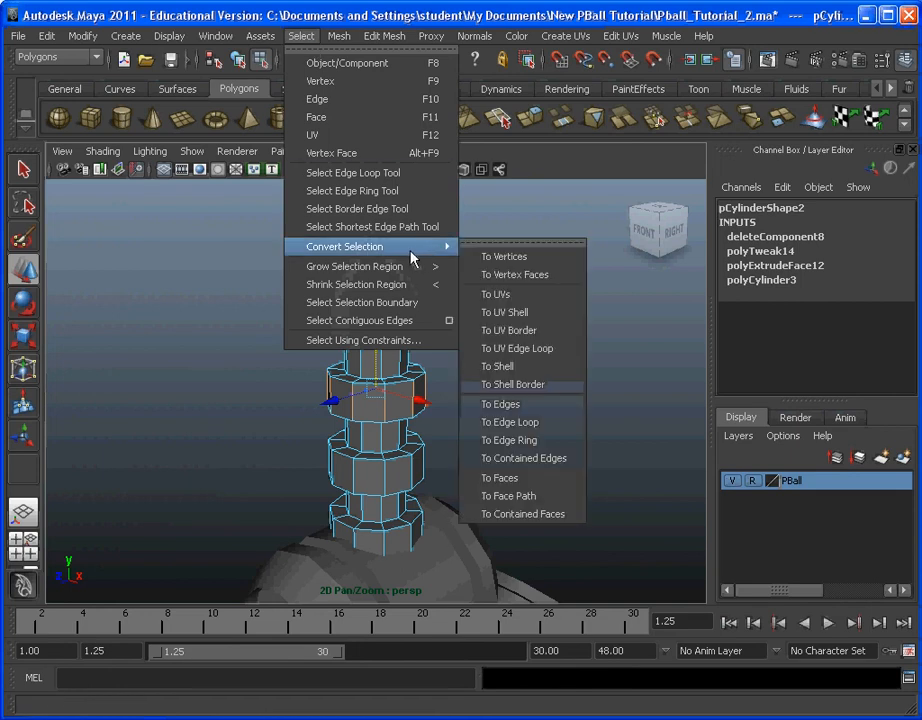
left_click(547, 423)
left_click_drag(535, 404, 459, 291, "alt")
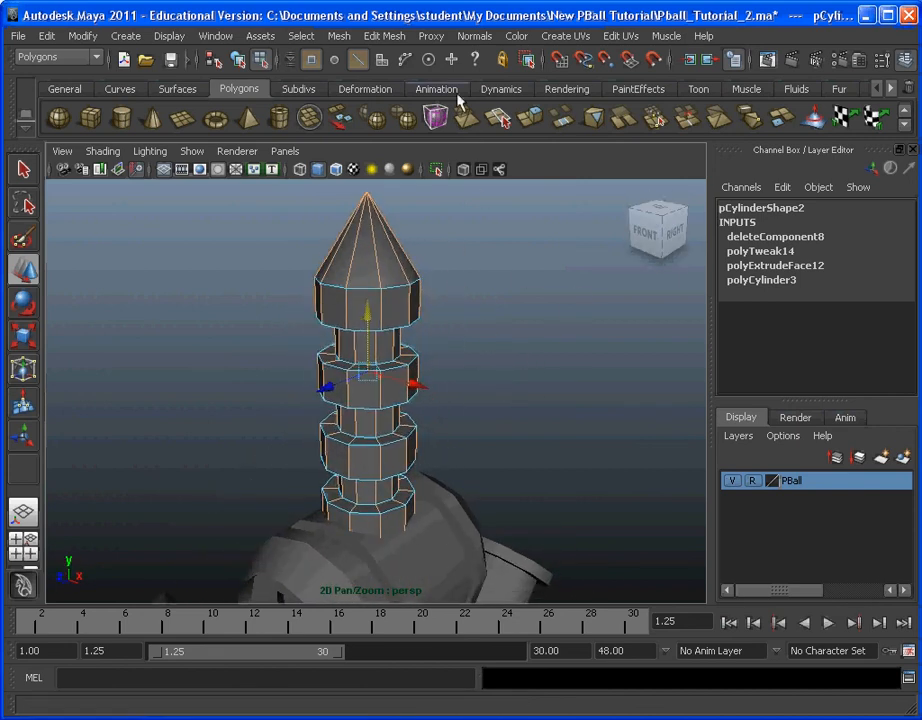
left_click(476, 44)
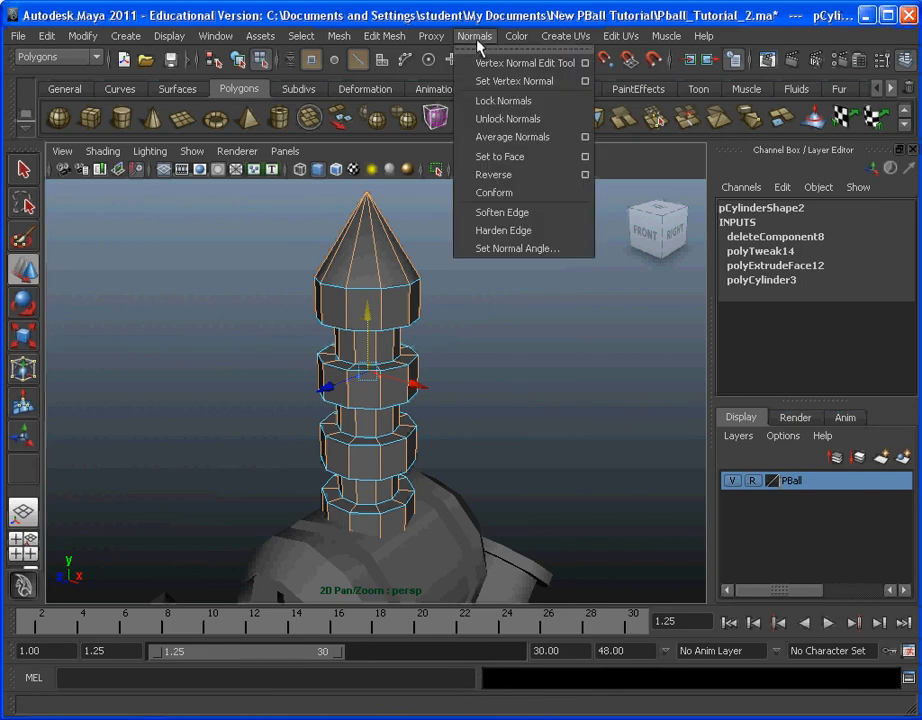
left_click(504, 213)
left_click(478, 428)
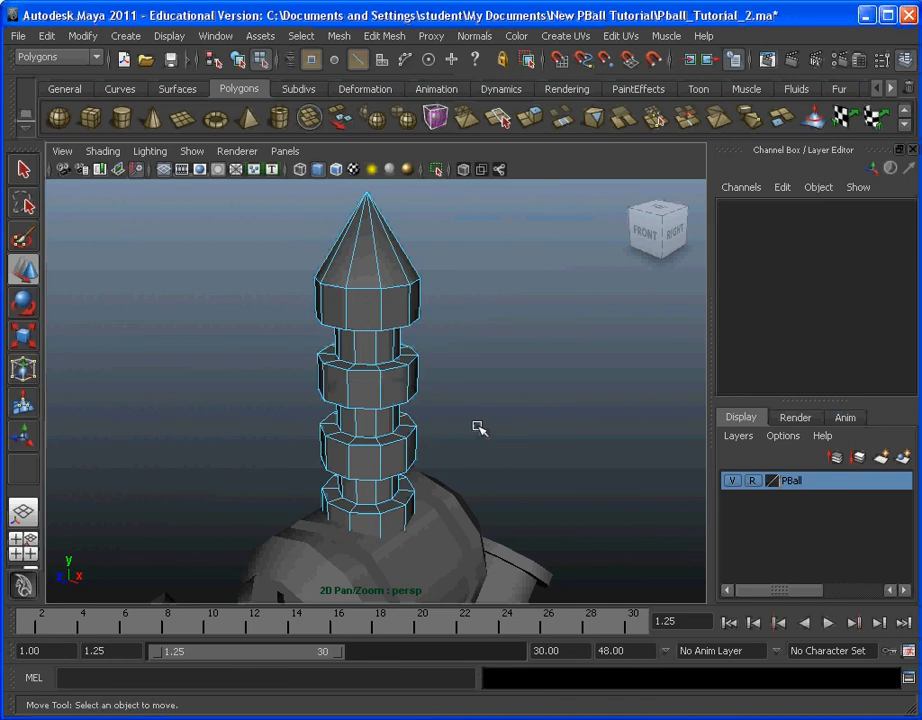
Step: Return to object selection and deselect the grooved part to examine its softened shading above the slotted head
left_click(299, 36)
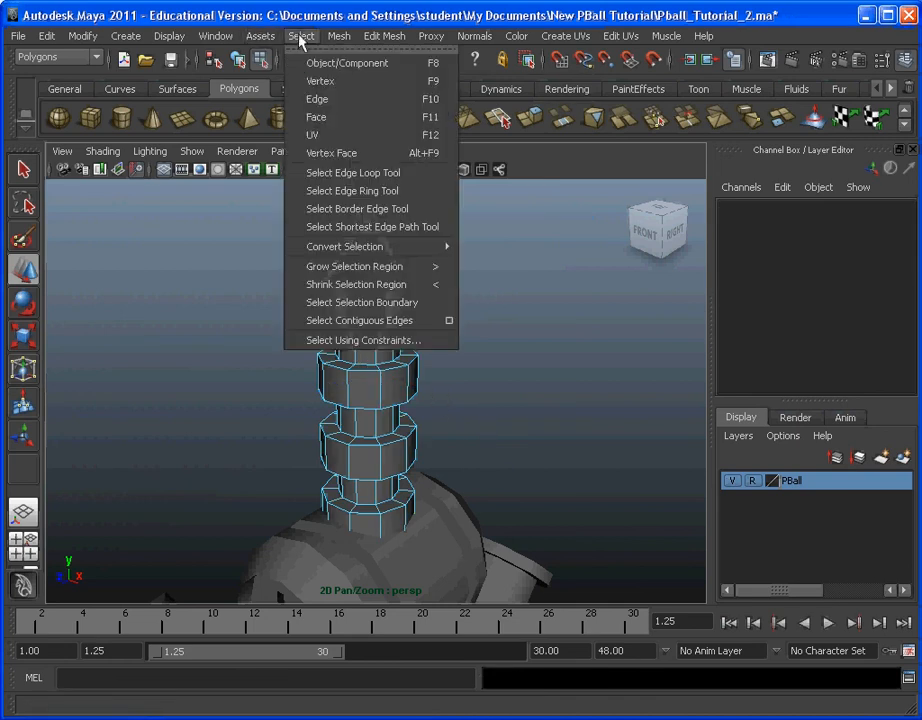
left_click(419, 68)
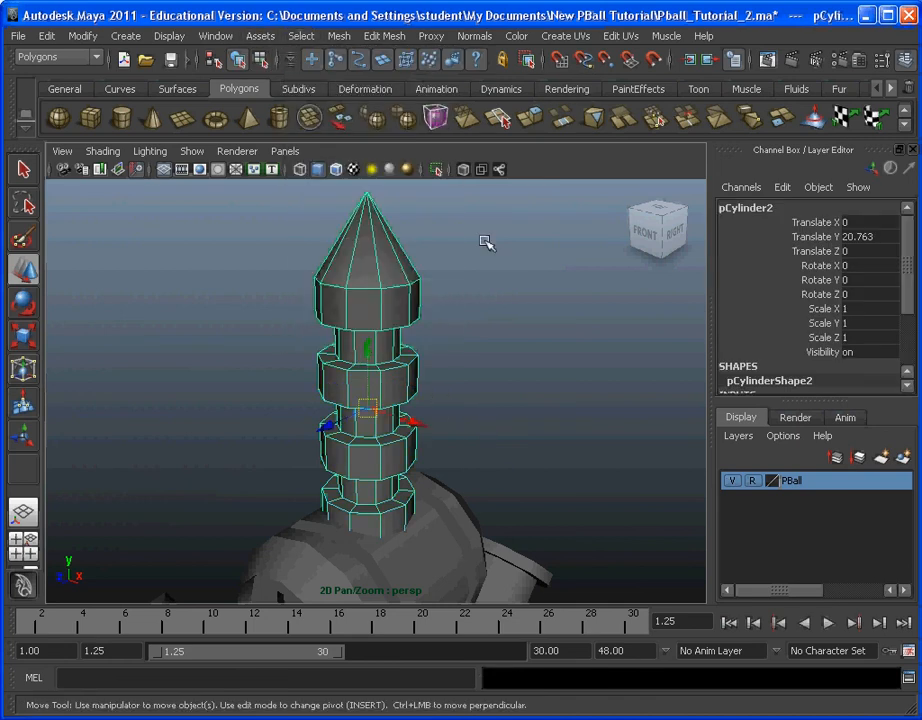
left_click(560, 322)
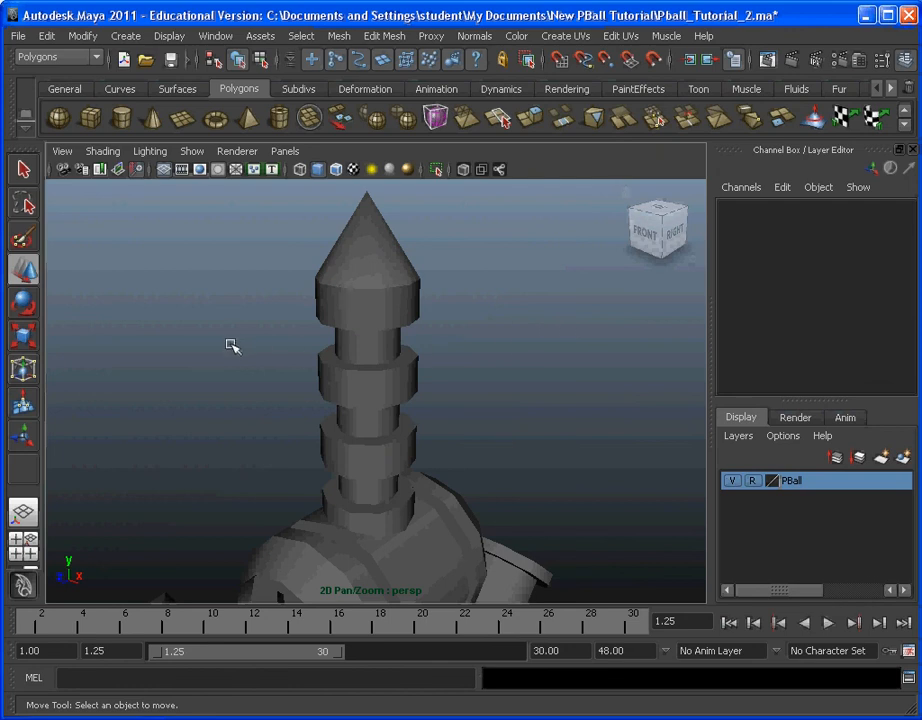
left_click_drag(233, 346, 284, 462, "alt")
right_click_drag(284, 462, 397, 412, "alt")
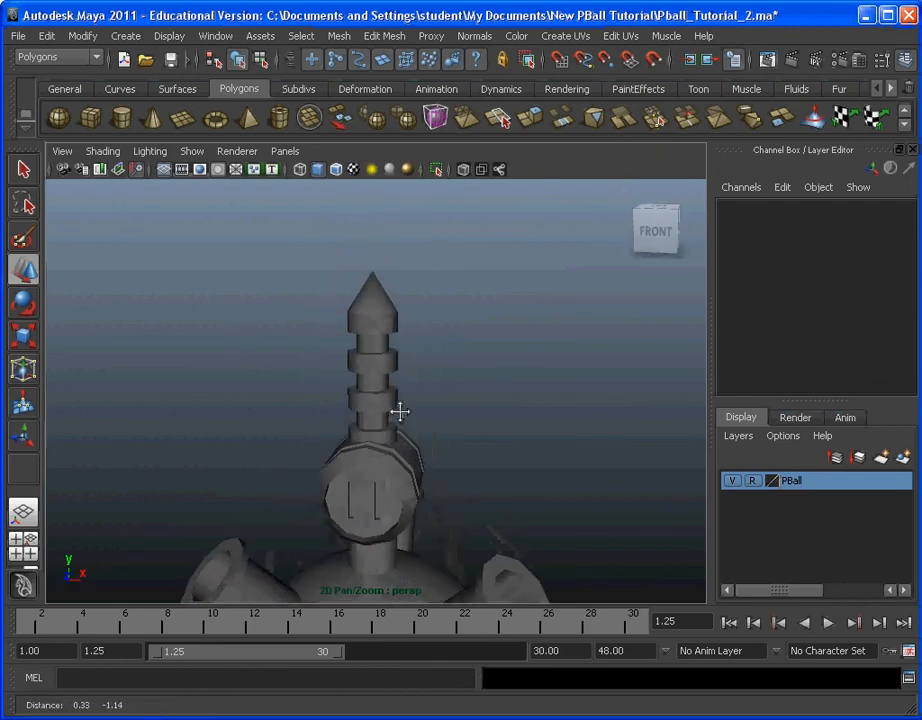
mouse_move(389, 412)
left_mouse_down("alt")
mouse_move(323, 430)
mouse_move(403, 413)
left_mouse_up("alt")
middle_click_drag(413, 402, 438, 397, "alt")
scroll(438, 397, "up", 3)
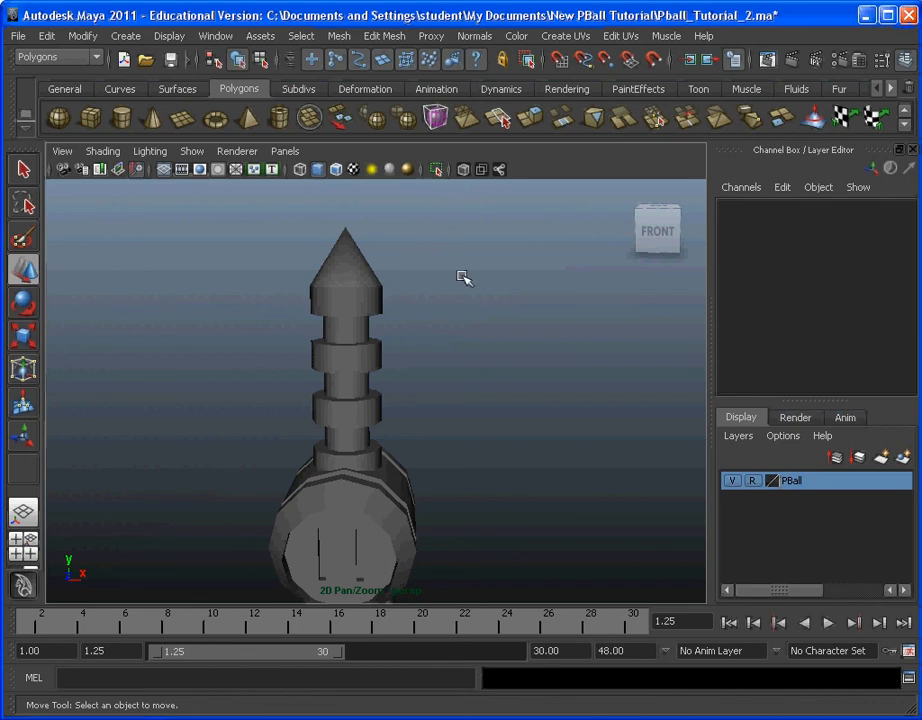
Step: Switch to the maximized front view and select the grooved, cone-tipped cylinder above the ball
key("space")
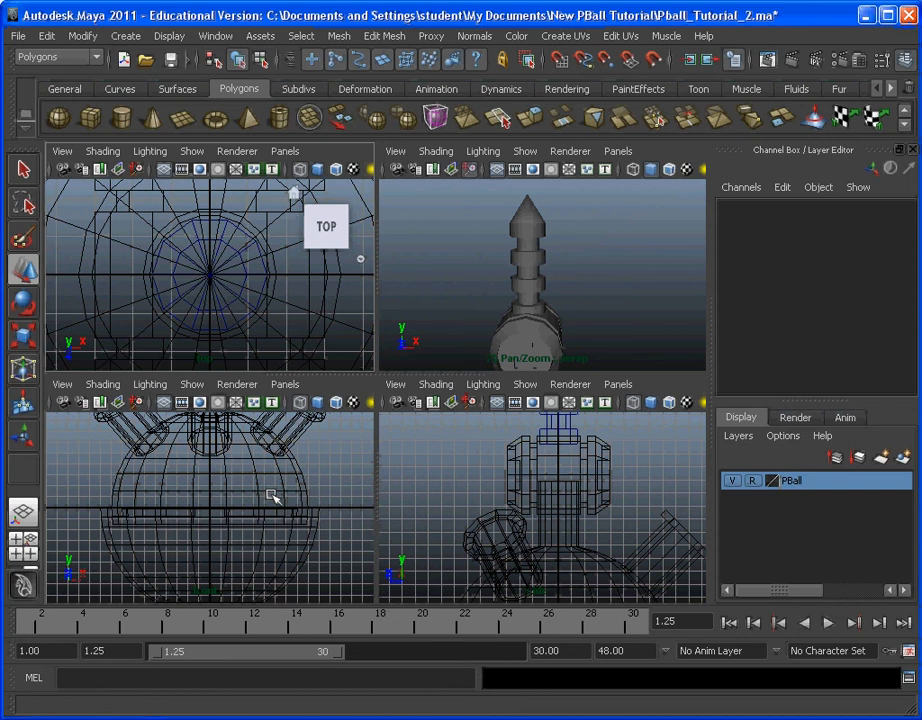
key("space")
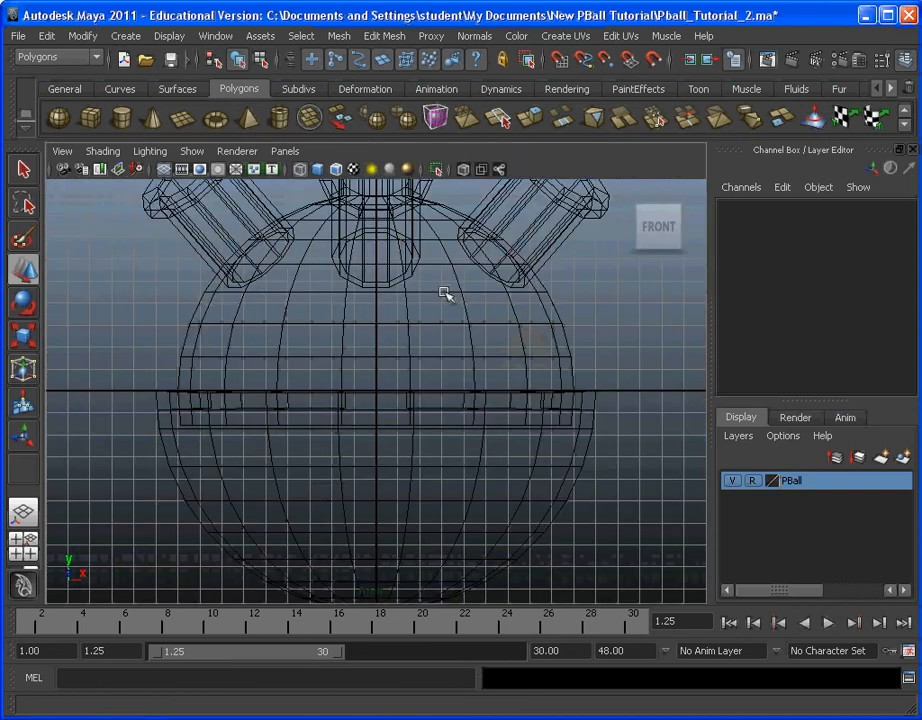
middle_click_drag(444, 291, 451, 492, "alt")
middle_click_drag(430, 293, 438, 621, "alt")
scroll(432, 400, "up", 1)
middle_click_drag(435, 303, 411, 328, "alt")
left_click(410, 316)
middle_click_drag(451, 366, 444, 354, "alt")
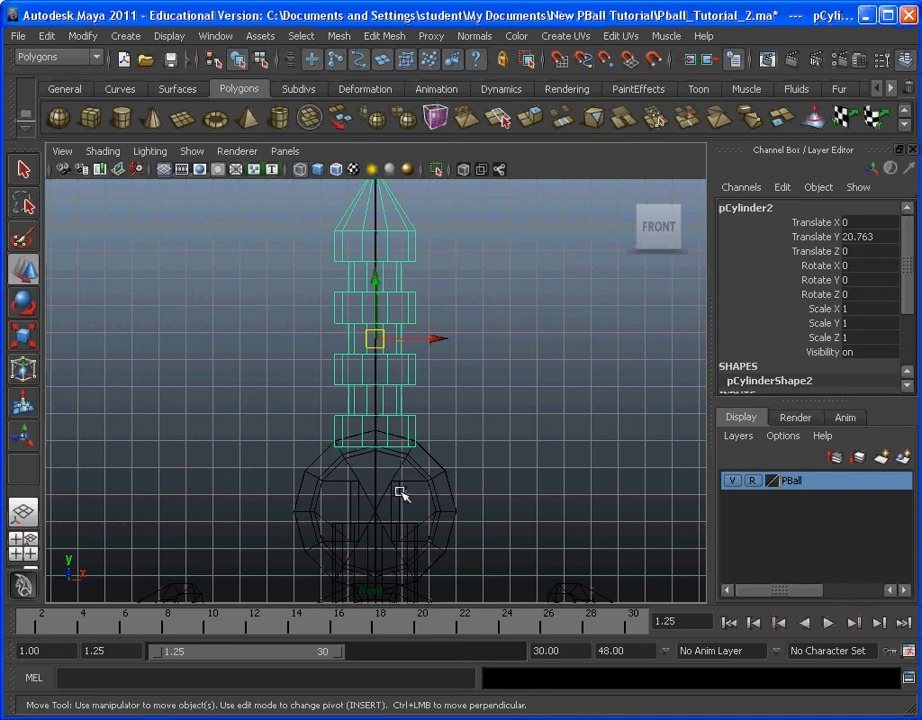
Step: Move the grooved cylinder's pivot straight down, snapping it to the centre vertex of the slotted head
key("Insert")
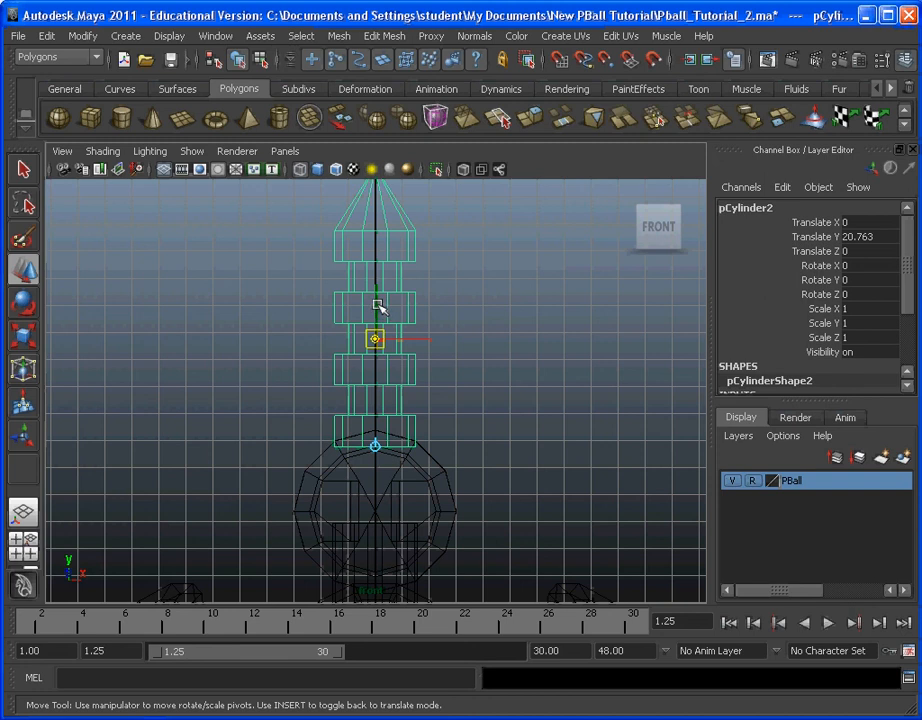
key("v")
left_click_drag(375, 297, 383, 503)
scroll(422, 418, "up", 10)
middle_click_drag(426, 490, 413, 371, "alt")
left_click(391, 453)
scroll(413, 371, "up", 3)
scroll(370, 428, "down", 5)
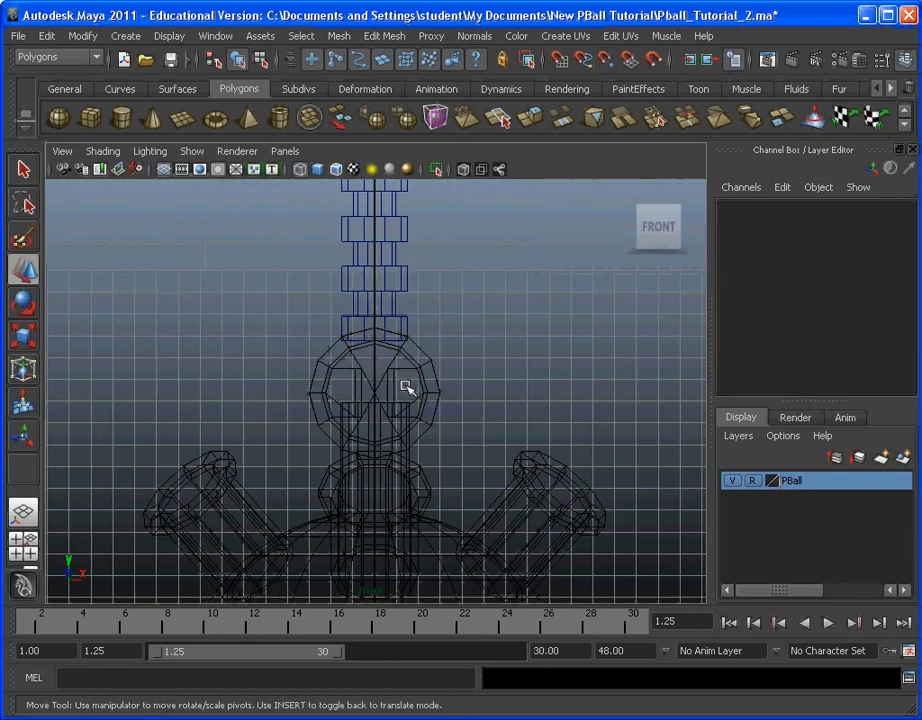
Step: Reselect the grooved cylinder and check its pivot's alignment with the slotted head's centre vertex up close
left_click(400, 268)
scroll(381, 396, "up", 5)
scroll(382, 400, "up", 4)
left_click(381, 434)
scroll(384, 438, "up", 3)
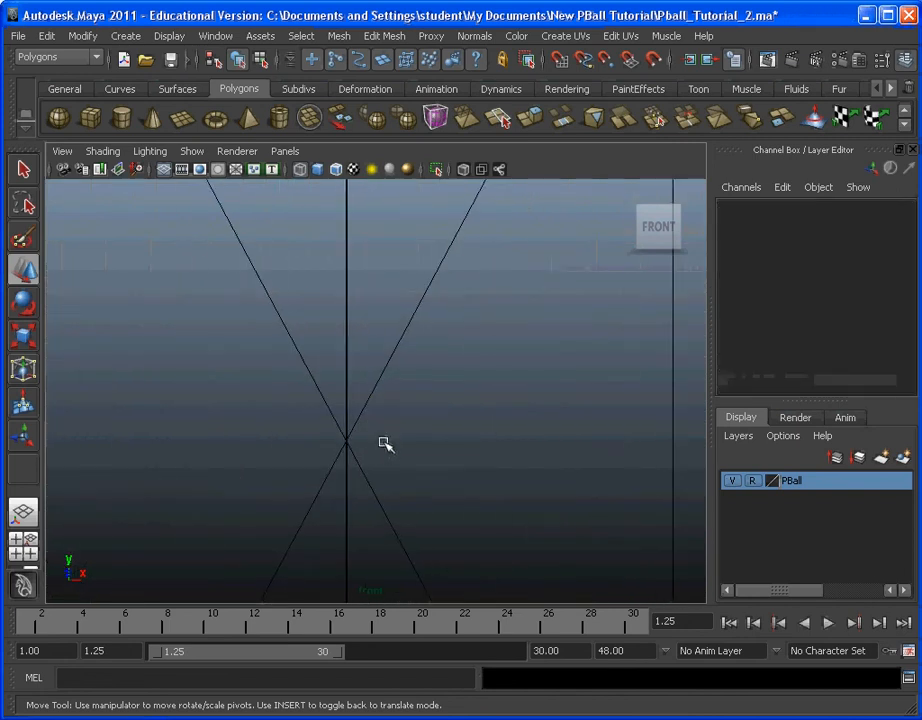
scroll(385, 440, "down", 10)
left_click(389, 300)
scroll(387, 436, "up", 10)
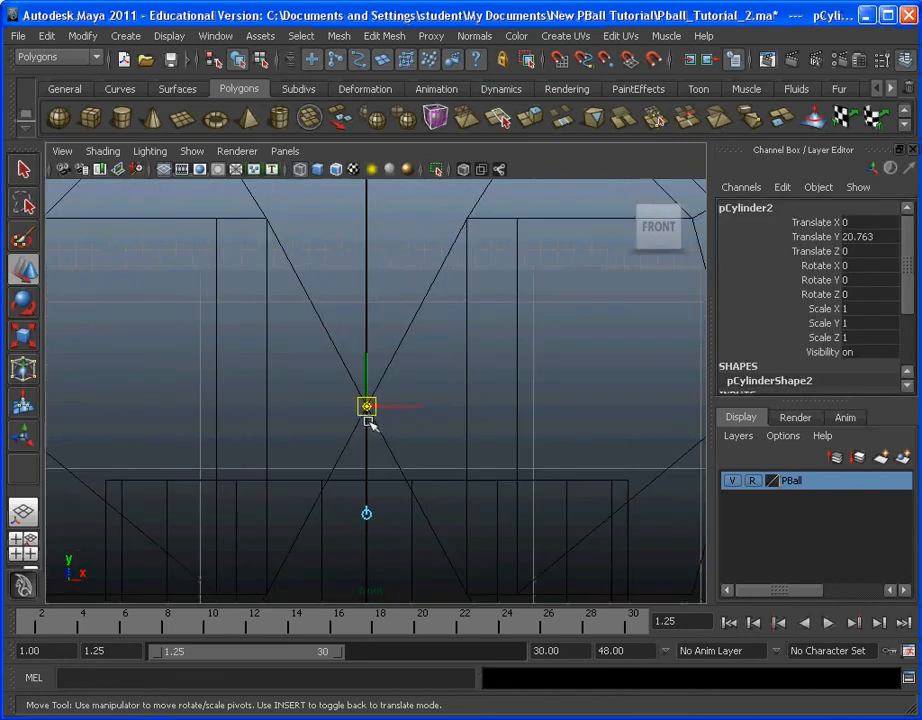
key("Insert")
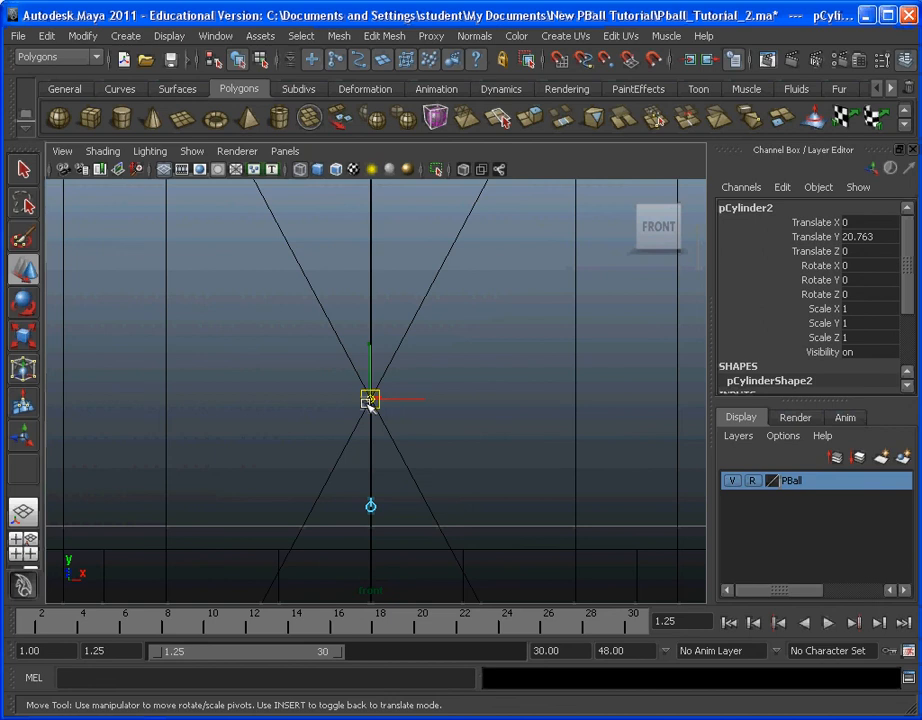
scroll(378, 418, "down", 3)
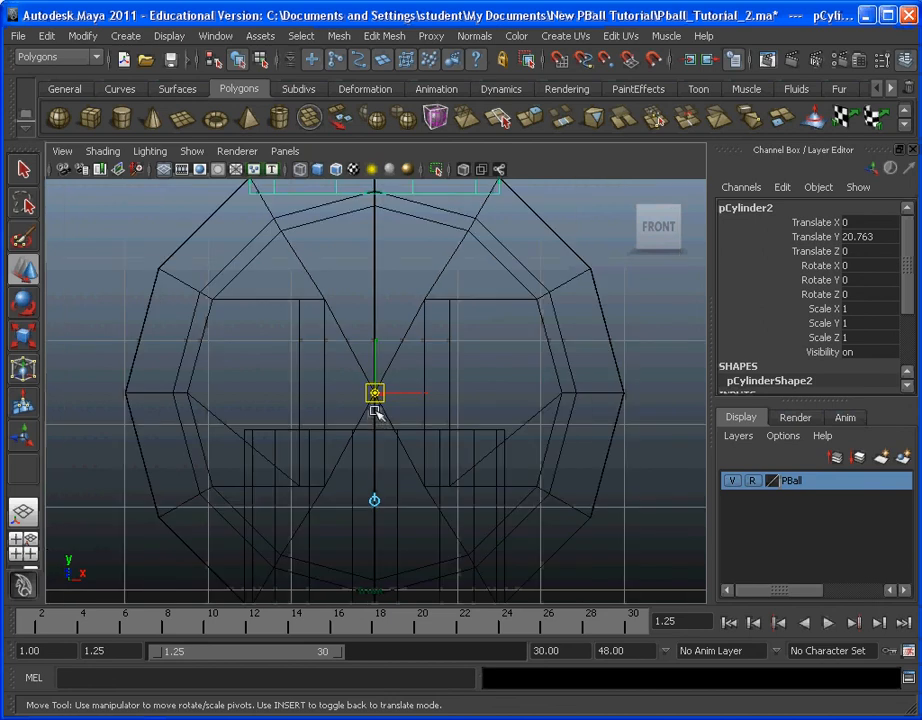
Step: Leave pivot editing, switch to the maximized perspective view and reselect the grooved, cone-tipped cylinder above the slotted head
scroll(375, 398, "down", 5)
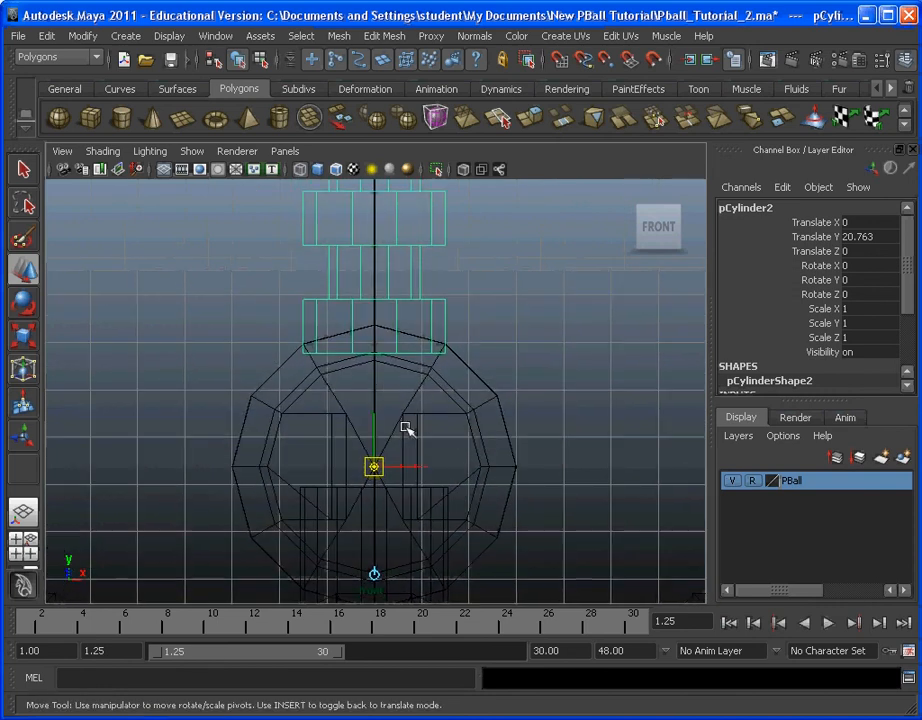
scroll(390, 414, "down", 2)
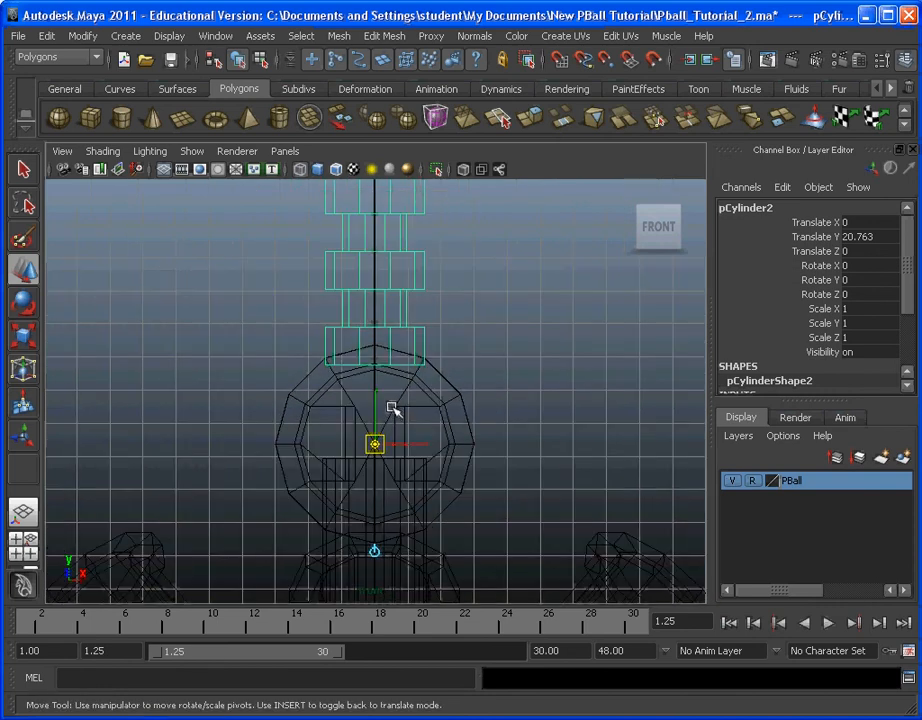
key("Insert")
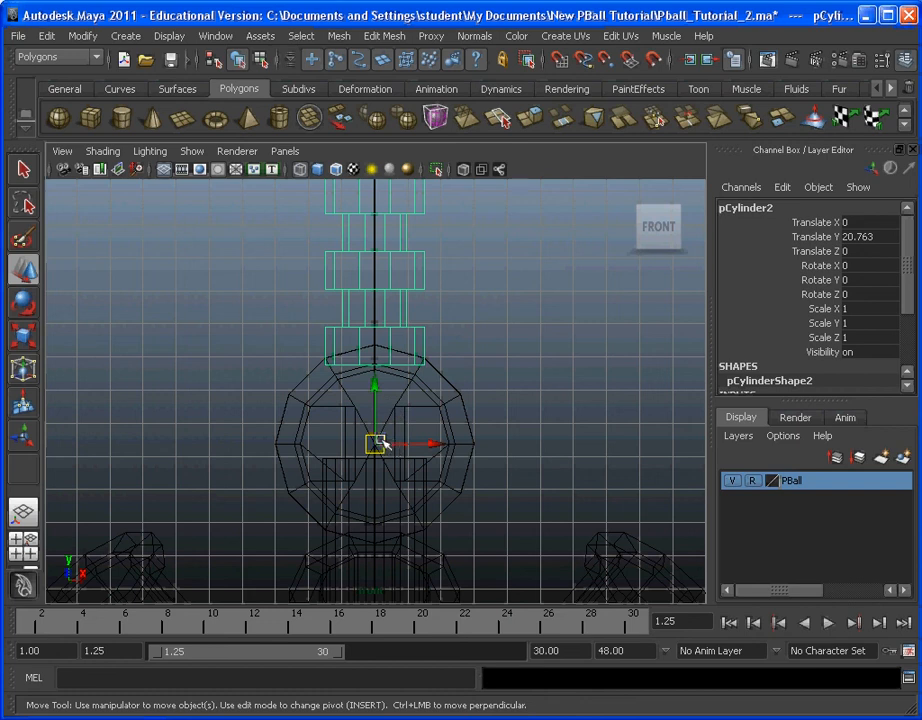
key("space")
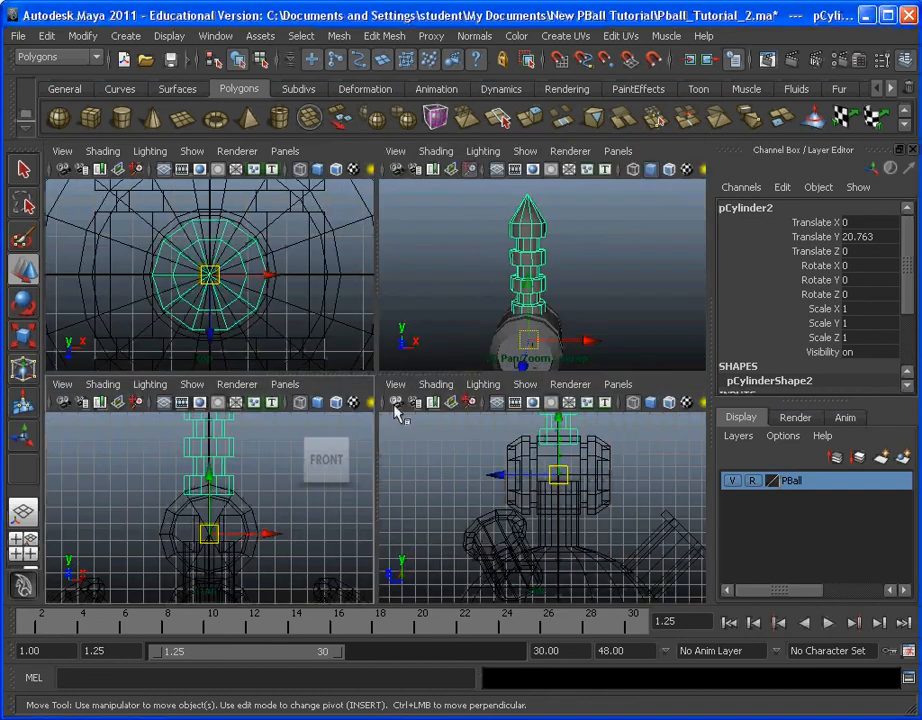
left_click(473, 302)
key("space")
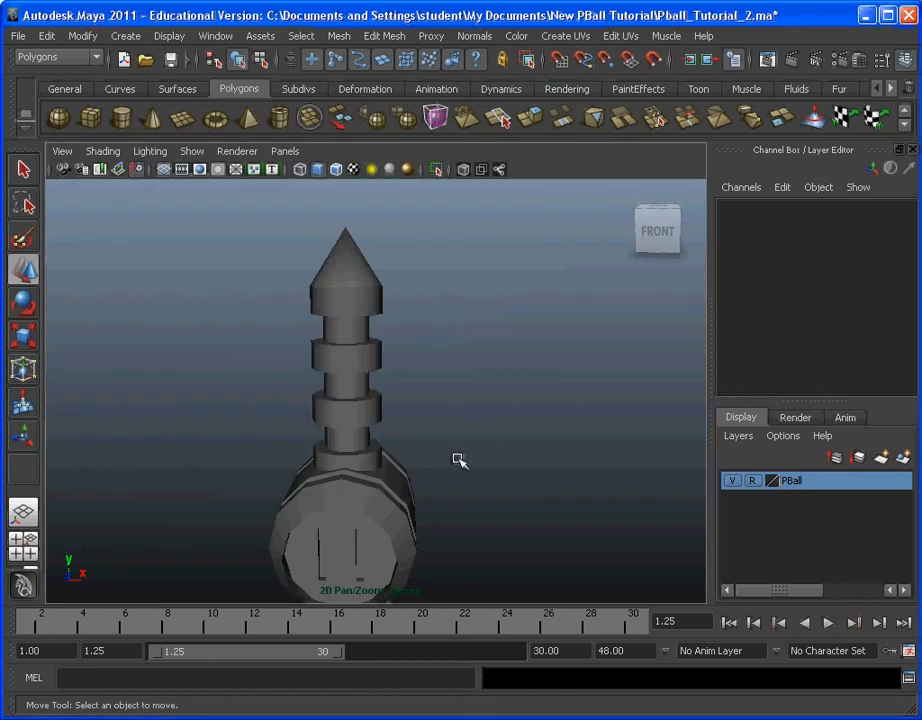
middle_click_drag(459, 459, 497, 388, "alt")
left_click(382, 348)
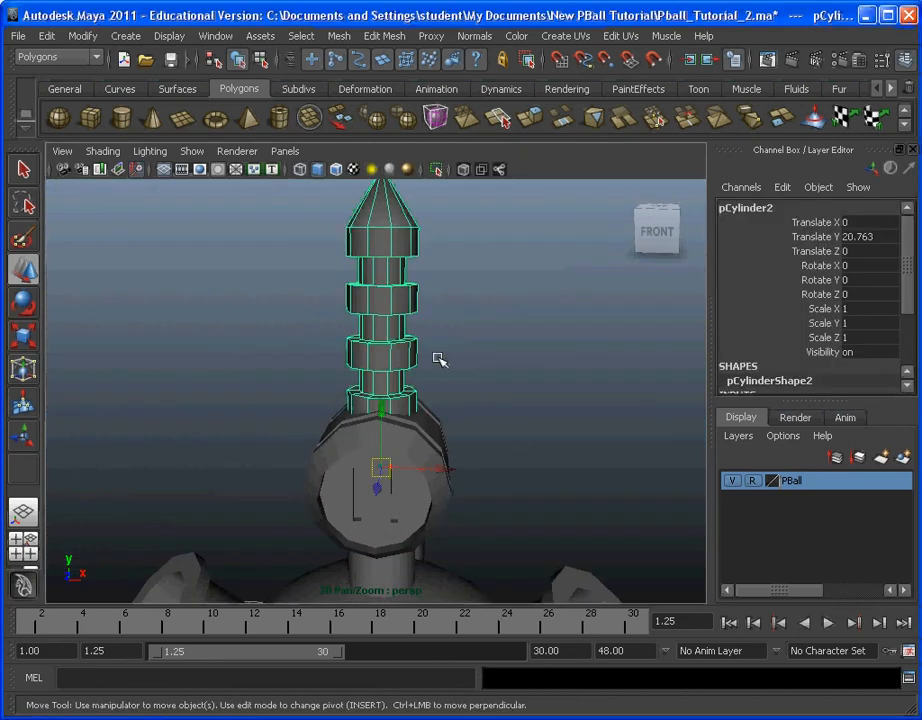
left_click_drag(438, 360, 440, 442, "alt")
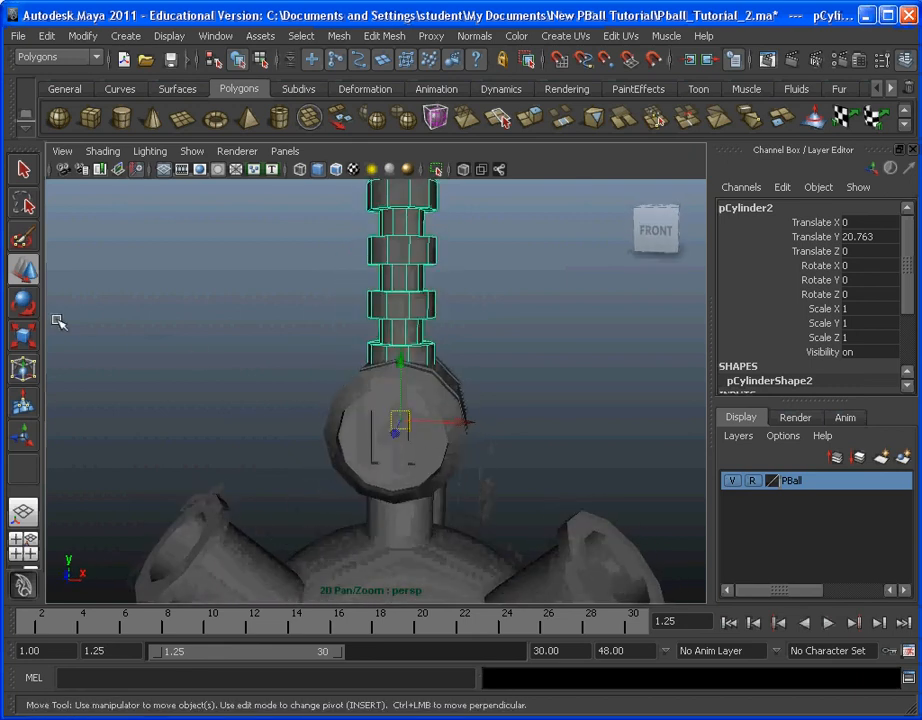
Step: Tilt the grooved cylinder around the slotted head's centre, setting its Rotate Z to 45
left_click(24, 303)
left_click_drag(465, 372, 527, 395)
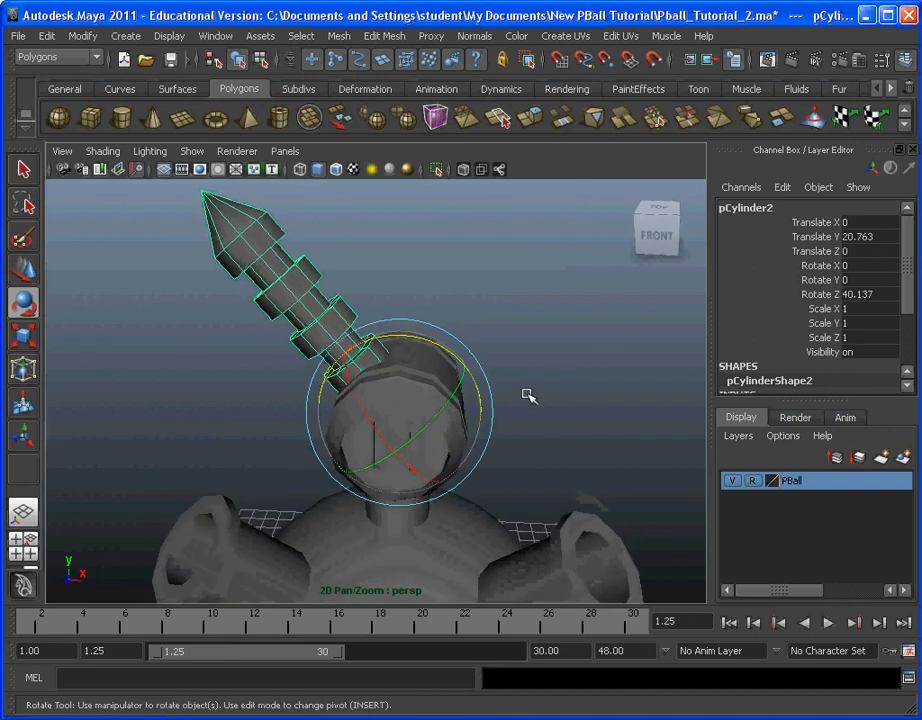
left_click_drag(496, 247, 675, 327, "alt")
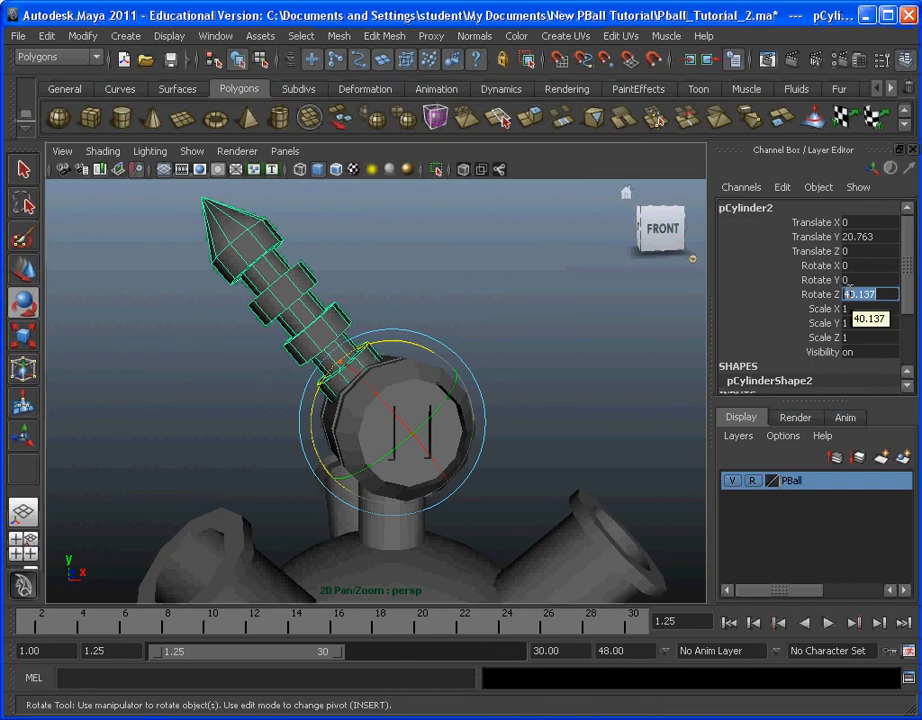
left_click(549, 305)
left_click_drag(551, 302, 384, 267, "alt")
middle_click_drag(384, 266, 439, 336, "alt")
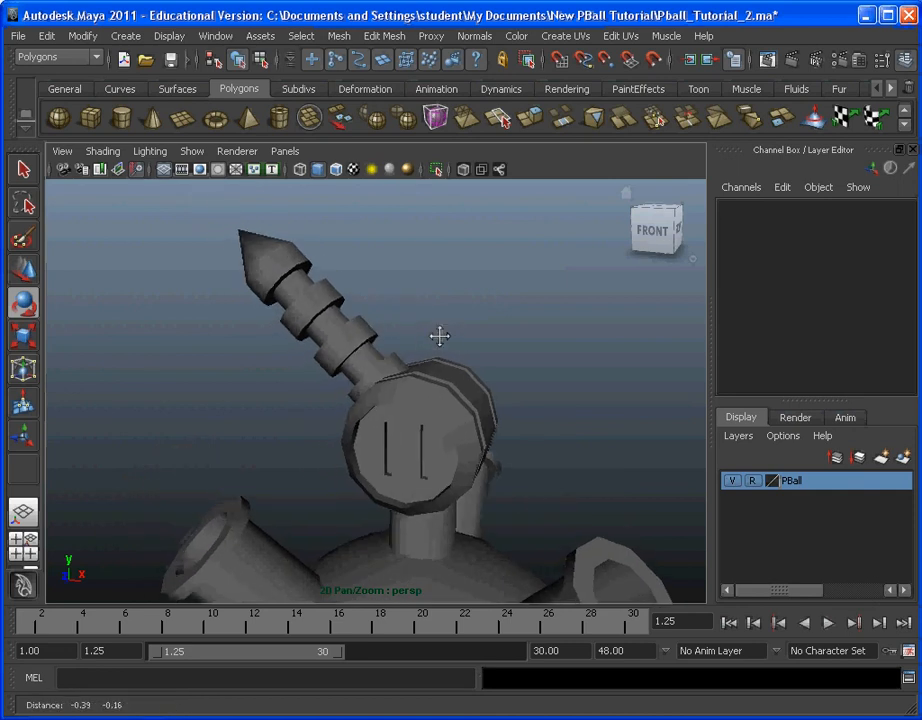
Step: Duplicate the tilted grooved cylinder and set the copy's Rotate Z to -45
left_click(340, 326)
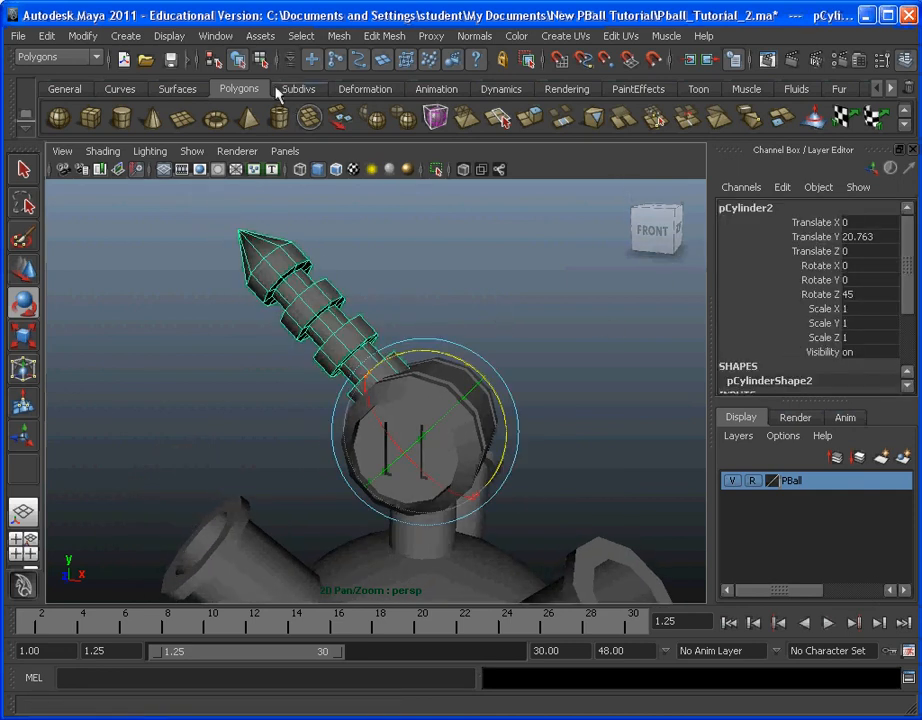
left_click(47, 36)
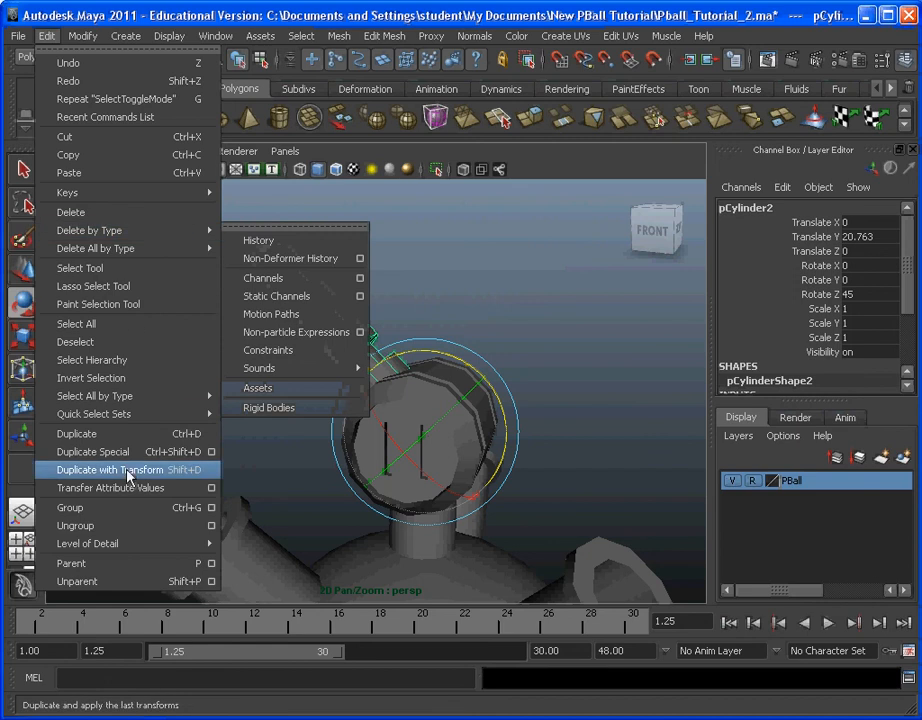
left_click(133, 437)
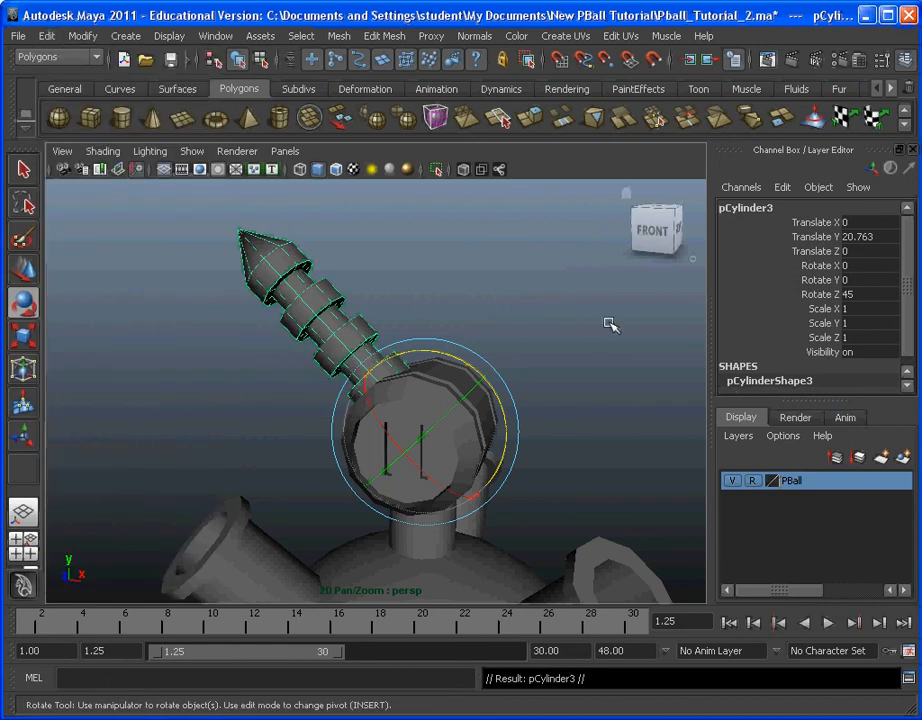
double_click(880, 296)
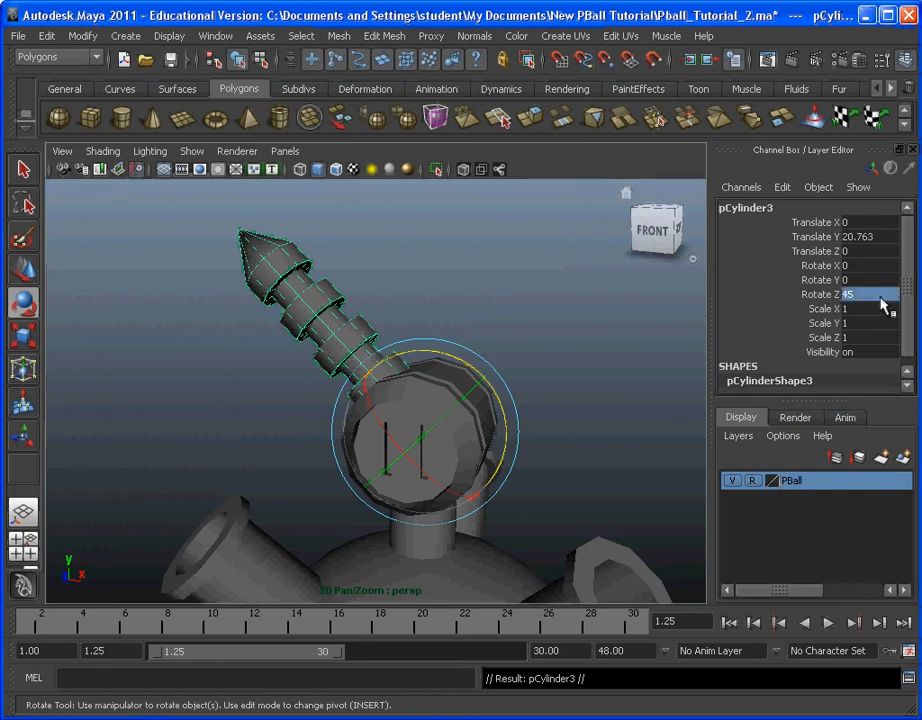
left_click(879, 298)
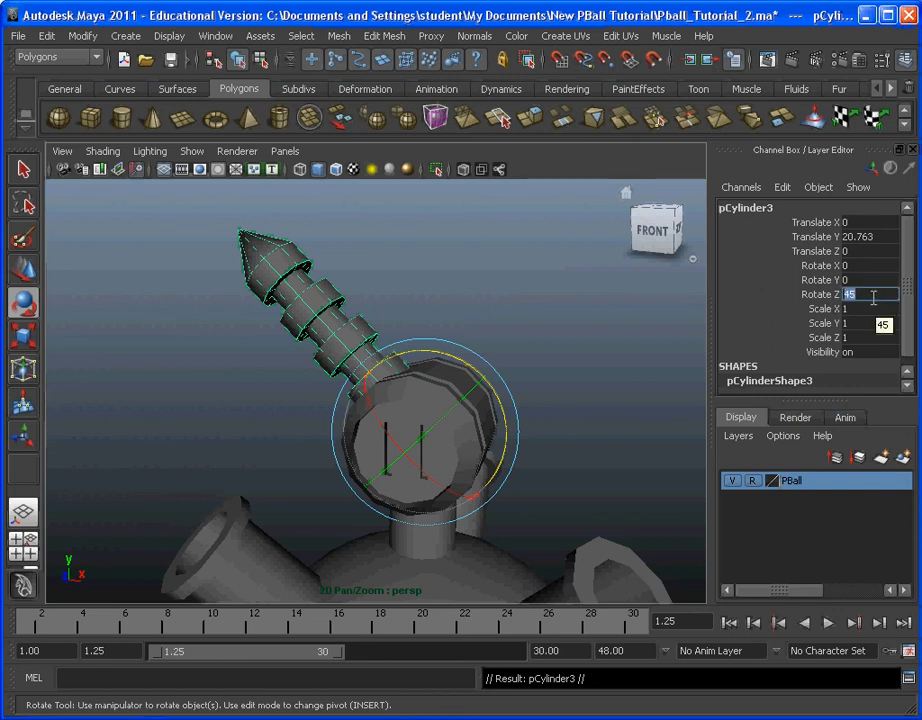
key("Return")
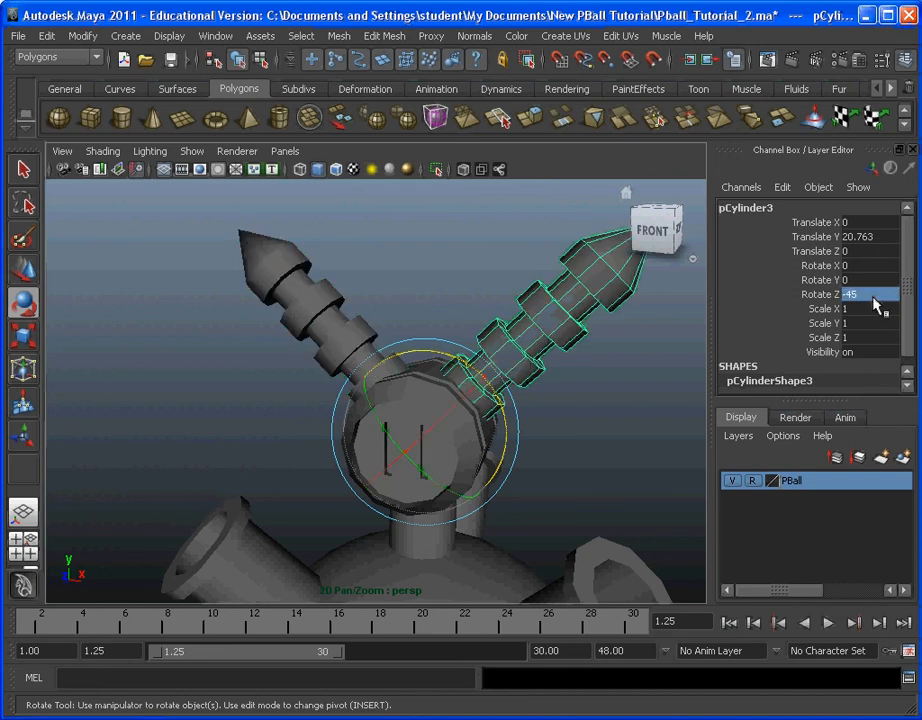
Step: Deselect the copy and examine the two tilted antennas on the slotted head from several angles
scroll(603, 344, "down", 5)
left_click(599, 380)
middle_click_drag(527, 407, 540, 393, "alt")
left_click_drag(539, 393, 434, 416, "alt")
middle_click_drag(434, 416, 401, 422, "alt")
left_click_drag(401, 422, 505, 385, "alt")
middle_click_drag(505, 385, 498, 373, "alt")
left_click_drag(498, 373, 451, 367, "alt")
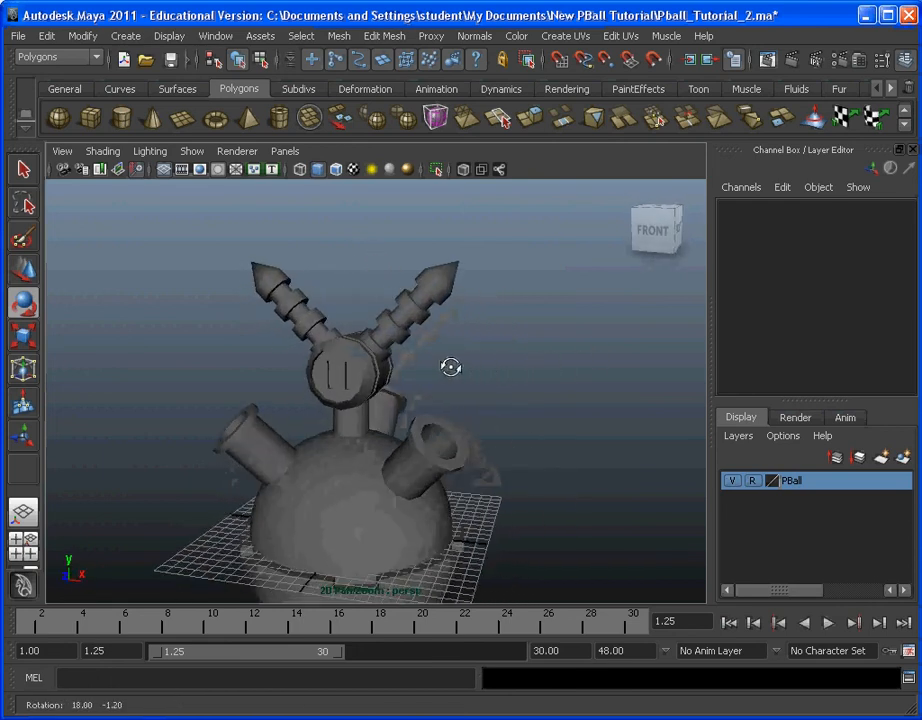
middle_click_drag(451, 367, 490, 350, "alt")
key("super")
key("super")
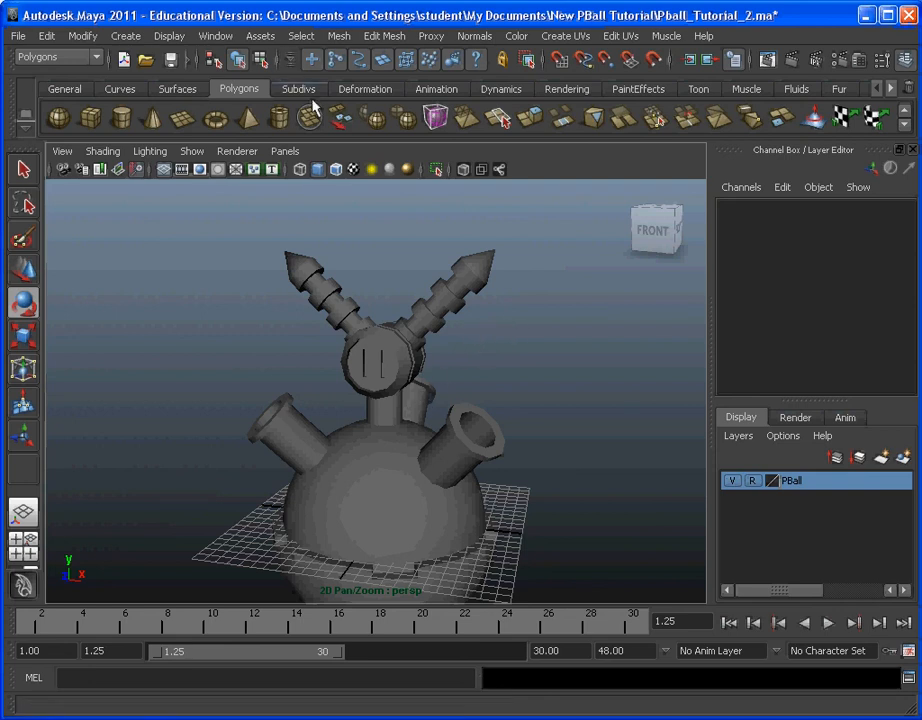
Step: Open the Outliner and rename pCylinder2 as Pball_Antenna_1
left_click(216, 36)
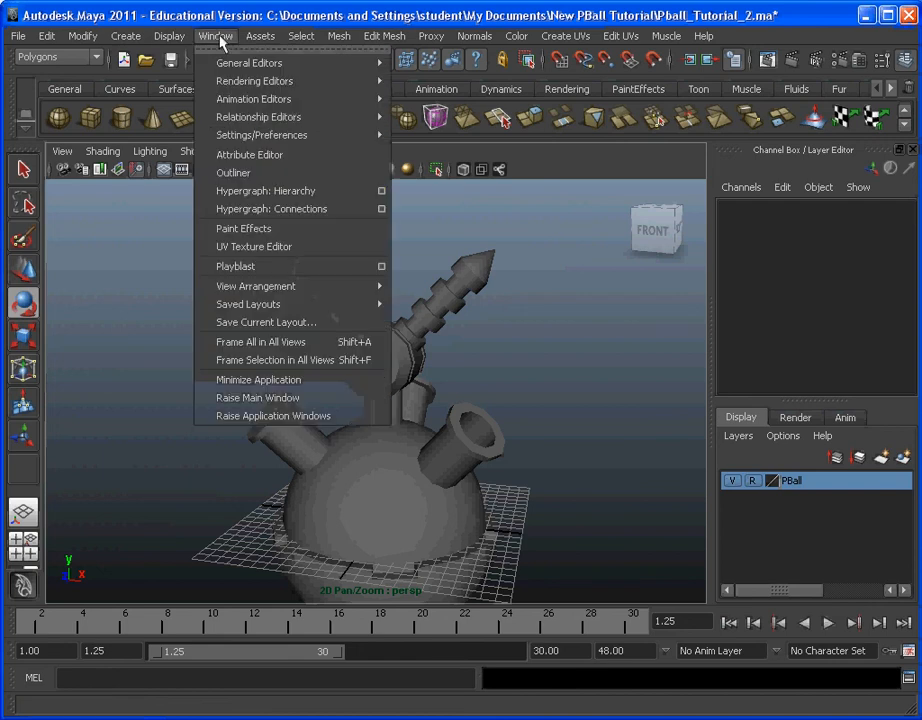
left_click(234, 172)
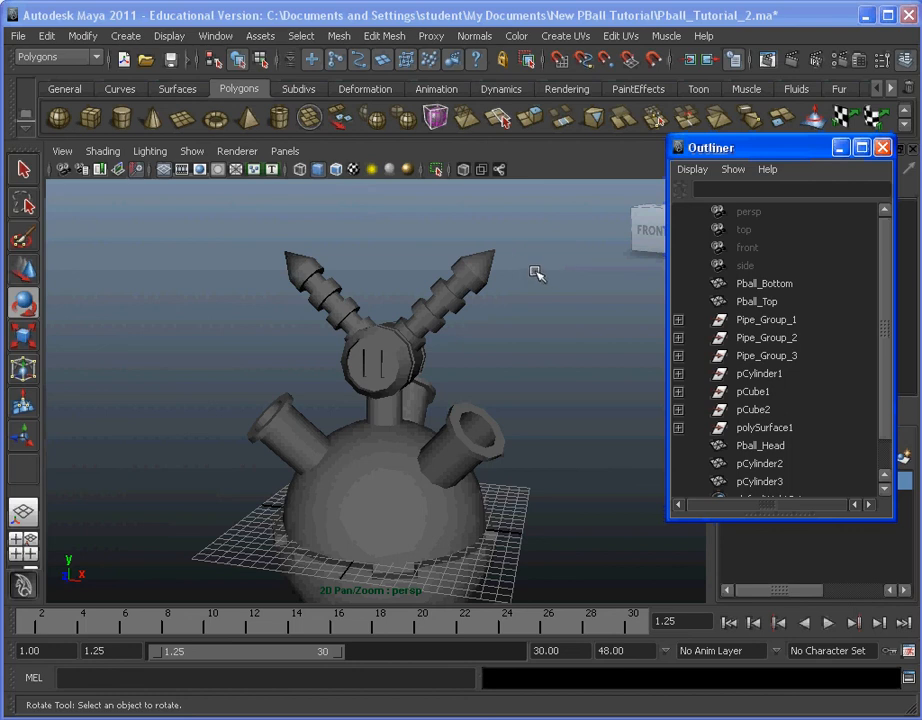
left_click(752, 464)
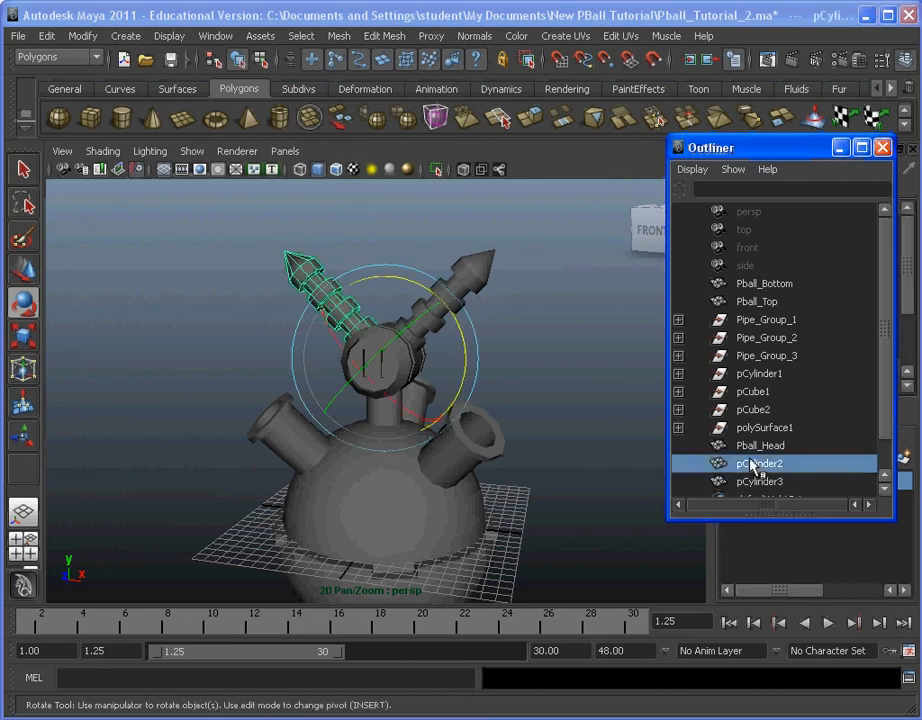
left_click(765, 483)
left_click(764, 468)
double_click(772, 465)
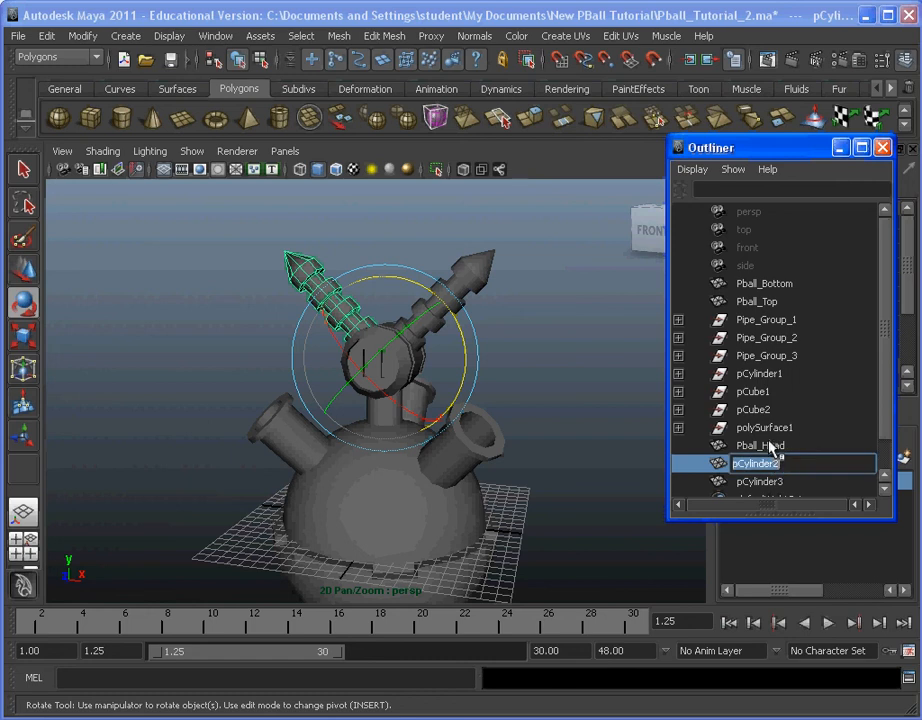
type("Pball_Antenna_1")
key("Return")
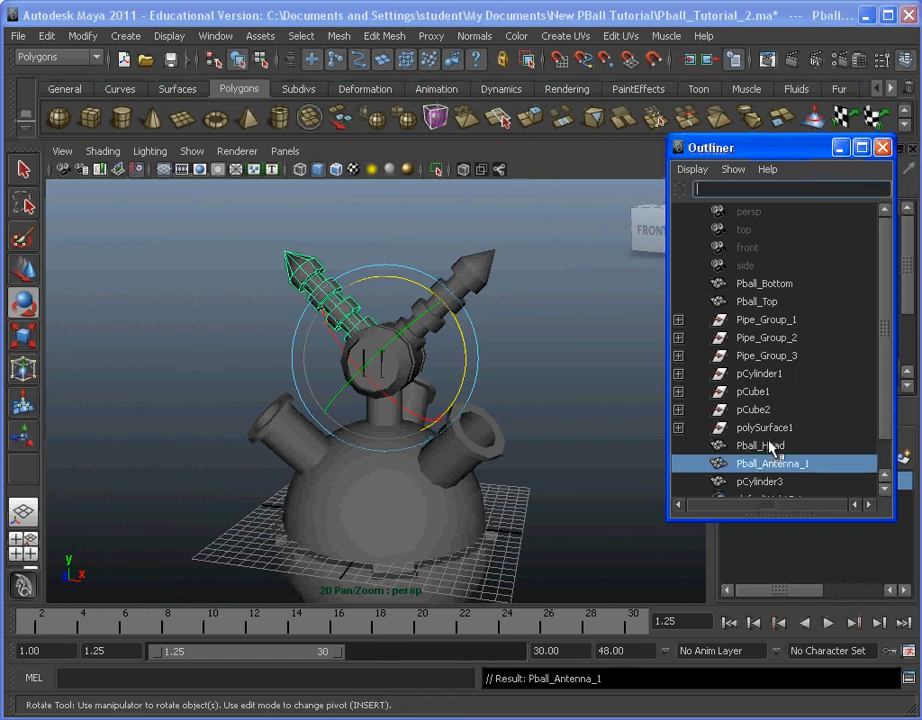
Step: Rename pCylinder3 as Pball_Antenna_2 and deselect it
left_click(768, 483)
double_click(765, 479)
type("P")
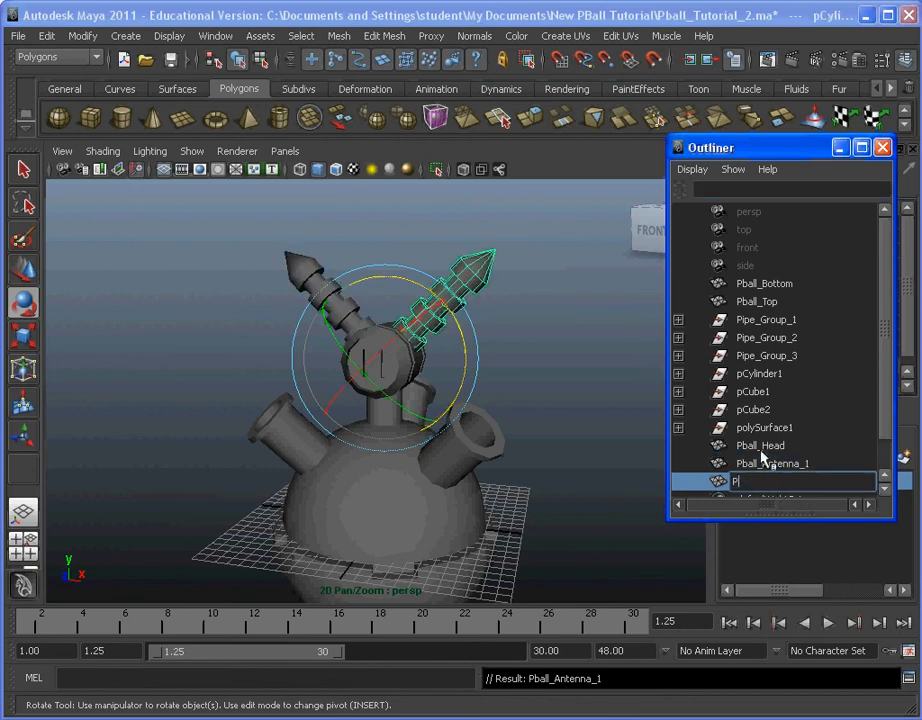
type("ball_Antenna_2")
key("Return")
left_click(638, 410)
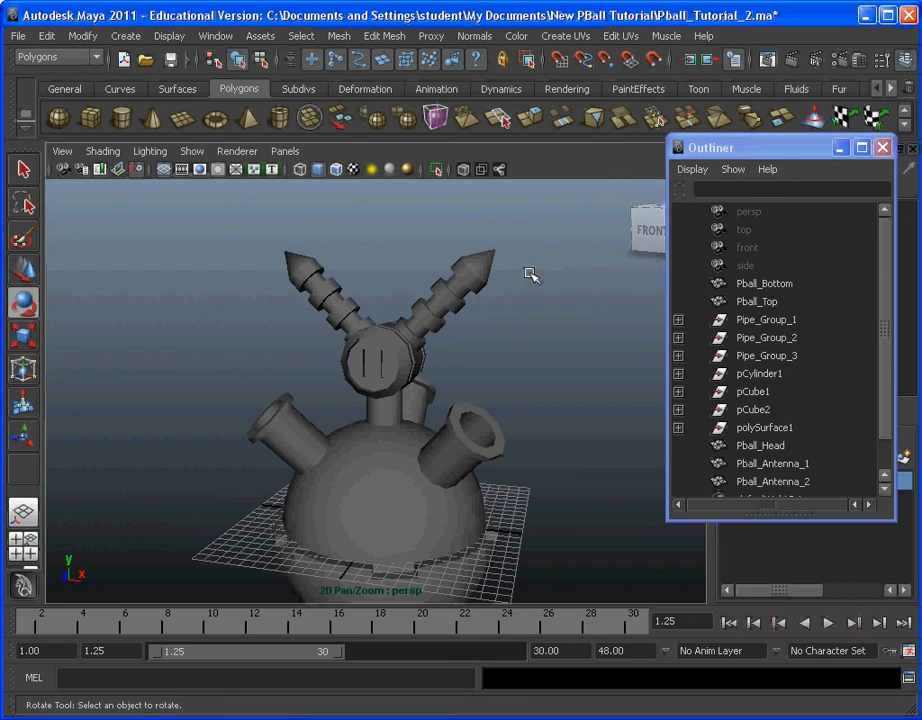
Step: Delete the construction history of all objects in the scene and close the Outliner
left_click(52, 38)
mouse_move(165, 255)
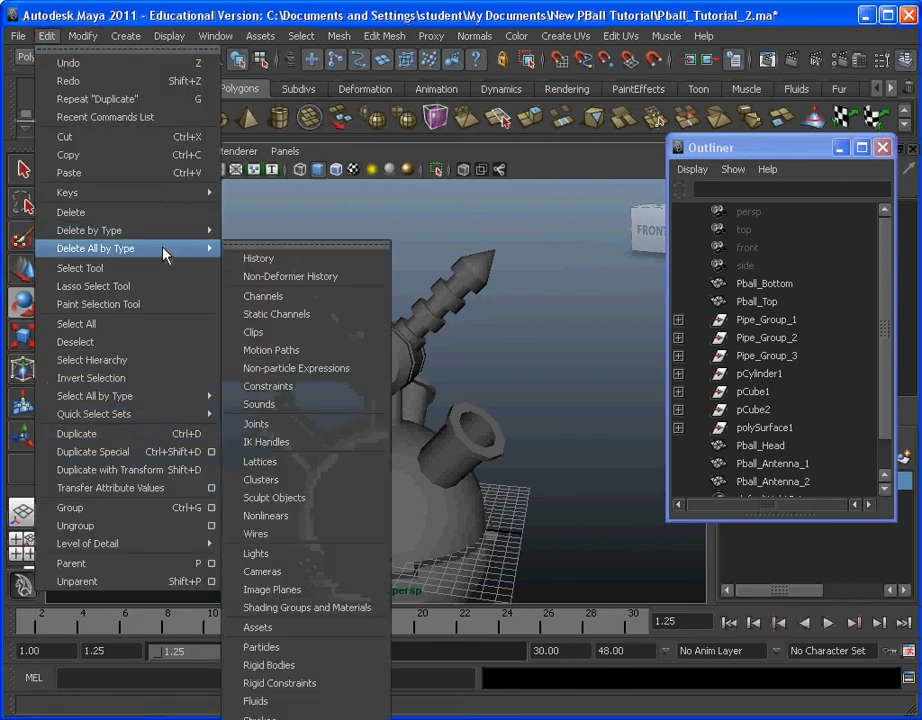
left_click(356, 260)
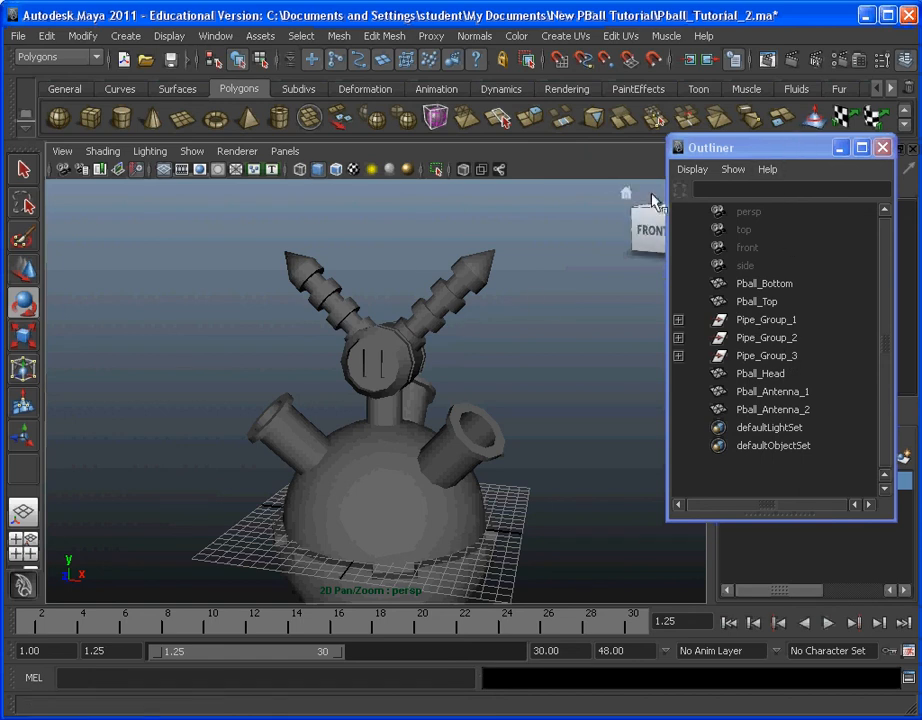
left_click_drag(766, 149, 642, 175)
left_click(661, 170)
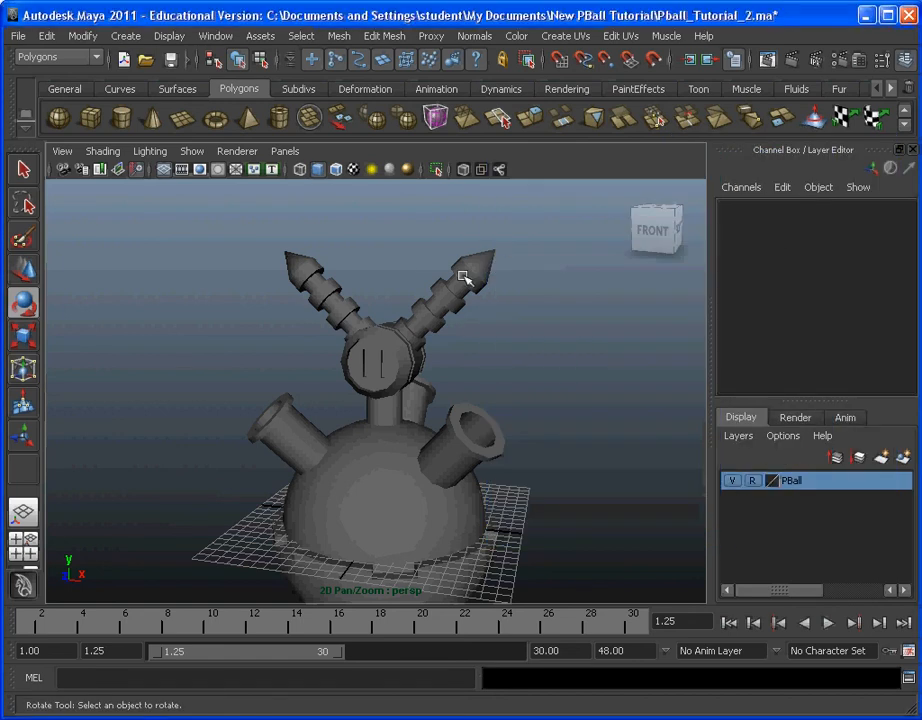
Step: Select Pball_Antenna_2, check its channels and inputs for leftover history, and deselect it
left_click(464, 277)
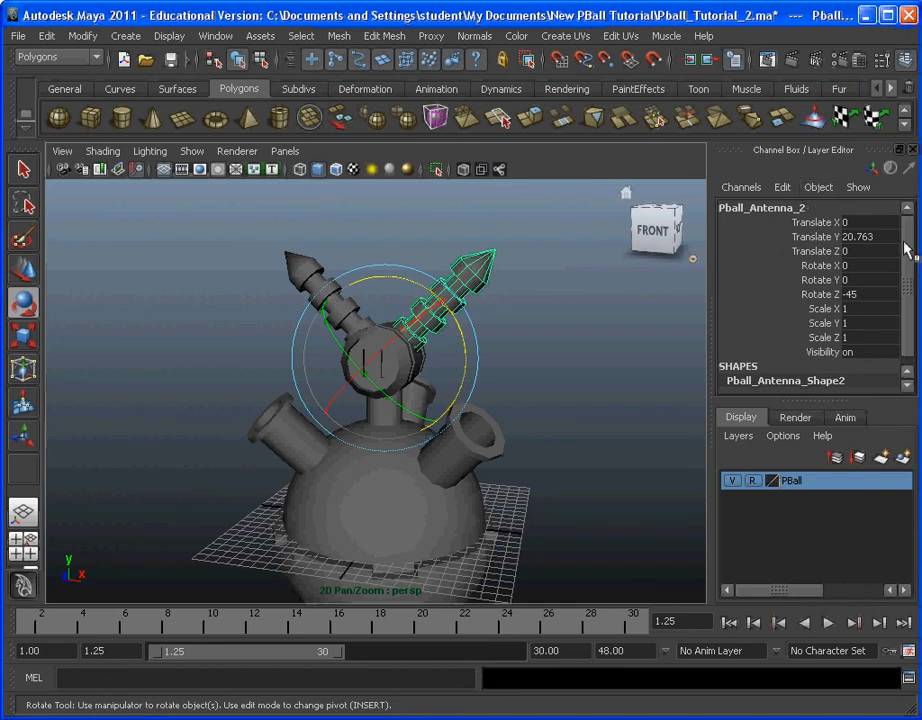
left_click_drag(906, 250, 907, 288)
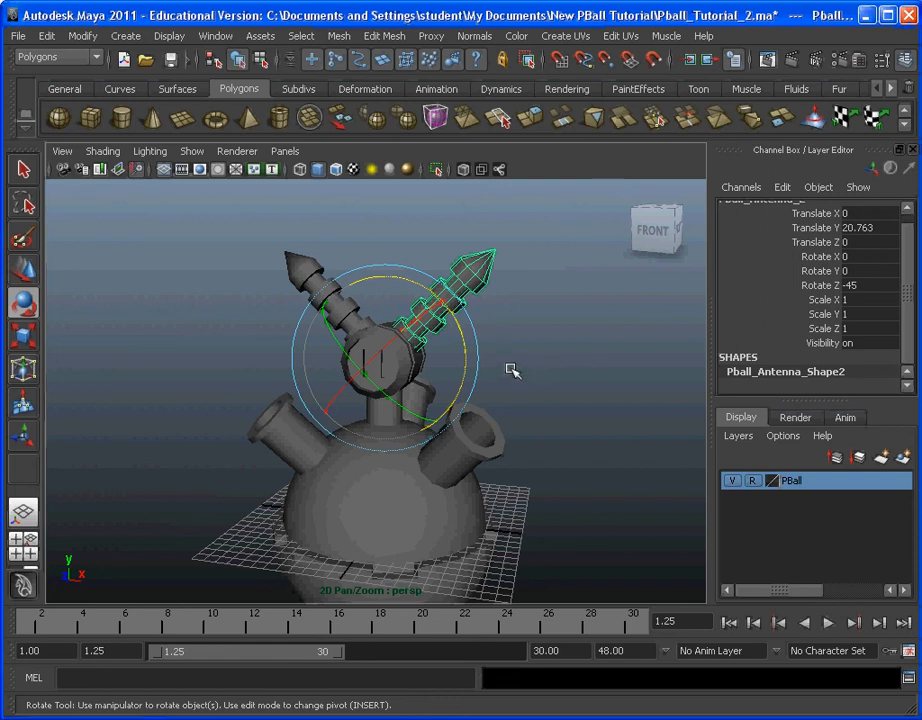
left_click(553, 355)
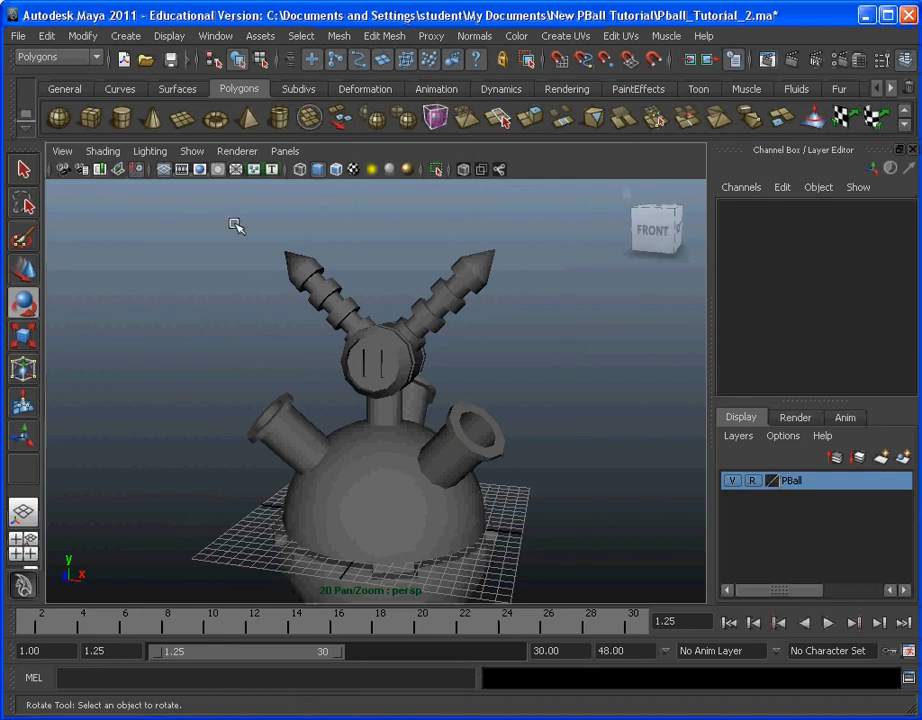
Step: Add both antennas to the PBall display layer and toggle the layer's visibility to check its membership
left_click_drag(474, 274, 571, 304)
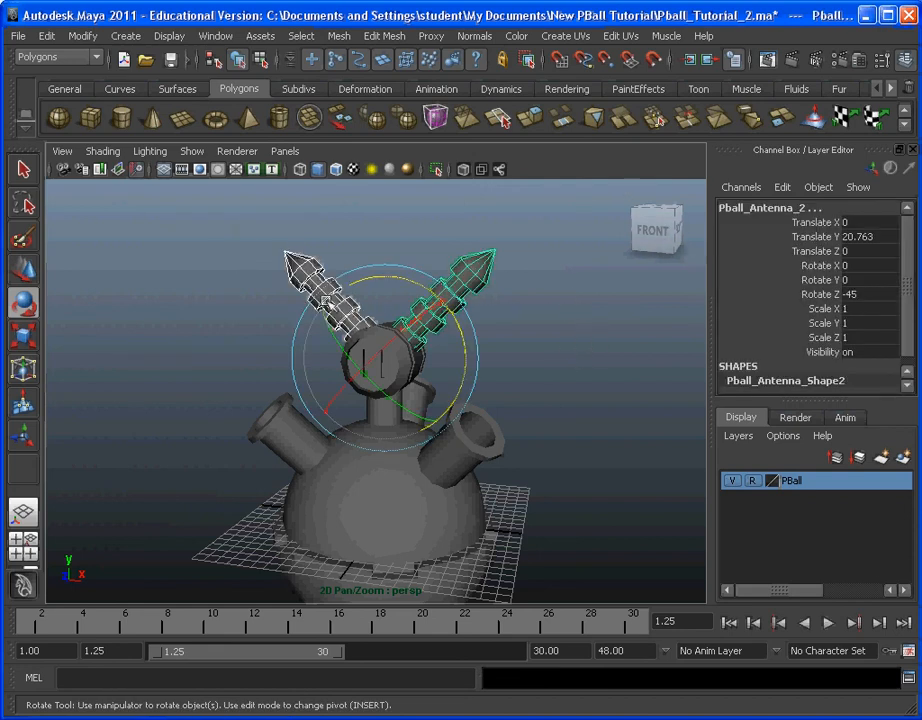
right_click(793, 483)
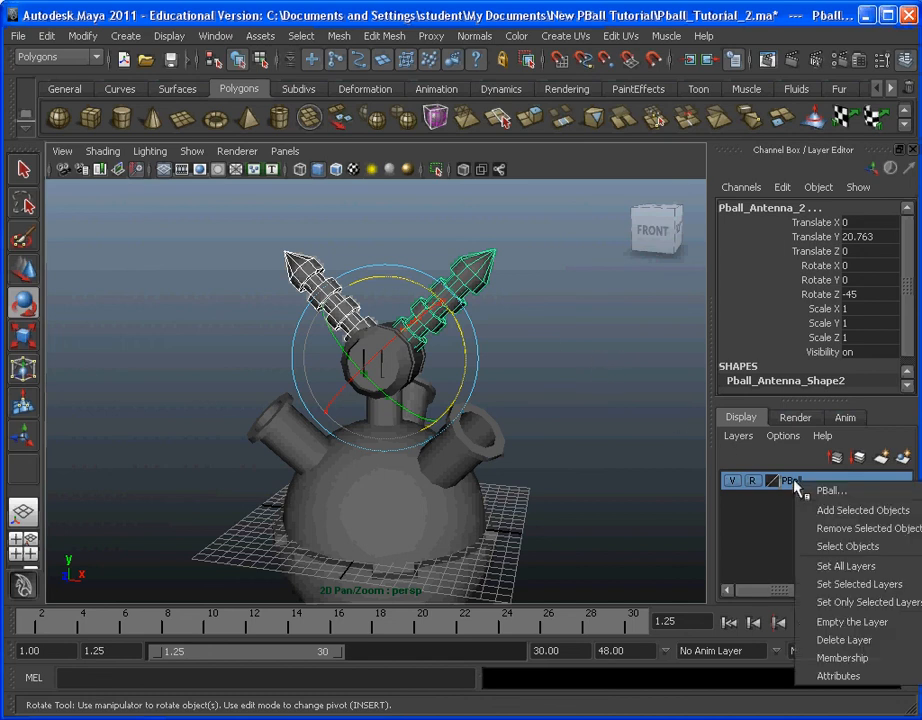
left_click(833, 514)
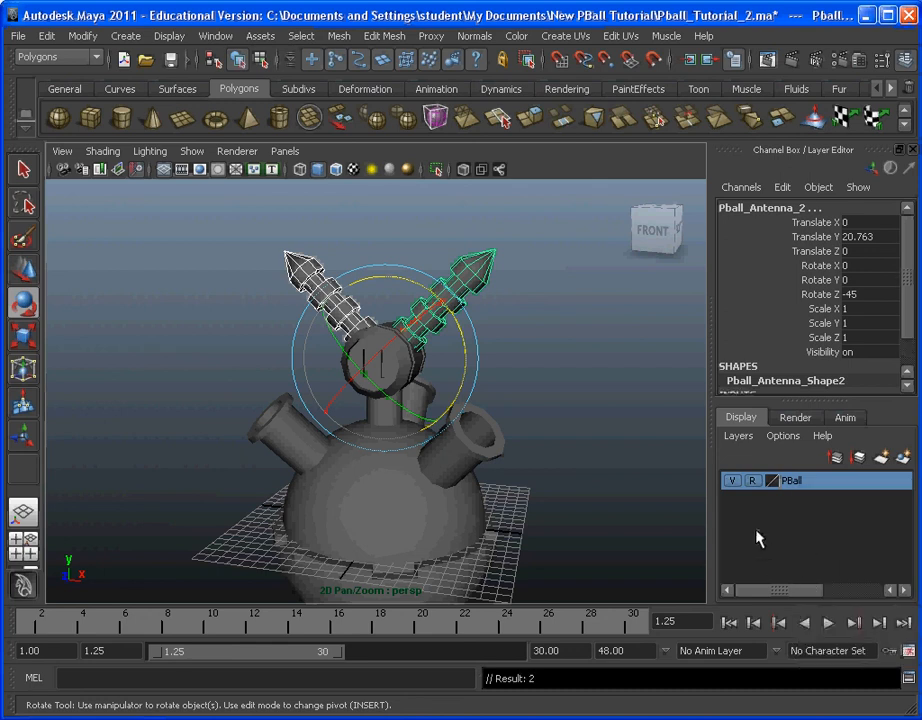
left_click(732, 484)
left_click(733, 484)
left_click(733, 484)
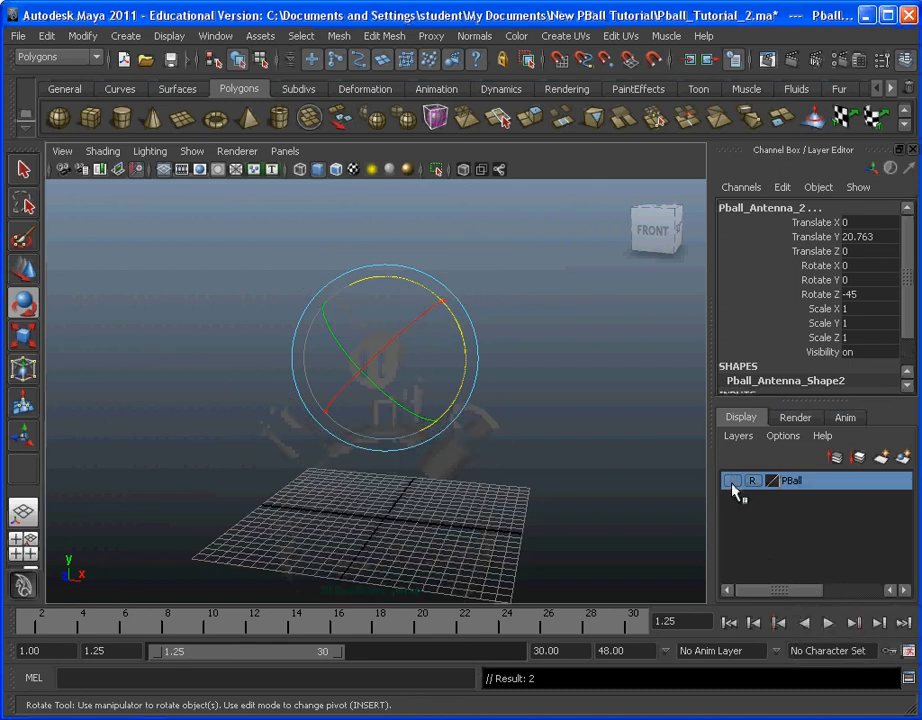
Step: Make the PBall layer visible, cycle its display type through Template back to Reference, and leave nothing selected
left_click(733, 484)
left_click(734, 484)
left_click(735, 484)
left_click(753, 484)
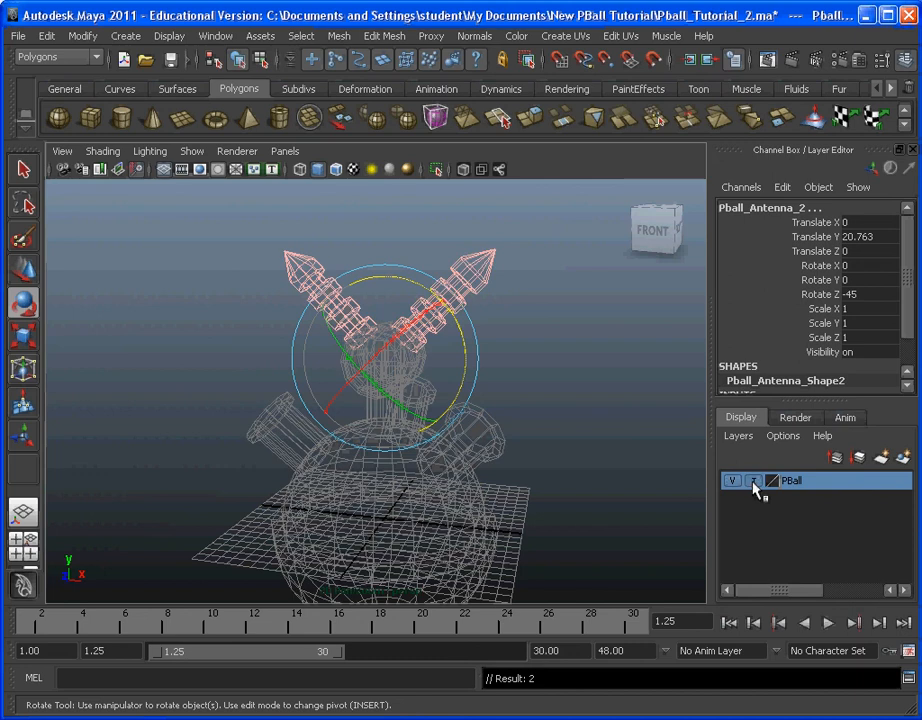
left_click(753, 484)
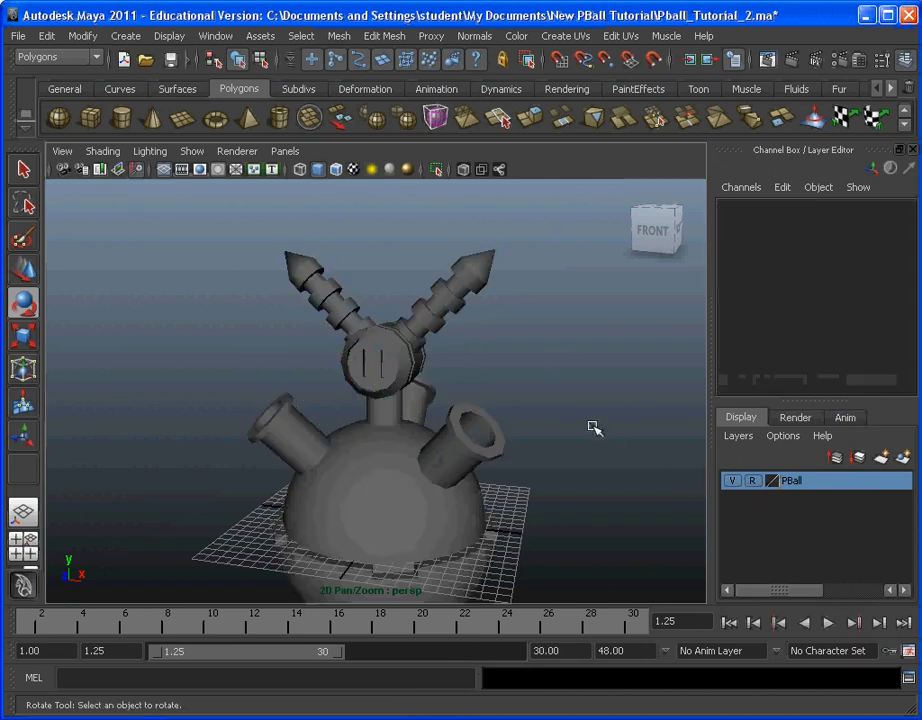
Step: Save the scene under the new name Pball_Tutorial_Model.ma in the New PBall Tutorial folder as Maya ASCII
mouse_move(564, 335)
left_mouse_down("alt")
mouse_move(515, 366)
mouse_move(535, 335)
mouse_move(541, 350)
mouse_move(471, 405)
mouse_move(511, 360)
mouse_move(506, 380)
left_mouse_up("alt")
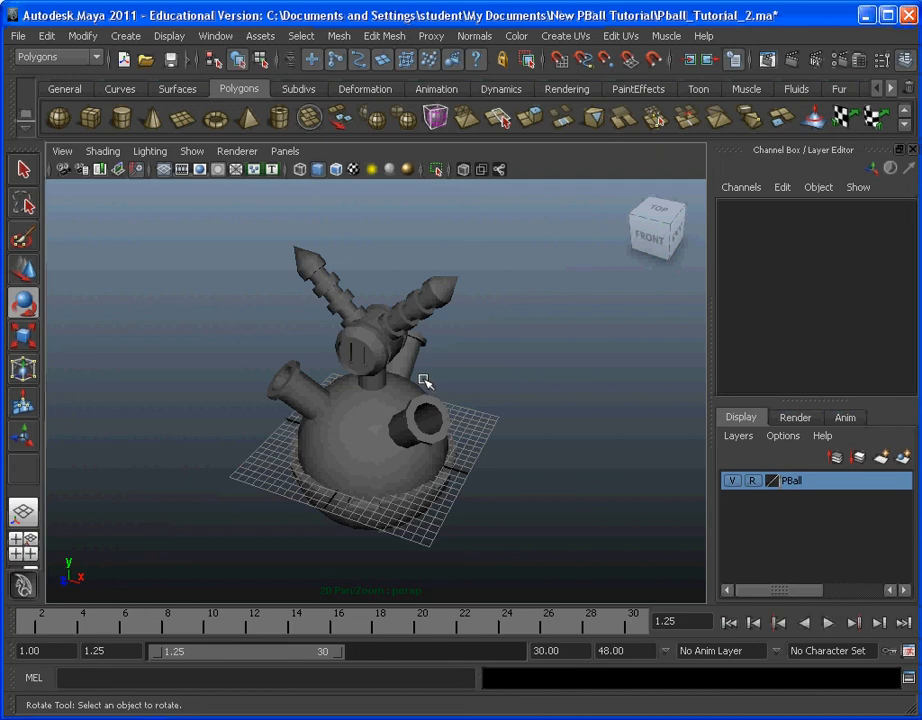
left_click(24, 37)
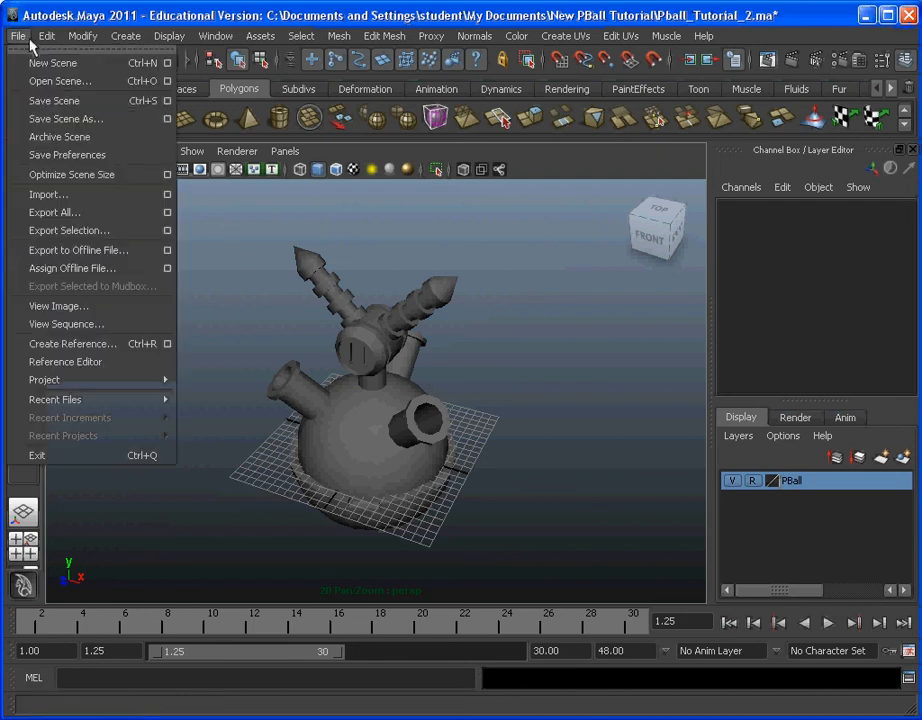
left_click(85, 119)
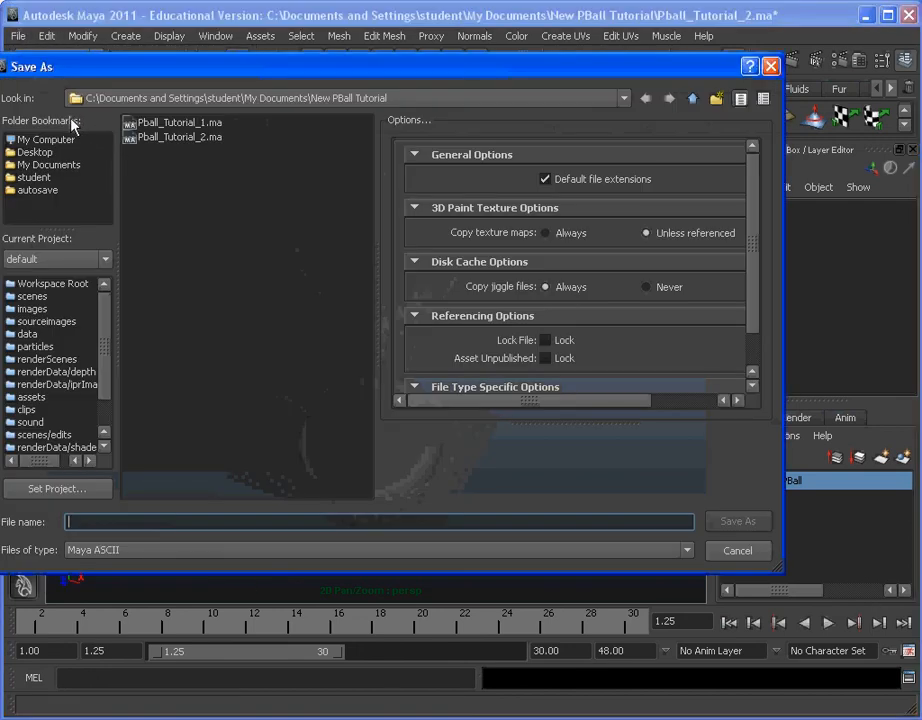
left_click(180, 137)
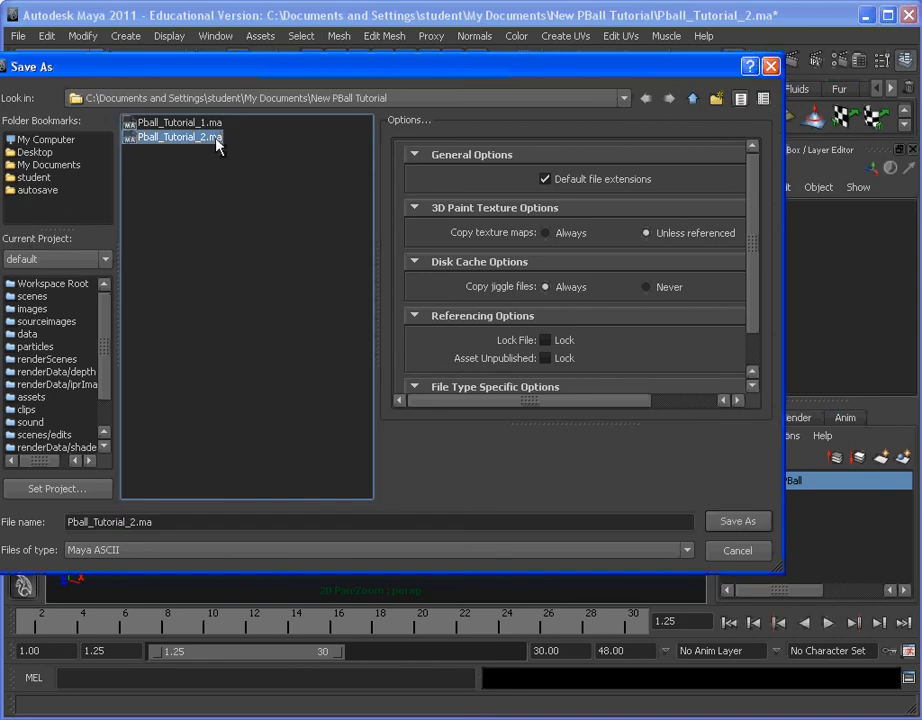
left_click(150, 520)
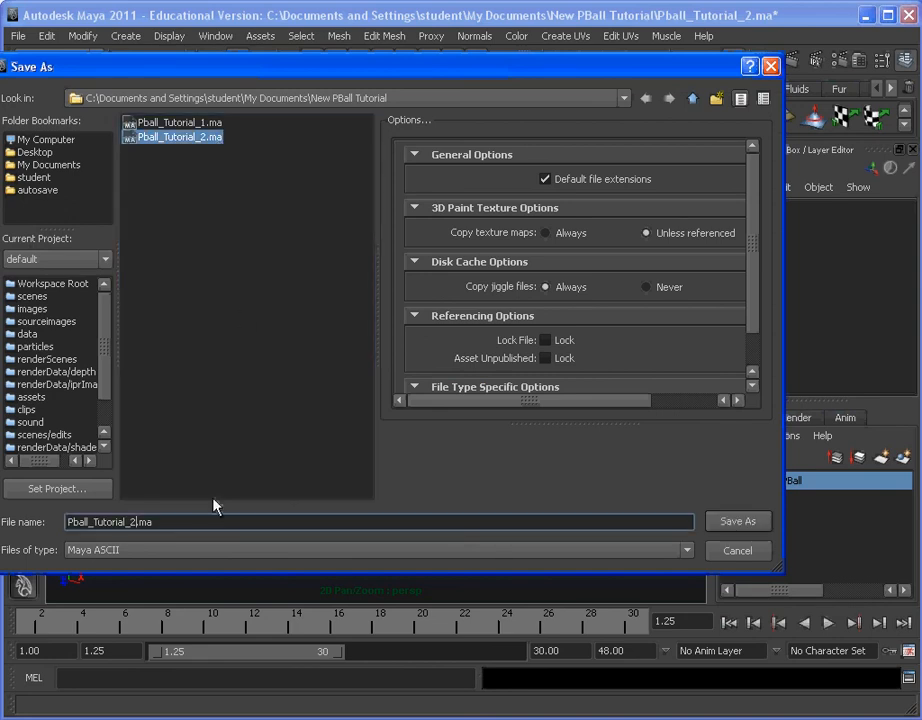
key("BackSpace")
type("Model")
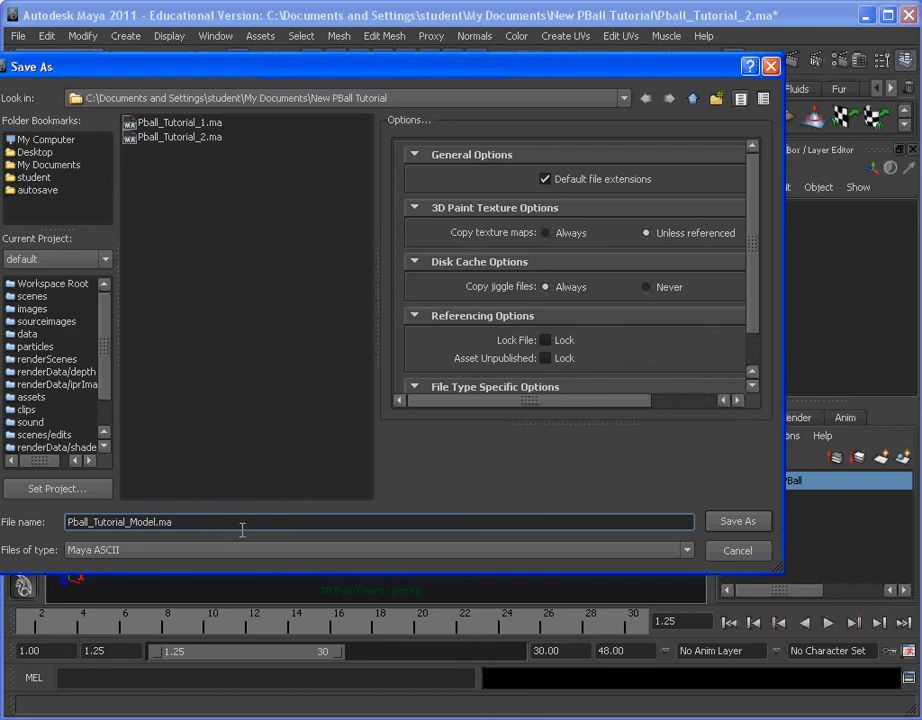
left_click(716, 522)
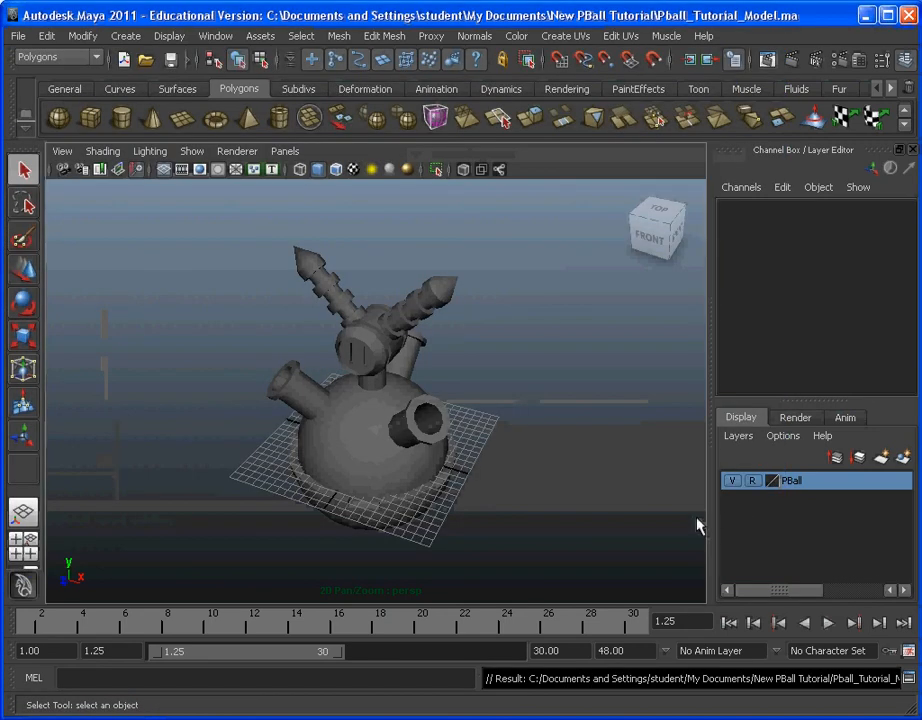